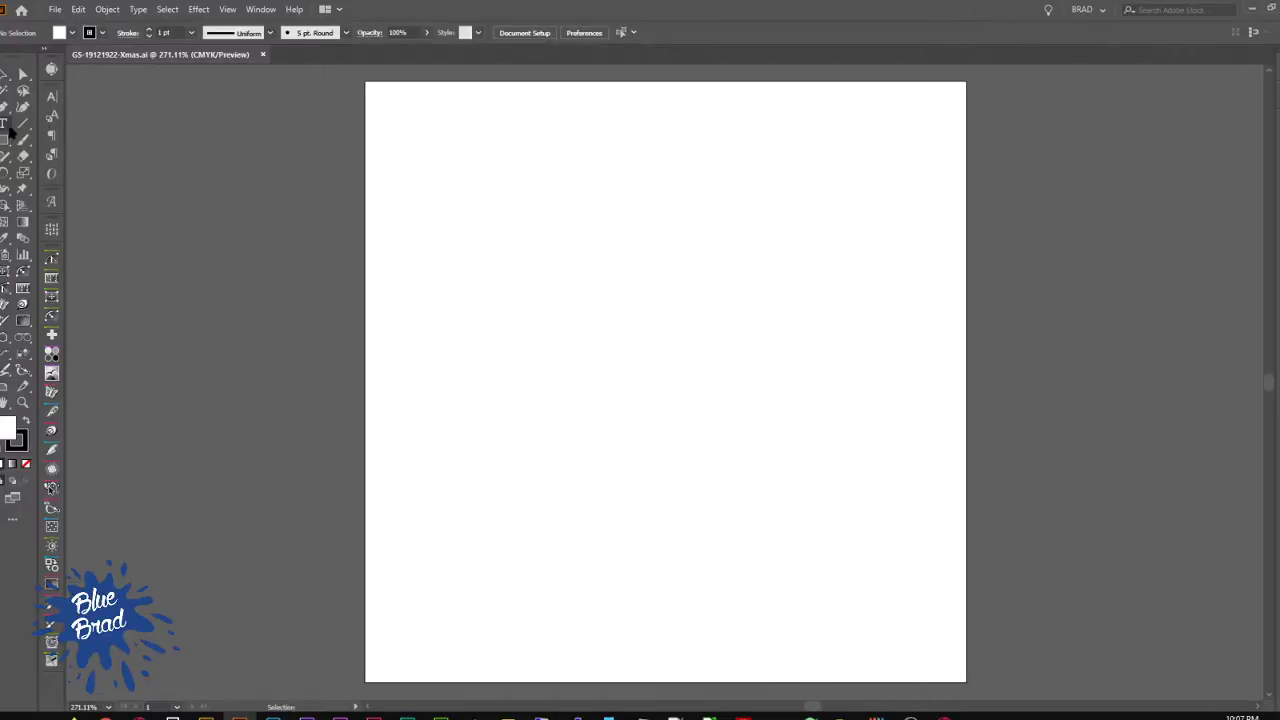
Step: Search the fonts for "sant" and set the type font to SantasSleighFull Deluxe
{"action": "key", "text": "t"}
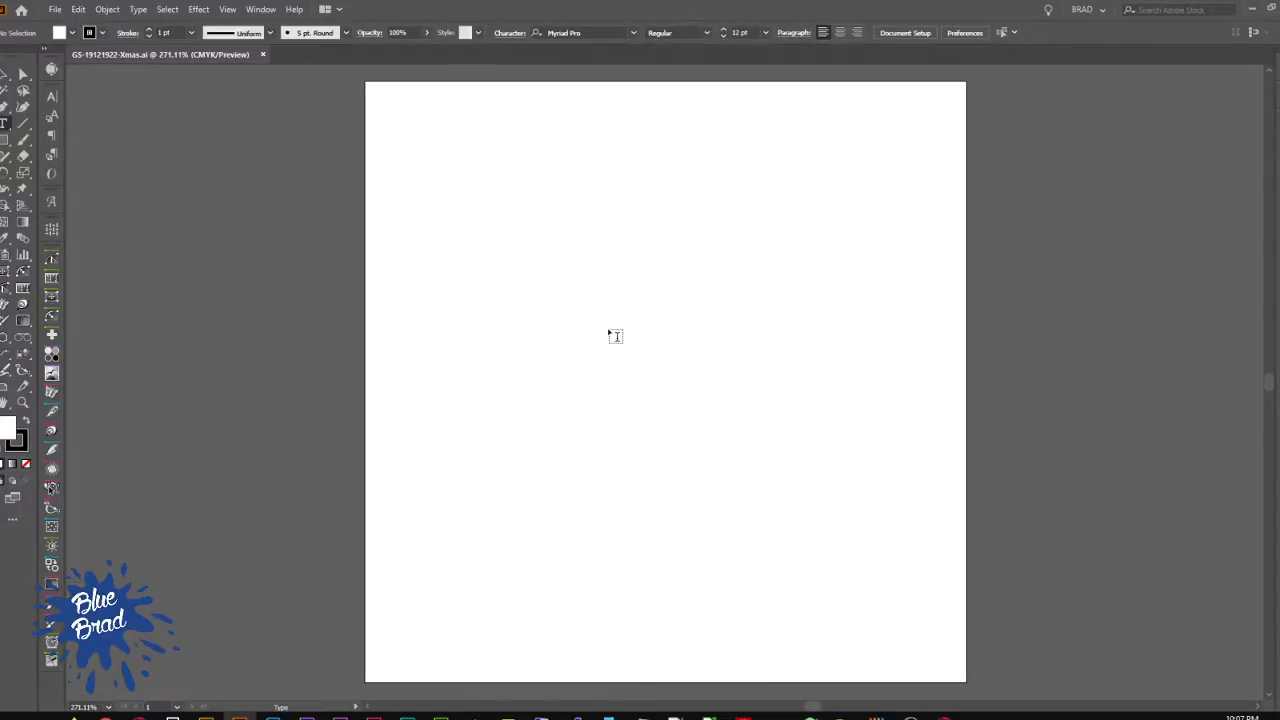
{"action": "left_click", "coordinate": [633, 33]}
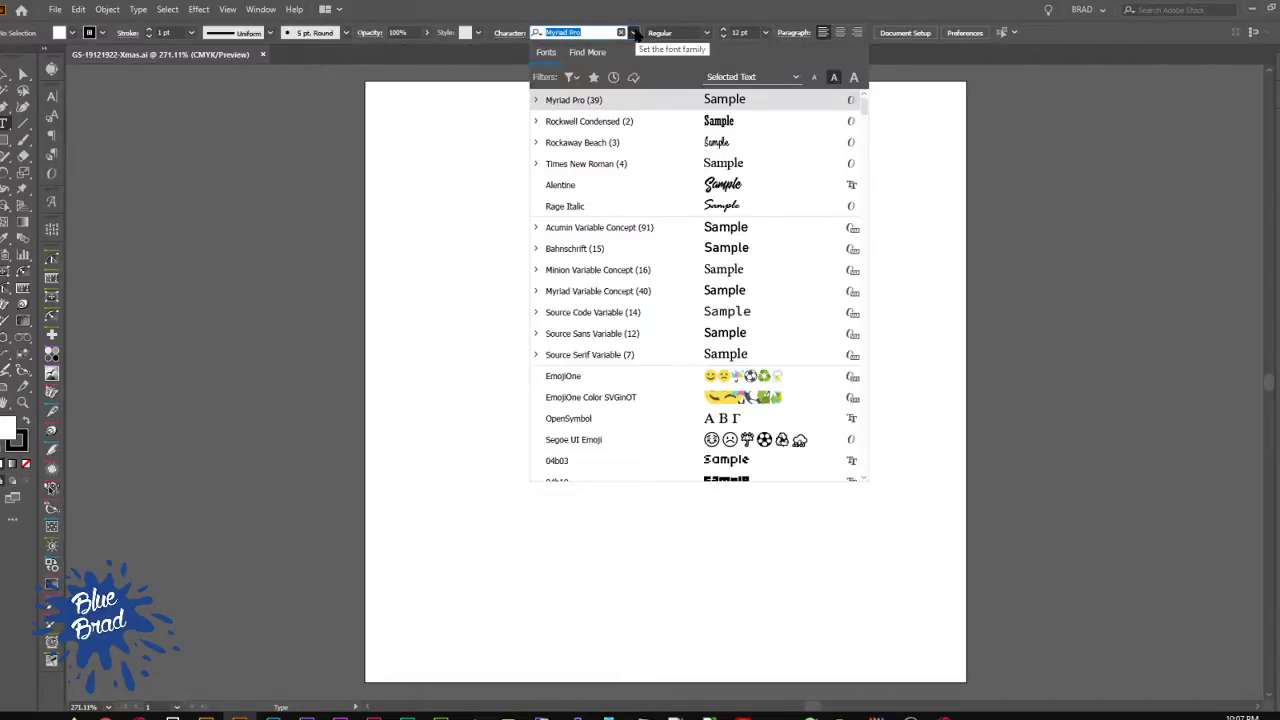
{"action": "left_click", "coordinate": [633, 33]}
{"action": "left_click", "coordinate": [633, 33]}
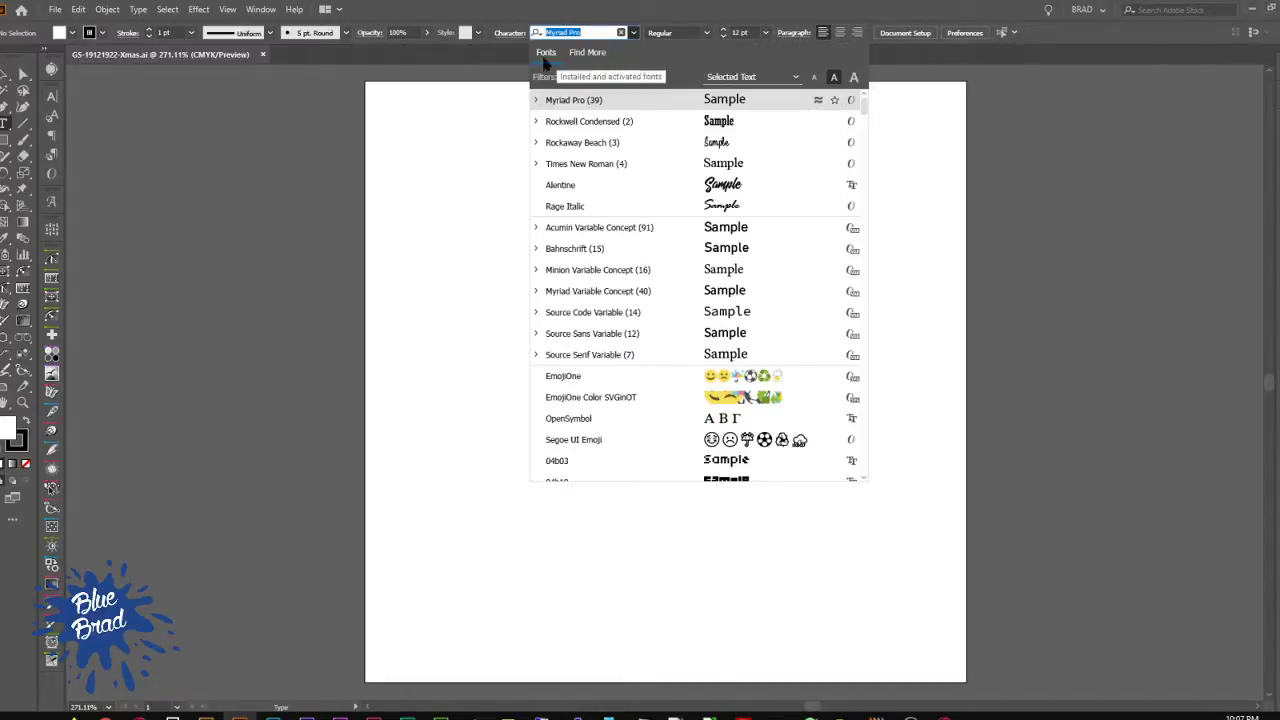
{"action": "left_click", "coordinate": [587, 54]}
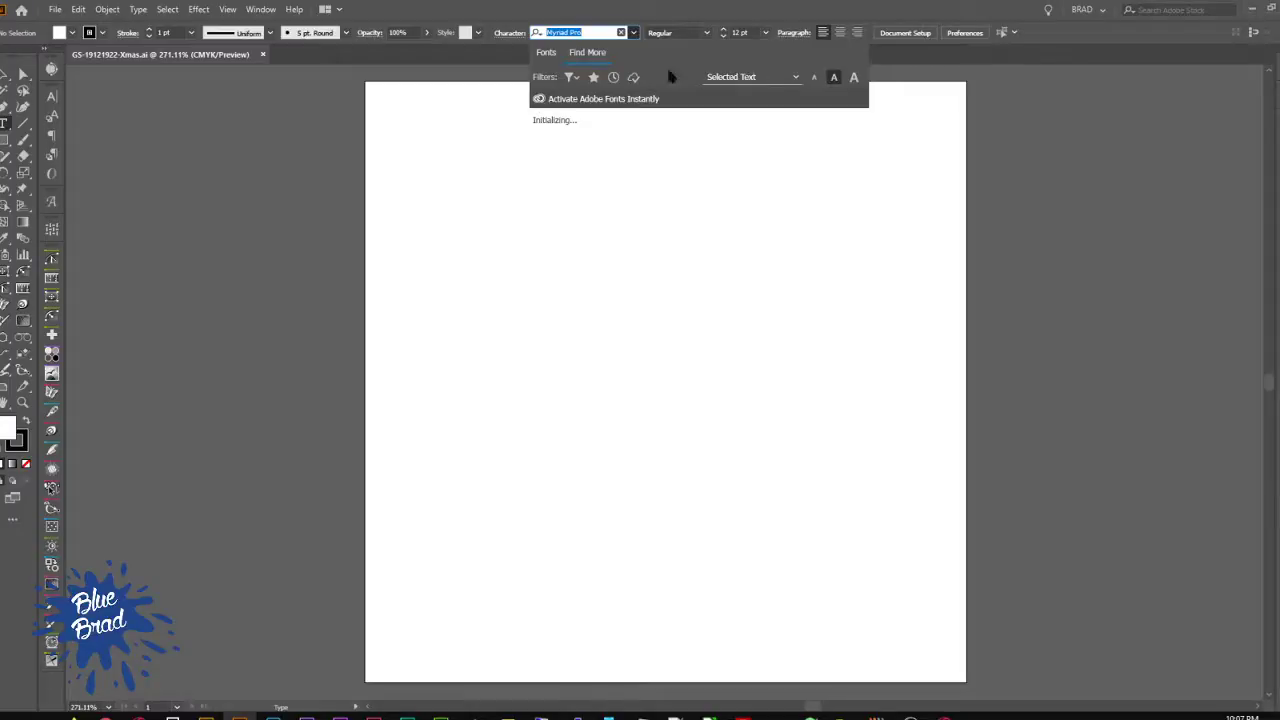
{"action": "left_click", "coordinate": [731, 77]}
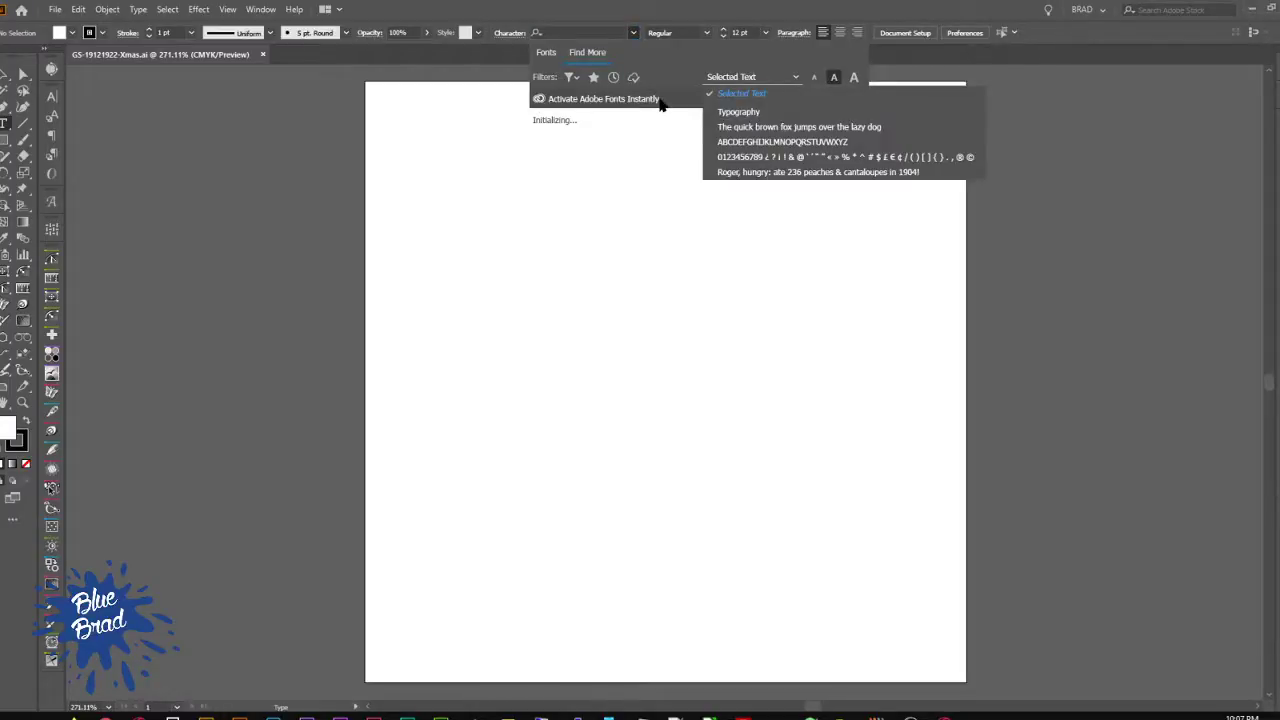
{"action": "left_click", "coordinate": [545, 55]}
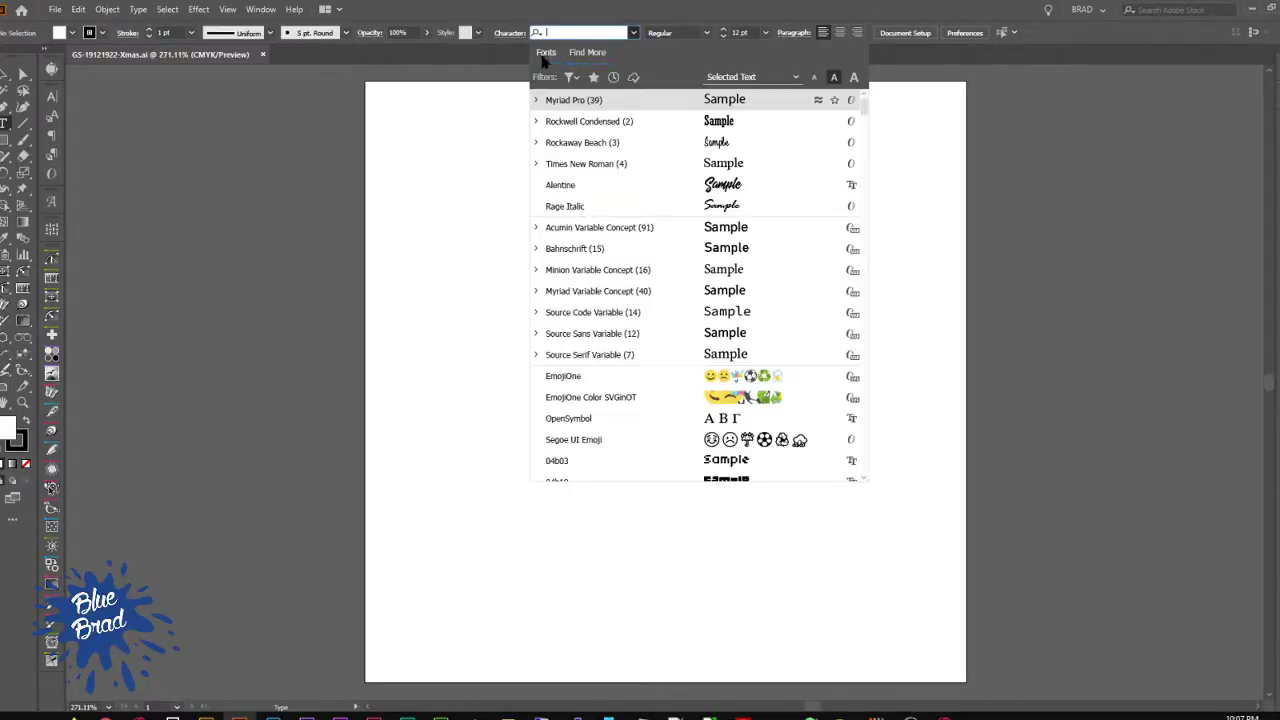
{"action": "scroll", "coordinate": [740, 330], "scroll_direction": "down", "scroll_amount": 15}
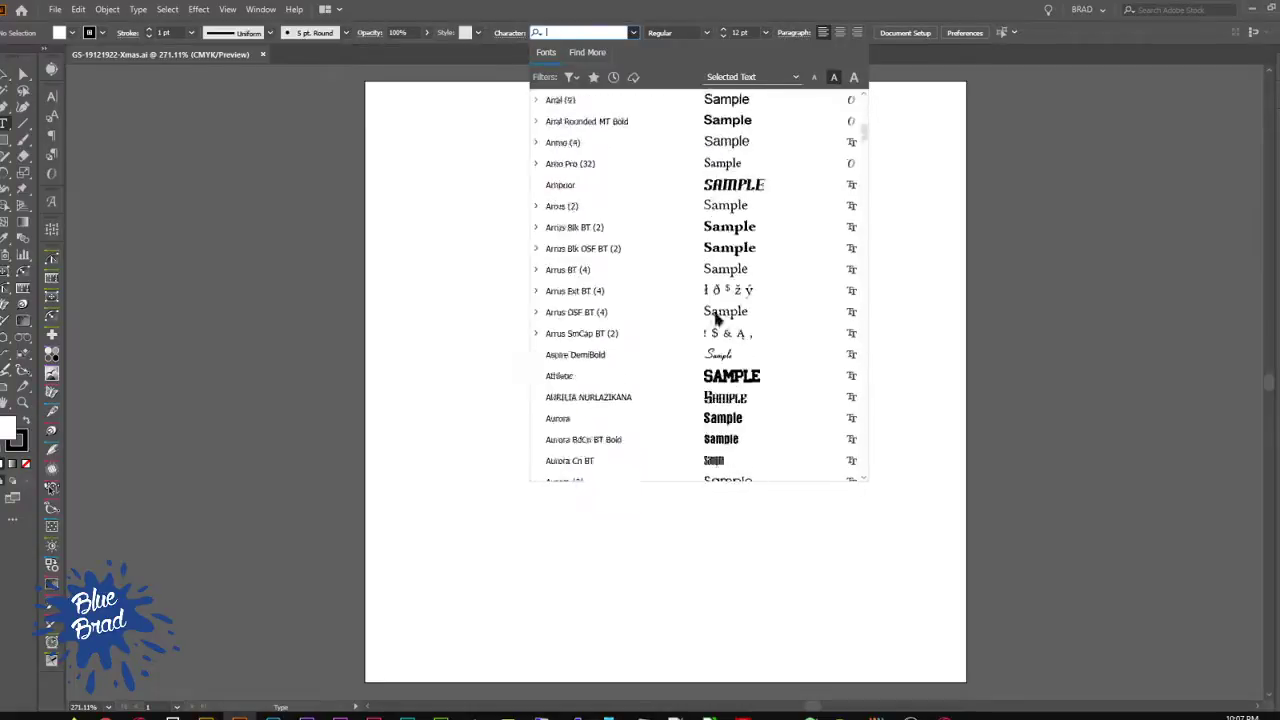
{"action": "scroll", "coordinate": [716, 318], "scroll_direction": "down", "scroll_amount": 20}
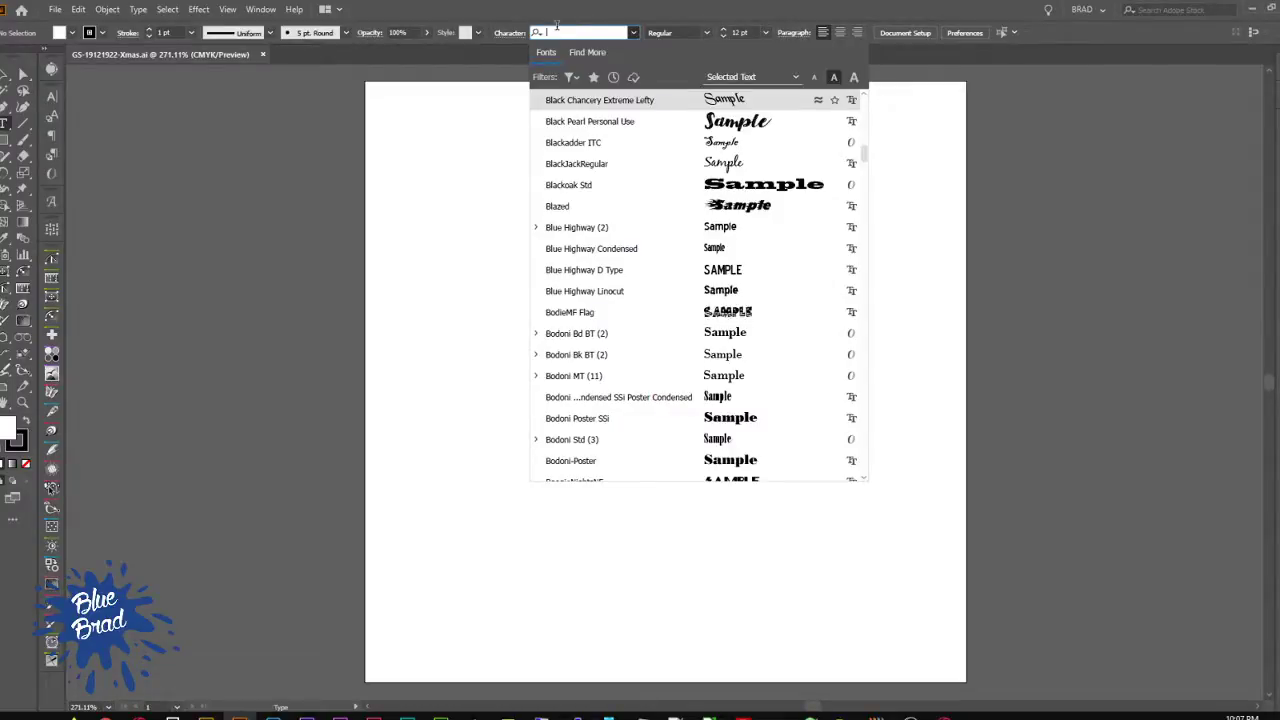
{"action": "type", "text": "sant"}
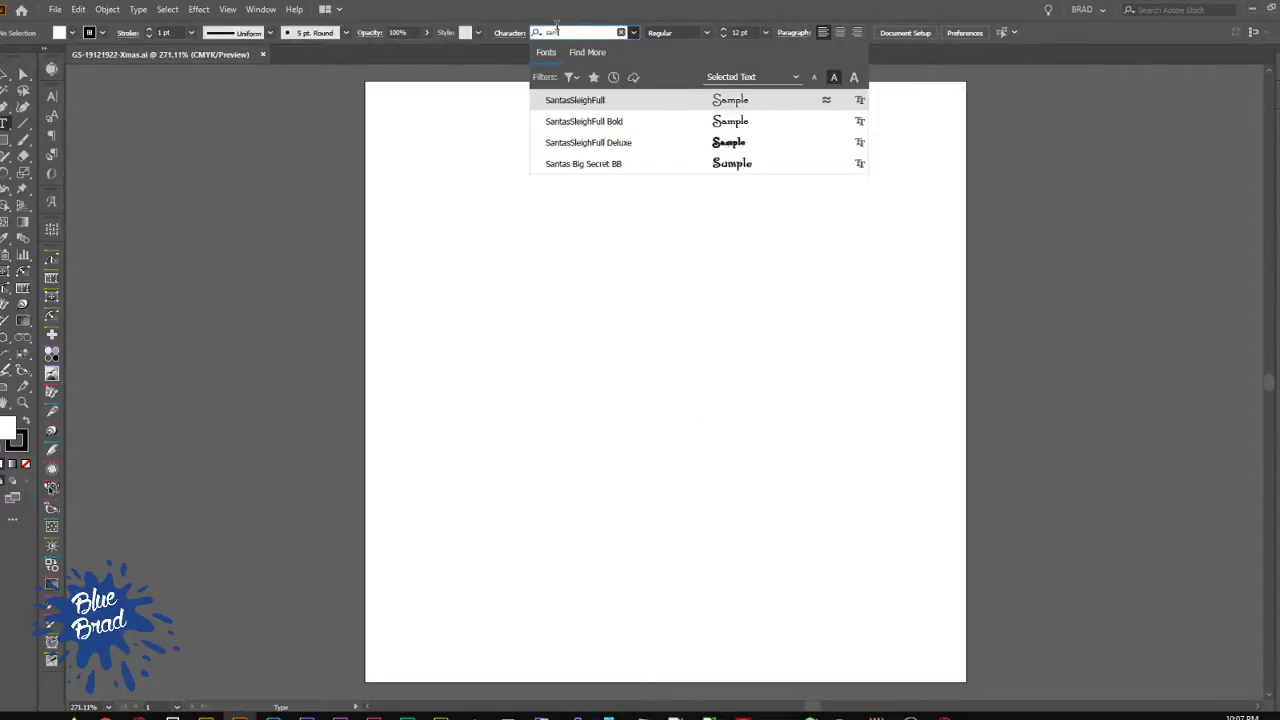
{"action": "left_click", "coordinate": [768, 147]}
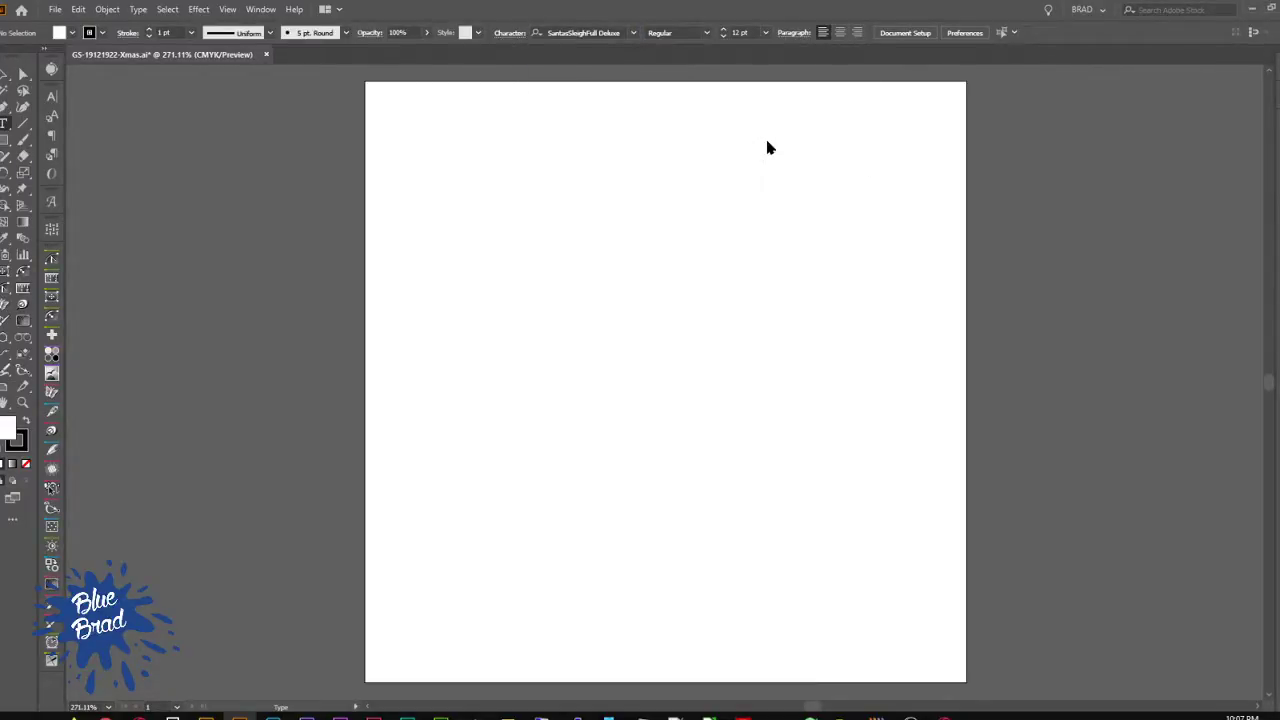
Step: Place the text "Happy" in the upper middle of the artboard and scale it up to about 43.61 pt
{"action": "left_click", "coordinate": [518, 256]}
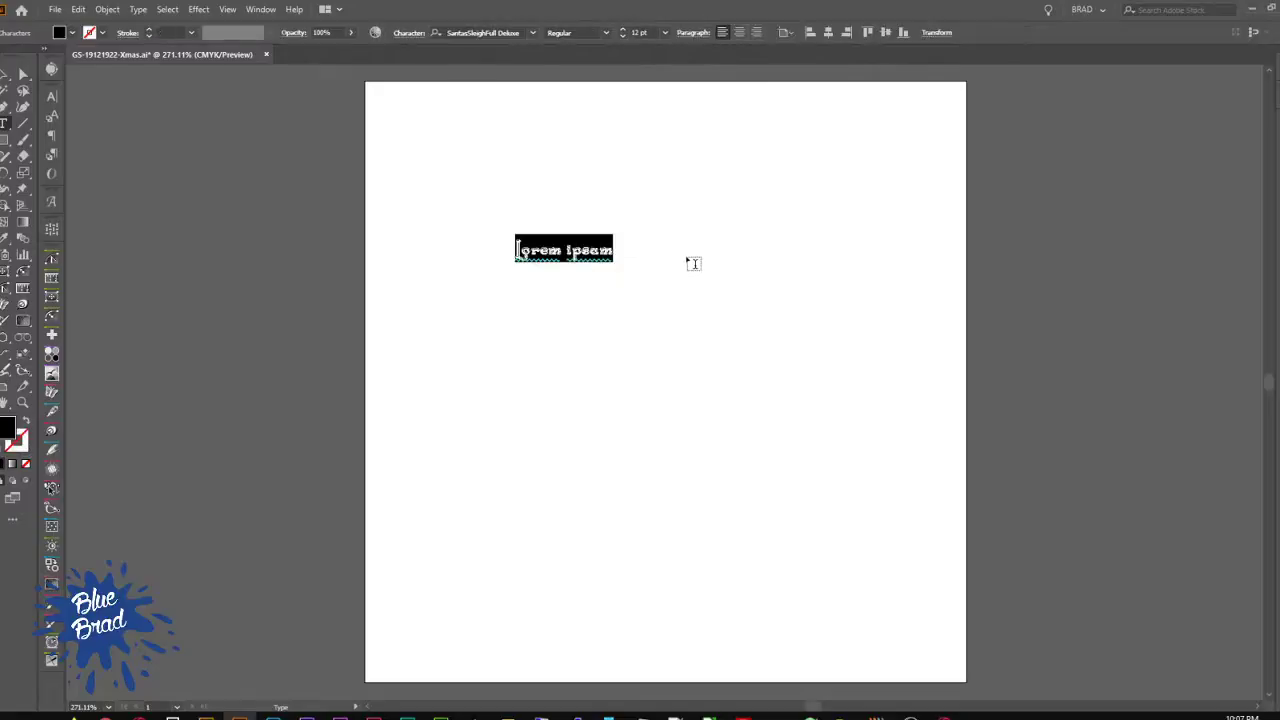
{"action": "type", "text": "Happy"}
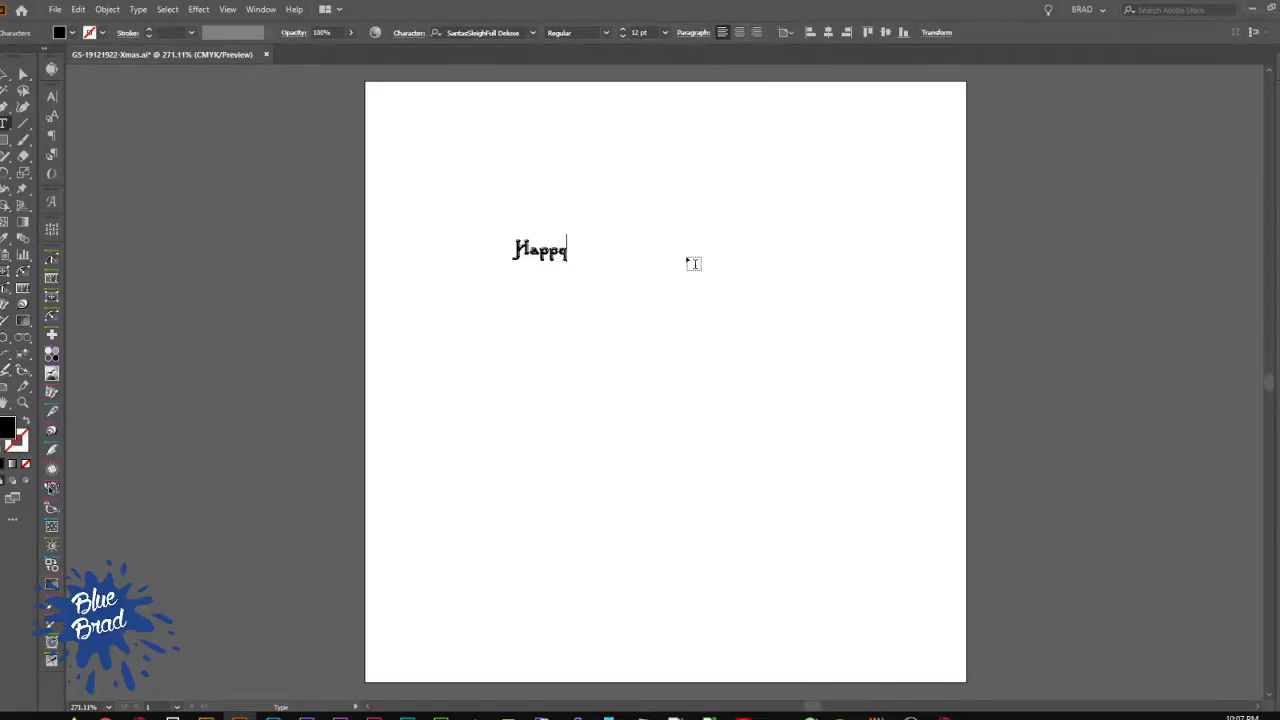
{"action": "left_click", "coordinate": [6, 74]}
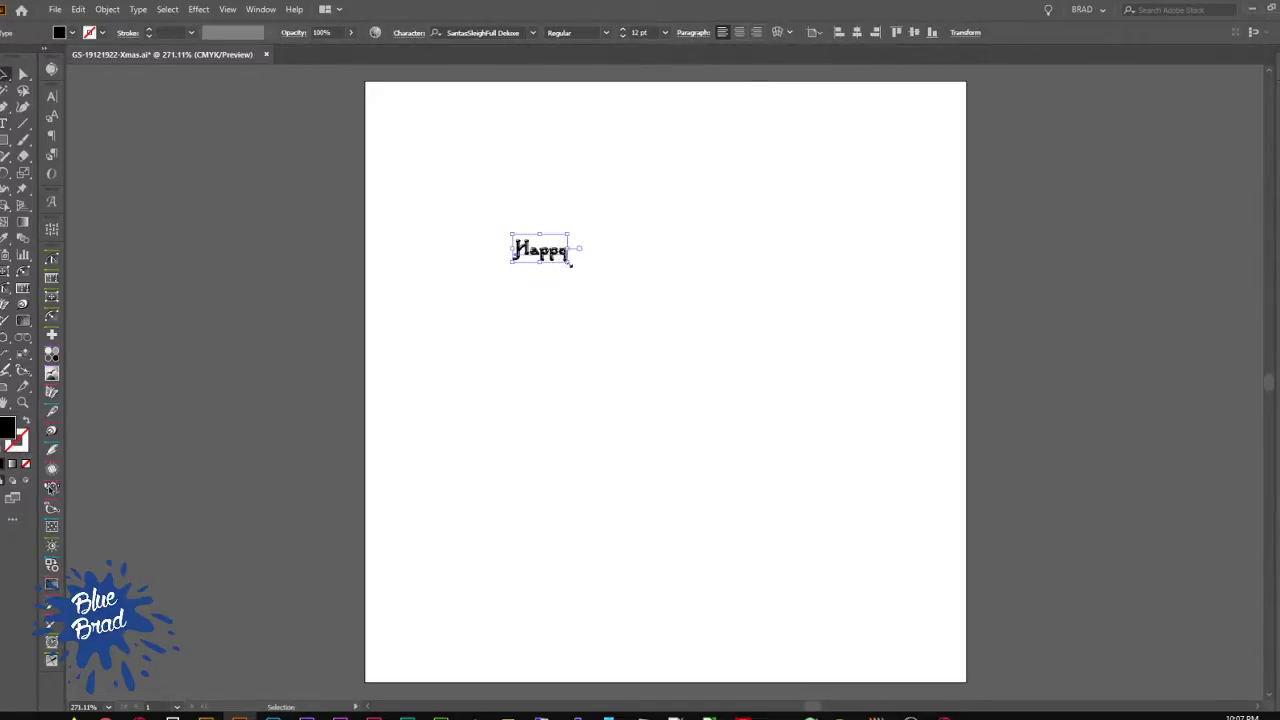
{"action": "left_click_drag", "start_coordinate": [571, 263], "coordinate": [710, 334]}
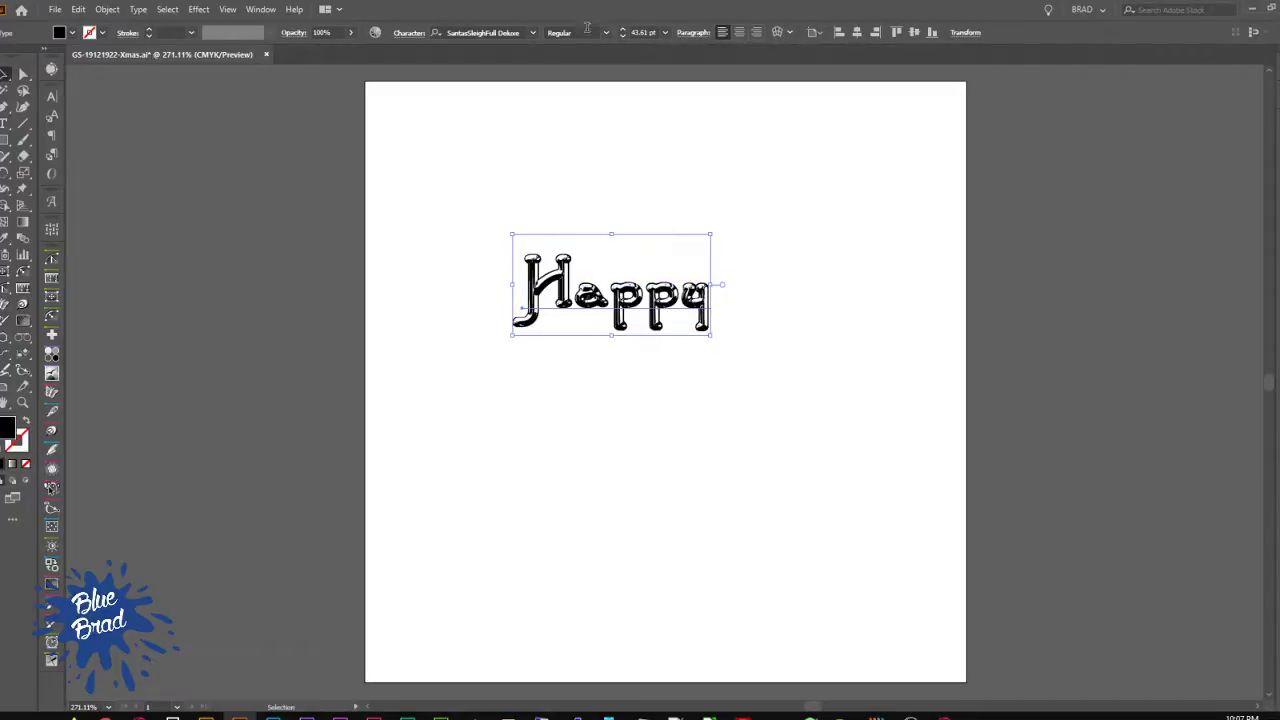
Step: Change the font of the word Happy to Santa'sSleighFull in the Bold style
{"action": "left_click", "coordinate": [532, 33]}
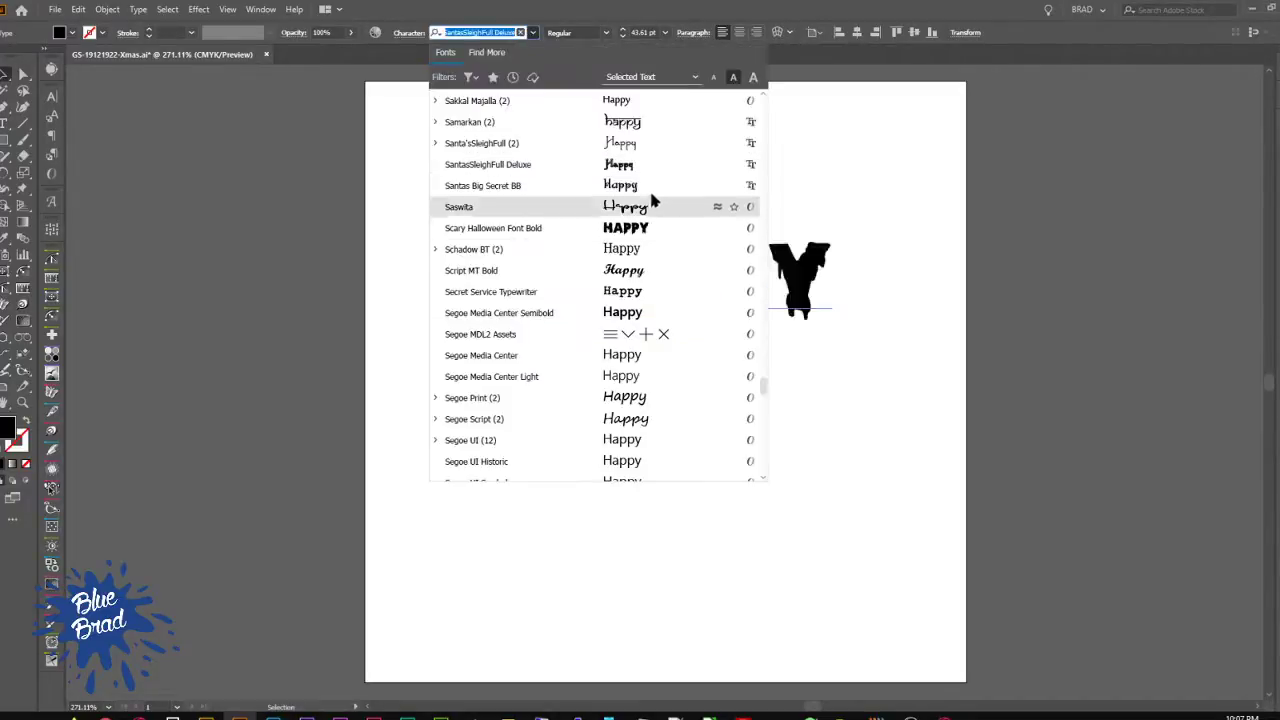
{"action": "left_click", "coordinate": [435, 143]}
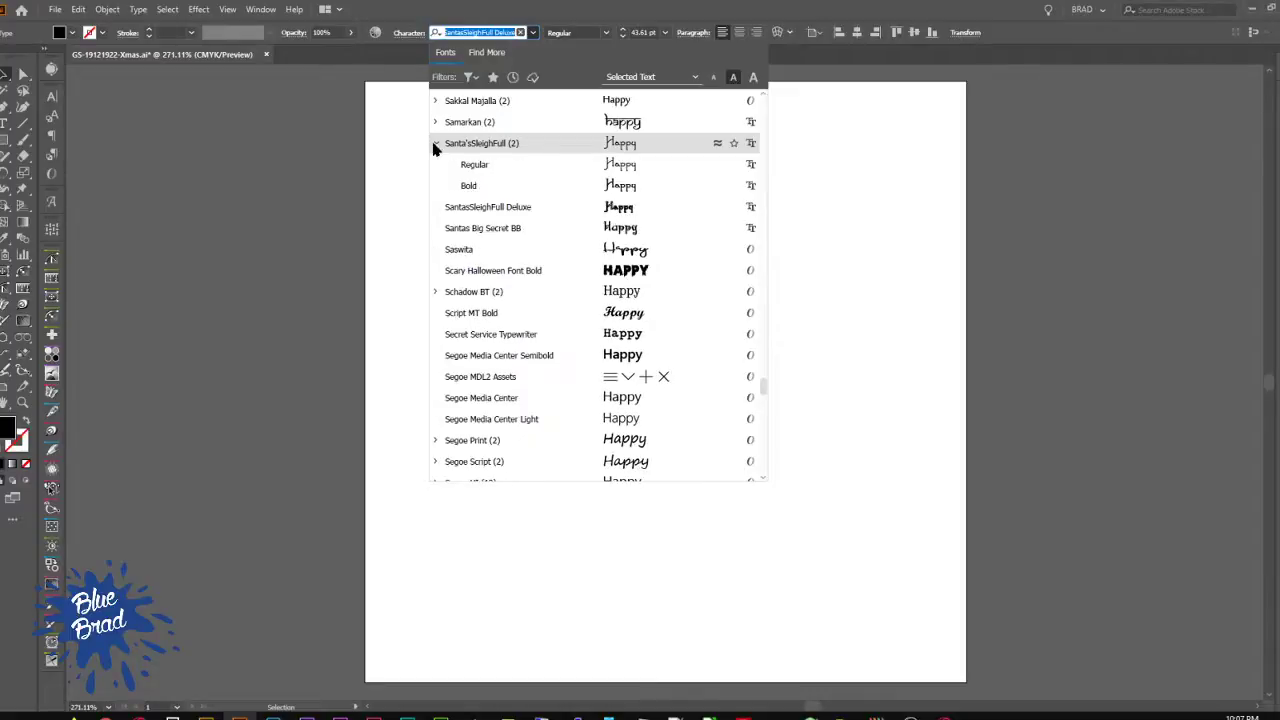
{"action": "left_click", "coordinate": [595, 186]}
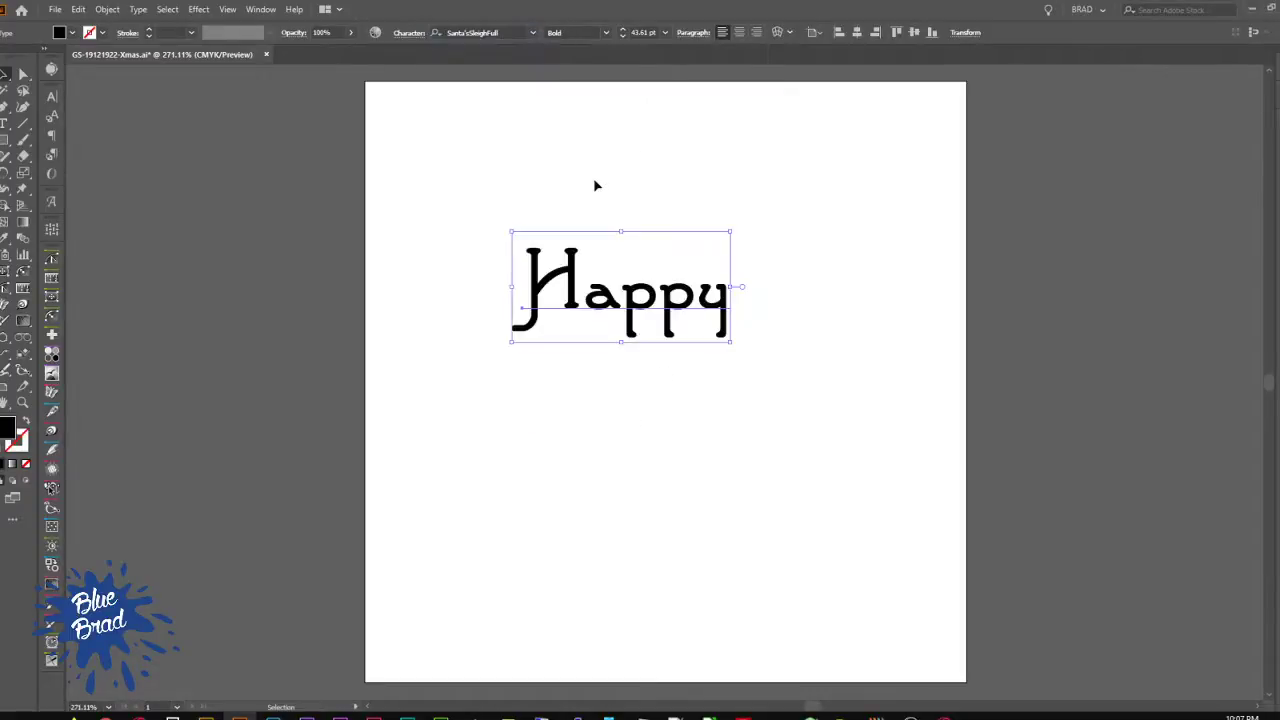
{"action": "left_click_drag", "start_coordinate": [642, 308], "coordinate": [678, 373]}
{"action": "key", "text": "t"}
{"action": "double_click", "coordinate": [660, 385]}
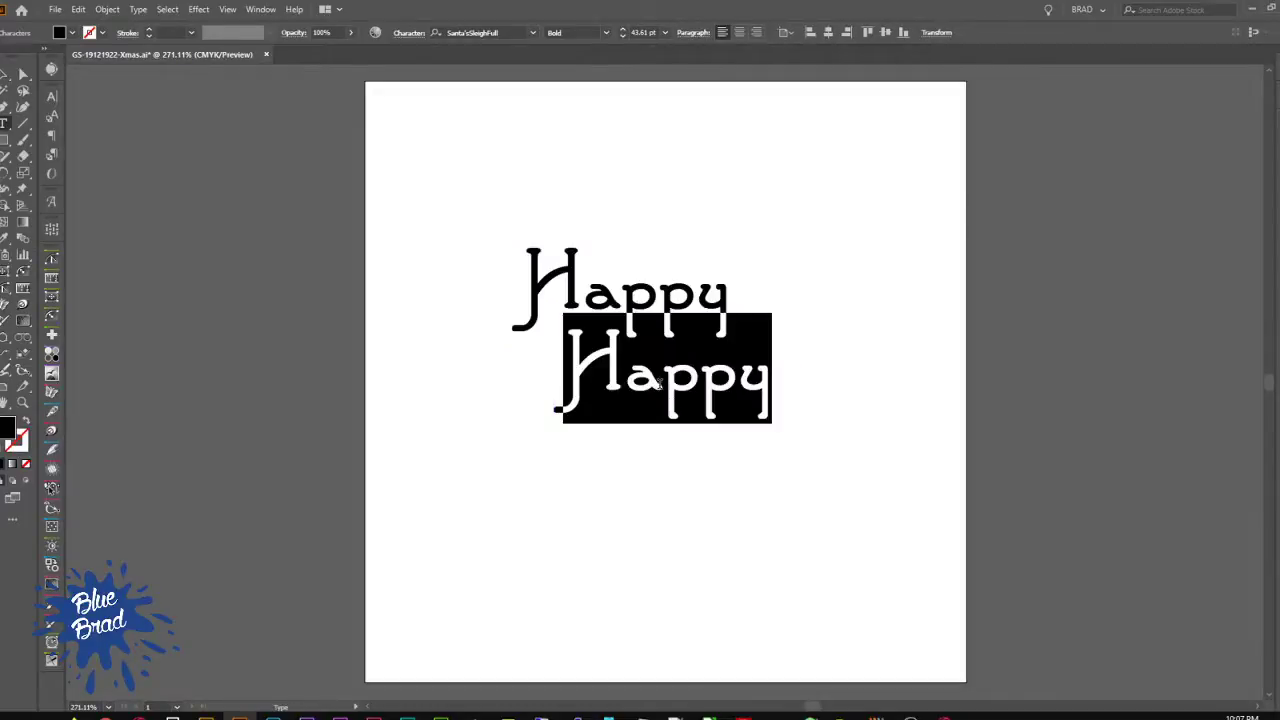
{"action": "type", "text": "Hol"}
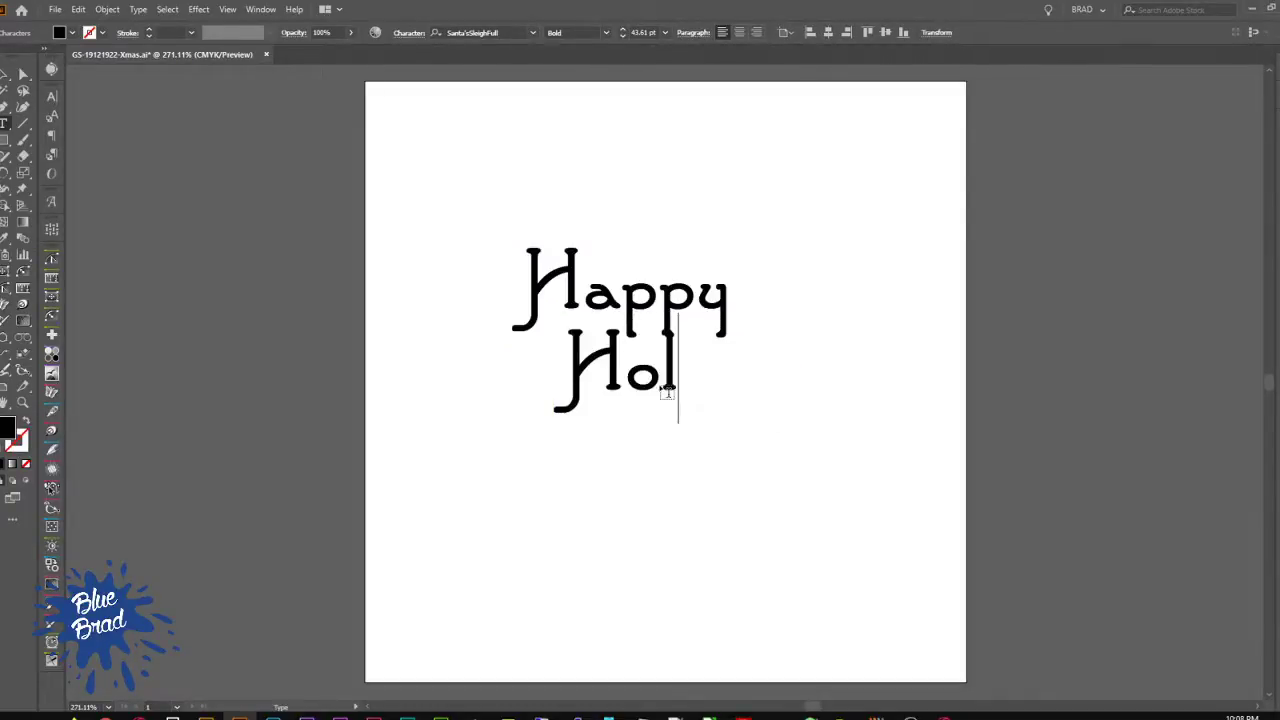
{"action": "key", "text": "BackSpace"}
{"action": "key", "text": "BackSpace"}
{"action": "key", "text": "BackSpace"}
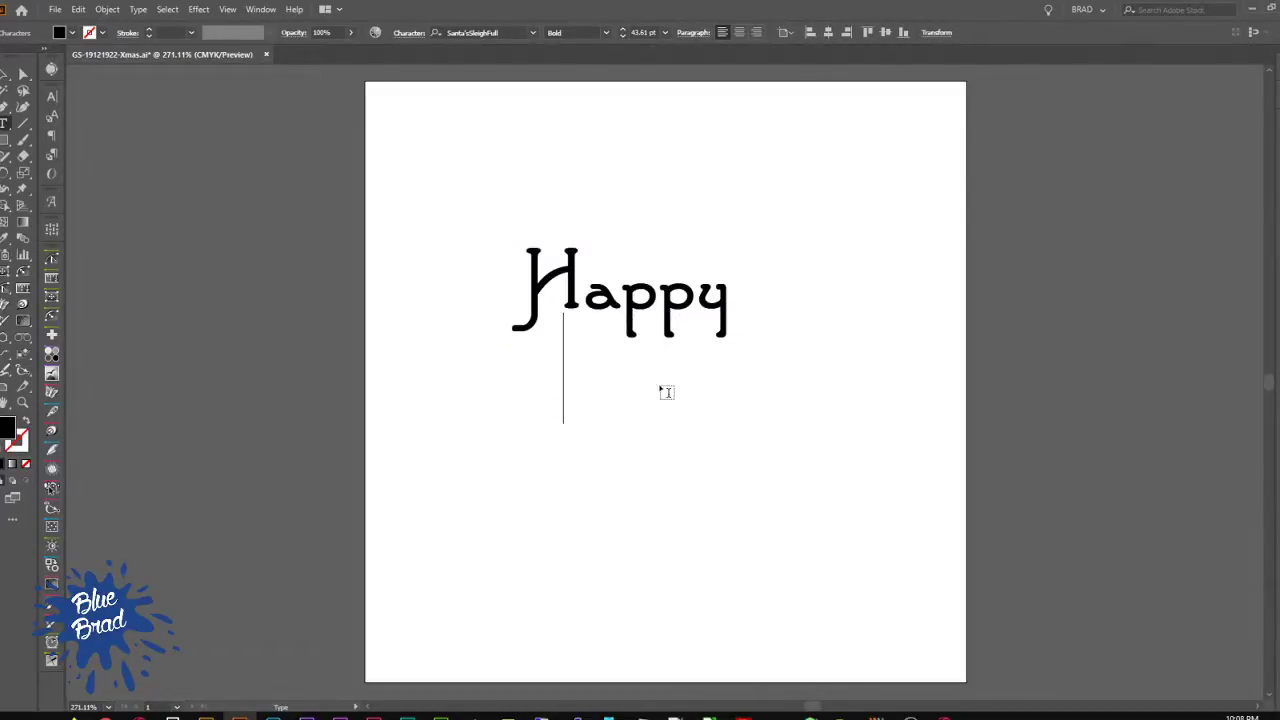
Step: Replace the word Happy with "Merry"
{"action": "double_click", "coordinate": [636, 298]}
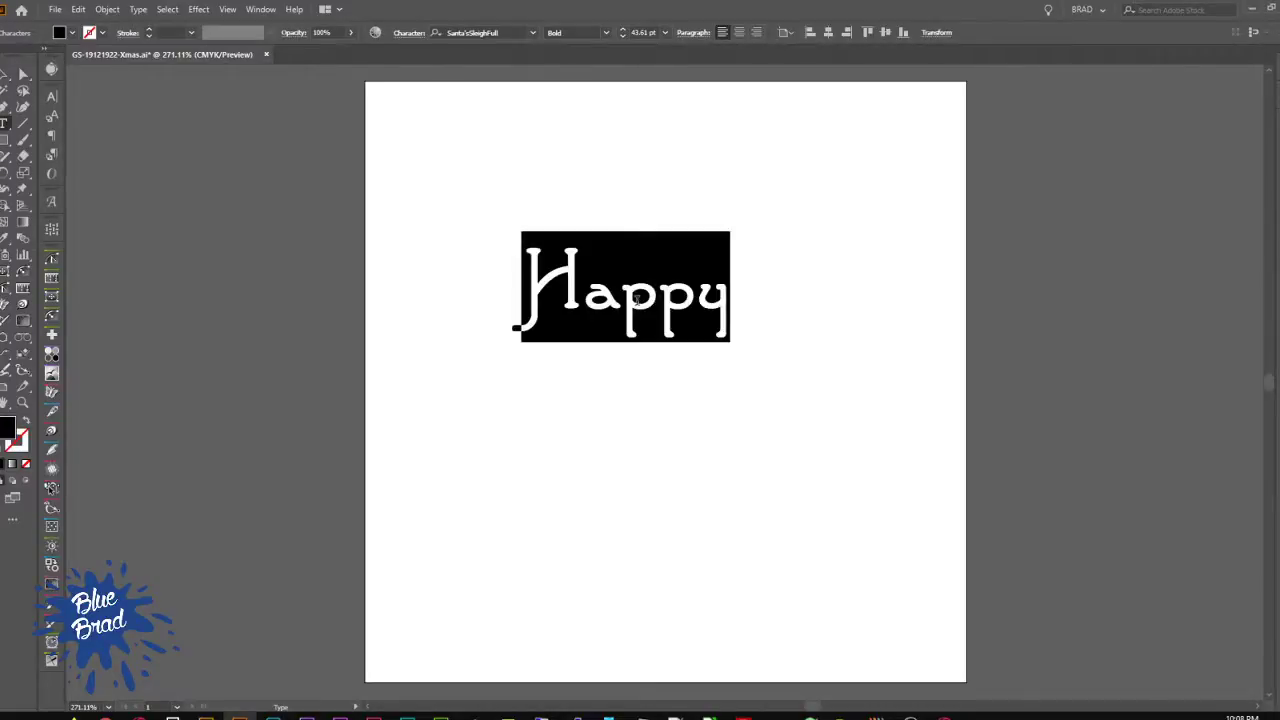
{"action": "type", "text": "Merry"}
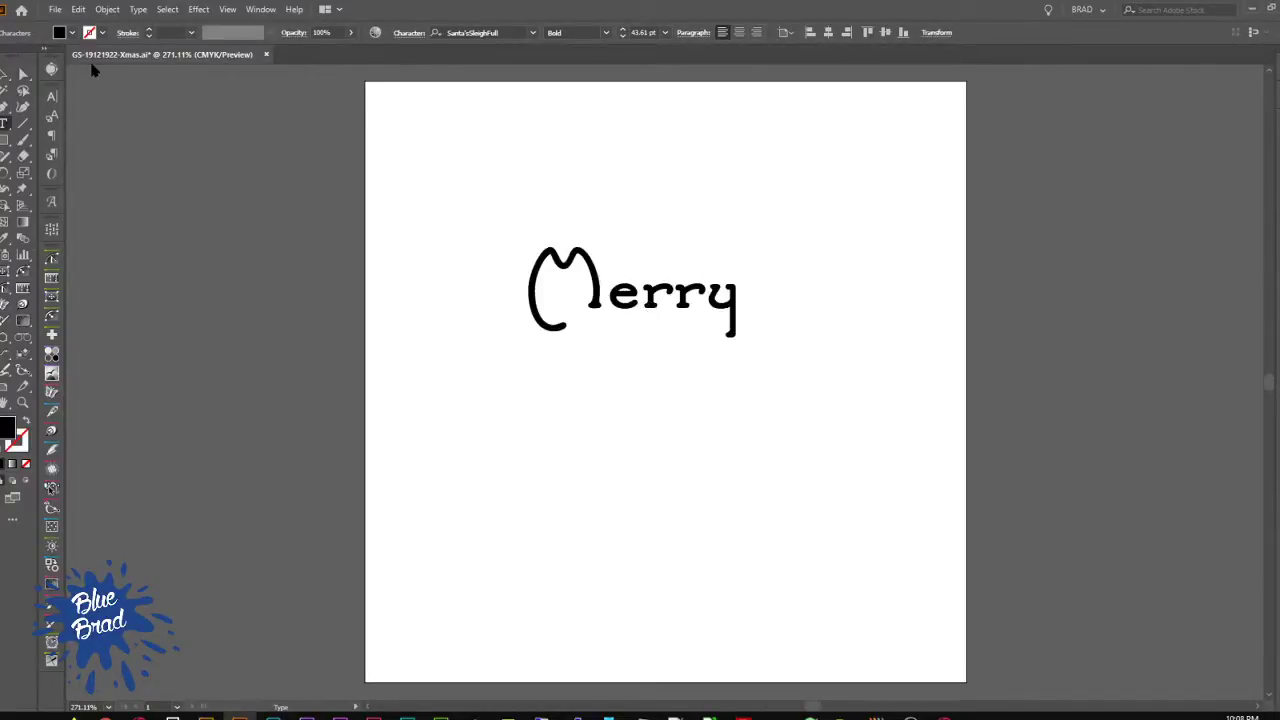
{"action": "left_click", "coordinate": [6, 74]}
Step: Duplicate the word Merry just below and slightly to the right, and change the copy's text to "Christmas"
{"action": "left_click_drag", "start_coordinate": [651, 317], "coordinate": [684, 398]}
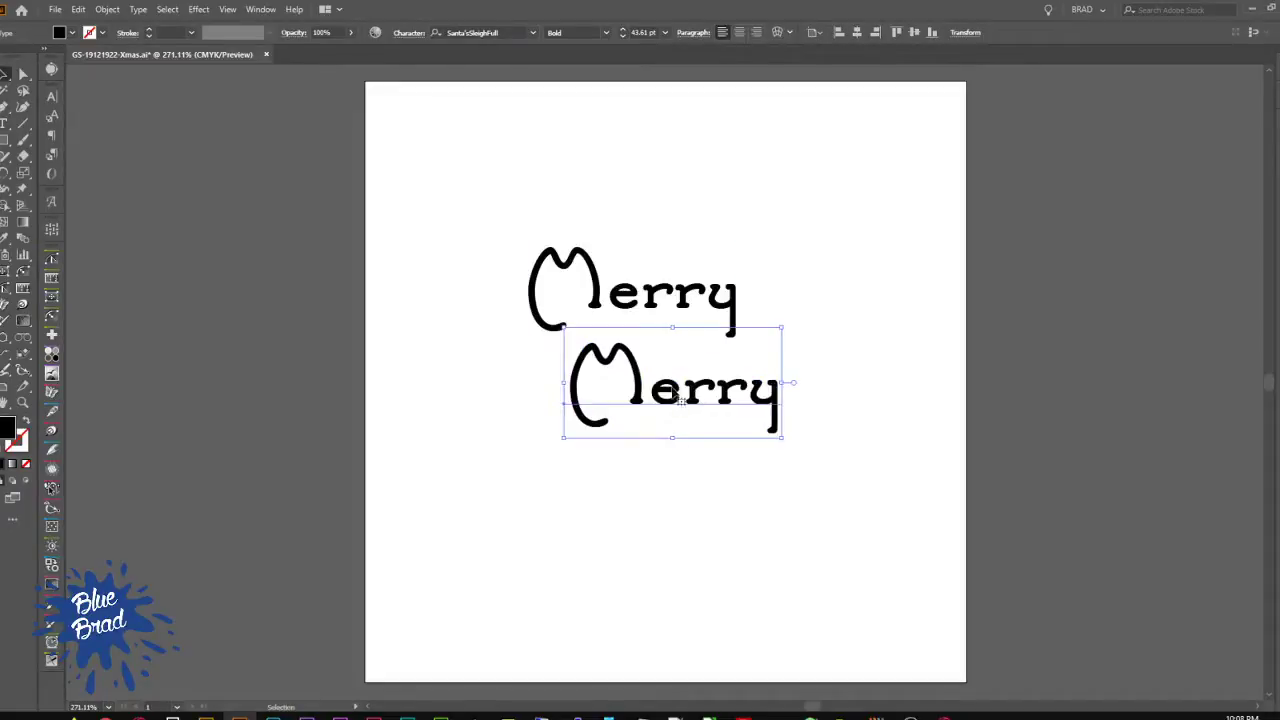
{"action": "double_click", "coordinate": [681, 396]}
{"action": "type", "text": "Christmas"}
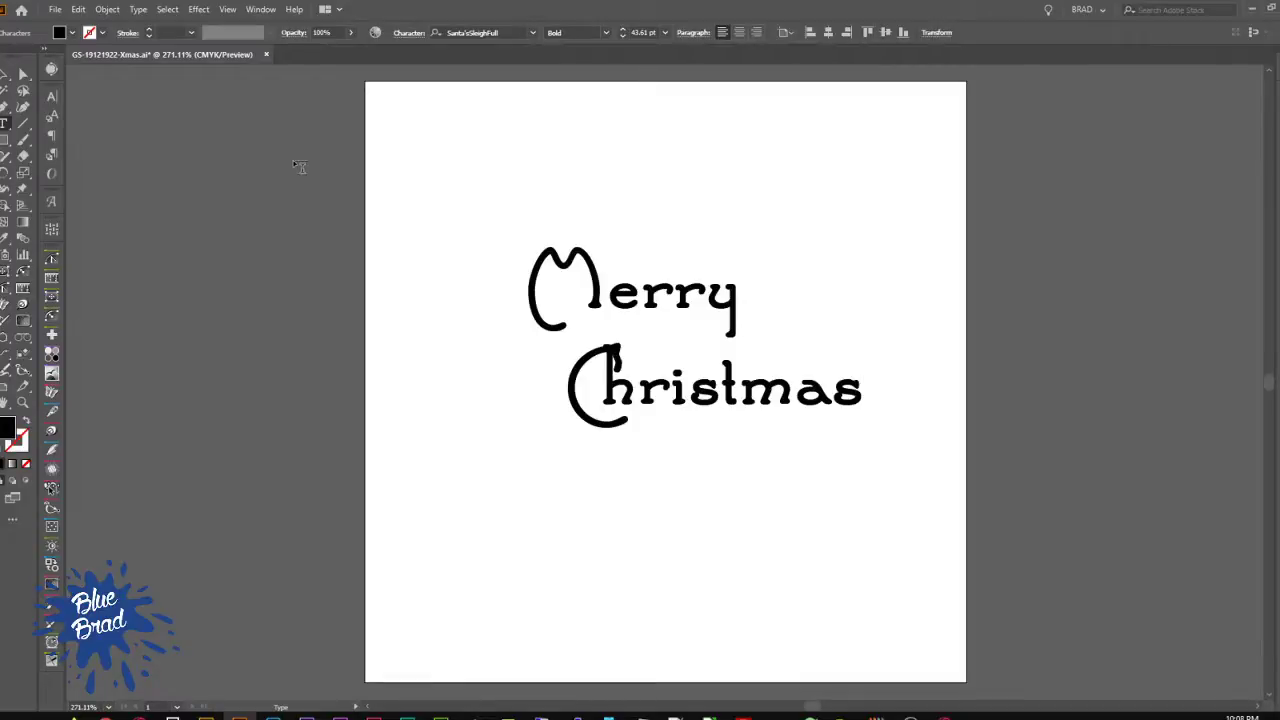
{"action": "left_click", "coordinate": [5, 75]}
Step: Try the Alentine font on the word Christmas, and settle on Chocolate Dulce instead
{"action": "left_click", "coordinate": [532, 32]}
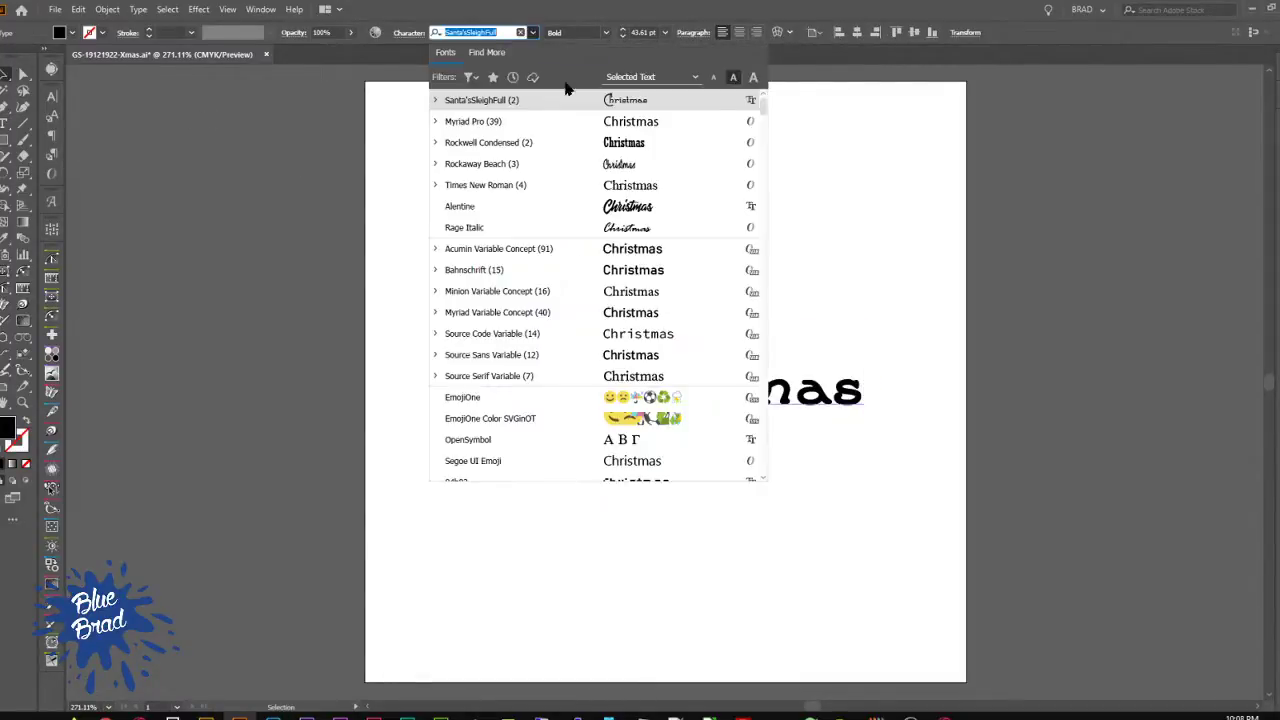
{"action": "left_click", "coordinate": [674, 210]}
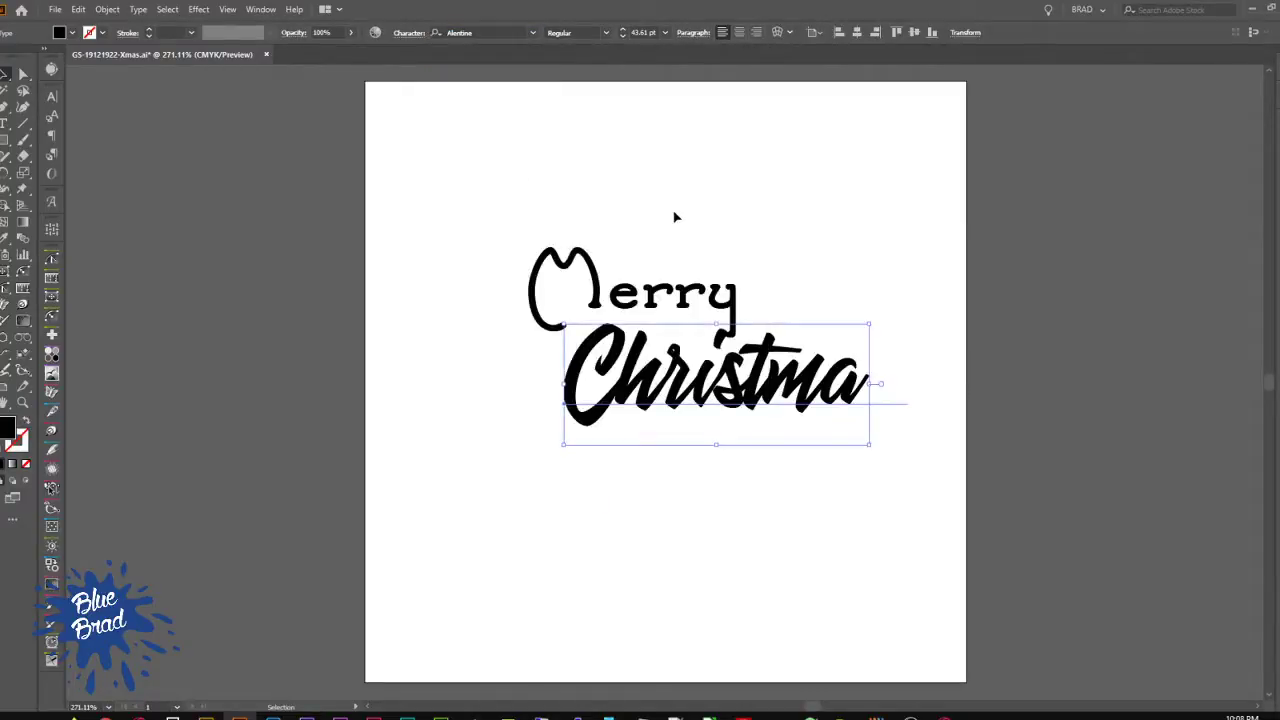
{"action": "left_click", "coordinate": [489, 32]}
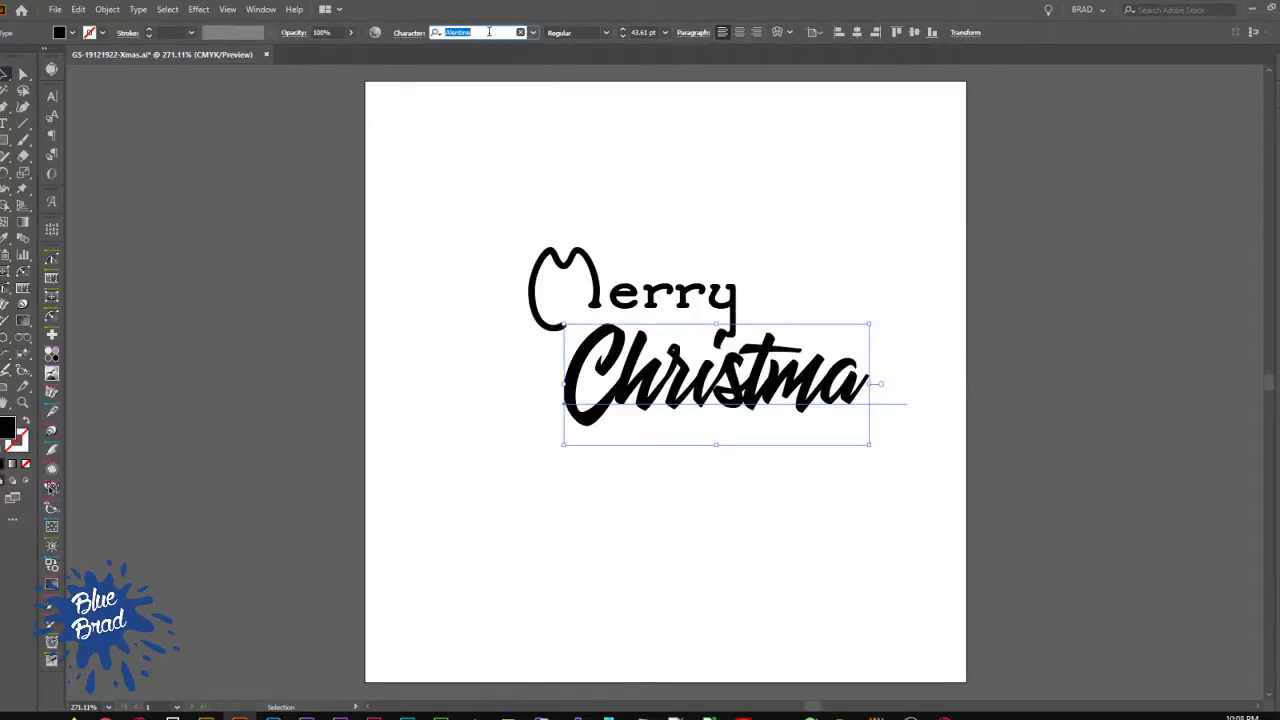
{"action": "type", "text": "ch"}
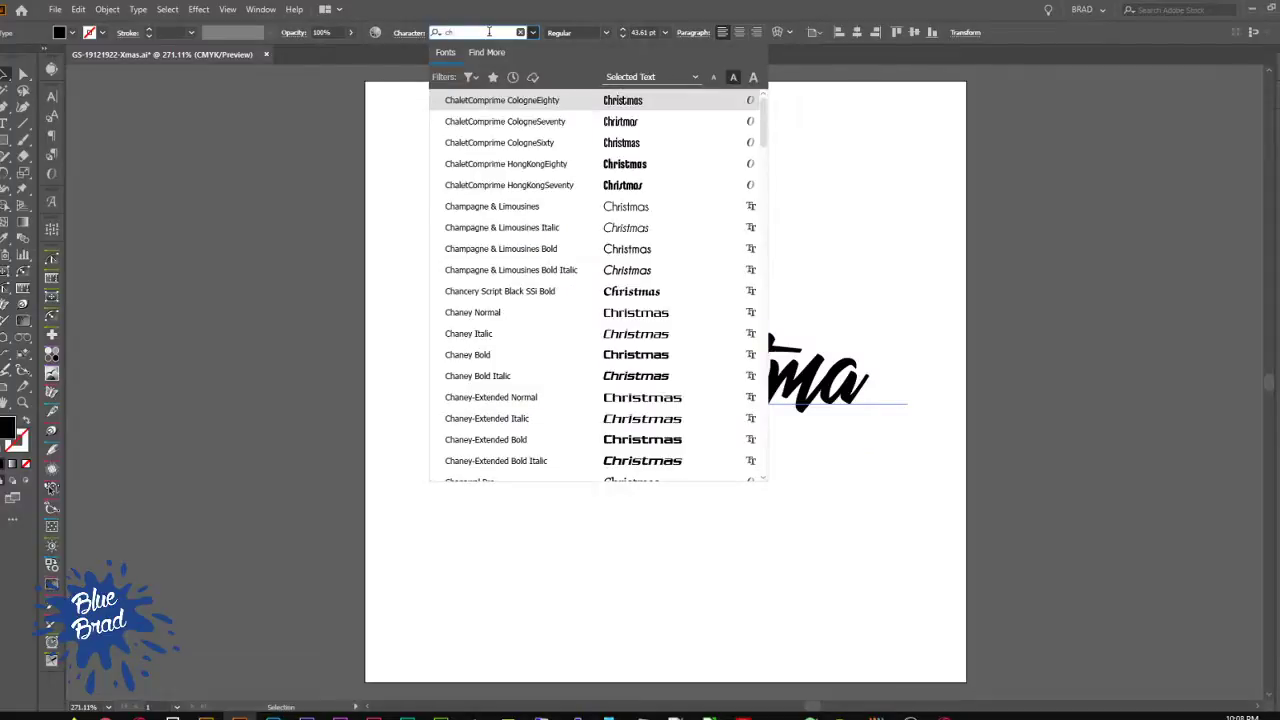
{"action": "type", "text": "o"}
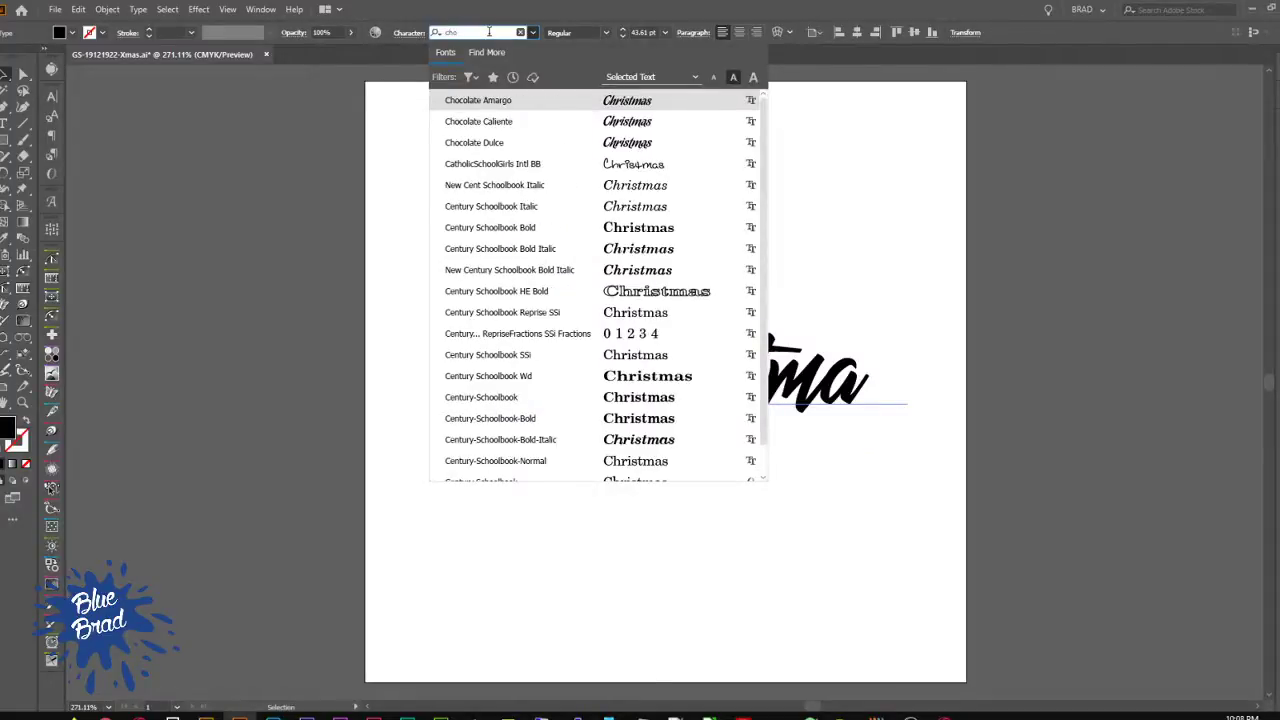
{"action": "left_click", "coordinate": [586, 142]}
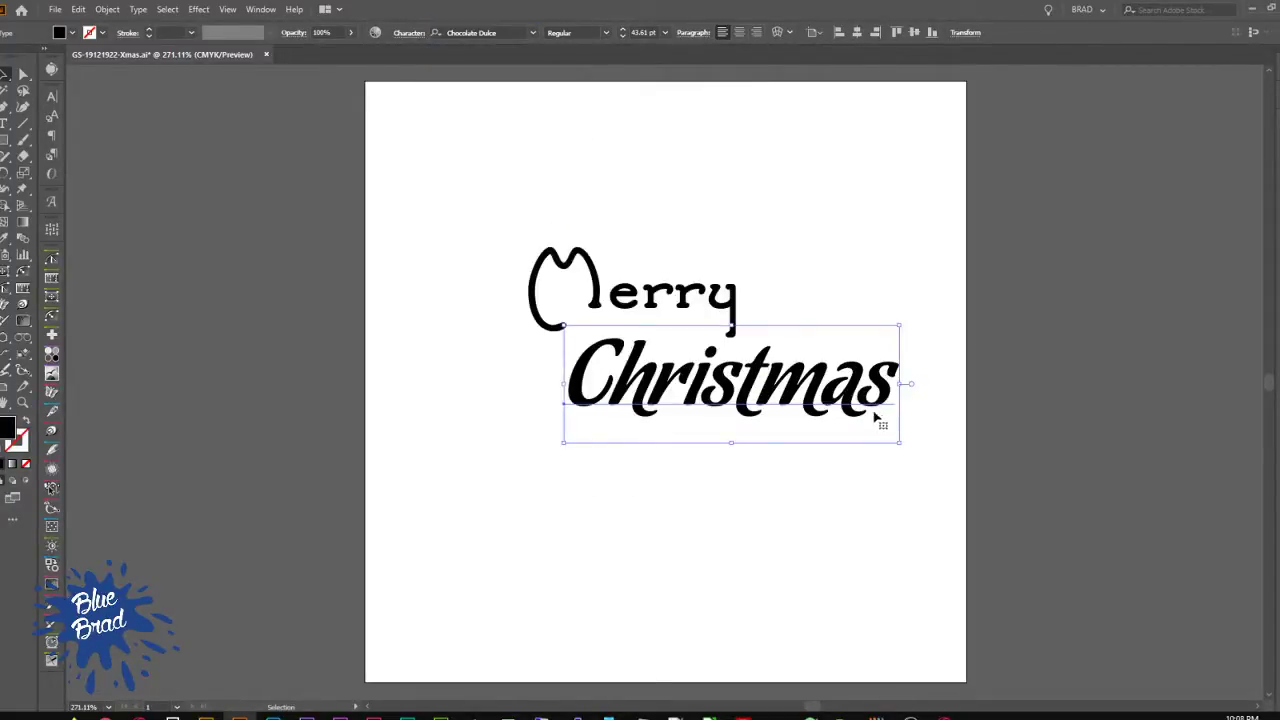
Step: Duplicate Christmas up over the old Merry, delete that old Merry, and change the upper copy's text to "Merry"
{"action": "left_click_drag", "start_coordinate": [770, 390], "coordinate": [728, 320]}
{"action": "left_click", "coordinate": [526, 245]}
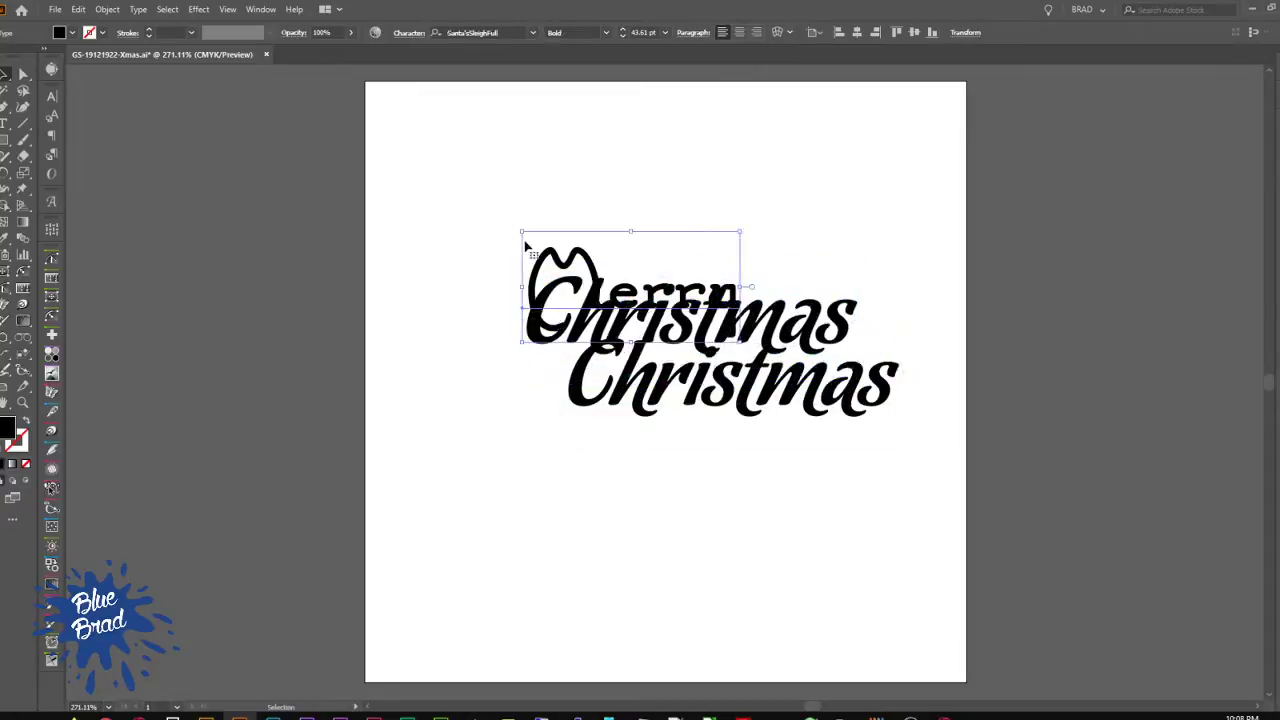
{"action": "key", "text": "Delete"}
{"action": "key", "text": "t"}
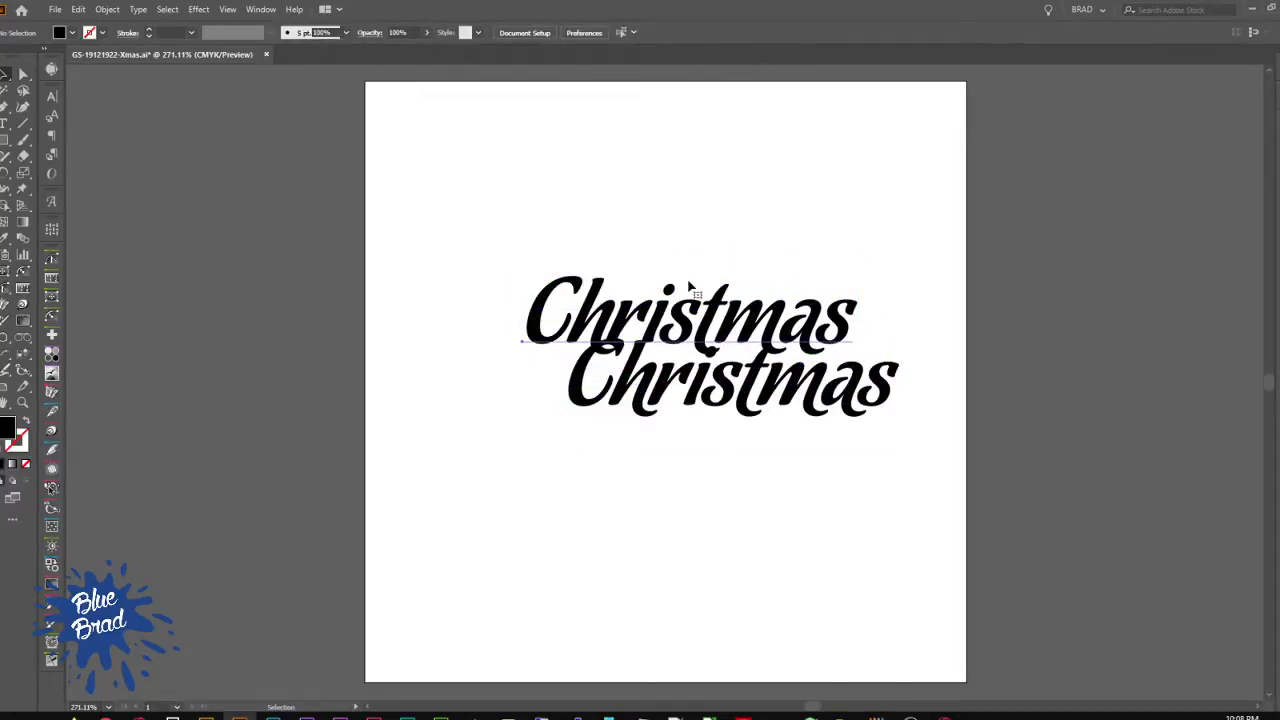
{"action": "double_click", "coordinate": [690, 288]}
{"action": "type", "text": "Merry"}
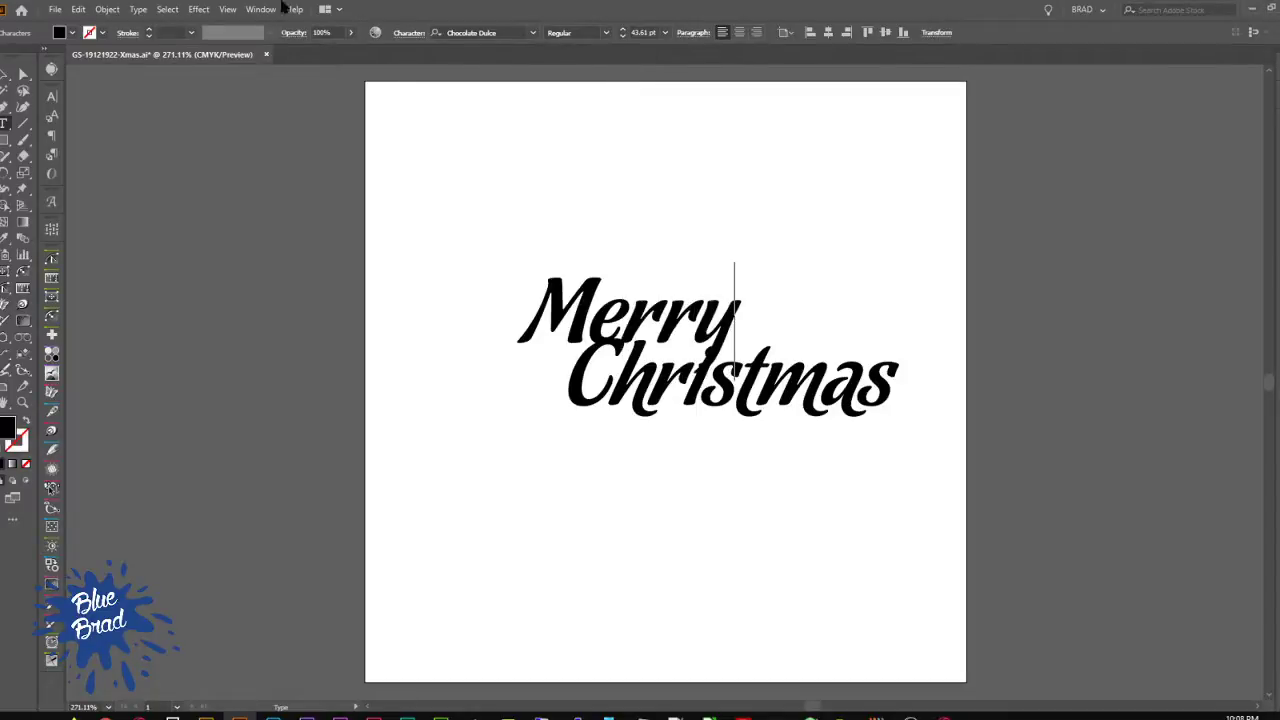
{"action": "left_click", "coordinate": [5, 74]}
Step: Enlarge the word Merry and move it up and to the left of Christmas
{"action": "left_click_drag", "start_coordinate": [741, 263], "coordinate": [815, 224]}
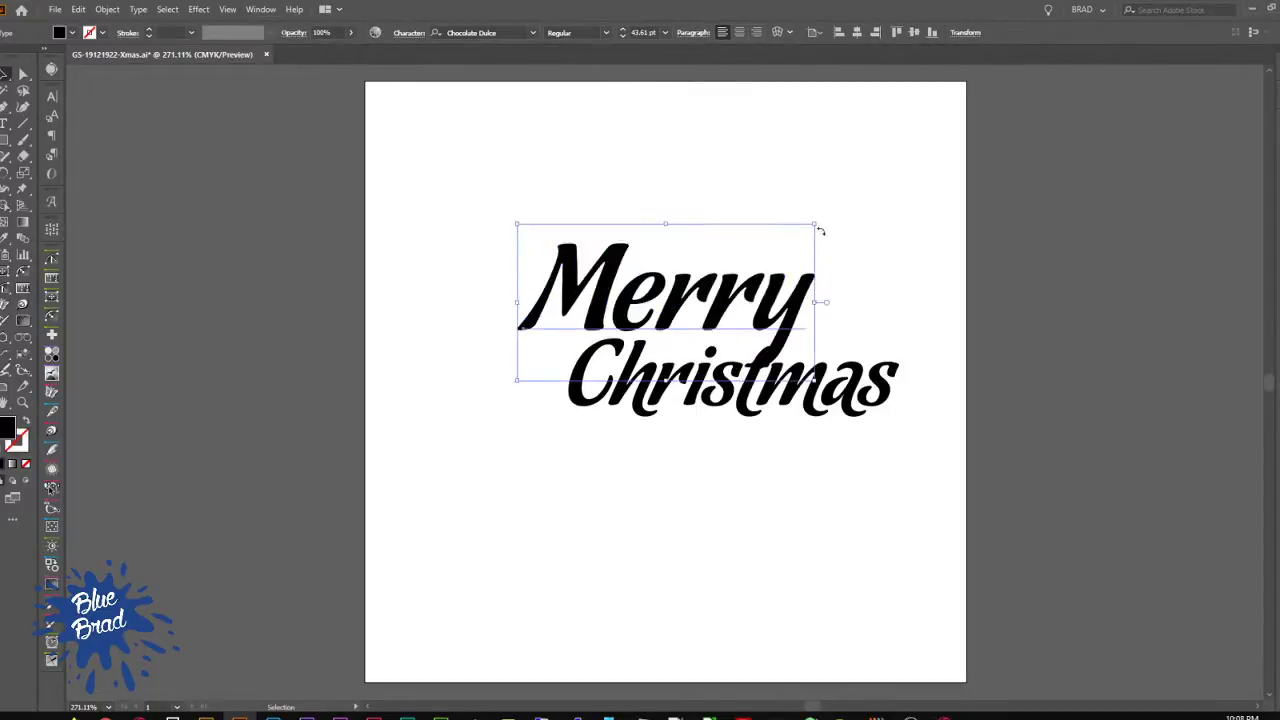
{"action": "left_click_drag", "start_coordinate": [758, 293], "coordinate": [688, 280]}
{"action": "left_click", "coordinate": [835, 270]}
Step: Rotate Merry and Christmas together slightly counterclockwise so both words slant upward to the right
{"action": "left_click_drag", "start_coordinate": [786, 494], "coordinate": [555, 248]}
{"action": "left_click_drag", "start_coordinate": [903, 206], "coordinate": [877, 146]}
{"action": "left_click", "coordinate": [955, 285]}
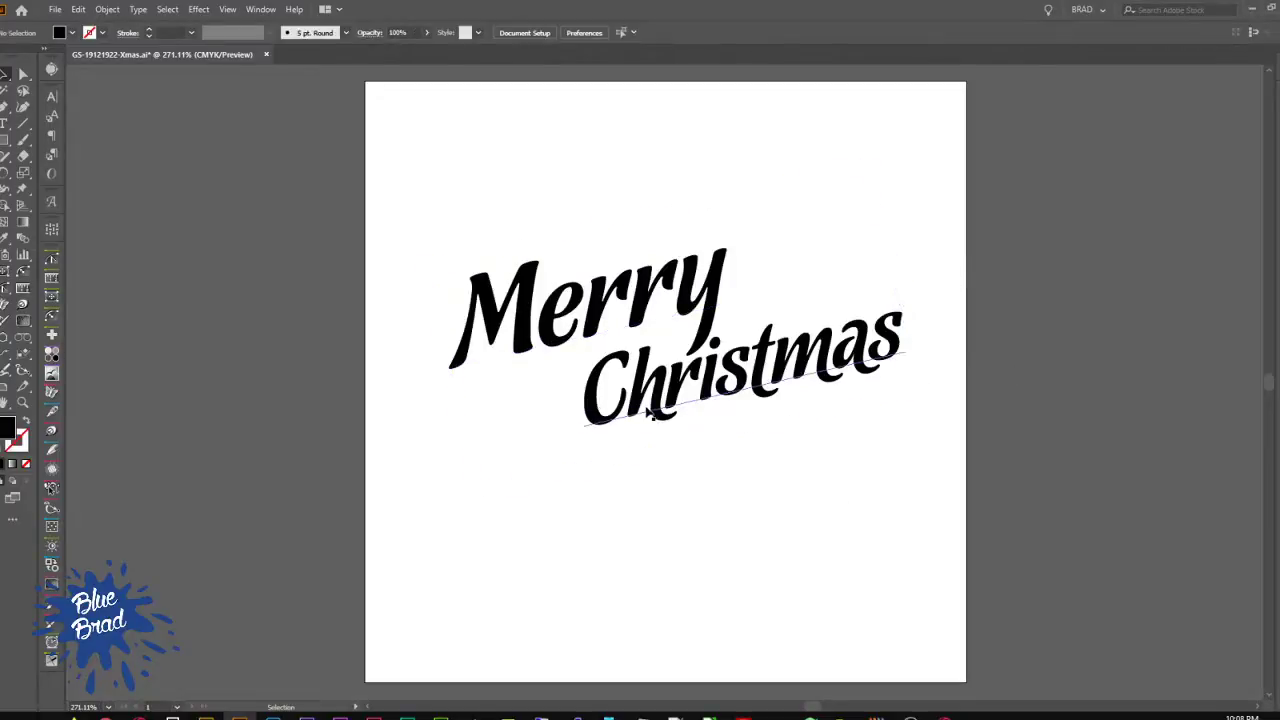
Step: Nudge the word Christmas slightly right and down beneath Merry
{"action": "left_click_drag", "start_coordinate": [648, 410], "coordinate": [664, 416]}
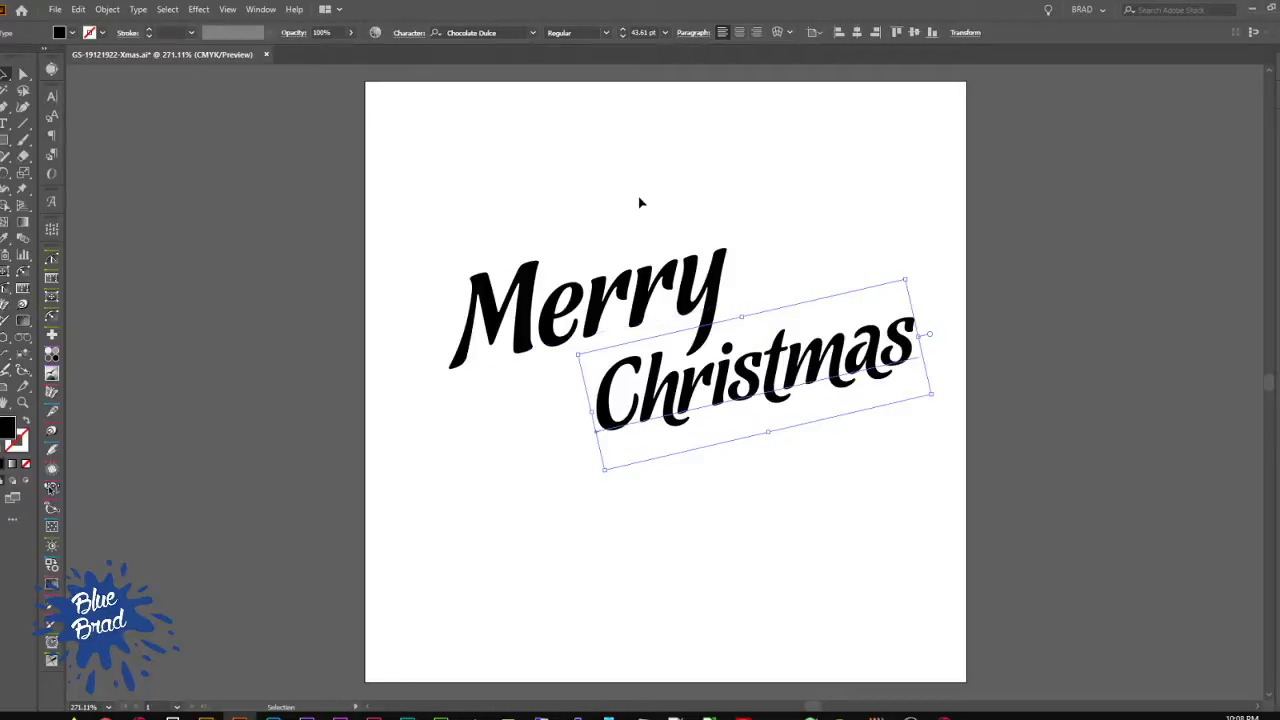
{"action": "left_click", "coordinate": [652, 220]}
{"action": "left_click", "coordinate": [697, 340]}
{"action": "left_click", "coordinate": [745, 405]}
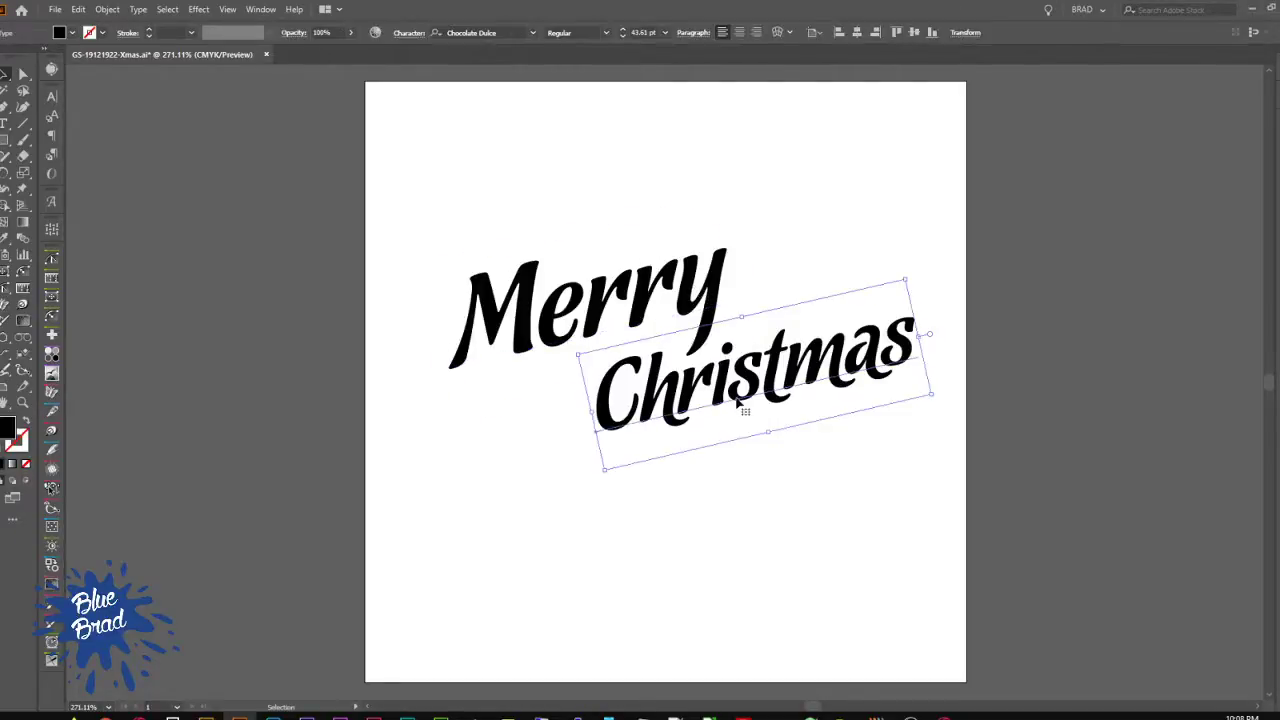
{"action": "left_click", "coordinate": [665, 260]}
{"action": "left_click", "coordinate": [764, 384]}
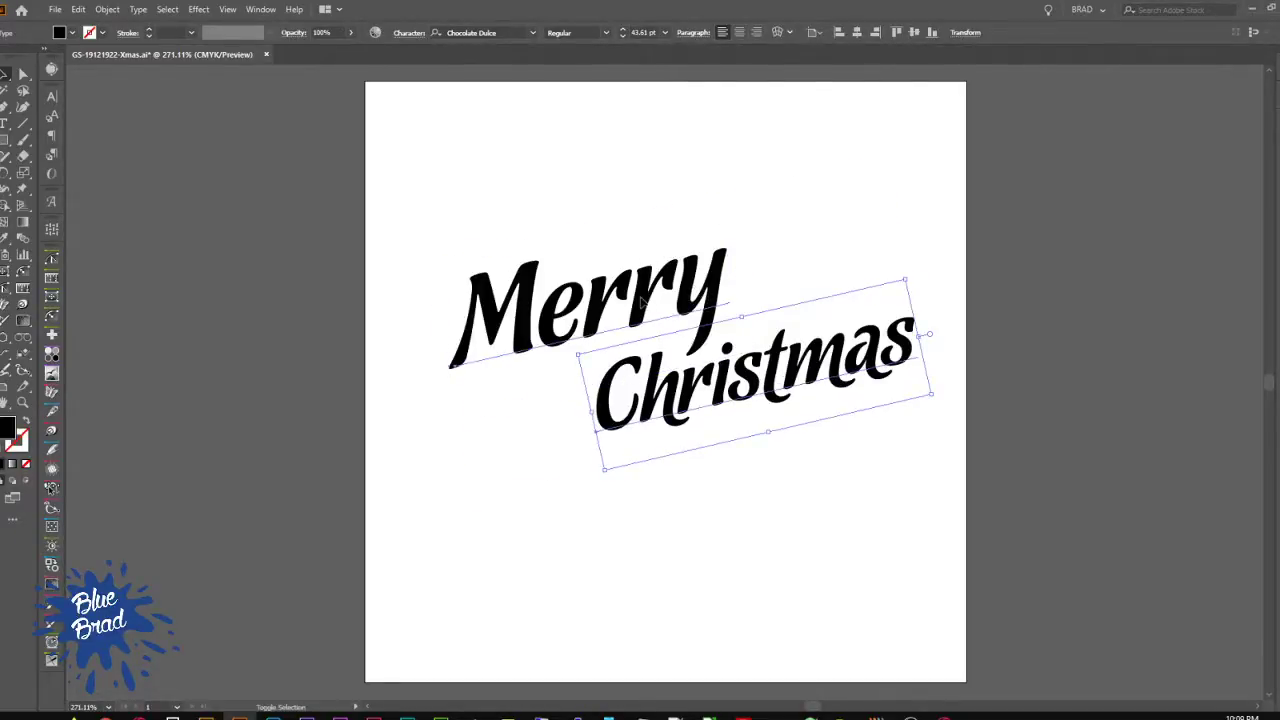
Step: Move Merry and Christmas together to the upper part of the artboard and place a copy of both words straight below them
{"action": "left_click", "coordinate": [645, 305], "text": "shift"}
{"action": "left_click_drag", "start_coordinate": [700, 310], "coordinate": [675, 202]}
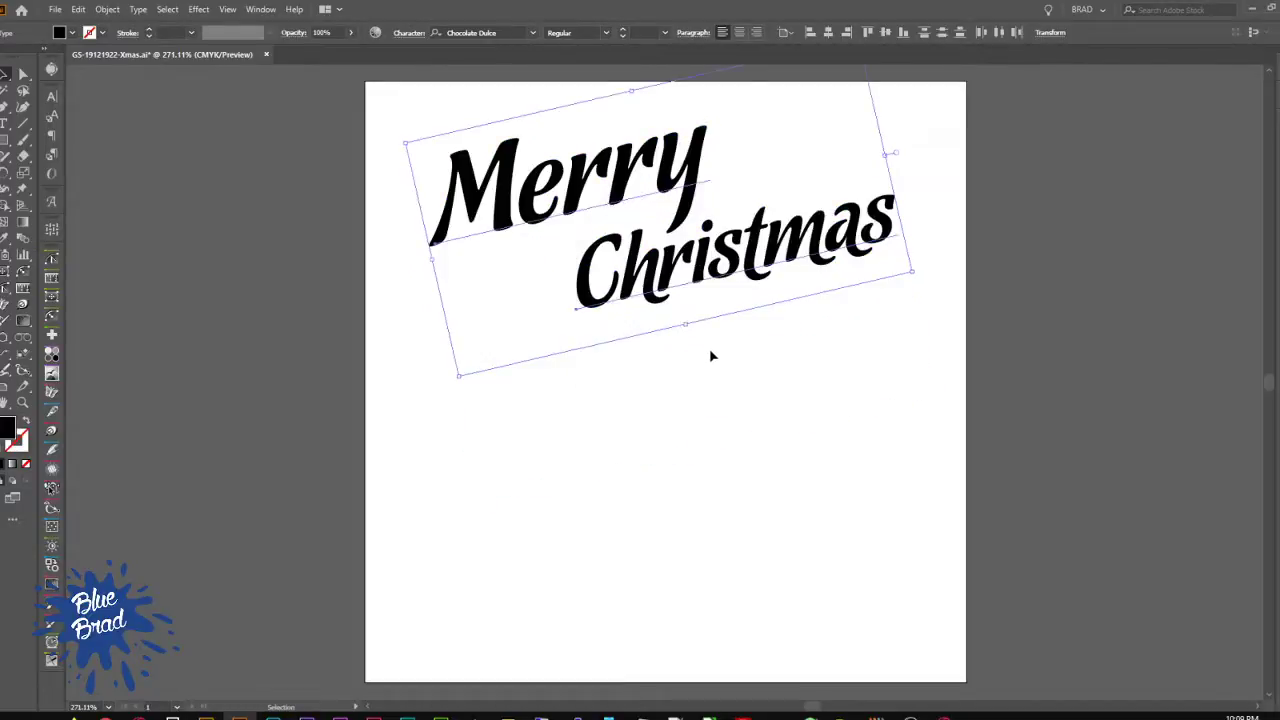
{"action": "left_click_drag", "start_coordinate": [699, 282], "coordinate": [697, 543]}
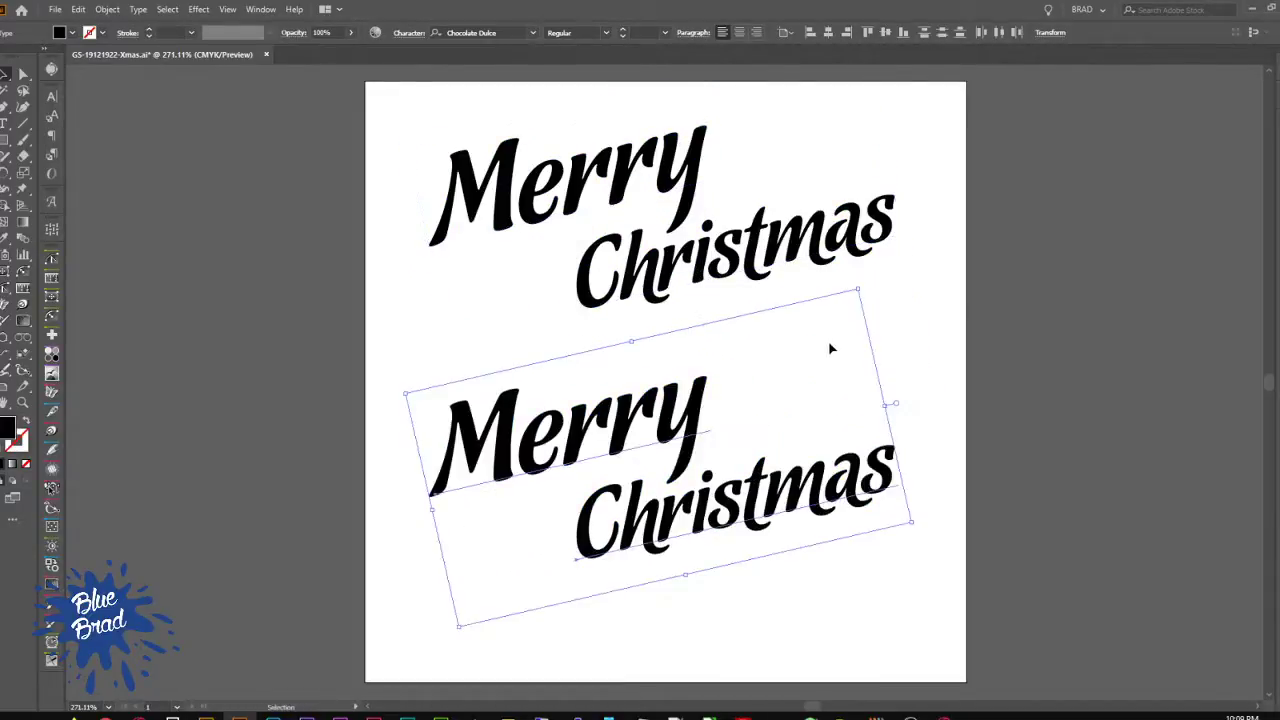
{"action": "left_click", "coordinate": [830, 348]}
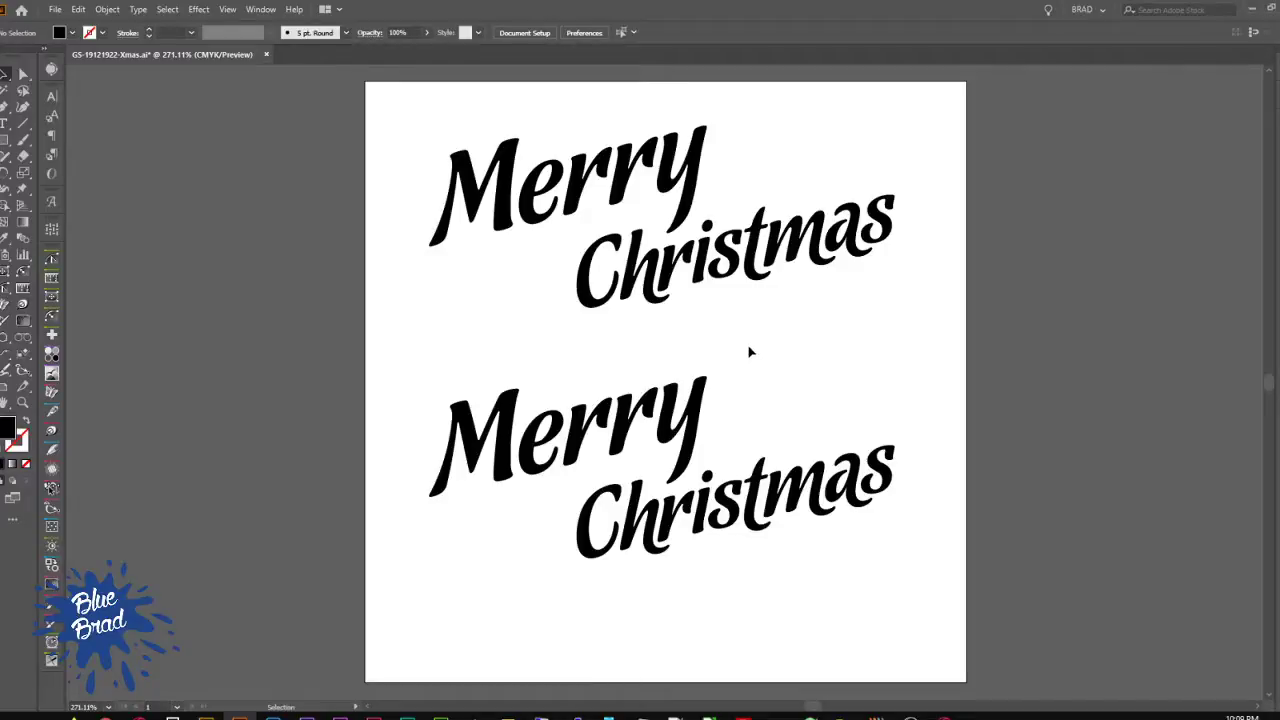
Step: In outline view, move the lower Merry aside and back above its Christmas, and return to the preview display
{"action": "left_click_drag", "start_coordinate": [717, 333], "coordinate": [509, 129]}
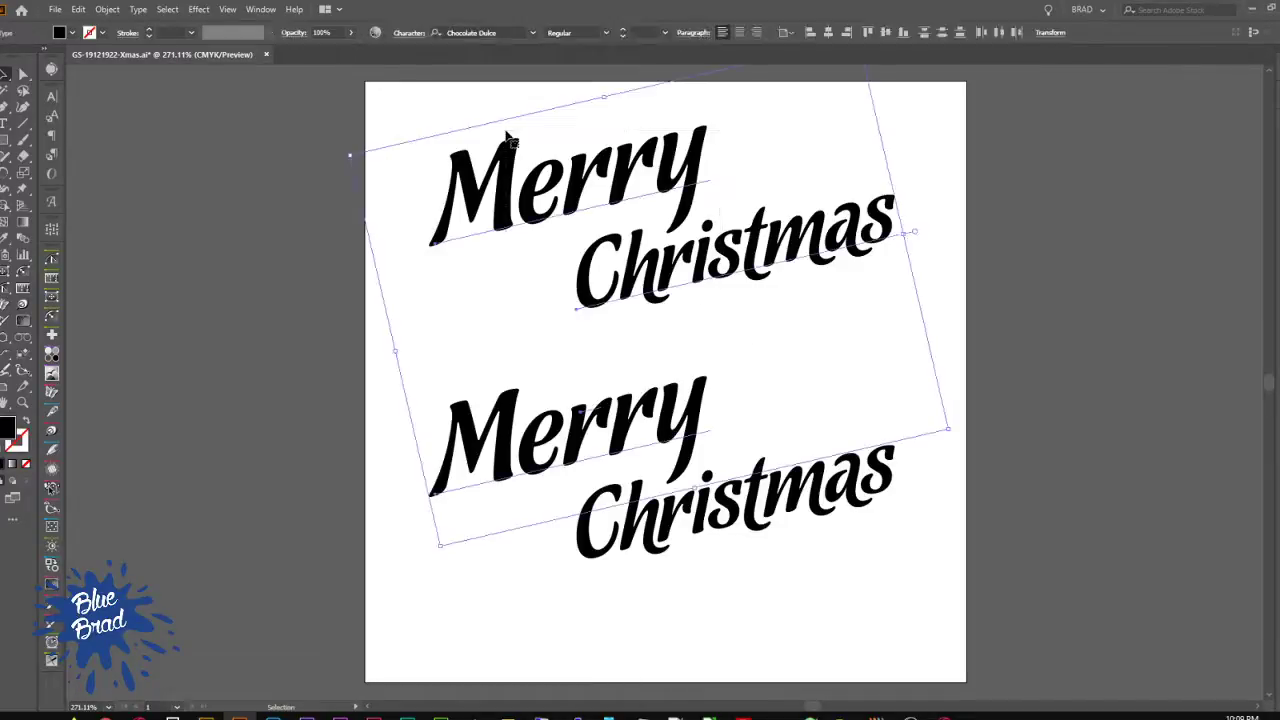
{"action": "left_click", "coordinate": [808, 570]}
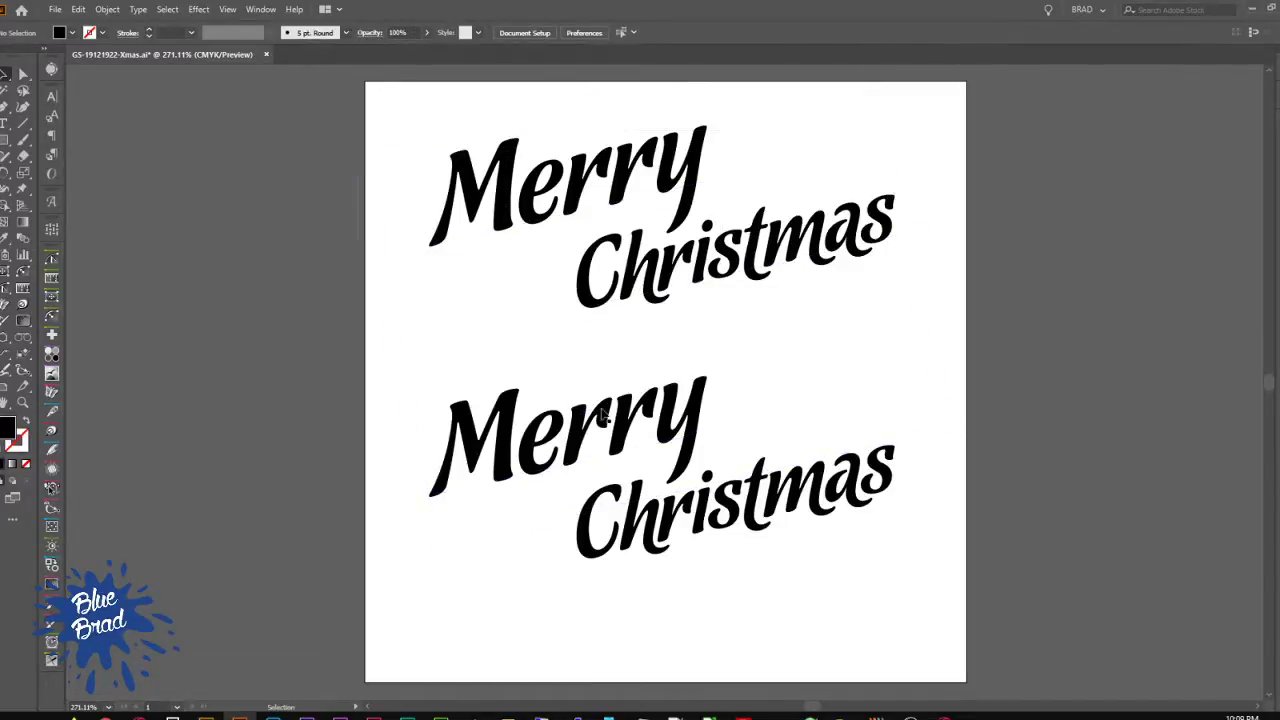
{"action": "key", "text": "ctrl+y"}
{"action": "left_click_drag", "start_coordinate": [596, 452], "coordinate": [642, 422]}
{"action": "left_click", "coordinate": [634, 409]}
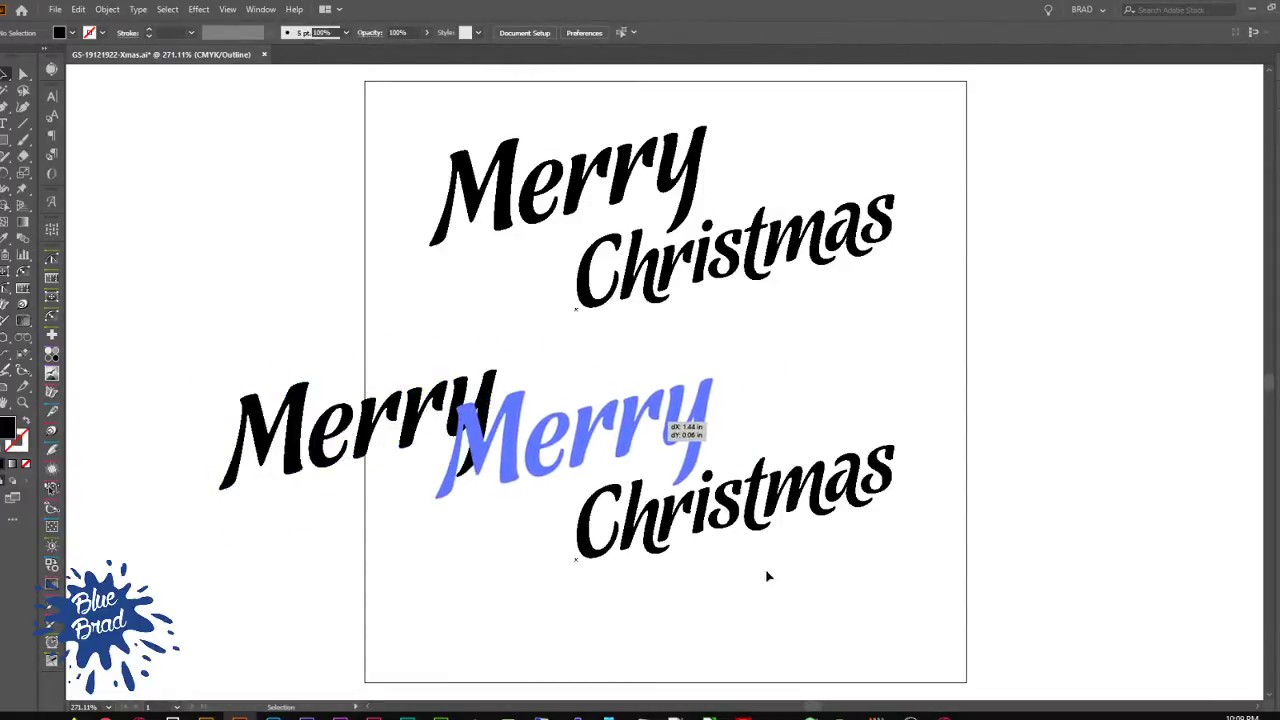
{"action": "scroll", "coordinate": [824, 591], "scroll_direction": "up", "scroll_amount": 1}
{"action": "key", "text": "ctrl+y"}
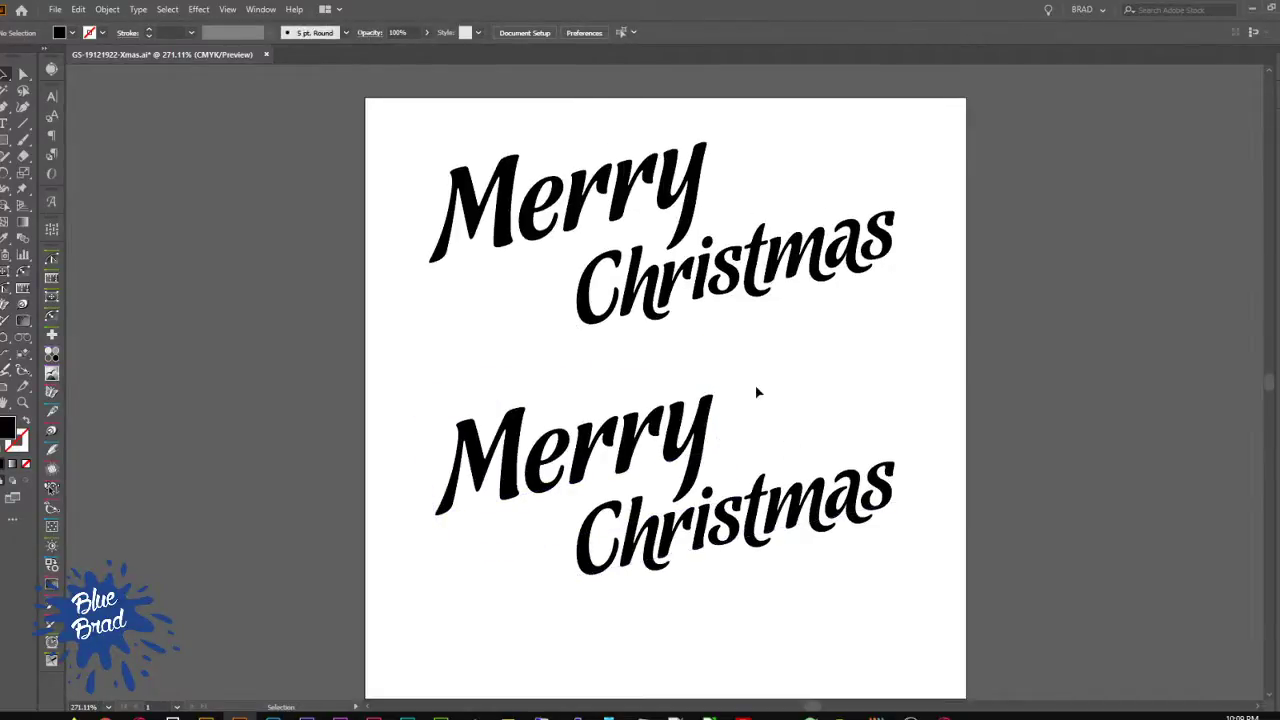
Step: Group the lower Merry and Christmas together
{"action": "left_click_drag", "start_coordinate": [836, 599], "coordinate": [518, 378]}
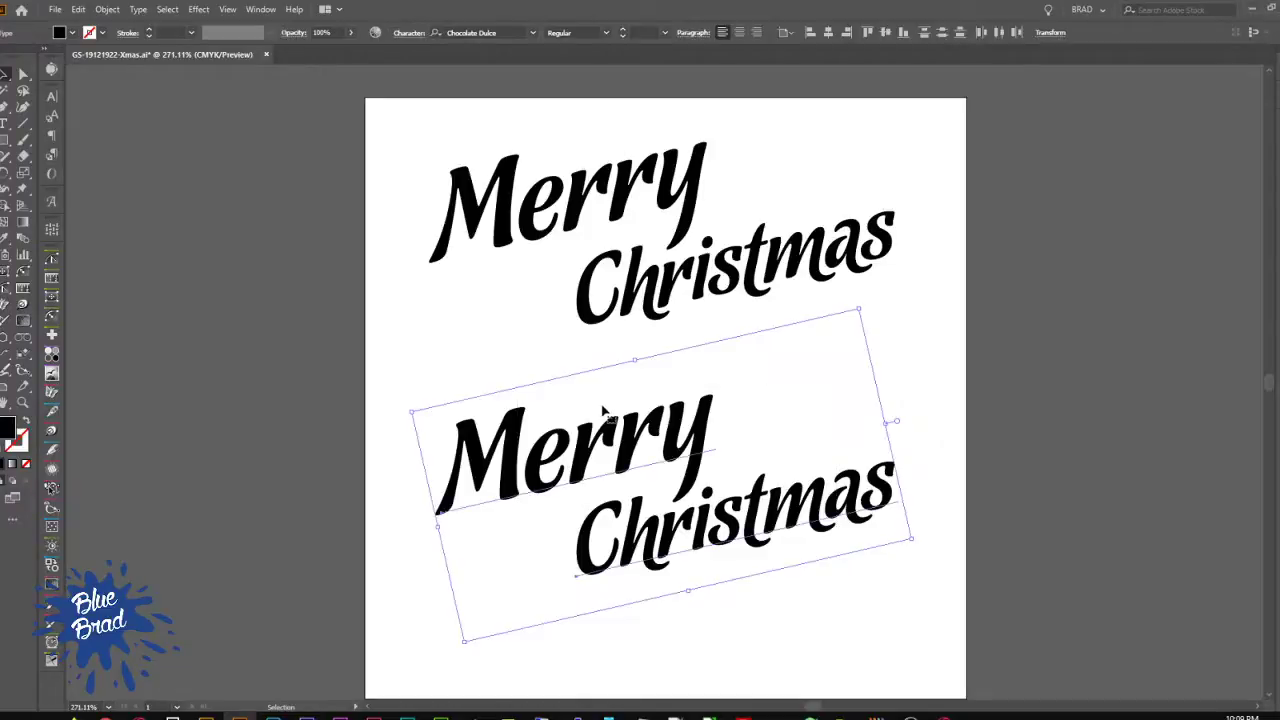
{"action": "key", "text": "a"}
{"action": "key", "text": "v"}
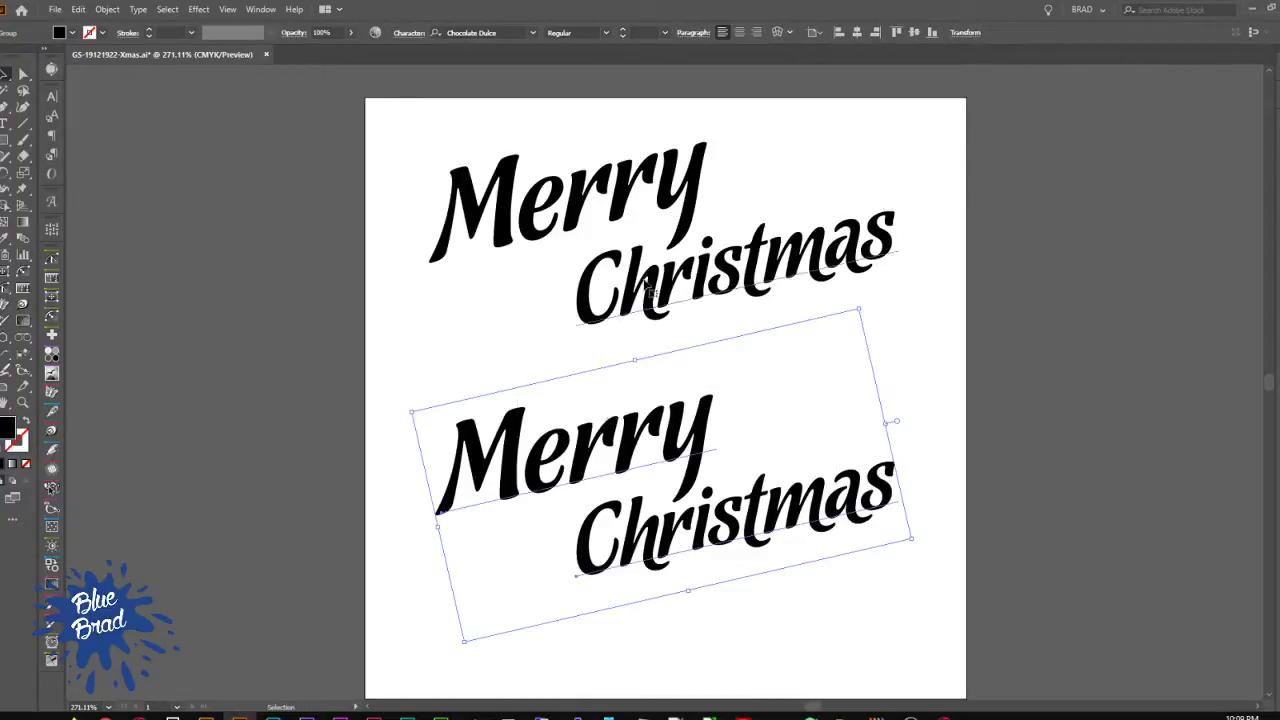
Step: Group the upper Merry and Christmas, and shift the group slightly right and down
{"action": "left_click", "coordinate": [650, 292]}
{"action": "left_click", "coordinate": [638, 192]}
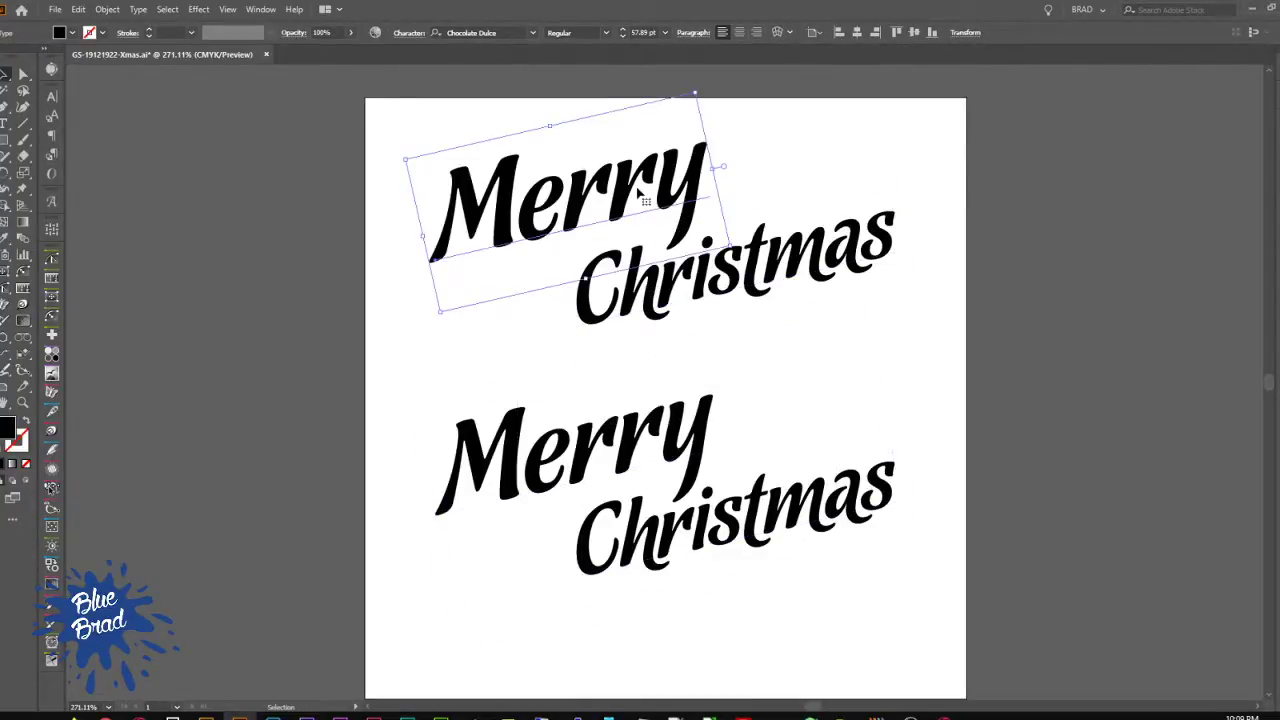
{"action": "left_click", "coordinate": [755, 297], "text": "shift"}
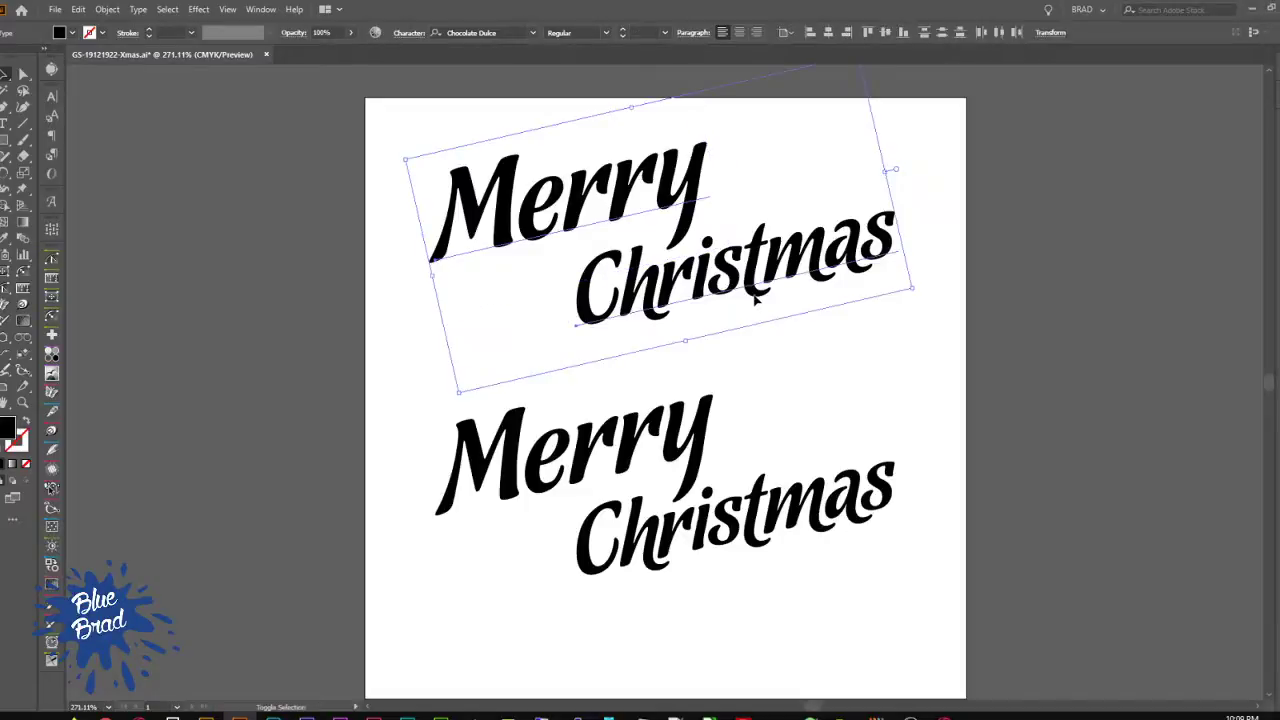
{"action": "key", "text": "ctrl+g"}
{"action": "mouse_move", "coordinate": [745, 292]}
{"action": "left_mouse_down"}
{"action": "mouse_move", "coordinate": [762, 312]}
{"action": "mouse_move", "coordinate": [751, 310]}
{"action": "left_mouse_up"}
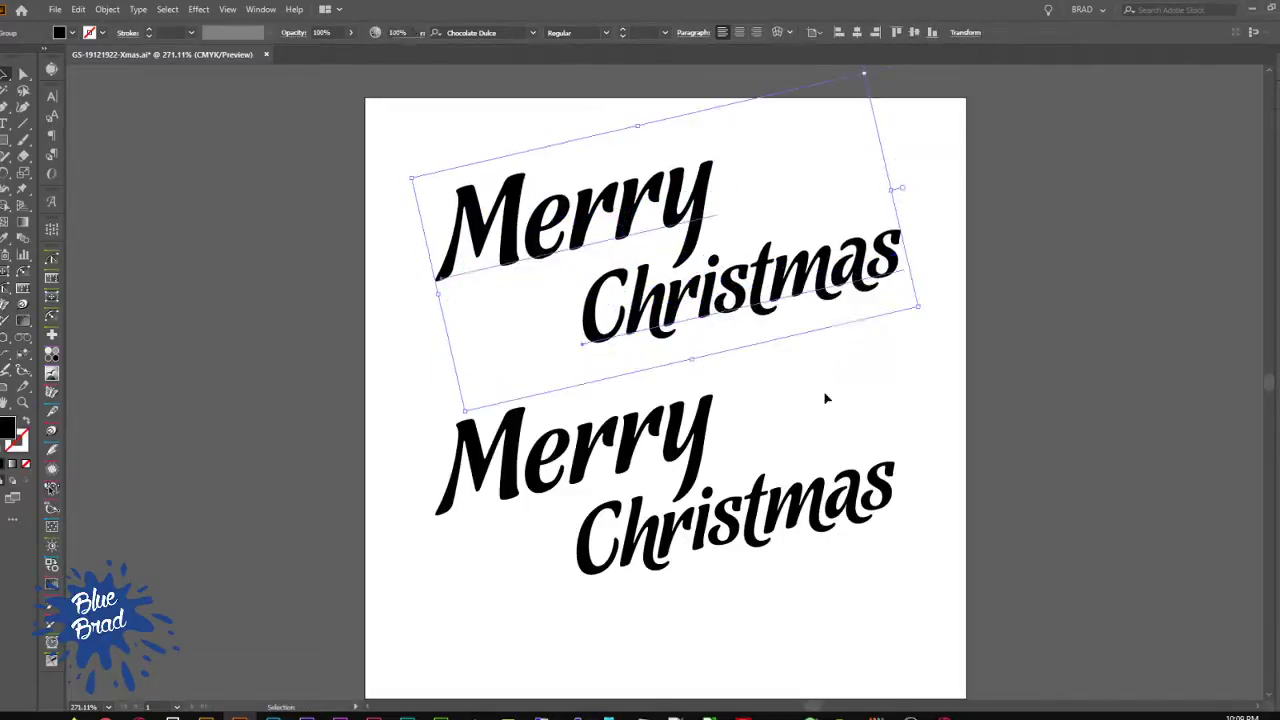
Step: Select only the word Merry inside the upper group
{"action": "left_click", "coordinate": [826, 398]}
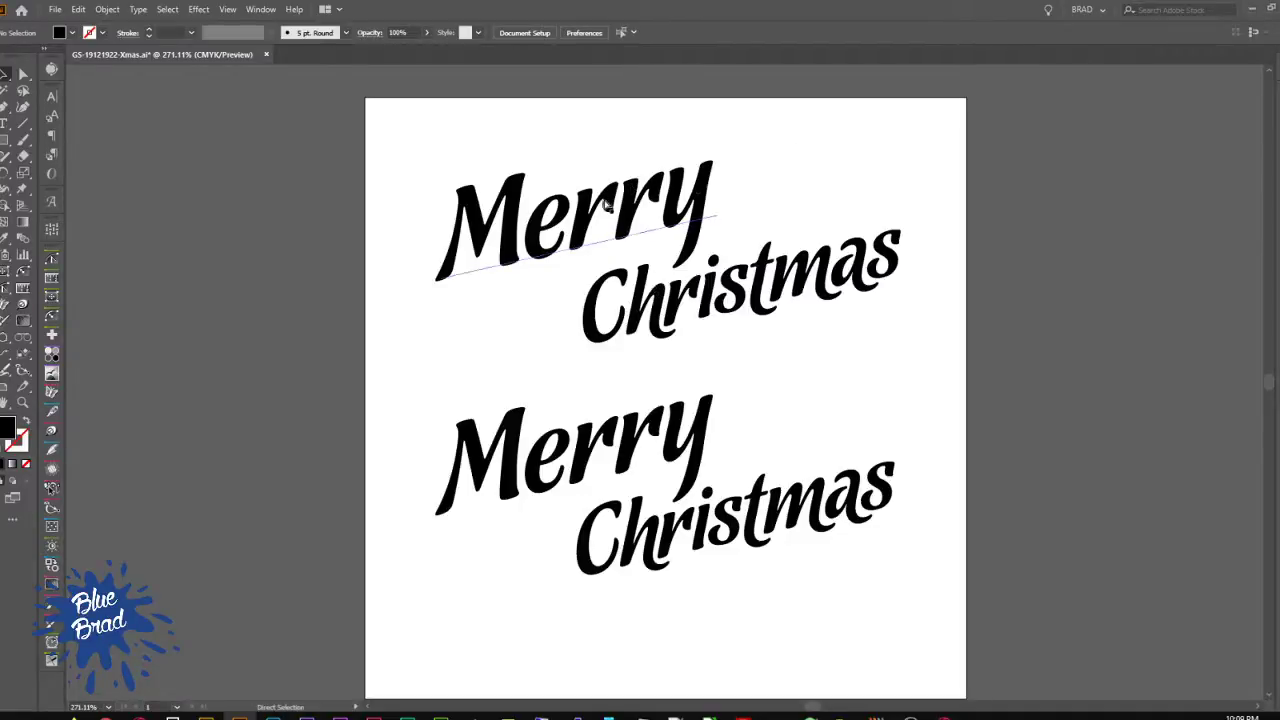
{"action": "left_click", "coordinate": [678, 192]}
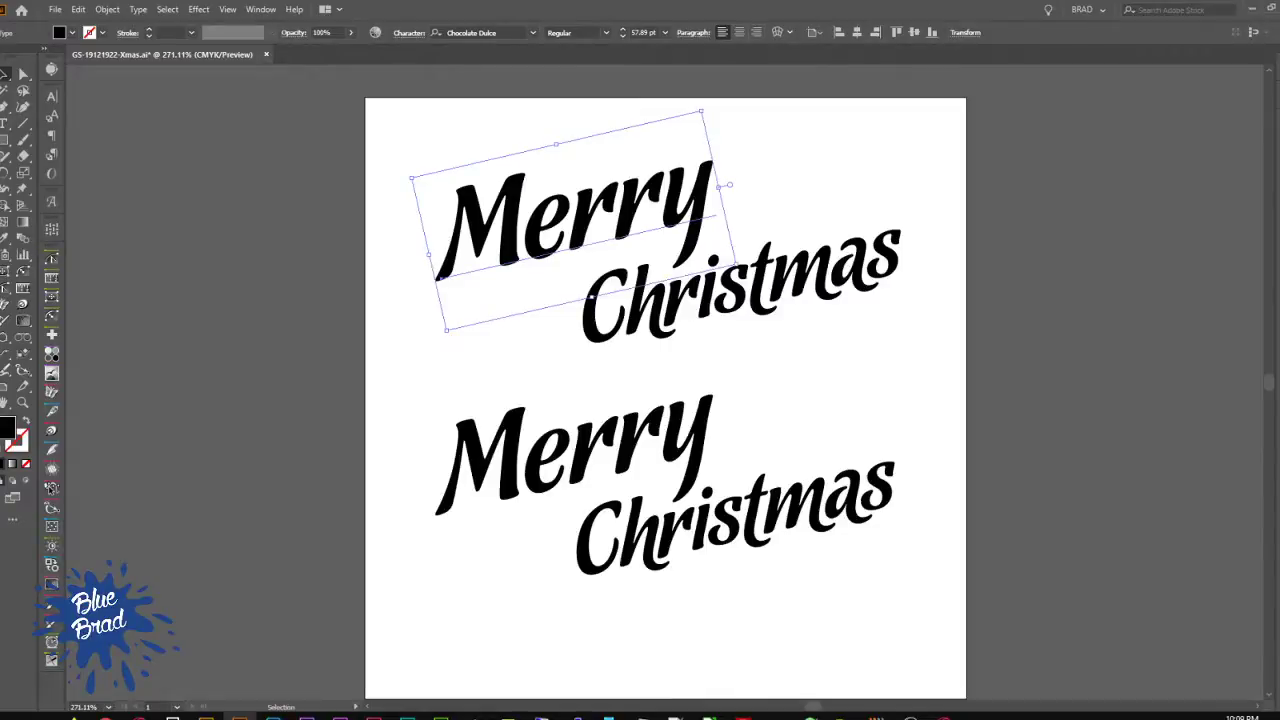
{"action": "left_click_drag", "start_coordinate": [1279, 250], "coordinate": [1100, 85]}
{"action": "left_click_drag", "start_coordinate": [1279, 370], "coordinate": [1097, 208]}
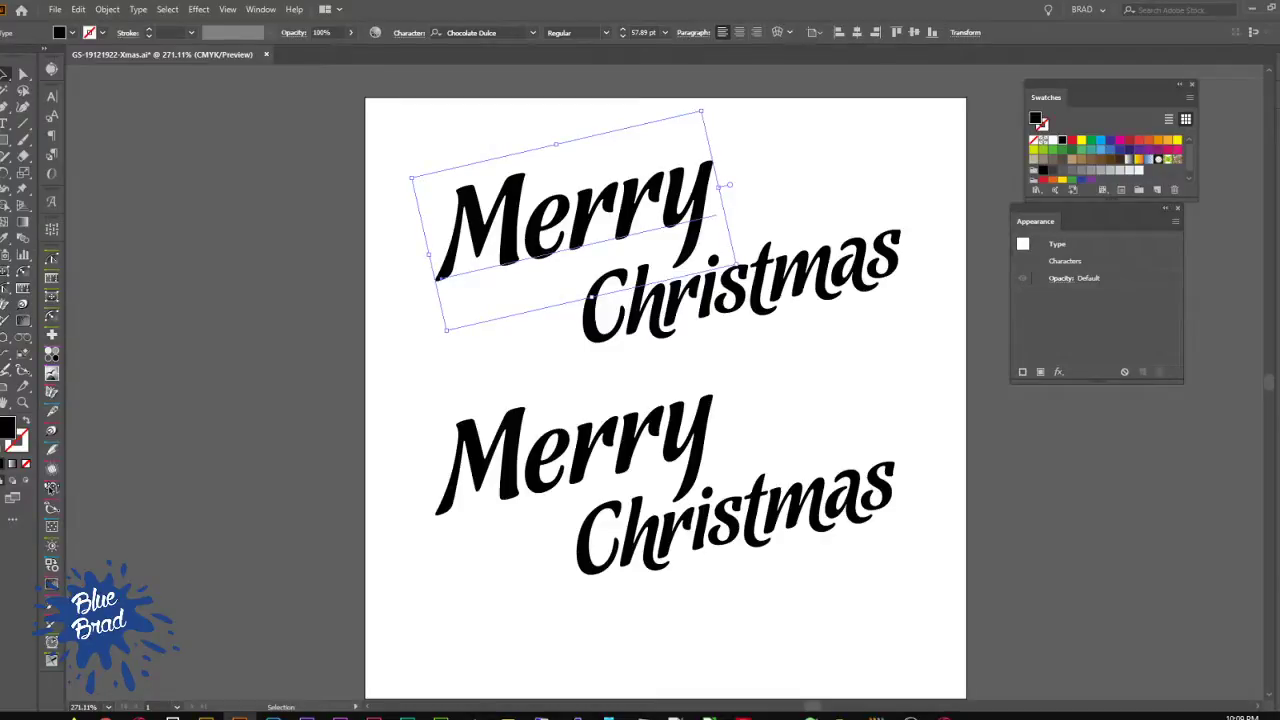
{"action": "left_click_drag", "start_coordinate": [1279, 450], "coordinate": [1045, 427]}
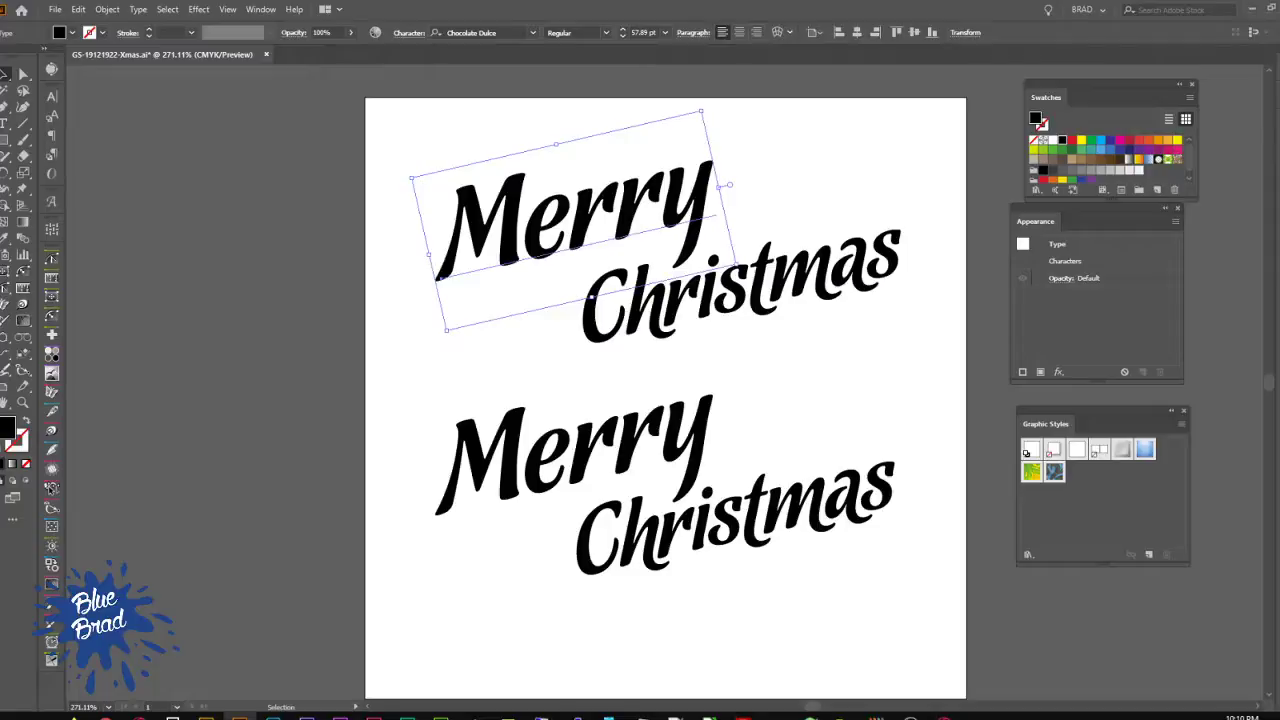
{"action": "left_click_drag", "start_coordinate": [1279, 322], "coordinate": [869, 100]}
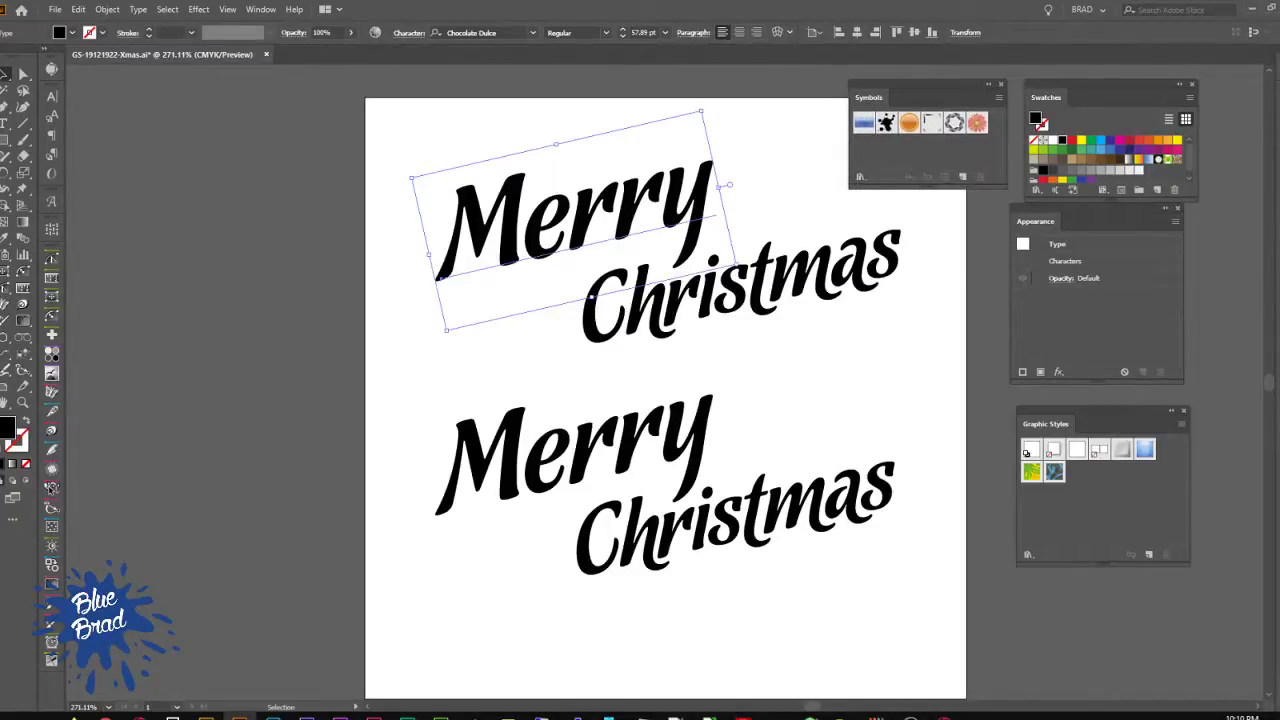
{"action": "mouse_move", "coordinate": [1279, 430]}
{"action": "left_mouse_down"}
{"action": "mouse_move", "coordinate": [1025, 516]}
{"action": "mouse_move", "coordinate": [845, 420]}
{"action": "mouse_move", "coordinate": [863, 437]}
{"action": "left_mouse_up"}
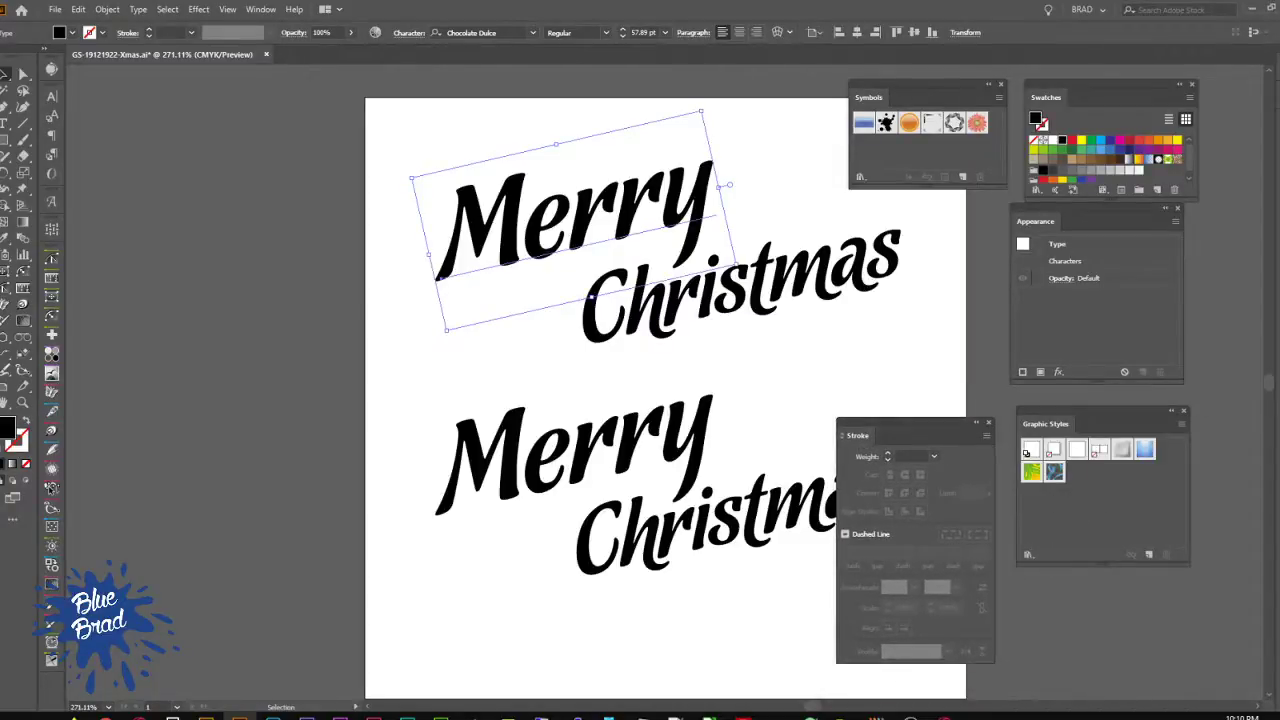
{"action": "key", "text": "F6"}
{"action": "left_click_drag", "start_coordinate": [1134, 138], "coordinate": [912, 112]}
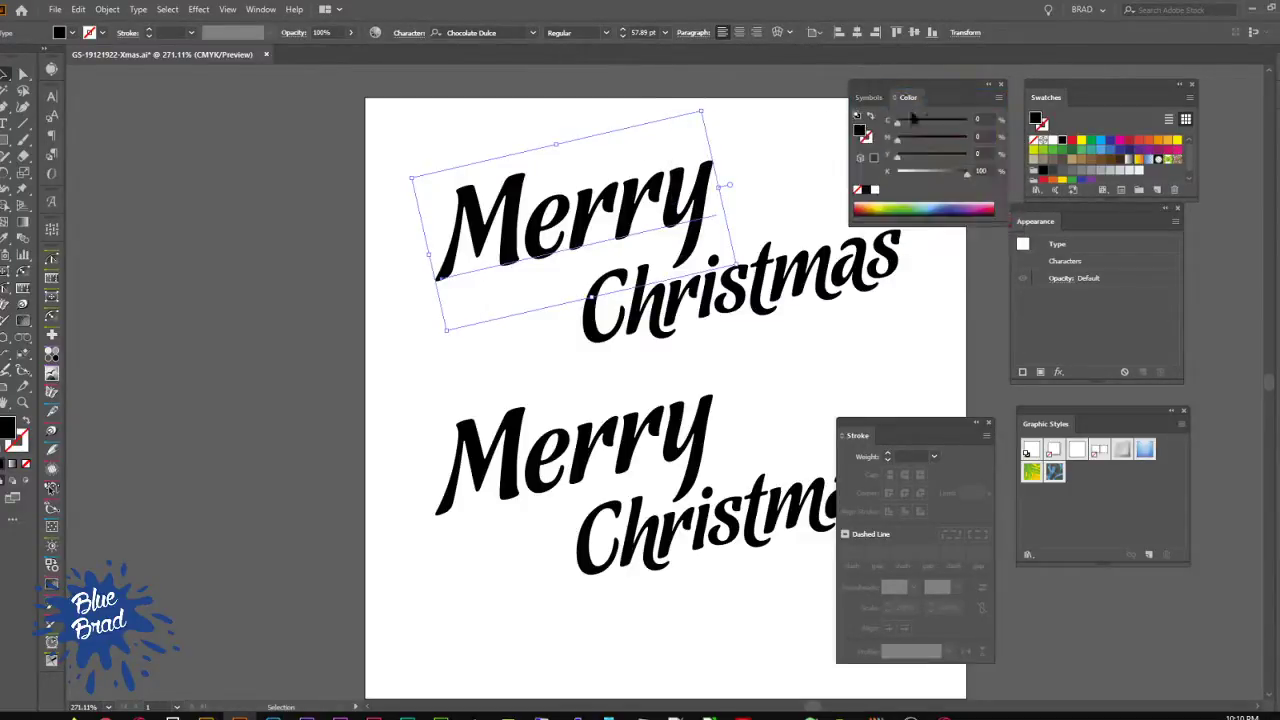
{"action": "left_click", "coordinate": [1080, 10]}
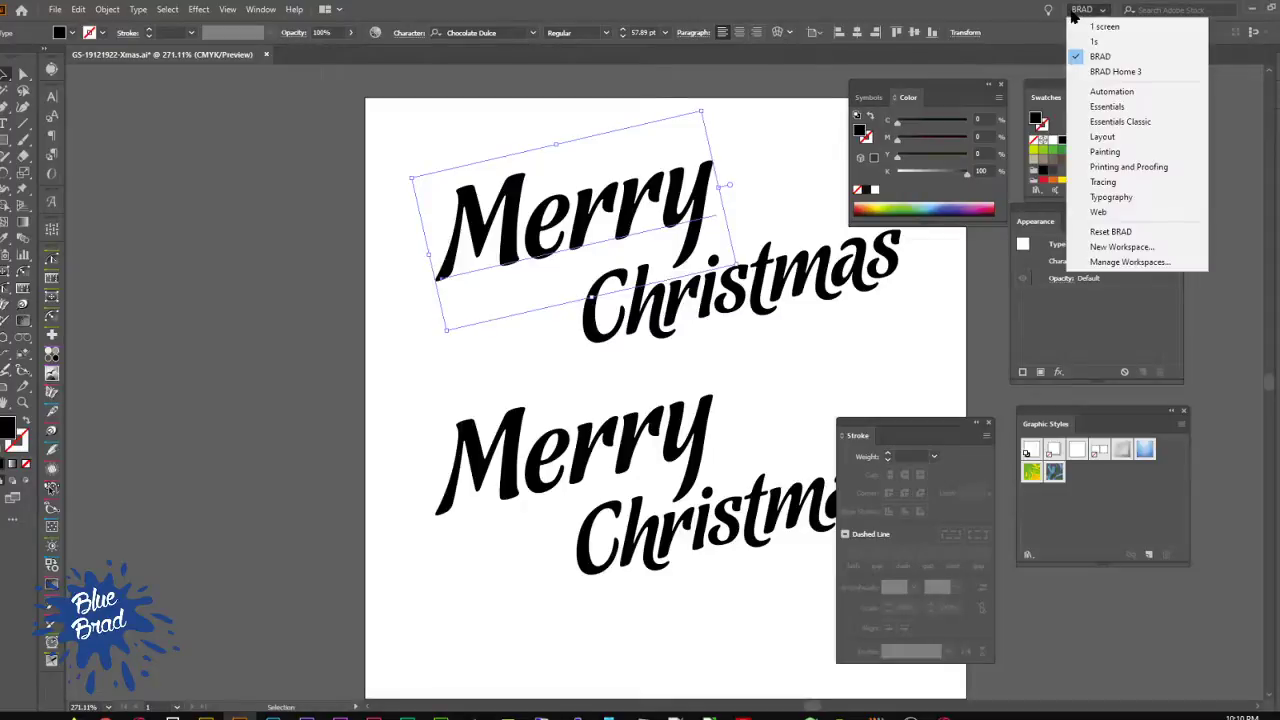
{"action": "left_click", "coordinate": [1153, 230]}
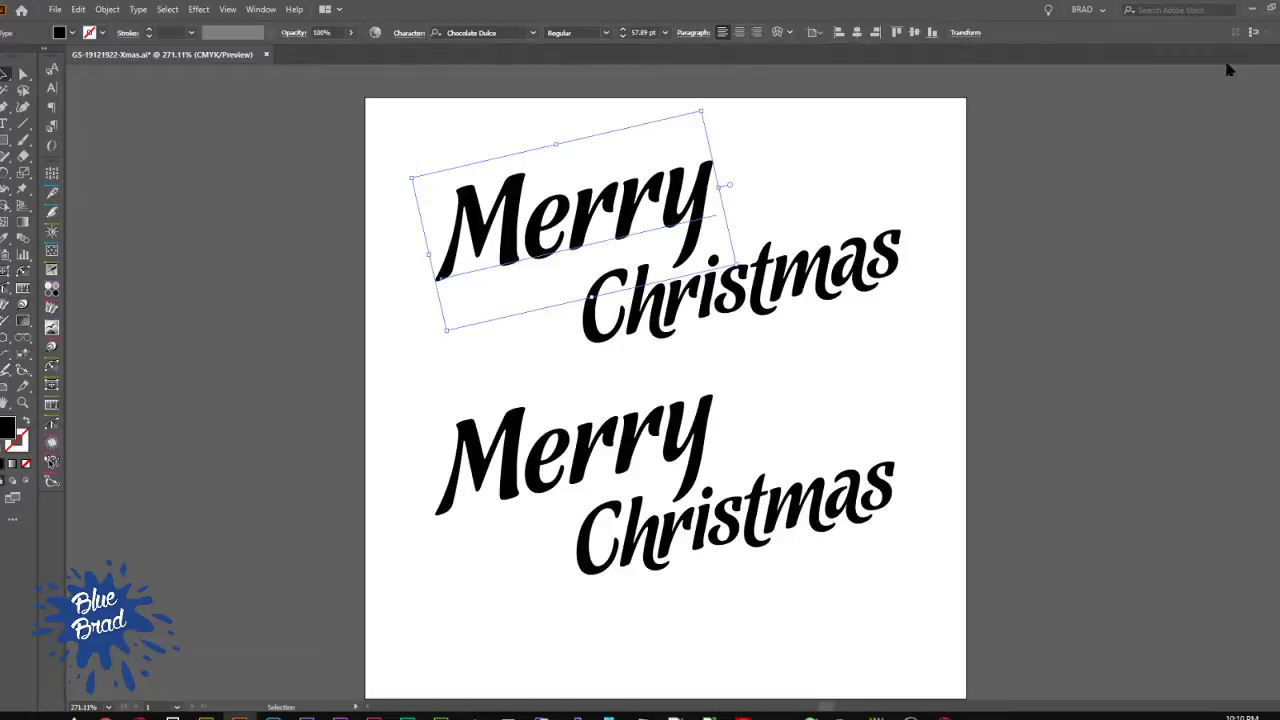
Step: Save the current panel layout as a workspace under the active workspace's name, overwriting the existing one
{"action": "left_click", "coordinate": [1103, 10]}
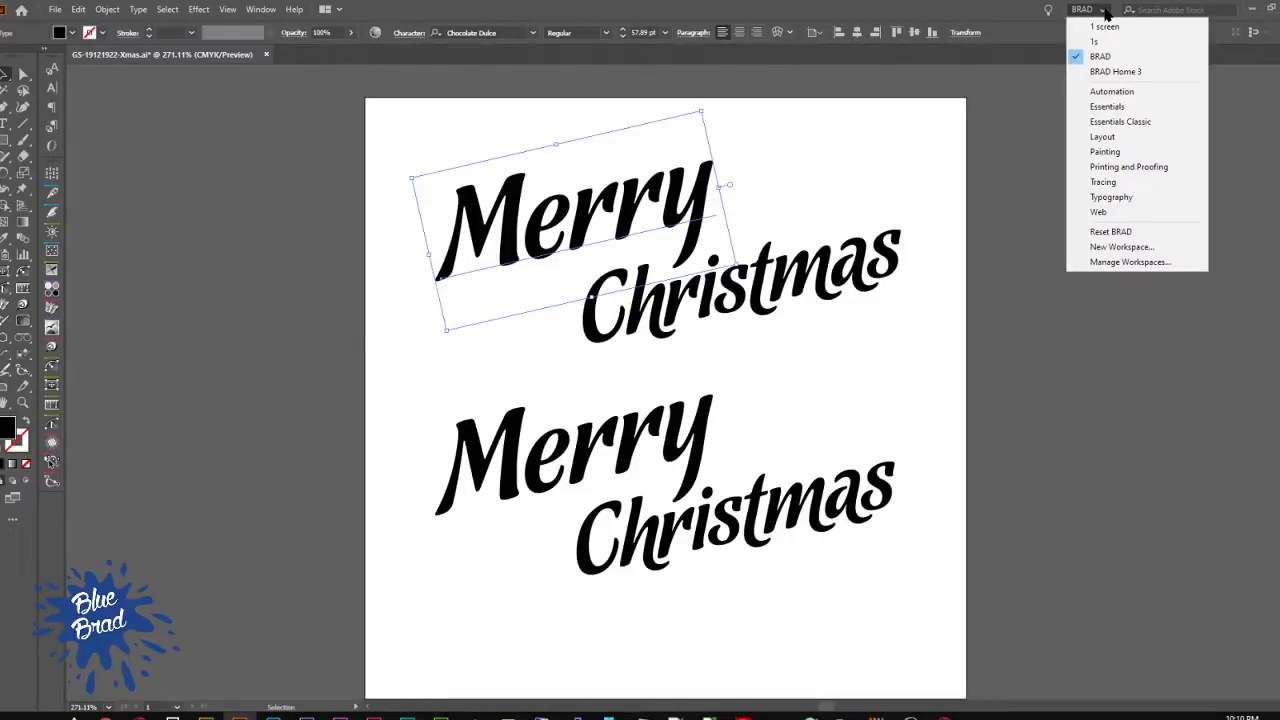
{"action": "left_click", "coordinate": [1174, 250]}
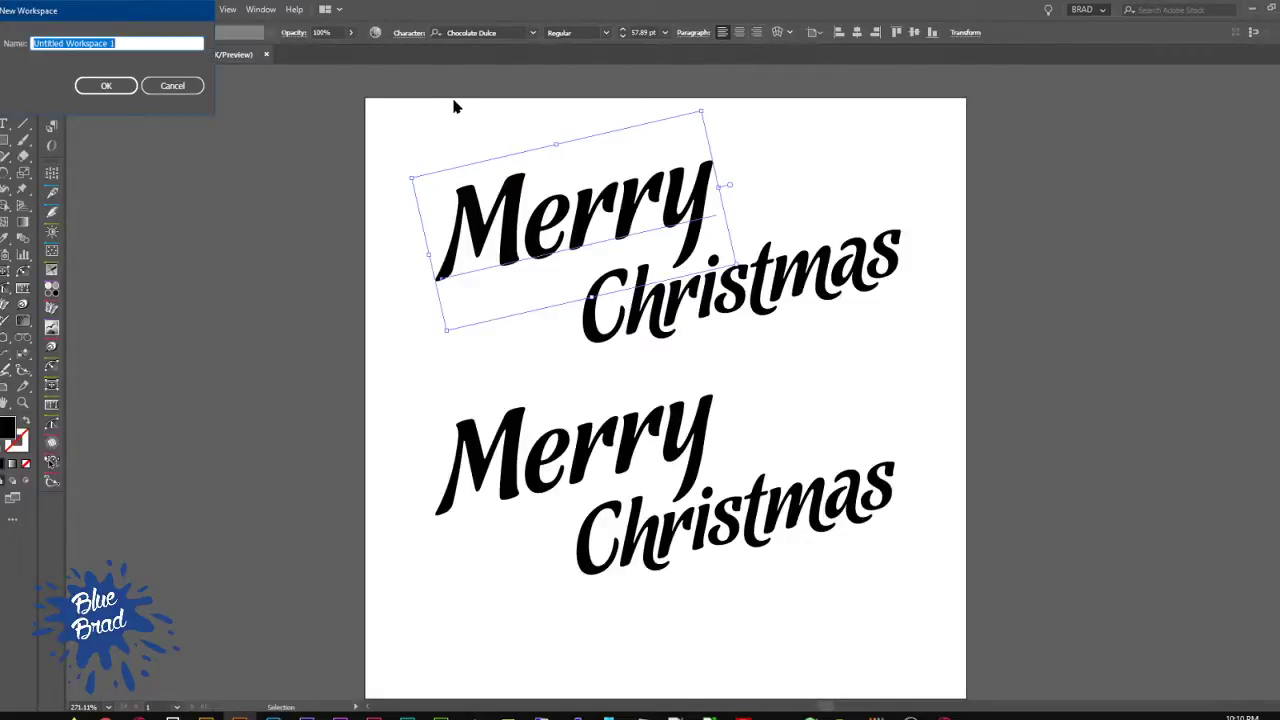
{"action": "type", "text": "BRAD"}
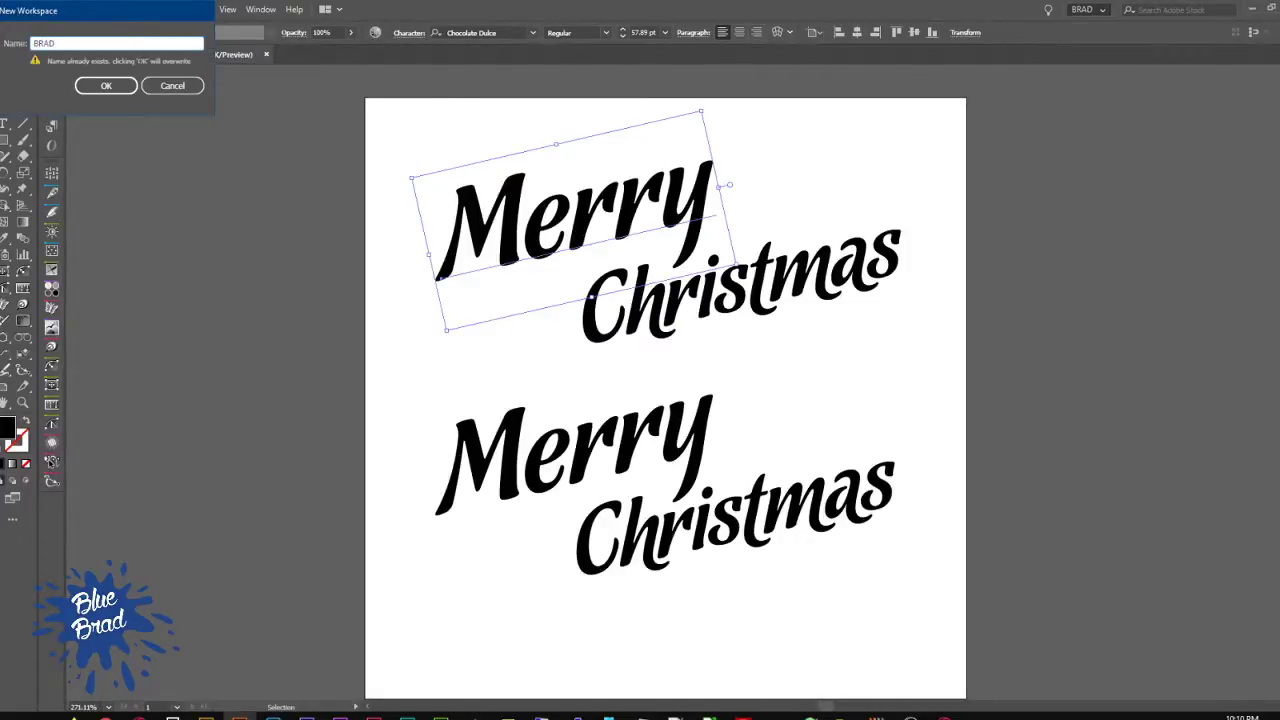
{"action": "left_click", "coordinate": [100, 86]}
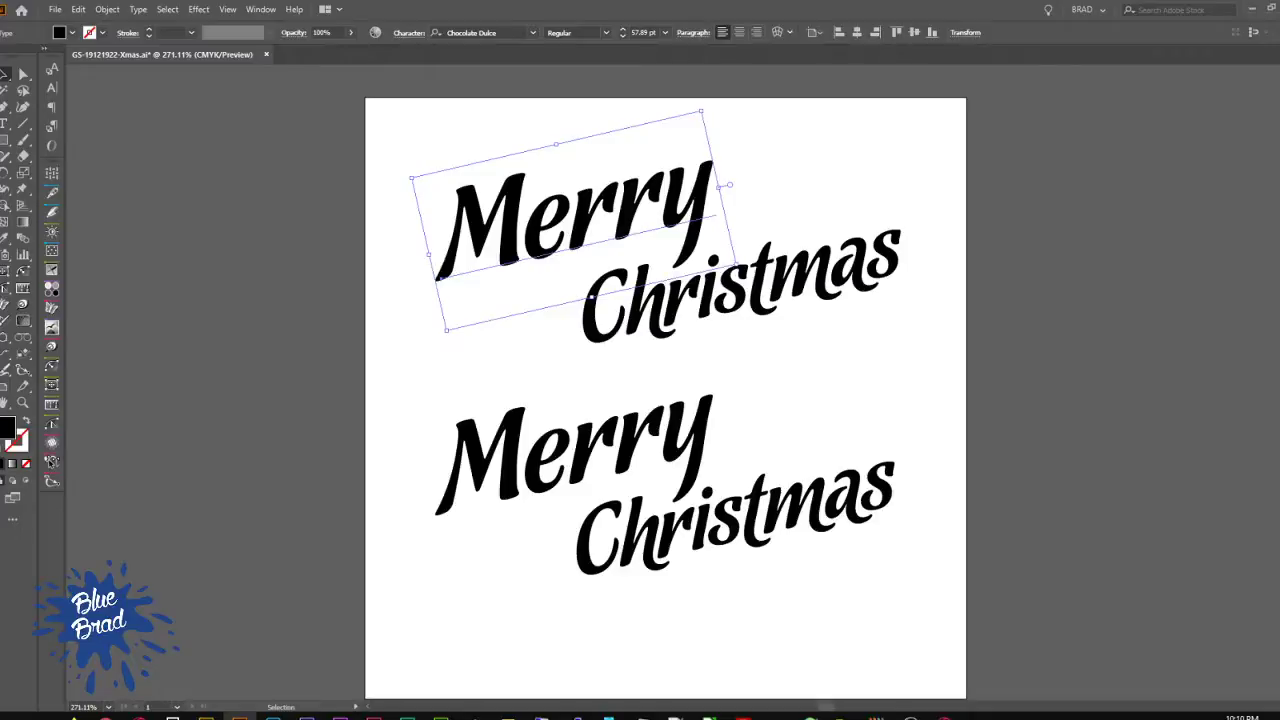
Step: Add a new fill to the upper Merry in the Appearance settings and colour it CMYK Red
{"action": "left_click_drag", "start_coordinate": [1020, 292], "coordinate": [1089, 121]}
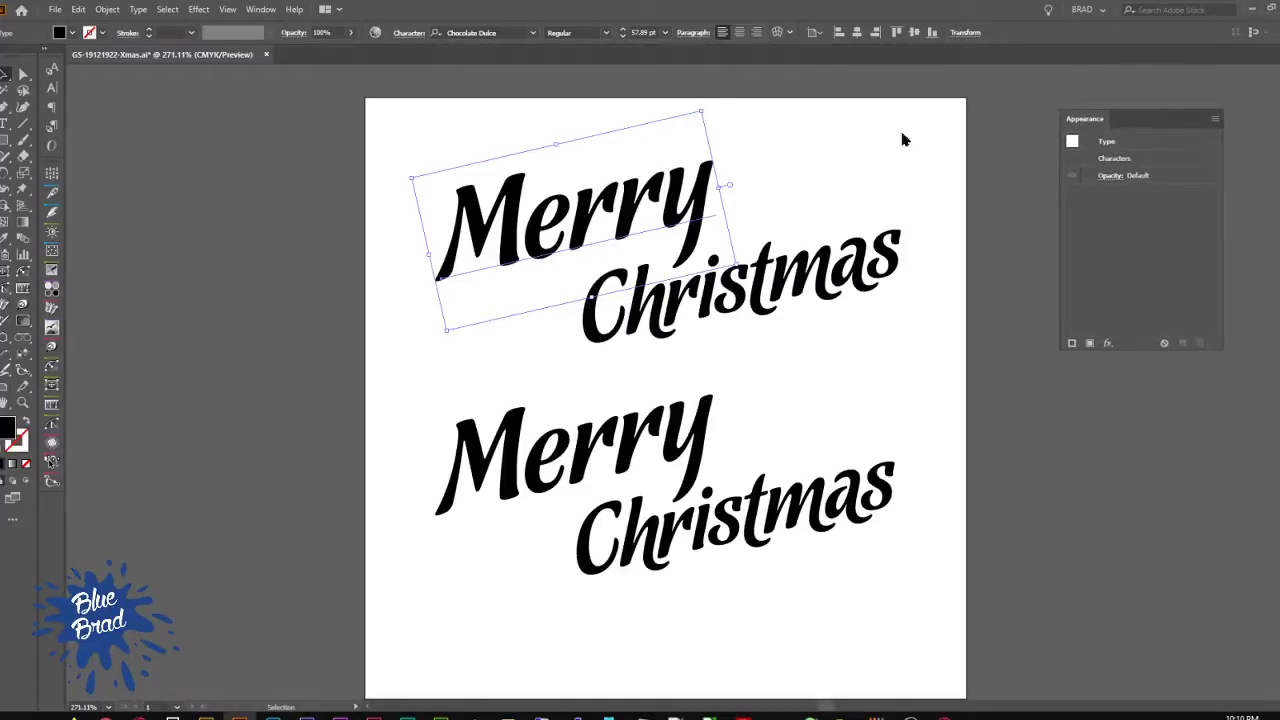
{"action": "left_click", "coordinate": [1090, 343]}
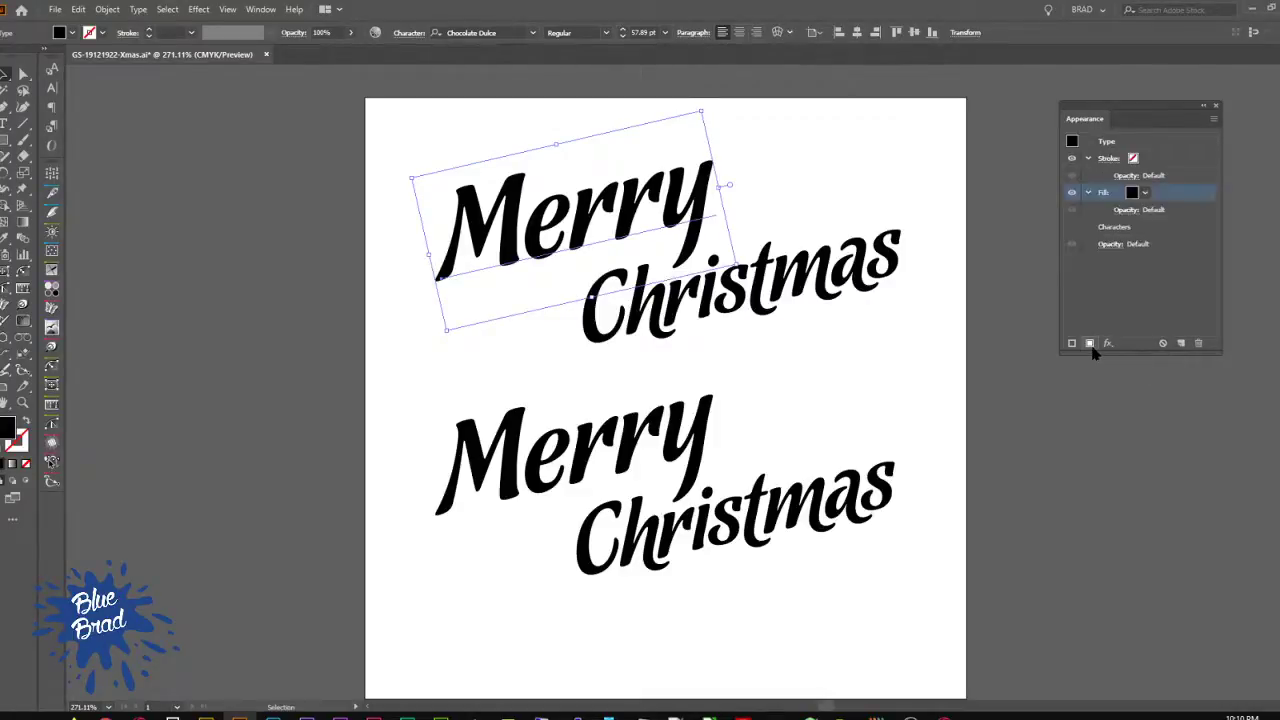
{"action": "left_click", "coordinate": [1145, 192]}
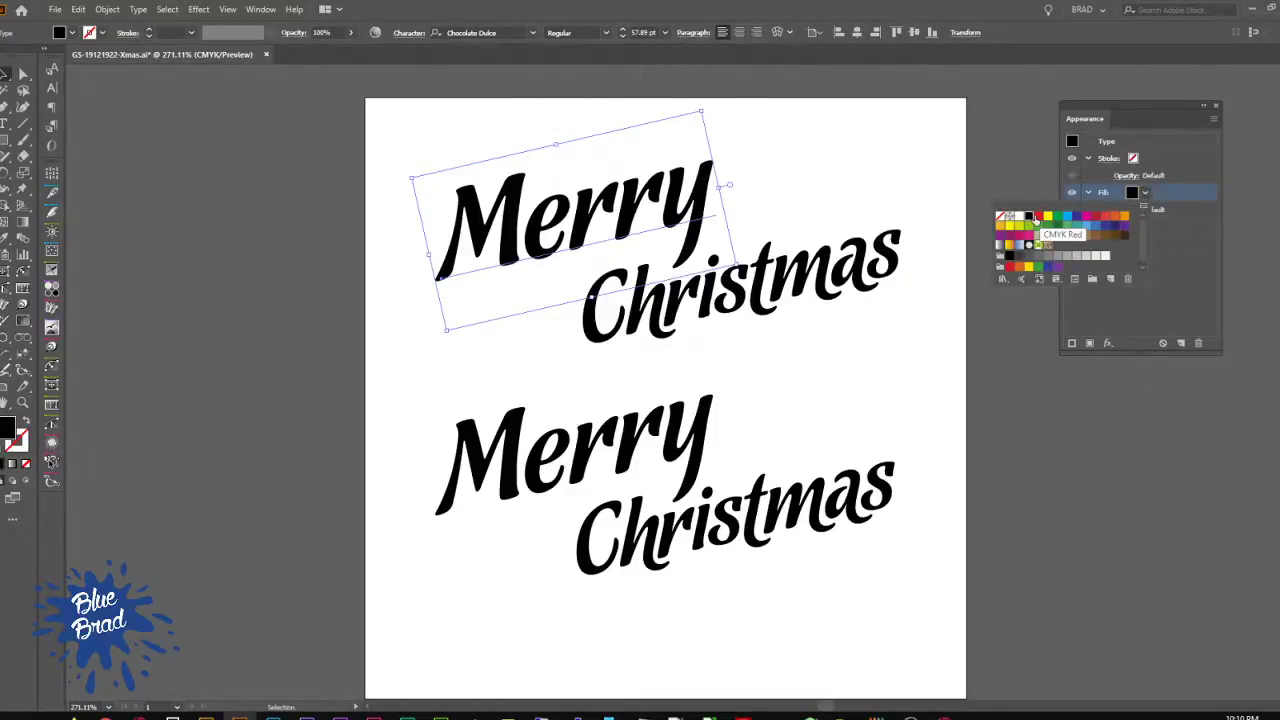
{"action": "left_click", "coordinate": [1037, 217]}
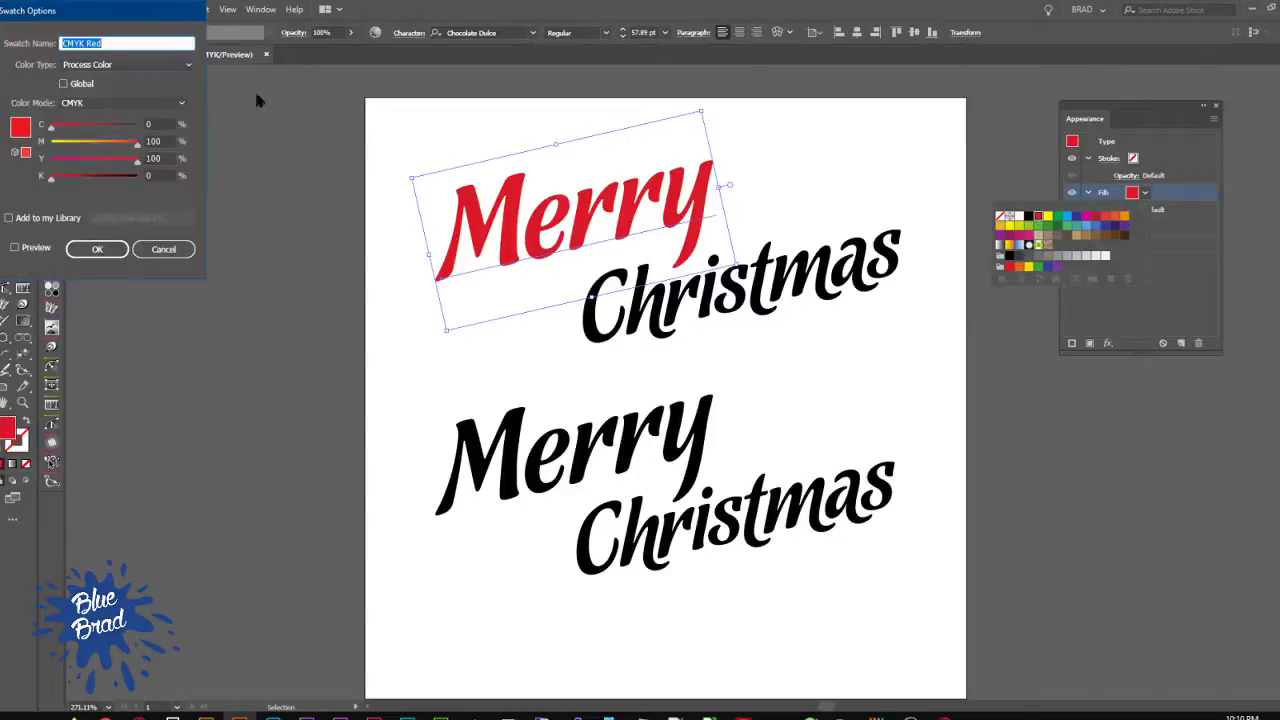
Step: Rename the CMYK Red swatch to 01-Red and set its magenta to 95% and black to 13%
{"action": "left_click_drag", "start_coordinate": [107, 12], "coordinate": [449, 168]}
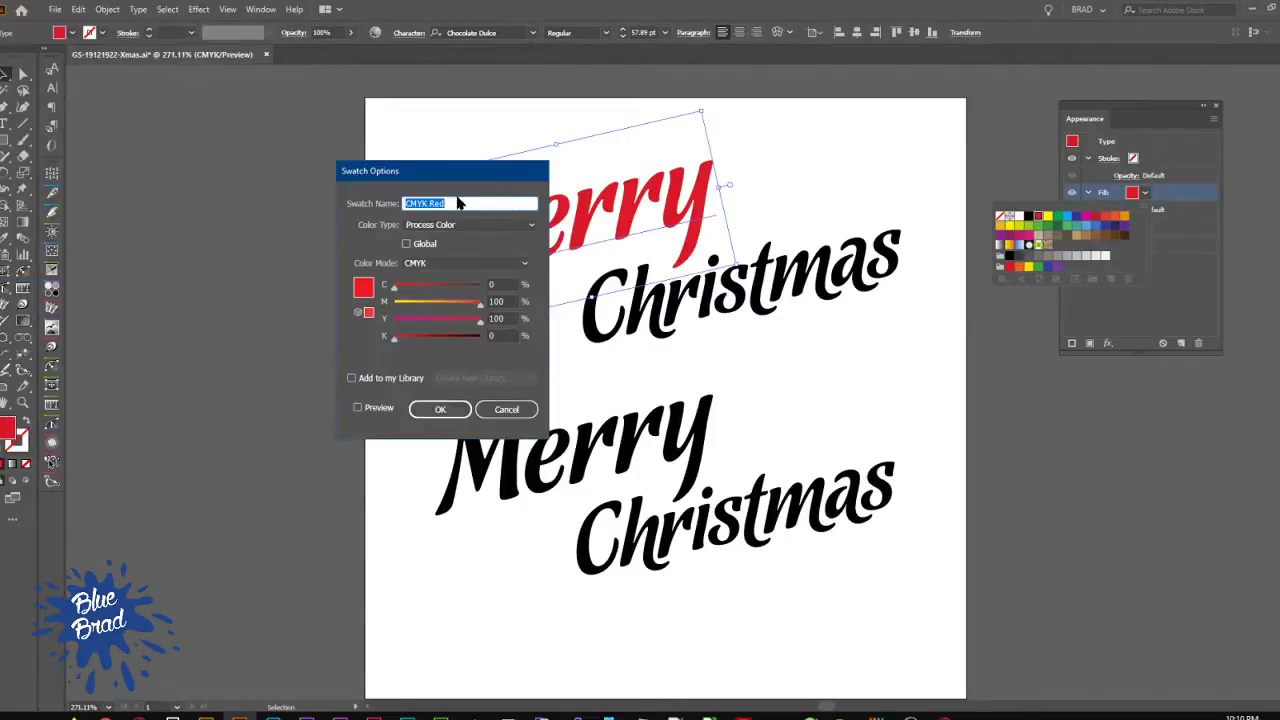
{"action": "type", "text": "C"}
{"action": "type", "text": "1-Red"}
{"action": "left_click", "coordinate": [500, 335]}
{"action": "type", "text": "10"}
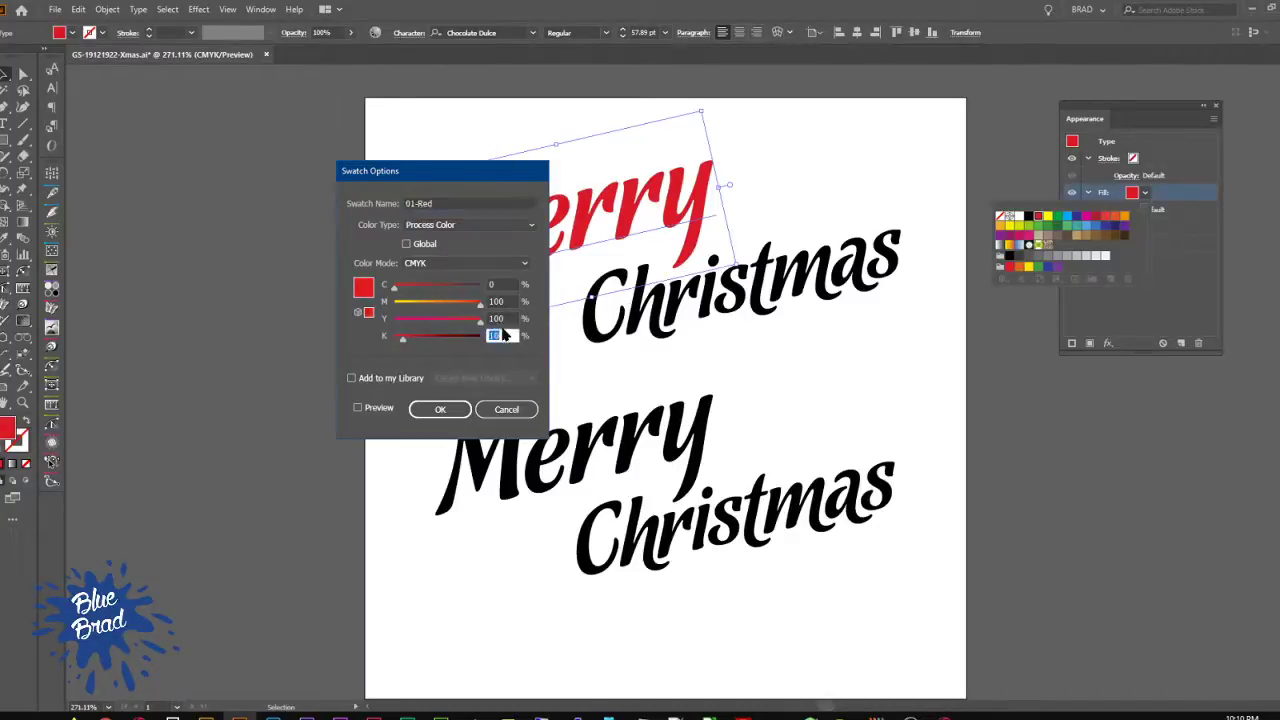
{"action": "left_click", "coordinate": [512, 300]}
{"action": "type", "text": "80"}
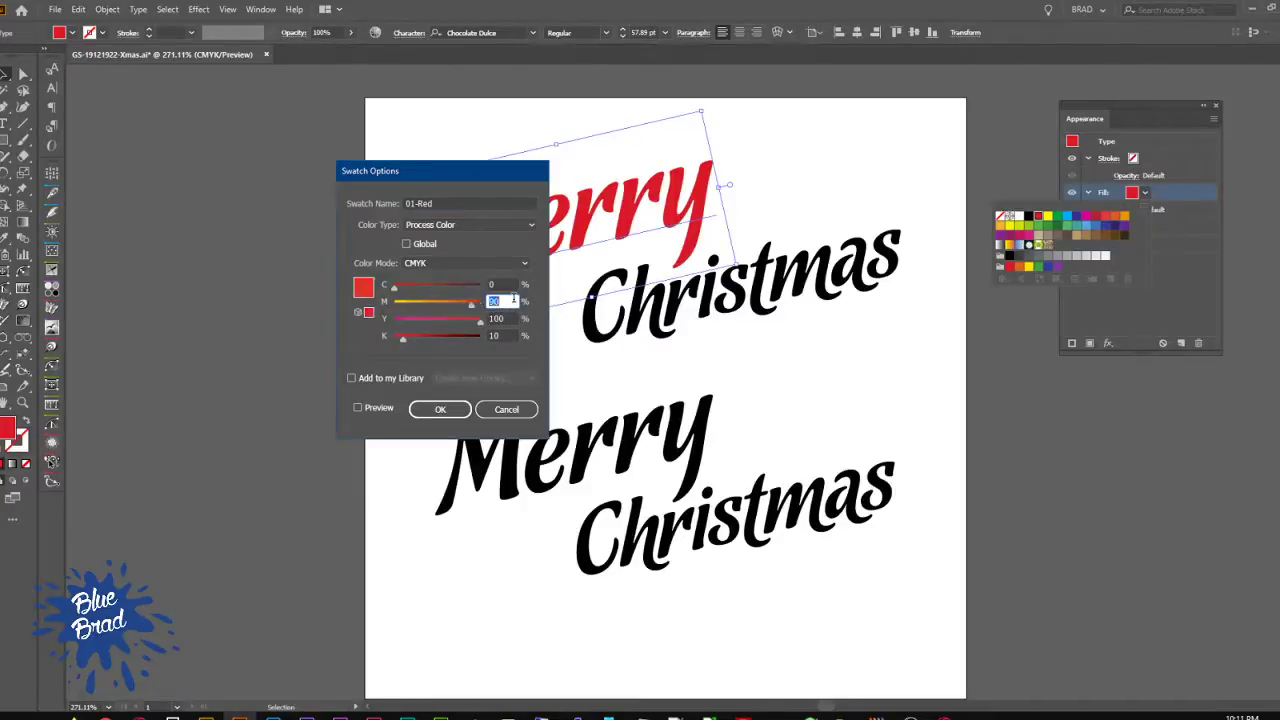
{"action": "type", "text": "9098"}
{"action": "left_click", "coordinate": [499, 318]}
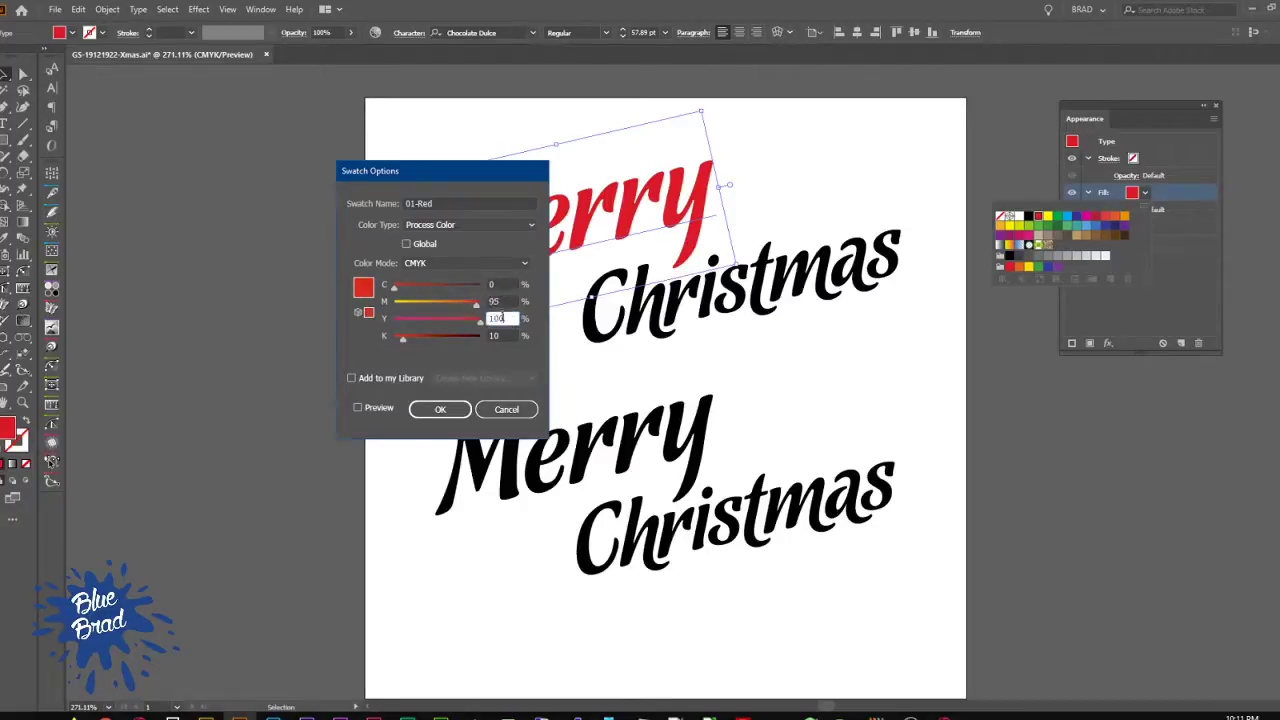
{"action": "double_click", "coordinate": [505, 336]}
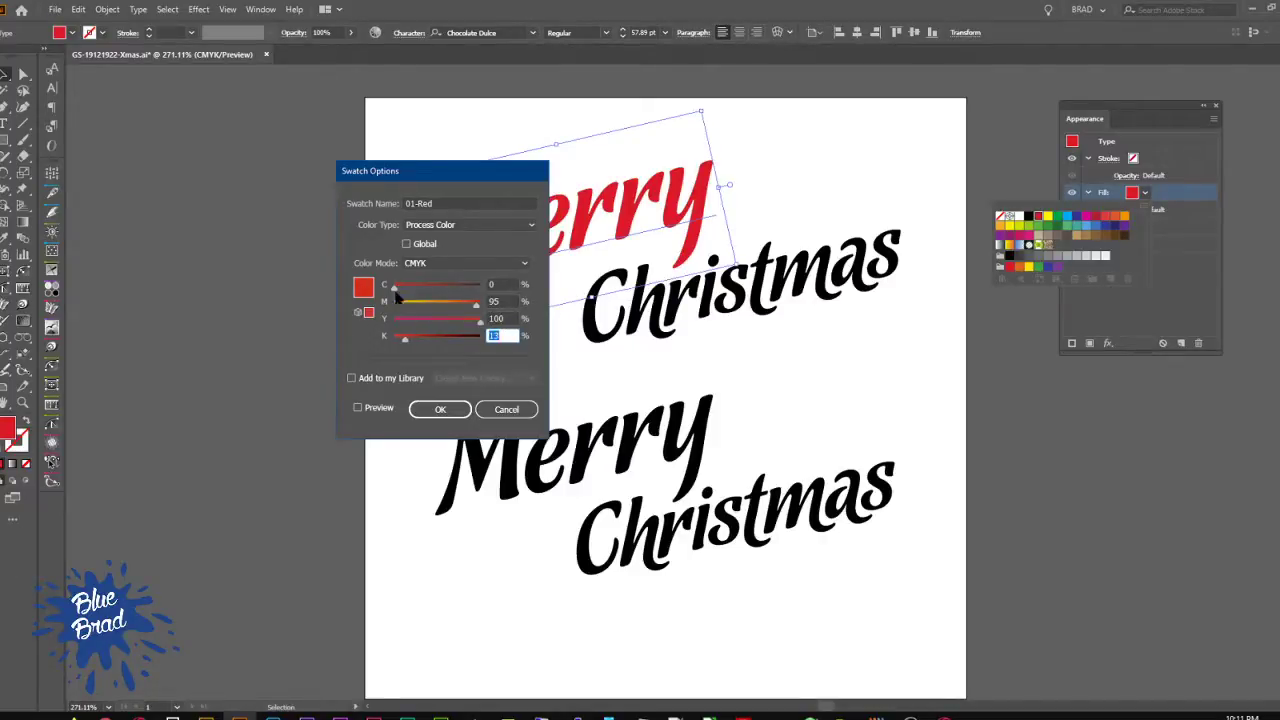
{"action": "left_click", "coordinate": [438, 409]}
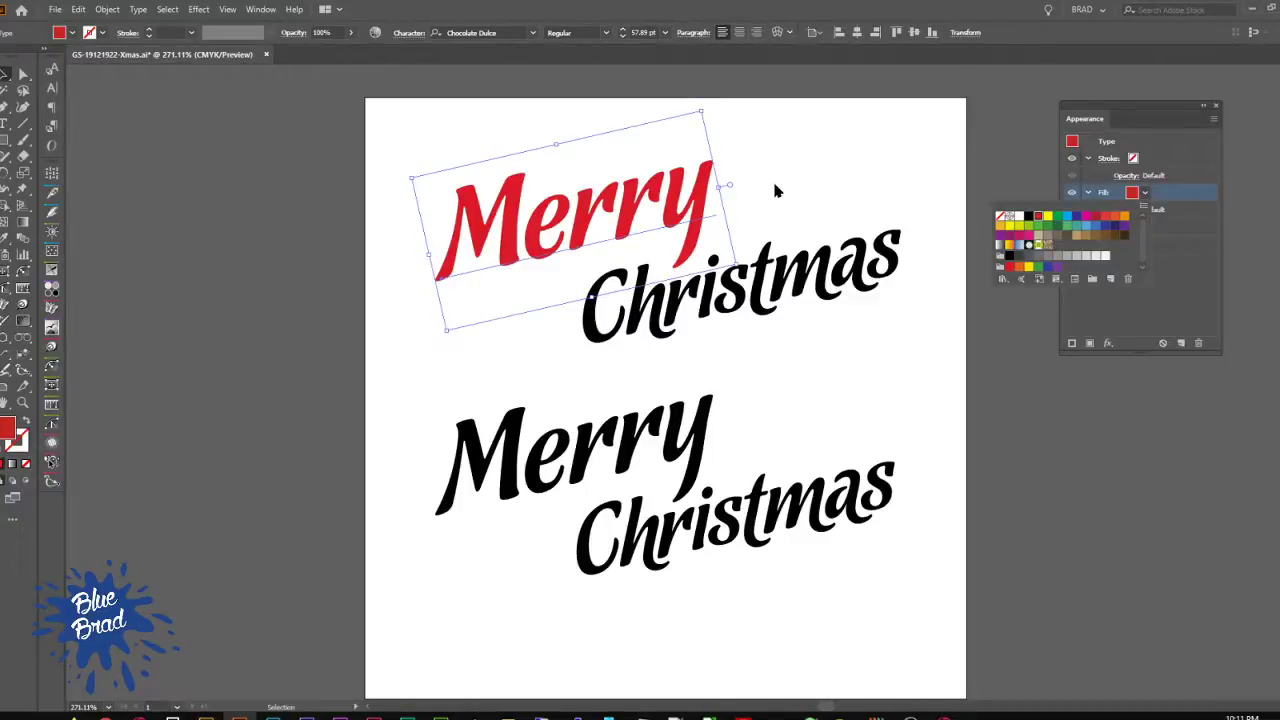
{"action": "left_click", "coordinate": [1177, 195]}
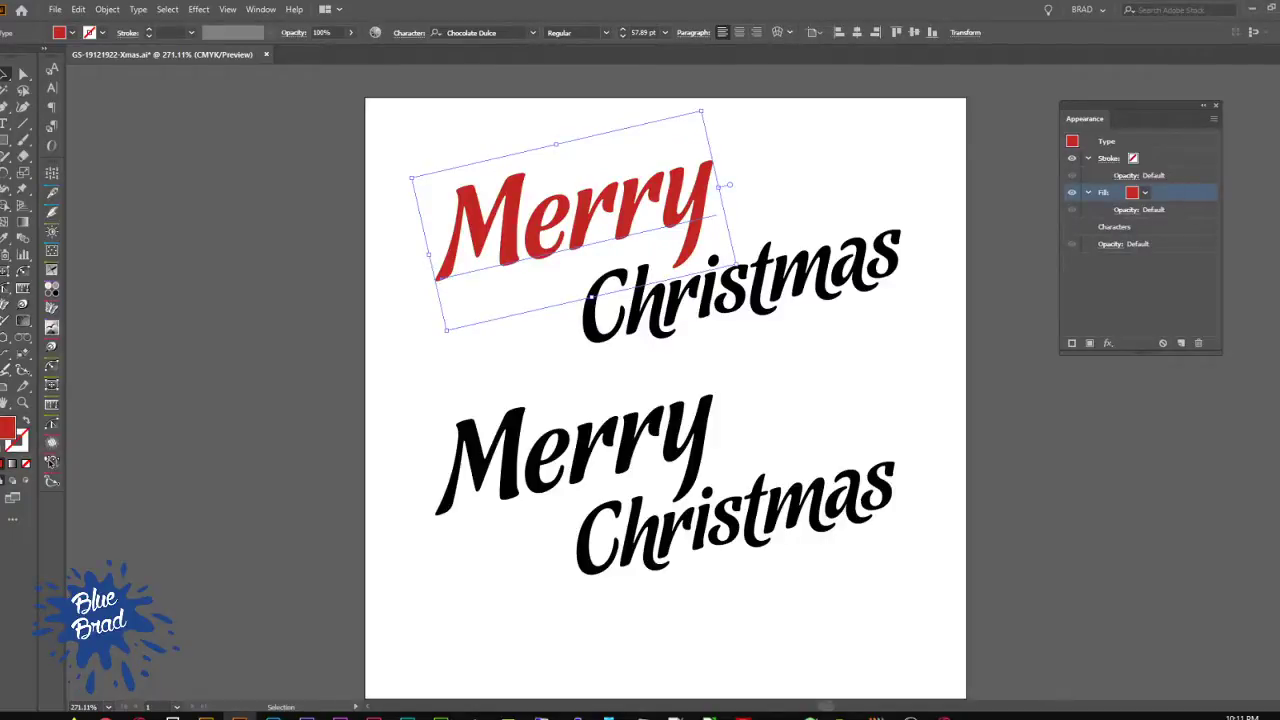
Step: Make the 01-Red swatch a global colour and deselect the artwork
{"action": "double_click", "coordinate": [1276, 168]}
{"action": "left_click", "coordinate": [428, 245]}
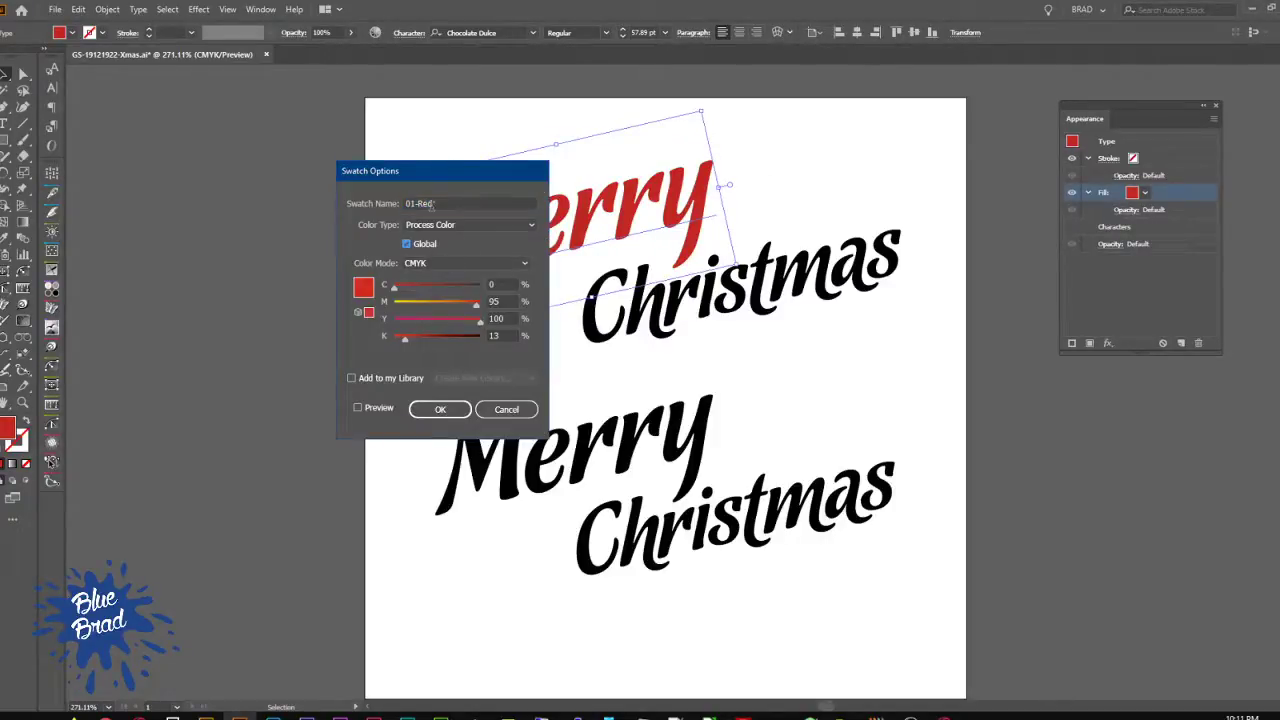
{"action": "left_click", "coordinate": [468, 405]}
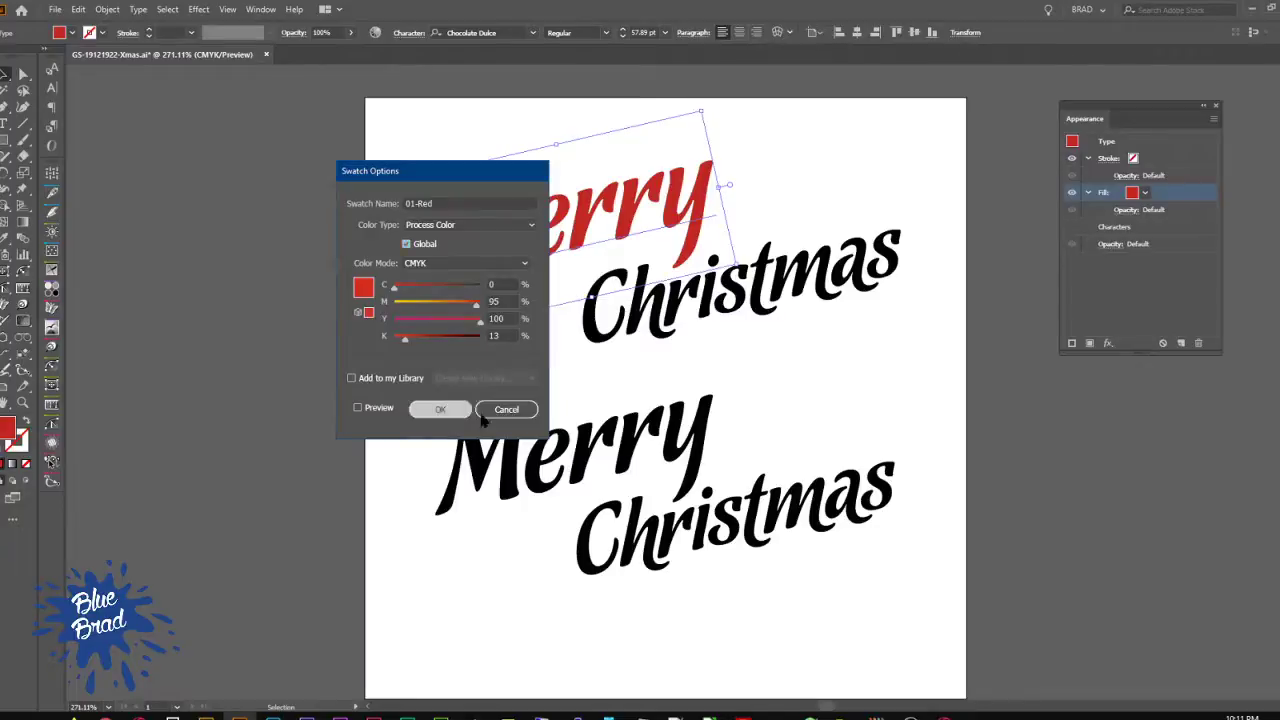
{"action": "left_click", "coordinate": [1067, 432]}
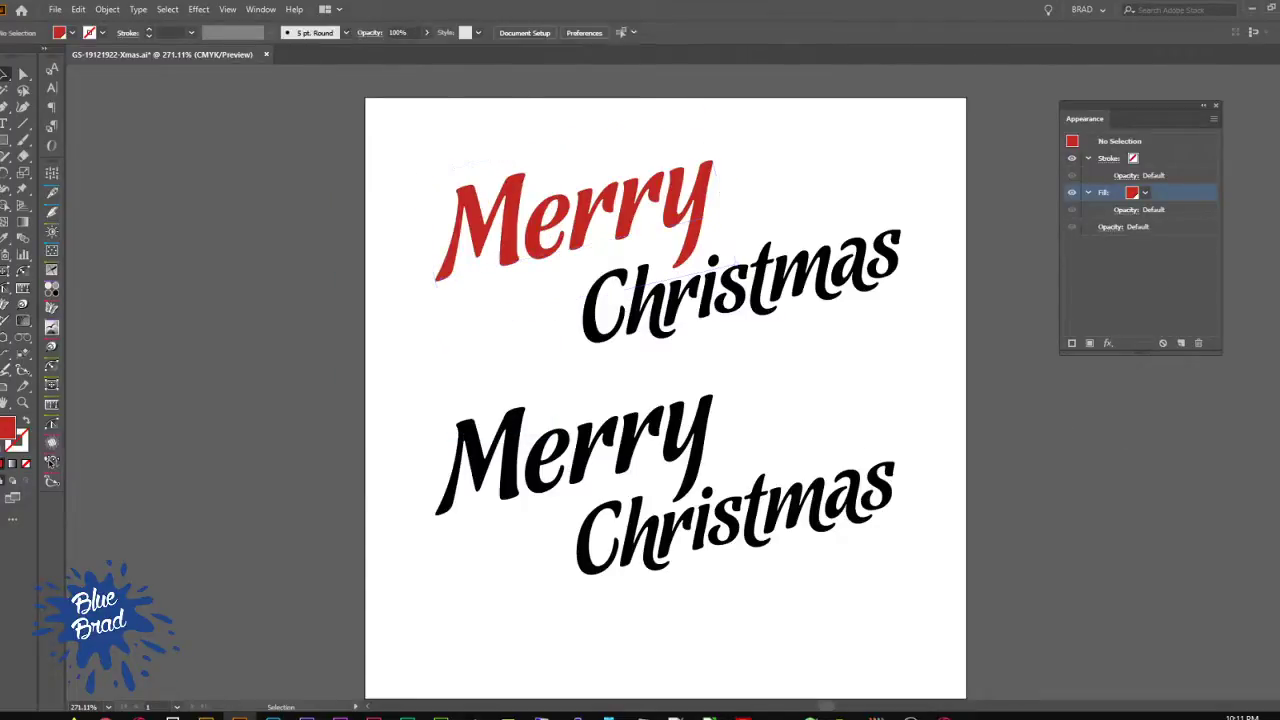
Step: Show the Gradient settings and directly select only the upper word Merry inside its group
{"action": "left_click", "coordinate": [709, 210]}
{"action": "key", "text": "ctrl+F9"}
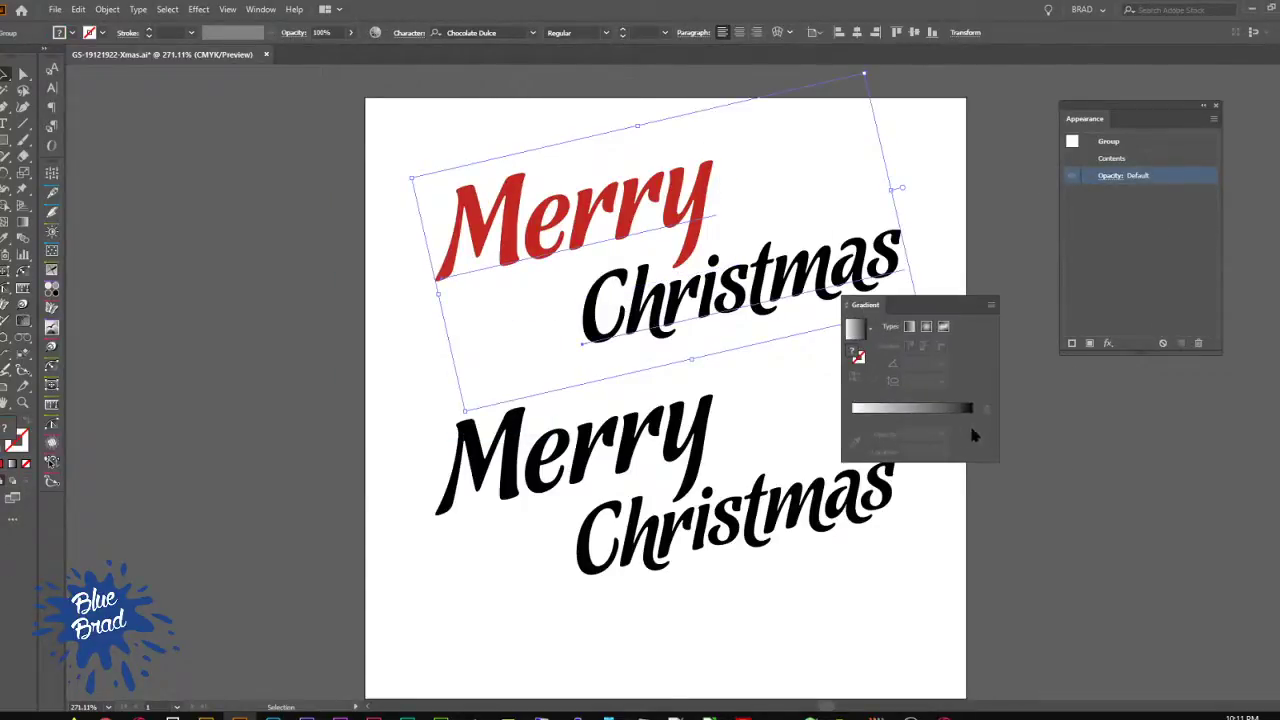
{"action": "left_click", "coordinate": [916, 185]}
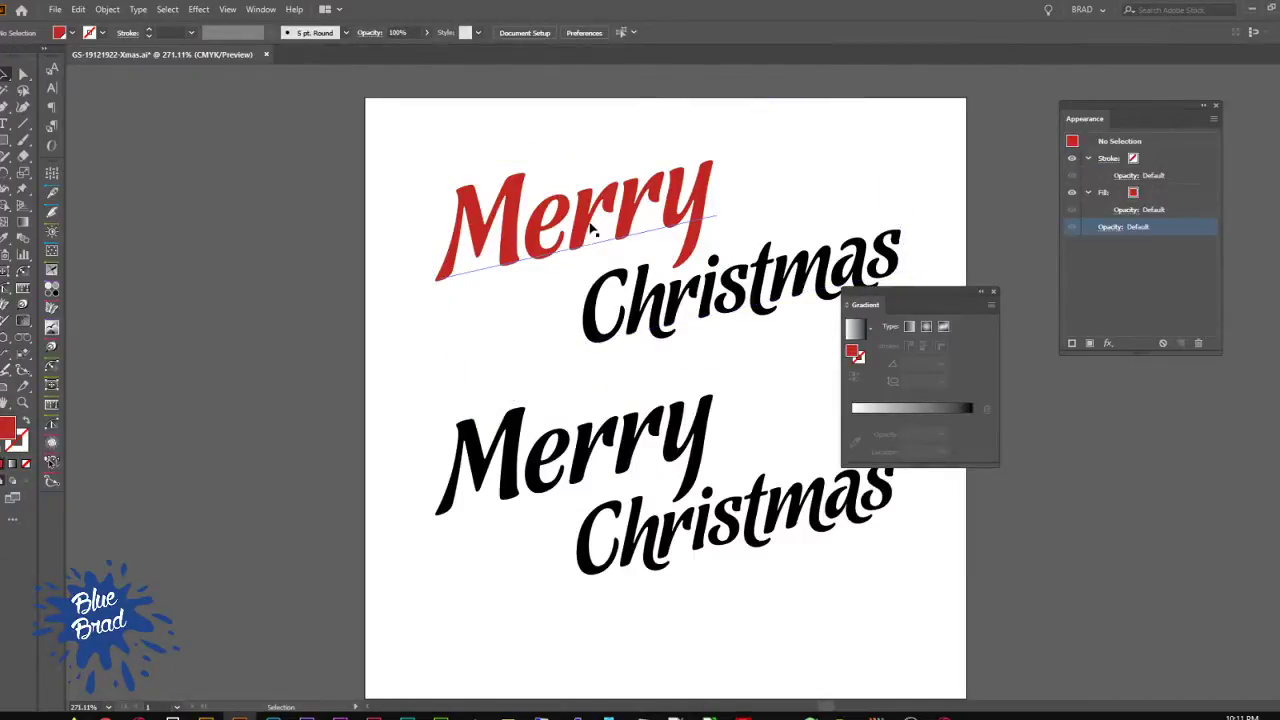
{"action": "left_click", "coordinate": [592, 228]}
{"action": "key", "text": "a"}
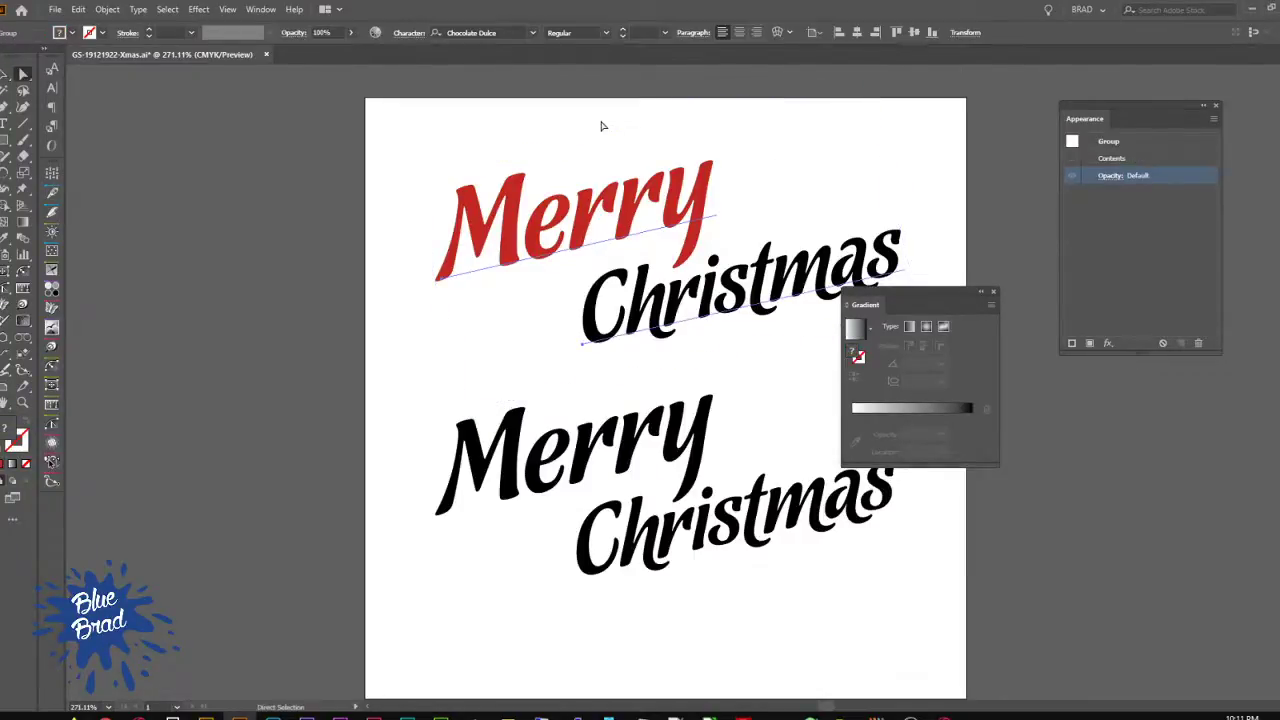
{"action": "left_click", "coordinate": [600, 126]}
{"action": "left_click", "coordinate": [625, 212]}
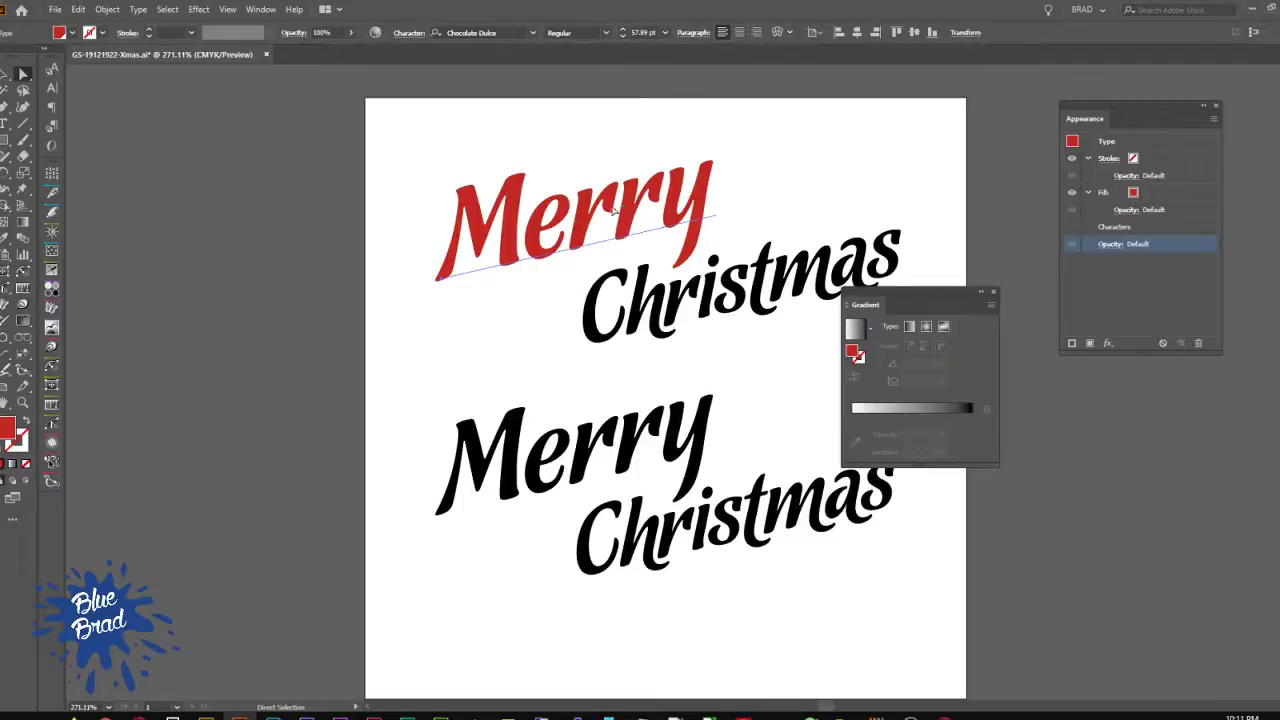
Step: Set the black character-level fill of the upper Merry to none, keeping the type-level fill
{"action": "double_click", "coordinate": [1155, 228]}
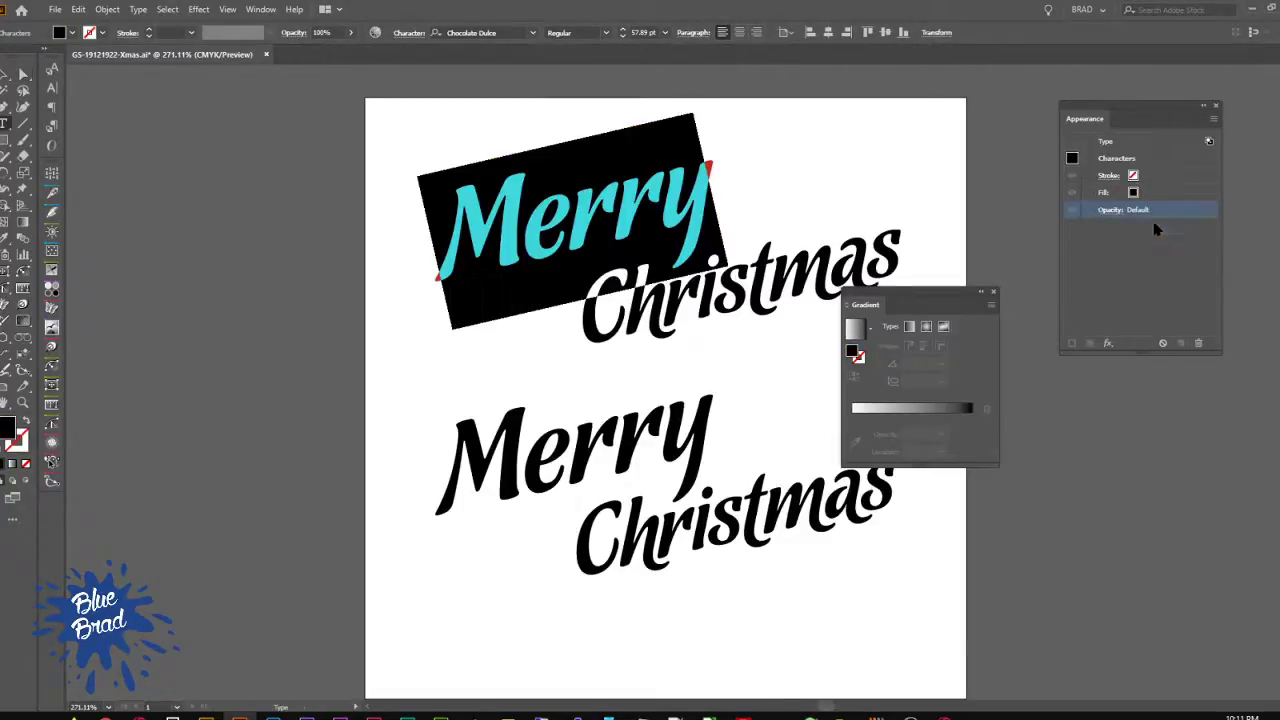
{"action": "left_click", "coordinate": [1172, 190]}
{"action": "key", "text": "slash"}
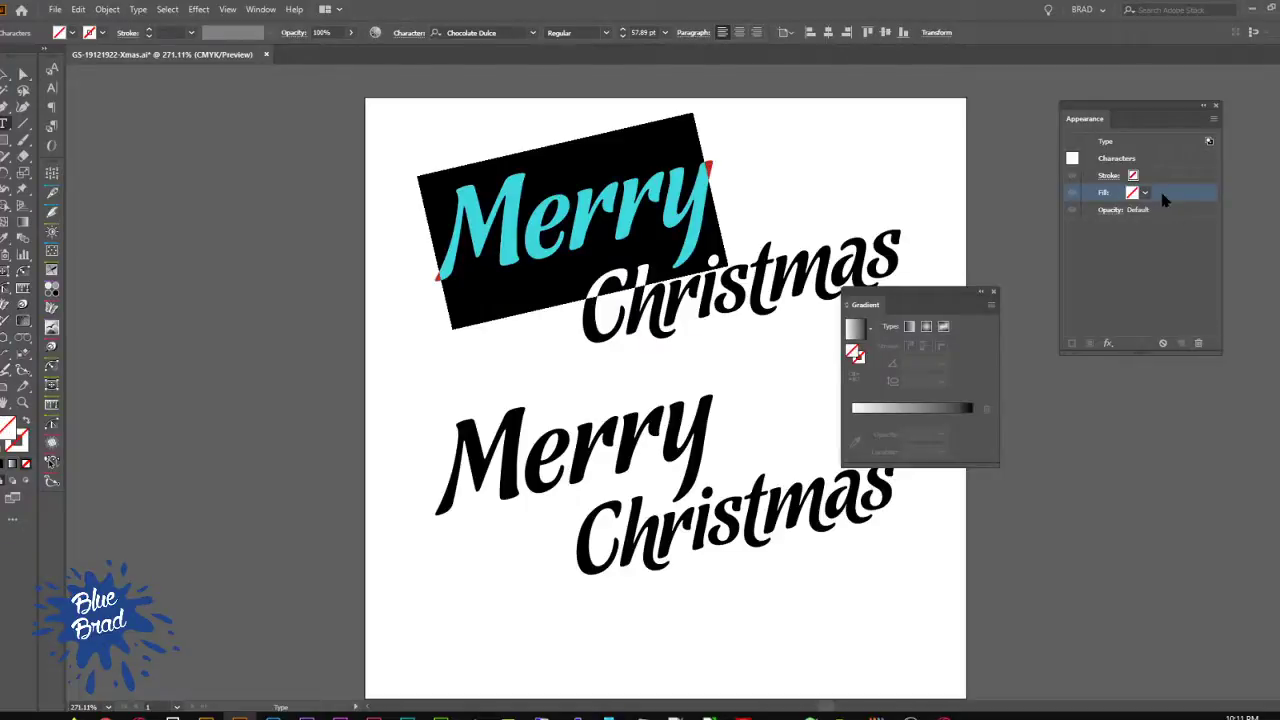
{"action": "left_click", "coordinate": [1137, 140]}
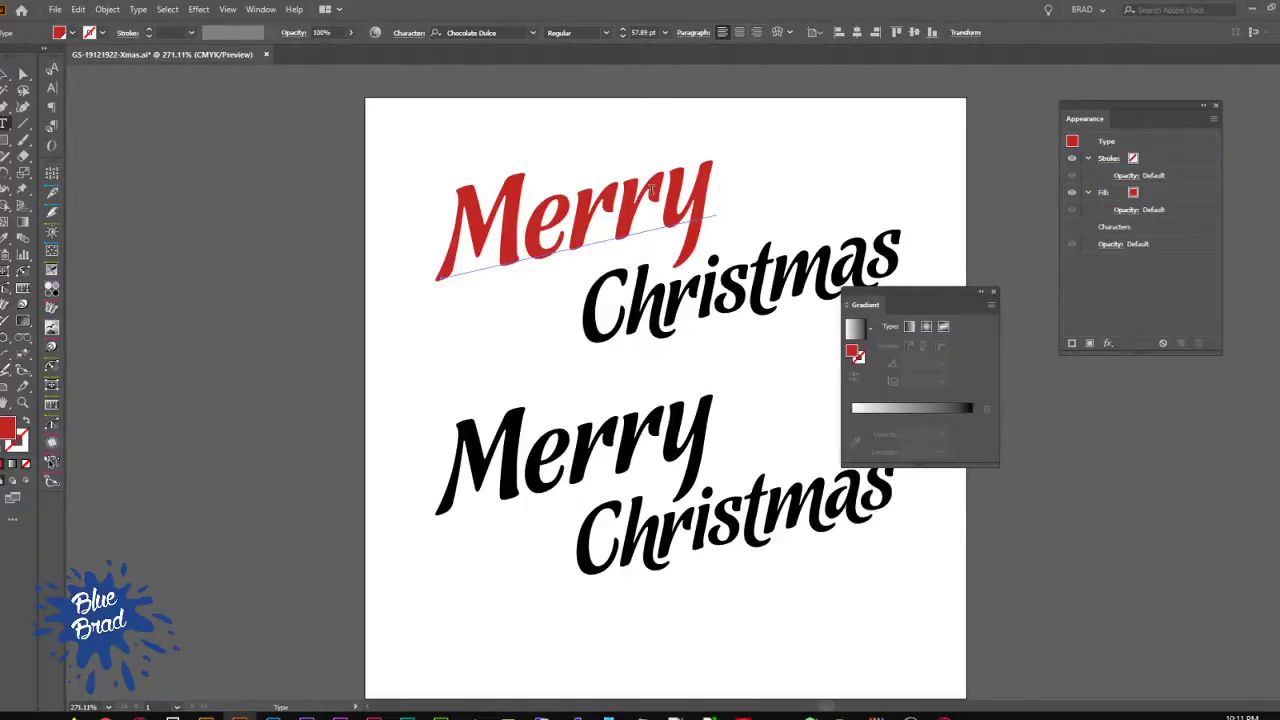
Step: Apply a linear gradient to the upper Merry's type-level fill and set its angle to 90°
{"action": "left_click", "coordinate": [1160, 194]}
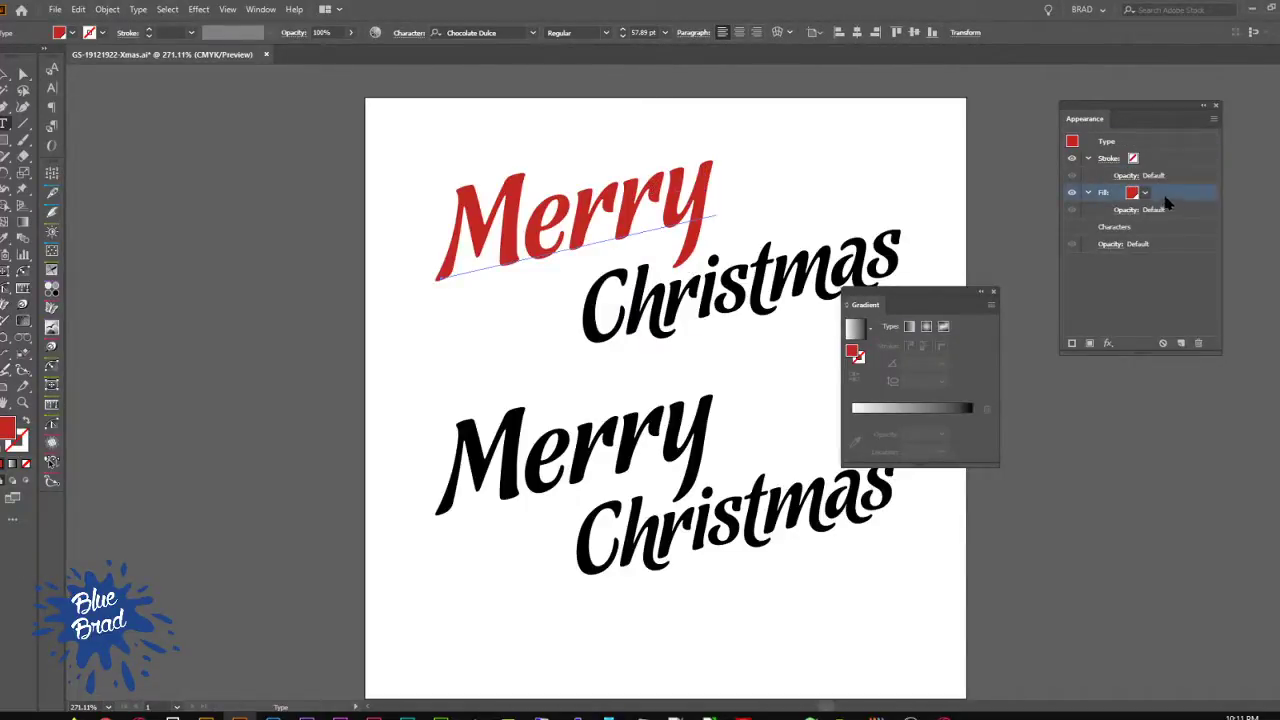
{"action": "left_click", "coordinate": [978, 422]}
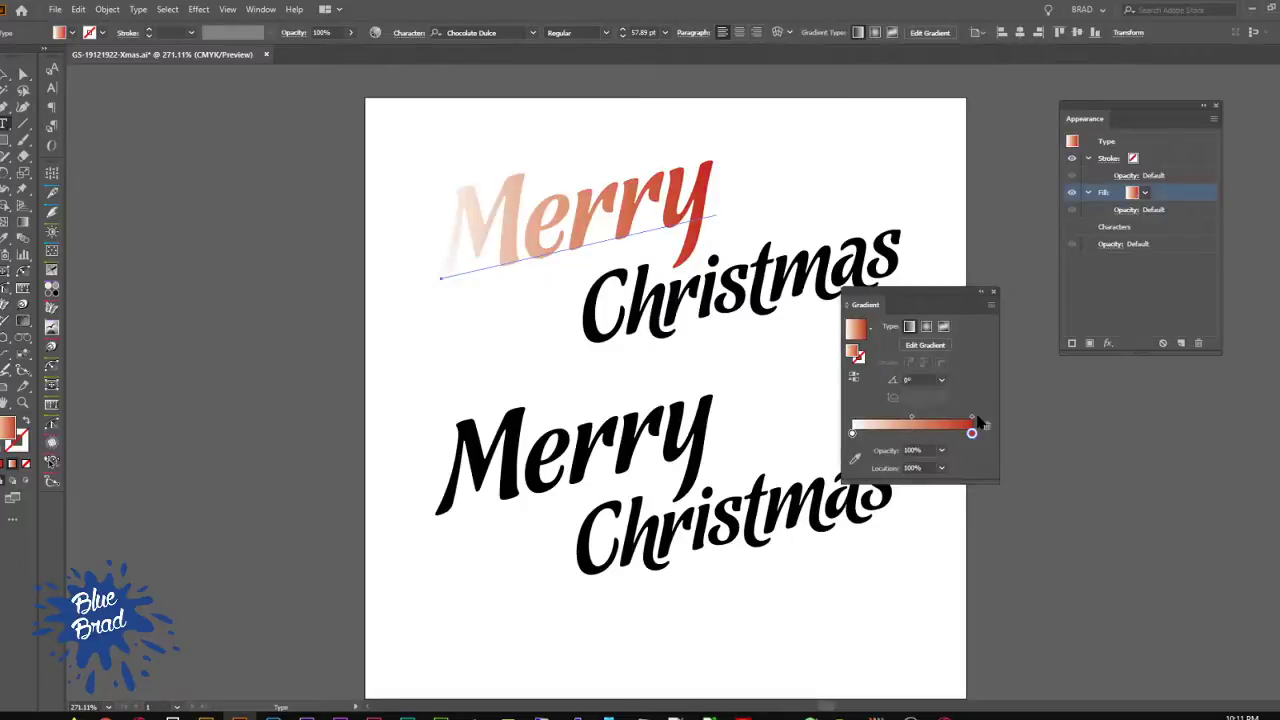
{"action": "left_click", "coordinate": [926, 379]}
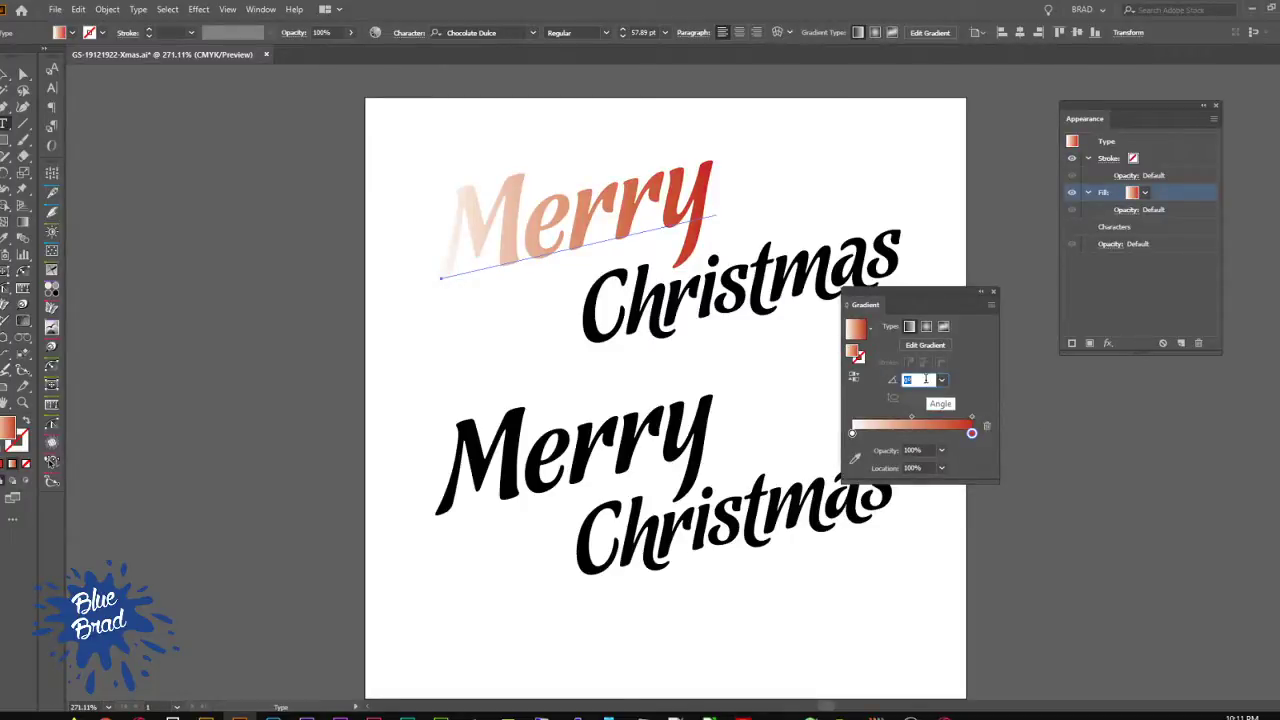
{"action": "type", "text": "90"}
{"action": "key", "text": "Tab"}
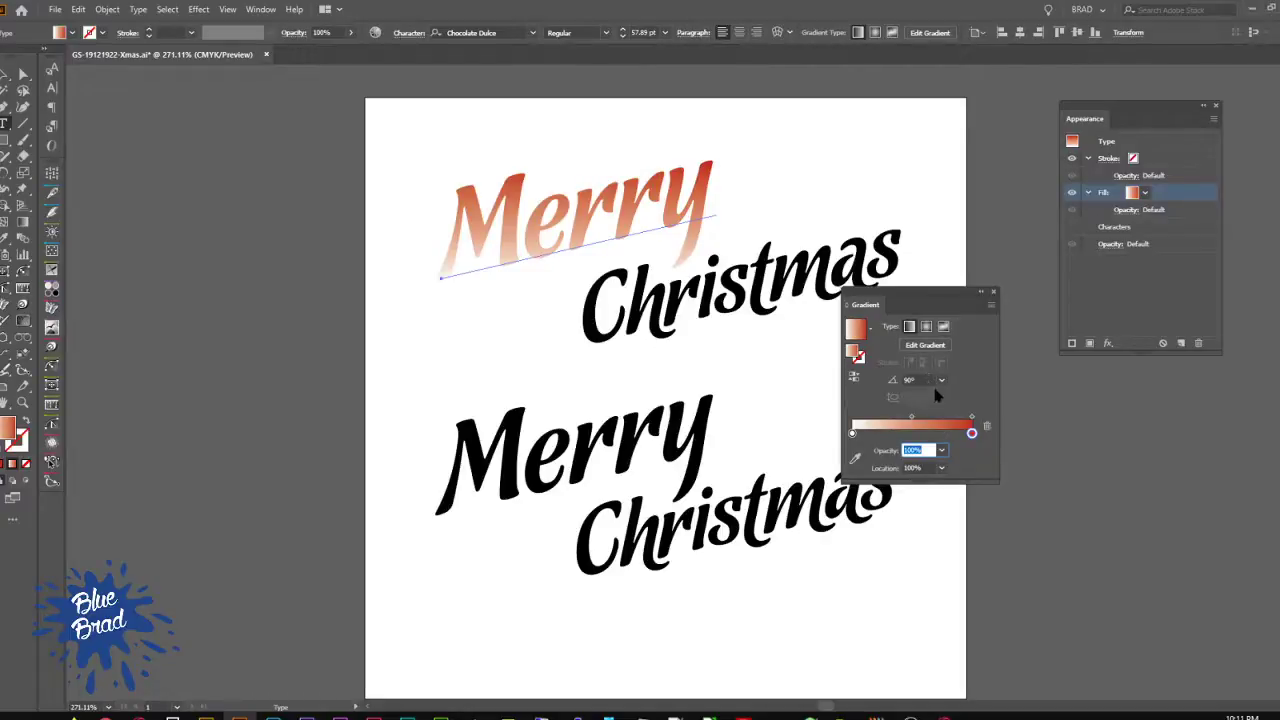
Step: Recolour the upper Merry's gradient stops so the fill runs from black to white
{"action": "mouse_move", "coordinate": [974, 432]}
{"action": "left_mouse_down"}
{"action": "mouse_move", "coordinate": [857, 423]}
{"action": "mouse_move", "coordinate": [871, 433]}
{"action": "mouse_move", "coordinate": [861, 470]}
{"action": "mouse_move", "coordinate": [871, 435]}
{"action": "mouse_move", "coordinate": [846, 434]}
{"action": "mouse_move", "coordinate": [972, 433]}
{"action": "left_mouse_up"}
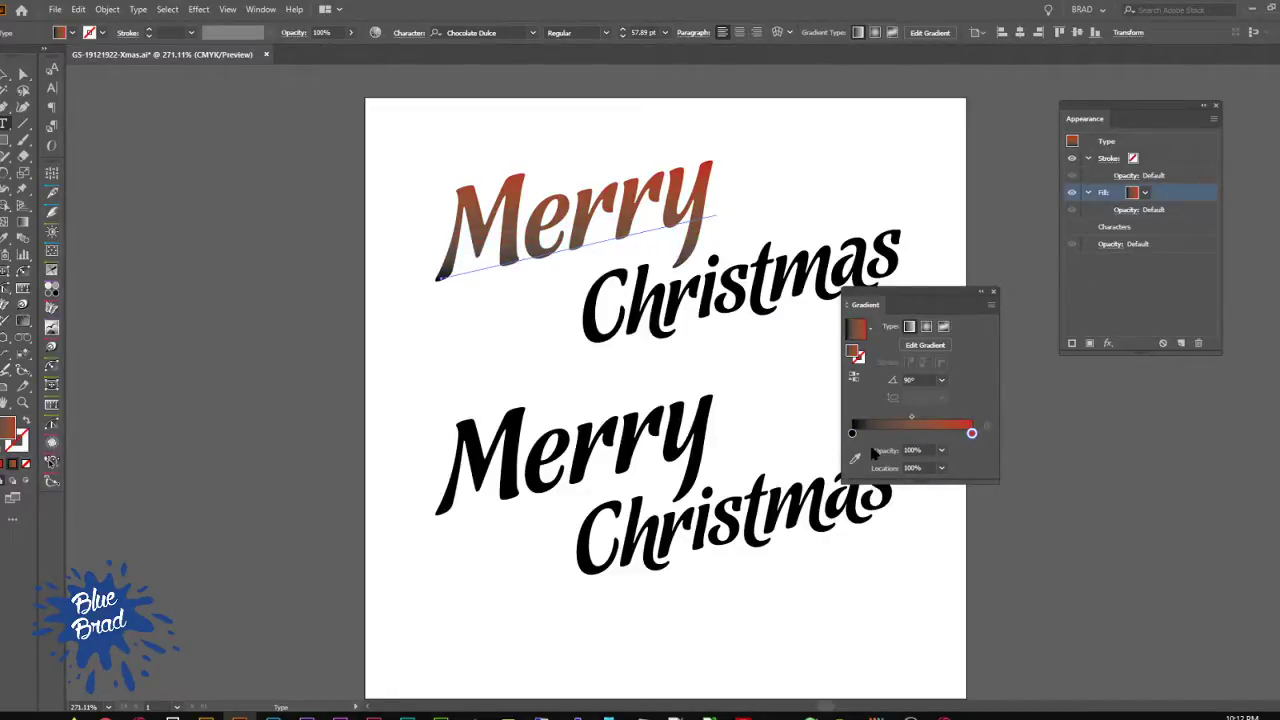
{"action": "double_click", "coordinate": [972, 434]}
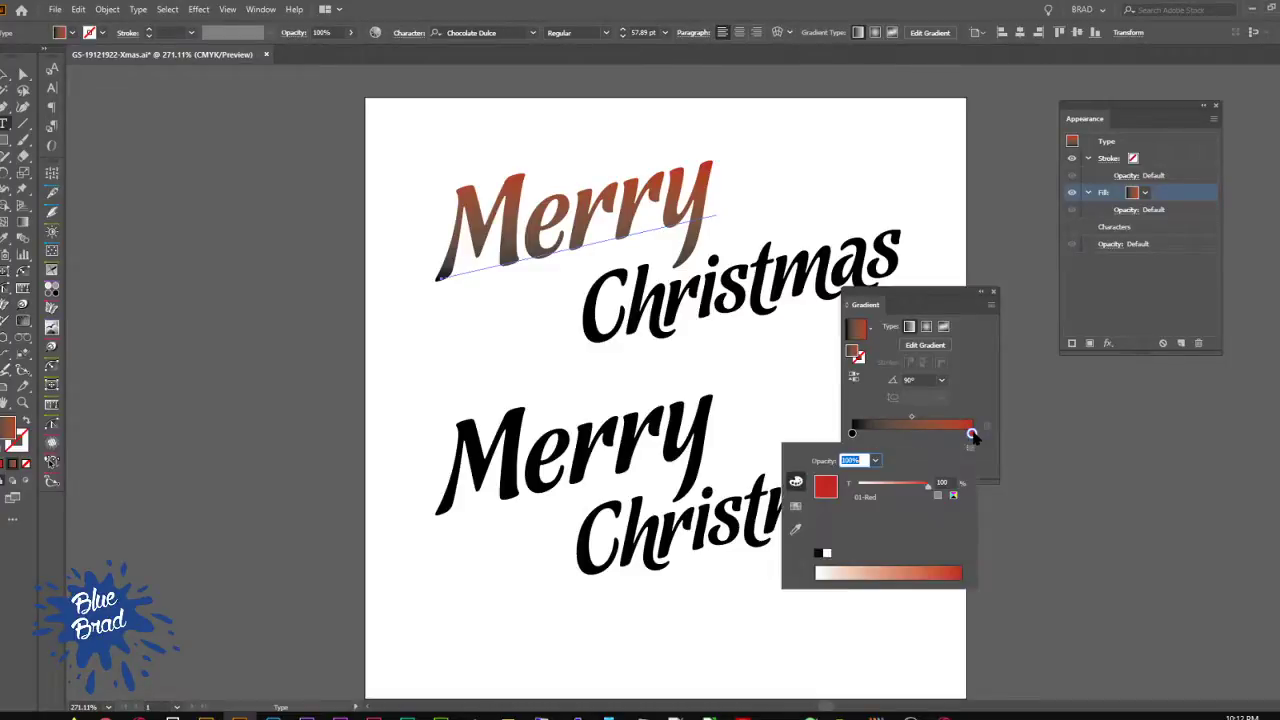
{"action": "left_click", "coordinate": [954, 495]}
{"action": "left_click", "coordinate": [859, 503]}
{"action": "left_click", "coordinate": [859, 519]}
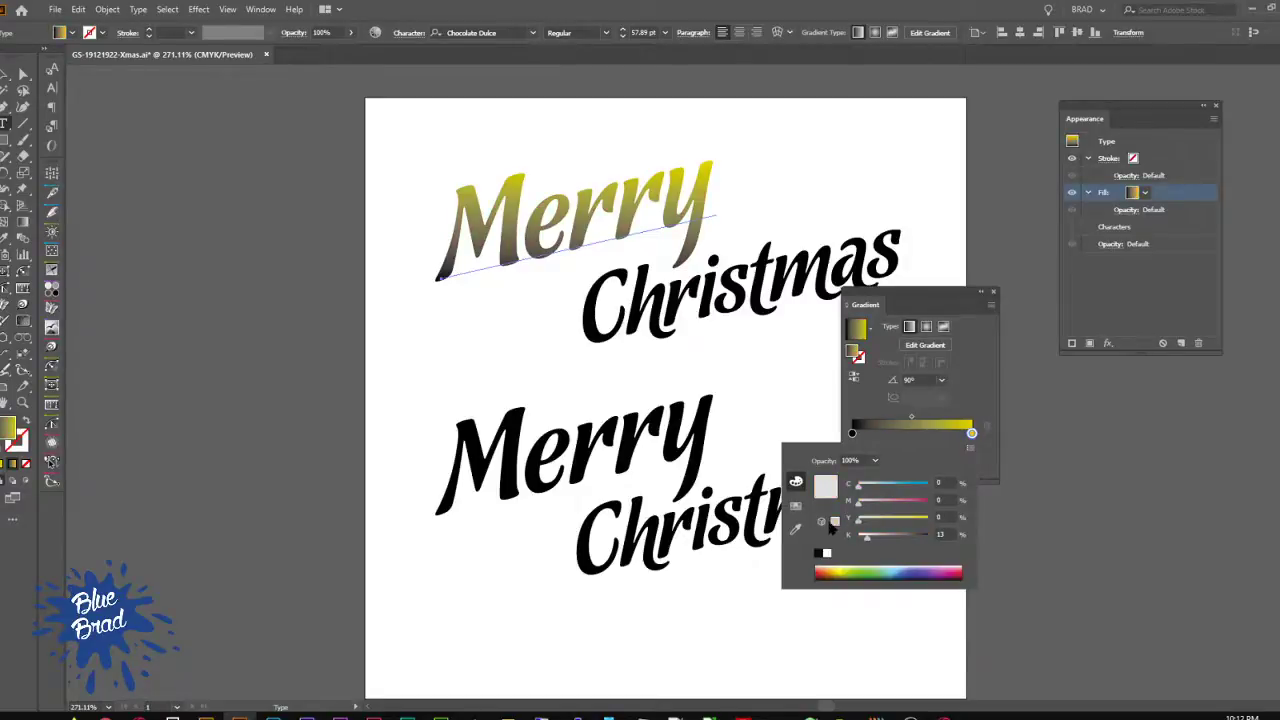
{"action": "left_click", "coordinate": [827, 553]}
{"action": "left_click", "coordinate": [946, 426]}
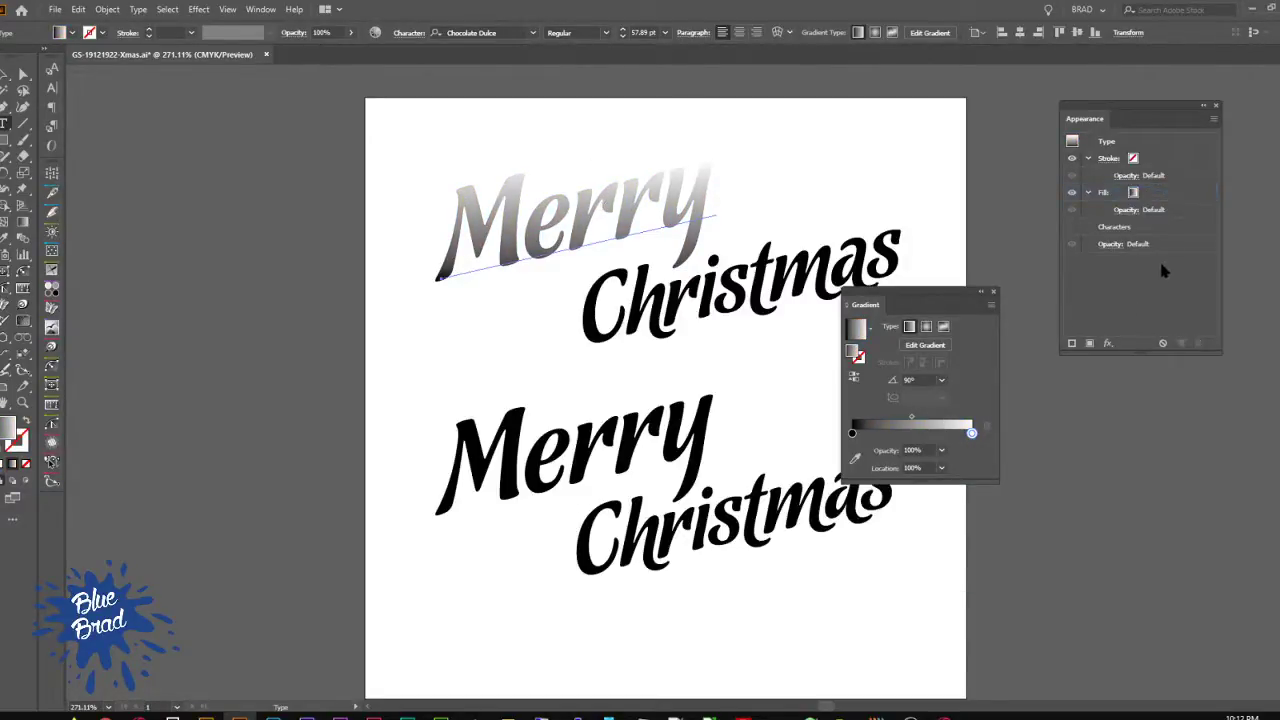
Step: Add a second fill beneath the upper Merry's gradient fill and colour it with the 01-Red swatch
{"action": "left_click", "coordinate": [1180, 343]}
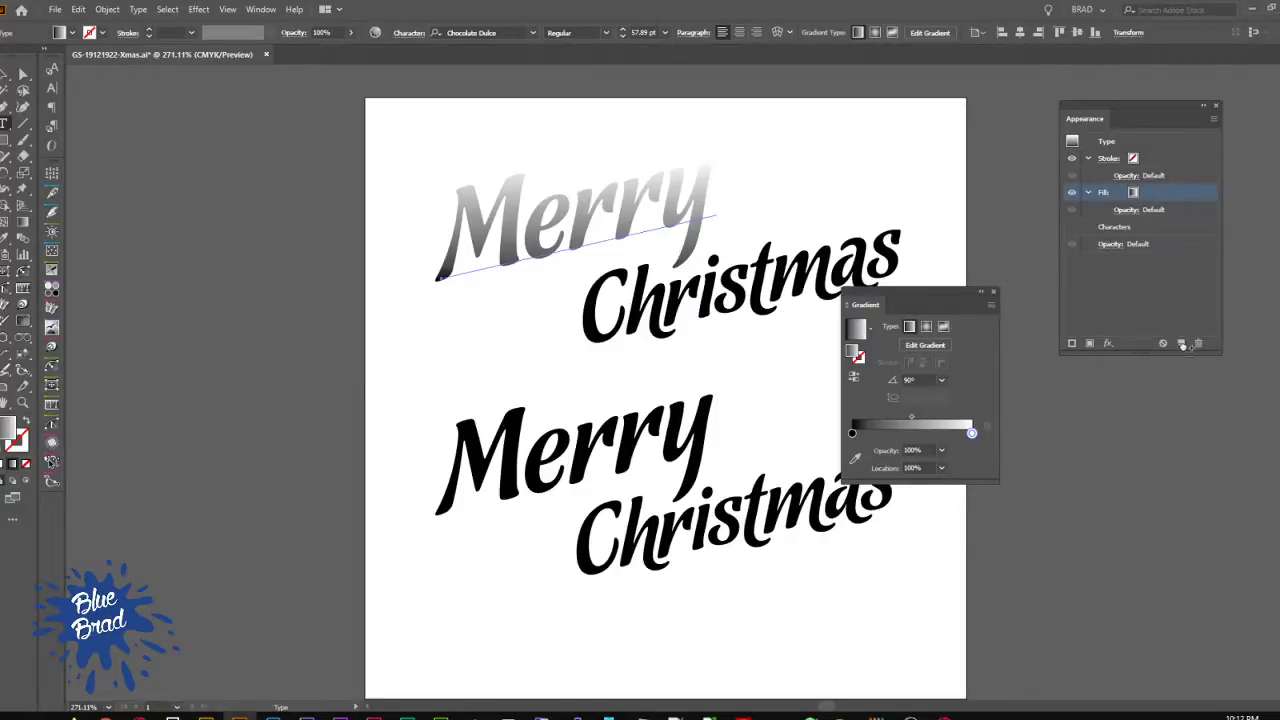
{"action": "left_click", "coordinate": [1136, 229]}
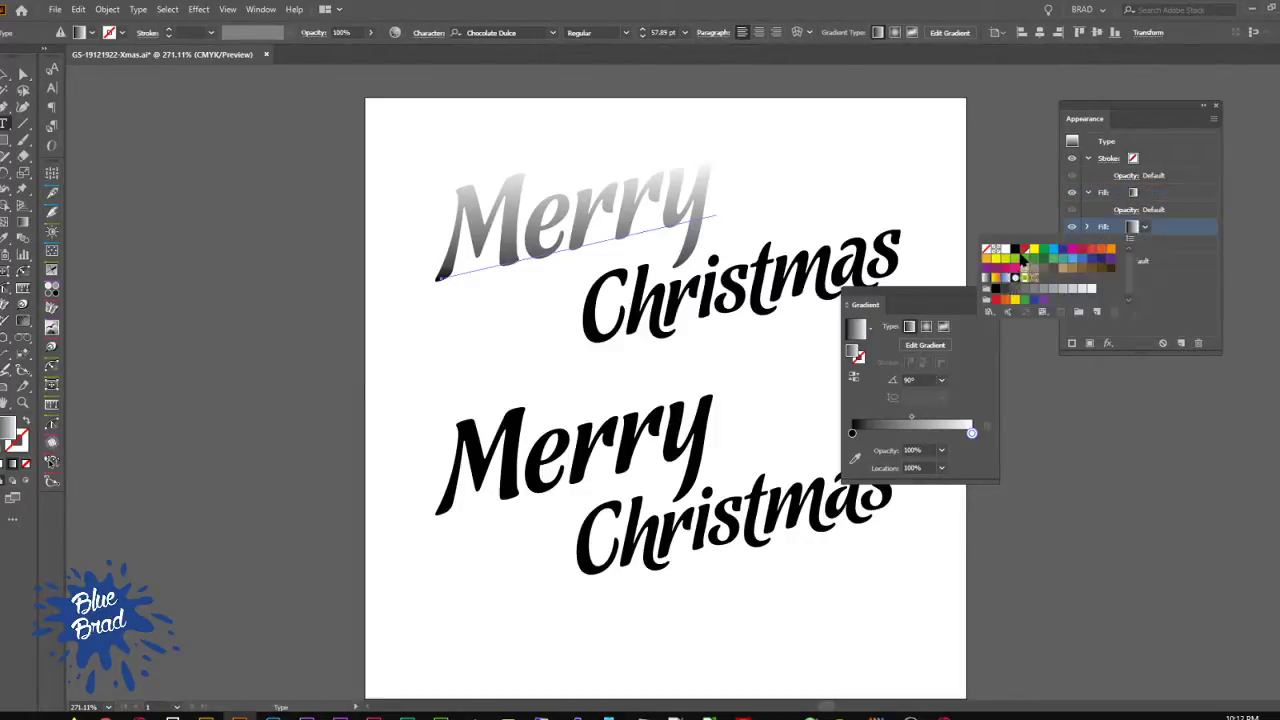
{"action": "left_click", "coordinate": [1167, 183]}
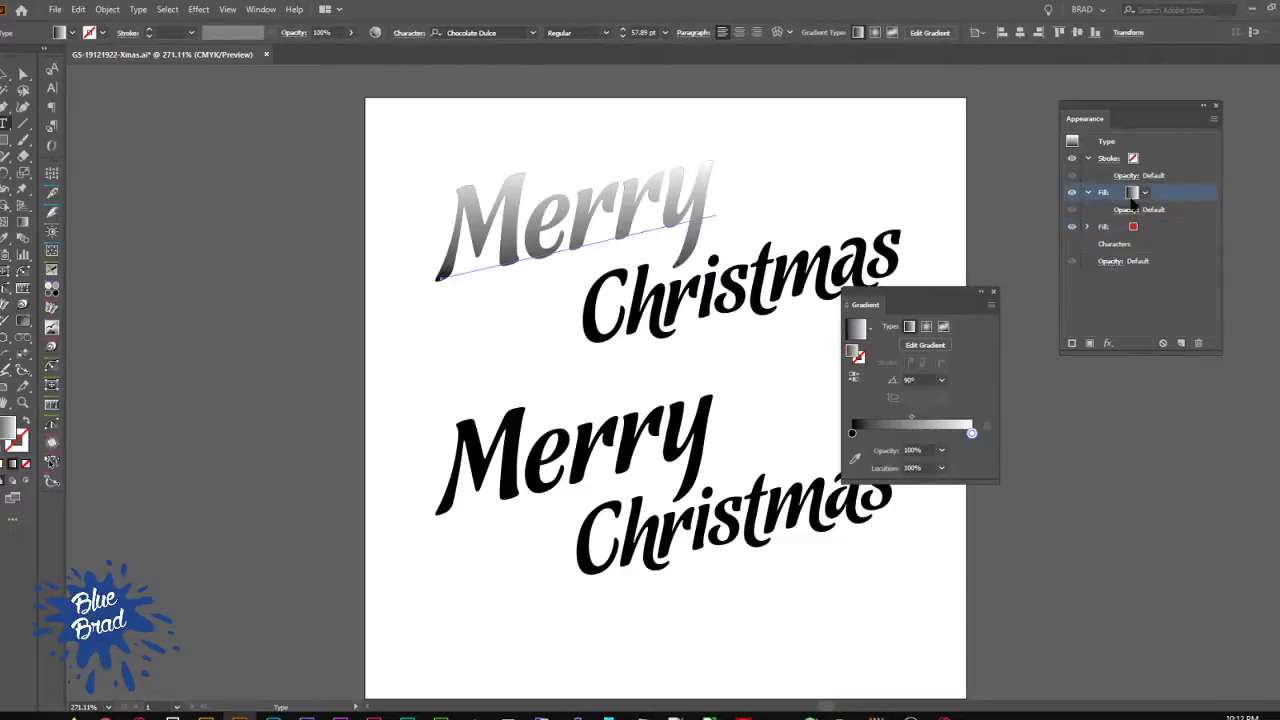
Step: Set the gradient fill's blend mode to Multiply and move its white stop to about 53%
{"action": "left_click", "coordinate": [1129, 210]}
{"action": "left_click", "coordinate": [1040, 236]}
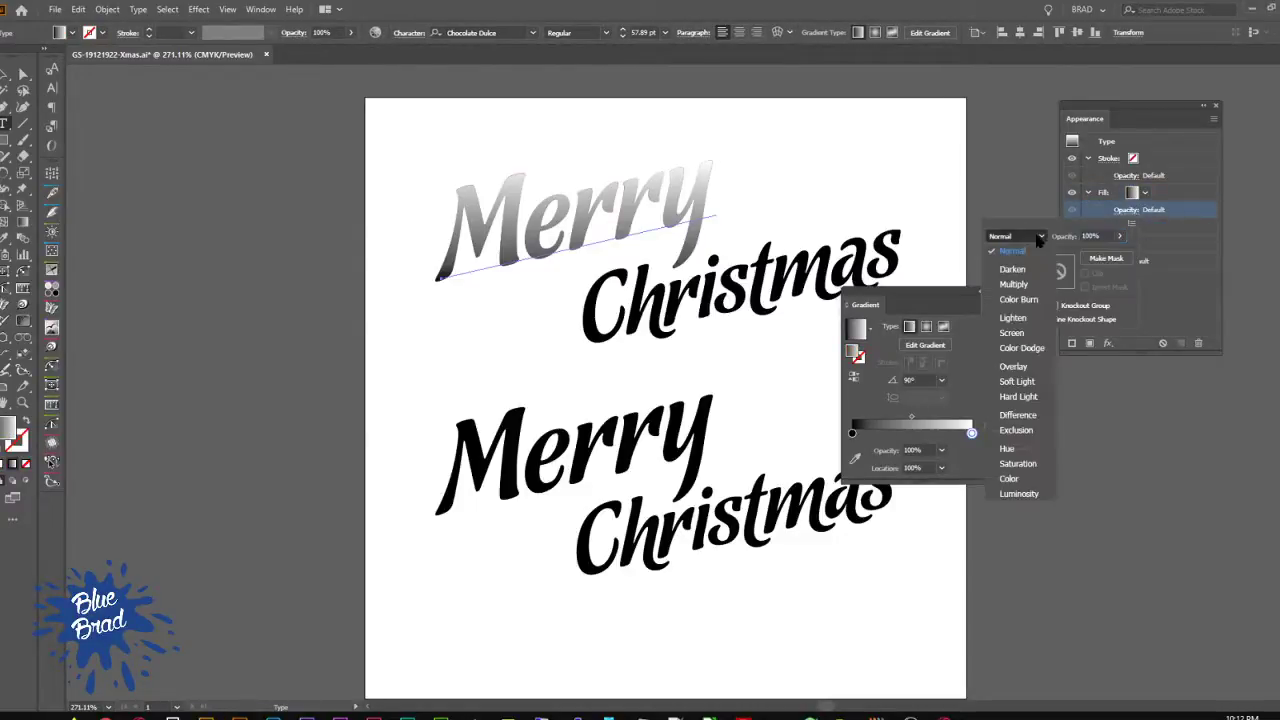
{"action": "left_click", "coordinate": [1020, 284]}
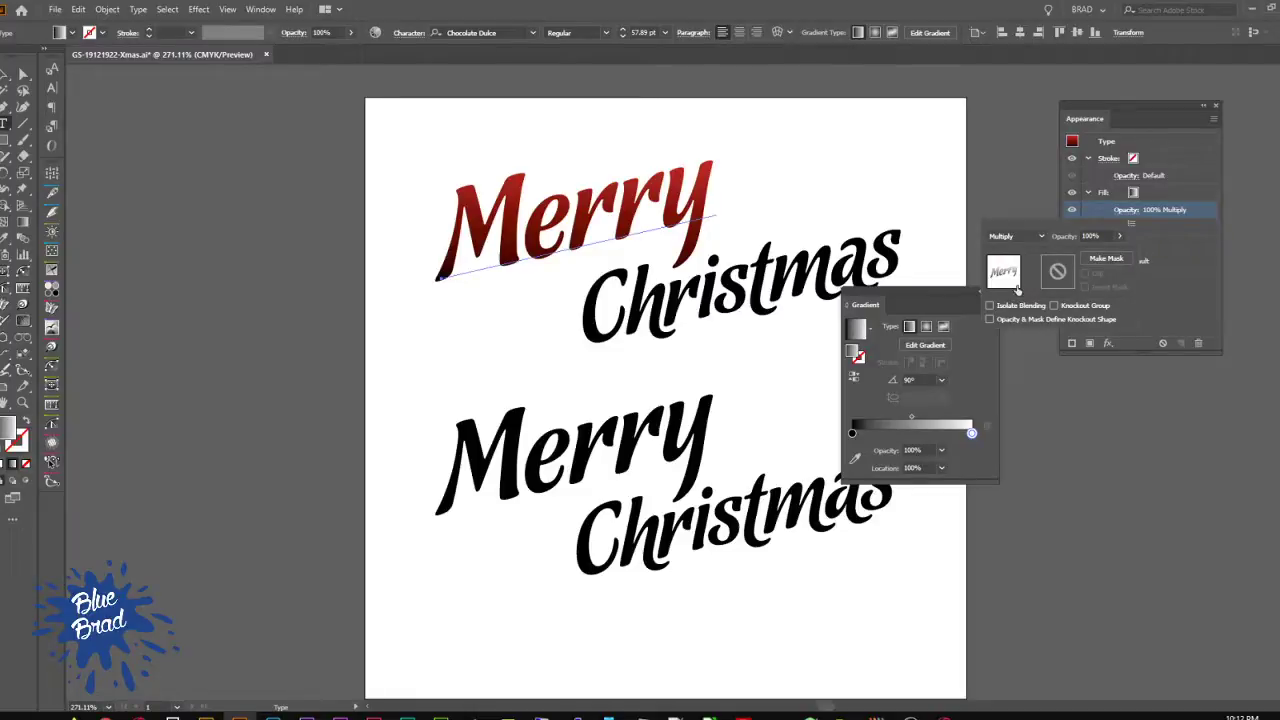
{"action": "left_click", "coordinate": [1180, 201]}
{"action": "left_click", "coordinate": [1134, 196]}
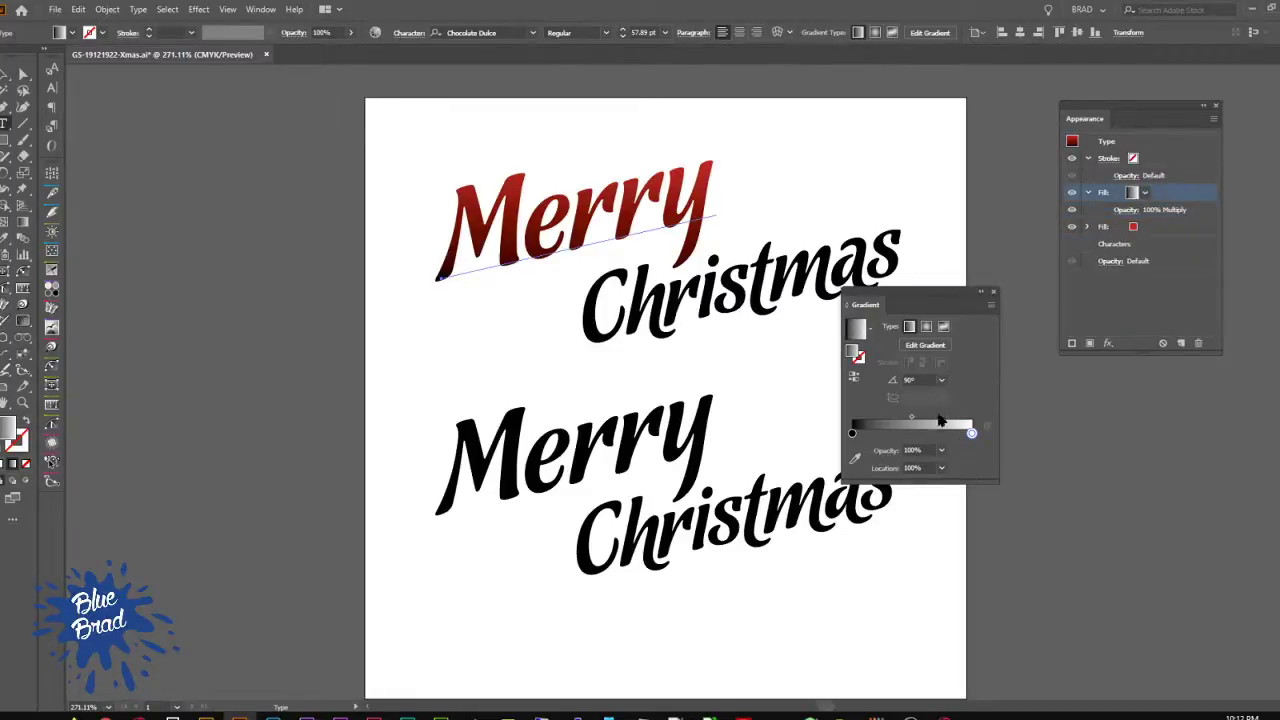
{"action": "left_click_drag", "start_coordinate": [971, 432], "coordinate": [915, 431]}
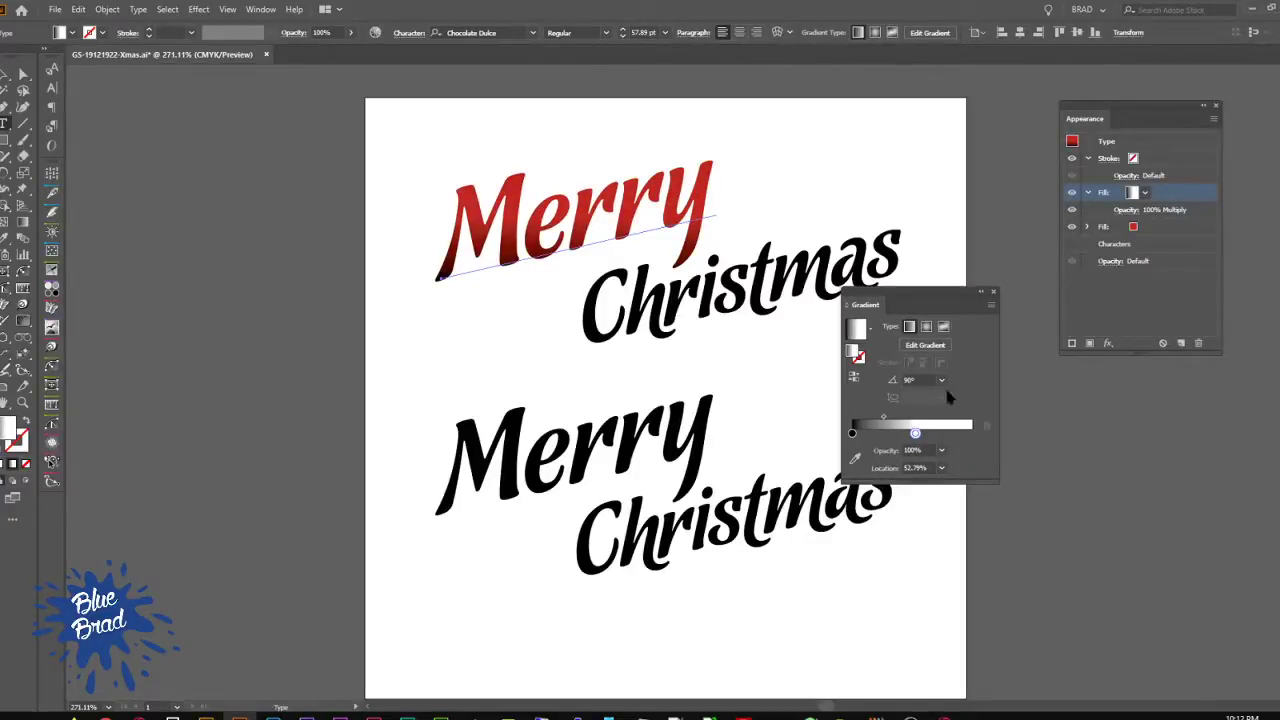
Step: Apply the CMYK Yellow swatch to the upper Merry's stroke and rename that swatch 02-Golden
{"action": "left_click", "coordinate": [1134, 158]}
{"action": "left_click", "coordinate": [1134, 160]}
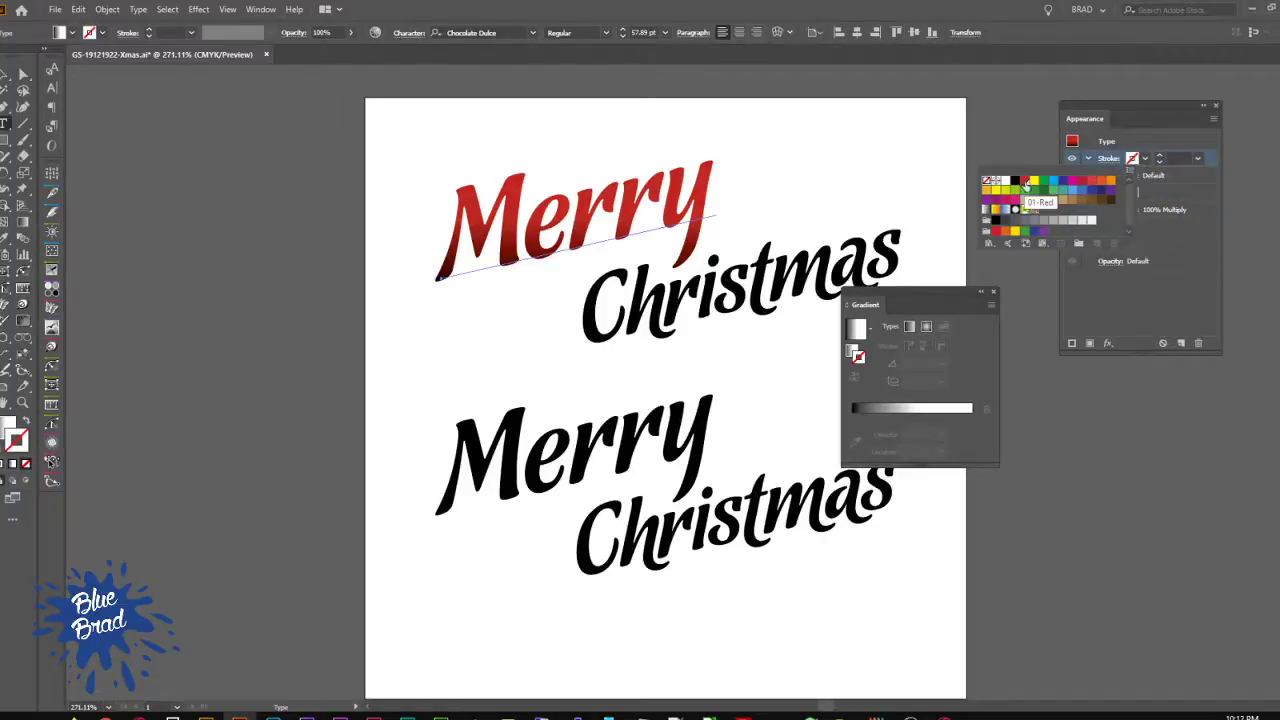
{"action": "double_click", "coordinate": [1033, 184]}
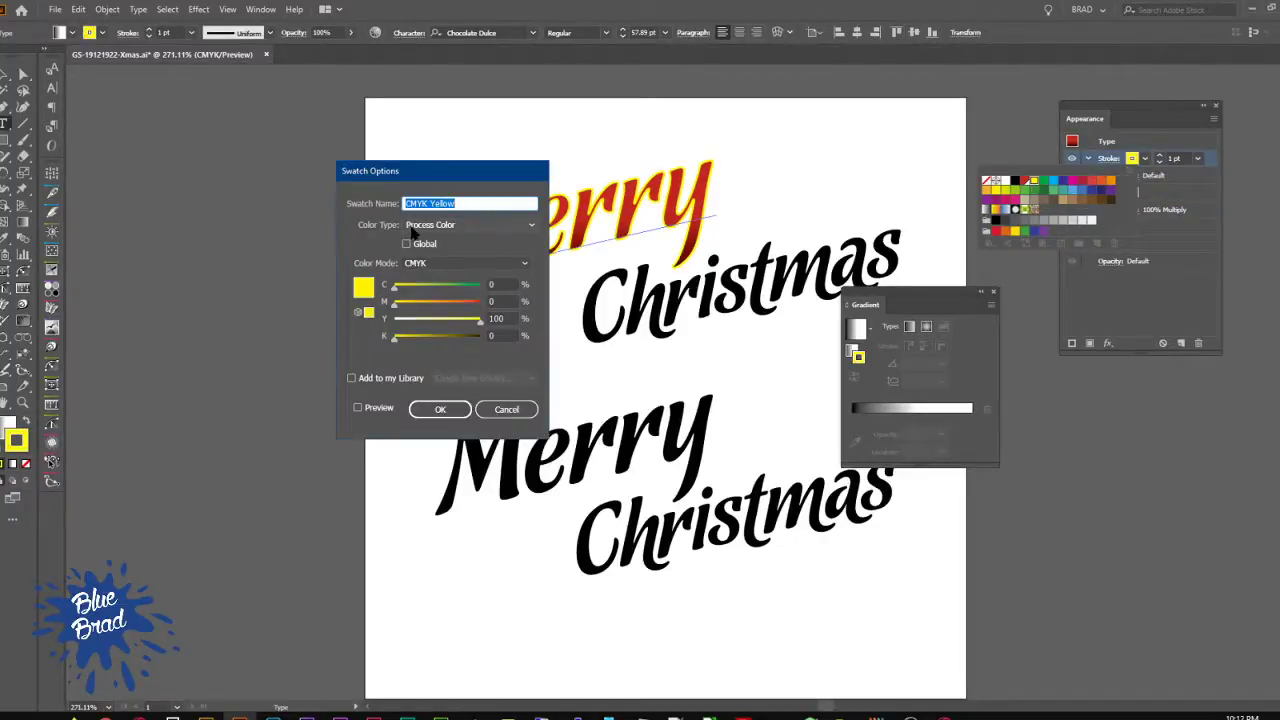
{"action": "left_click_drag", "start_coordinate": [455, 168], "coordinate": [331, 220]}
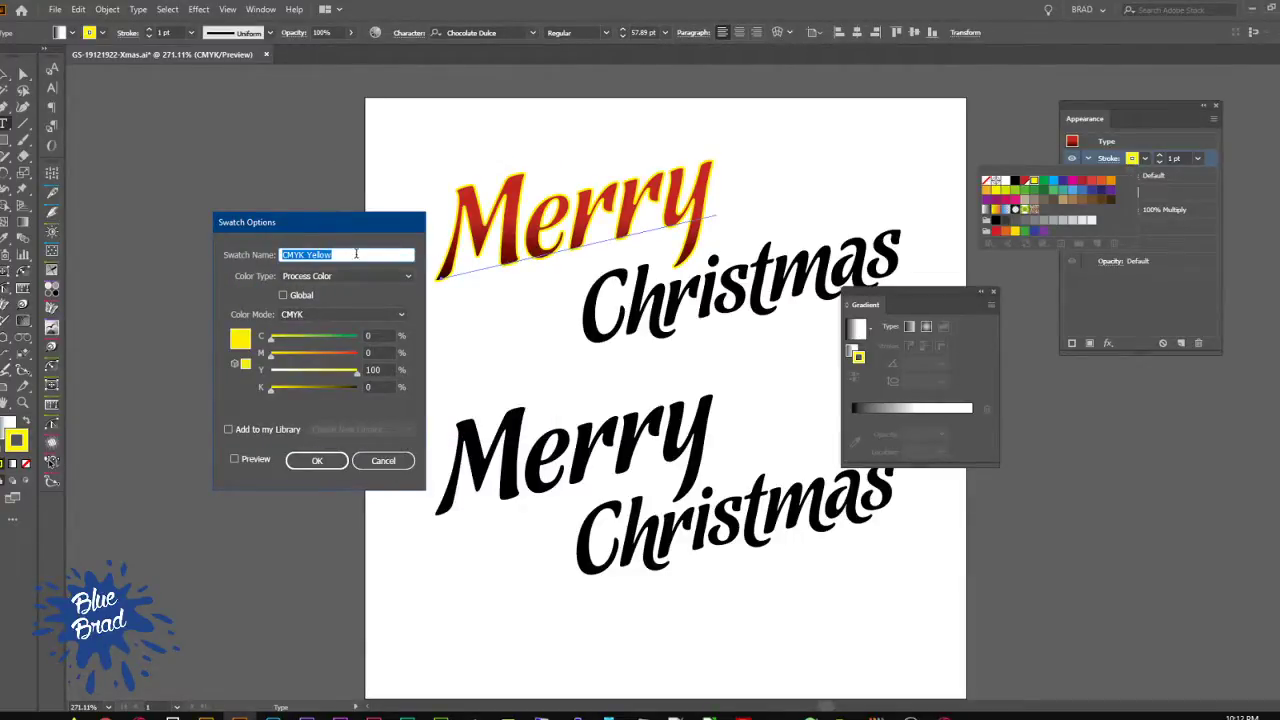
{"action": "type", "text": "02-"}
{"action": "double_click", "coordinate": [356, 254]}
{"action": "type", "text": "Go"}
Step: Set the 02-Golden swatch to magenta 10% and black 10%, and make it a global colour
{"action": "left_click", "coordinate": [392, 352]}
{"action": "key", "text": "Up"}
{"action": "key", "text": "Up"}
{"action": "key", "text": "Up"}
{"action": "key", "text": "Up"}
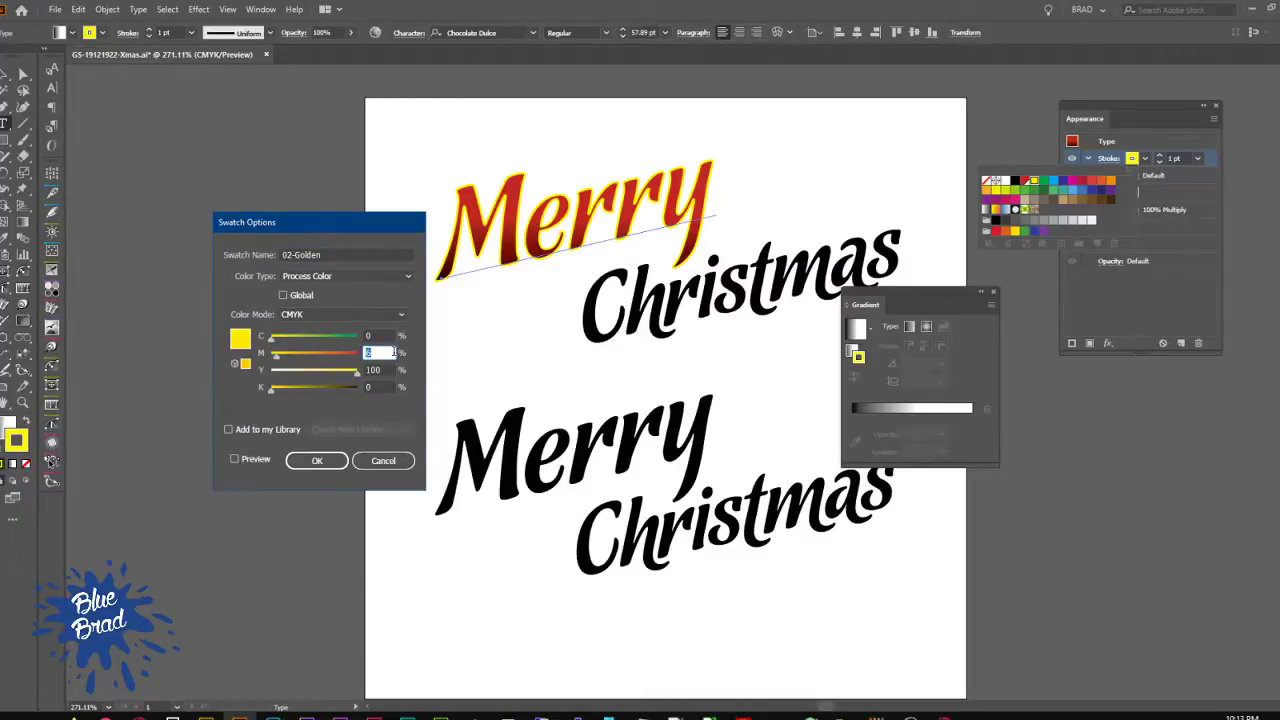
{"action": "left_click", "coordinate": [378, 386]}
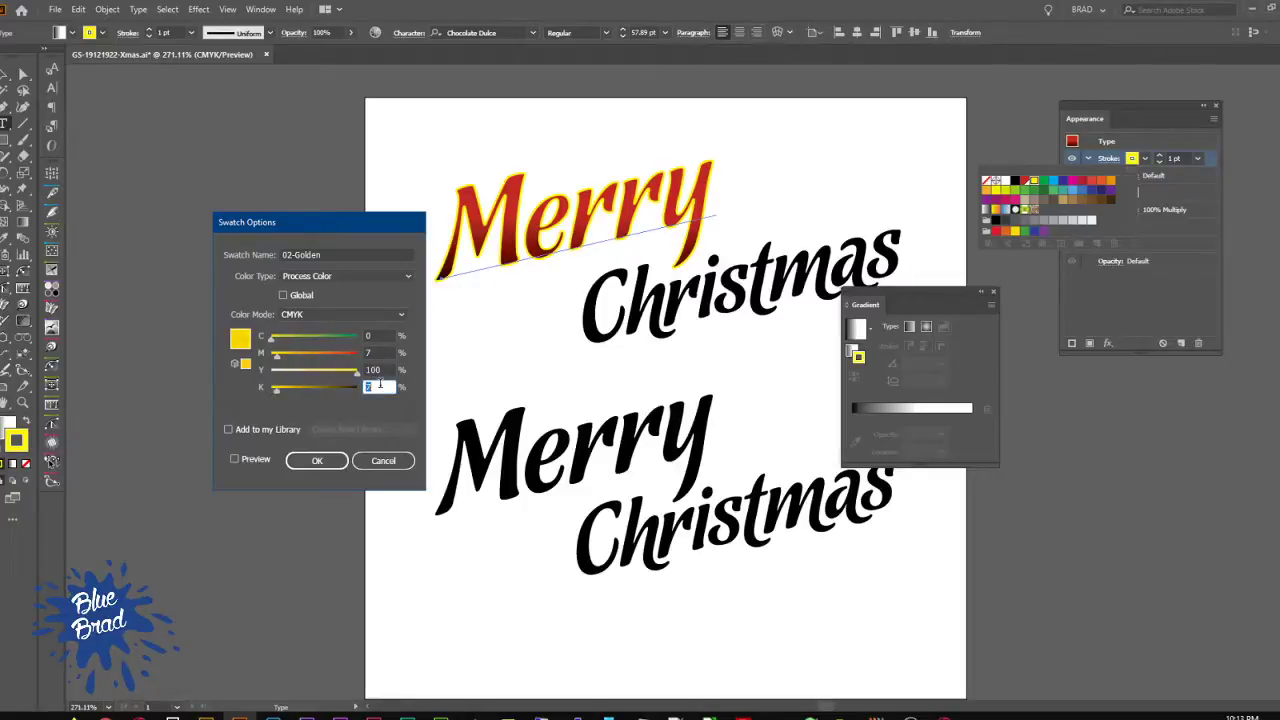
{"action": "key", "text": "Up"}
{"action": "key", "text": "Up"}
{"action": "key", "text": "Up"}
{"action": "left_click", "coordinate": [377, 352]}
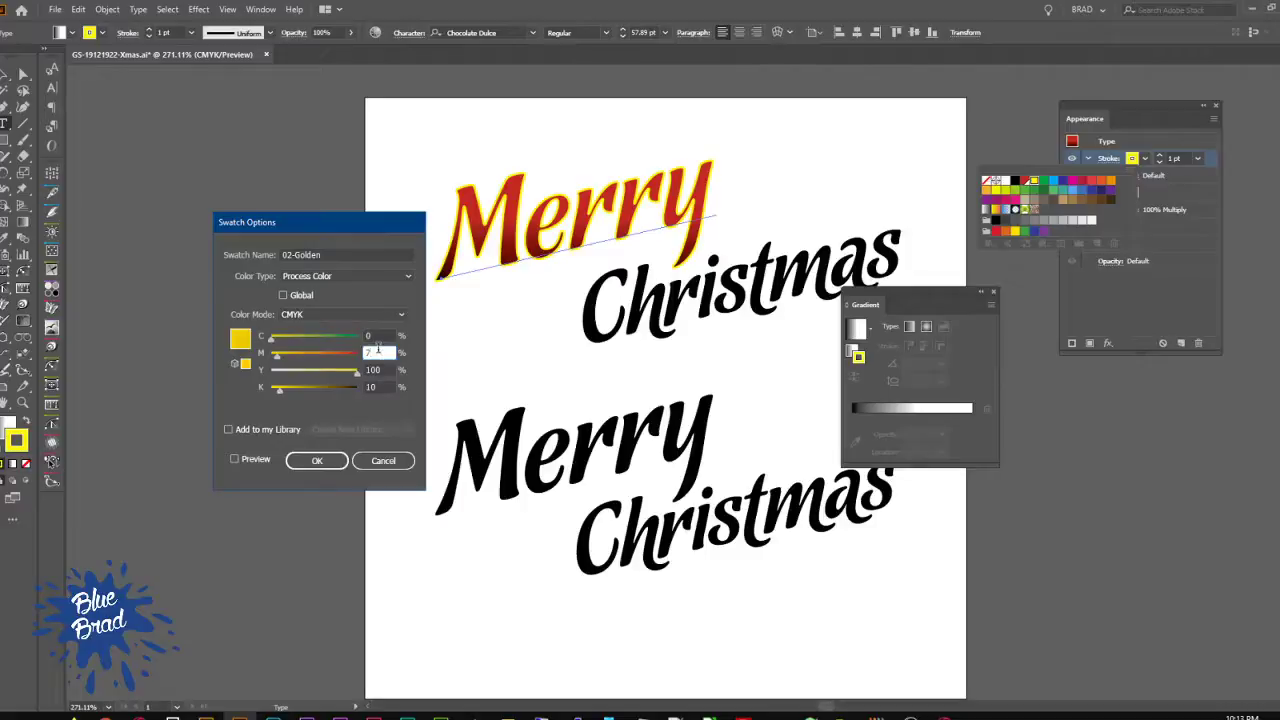
{"action": "key", "text": "Up"}
{"action": "key", "text": "Up"}
{"action": "key", "text": "Up"}
{"action": "left_click", "coordinate": [303, 294]}
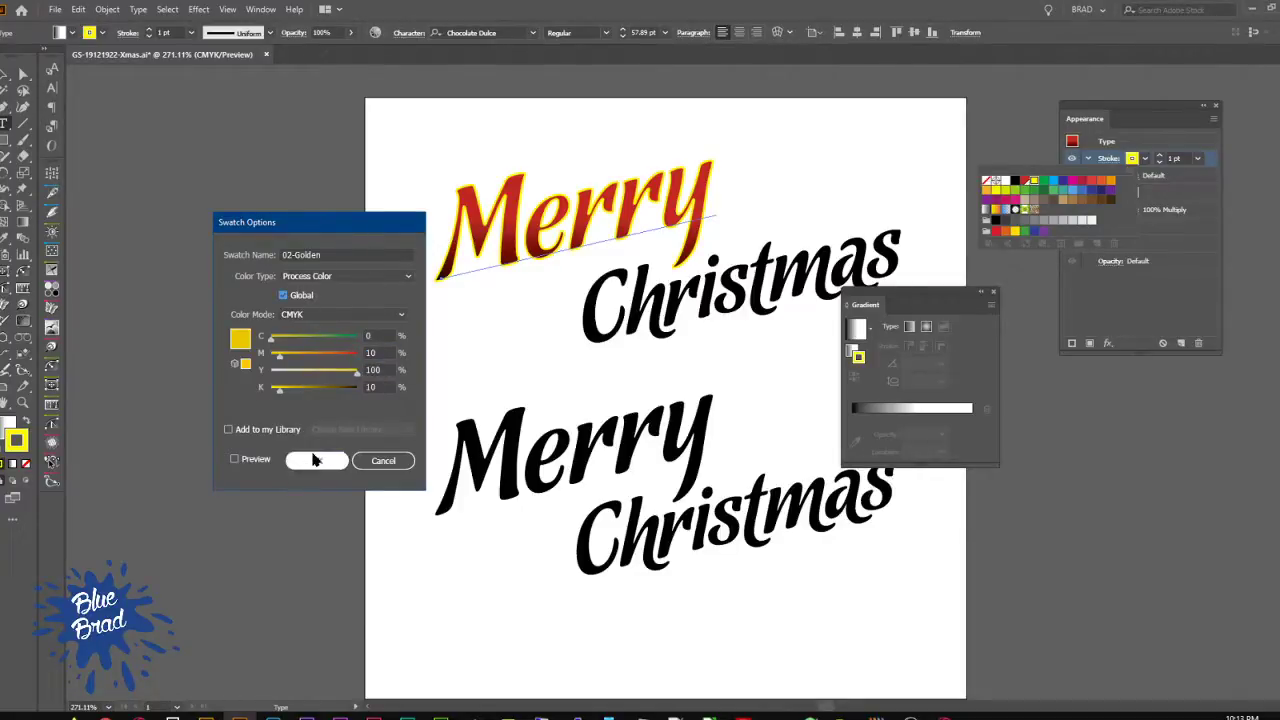
{"action": "left_click", "coordinate": [315, 459]}
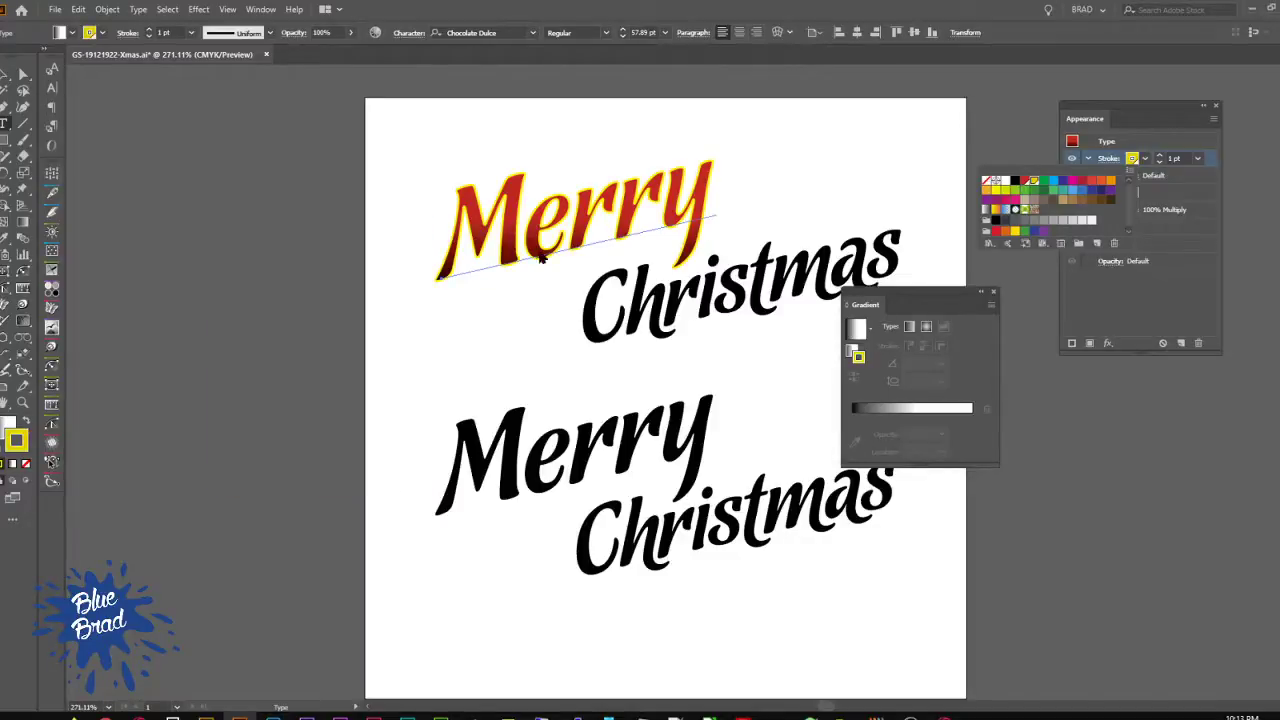
{"action": "left_click", "coordinate": [1095, 200]}
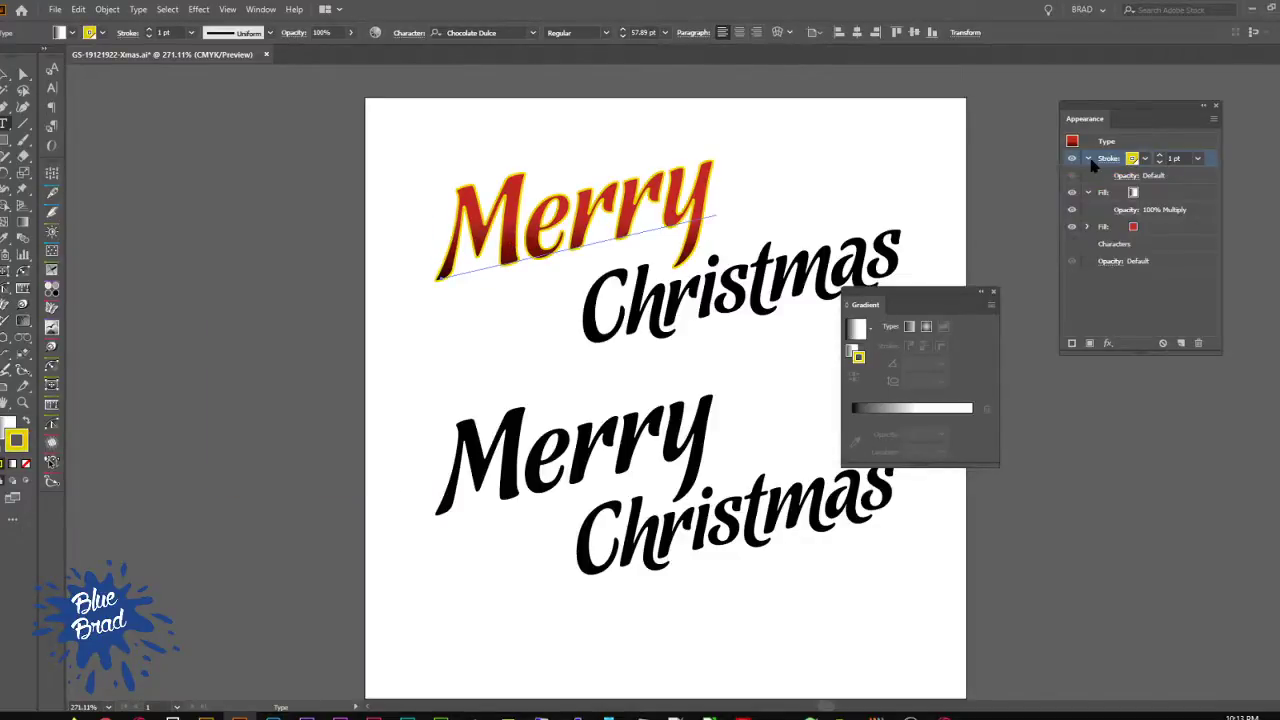
{"action": "left_click", "coordinate": [1106, 160]}
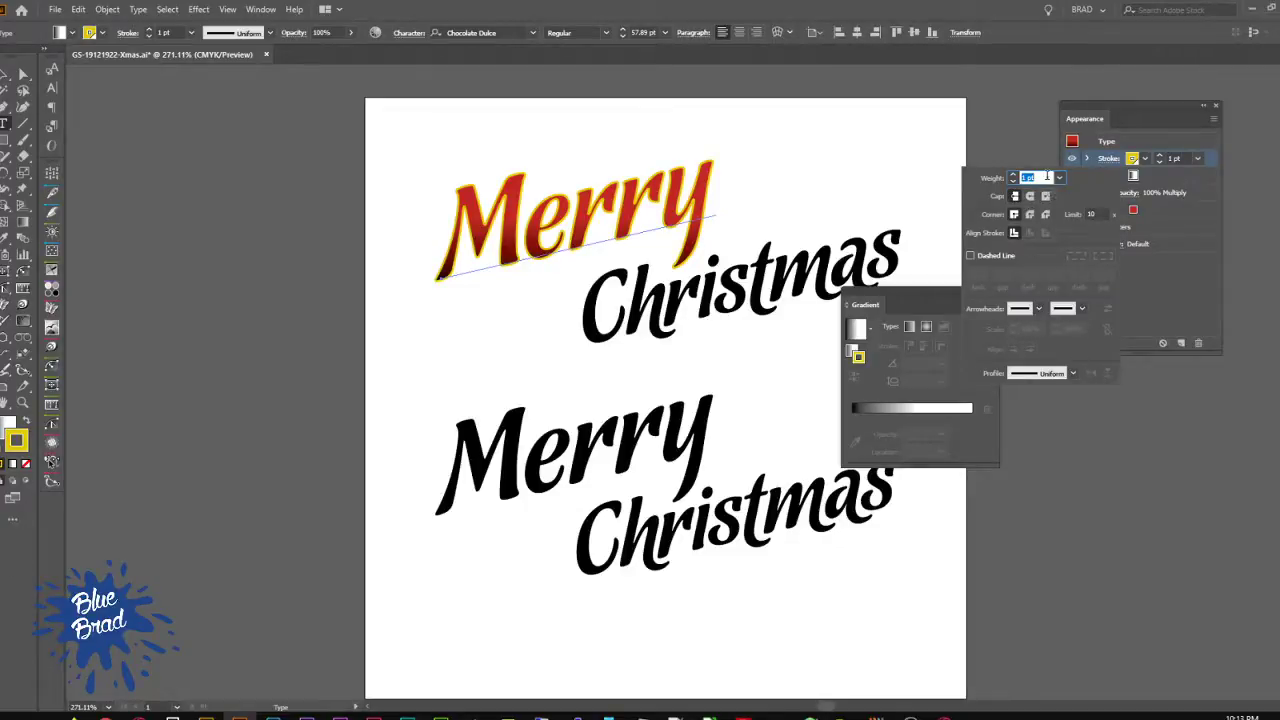
{"action": "key", "text": "Up"}
{"action": "key", "text": "Down"}
{"action": "left_click", "coordinate": [1210, 158]}
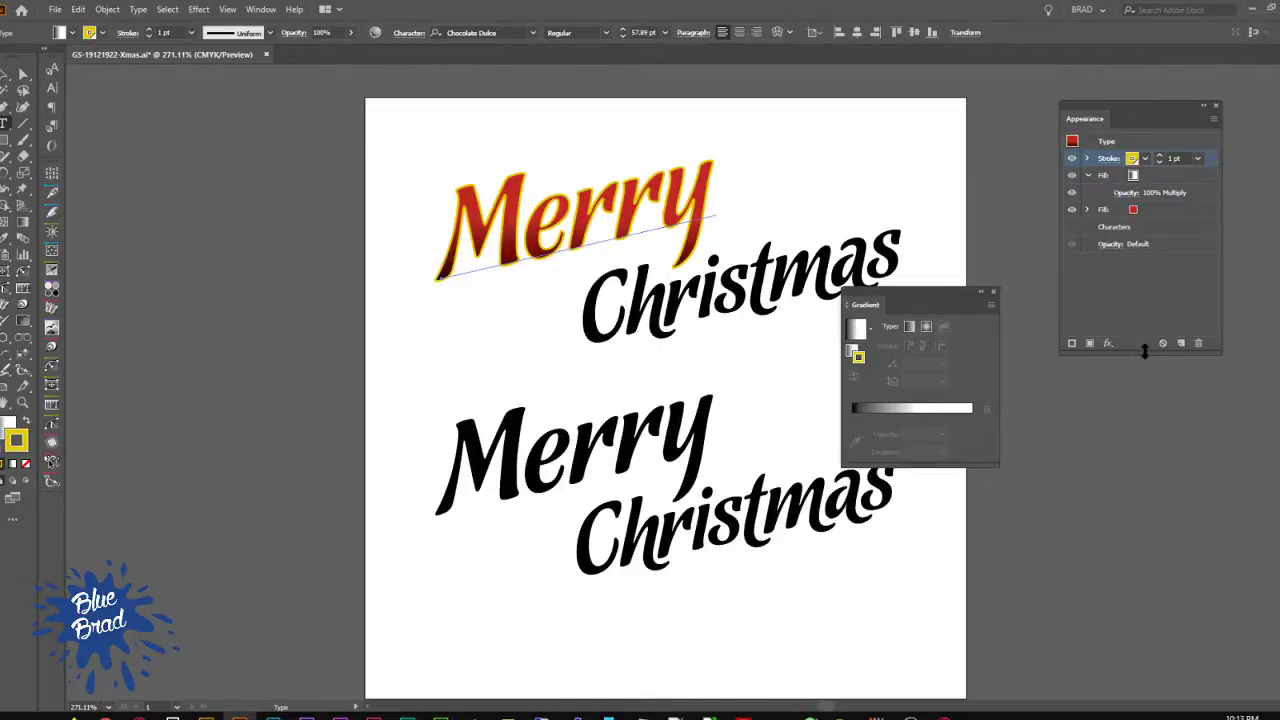
Step: Add an Offset Path effect to the upper Merry's golden stroke with a 1 pt offset, round joins and preview enabled
{"action": "left_click", "coordinate": [1108, 343]}
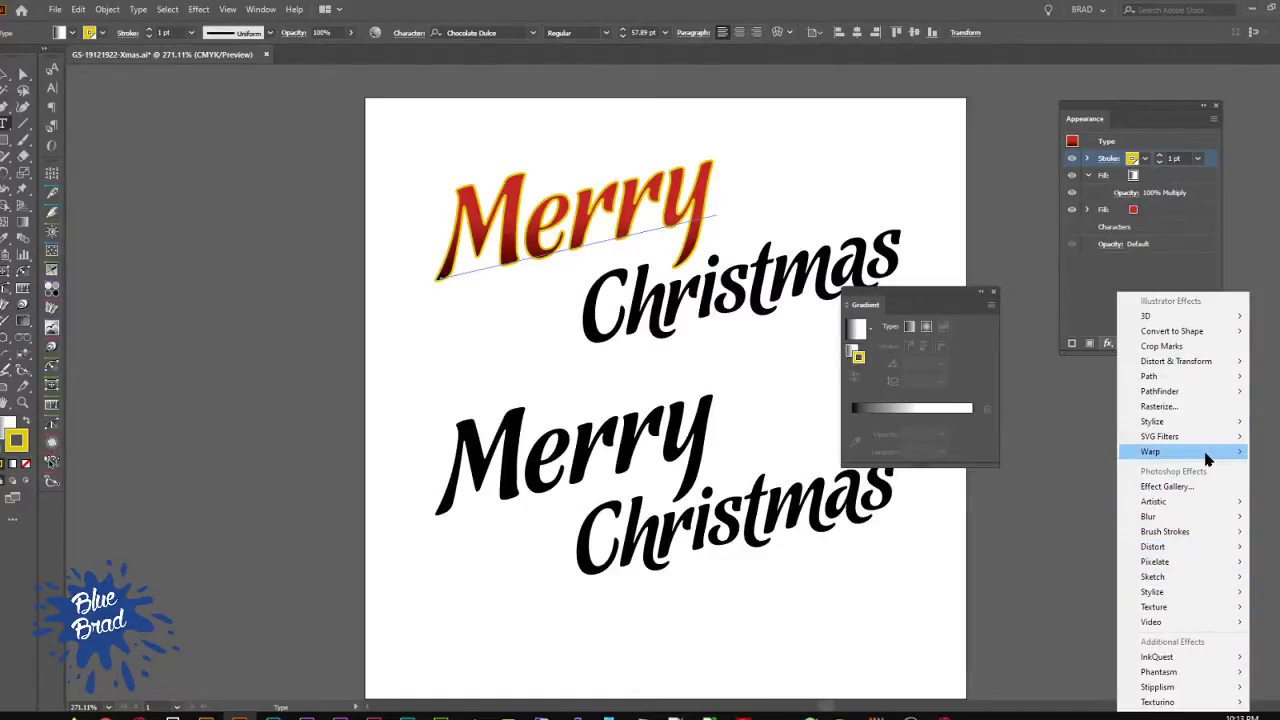
{"action": "mouse_move", "coordinate": [1207, 458]}
{"action": "mouse_move", "coordinate": [1200, 380]}
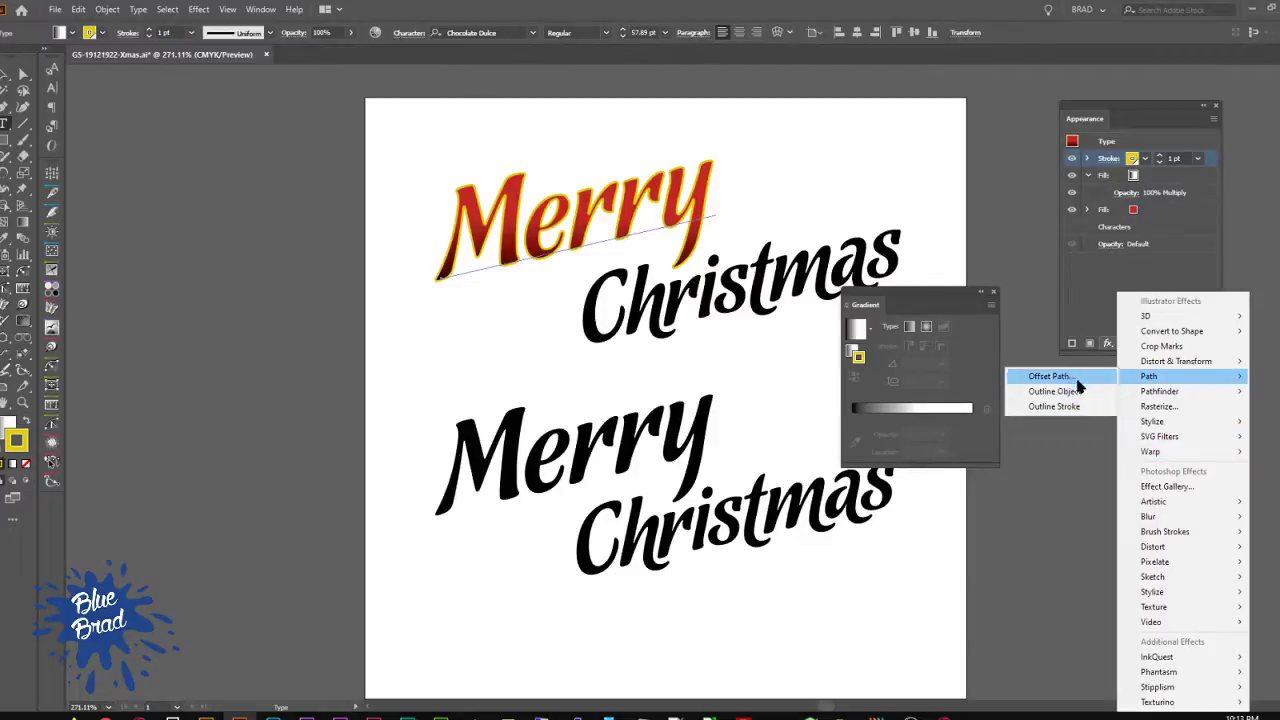
{"action": "left_click", "coordinate": [1076, 377]}
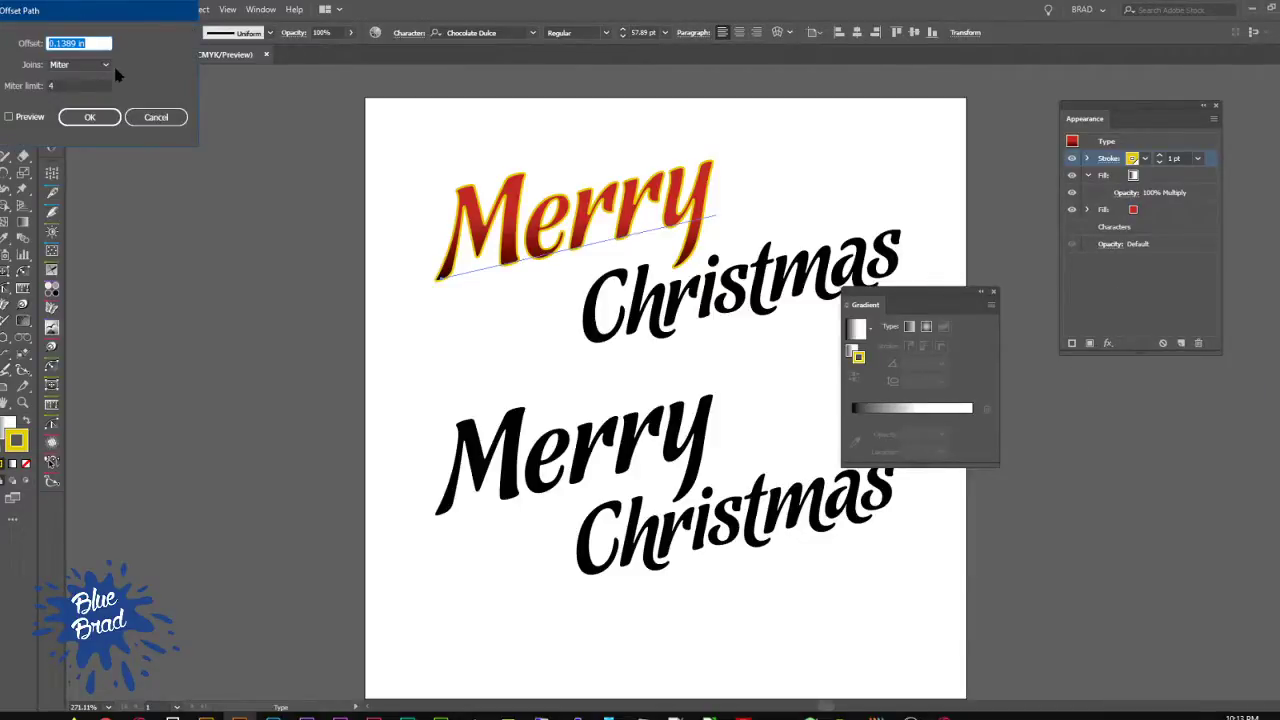
{"action": "type", "text": "1pt"}
{"action": "left_click_drag", "start_coordinate": [97, 15], "coordinate": [276, 236]}
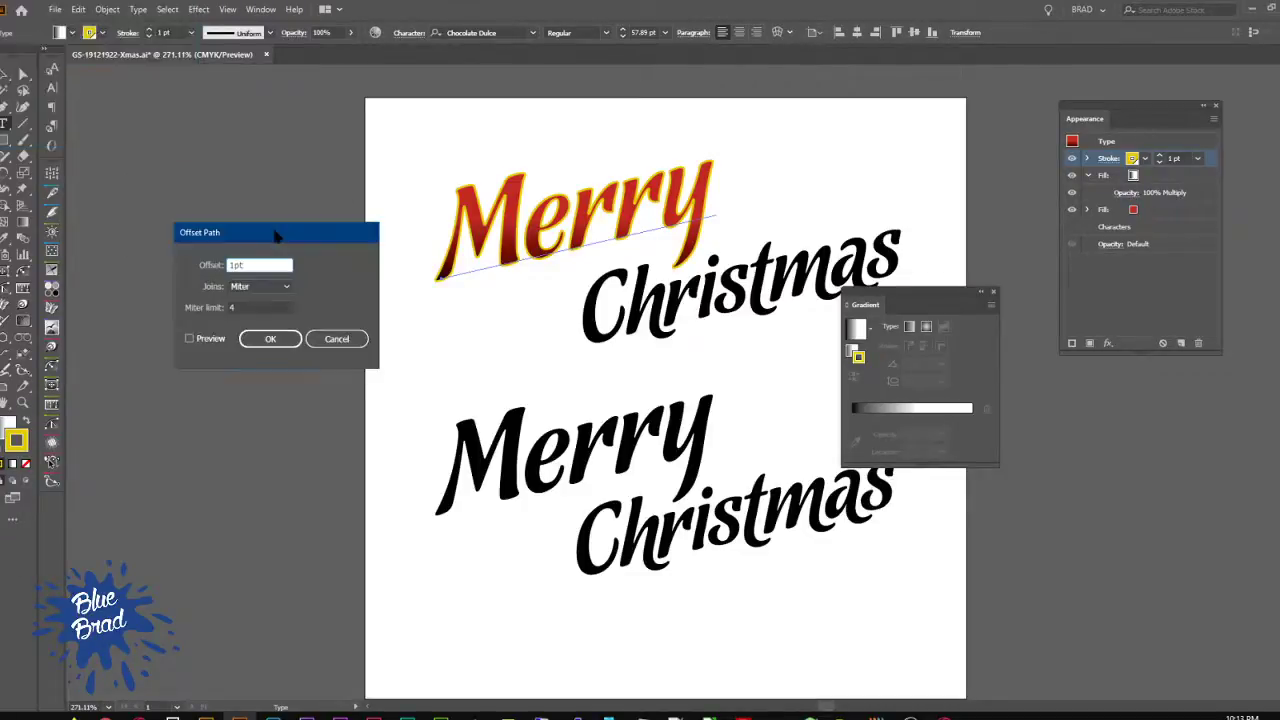
{"action": "left_click", "coordinate": [283, 287]}
{"action": "left_click", "coordinate": [269, 310]}
{"action": "left_click", "coordinate": [205, 340]}
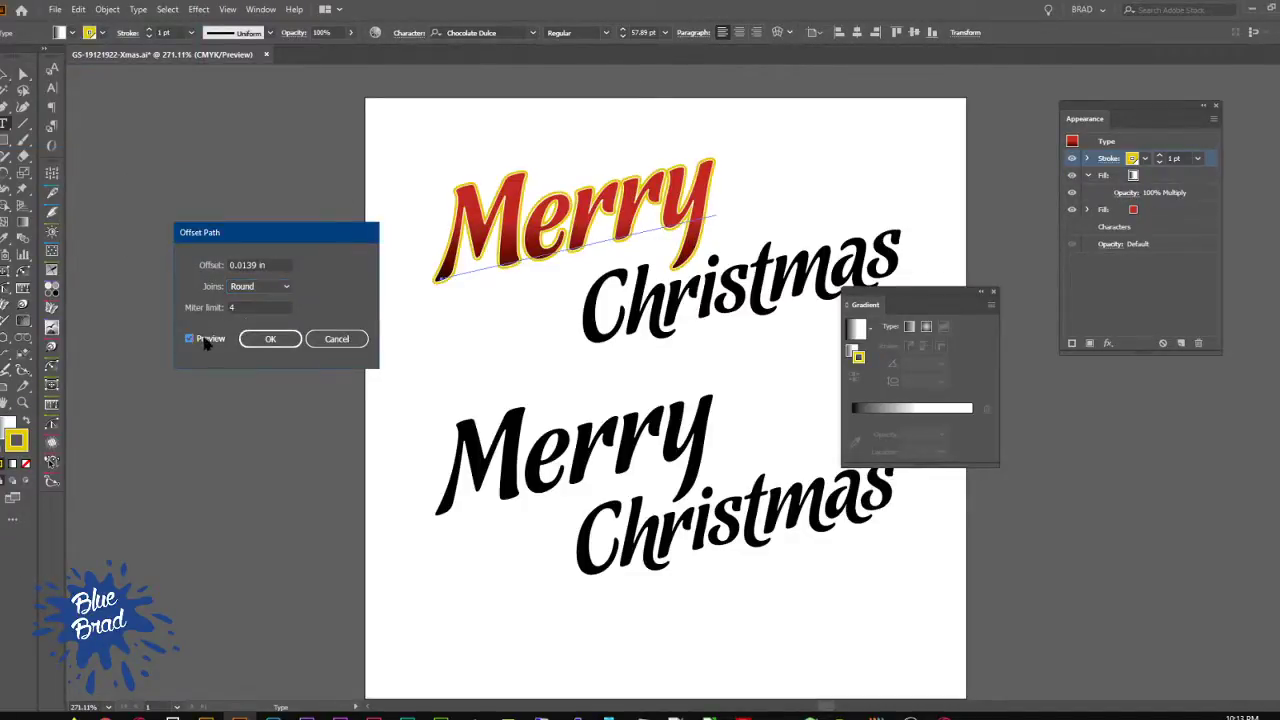
Step: Reduce the golden stroke's path offset to 0.5 pt and apply the effect
{"action": "left_click", "coordinate": [252, 265]}
{"action": "key", "text": "BackSpace"}
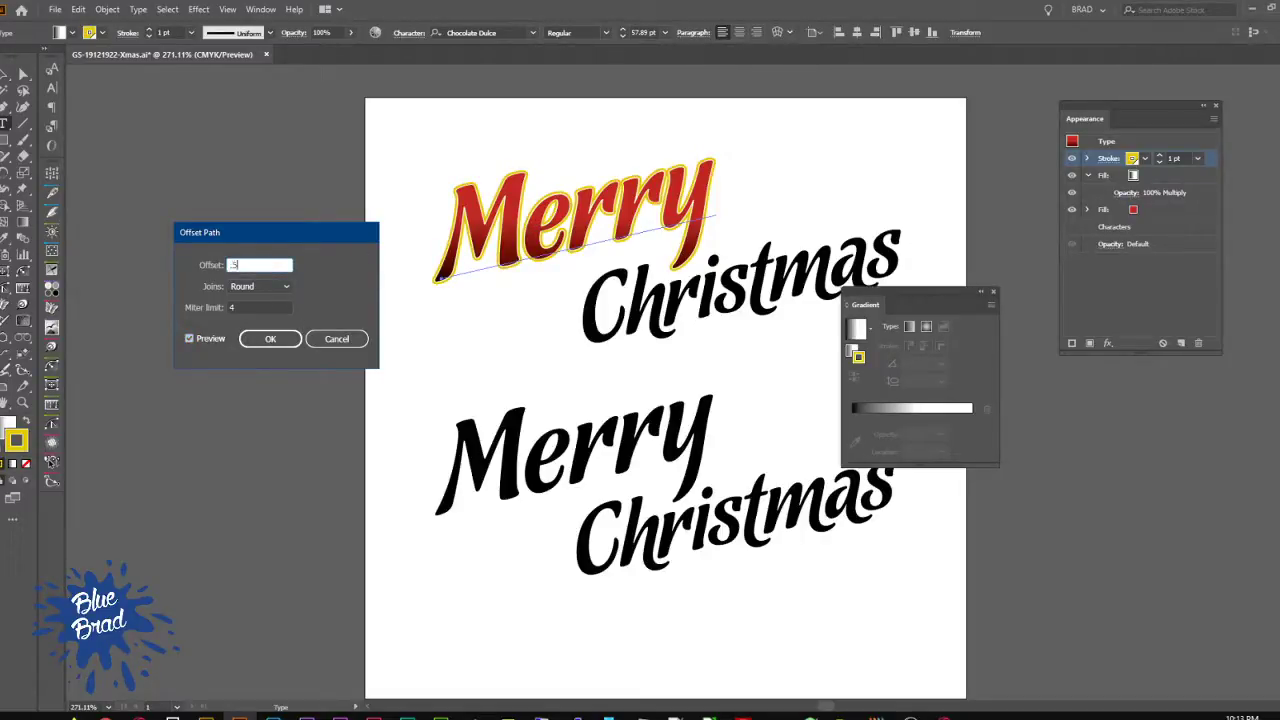
{"action": "type", "text": ".5pt"}
{"action": "key", "text": "Tab"}
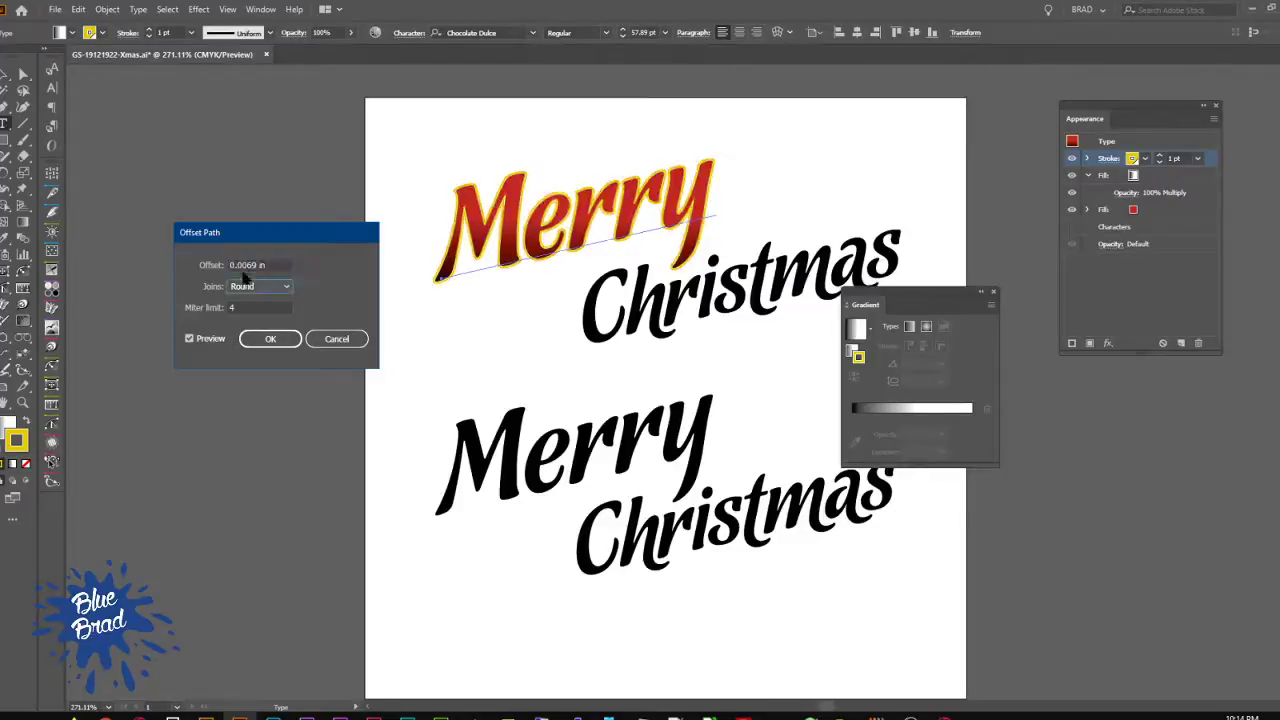
{"action": "left_click", "coordinate": [268, 338]}
{"action": "left_click", "coordinate": [422, 356]}
{"action": "key", "text": "Escape"}
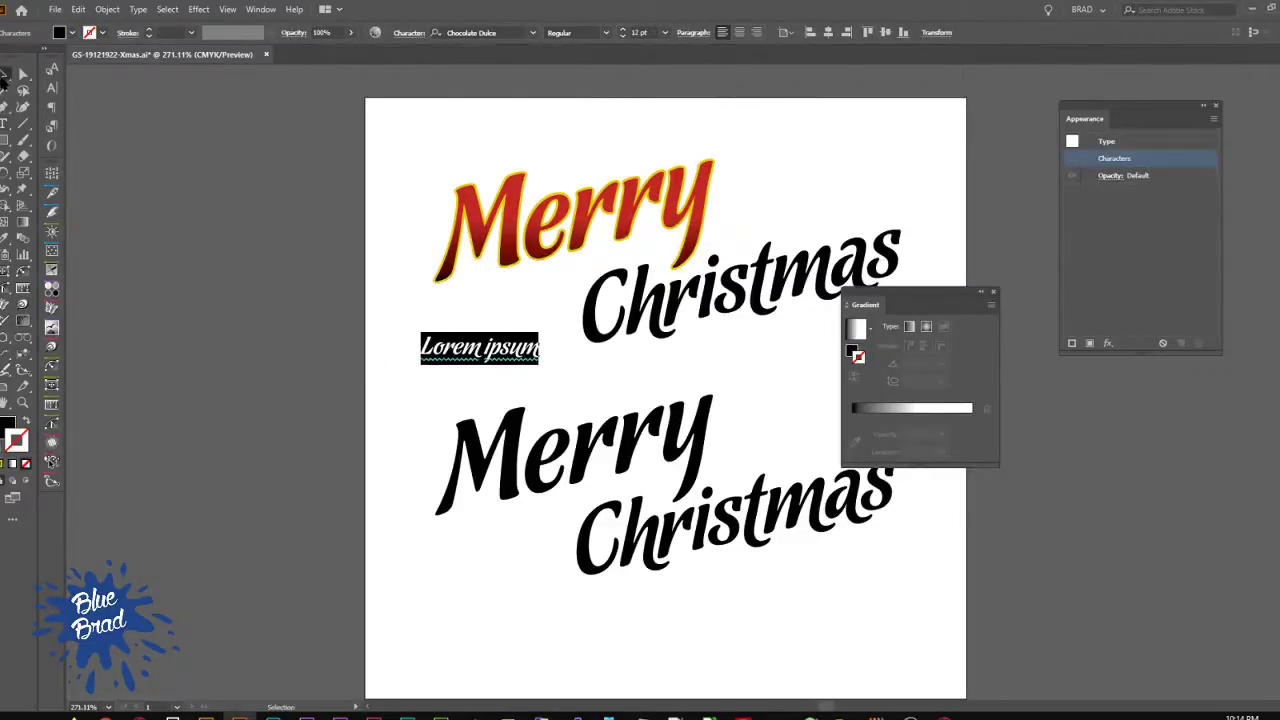
{"action": "key", "text": "Delete"}
Step: Duplicate the upper Merry's solid red fill and select the lower of the two red fills
{"action": "left_click", "coordinate": [574, 229]}
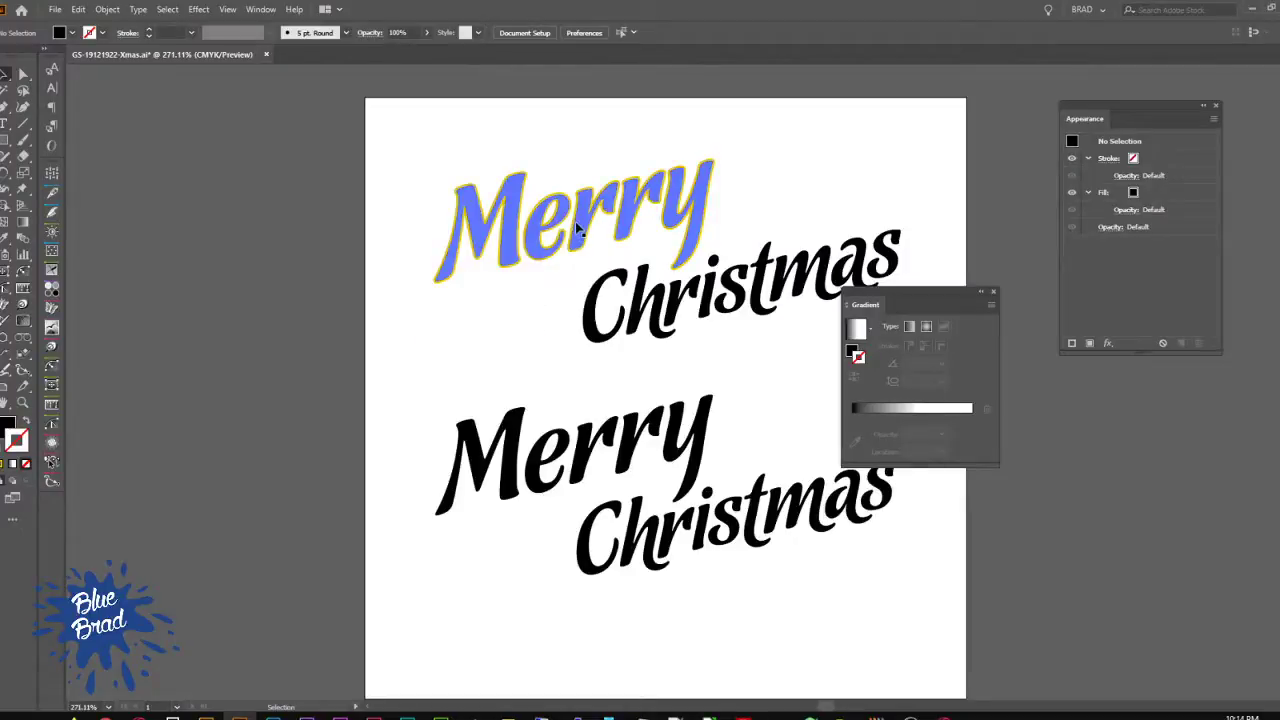
{"action": "key", "text": "a"}
{"action": "key", "text": "v"}
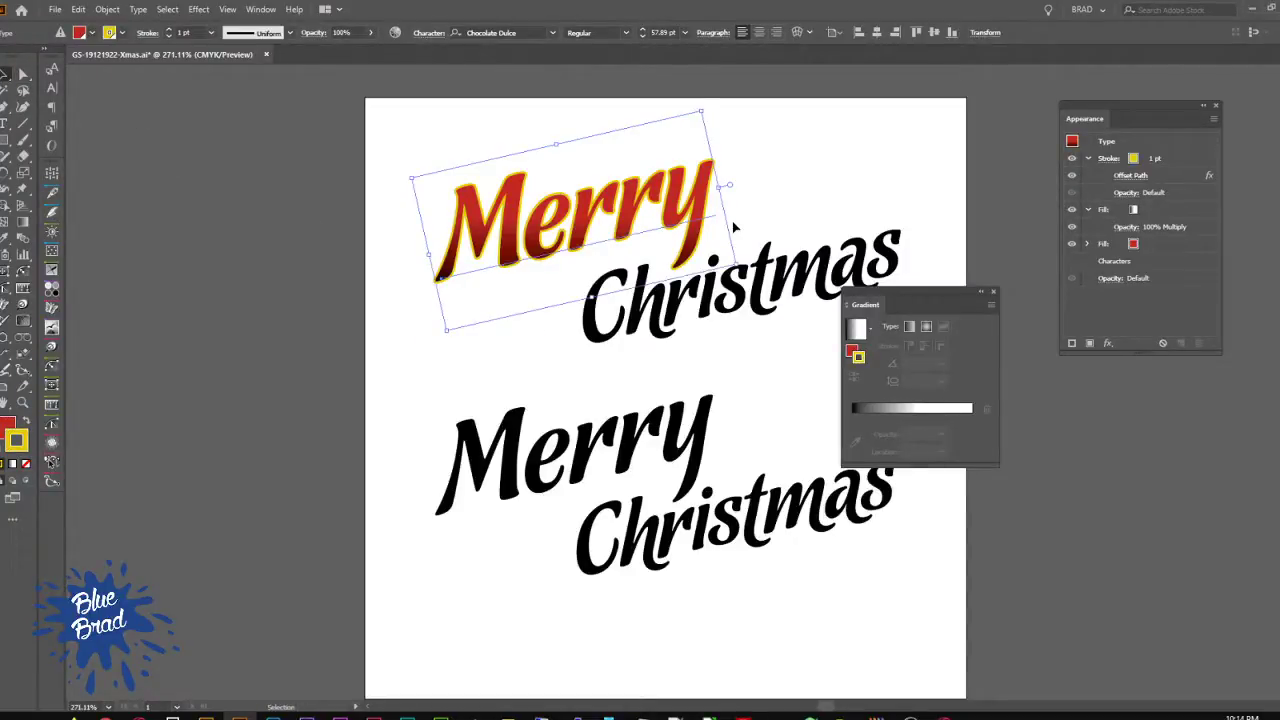
{"action": "left_click", "coordinate": [1169, 244]}
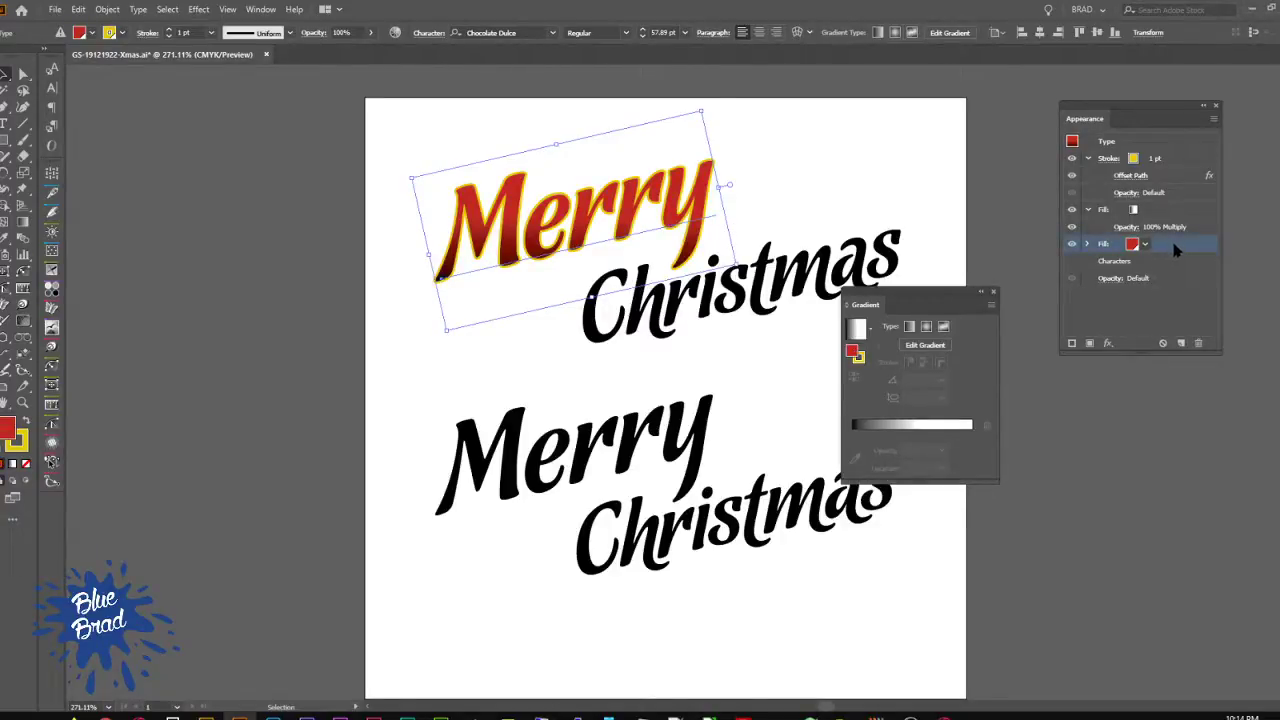
{"action": "left_click", "coordinate": [1181, 343]}
{"action": "left_click", "coordinate": [1158, 260]}
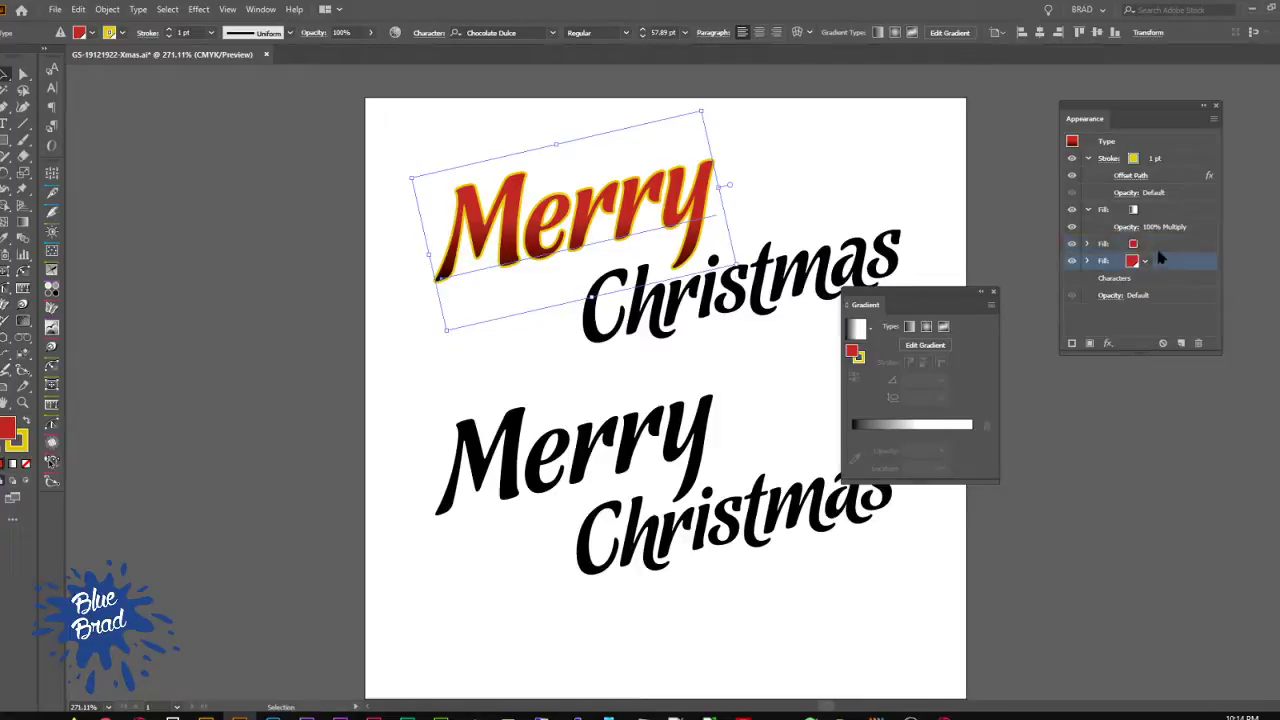
Step: Add a Transform effect with 20 copies to the upper Merry's lowest red fill
{"action": "left_click", "coordinate": [1107, 343]}
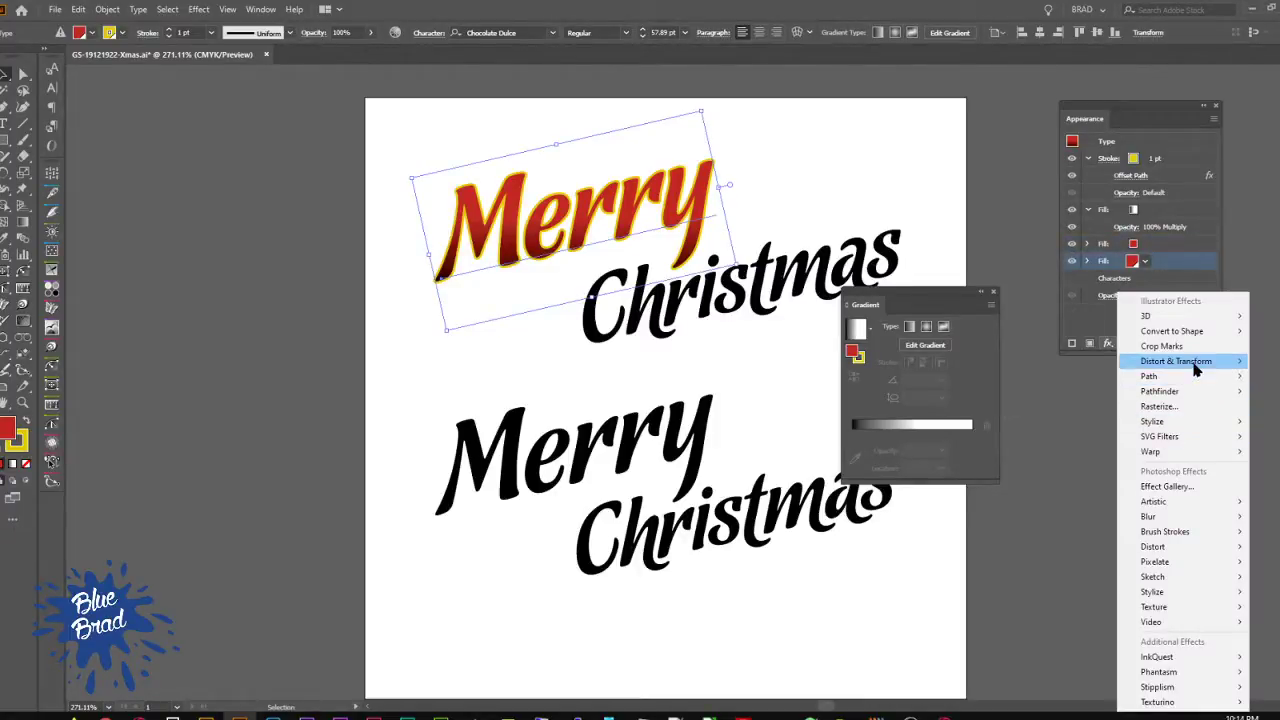
{"action": "mouse_move", "coordinate": [1196, 368]}
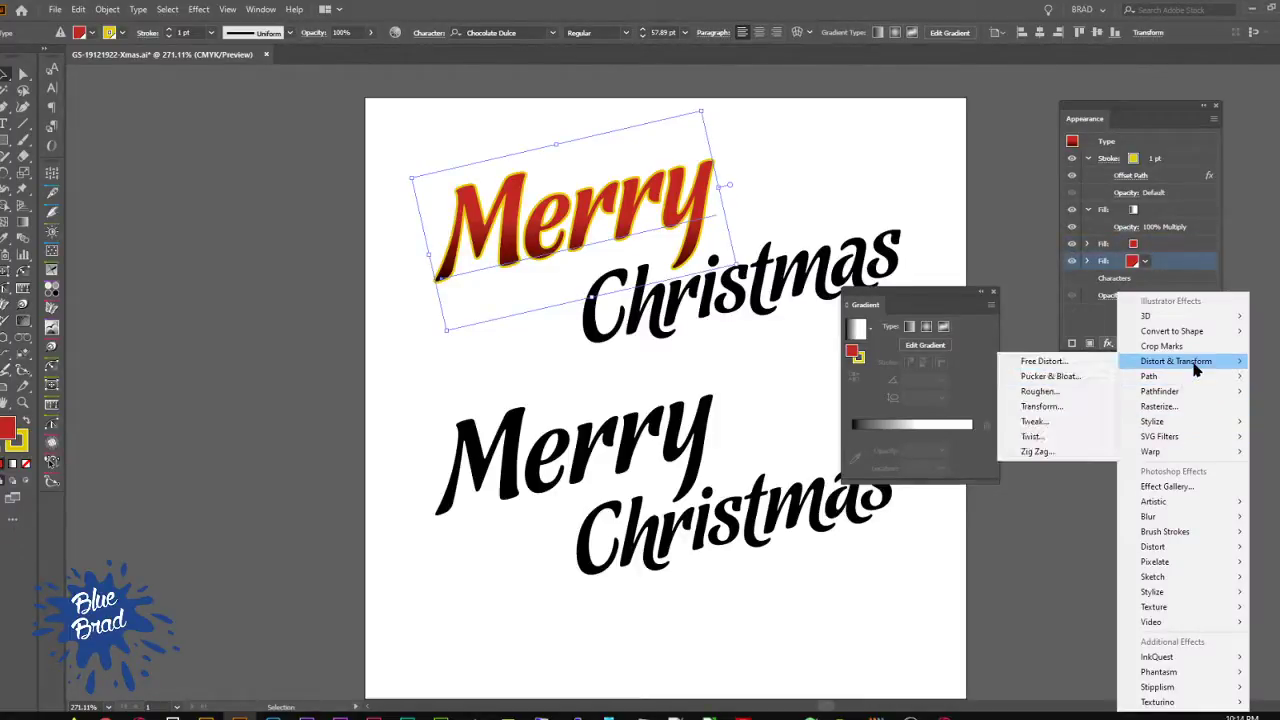
{"action": "left_click", "coordinate": [1075, 407]}
{"action": "left_click_drag", "start_coordinate": [115, 12], "coordinate": [340, 158]}
{"action": "left_click", "coordinate": [356, 476]}
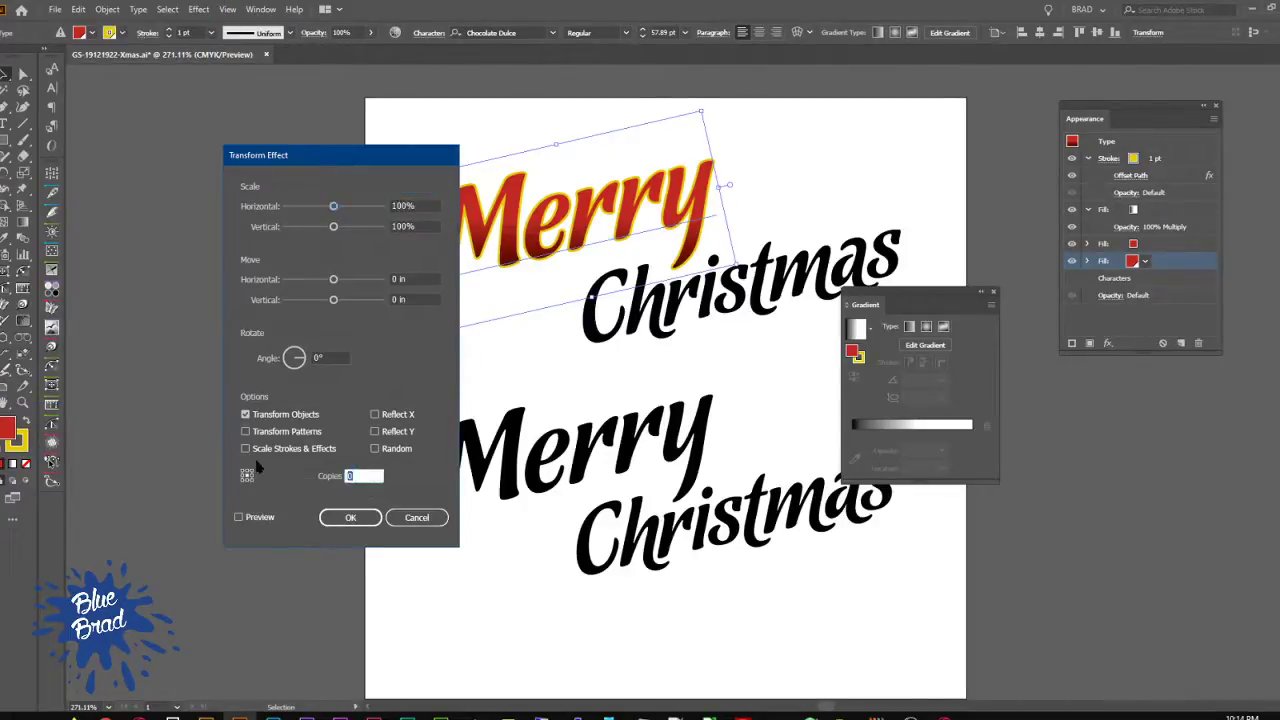
{"action": "type", "text": "20"}
Step: Set the Transform effect's horizontal and vertical moves to 0.5 pt each and preview the extrusion
{"action": "left_click", "coordinate": [415, 279]}
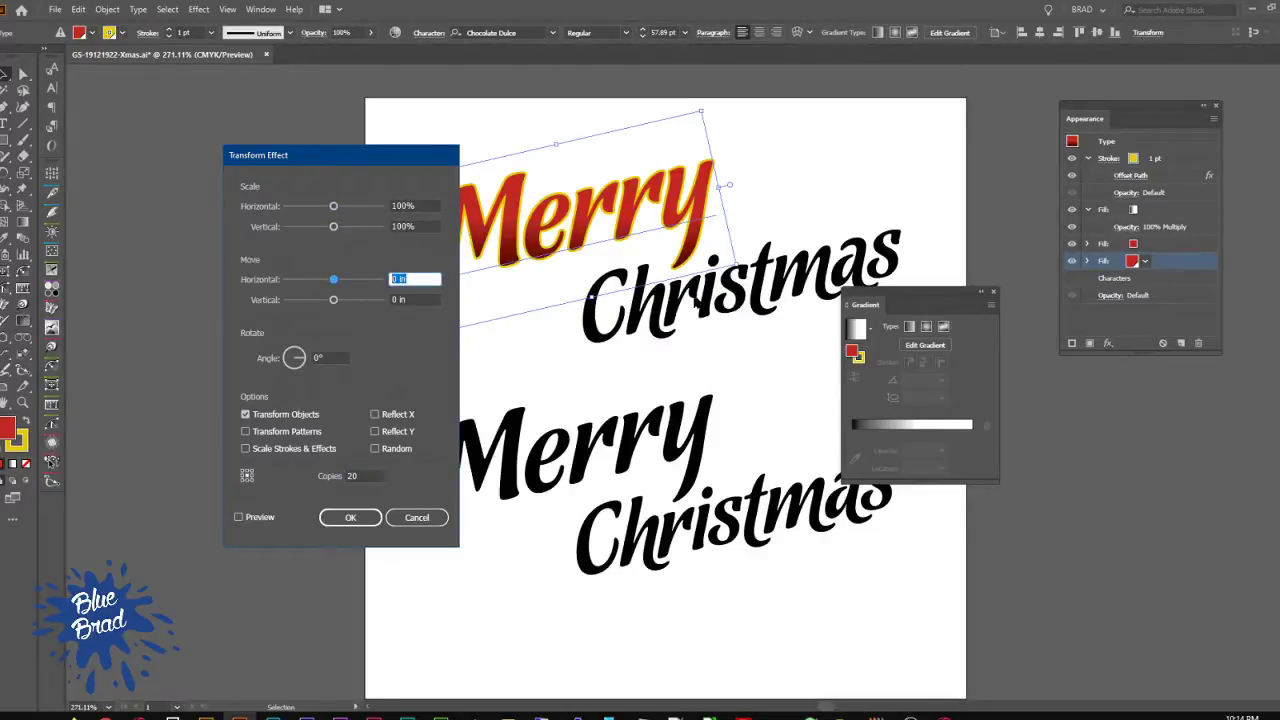
{"action": "type", "text": ".5pt"}
{"action": "key", "text": "Tab"}
{"action": "type", "text": ".5"}
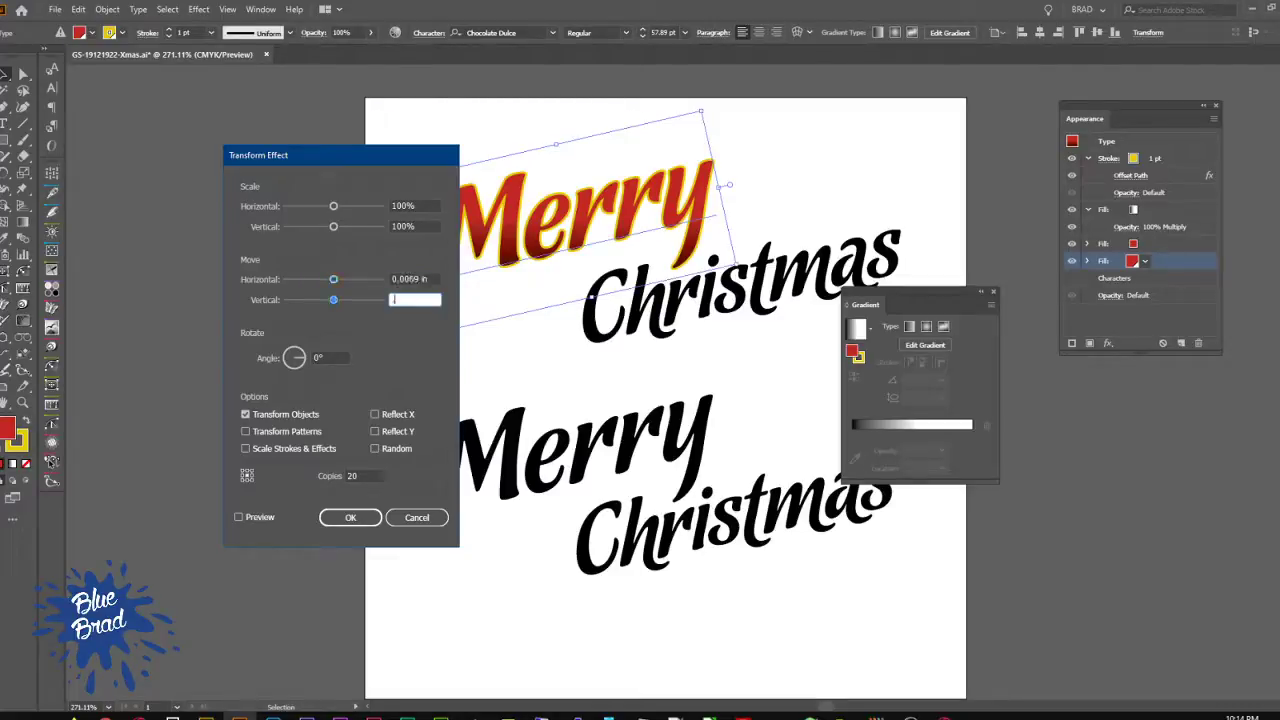
{"action": "type", "text": "pt"}
{"action": "left_click", "coordinate": [257, 521]}
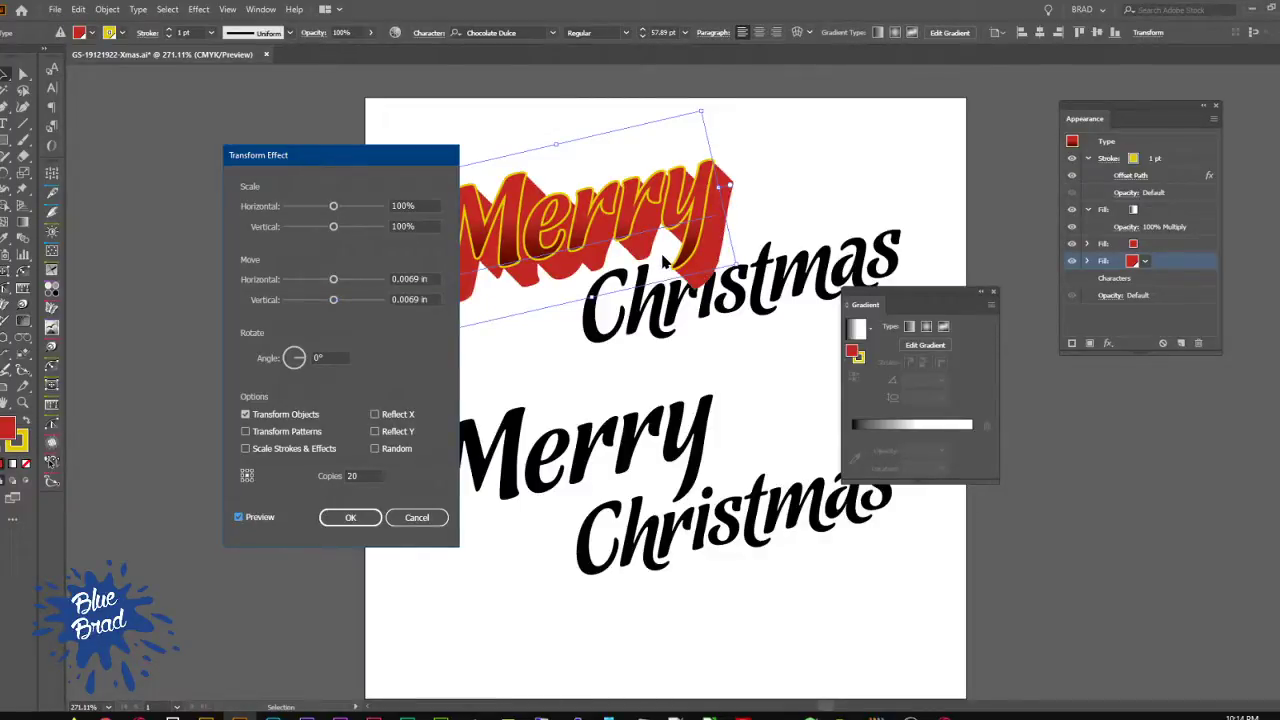
Step: Reduce the Transform effect's number of copies to 3
{"action": "left_click", "coordinate": [413, 280]}
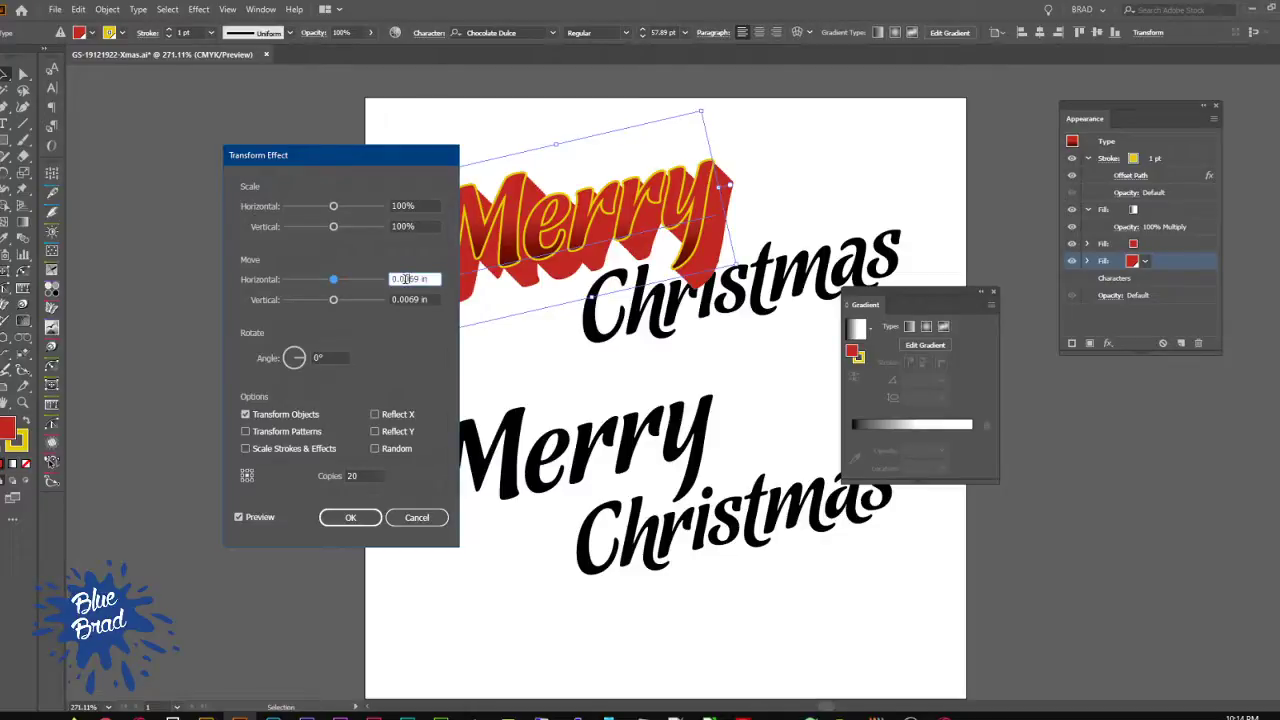
{"action": "double_click", "coordinate": [366, 476]}
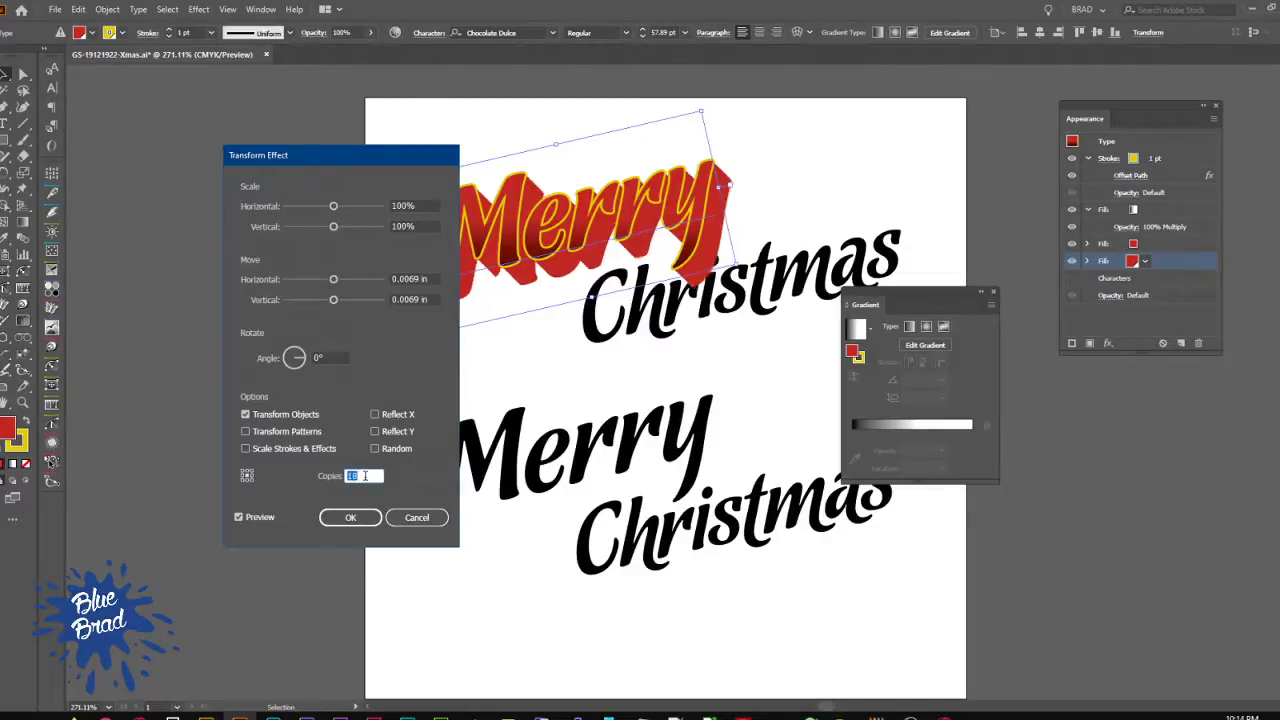
{"action": "key", "text": "Down"}
{"action": "key", "text": "Down"}
{"action": "key", "text": "Down"}
{"action": "key", "text": "Down"}
{"action": "key", "text": "Down"}
{"action": "key", "text": "Down"}
{"action": "key", "text": "Down"}
{"action": "key", "text": "Down"}
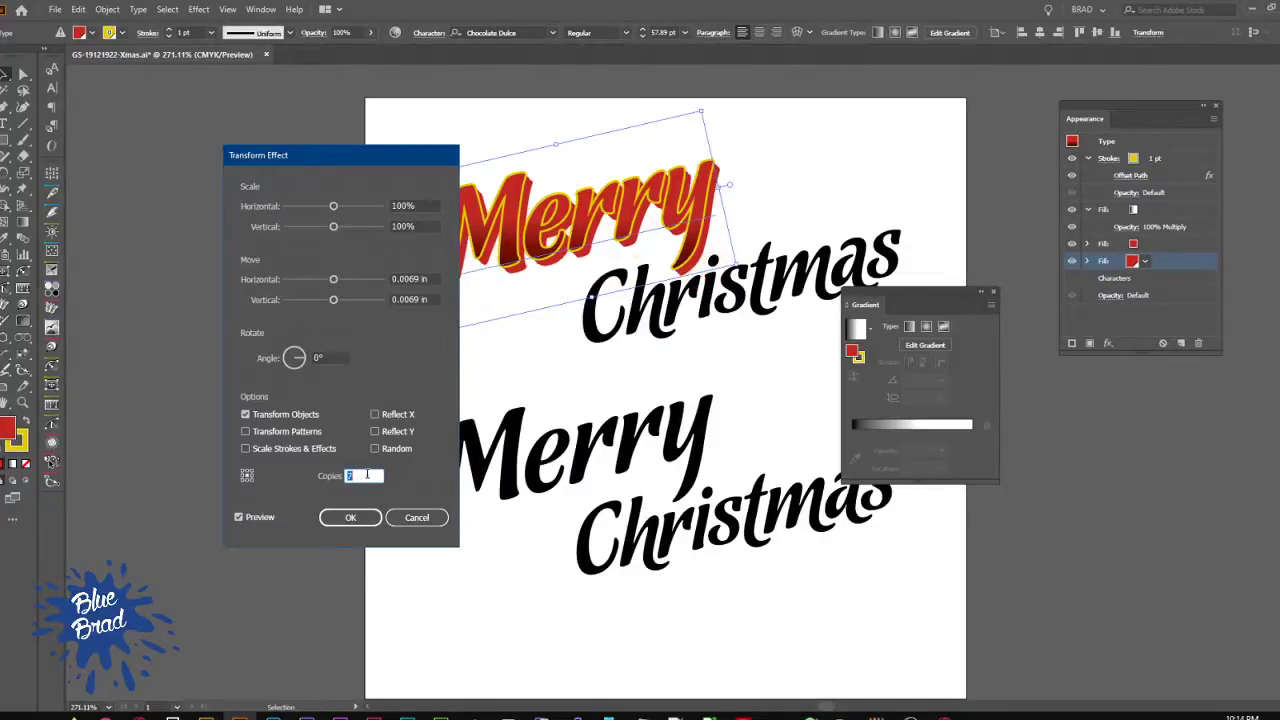
{"action": "key", "text": "Down"}
{"action": "key", "text": "Down"}
{"action": "key", "text": "Down"}
{"action": "key", "text": "Down"}
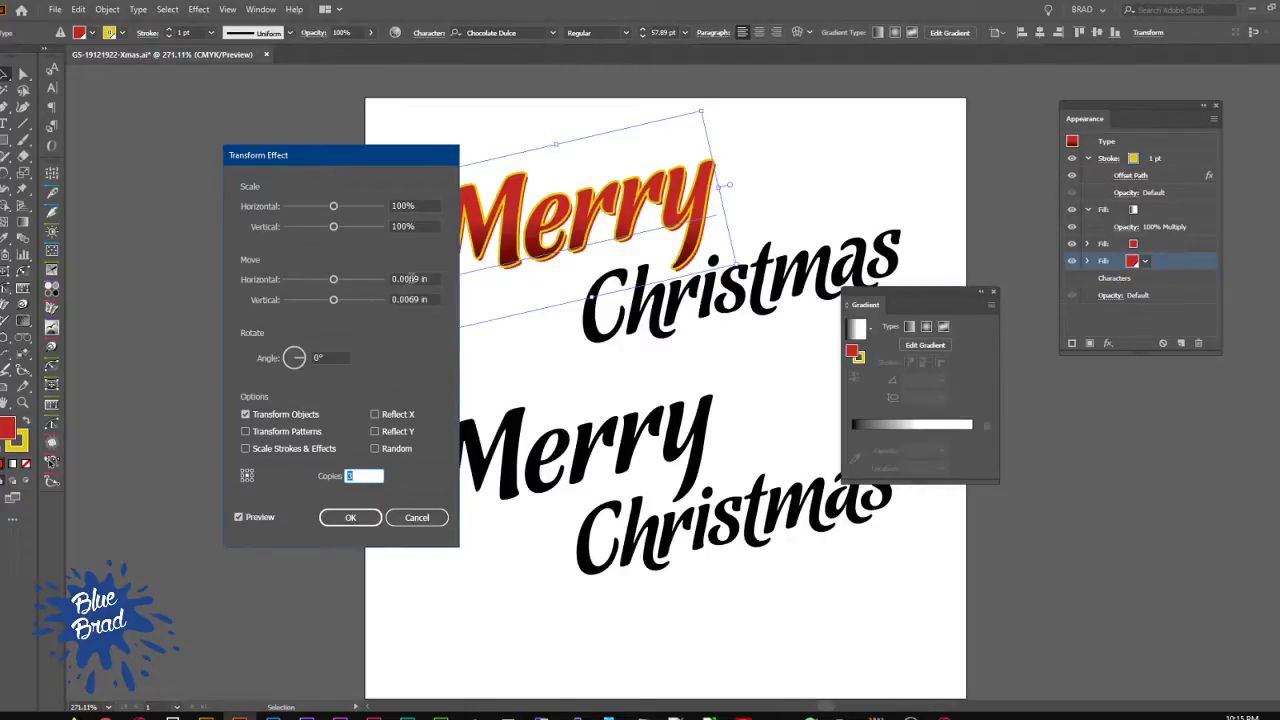
Step: Set the Transform effect's horizontal move to 0.0049 in, adjust its vertical move, and apply the effect to the lowest red fill
{"action": "left_click", "coordinate": [411, 278]}
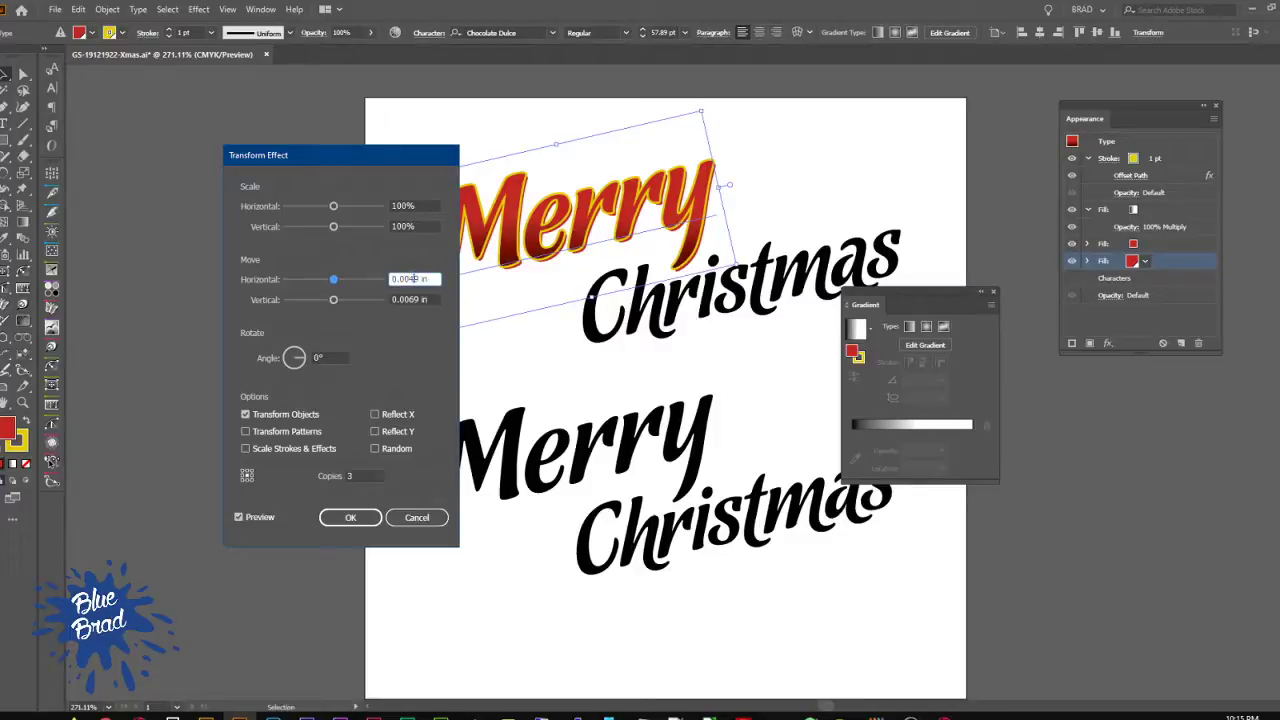
{"action": "left_click", "coordinate": [435, 294]}
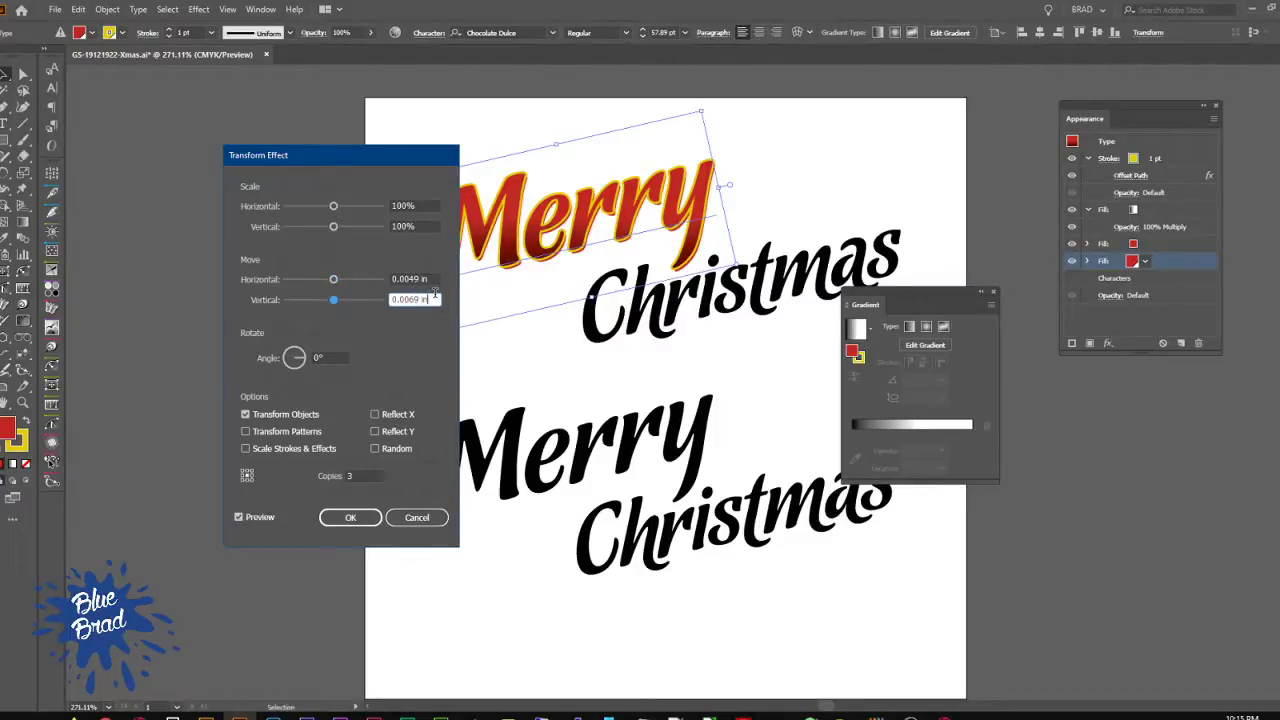
{"action": "left_click", "coordinate": [371, 517]}
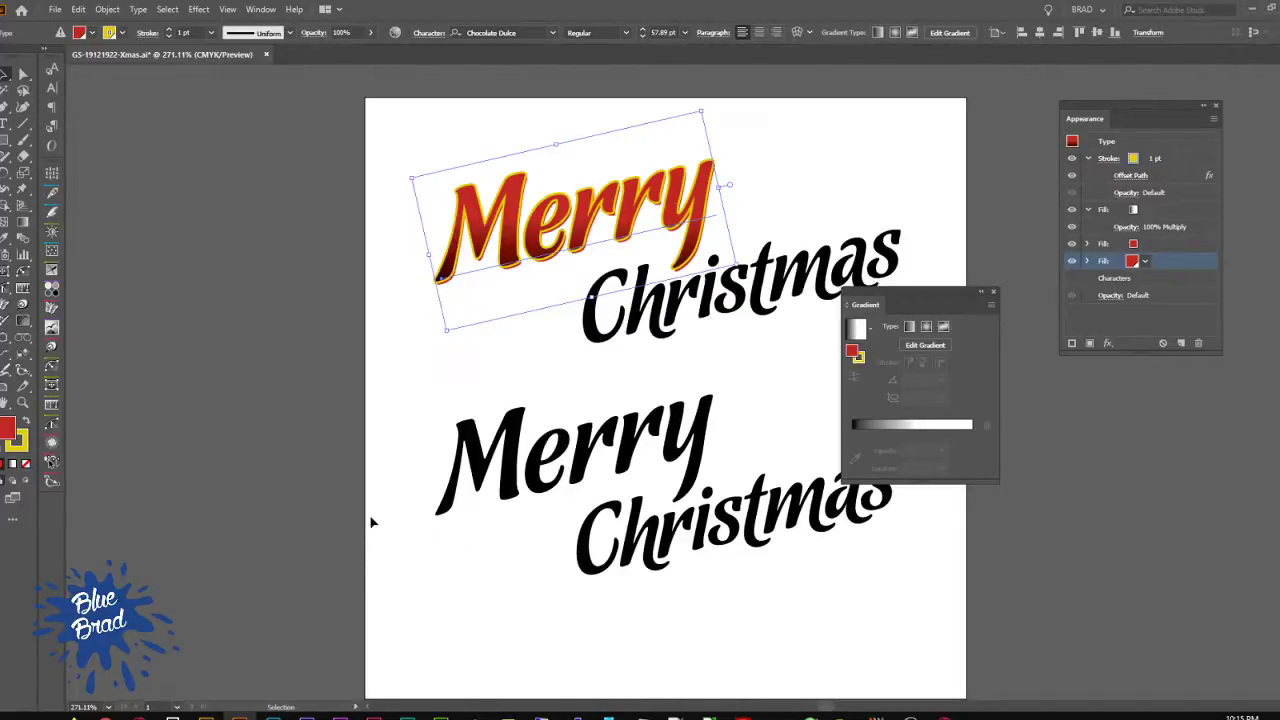
Step: Duplicate the upper Merry's golden stroke and recolour the lower of the two strokes white
{"action": "left_click", "coordinate": [1176, 162]}
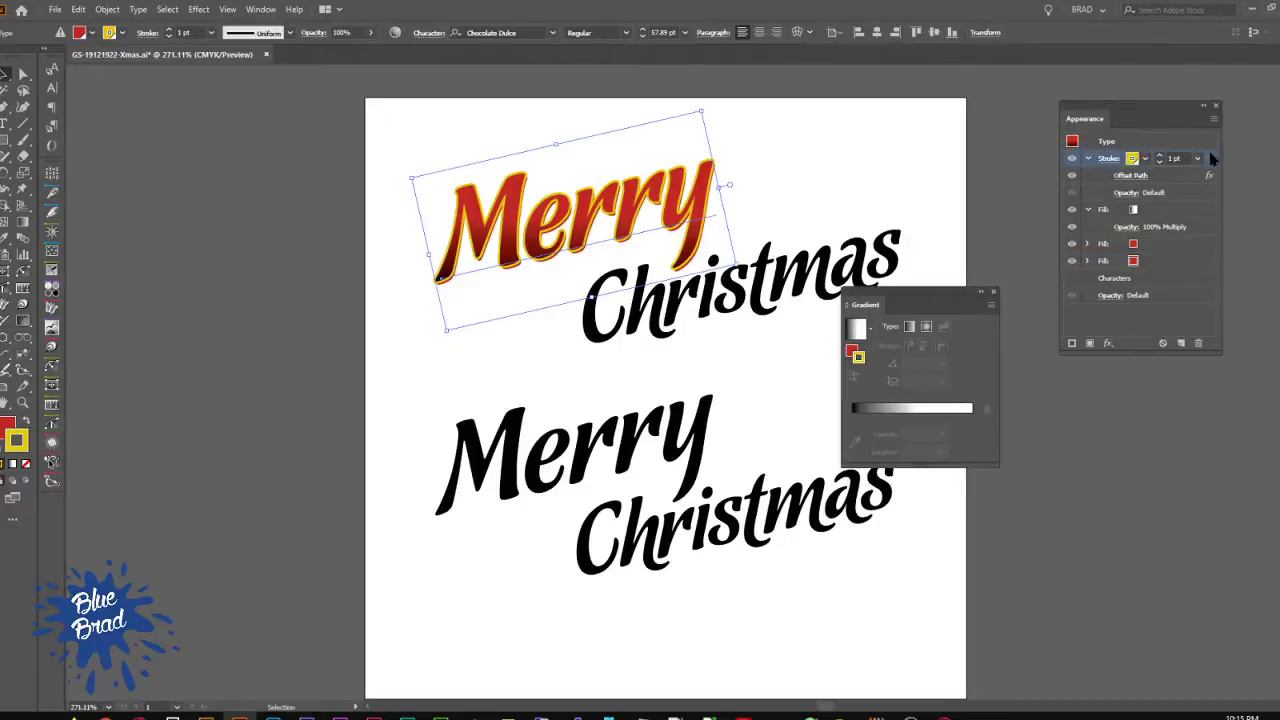
{"action": "left_click", "coordinate": [1181, 343]}
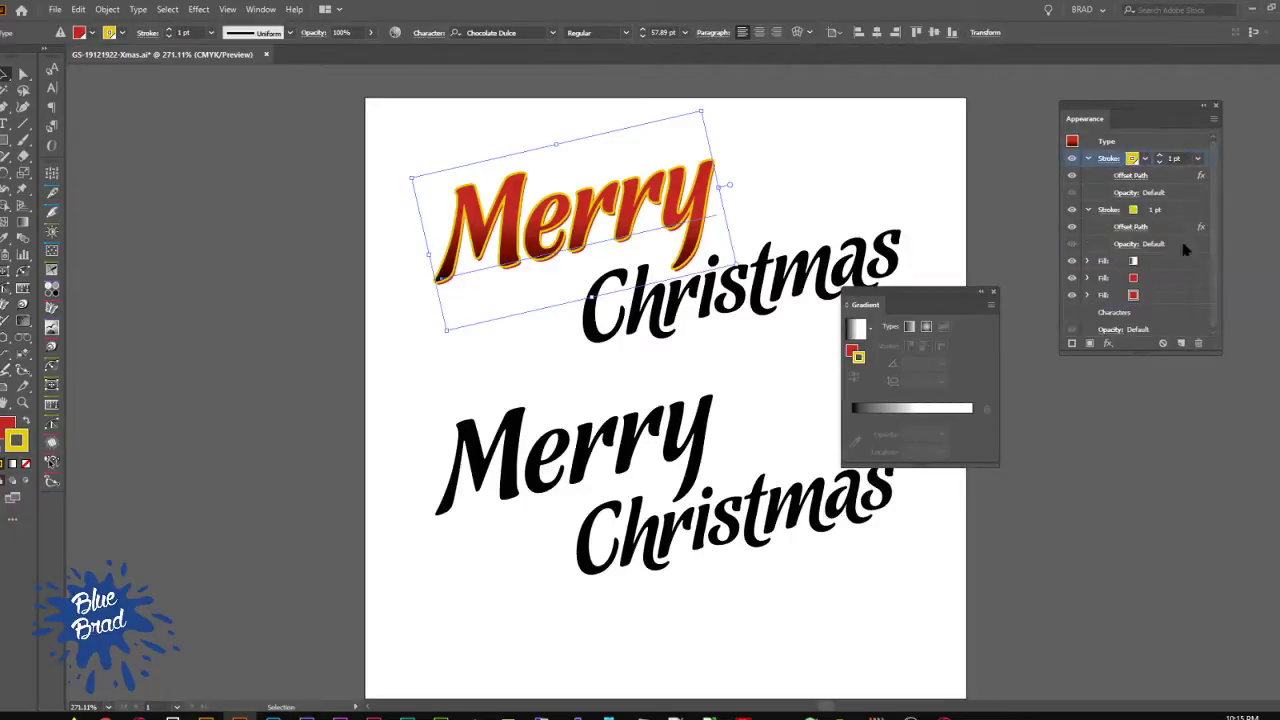
{"action": "left_click", "coordinate": [1165, 211]}
{"action": "left_click", "coordinate": [1132, 210]}
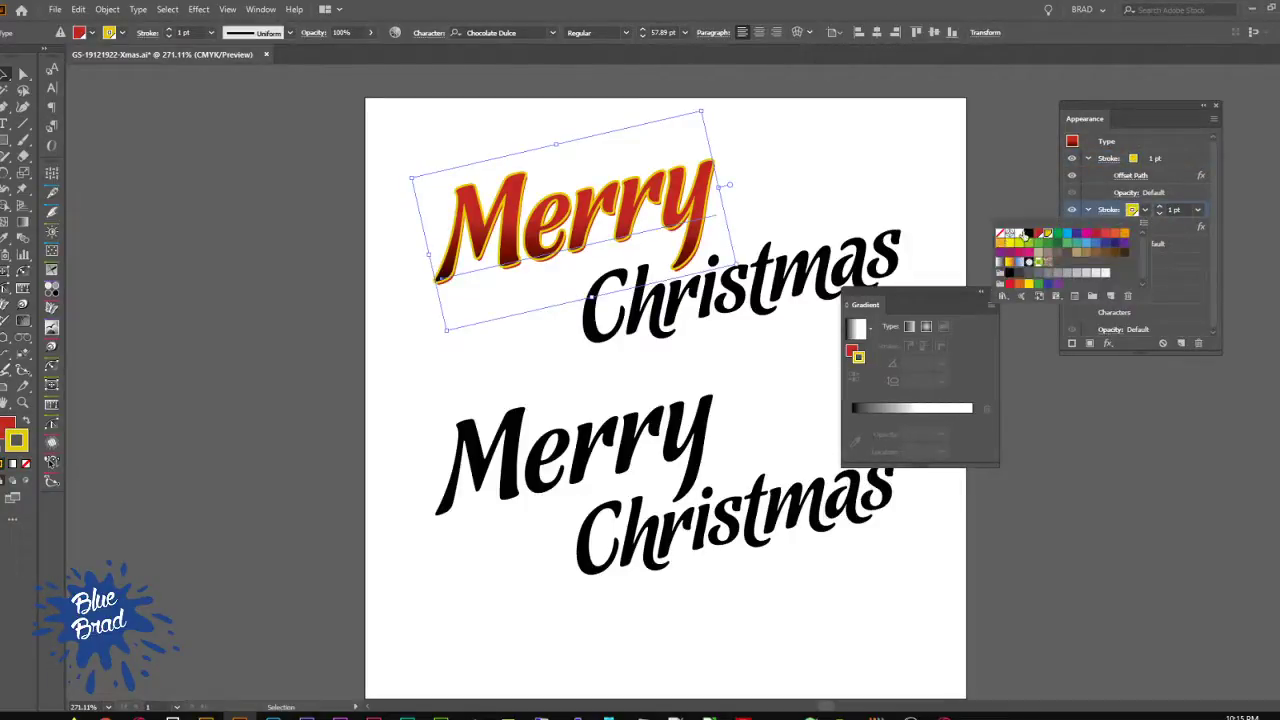
{"action": "left_click", "coordinate": [1203, 209]}
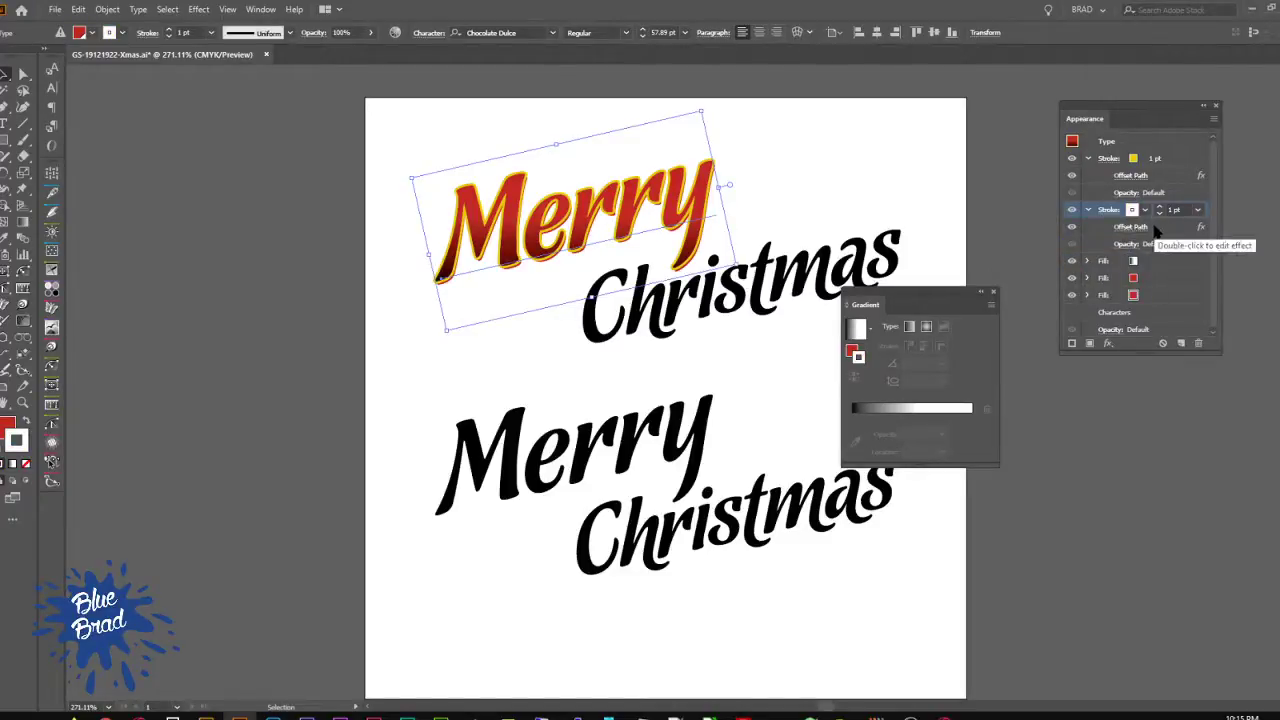
Step: Add a Transform effect to the white stroke with a vertical move of -0.001 in
{"action": "left_click", "coordinate": [1108, 343]}
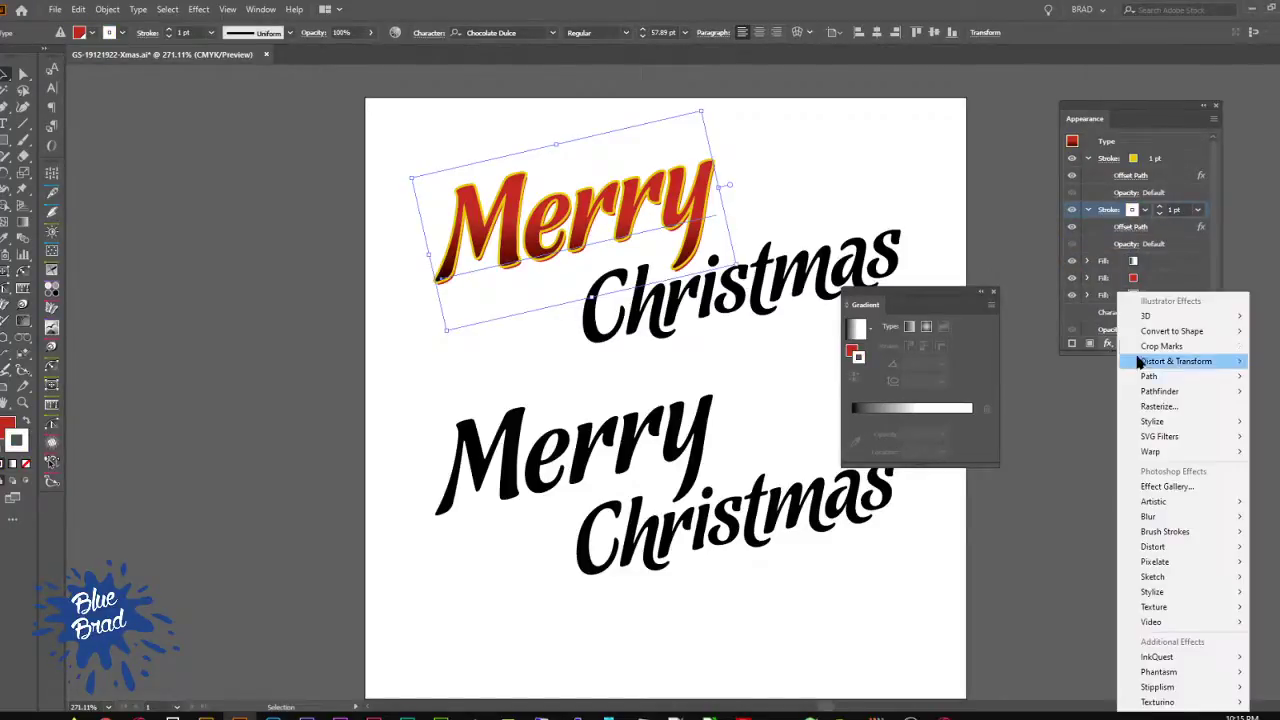
{"action": "mouse_move", "coordinate": [1203, 371]}
{"action": "left_click", "coordinate": [1062, 406]}
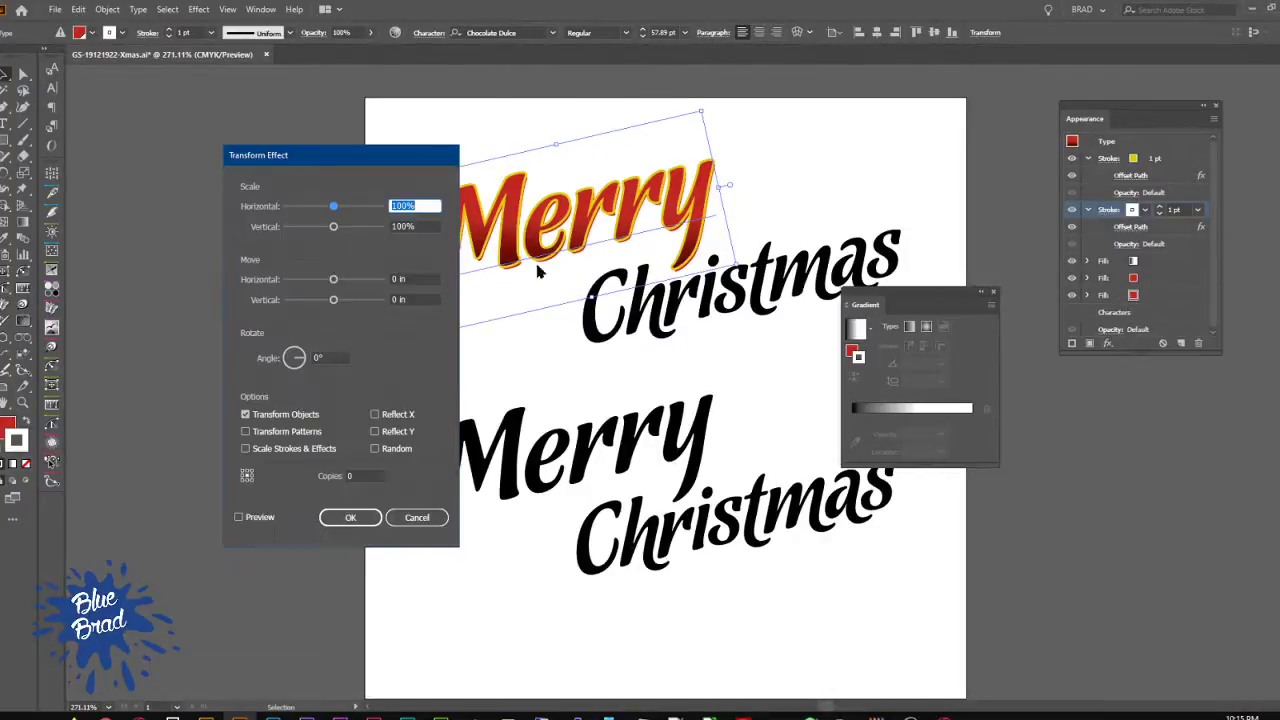
{"action": "left_click", "coordinate": [428, 276]}
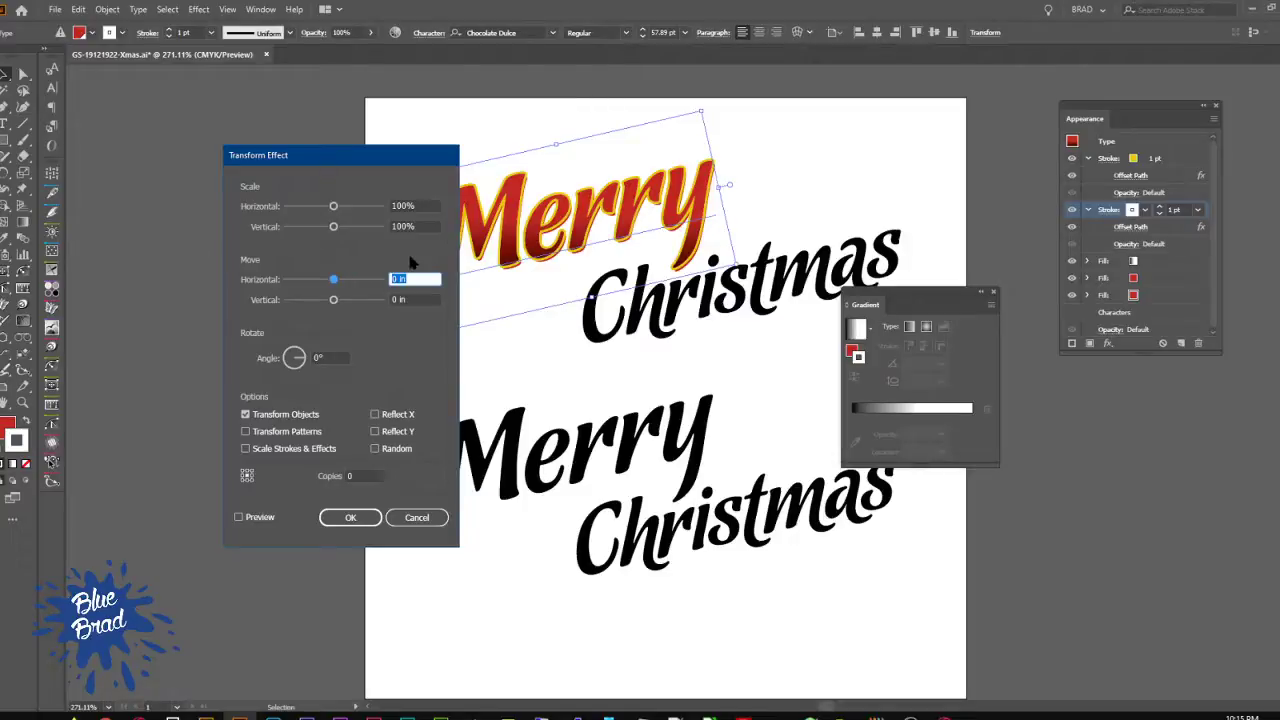
{"action": "type", "text": "-.00001"}
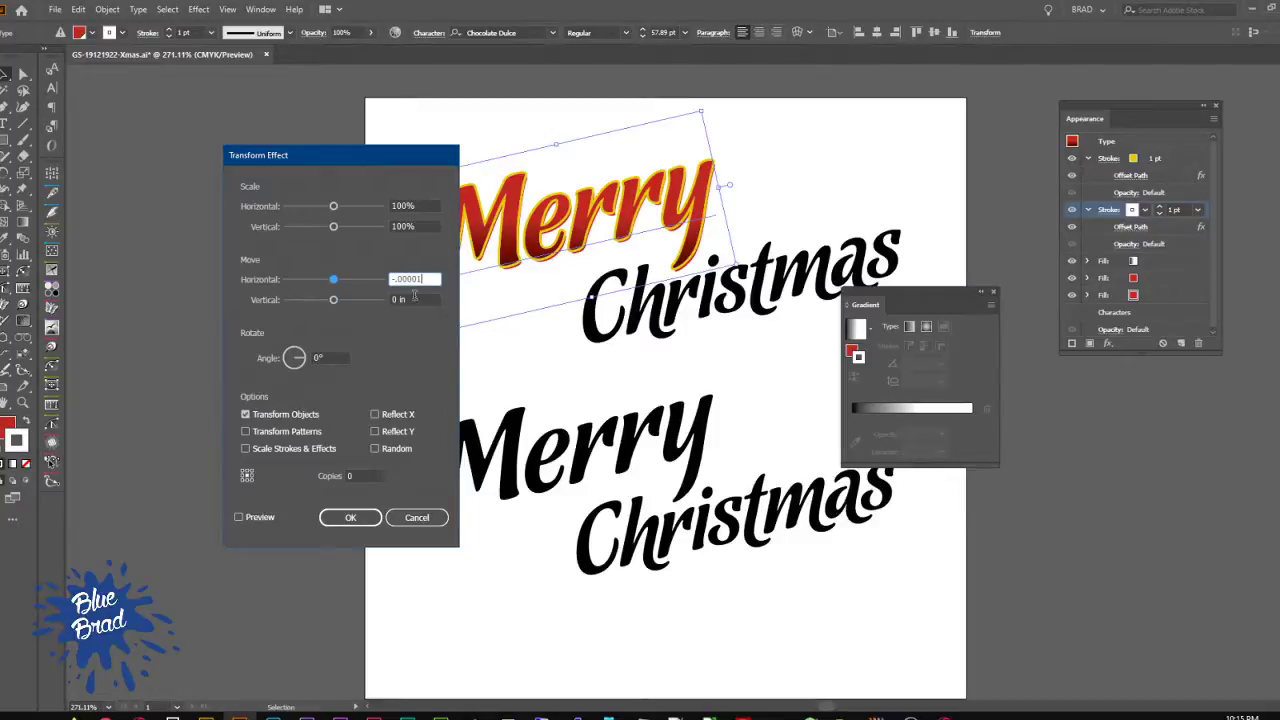
{"action": "key", "text": "Tab"}
{"action": "type", "text": "-"}
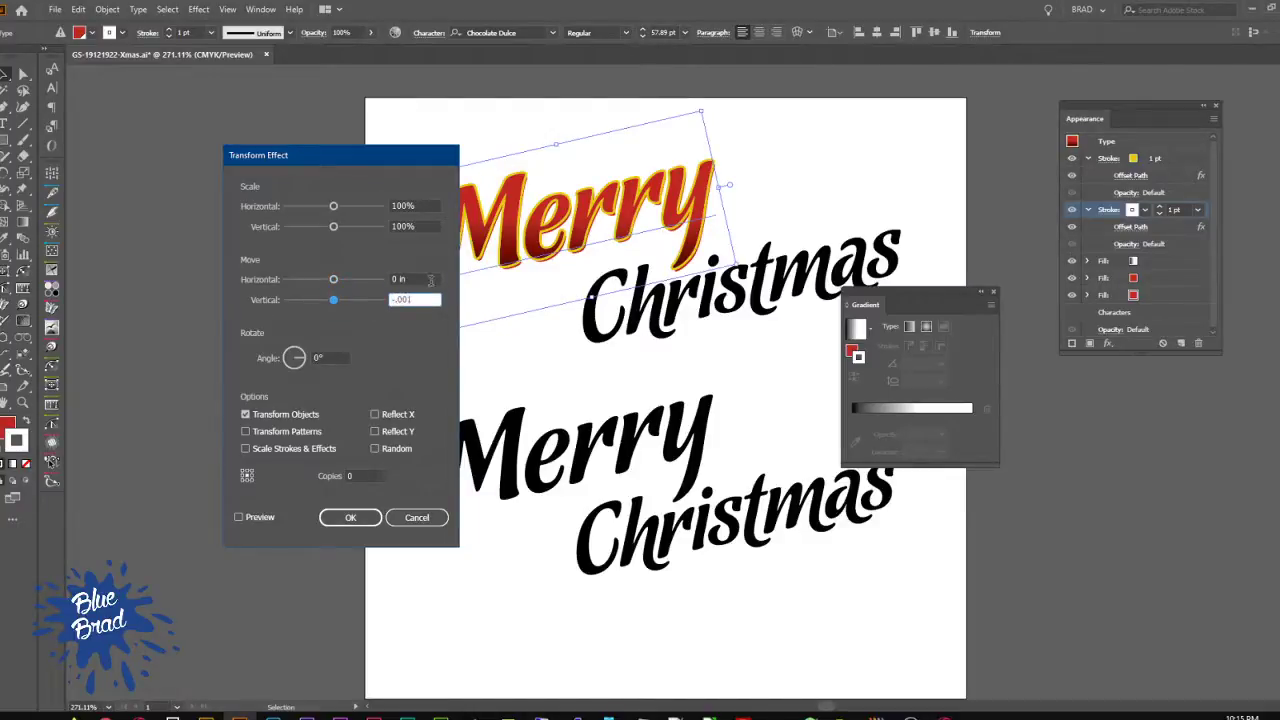
Step: Set the white stroke's horizontal Transform move to -0.001 in, preview it and apply the effect
{"action": "left_click_drag", "start_coordinate": [428, 280], "coordinate": [273, 276]}
{"action": "type", "text": "-"}
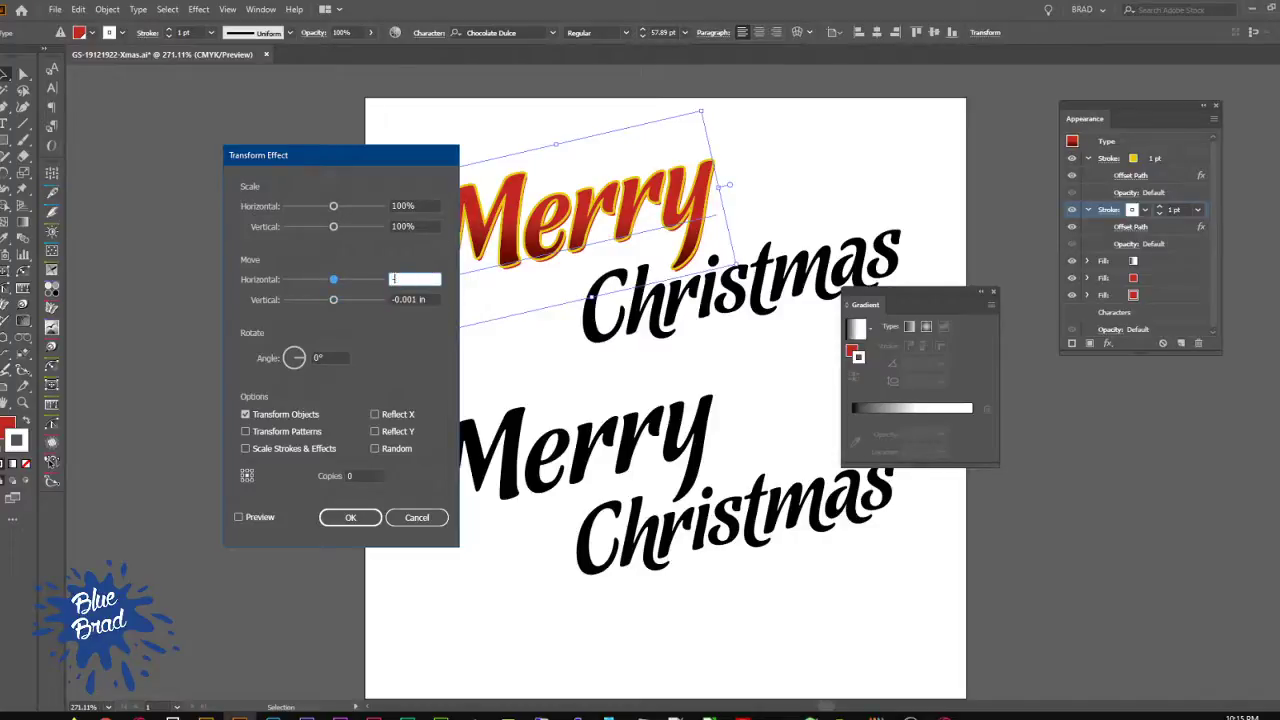
{"action": "type", "text": "0.001"}
{"action": "left_click", "coordinate": [431, 226]}
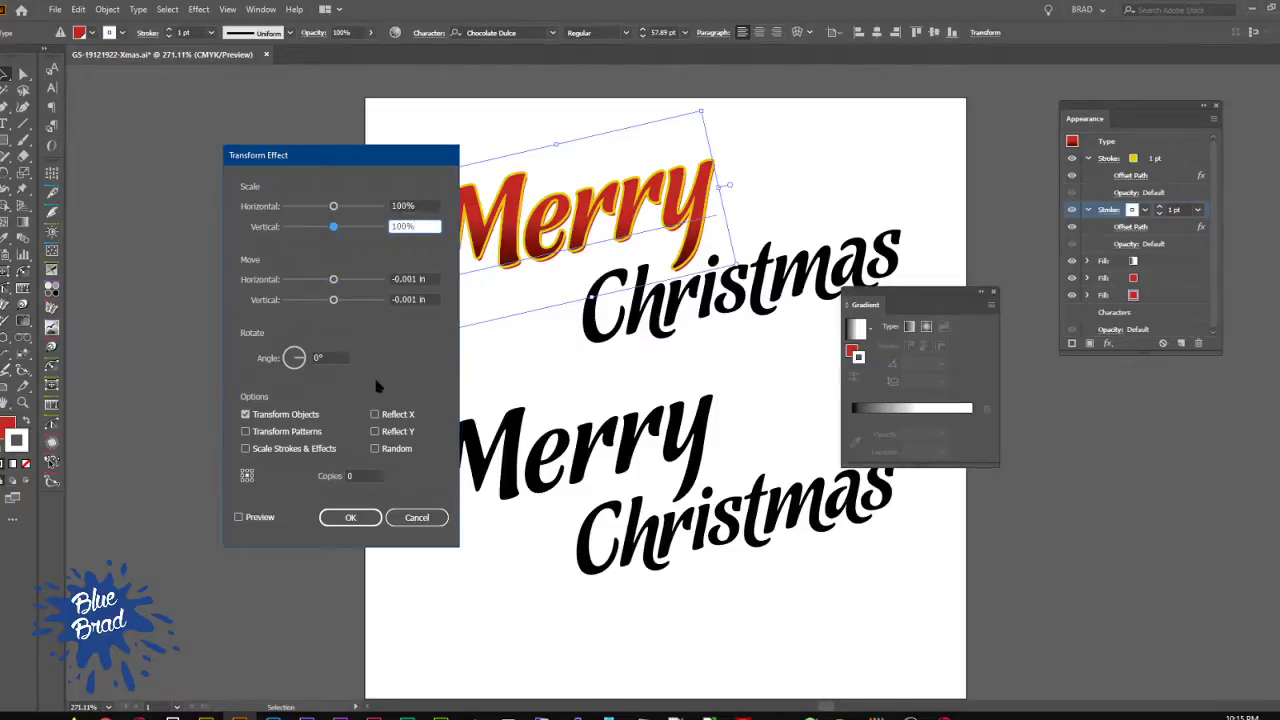
{"action": "left_click", "coordinate": [262, 525]}
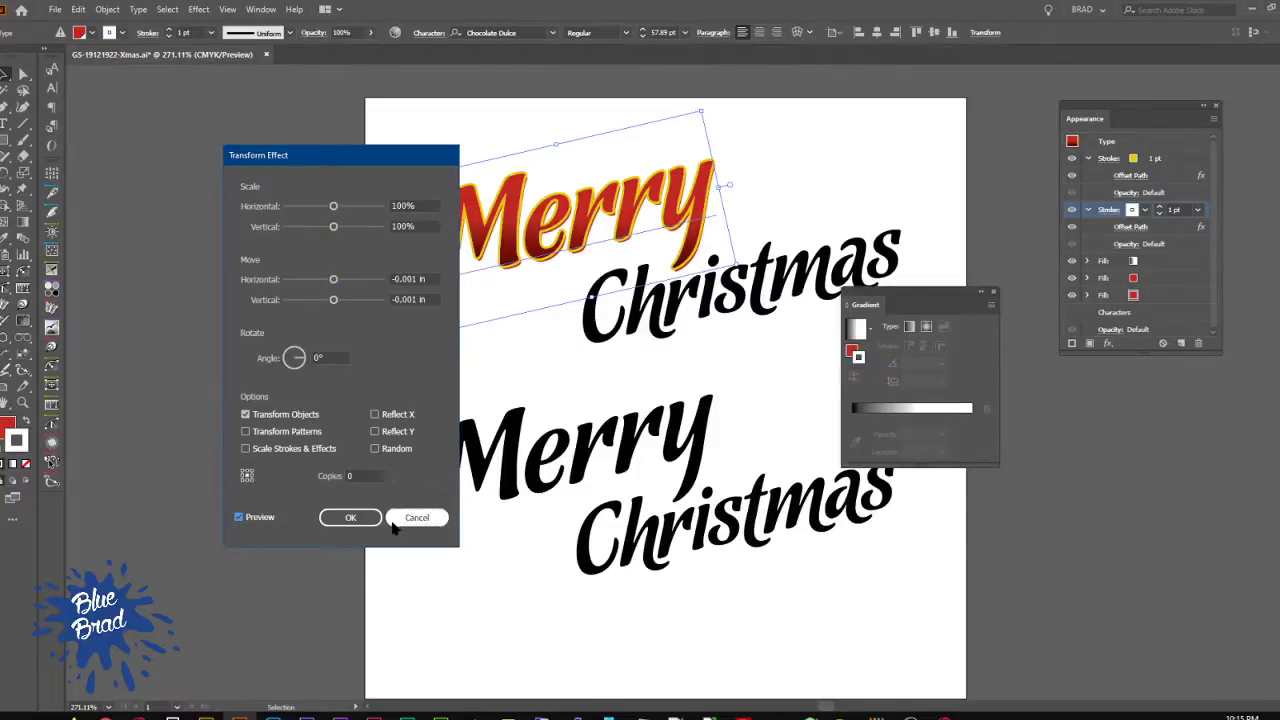
{"action": "left_click", "coordinate": [350, 517]}
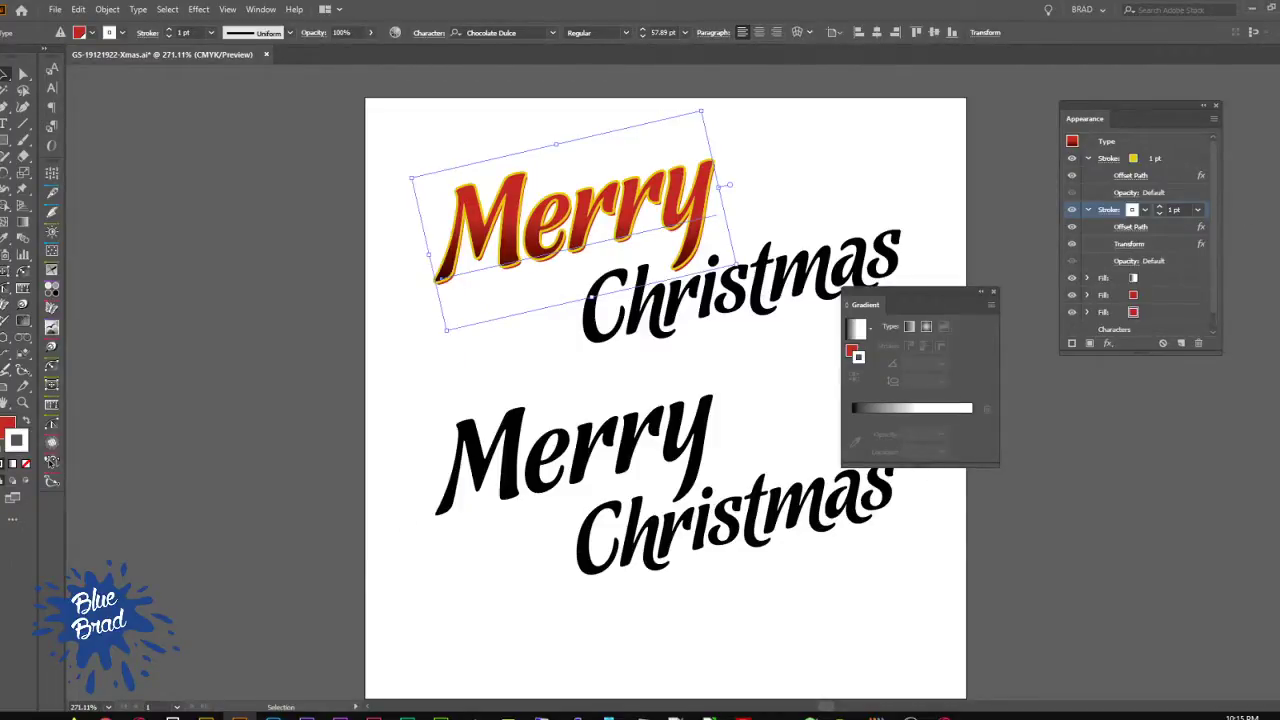
Step: Give the upper Merry's golden stroke round corner joins and deselect the lettering
{"action": "left_click", "coordinate": [1109, 211]}
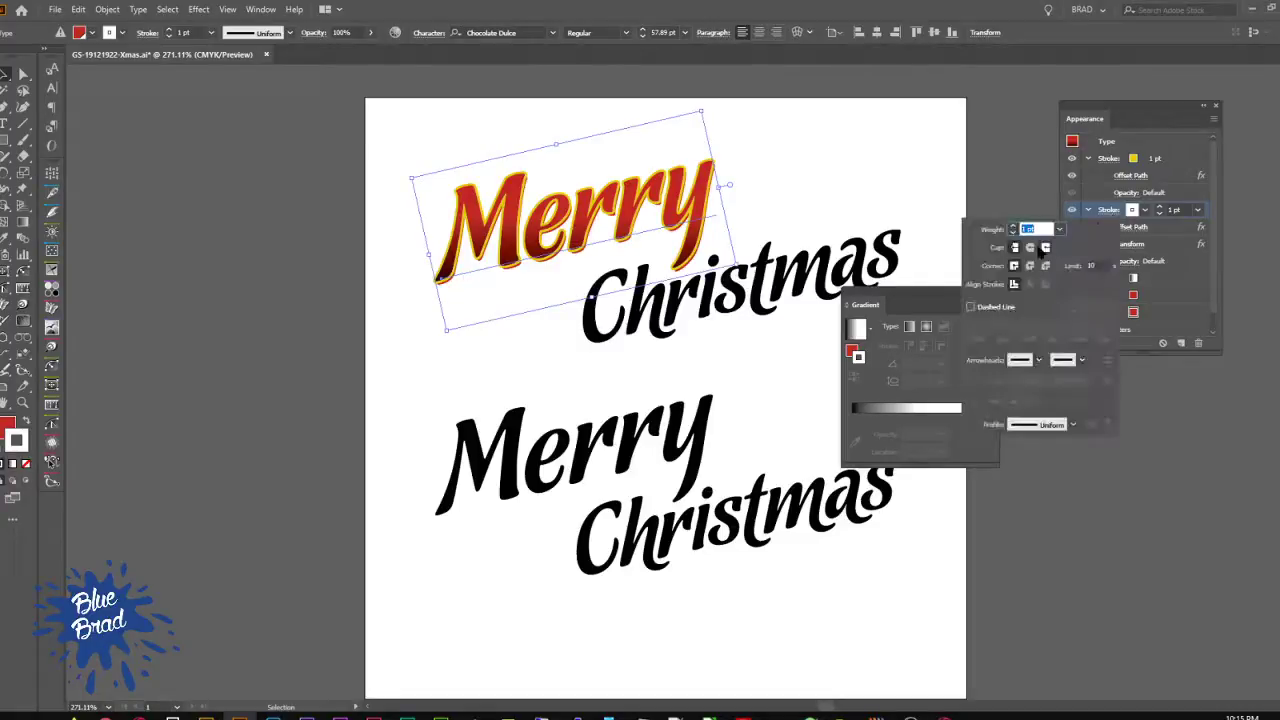
{"action": "left_click", "coordinate": [1127, 158]}
{"action": "left_click", "coordinate": [1110, 158]}
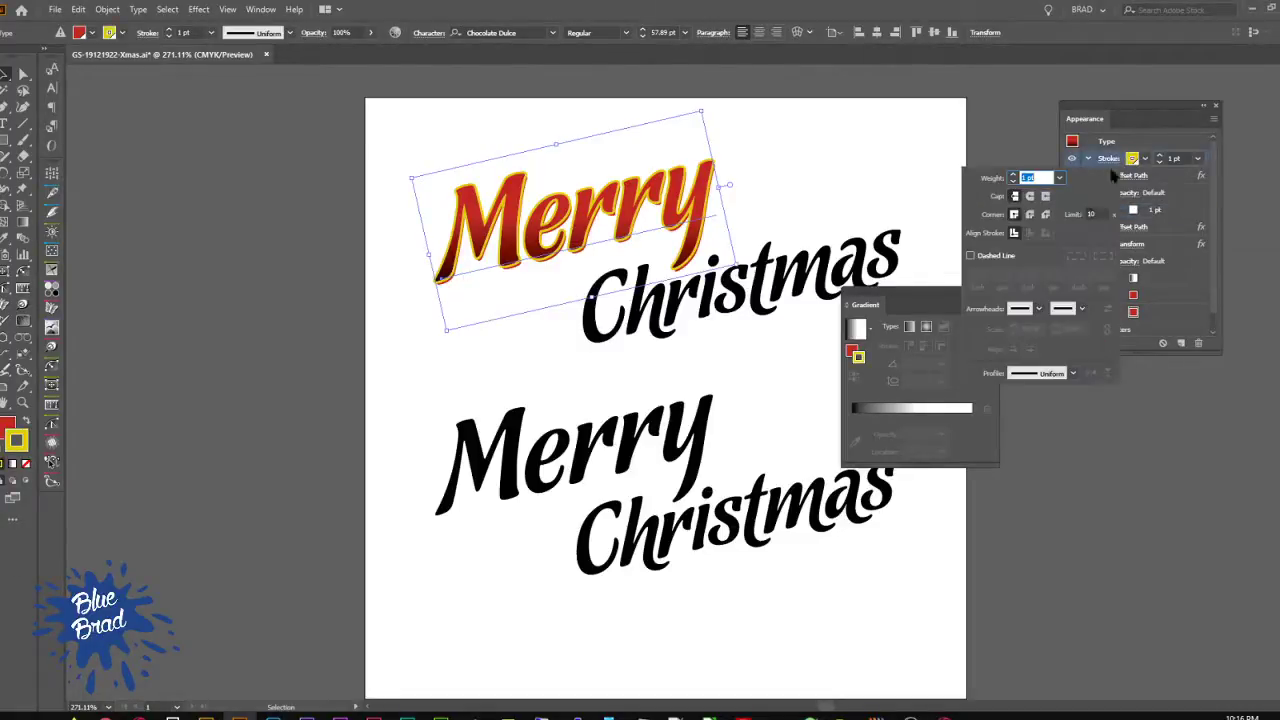
{"action": "left_click", "coordinate": [1034, 214]}
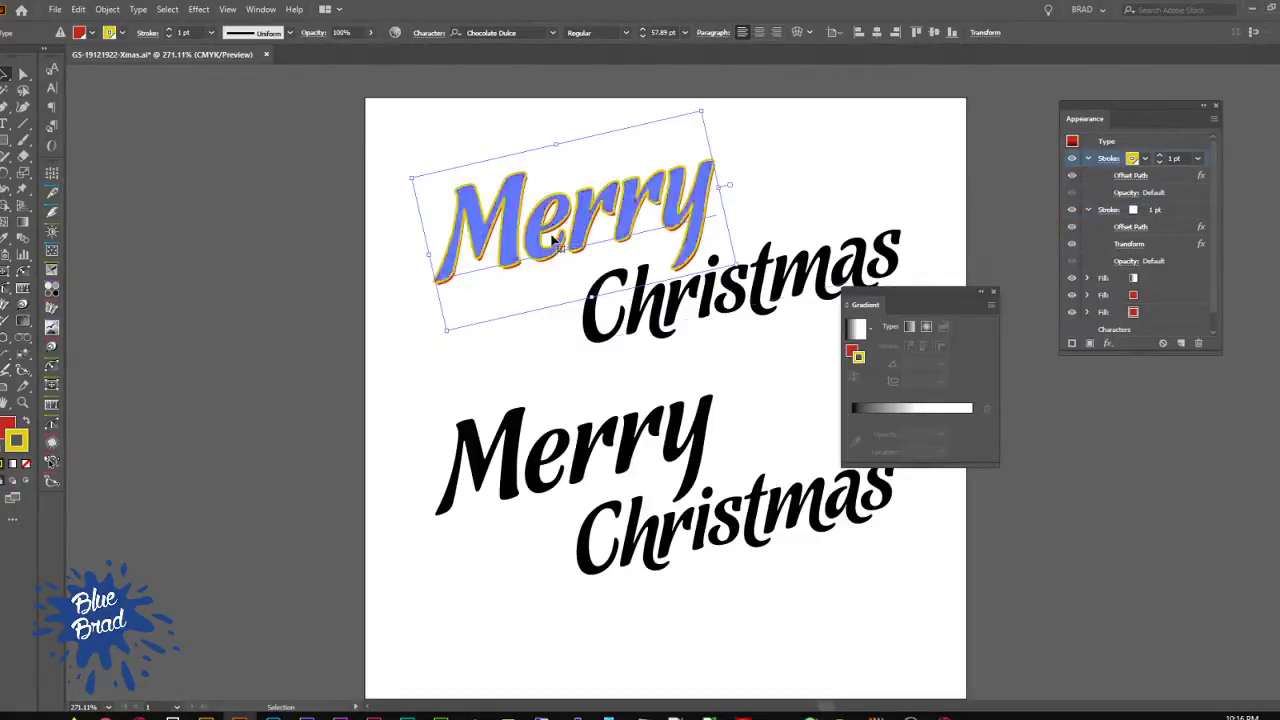
{"action": "left_click", "coordinate": [824, 179]}
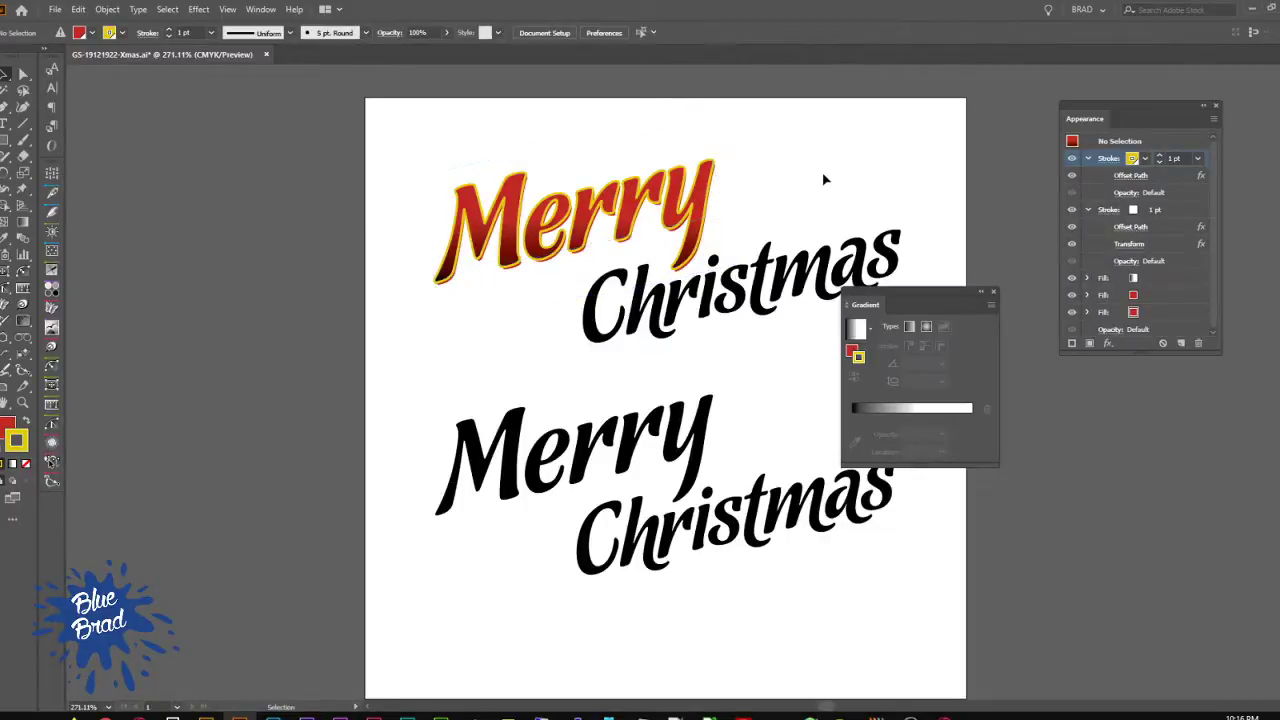
Step: Inspect the upper Merry's edges up close and select only its type object, separately from the rest of its group
{"action": "key", "text": "z"}
{"action": "left_click_drag", "start_coordinate": [408, 140], "coordinate": [612, 272]}
{"action": "left_click_drag", "start_coordinate": [716, 410], "coordinate": [374, 266]}
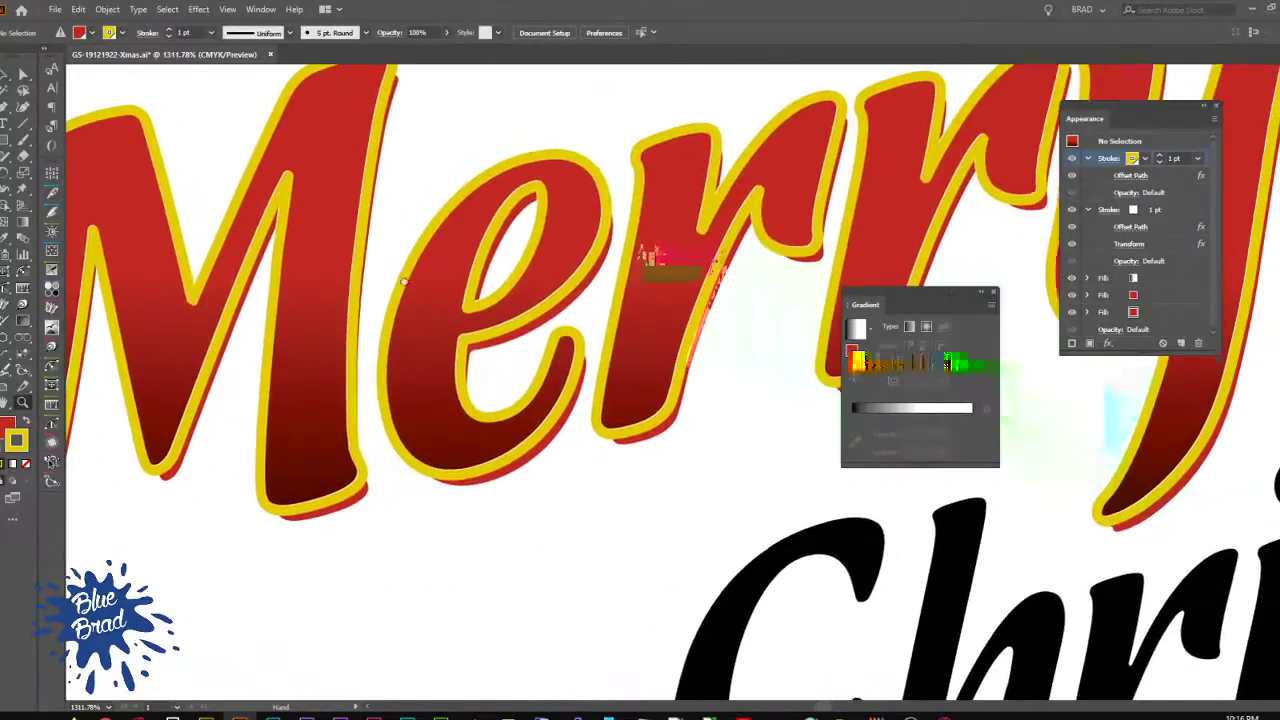
{"action": "key", "text": "v"}
{"action": "left_click", "coordinate": [578, 229]}
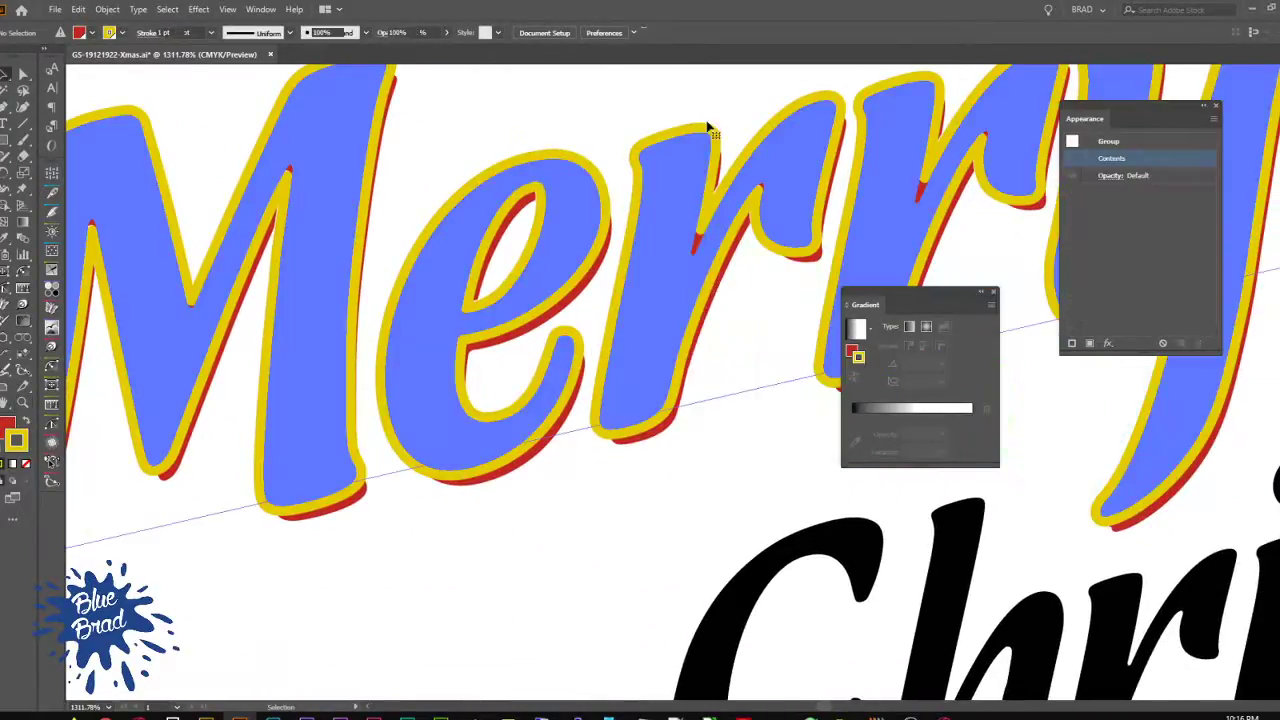
{"action": "key", "text": "ctrl+minus"}
{"action": "left_click_drag", "start_coordinate": [608, 239], "coordinate": [371, 200]}
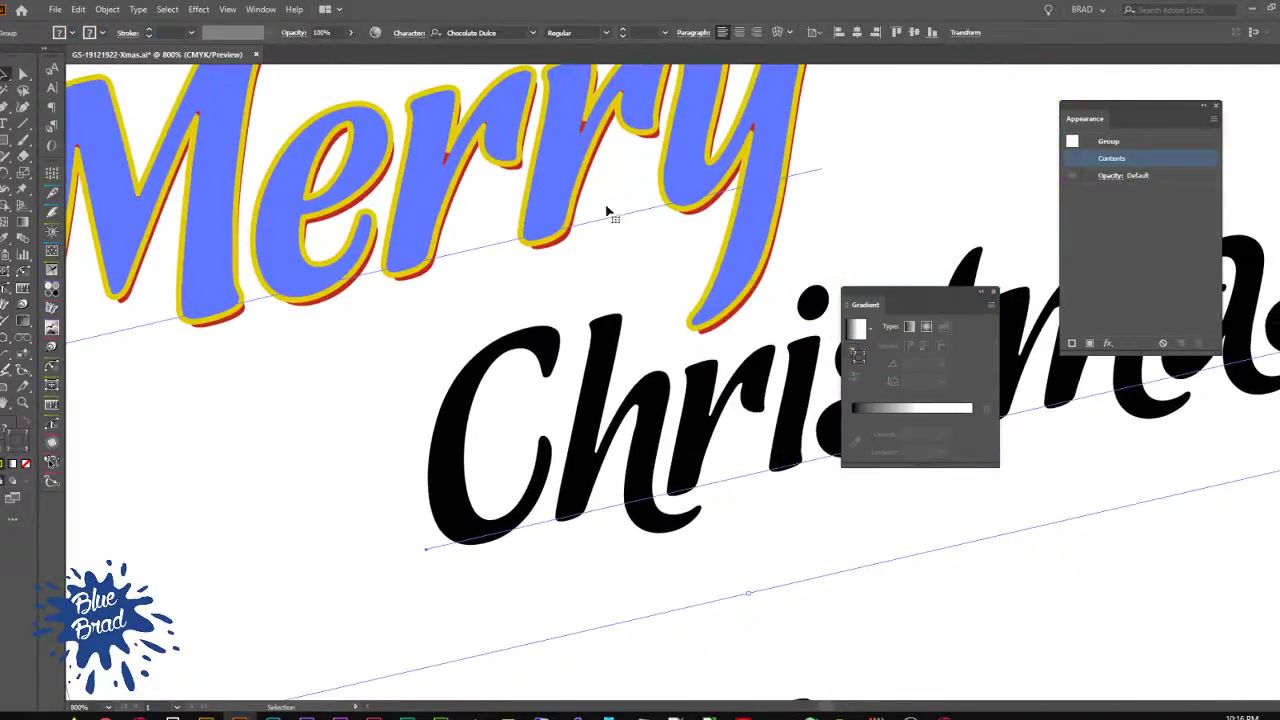
{"action": "left_click", "coordinate": [818, 636]}
{"action": "key", "text": "a"}
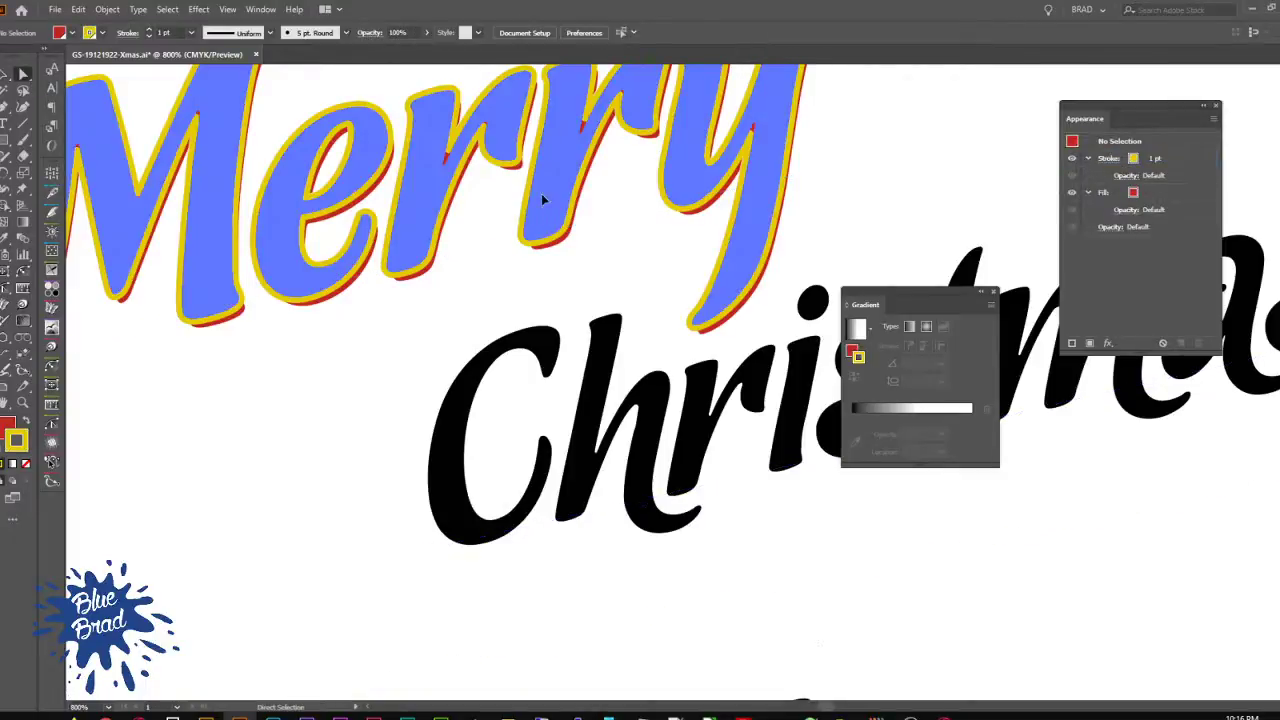
{"action": "left_click", "coordinate": [541, 193]}
{"action": "left_click", "coordinate": [6, 74]}
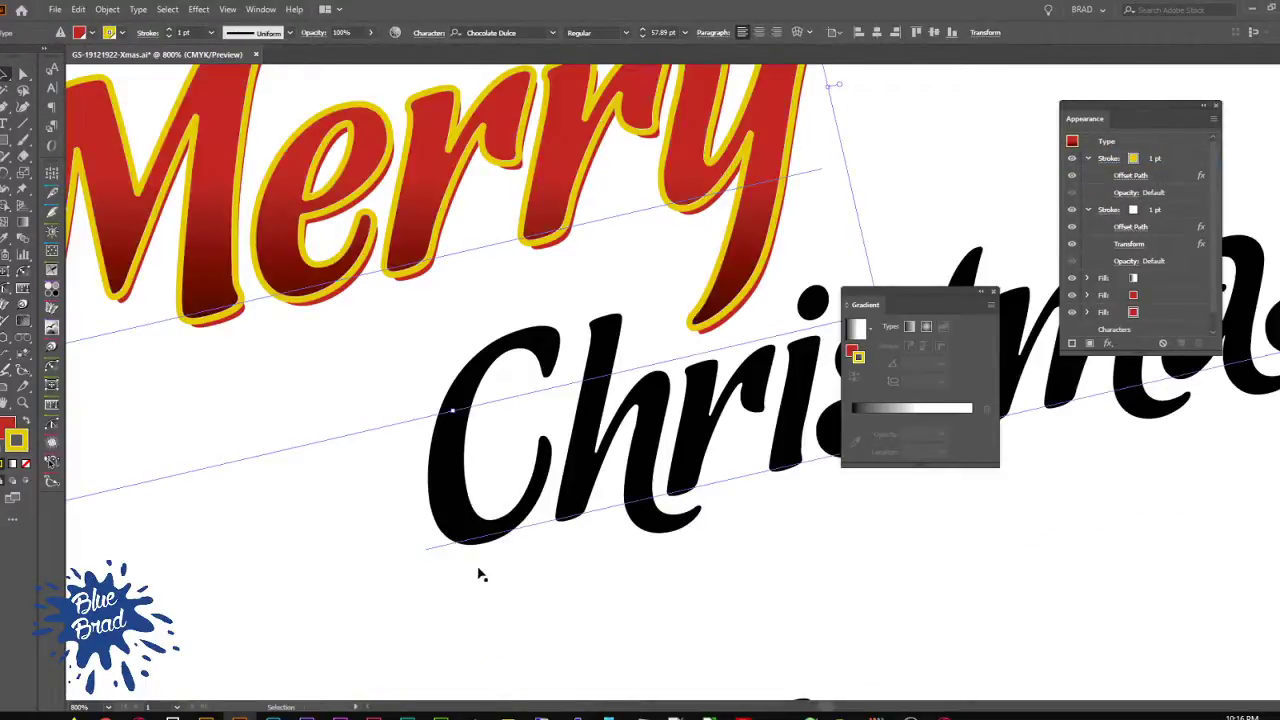
Step: Set the white stroke's horizontal and vertical Transform moves to -0.0051 in each and preview the offset
{"action": "left_click", "coordinate": [1130, 244]}
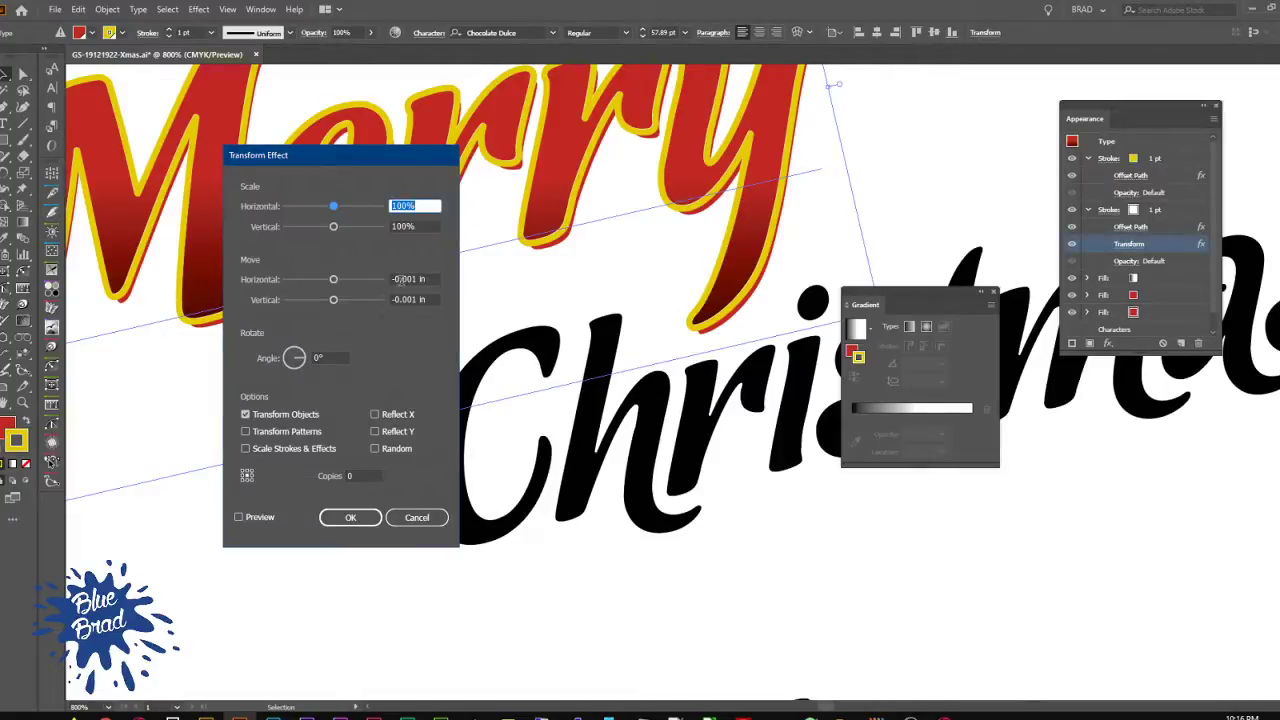
{"action": "left_click", "coordinate": [419, 279]}
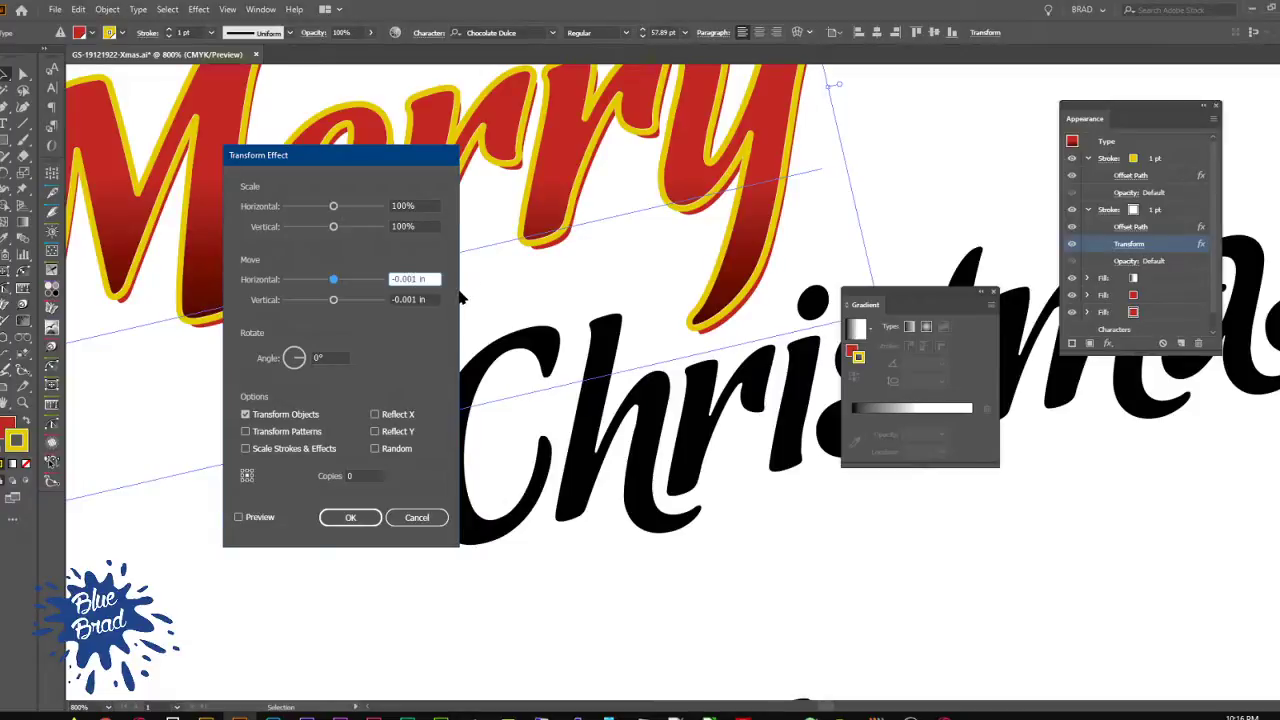
{"action": "type", "text": "5"}
{"action": "left_click", "coordinate": [412, 299]}
{"action": "type", "text": "51"}
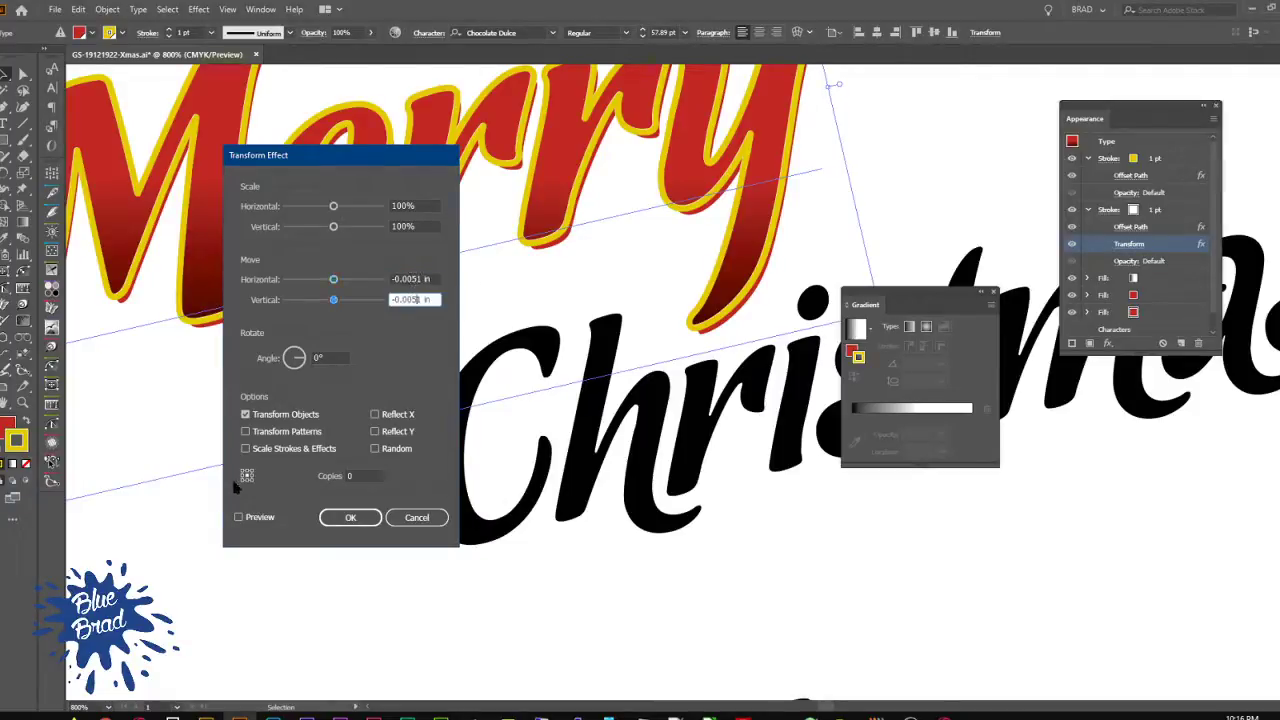
{"action": "left_click", "coordinate": [238, 517]}
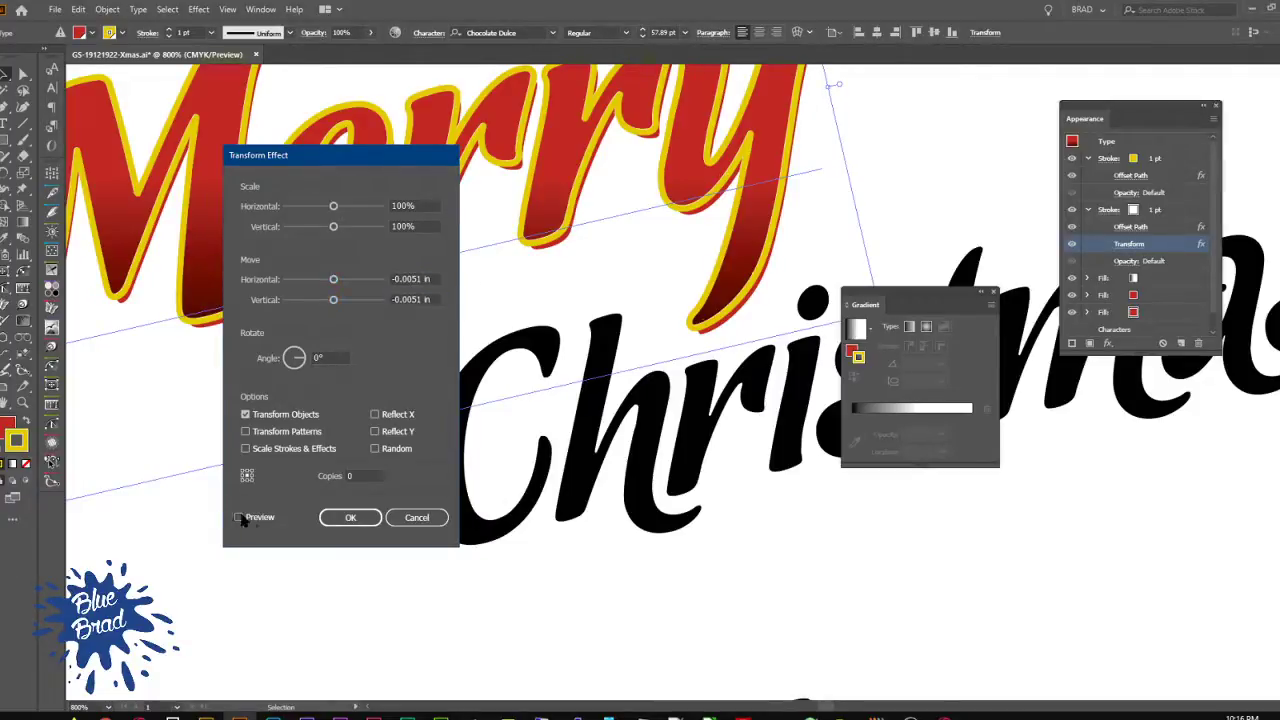
Step: Reduce the white stroke's horizontal and vertical Transform moves to -0.0035 in each and apply the effect
{"action": "left_click", "coordinate": [414, 299]}
{"action": "type", "text": "3"}
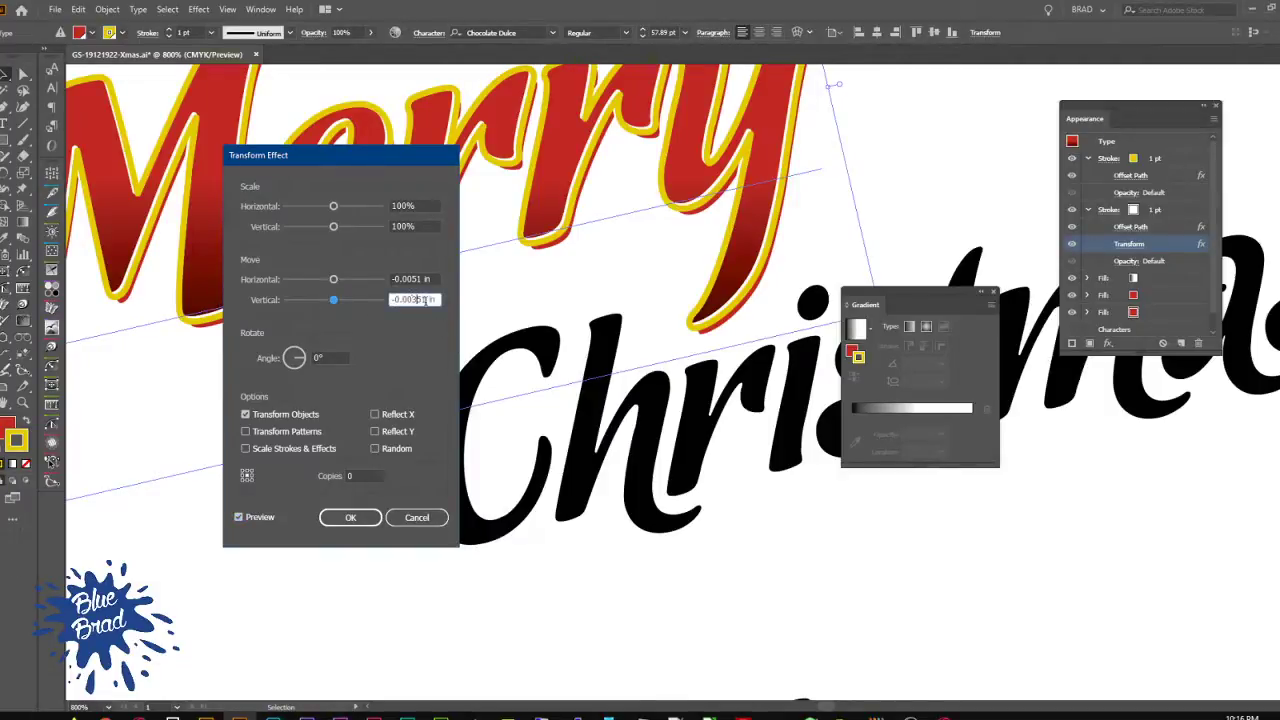
{"action": "left_click", "coordinate": [412, 280]}
{"action": "type", "text": "3"}
{"action": "left_click", "coordinate": [416, 298]}
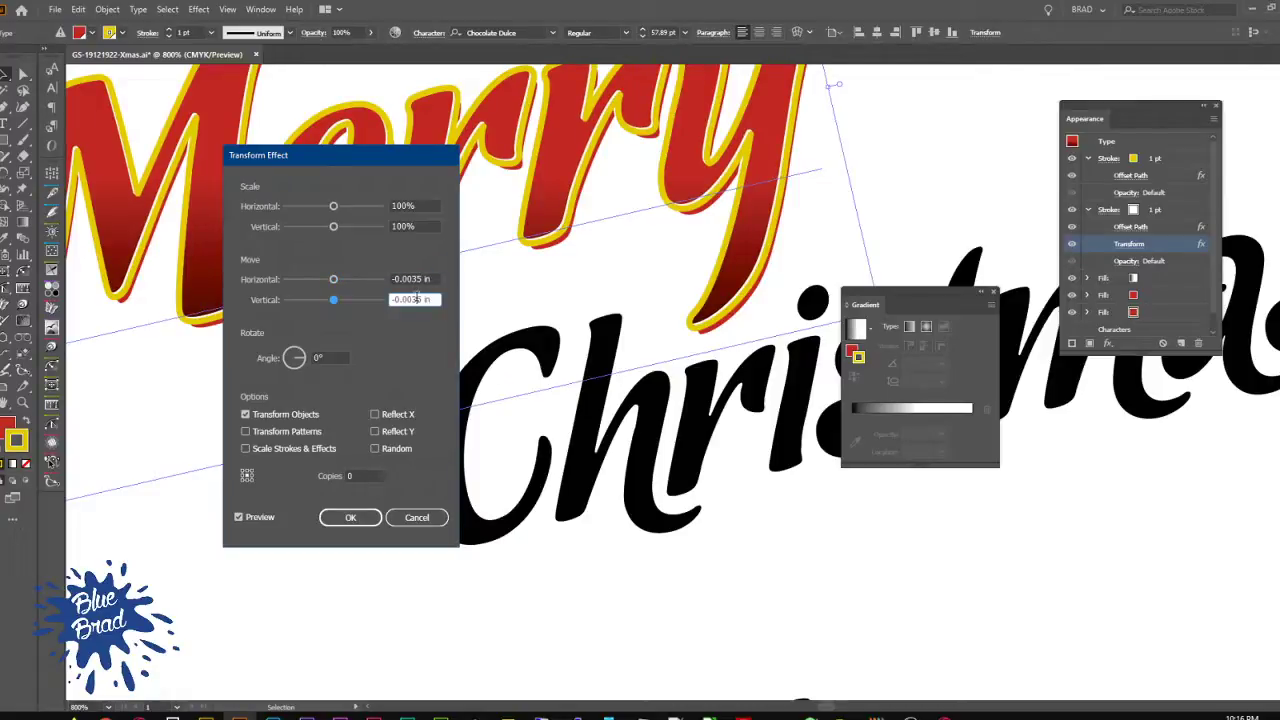
{"action": "left_click", "coordinate": [350, 517]}
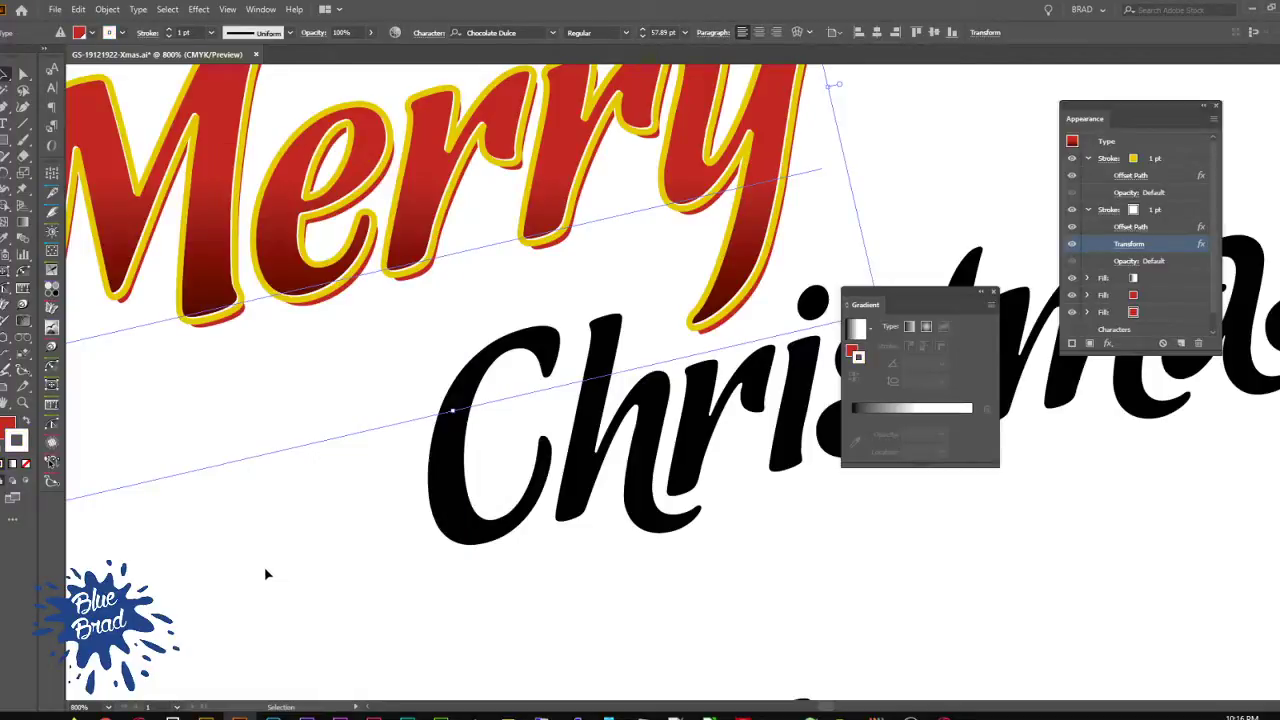
Step: Deselect the lettering and draw a four-point star about 0.64 in wide over the artboard's upper-left corner
{"action": "left_click", "coordinate": [304, 512]}
{"action": "scroll", "coordinate": [494, 171], "scroll_direction": "down", "scroll_amount": 2}
{"action": "left_click_drag", "start_coordinate": [563, 330], "coordinate": [690, 470]}
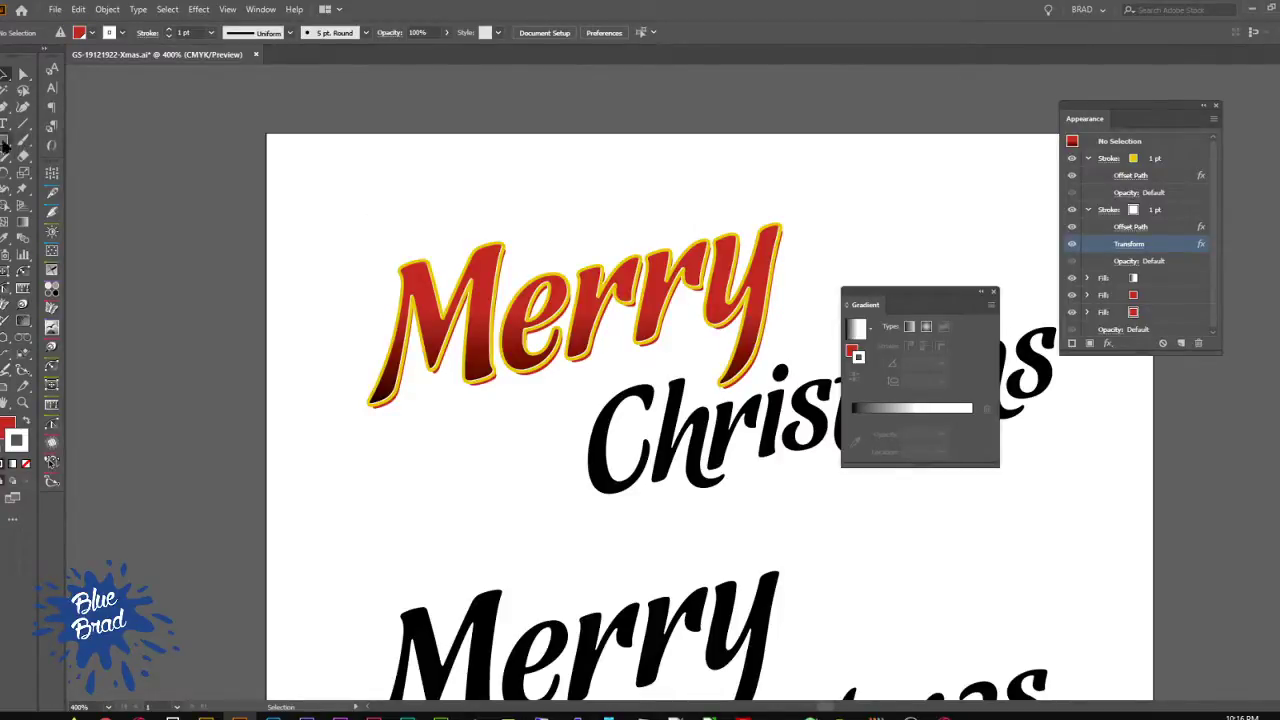
{"action": "left_click", "coordinate": [4, 143]}
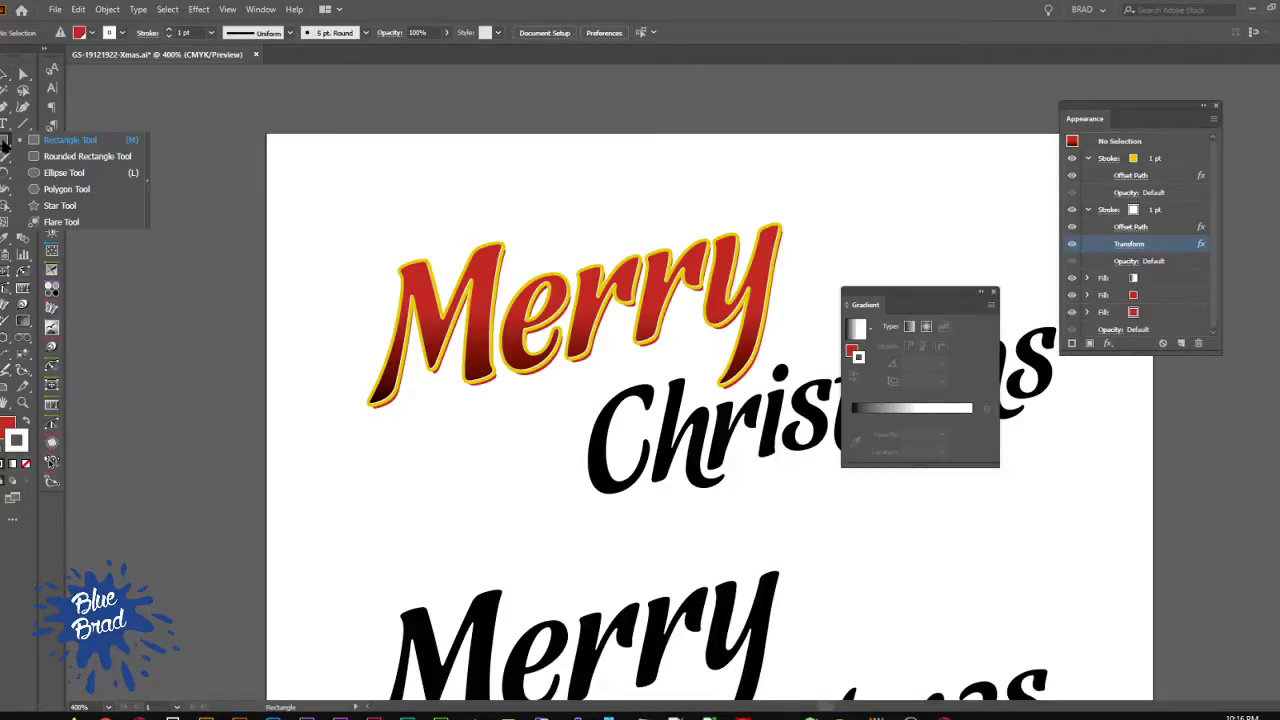
{"action": "left_click", "coordinate": [59, 205]}
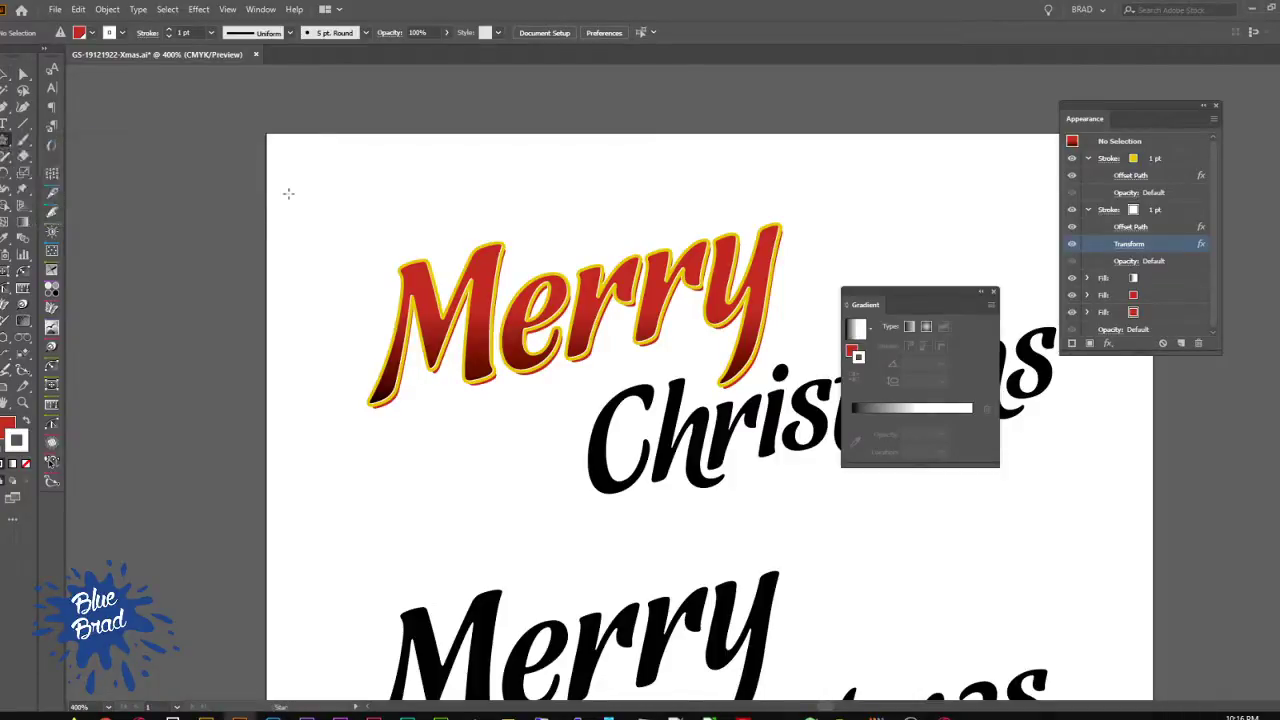
{"action": "left_click_drag", "start_coordinate": [298, 186], "coordinate": [301, 252]}
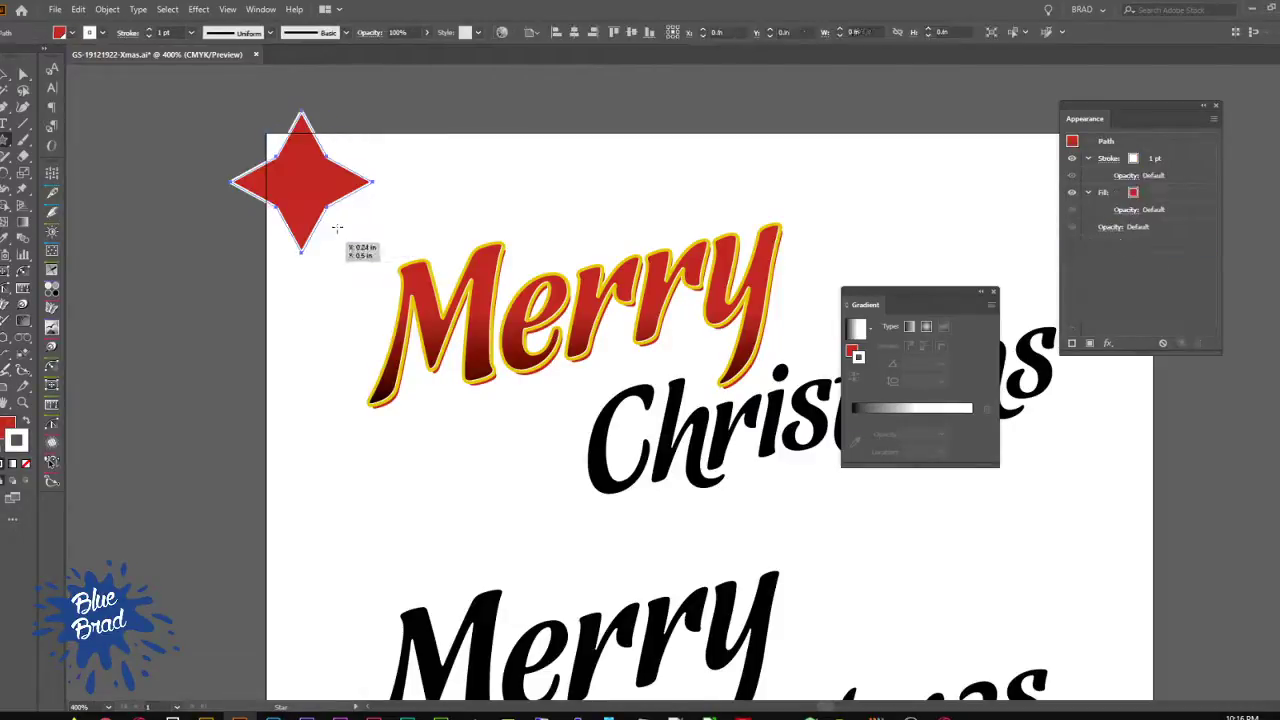
Step: Create a hair-thin four-point star beside the large one with Radius 1 of 3 pt and Radius 2 of .01 pt
{"action": "left_click", "coordinate": [397, 146]}
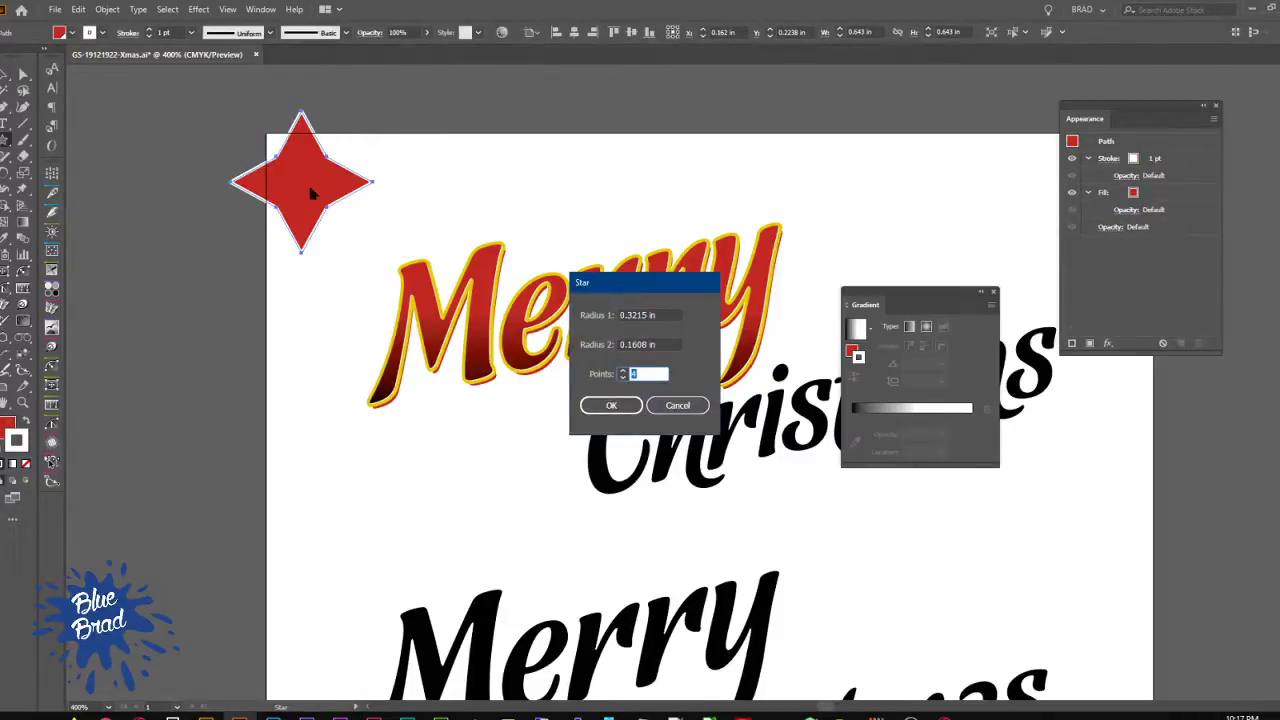
{"action": "left_click", "coordinate": [663, 314]}
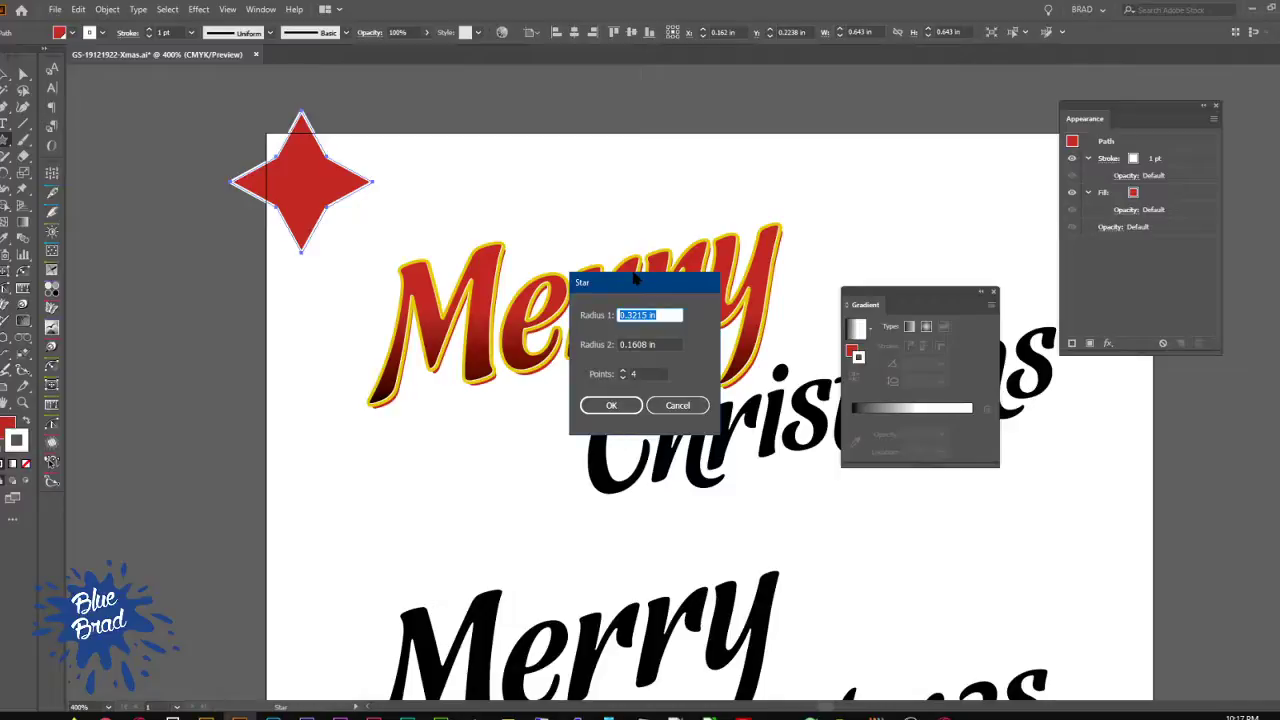
{"action": "type", "text": "3pt"}
{"action": "key", "text": "Tab"}
{"action": "key", "text": "BackSpace"}
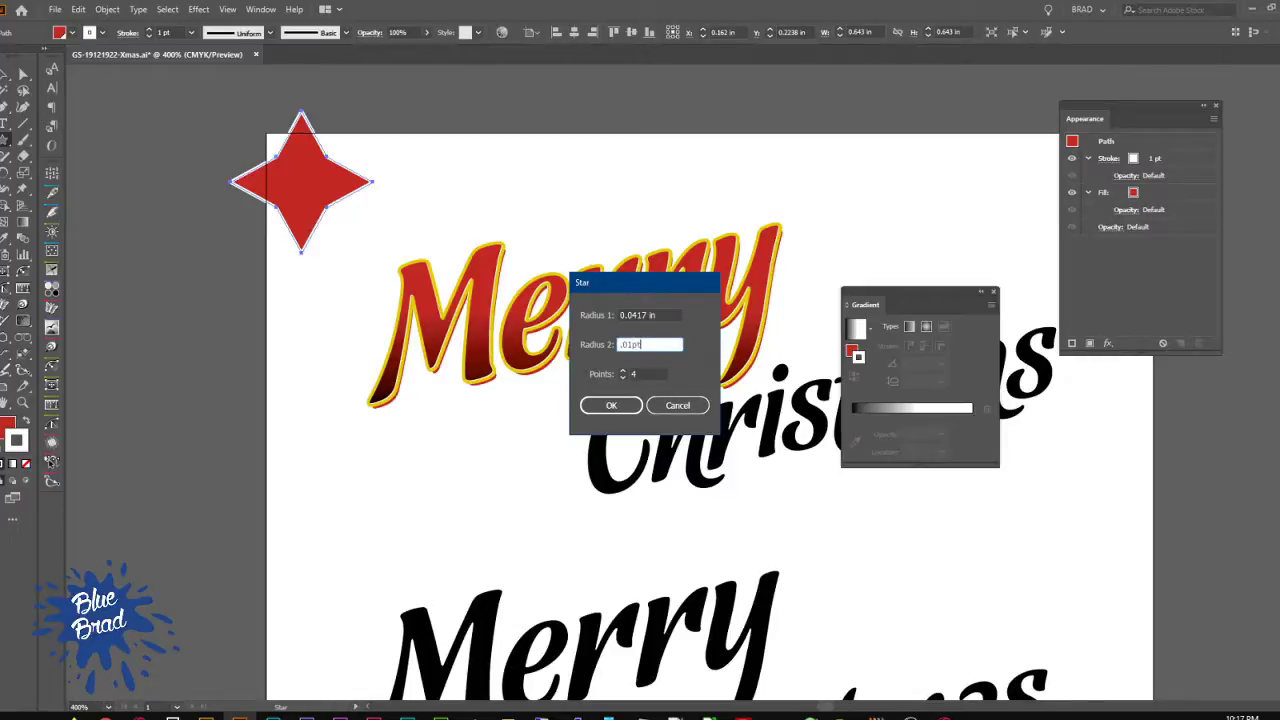
{"action": "left_click", "coordinate": [611, 405]}
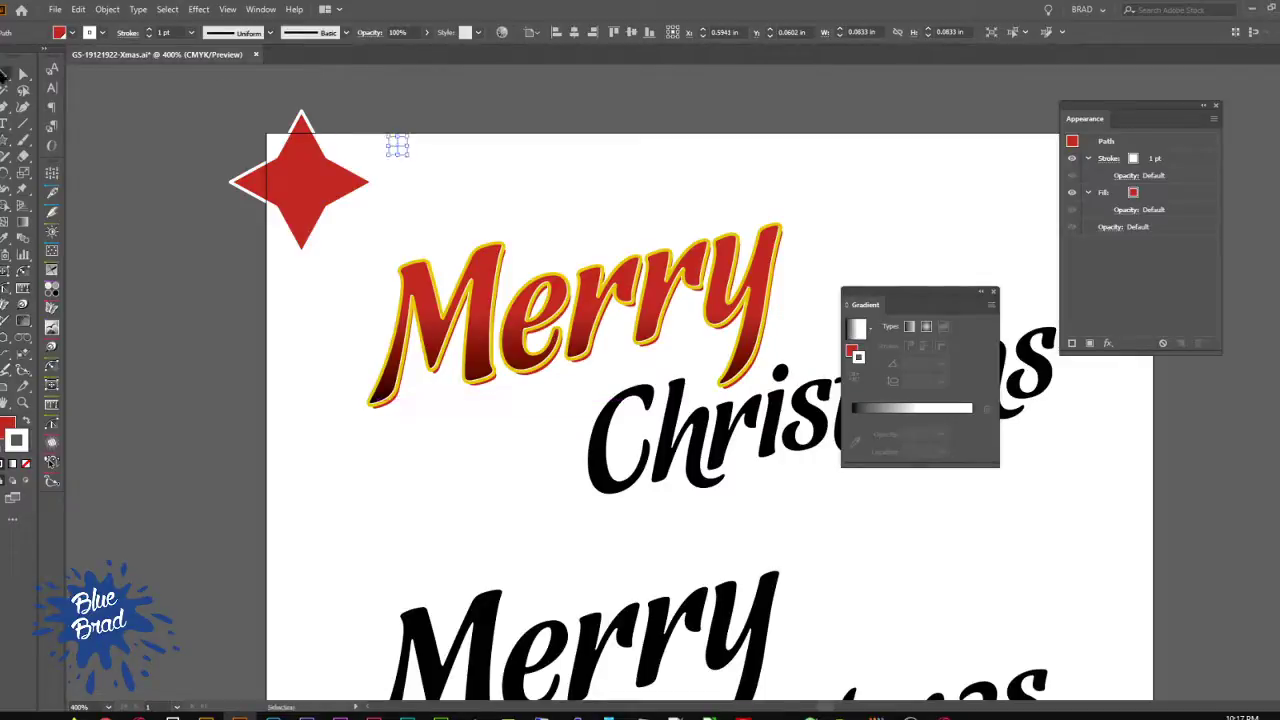
Step: Overlay the thin star with a copy rotated 45° and scaled down to about 0.04 in, and select both stars
{"action": "scroll", "coordinate": [397, 150], "scroll_direction": "up", "scroll_amount": 6}
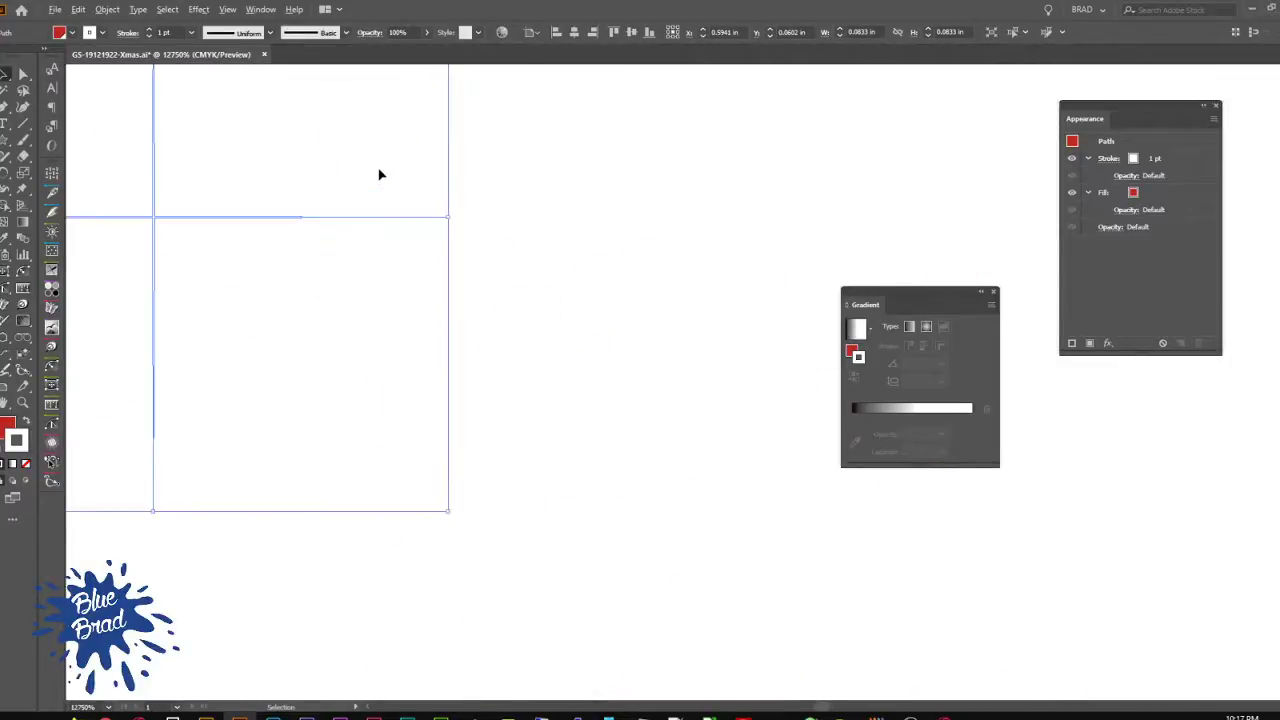
{"action": "scroll", "coordinate": [379, 175], "scroll_direction": "down", "scroll_amount": 2}
{"action": "scroll", "coordinate": [379, 175], "scroll_direction": "down", "scroll_amount": 1}
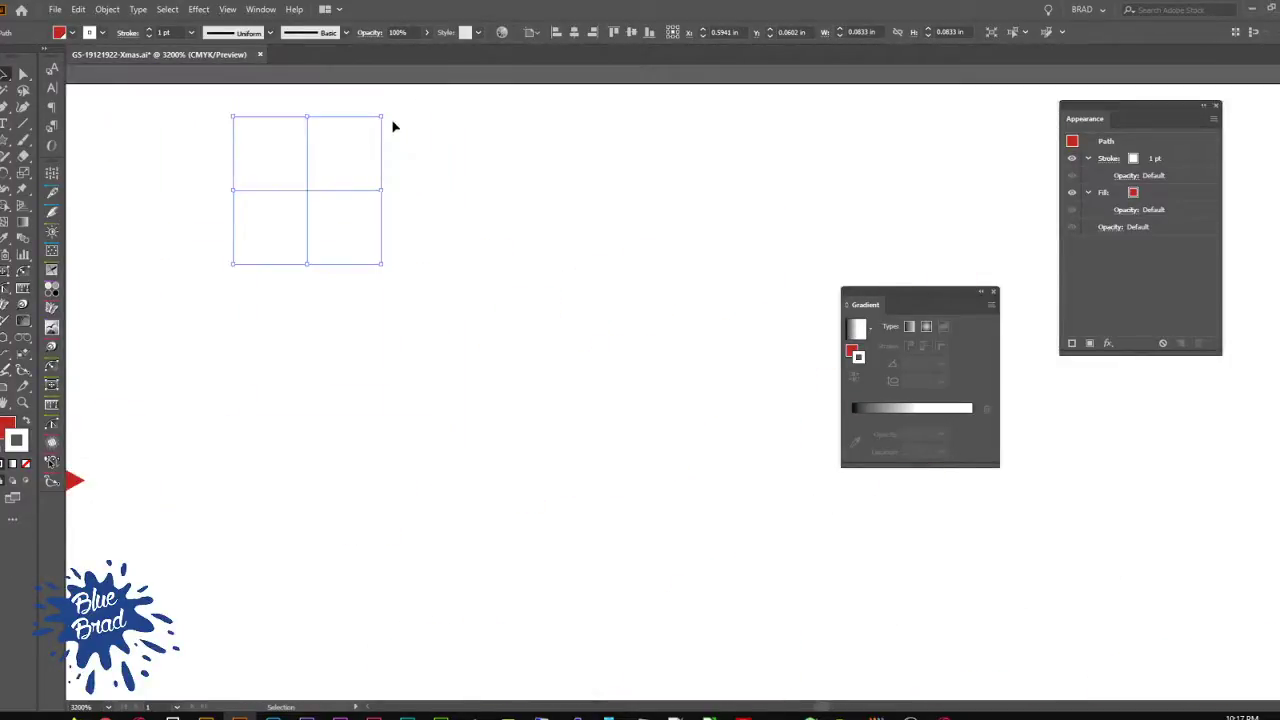
{"action": "key", "text": "a"}
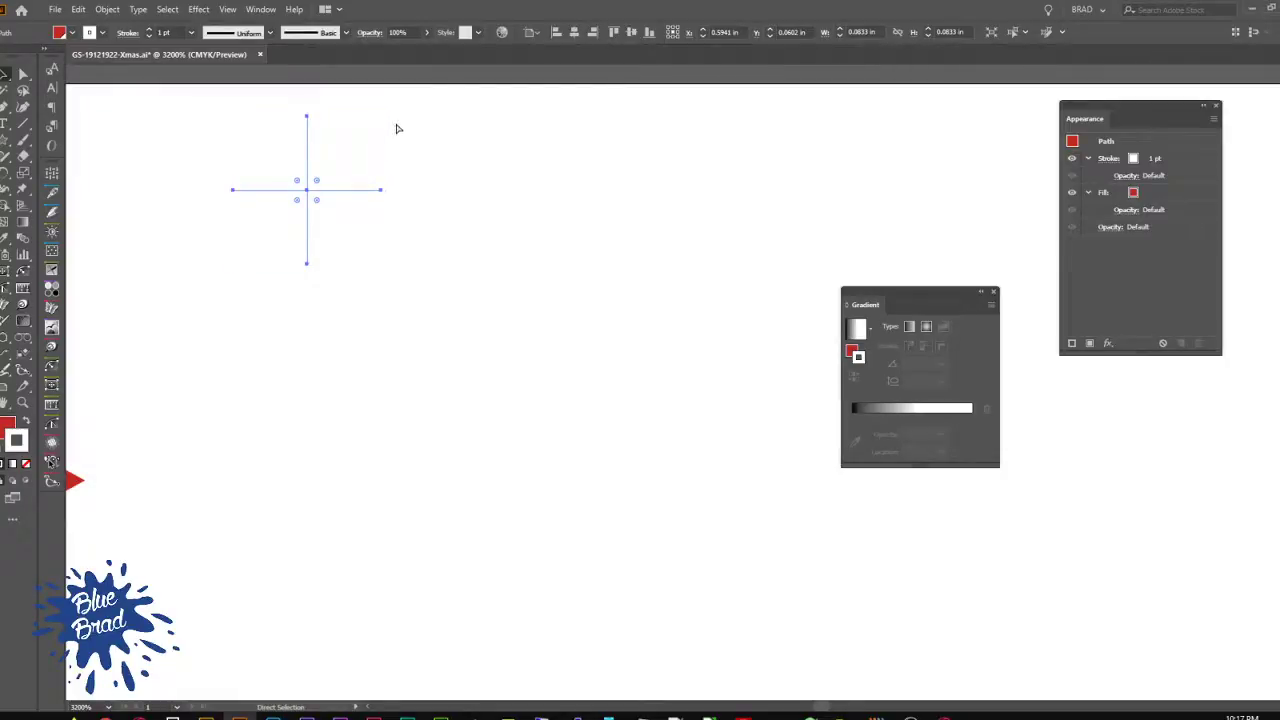
{"action": "key", "text": "v"}
{"action": "left_click_drag", "start_coordinate": [395, 122], "coordinate": [431, 161]}
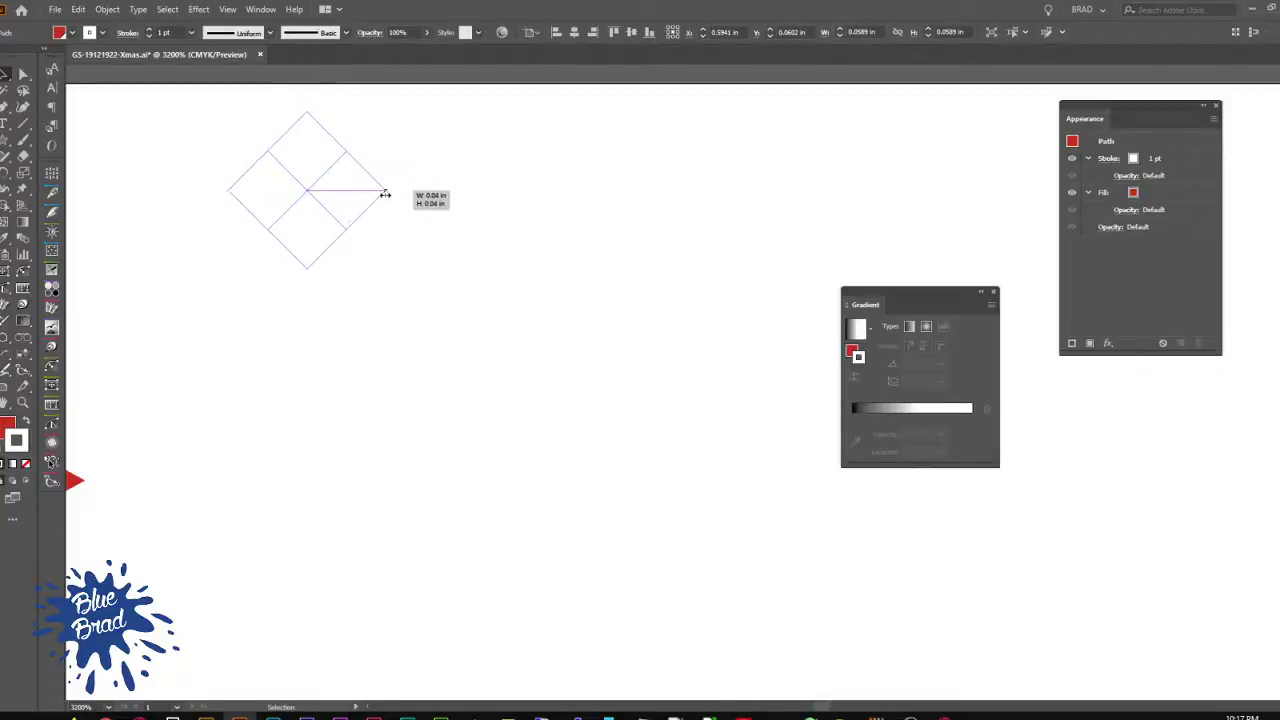
{"action": "left_click_drag", "start_coordinate": [402, 273], "coordinate": [228, 134]}
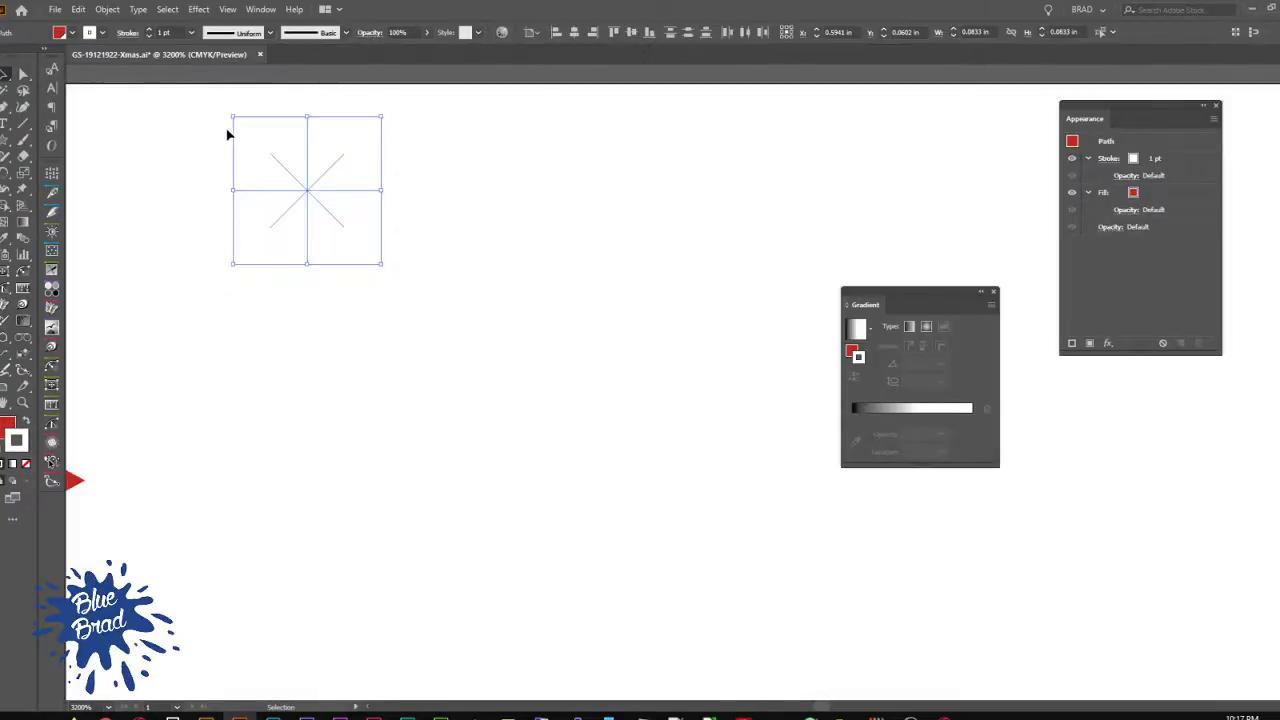
Step: Fill both thin stars with white, remove their stroke and group them
{"action": "left_click", "coordinate": [1165, 200]}
{"action": "left_click", "coordinate": [1144, 193]}
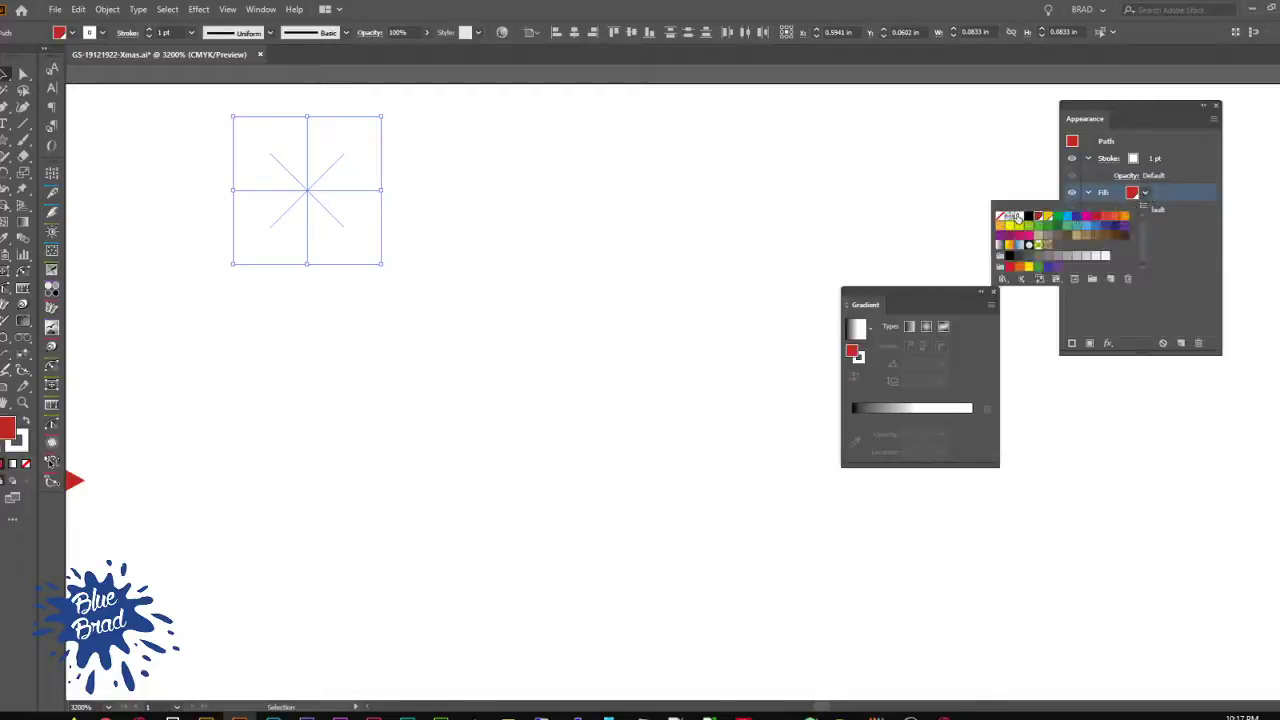
{"action": "left_click", "coordinate": [1014, 217]}
{"action": "left_click", "coordinate": [1208, 162]}
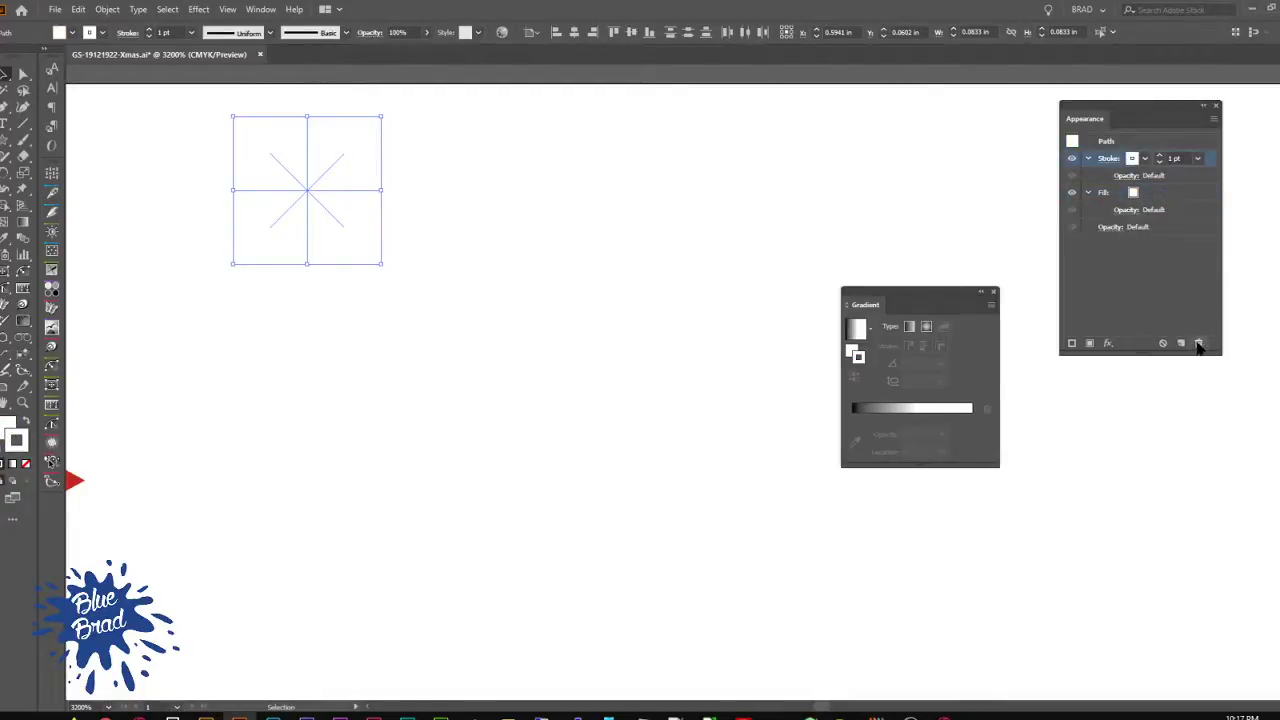
{"action": "left_click", "coordinate": [1199, 344]}
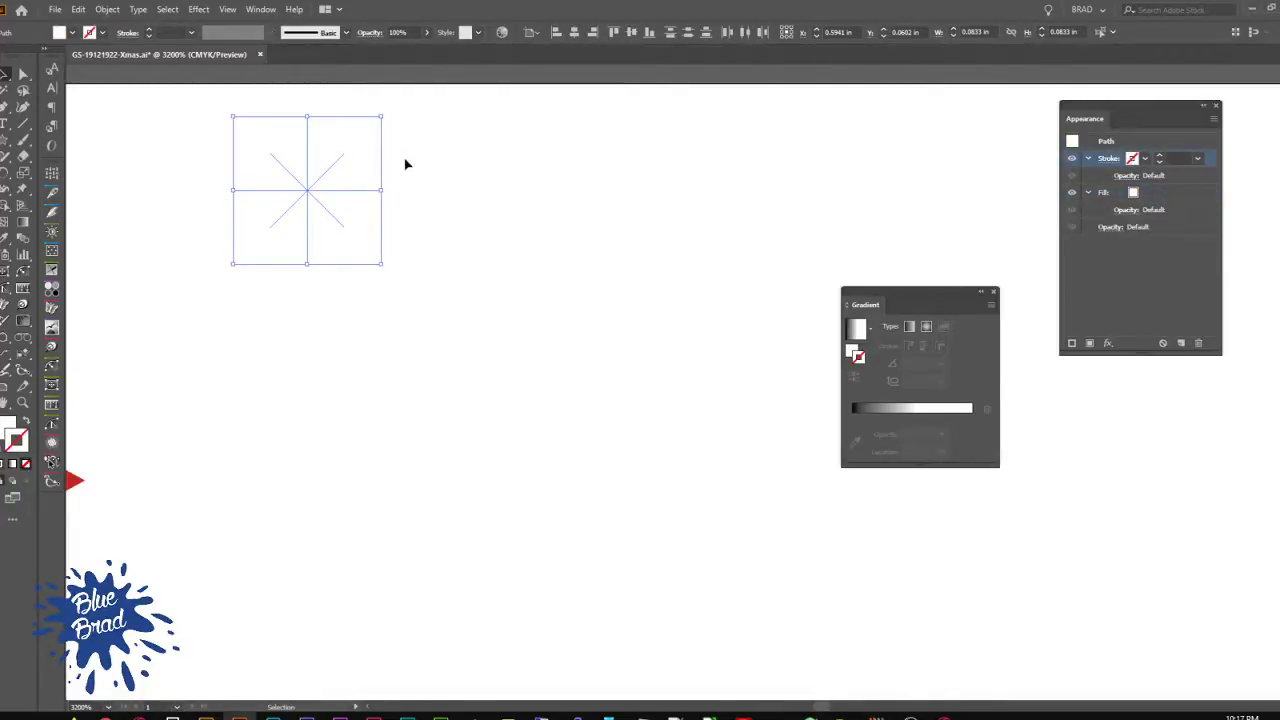
{"action": "key", "text": "ctrl+g"}
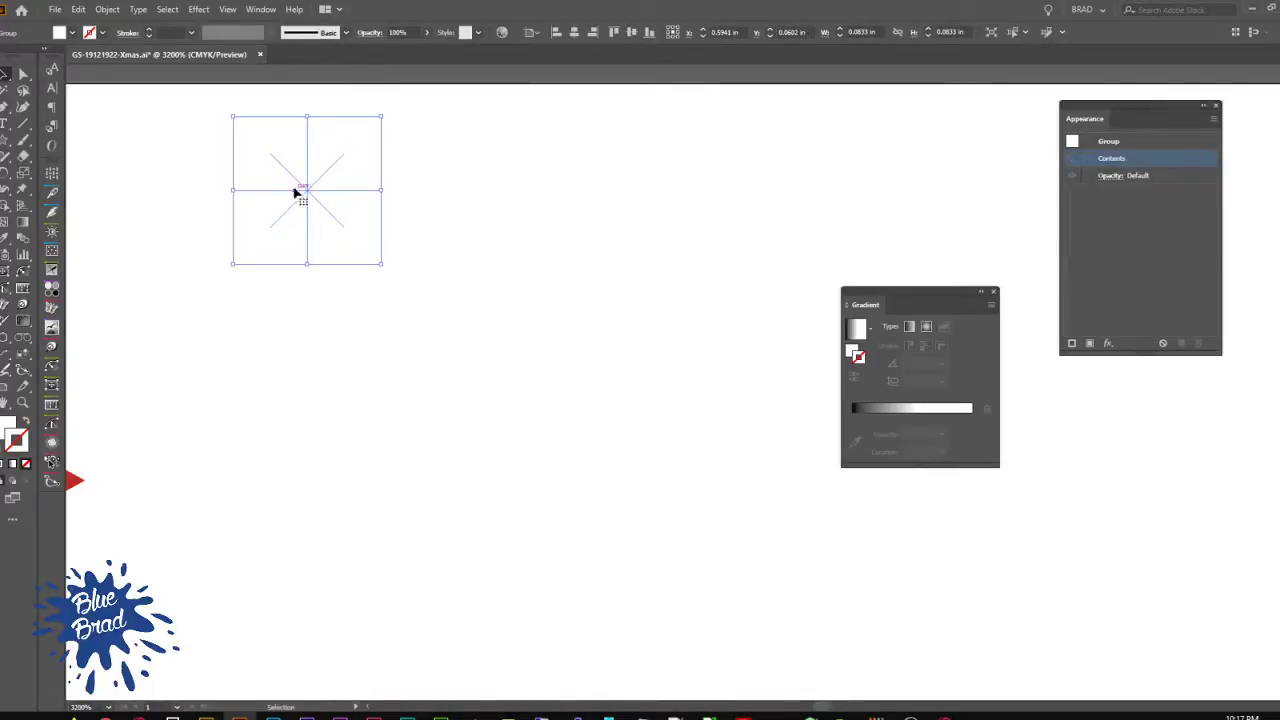
Step: Save the grouped star as a new static symbol
{"action": "left_click_drag", "start_coordinate": [308, 192], "coordinate": [1222, 292]}
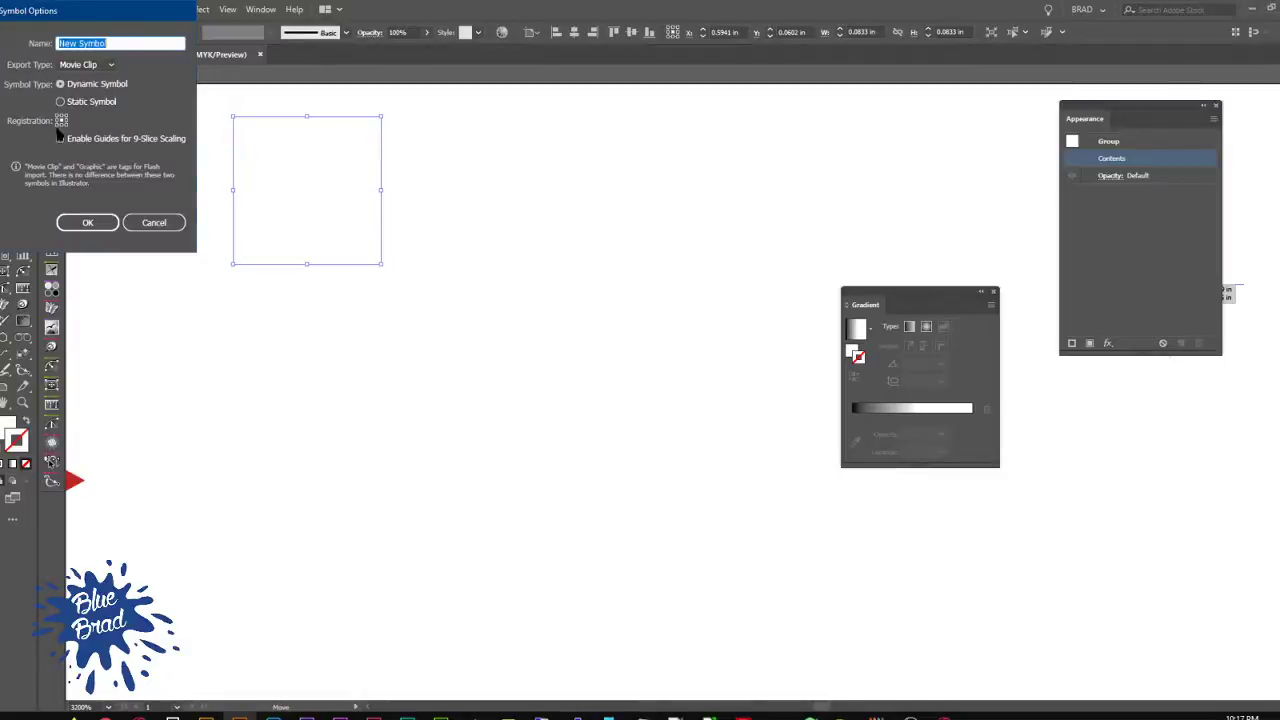
{"action": "left_click", "coordinate": [92, 102]}
{"action": "left_click", "coordinate": [86, 64]}
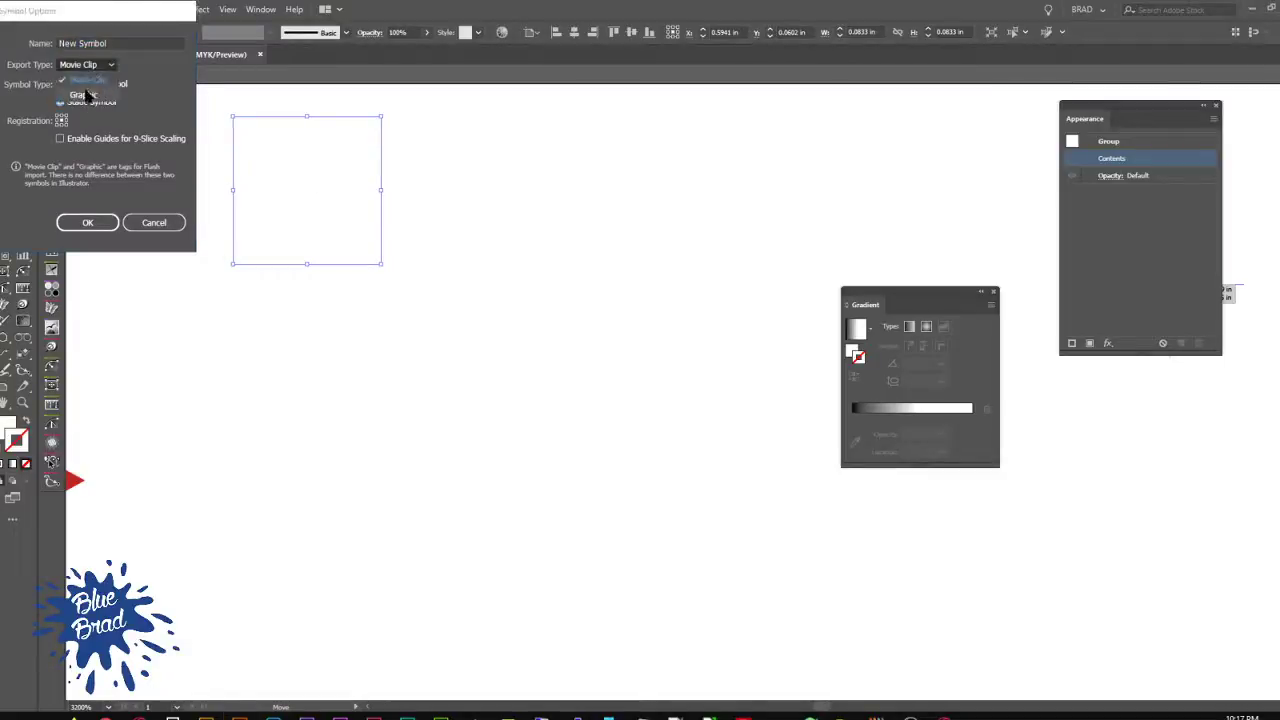
{"action": "left_click", "coordinate": [88, 78]}
{"action": "left_click", "coordinate": [96, 226]}
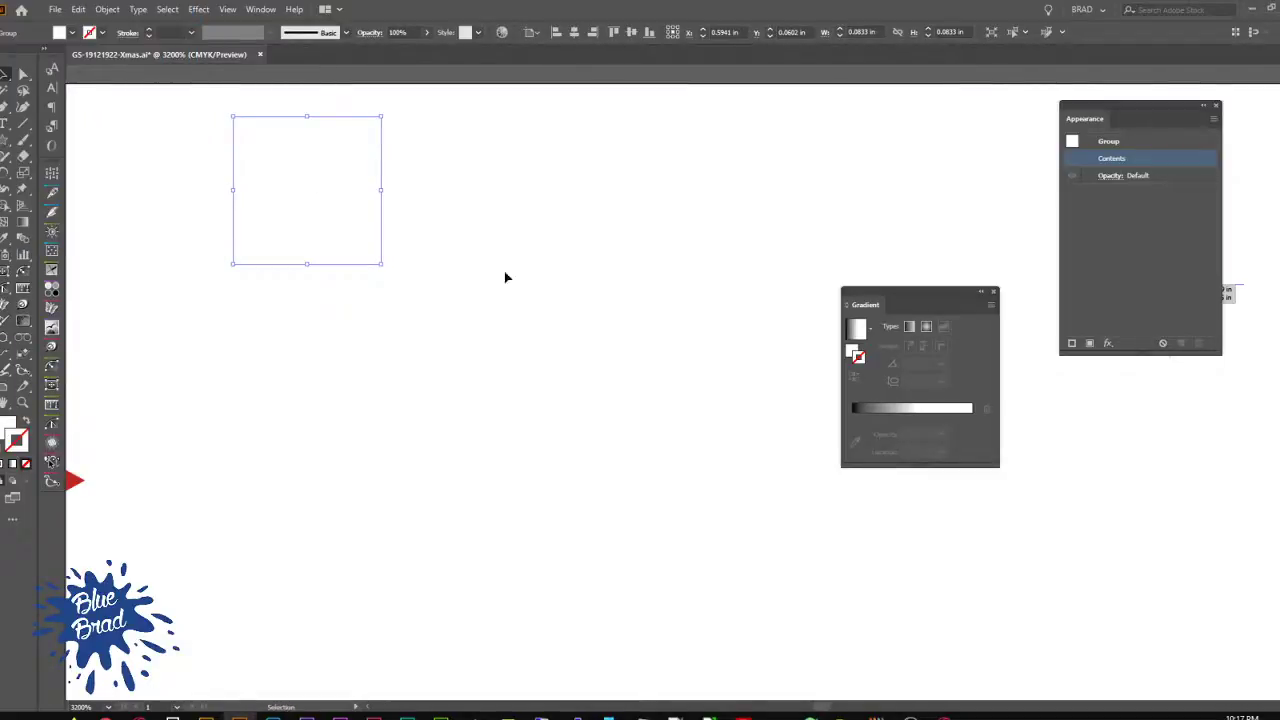
Step: Delete the large red star and the small grouped star from the artboard
{"action": "left_click", "coordinate": [540, 218]}
{"action": "scroll", "coordinate": [571, 172], "scroll_direction": "down", "scroll_amount": 4}
{"action": "left_click_drag", "start_coordinate": [569, 232], "coordinate": [506, 158]}
{"action": "left_click_drag", "start_coordinate": [654, 245], "coordinate": [121, 114]}
{"action": "key", "text": "Delete"}
{"action": "scroll", "coordinate": [124, 136], "scroll_direction": "down", "scroll_amount": 2}
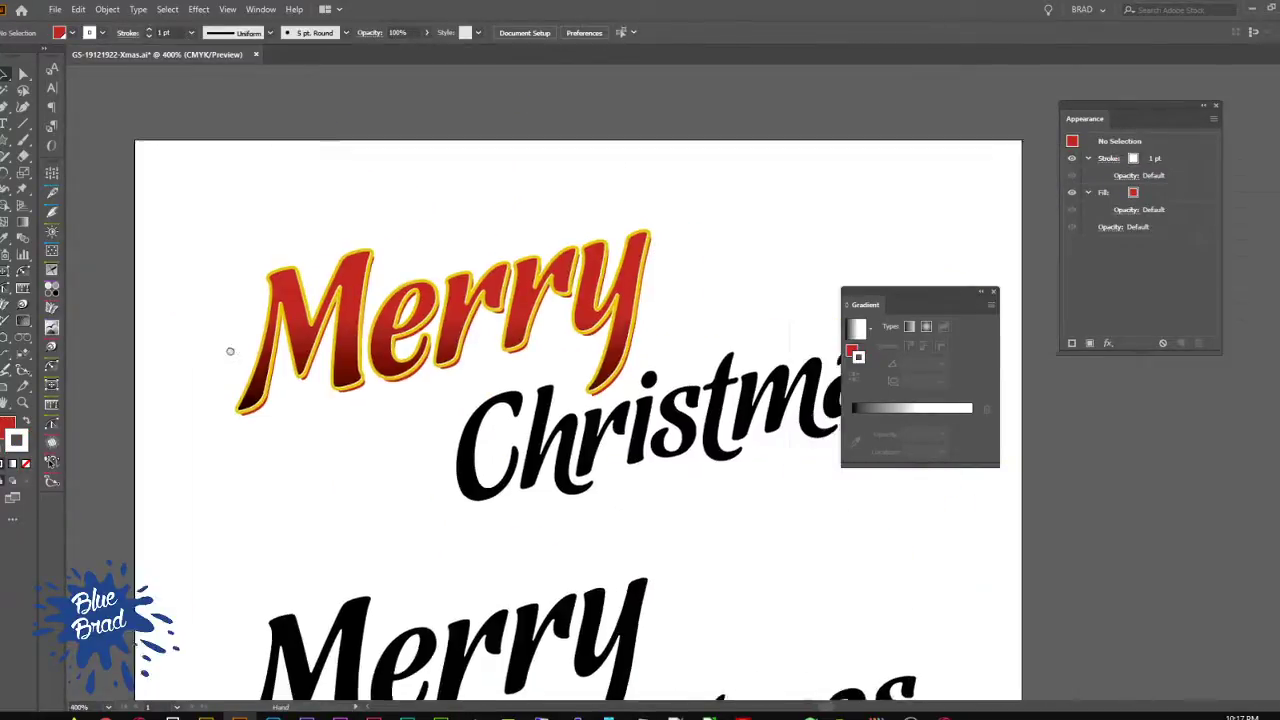
{"action": "left_click", "coordinate": [283, 344]}
{"action": "left_click", "coordinate": [497, 187]}
{"action": "key", "text": "a"}
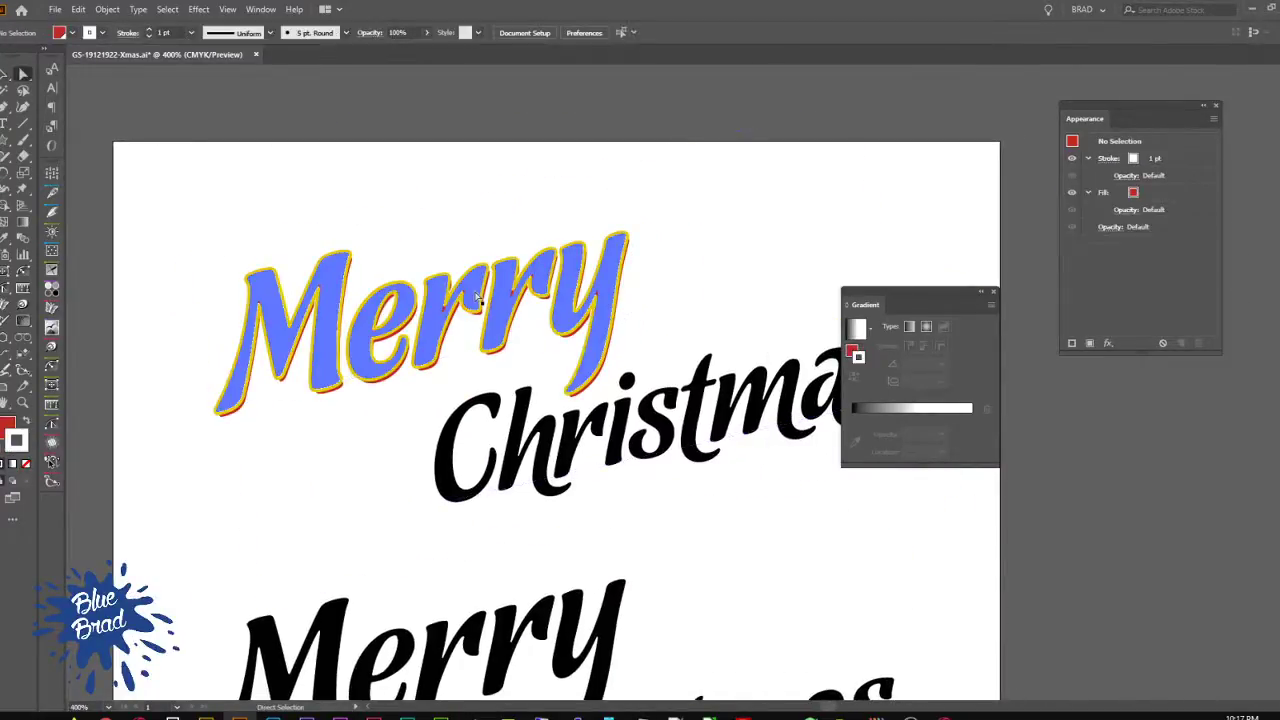
{"action": "left_click", "coordinate": [475, 292]}
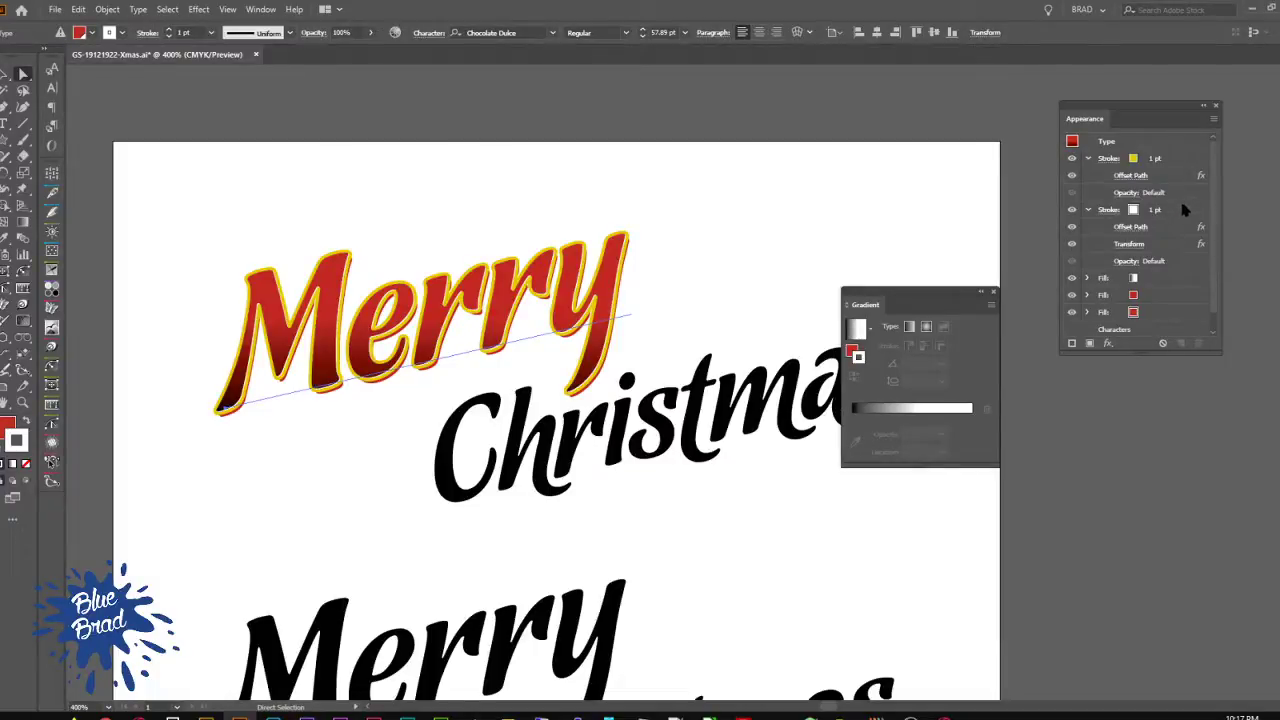
{"action": "left_click", "coordinate": [936, 164]}
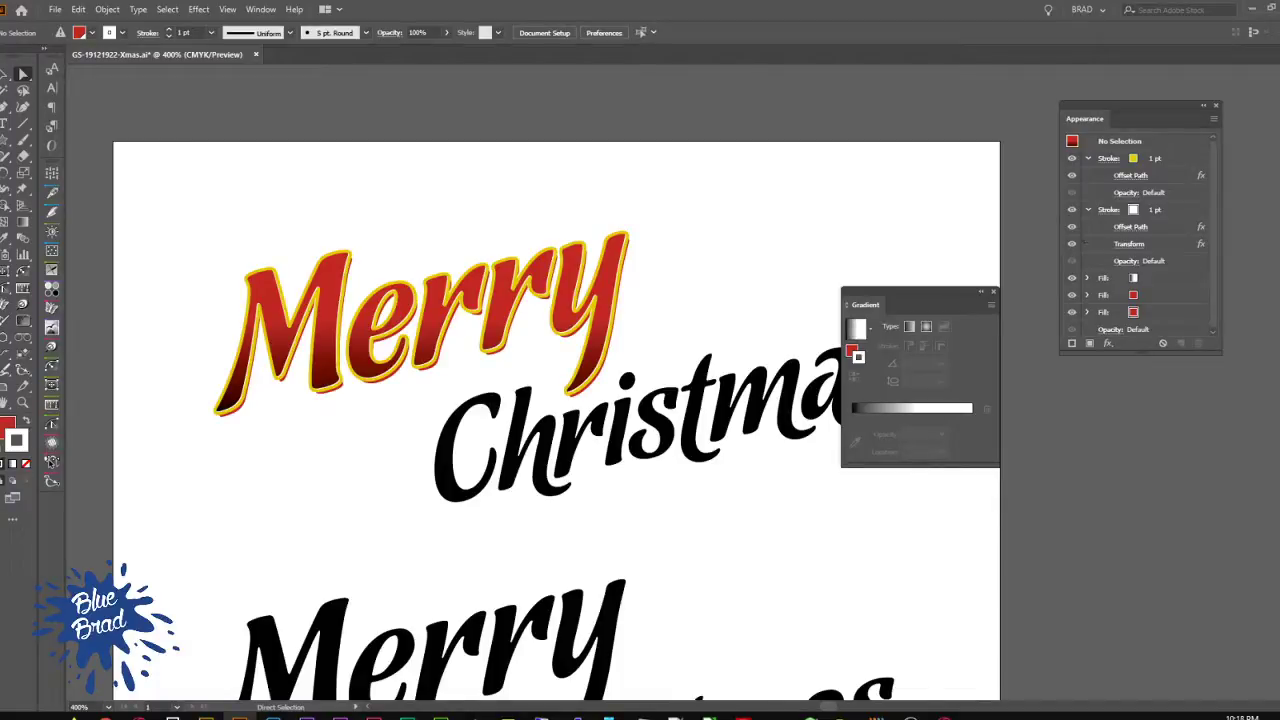
Step: Place an instance of the star symbol beside the artboard and create a scatter brush from it with the default options
{"action": "left_click", "coordinate": [855, 194]}
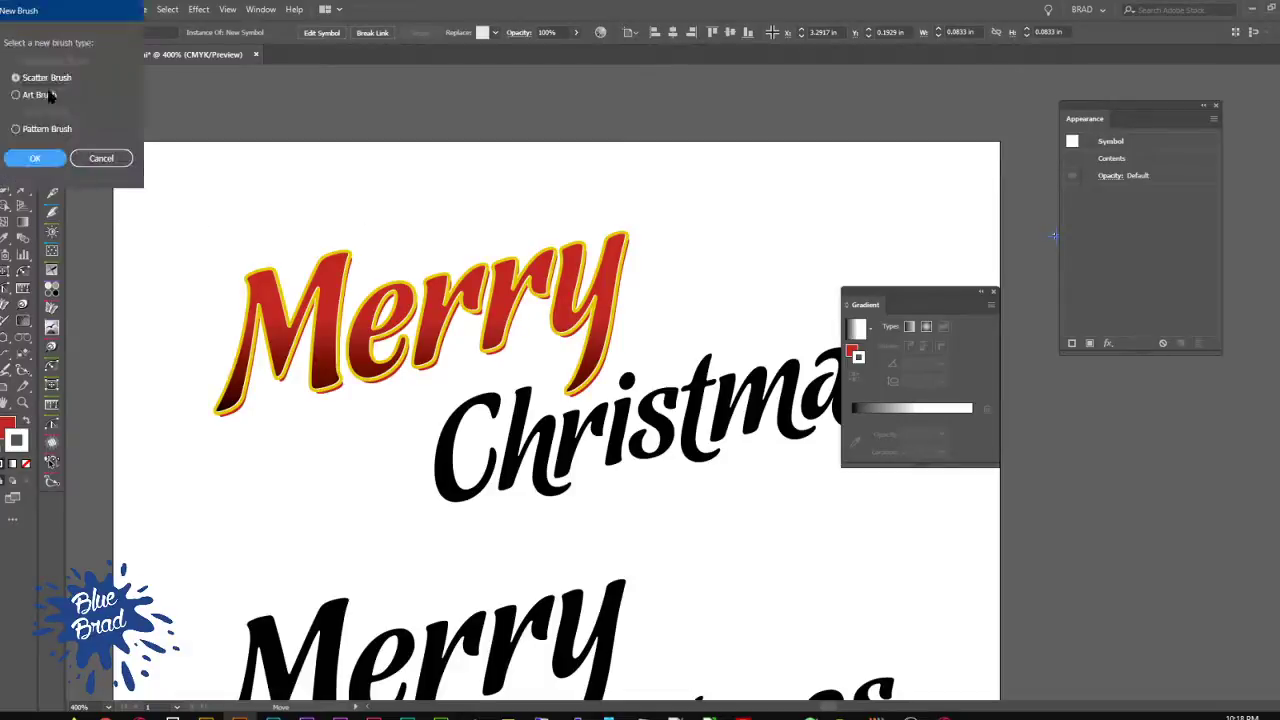
{"action": "left_click", "coordinate": [50, 158]}
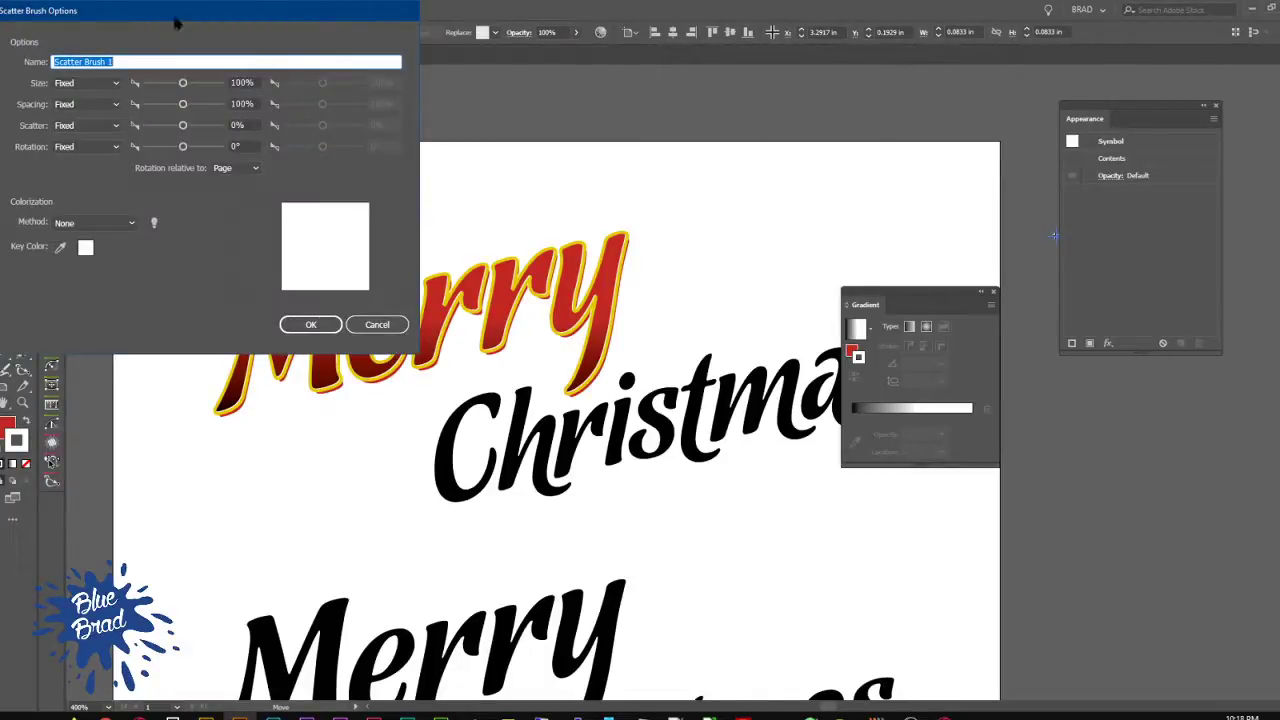
{"action": "left_click_drag", "start_coordinate": [176, 12], "coordinate": [210, 78]}
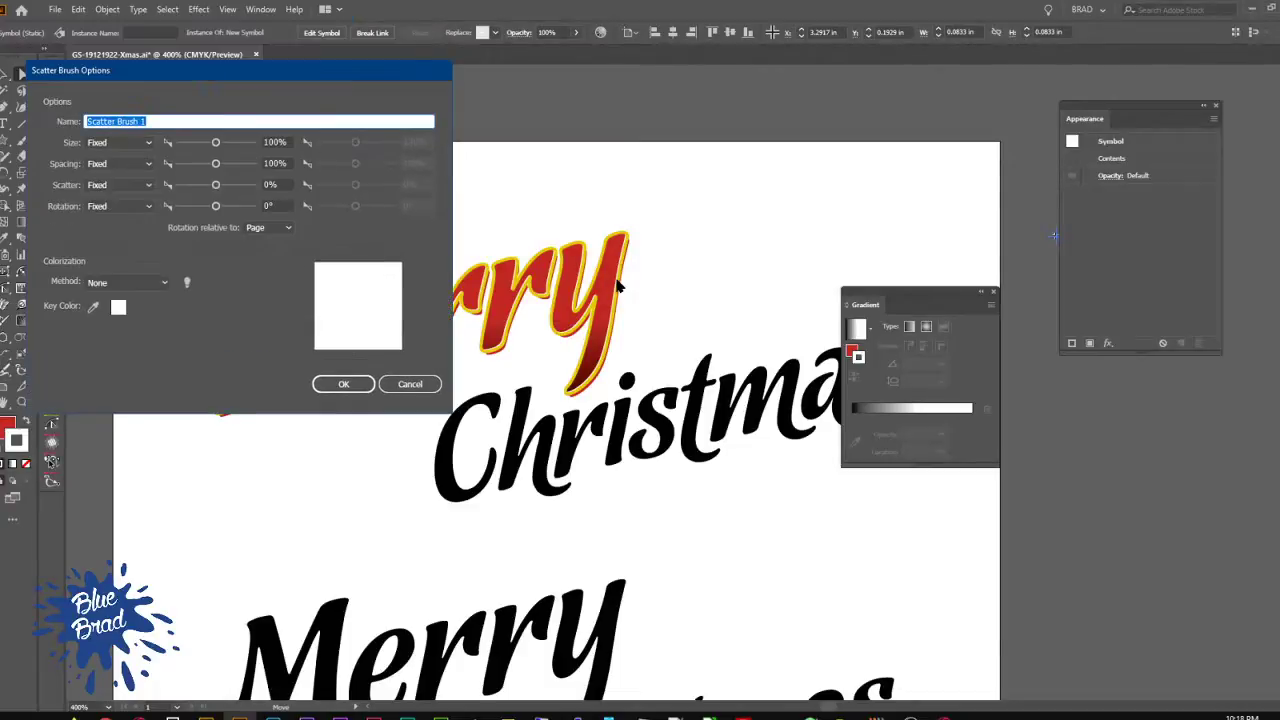
{"action": "left_click", "coordinate": [343, 384]}
Step: Select only the upper Merry's type, duplicate its golden stroke and apply the star scatter brush to the topmost copy
{"action": "left_click", "coordinate": [523, 287]}
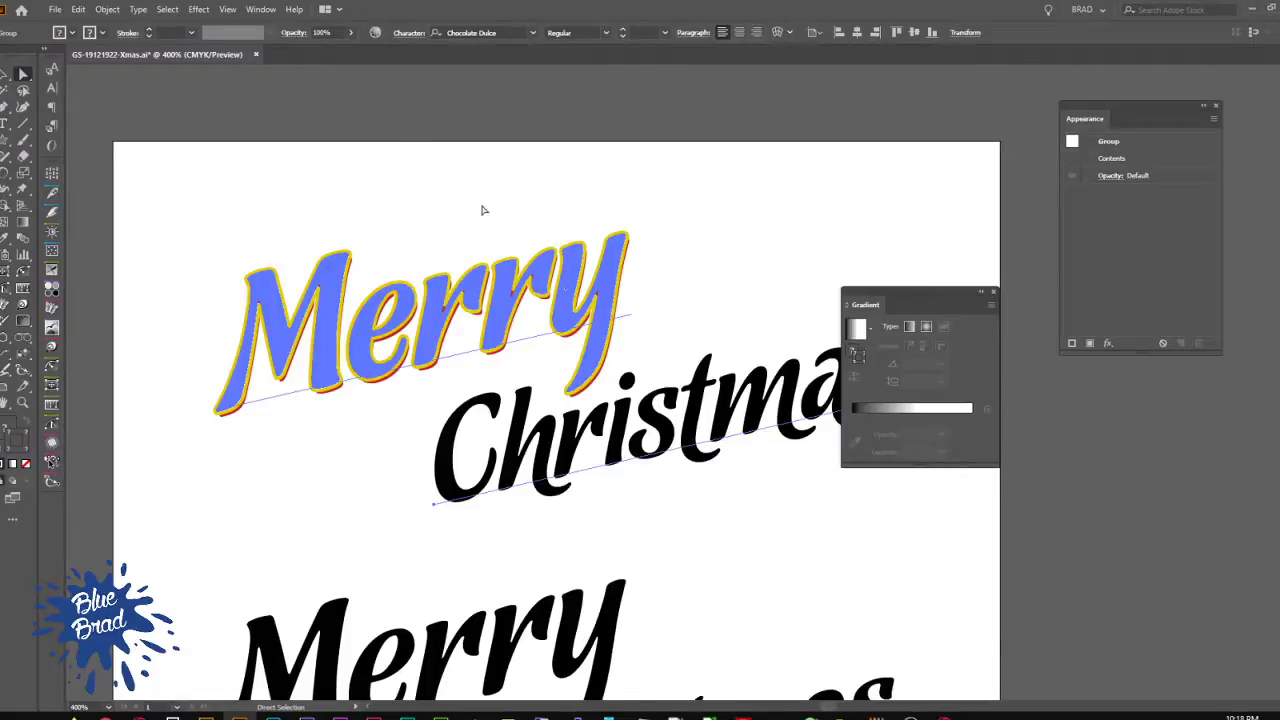
{"action": "left_click", "coordinate": [402, 214]}
{"action": "left_click", "coordinate": [425, 288]}
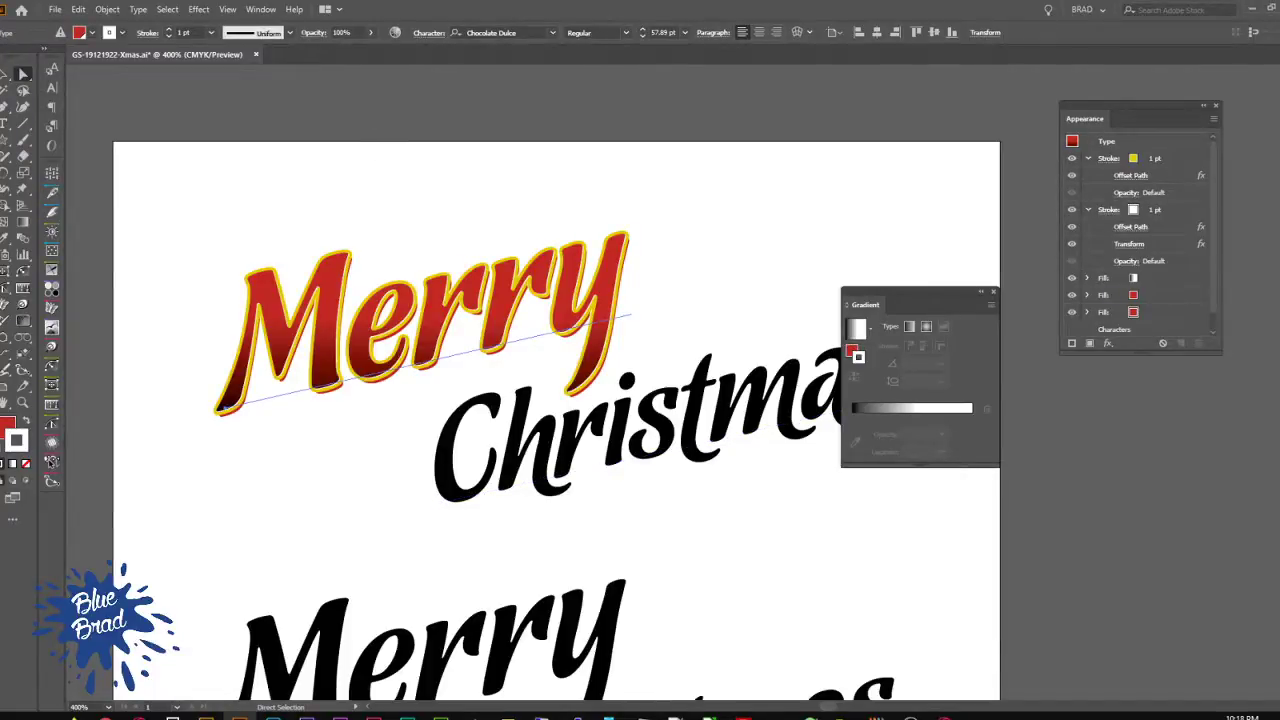
{"action": "left_click", "coordinate": [1189, 159]}
{"action": "left_click", "coordinate": [1181, 344]}
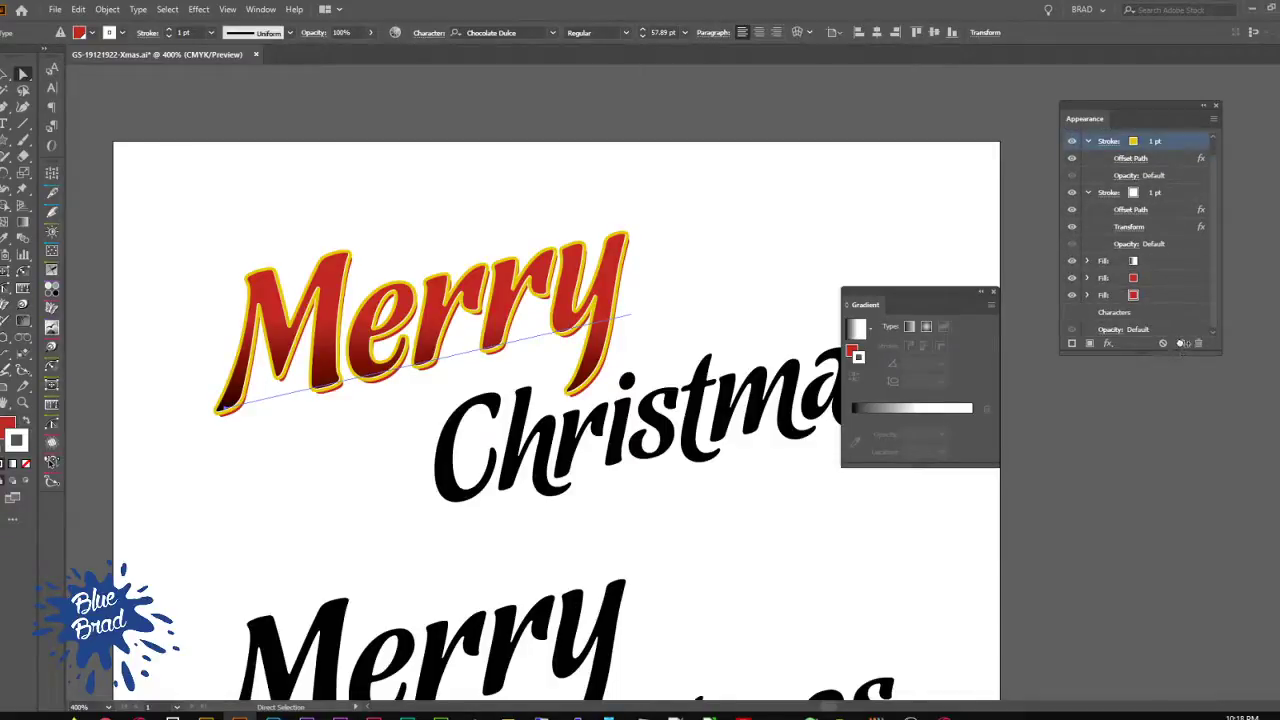
{"action": "left_click", "coordinate": [1132, 141]}
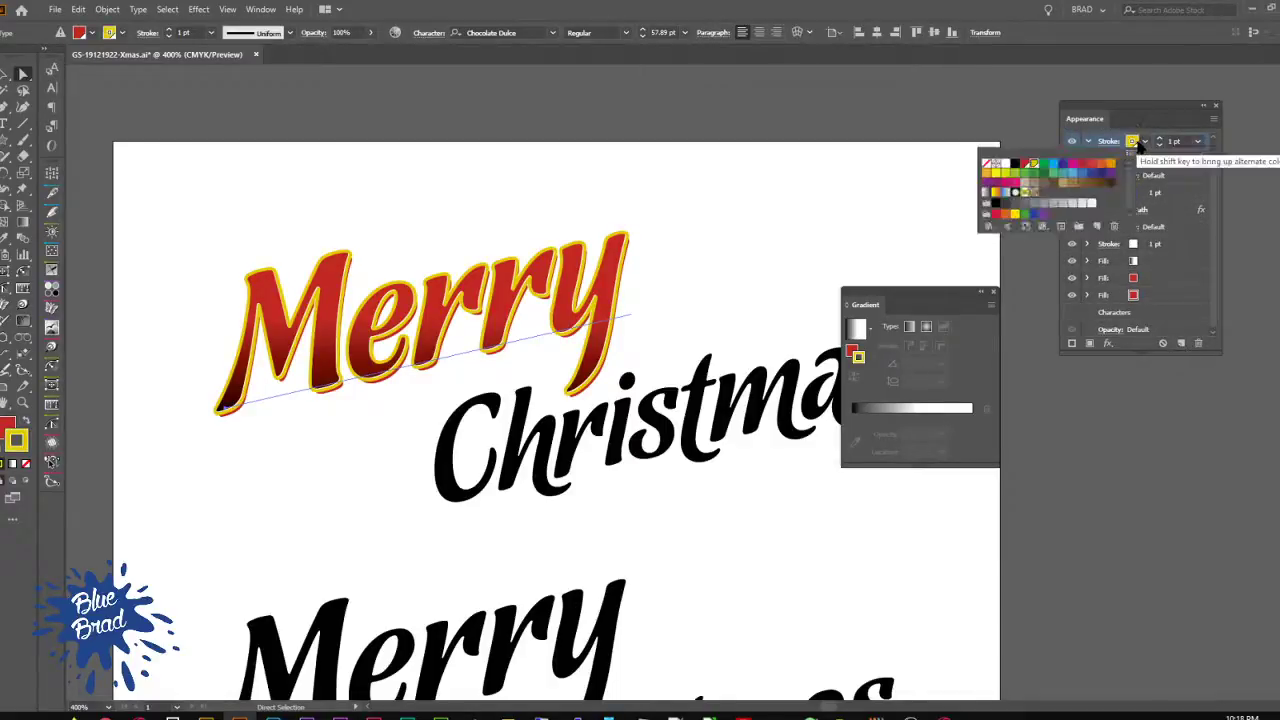
{"action": "left_click", "coordinate": [1132, 141]}
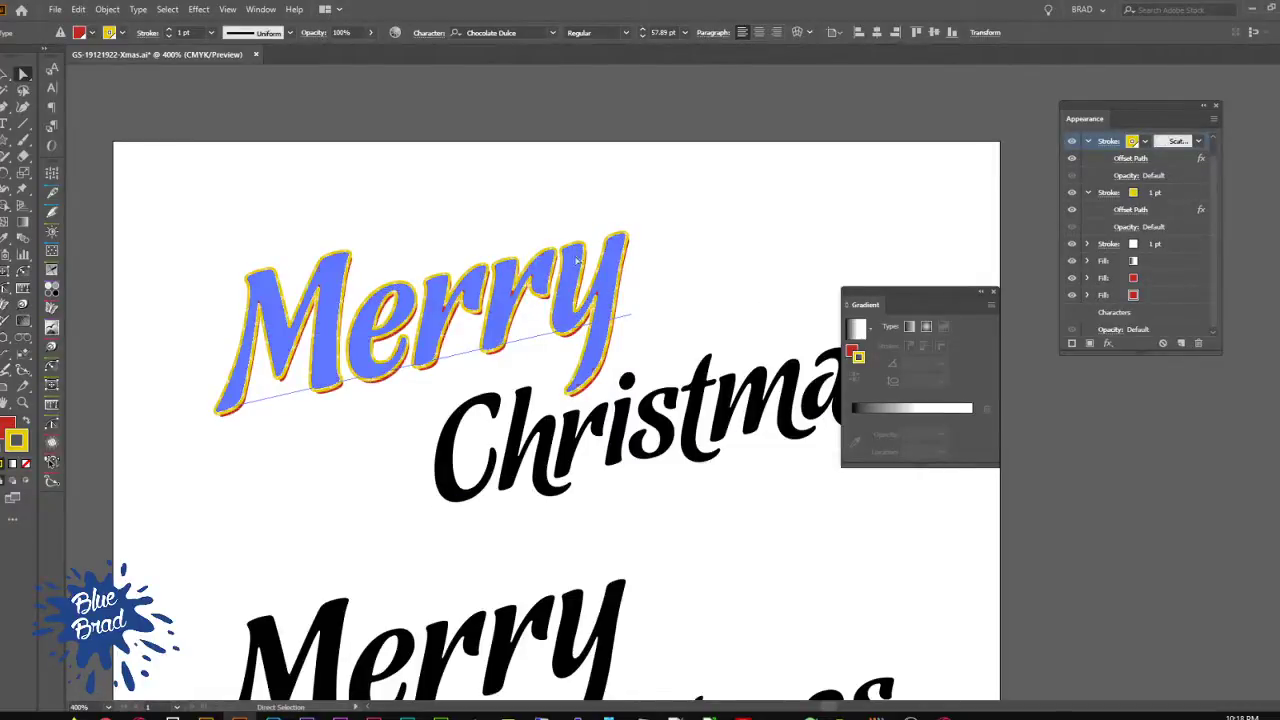
Step: Change the upper Merry's scatter-brush stroke color to white
{"action": "scroll", "coordinate": [577, 260], "scroll_direction": "up", "scroll_amount": 2}
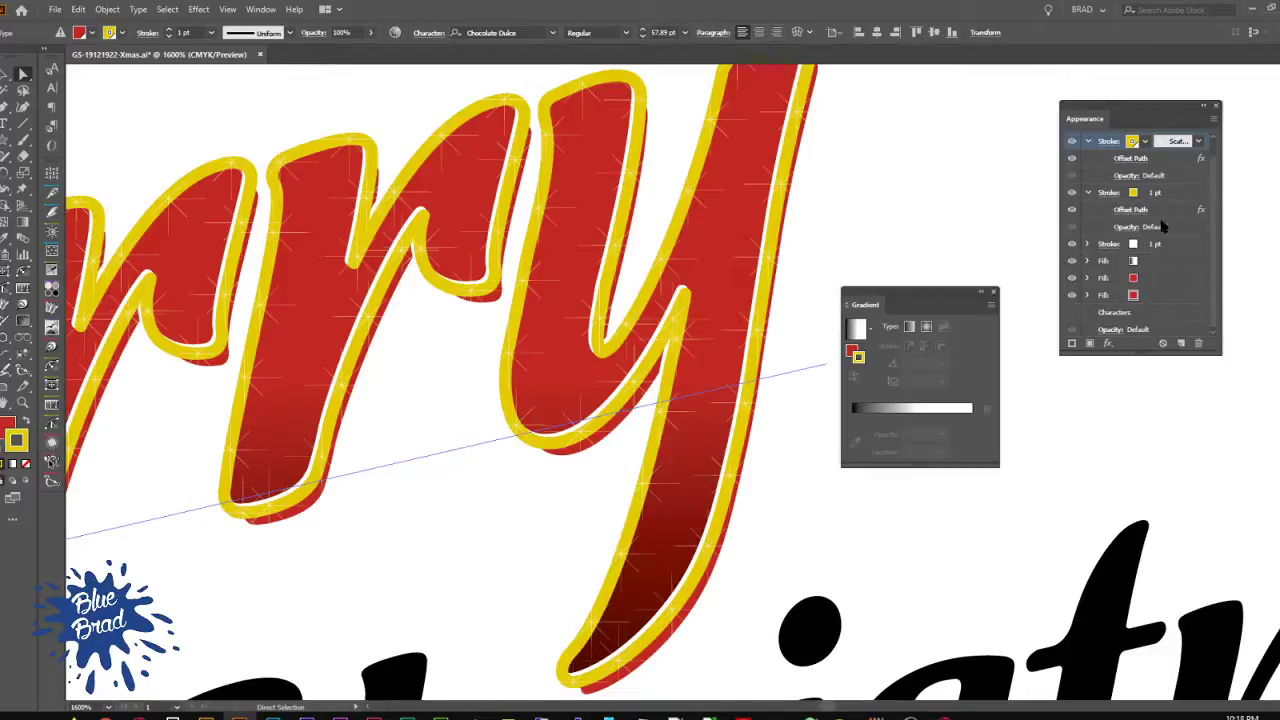
{"action": "left_click", "coordinate": [1132, 142]}
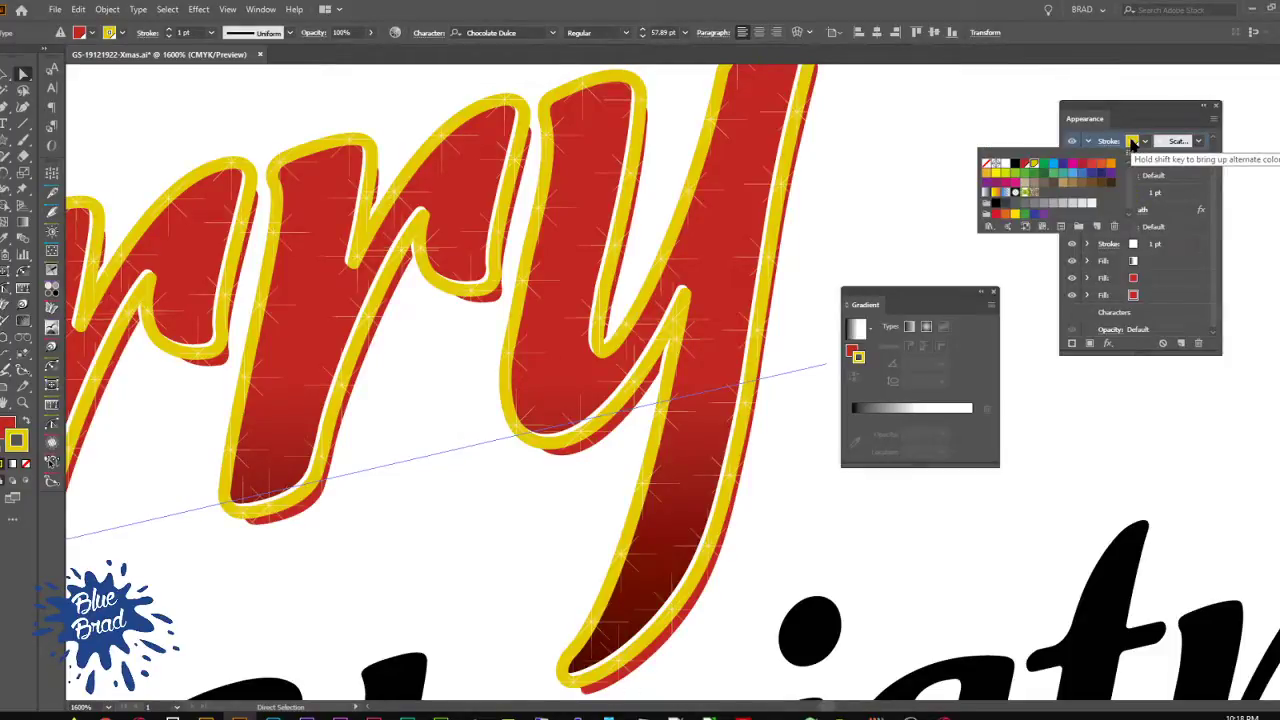
{"action": "left_click", "coordinate": [1005, 164]}
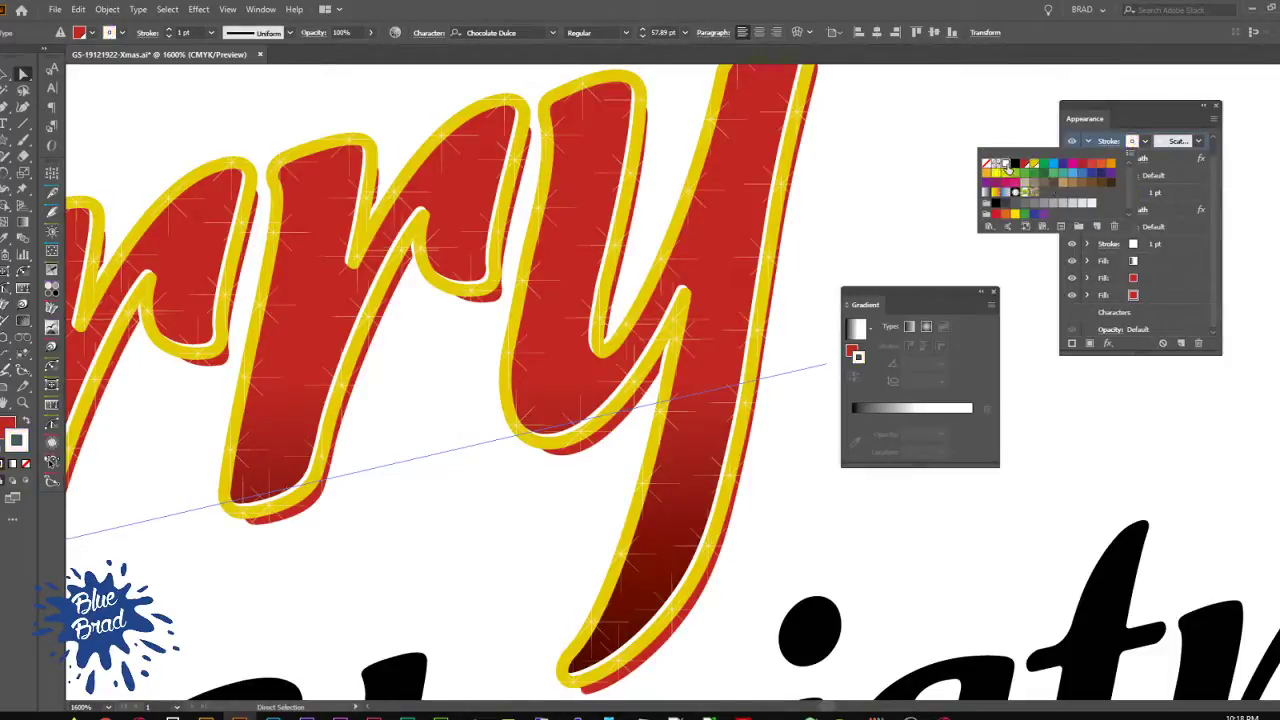
Step: Open the options of the scatter brush on the upper Merry's topmost stroke and name the brush snow
{"action": "left_click", "coordinate": [1134, 142]}
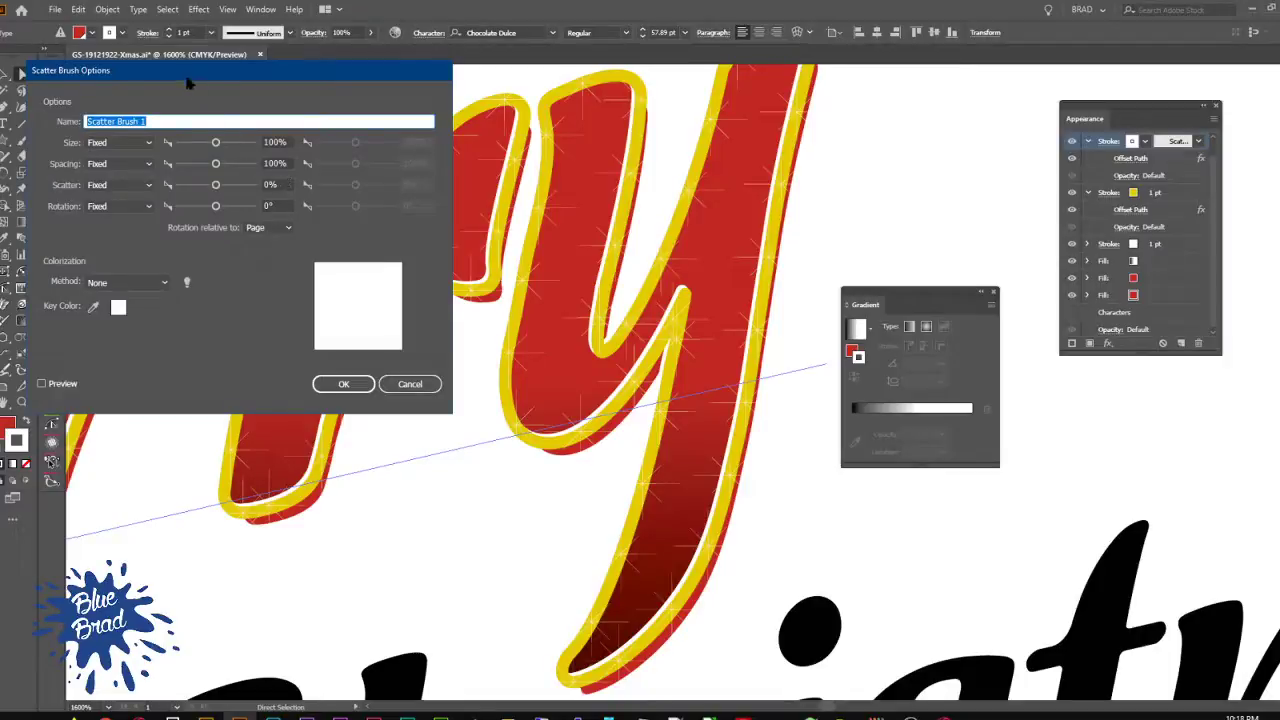
{"action": "mouse_move", "coordinate": [220, 86]}
{"action": "left_mouse_down"}
{"action": "mouse_move", "coordinate": [357, 163]}
{"action": "mouse_move", "coordinate": [420, 170]}
{"action": "left_mouse_up"}
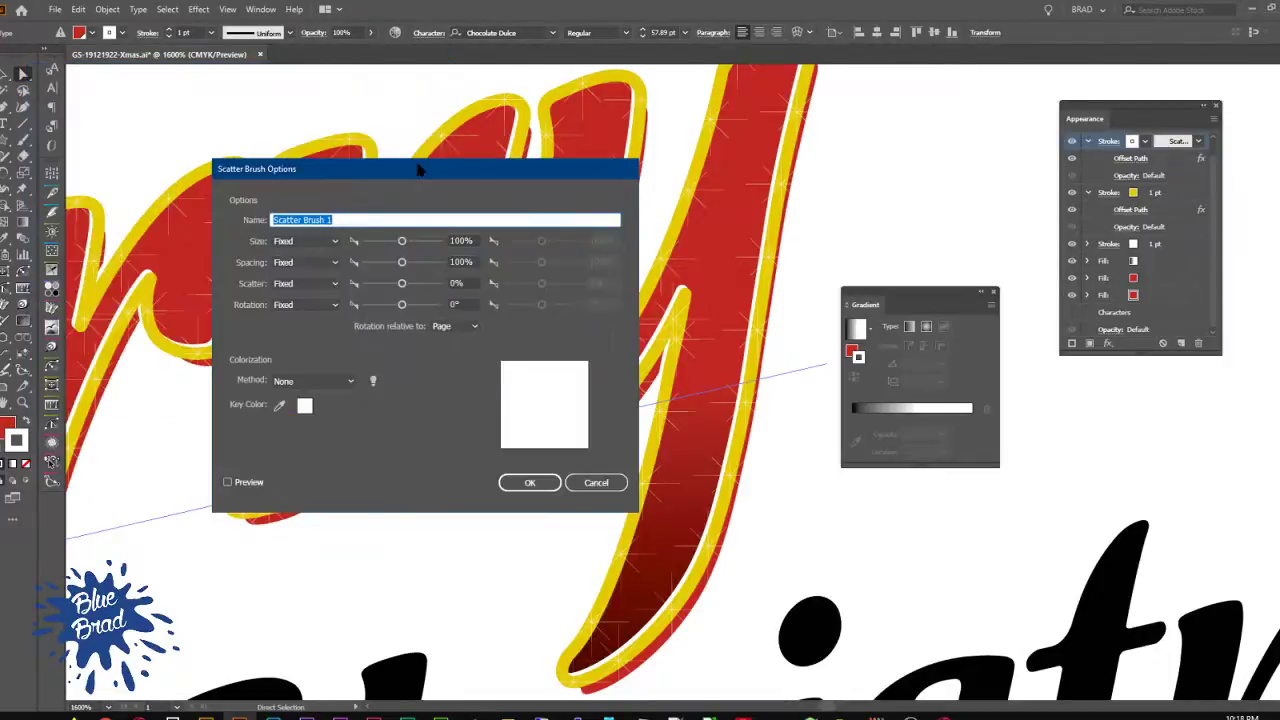
{"action": "type", "text": "snow"}
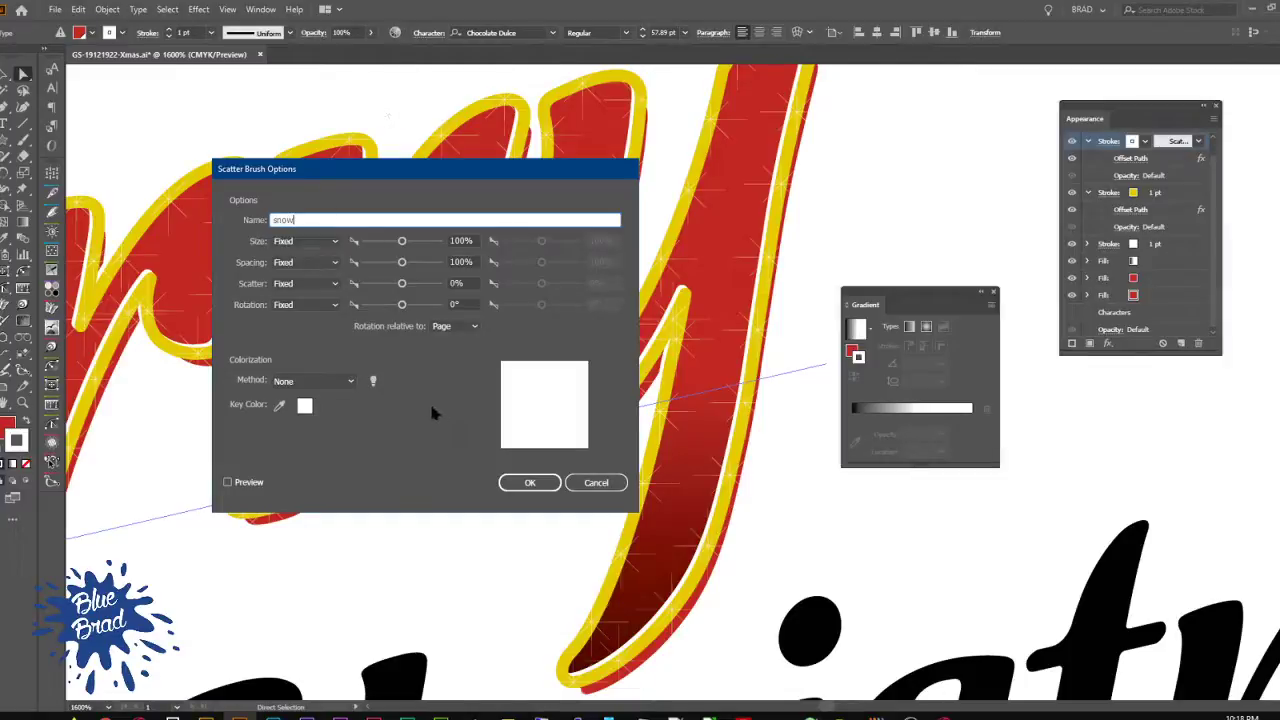
Step: Set the snow brush's size to Random from 79% to 129% with the preview enabled
{"action": "left_click", "coordinate": [300, 241]}
{"action": "left_click", "coordinate": [308, 276]}
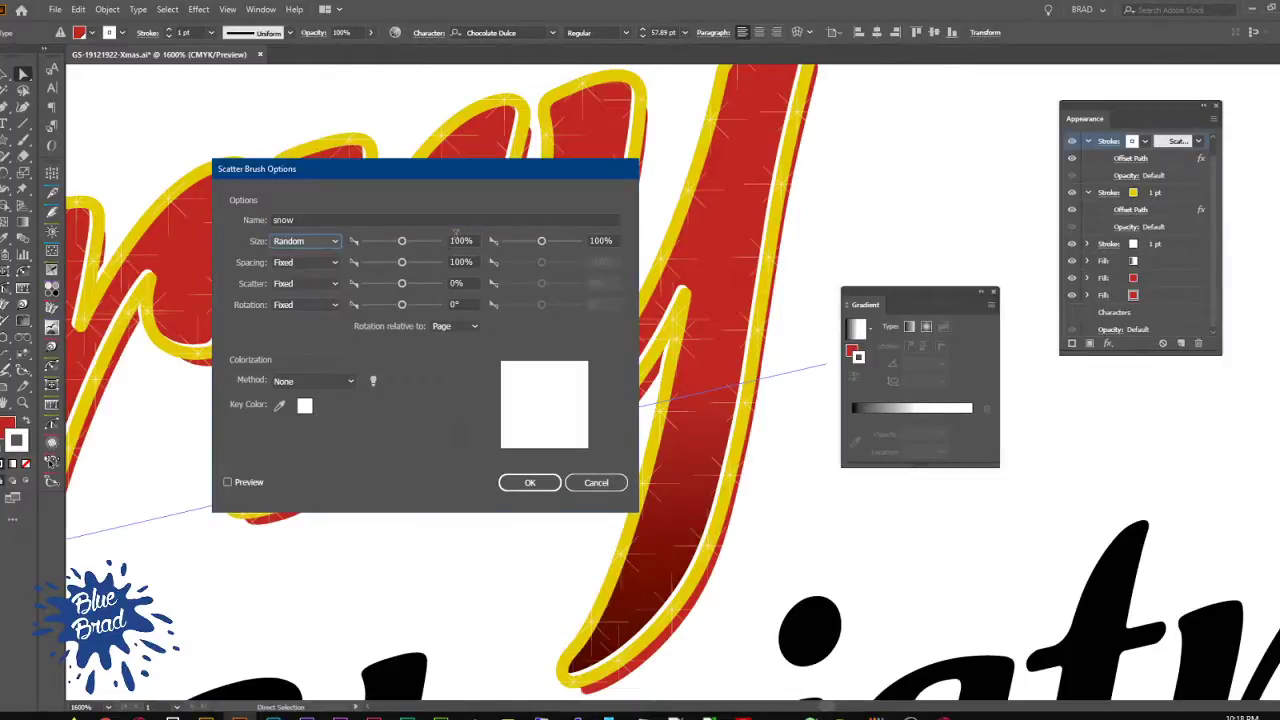
{"action": "double_click", "coordinate": [458, 240]}
{"action": "left_click_drag", "start_coordinate": [400, 241], "coordinate": [397, 241]}
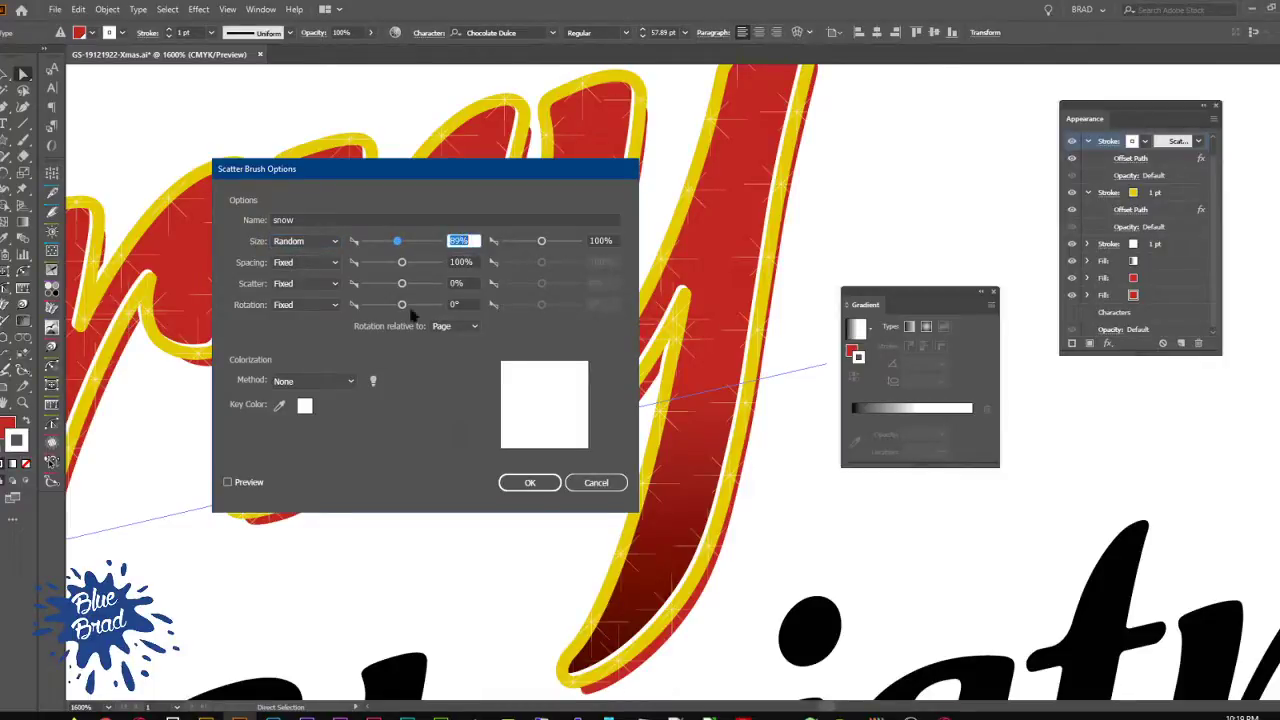
{"action": "left_click", "coordinate": [241, 483]}
{"action": "double_click", "coordinate": [597, 240]}
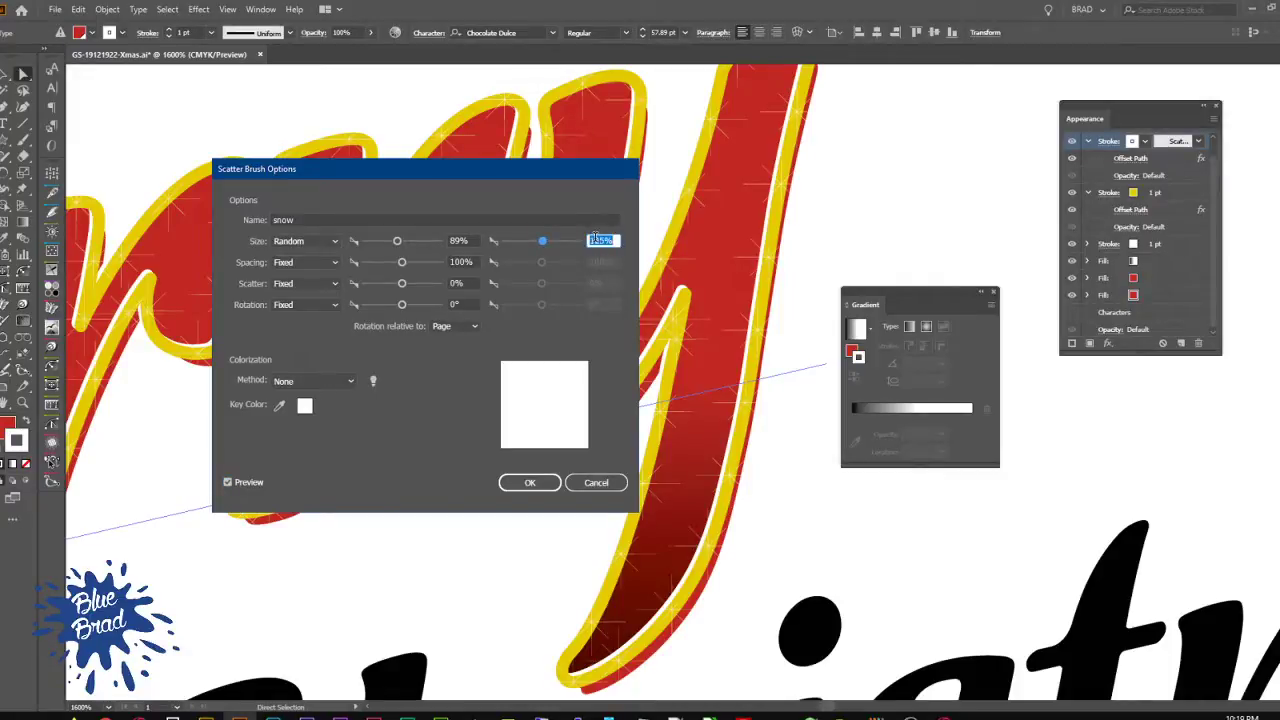
{"action": "scroll", "coordinate": [595, 239], "scroll_direction": "up", "scroll_amount": 4}
{"action": "double_click", "coordinate": [461, 239]}
{"action": "scroll", "coordinate": [461, 238], "scroll_direction": "down", "scroll_amount": 5}
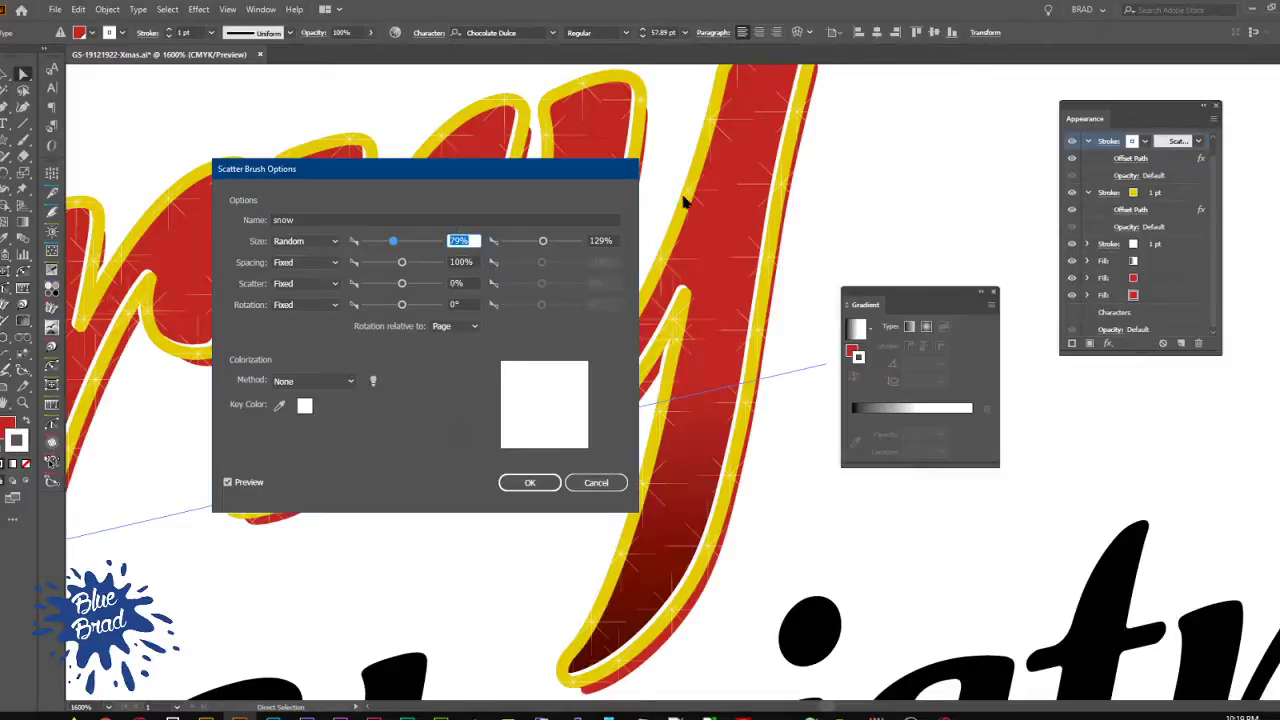
Step: Set the snow brush's spacing to Random from 91% to 108%
{"action": "left_click", "coordinate": [293, 262]}
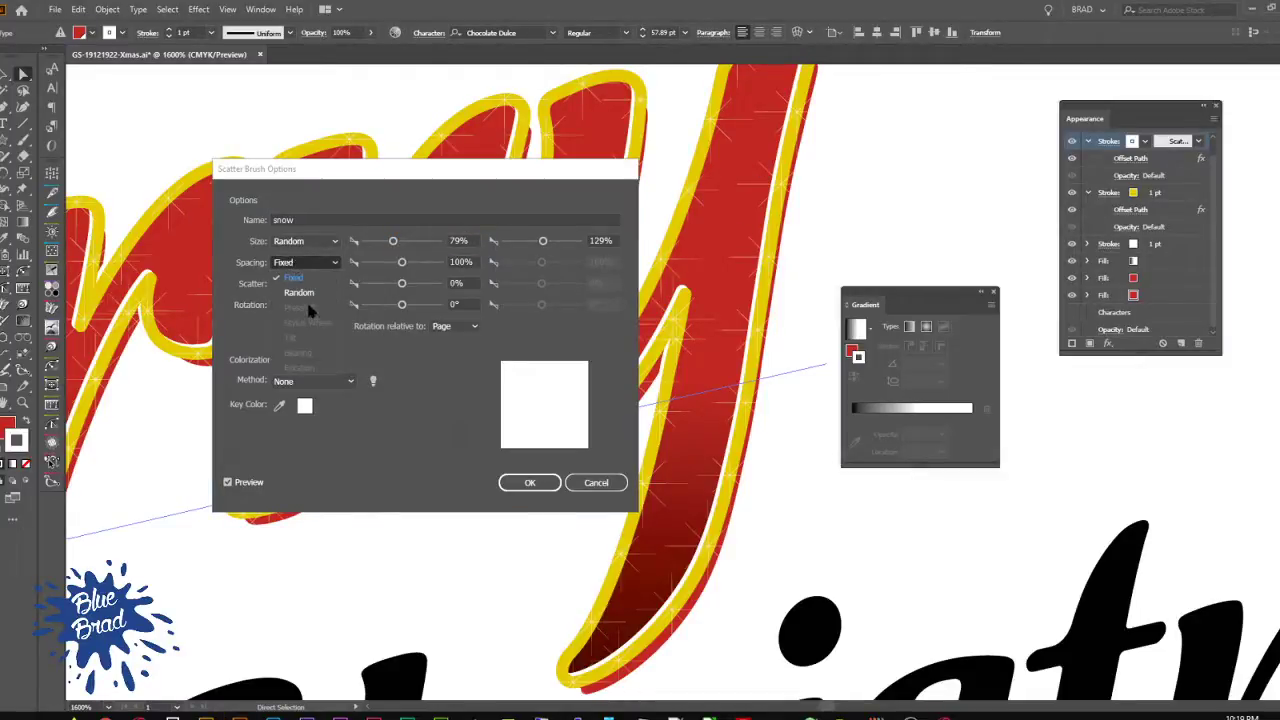
{"action": "left_click", "coordinate": [305, 283]}
{"action": "double_click", "coordinate": [463, 261]}
{"action": "scroll", "coordinate": [477, 261], "scroll_direction": "down", "scroll_amount": 9}
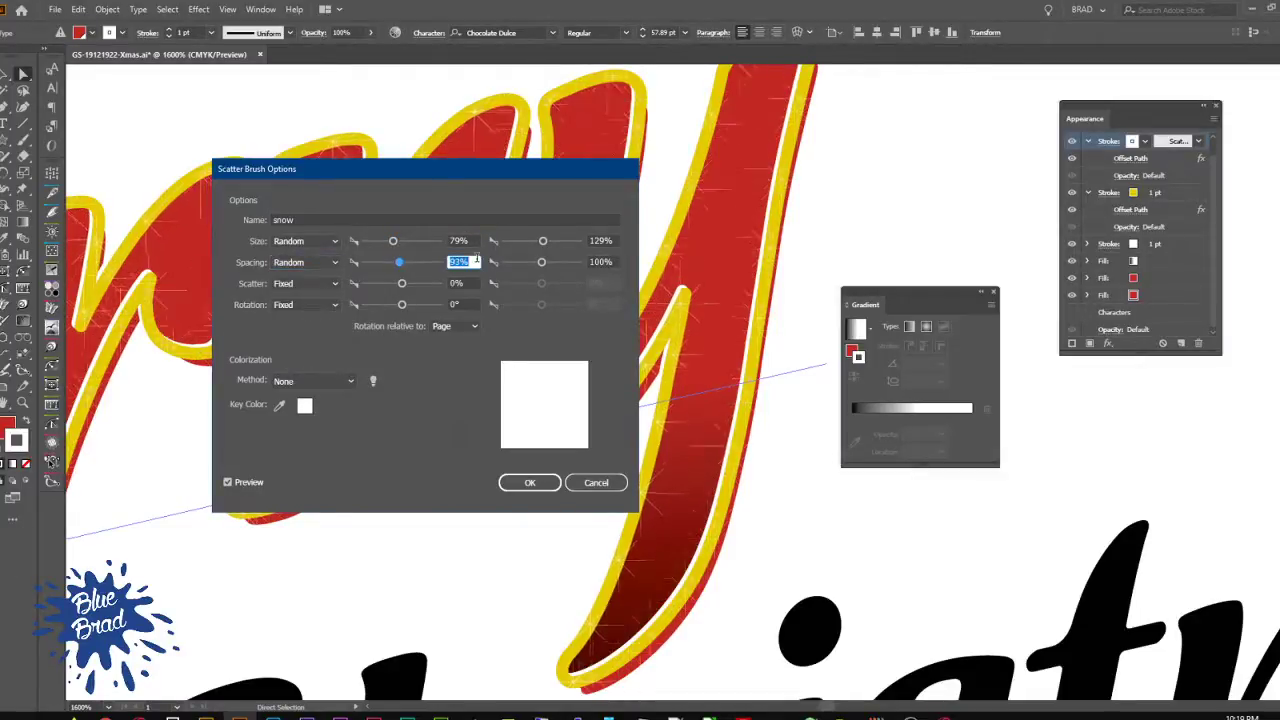
{"action": "double_click", "coordinate": [603, 261]}
{"action": "scroll", "coordinate": [614, 261], "scroll_direction": "up", "scroll_amount": 8}
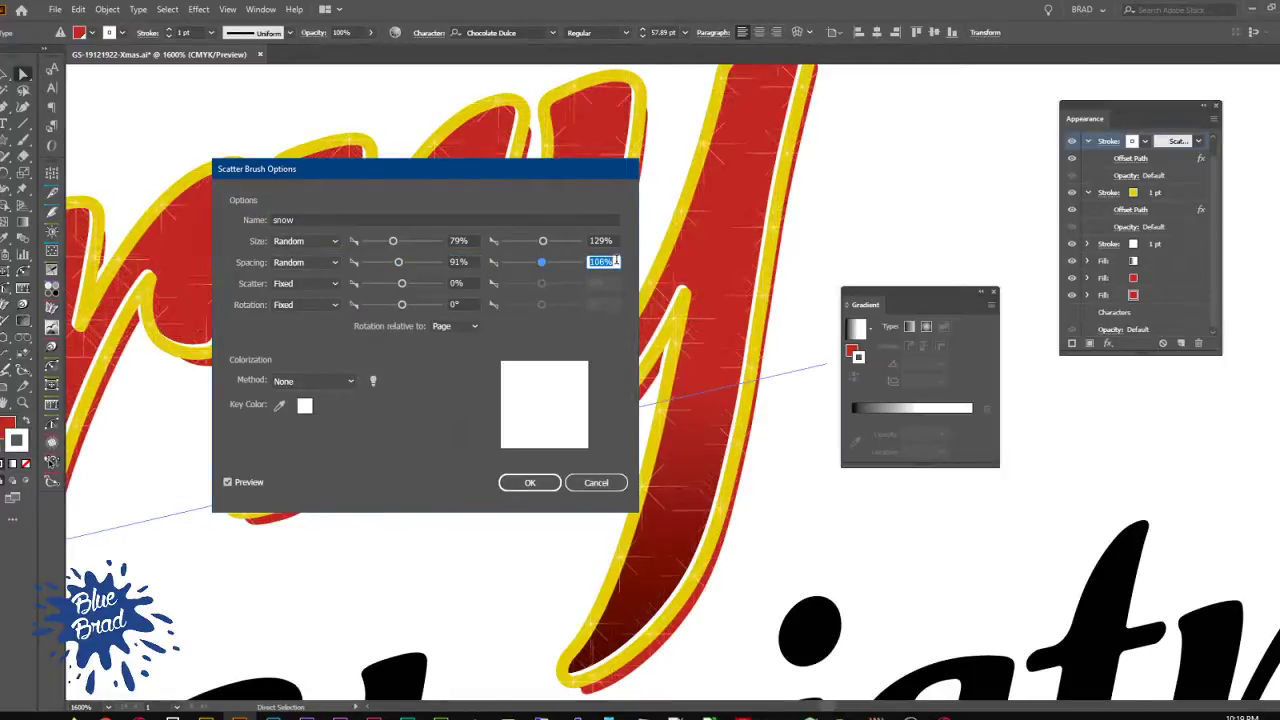
Step: Set the snow brush's scatter to Random from -8% to 22%
{"action": "left_click", "coordinate": [321, 285]}
{"action": "left_click", "coordinate": [300, 306]}
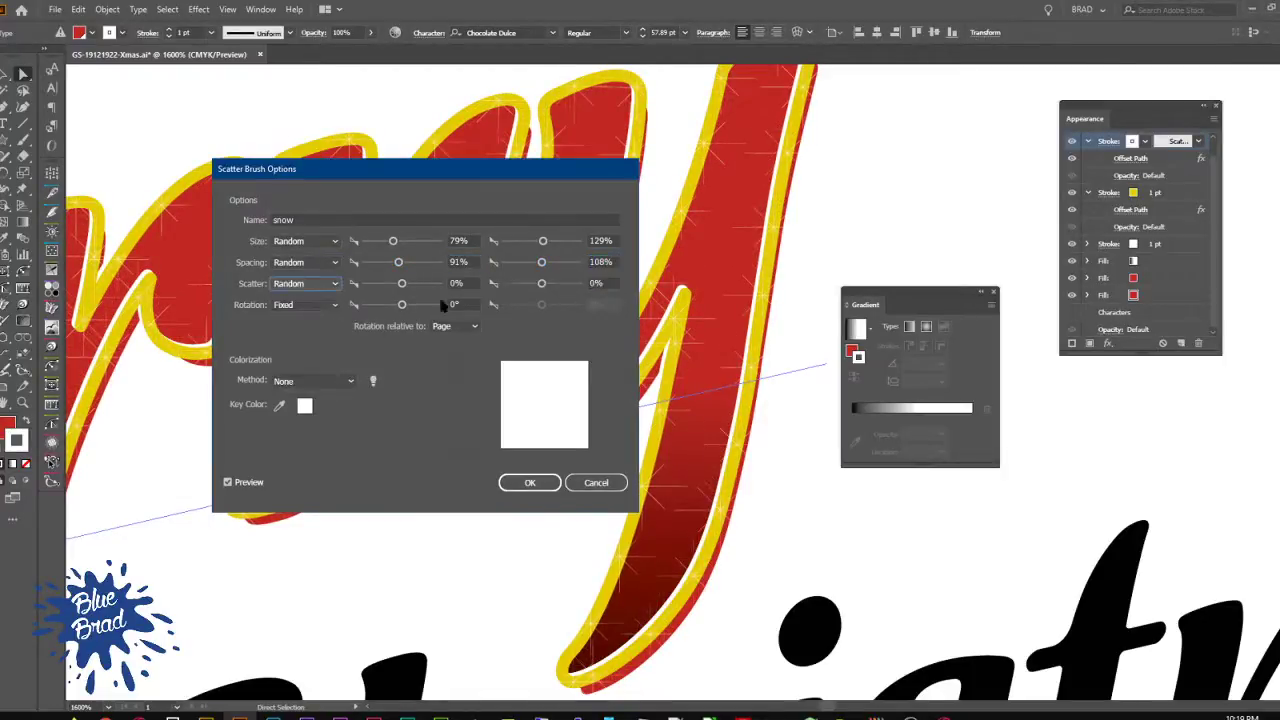
{"action": "double_click", "coordinate": [460, 283]}
{"action": "scroll", "coordinate": [463, 283], "scroll_direction": "down", "scroll_amount": 5}
{"action": "scroll", "coordinate": [463, 283], "scroll_direction": "down", "scroll_amount": 3}
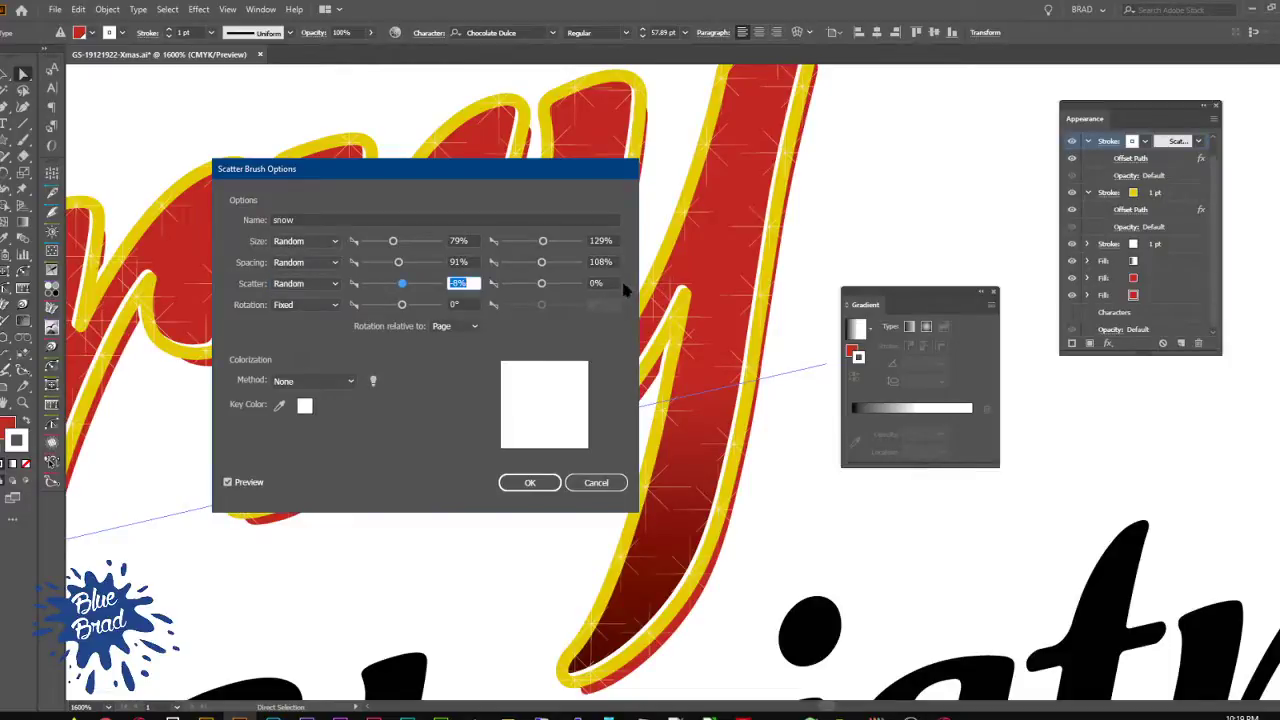
{"action": "double_click", "coordinate": [614, 283]}
{"action": "scroll", "coordinate": [614, 283], "scroll_direction": "up", "scroll_amount": 14}
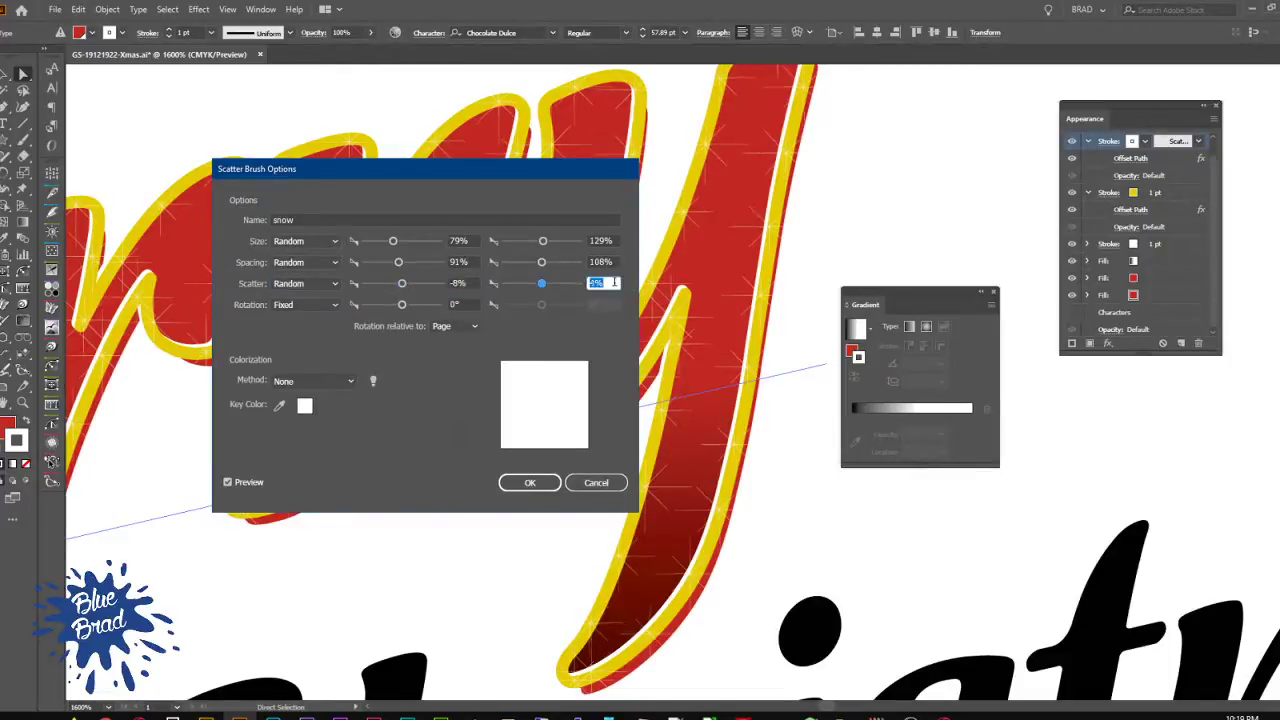
{"action": "scroll", "coordinate": [614, 283], "scroll_direction": "up", "scroll_amount": 8}
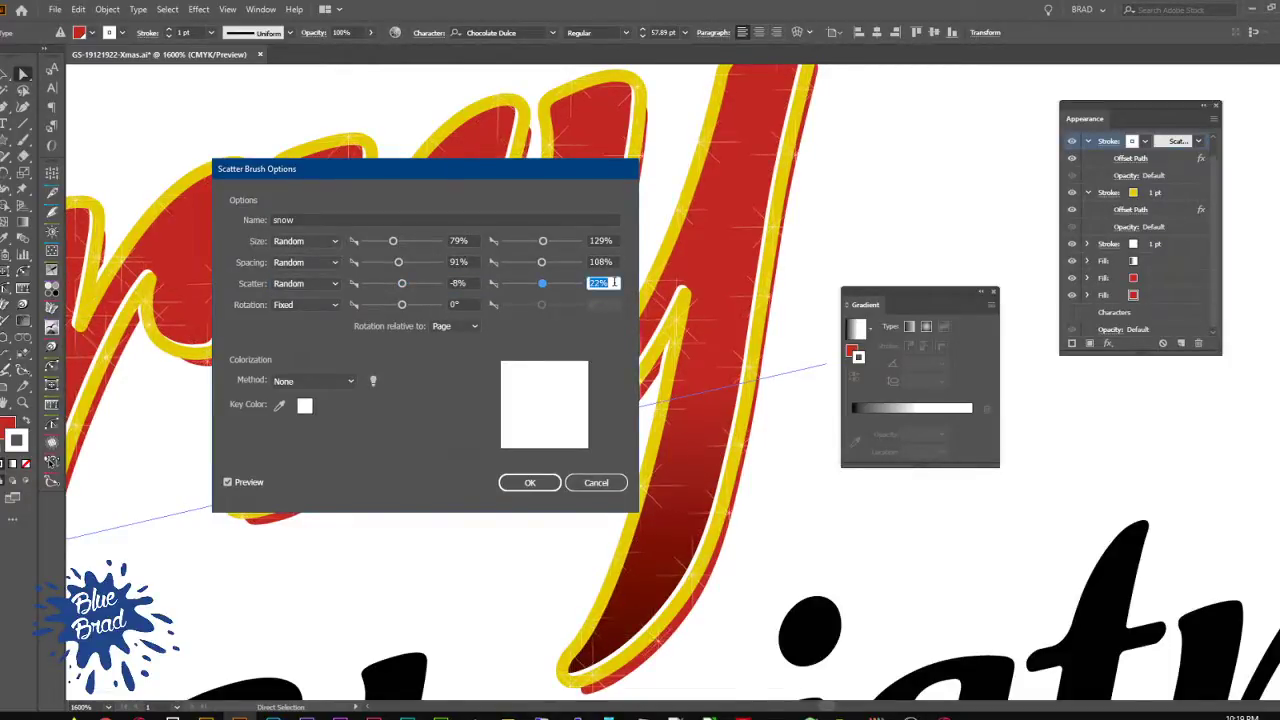
Step: Set the snow brush's rotation to Random from -70° to 70° and apply the changed options to the existing strokes
{"action": "left_click", "coordinate": [302, 304]}
{"action": "left_click", "coordinate": [305, 336]}
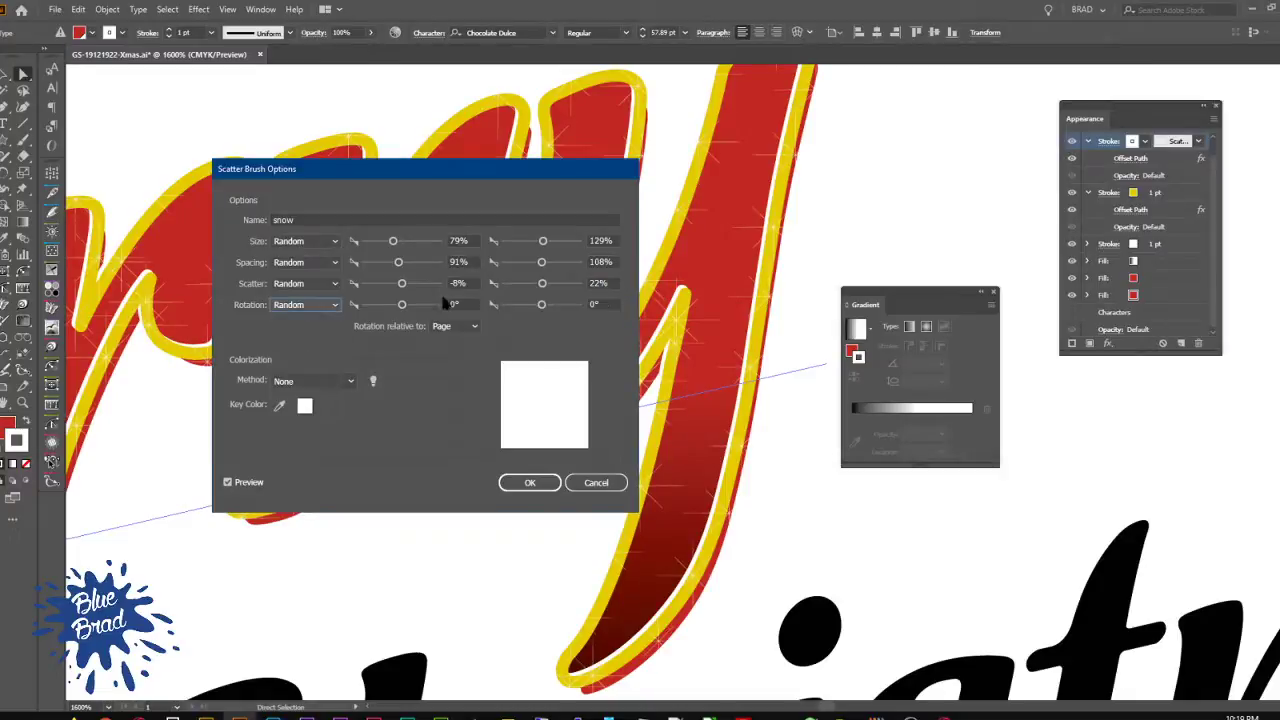
{"action": "left_click", "coordinate": [463, 303]}
{"action": "scroll", "coordinate": [463, 300], "scroll_direction": "down", "scroll_amount": 20}
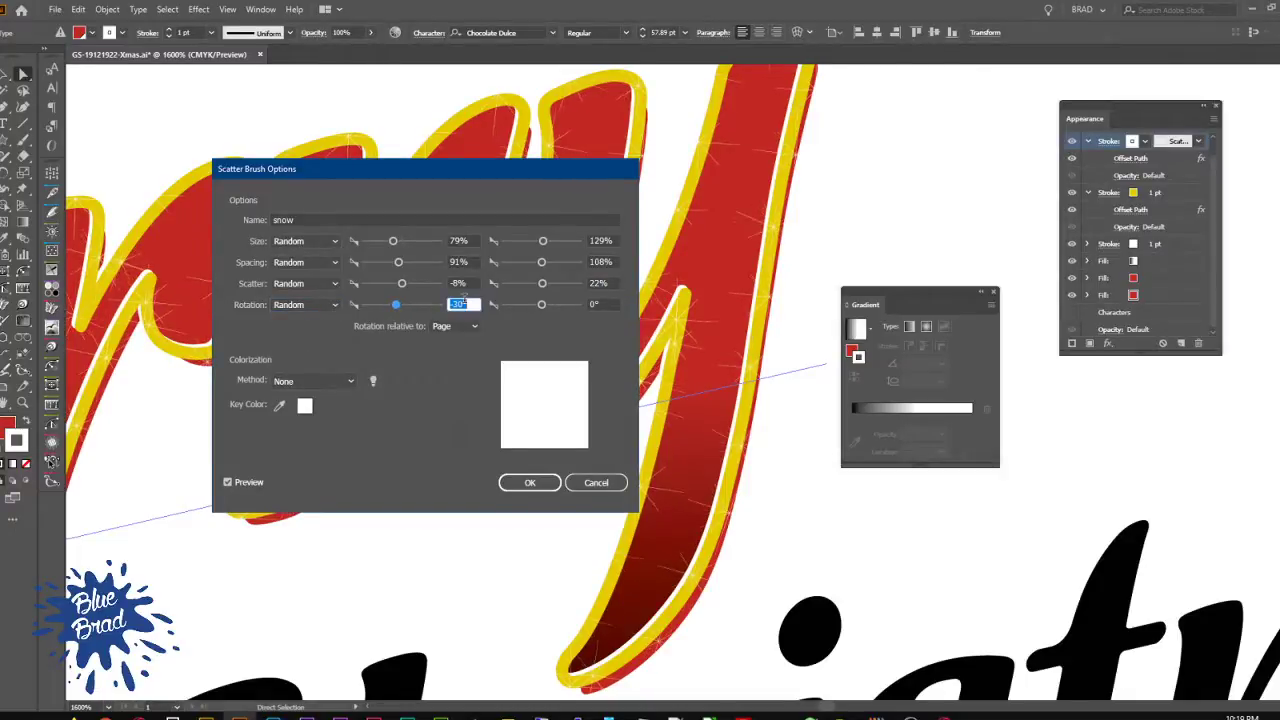
{"action": "left_click", "coordinate": [603, 304]}
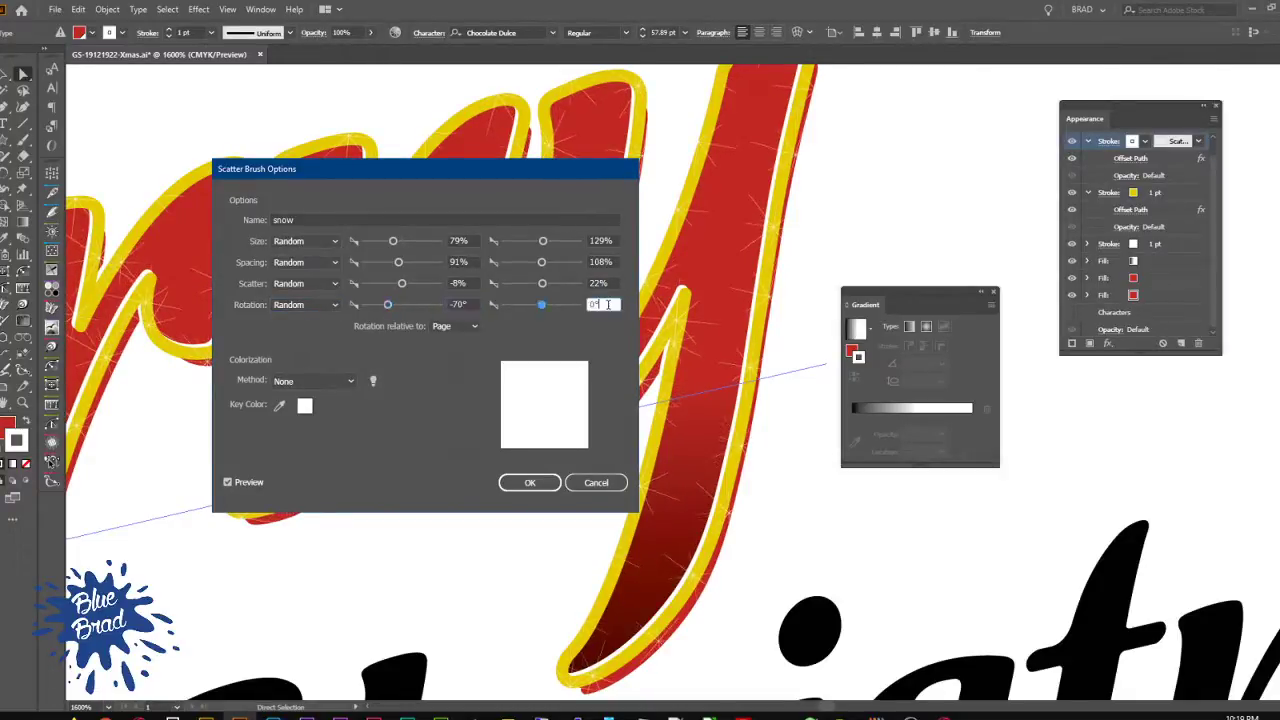
{"action": "scroll", "coordinate": [606, 305], "scroll_direction": "up", "scroll_amount": 20}
{"action": "scroll", "coordinate": [606, 305], "scroll_direction": "down", "scroll_amount": 10}
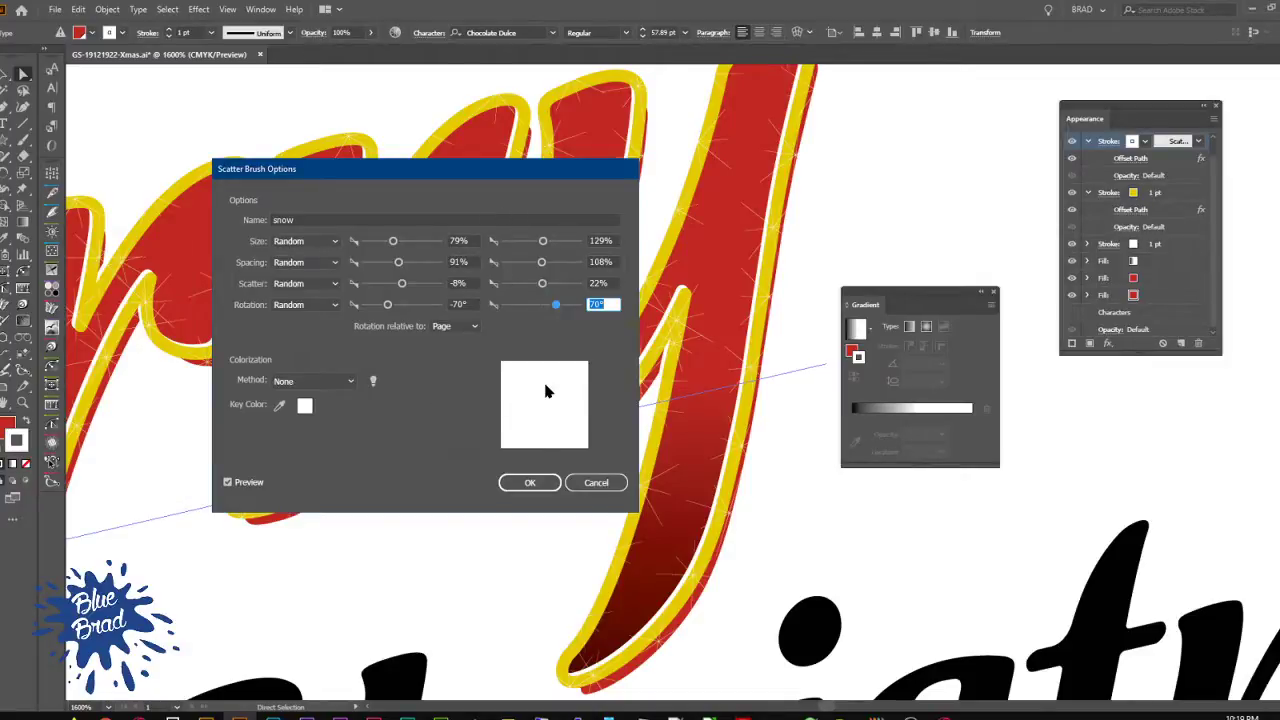
{"action": "left_click", "coordinate": [529, 482]}
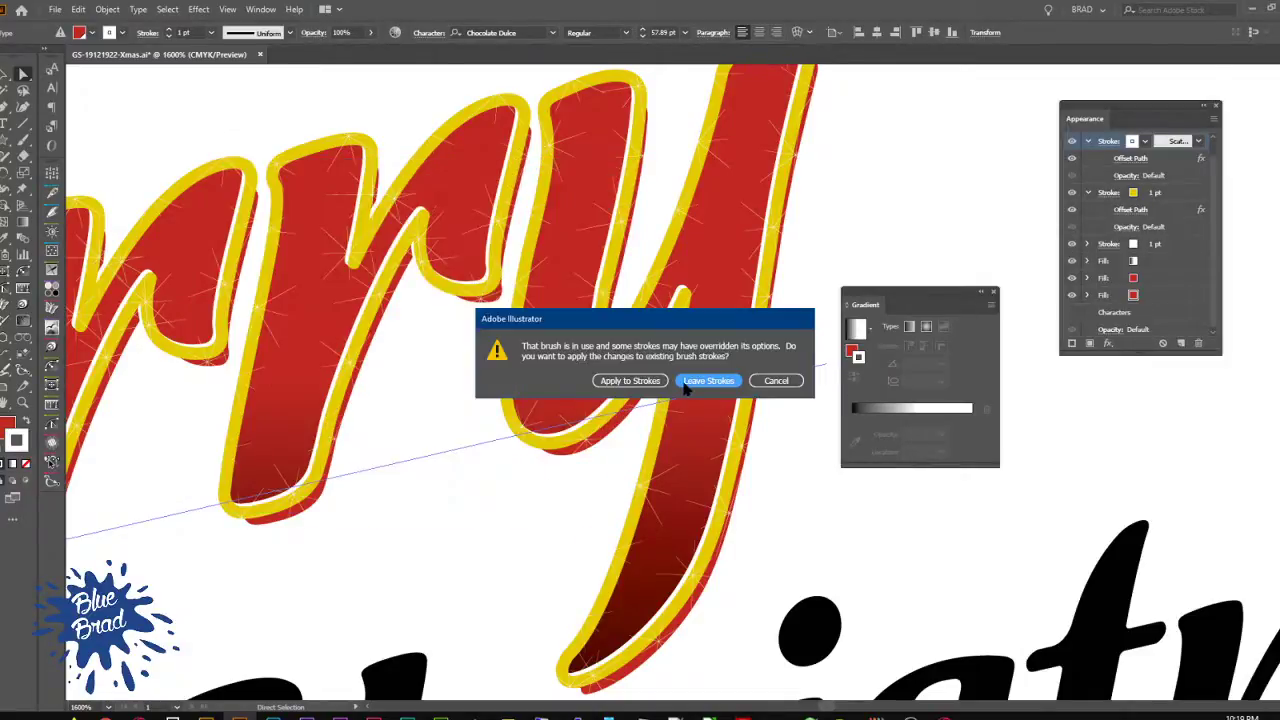
{"action": "left_click", "coordinate": [657, 381]}
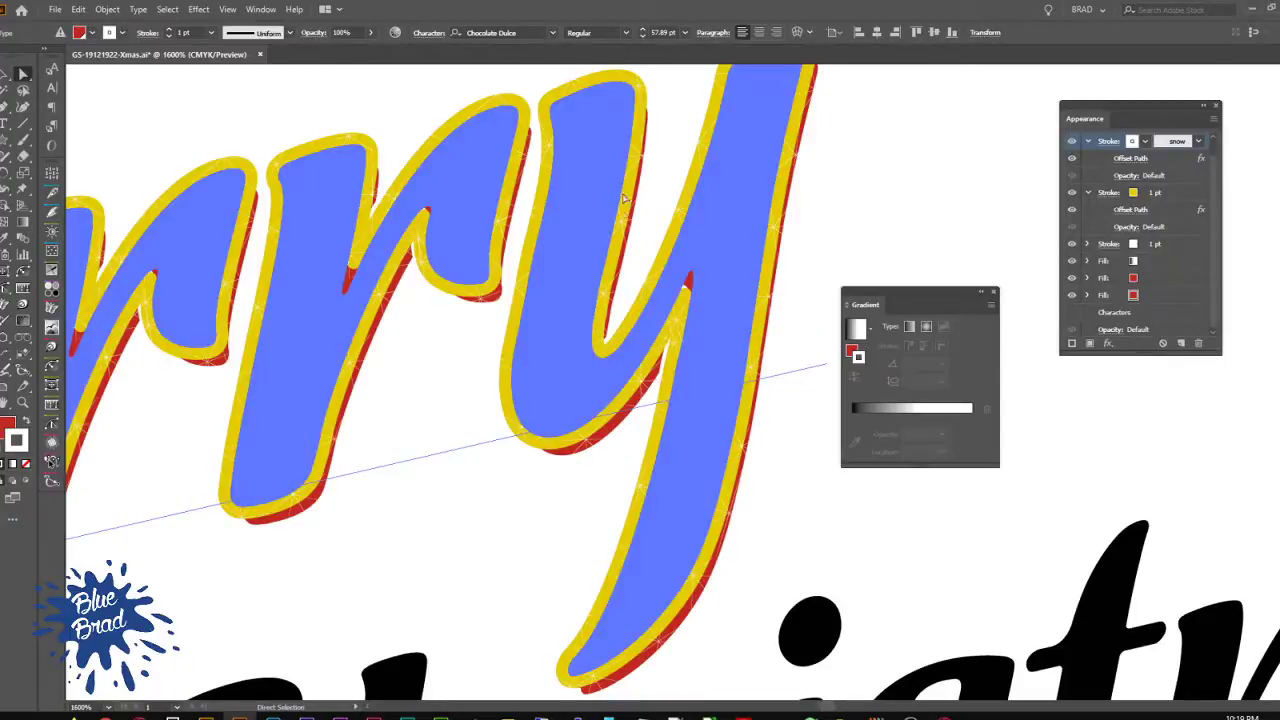
Step: Select the inner anchor points of the white star above the artboard and scale them outward from the center to thicken its rays
{"action": "scroll", "coordinate": [686, 230], "scroll_direction": "down", "scroll_amount": 3}
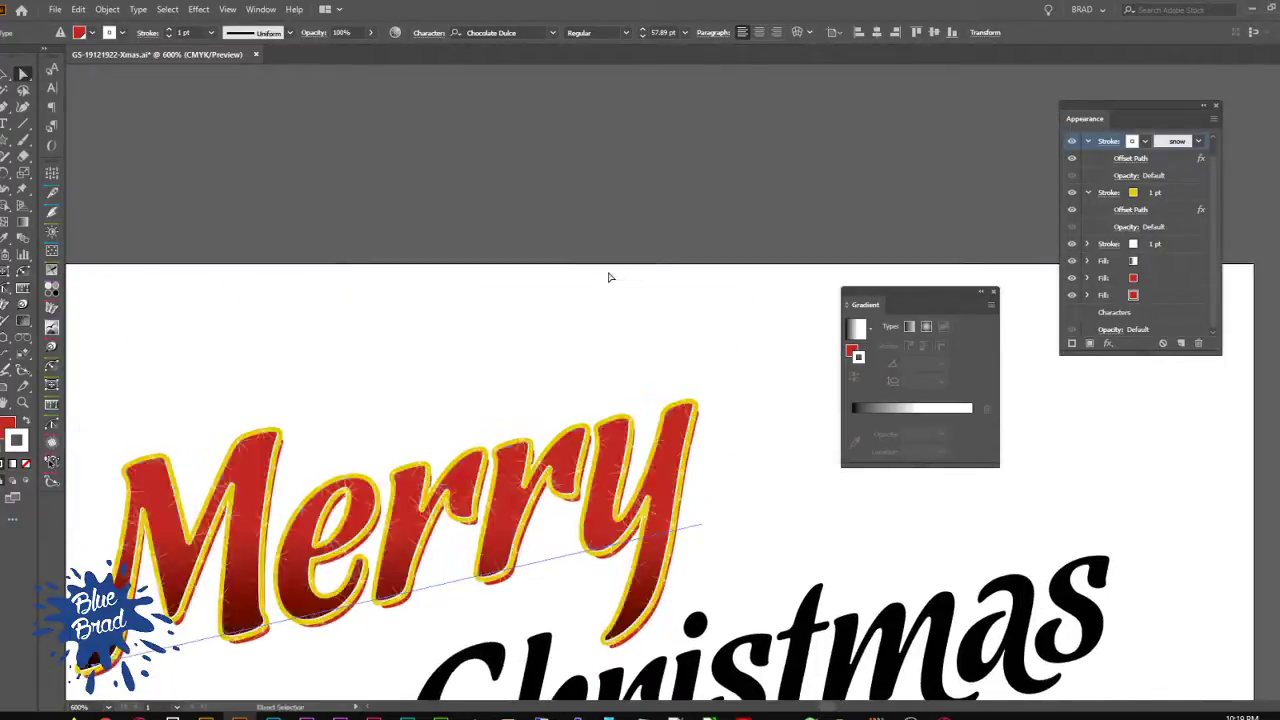
{"action": "left_click", "coordinate": [609, 277]}
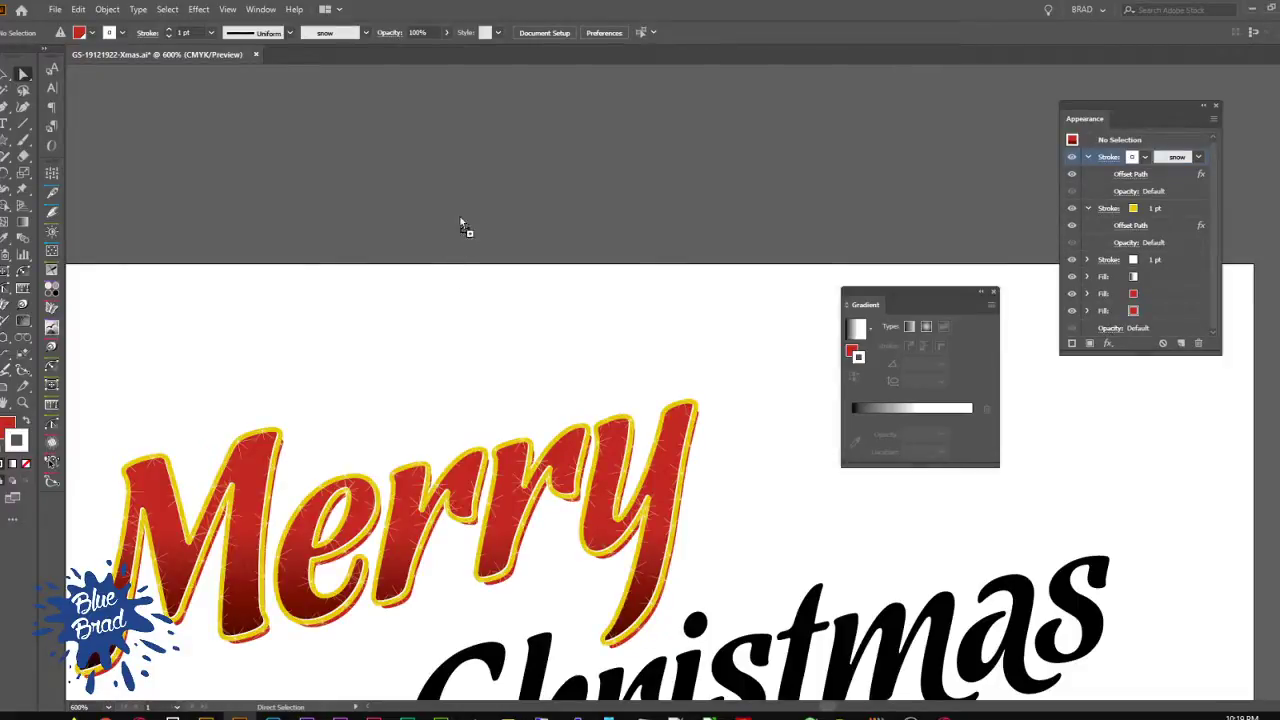
{"action": "scroll", "coordinate": [508, 223], "scroll_direction": "up", "scroll_amount": 10}
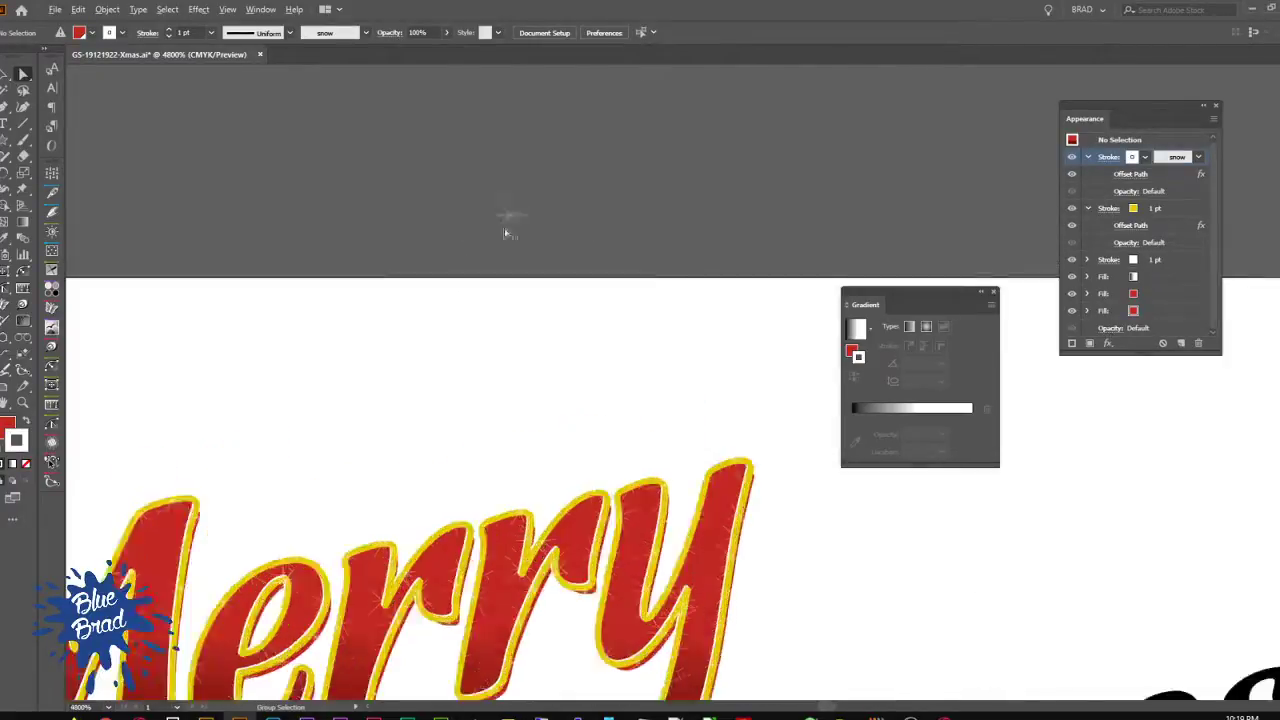
{"action": "left_click_drag", "start_coordinate": [391, 380], "coordinate": [492, 335]}
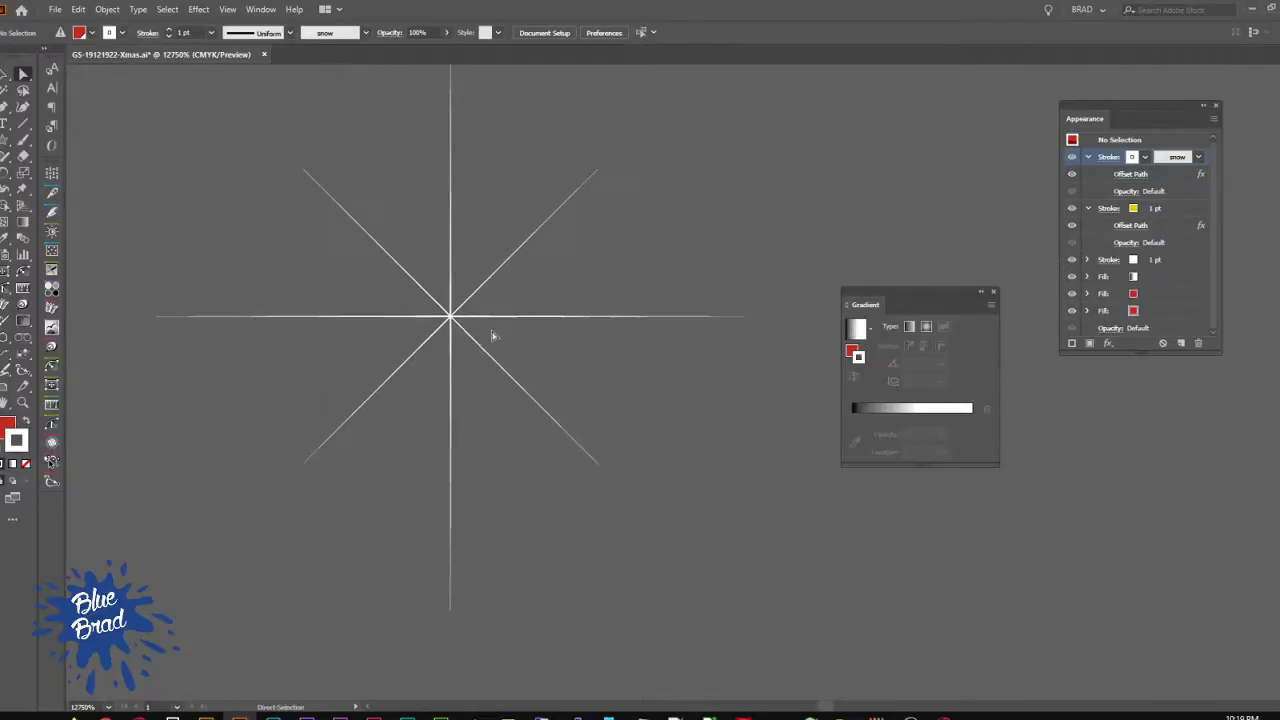
{"action": "left_click", "coordinate": [483, 319]}
{"action": "left_click", "coordinate": [510, 297]}
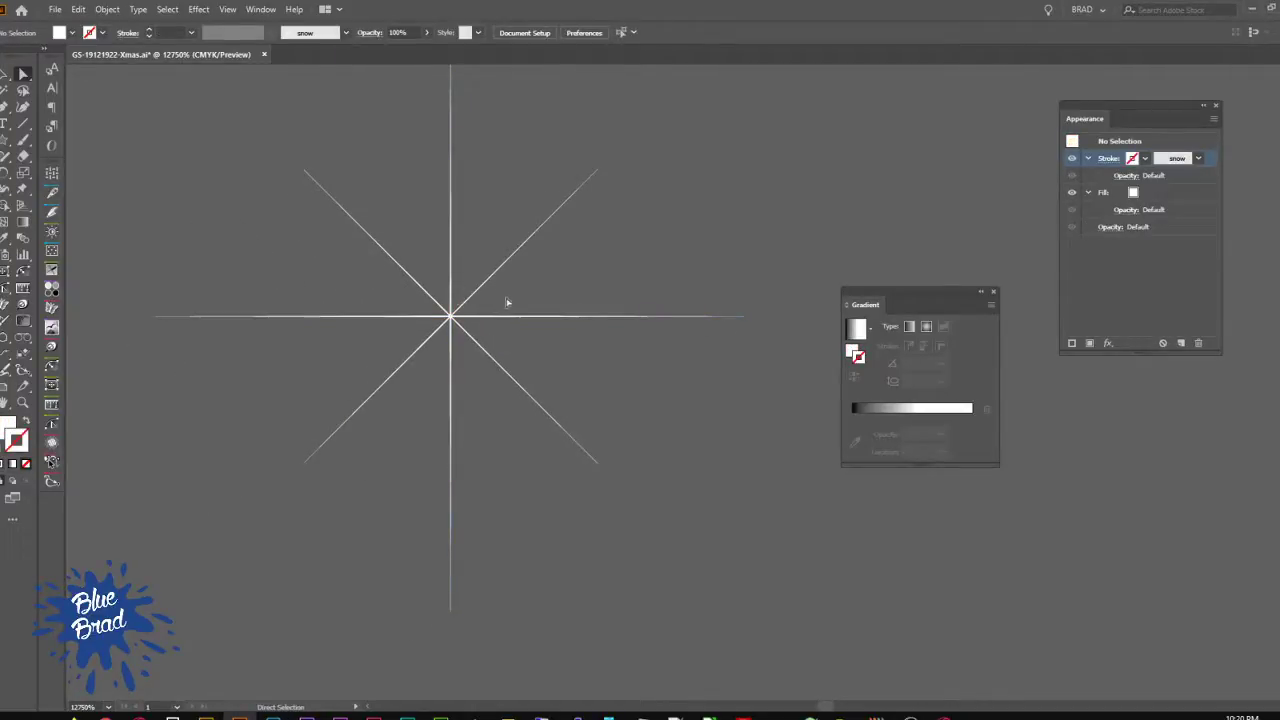
{"action": "left_click", "coordinate": [434, 333]}
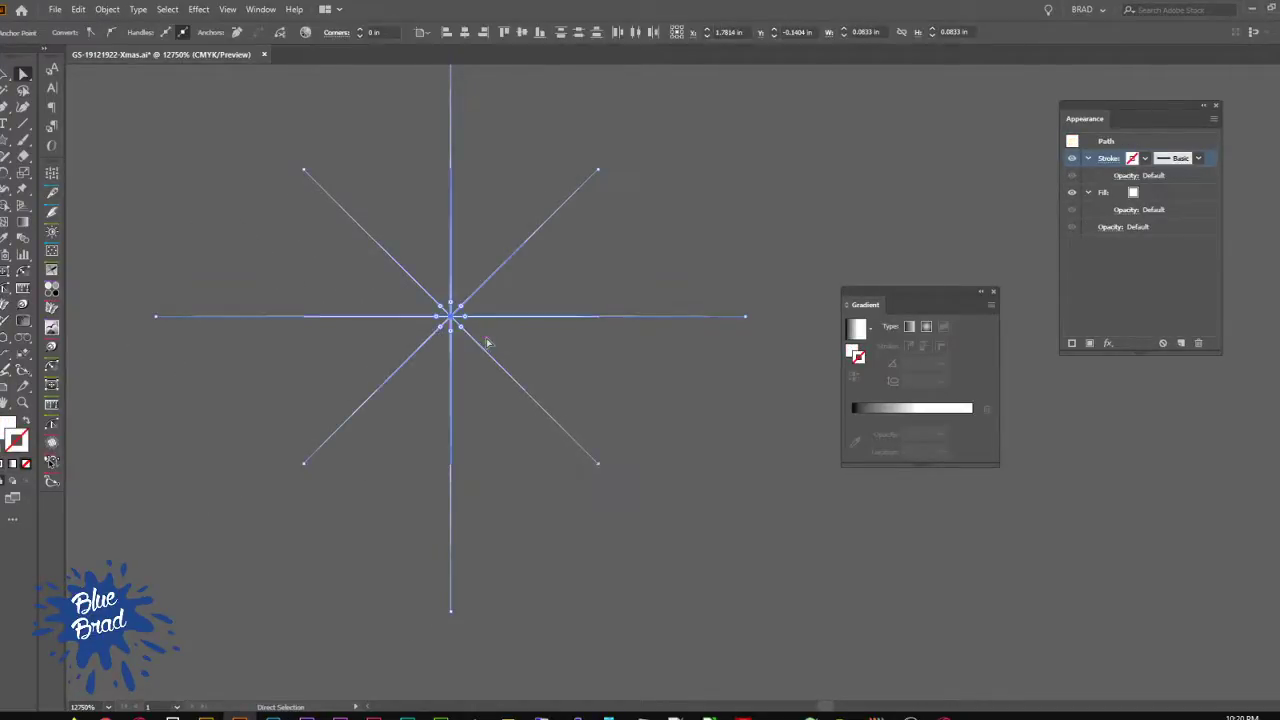
{"action": "key", "text": "s"}
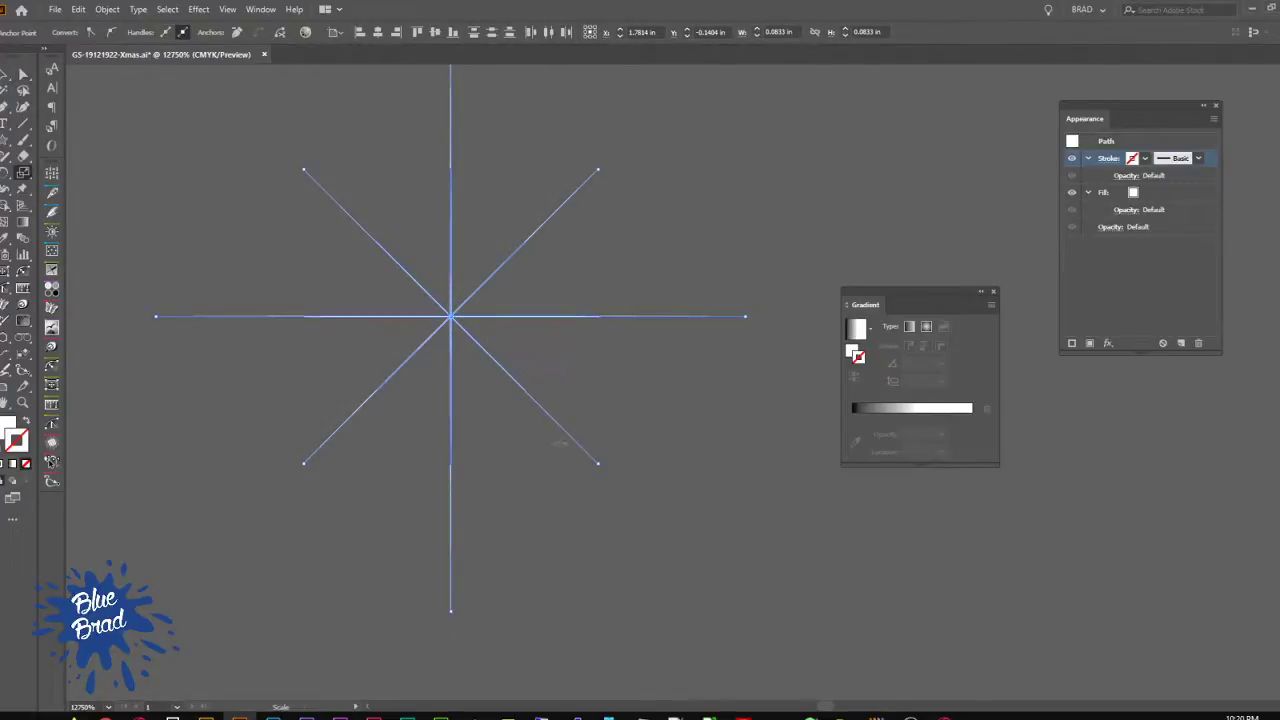
{"action": "left_click_drag", "start_coordinate": [563, 418], "coordinate": [796, 608]}
{"action": "left_click_drag", "start_coordinate": [928, 686], "coordinate": [926, 684]}
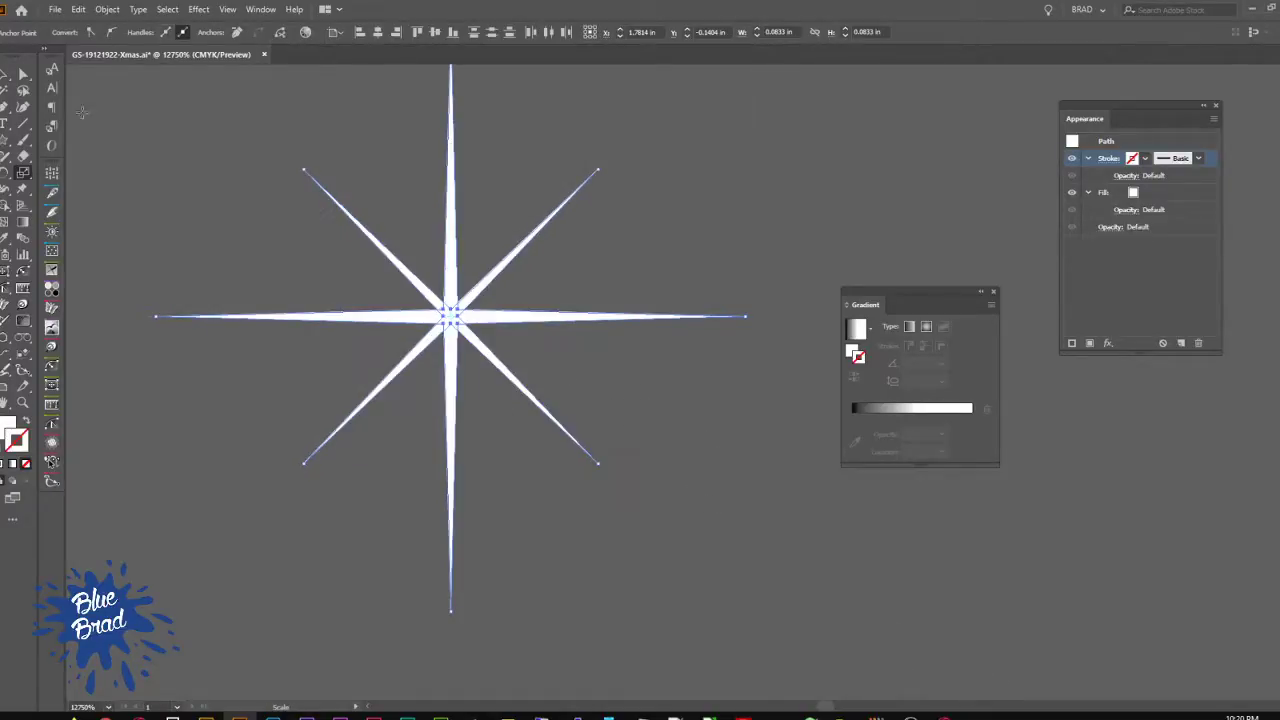
Step: Try a radial gradient on the whole star group and undo it
{"action": "left_click", "coordinate": [5, 74]}
{"action": "left_click", "coordinate": [433, 209]}
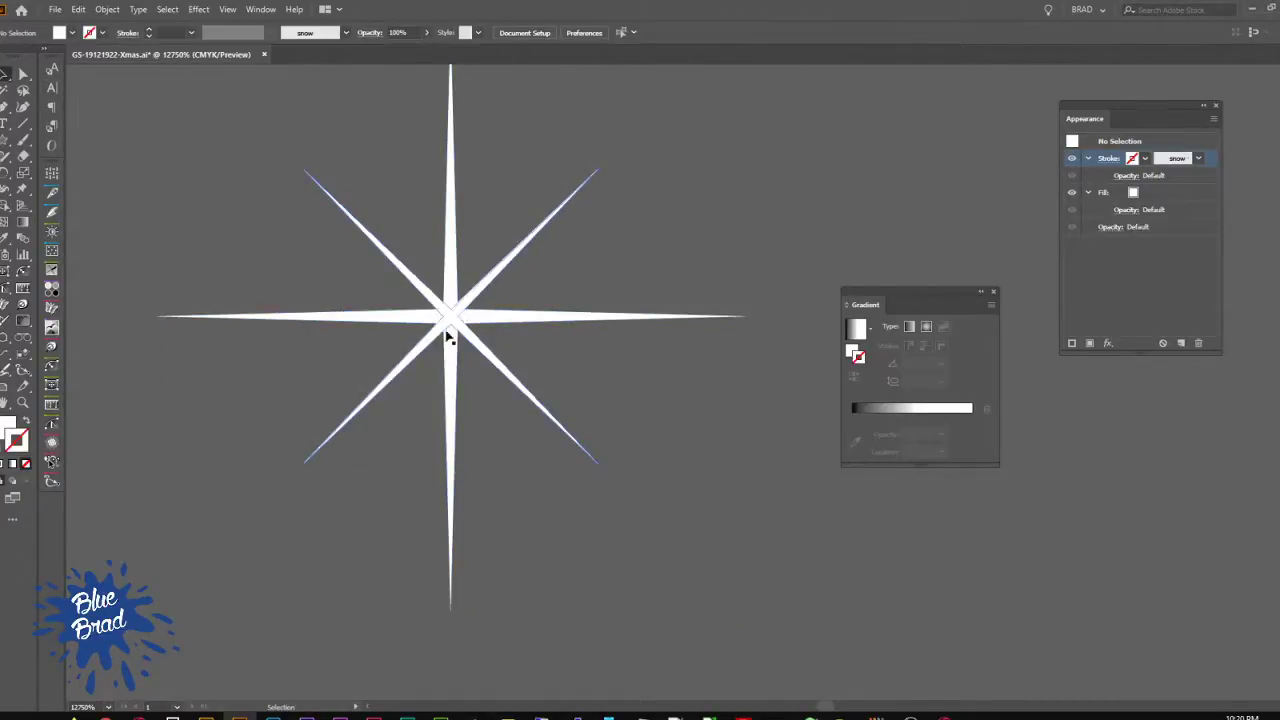
{"action": "left_click", "coordinate": [522, 321]}
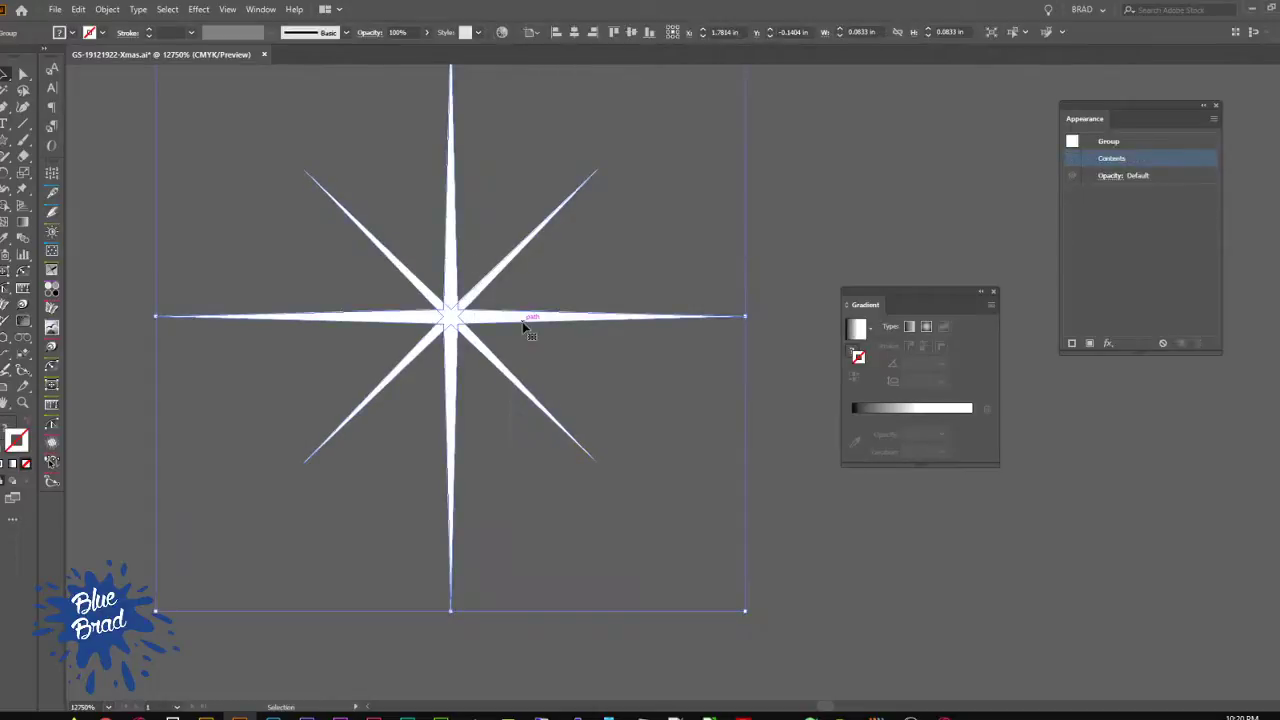
{"action": "left_click", "coordinate": [928, 330]}
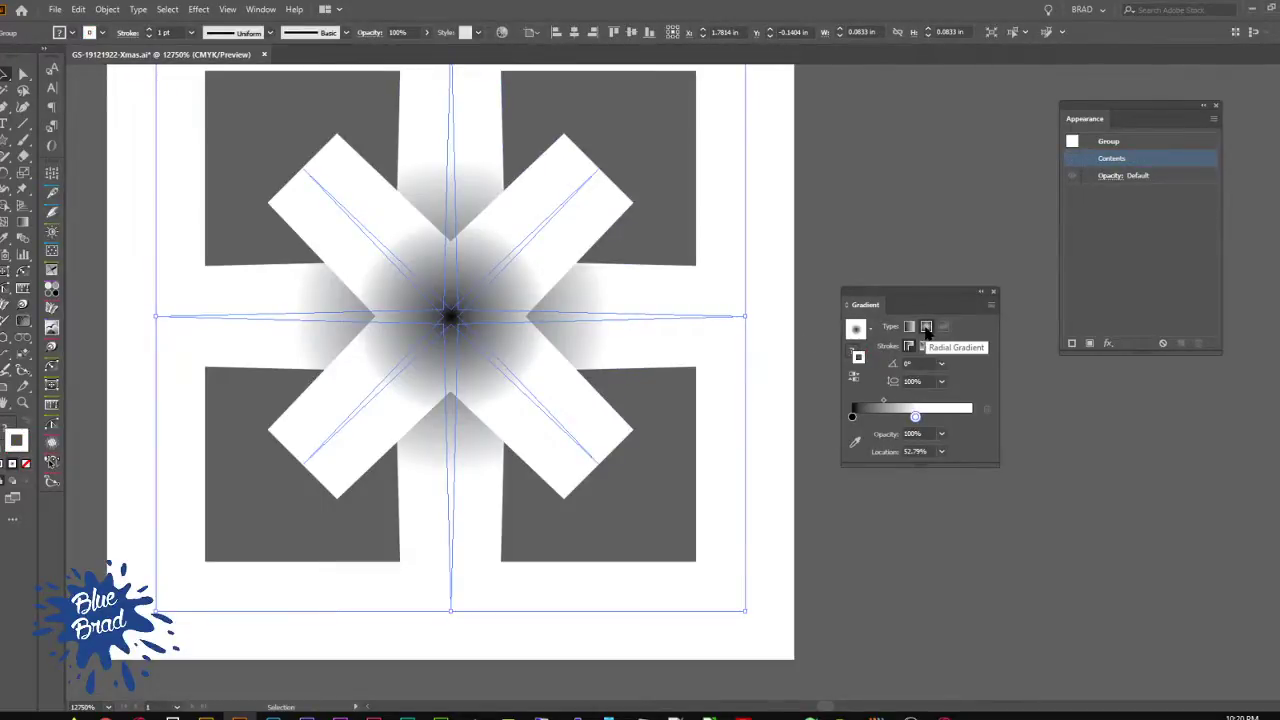
{"action": "key", "text": "ctrl+z"}
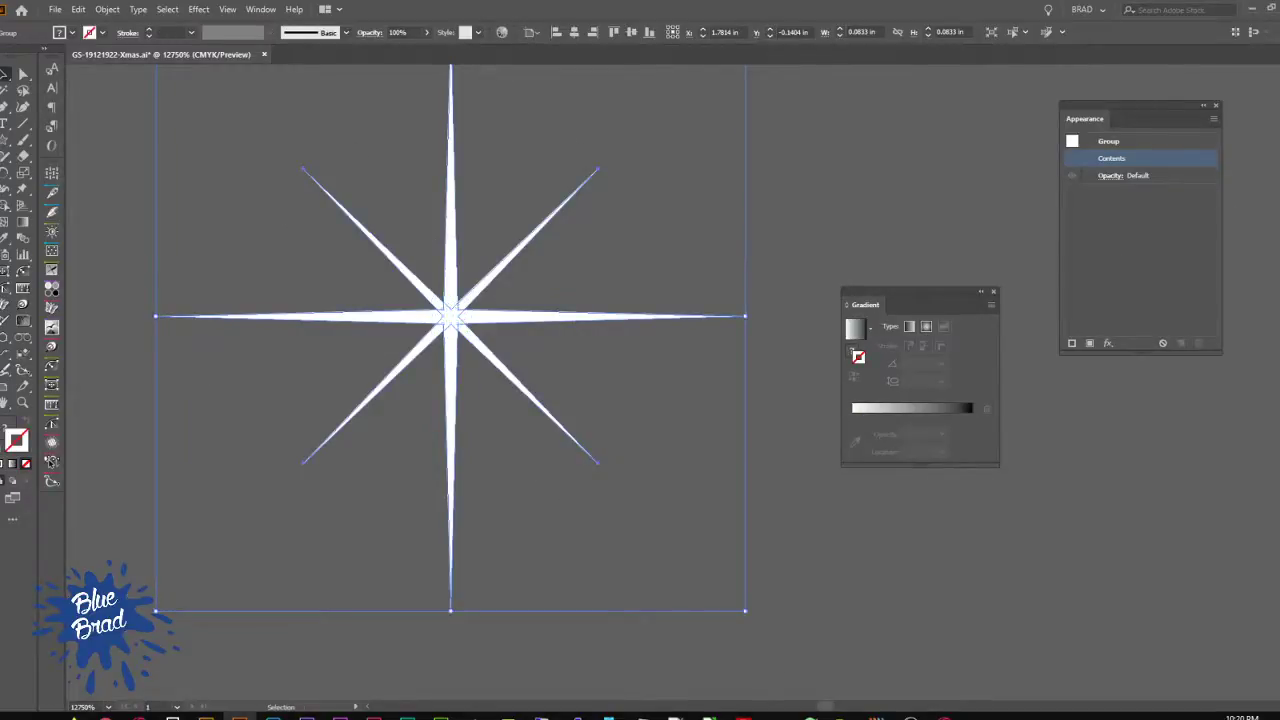
Step: Try adding a new fill to the star group's appearance and undo it
{"action": "left_click", "coordinate": [1089, 343]}
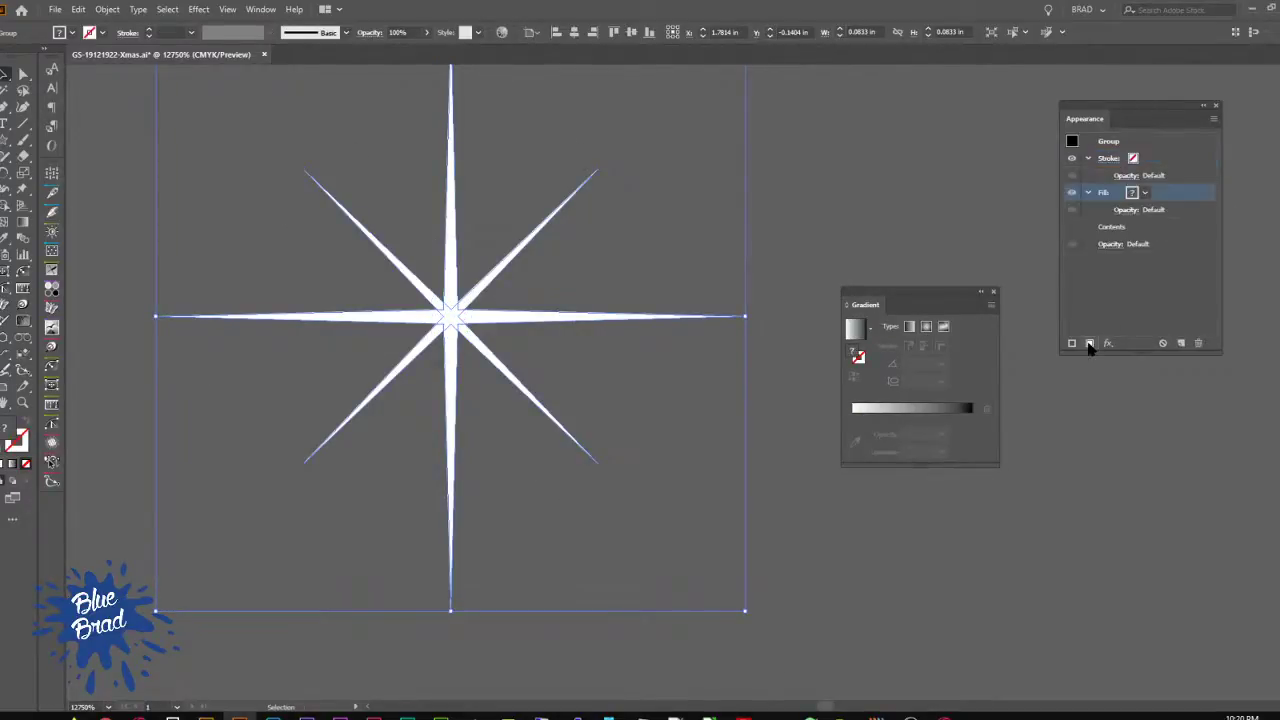
{"action": "key", "text": "a"}
{"action": "key", "text": "ctrl+z"}
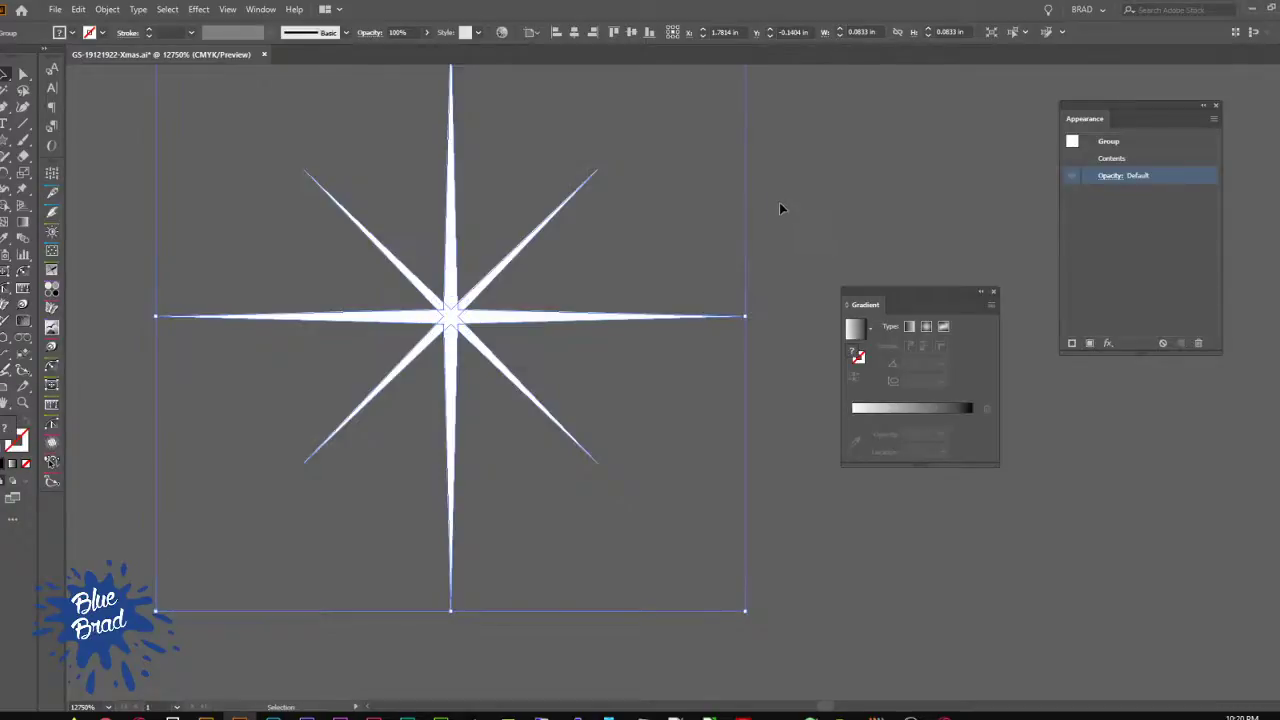
Step: Select the white star group and fill it with a radial gradient
{"action": "left_click", "coordinate": [790, 198]}
{"action": "key", "text": "ctrl+a"}
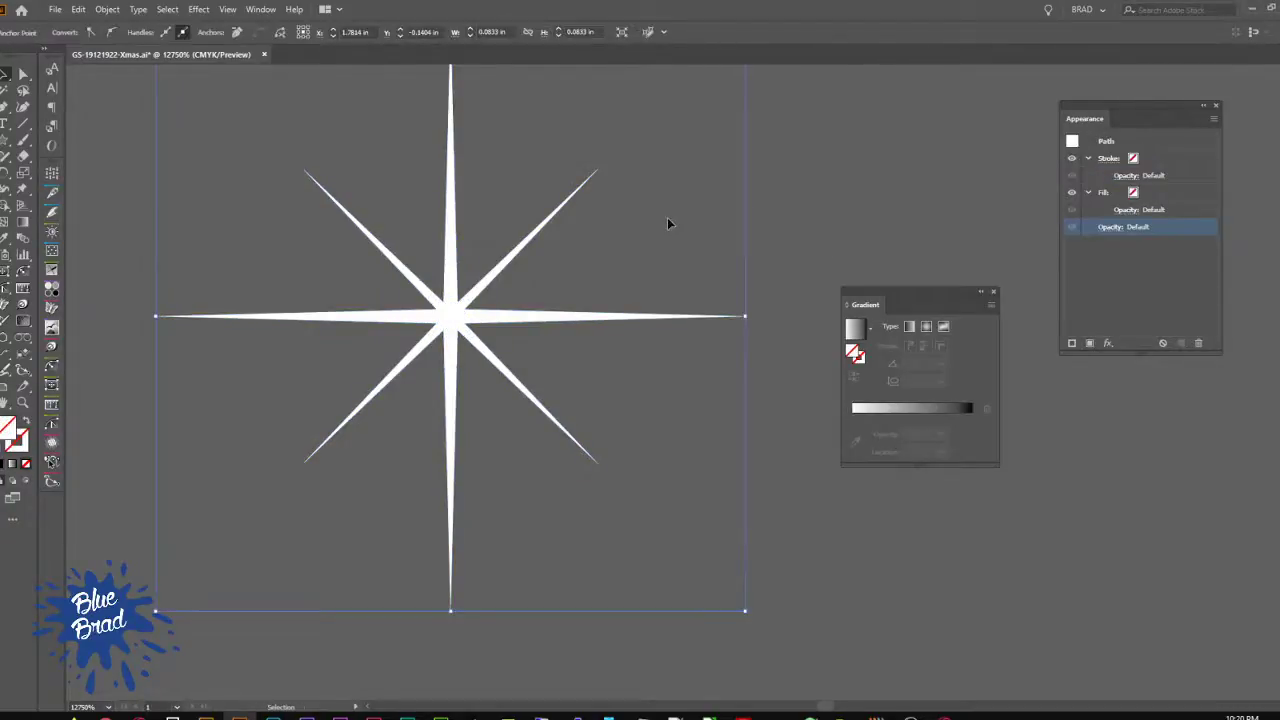
{"action": "left_click", "coordinate": [667, 223]}
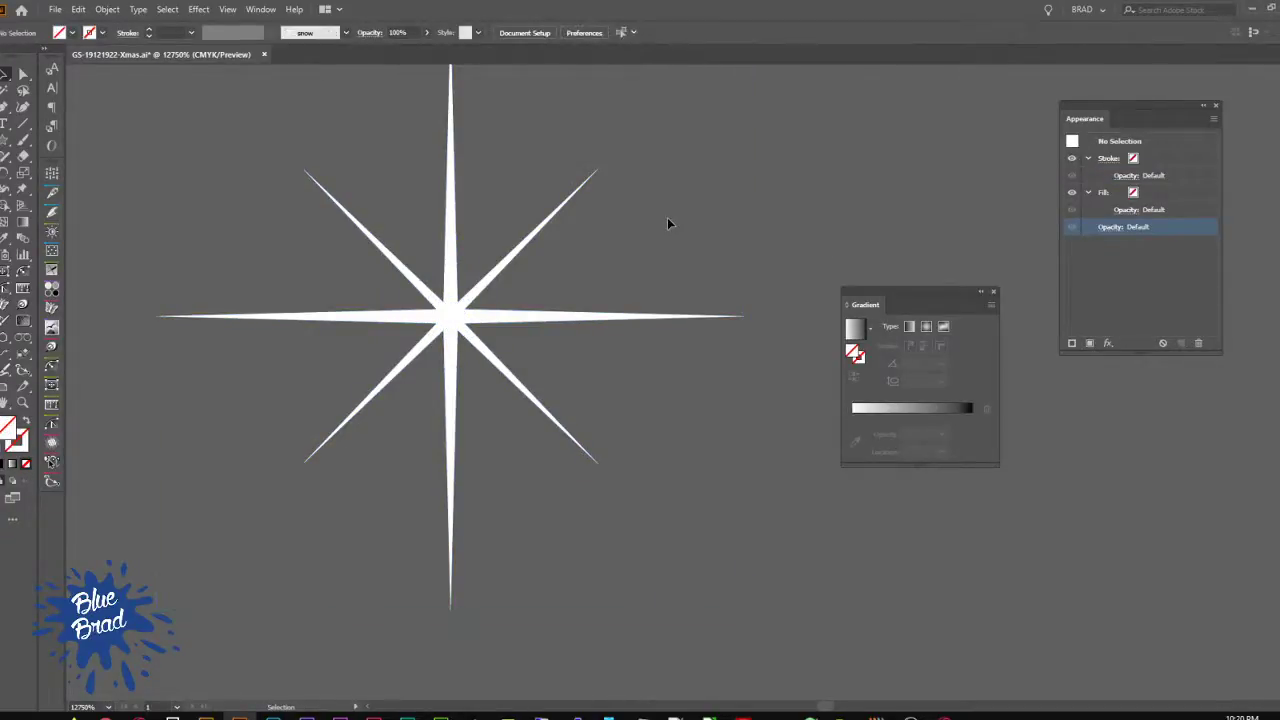
{"action": "left_click", "coordinate": [507, 383]}
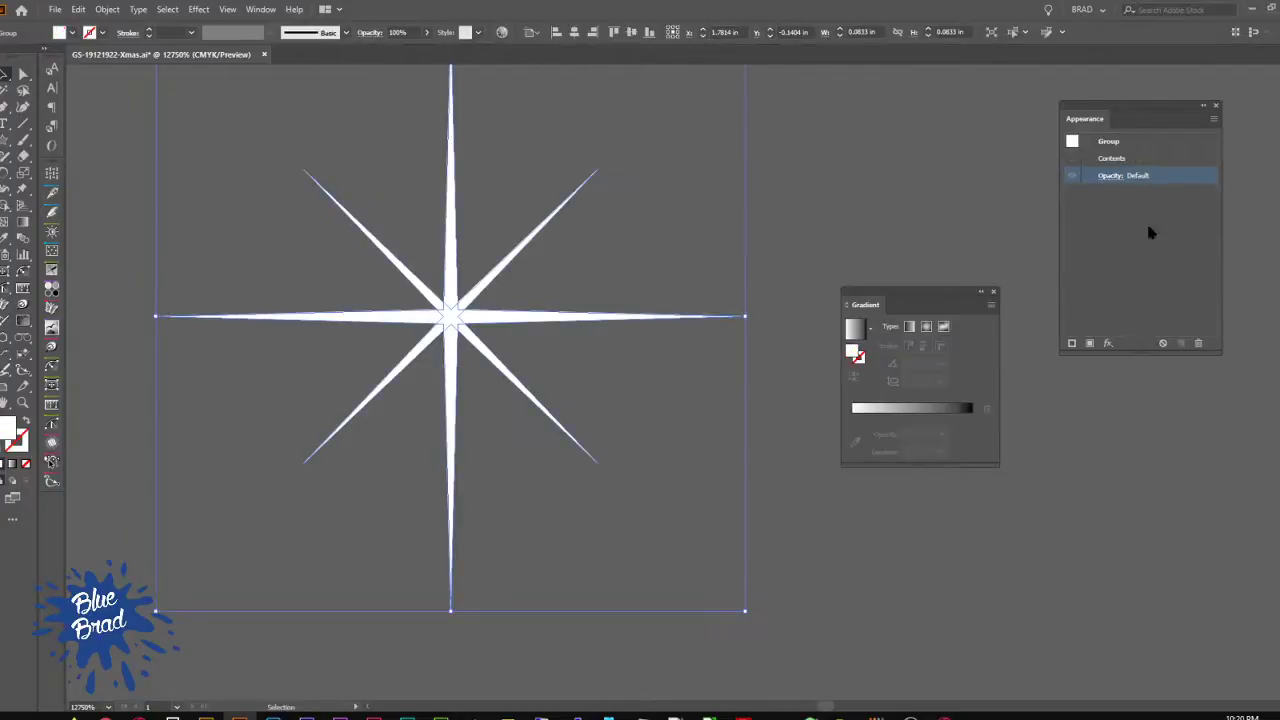
{"action": "left_click", "coordinate": [855, 328]}
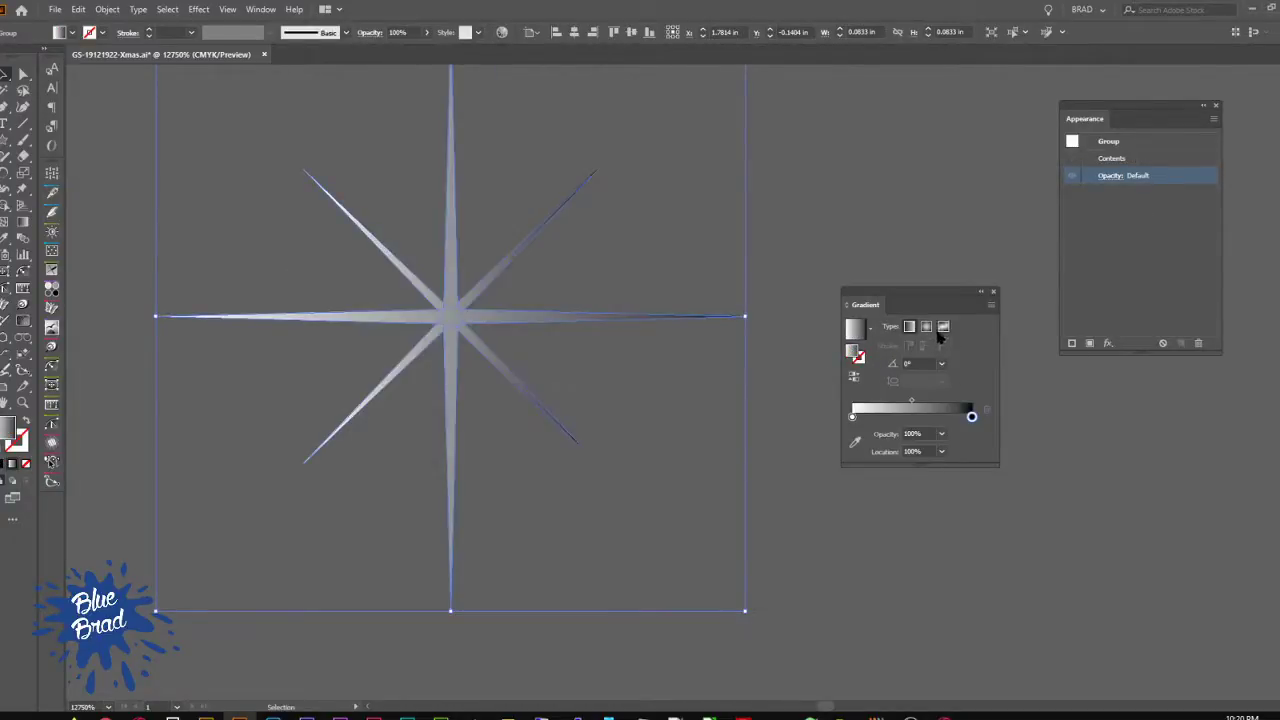
{"action": "left_click", "coordinate": [927, 327]}
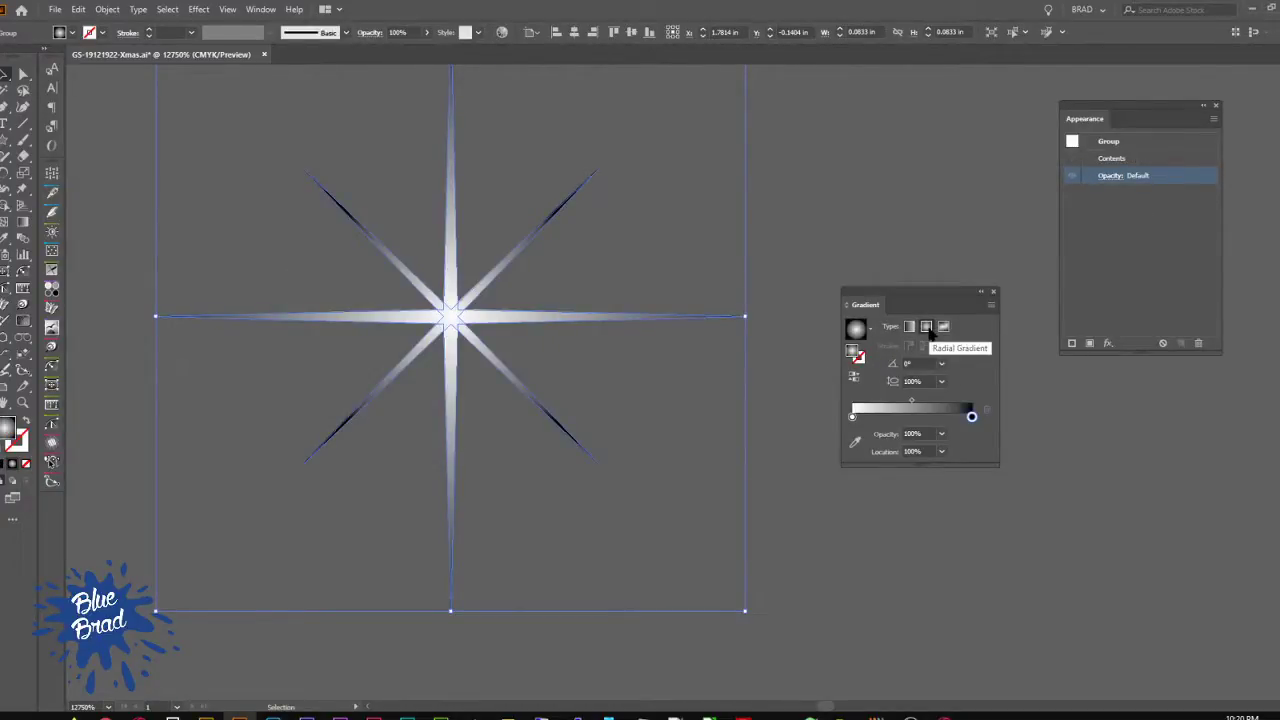
Step: Change the star gradient's outer stop from black to white and set its opacity to 0%
{"action": "double_click", "coordinate": [971, 416]}
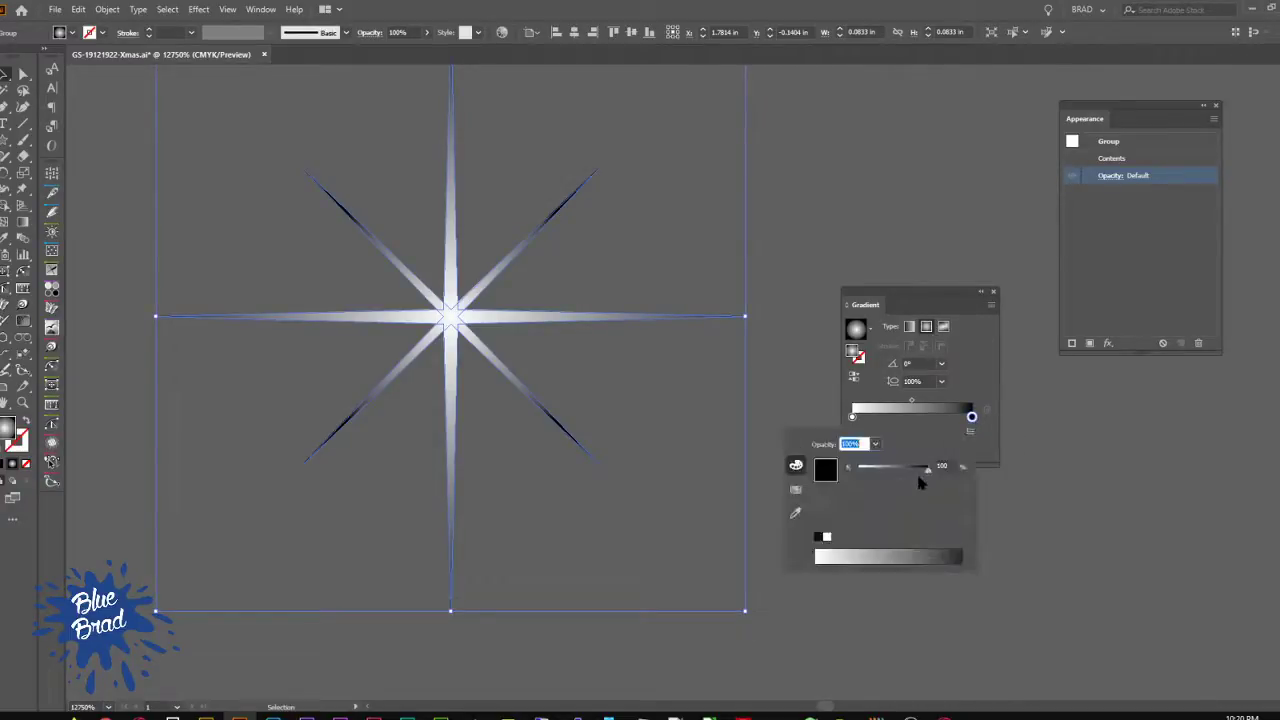
{"action": "left_click_drag", "start_coordinate": [926, 471], "coordinate": [829, 471]}
{"action": "left_click", "coordinate": [976, 416]}
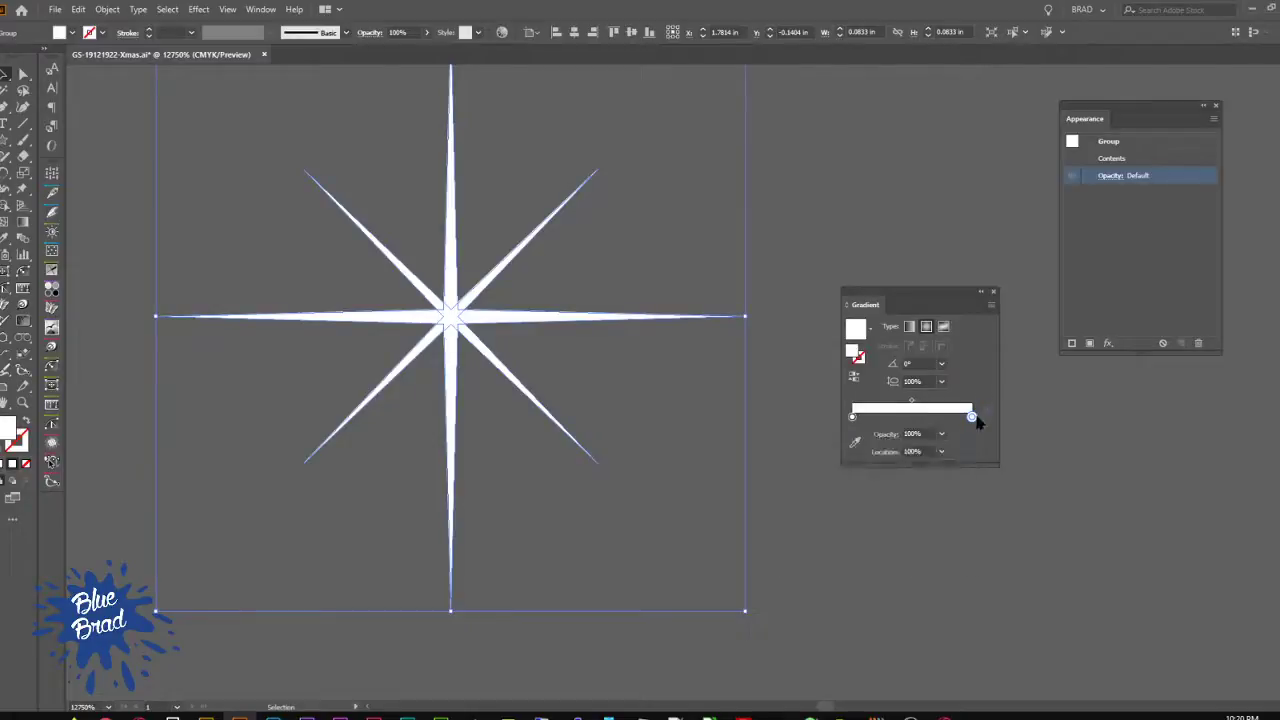
{"action": "left_click", "coordinate": [941, 434]}
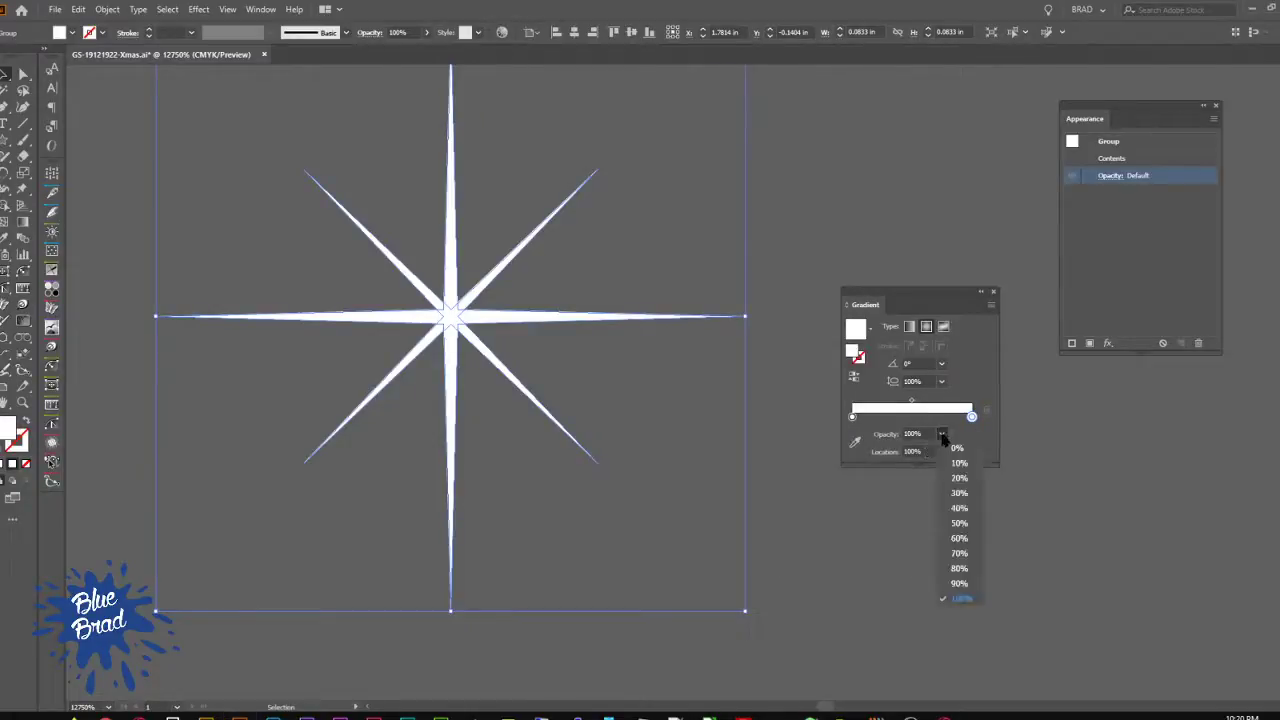
{"action": "left_click", "coordinate": [955, 449]}
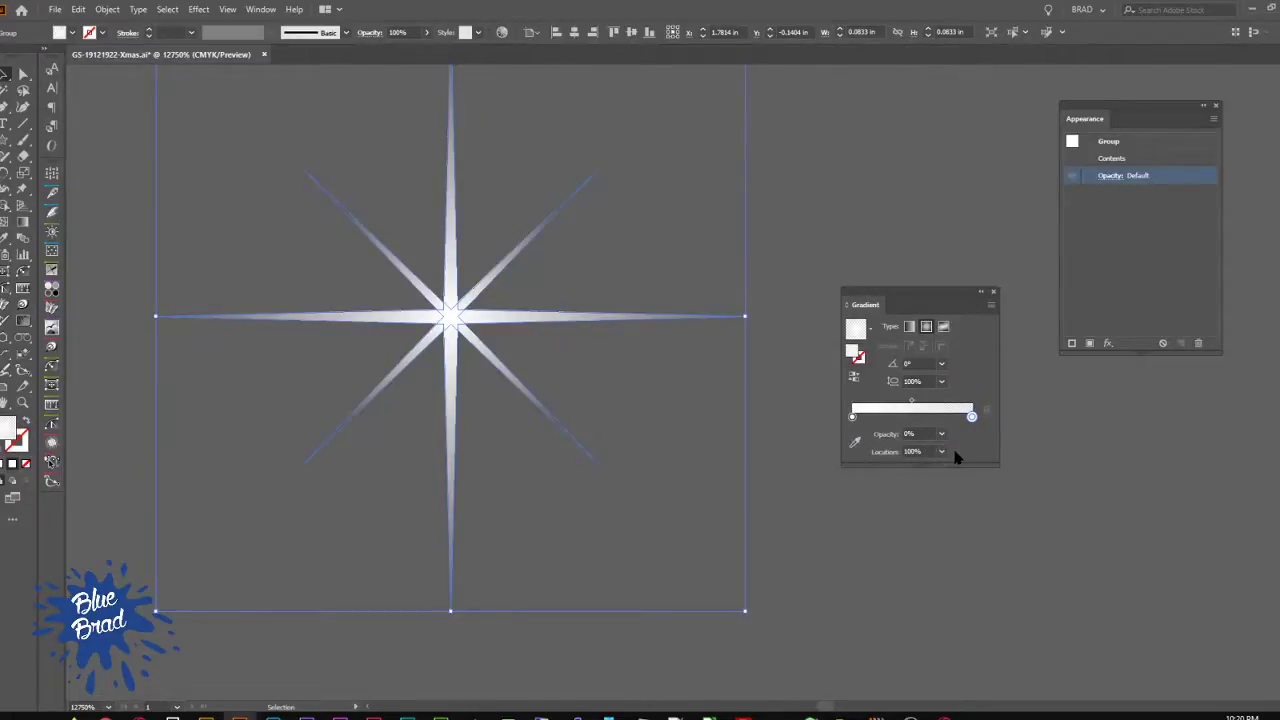
{"action": "left_click", "coordinate": [782, 519]}
Step: Select the star group and scale it down proportionally about its center to about 0.057 in wide and high
{"action": "scroll", "coordinate": [710, 368], "scroll_direction": "down", "scroll_amount": 1}
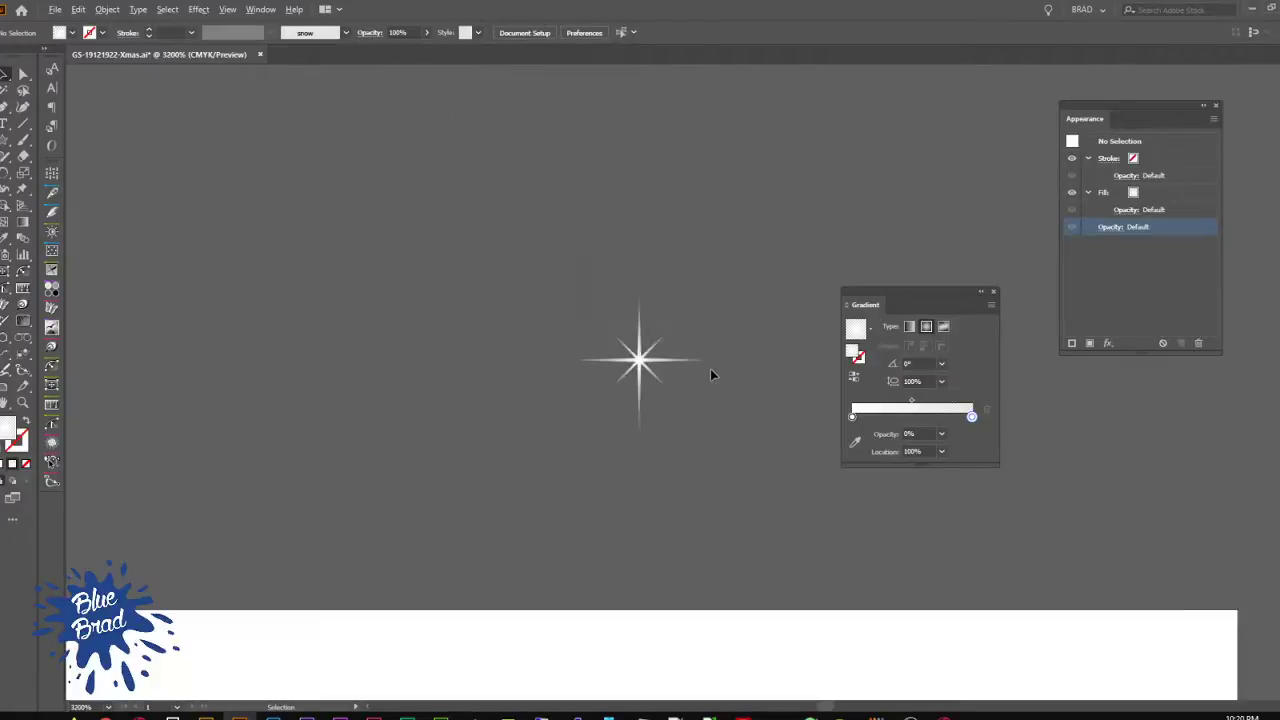
{"action": "left_click_drag", "start_coordinate": [628, 409], "coordinate": [364, 228]}
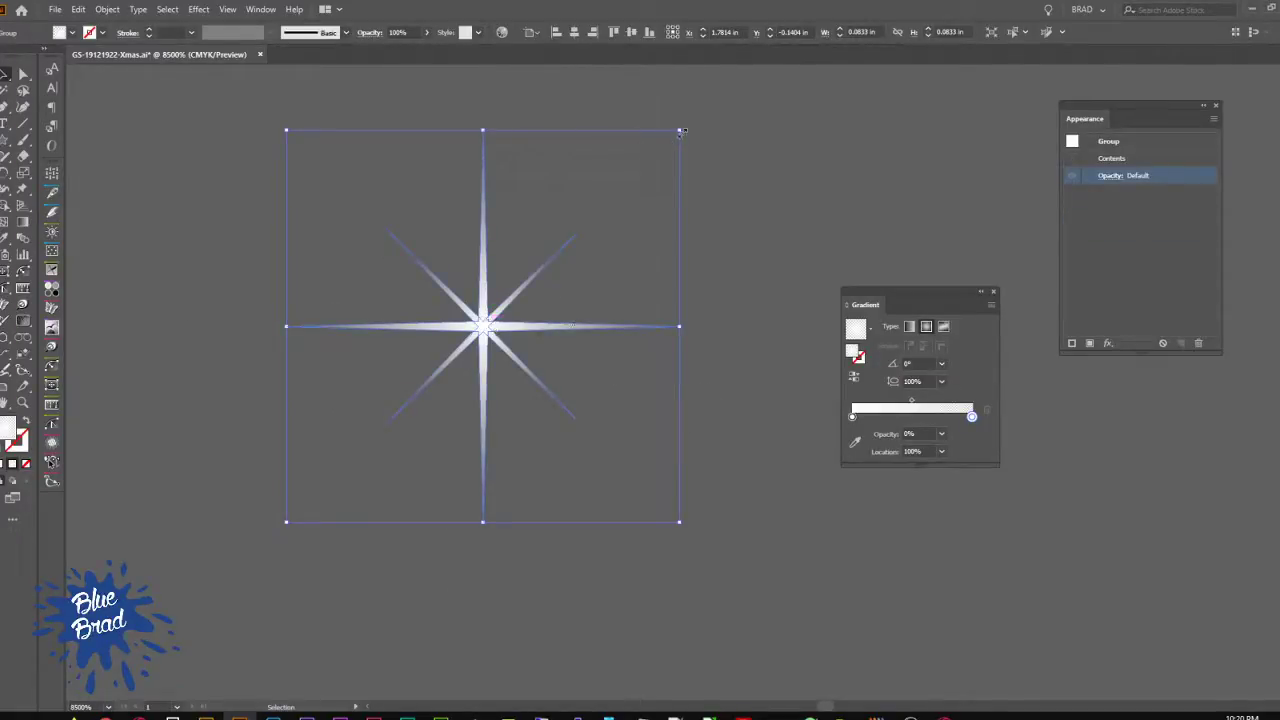
{"action": "left_click_drag", "start_coordinate": [680, 131], "coordinate": [639, 171]}
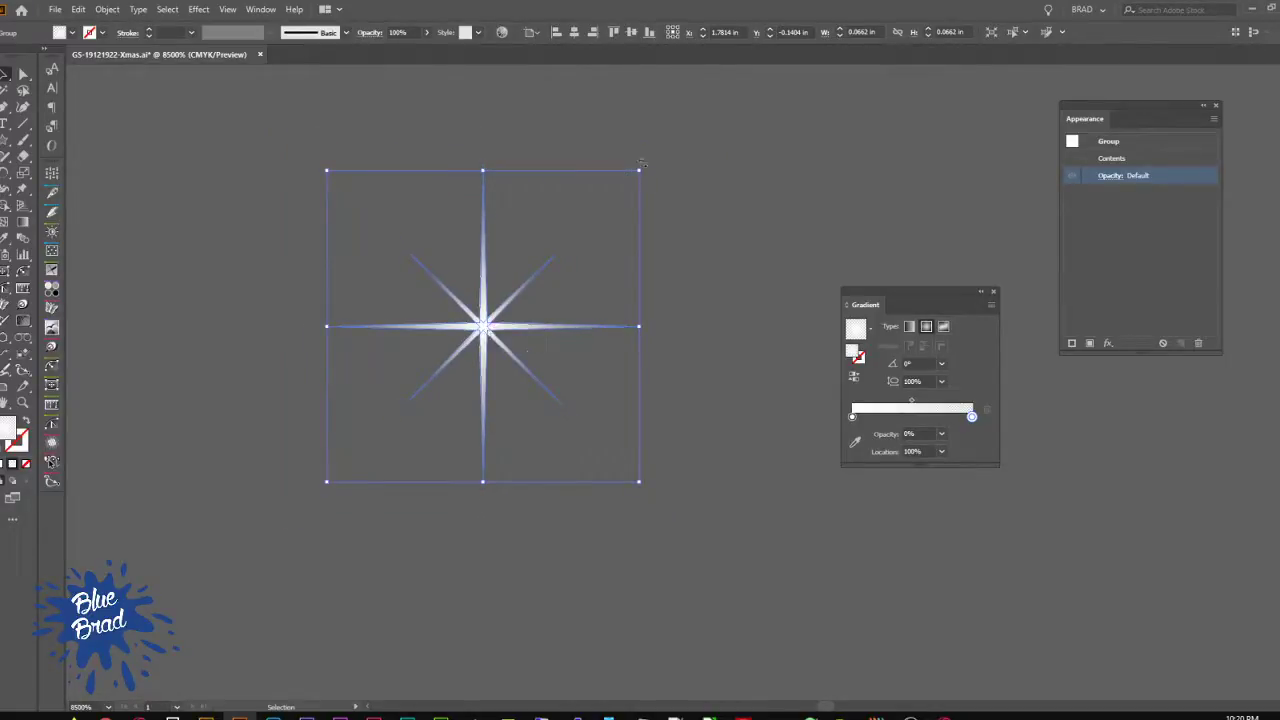
{"action": "left_click_drag", "start_coordinate": [636, 174], "coordinate": [617, 192]}
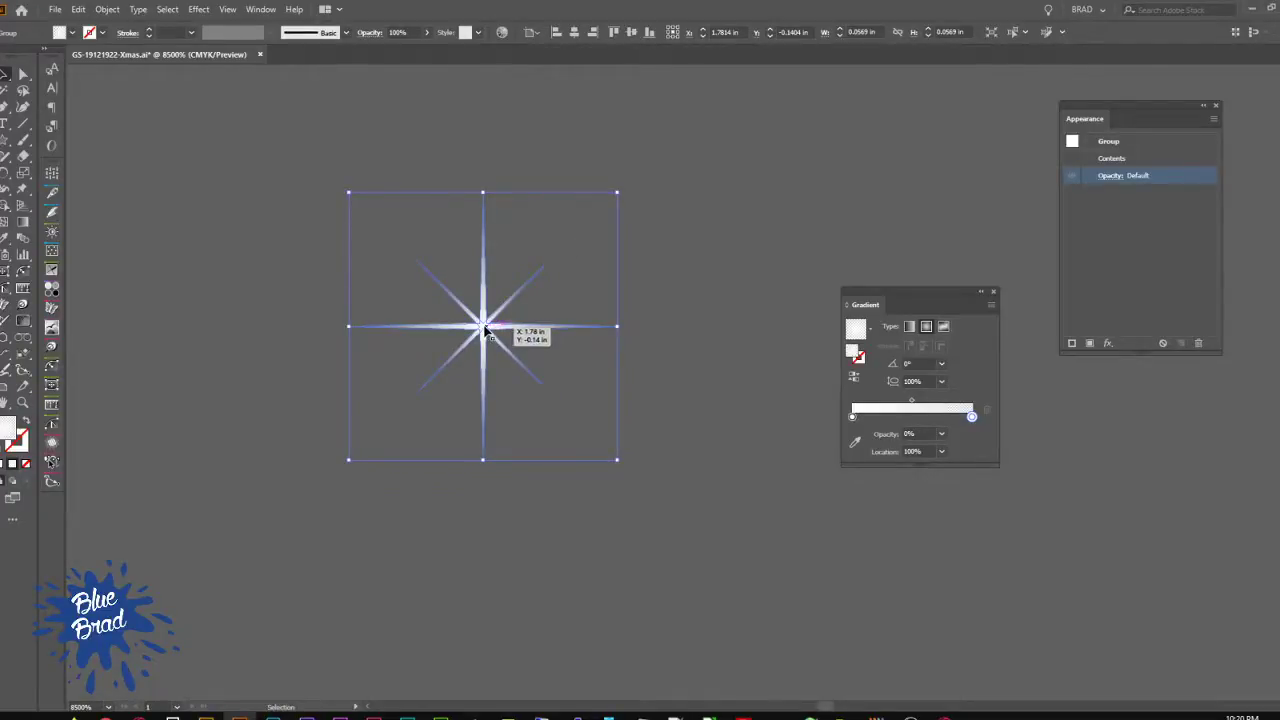
Step: Try to replace the snow scatter brush's artwork with the gradient-filled star
{"action": "left_click_drag", "start_coordinate": [484, 328], "coordinate": [1277, 411]}
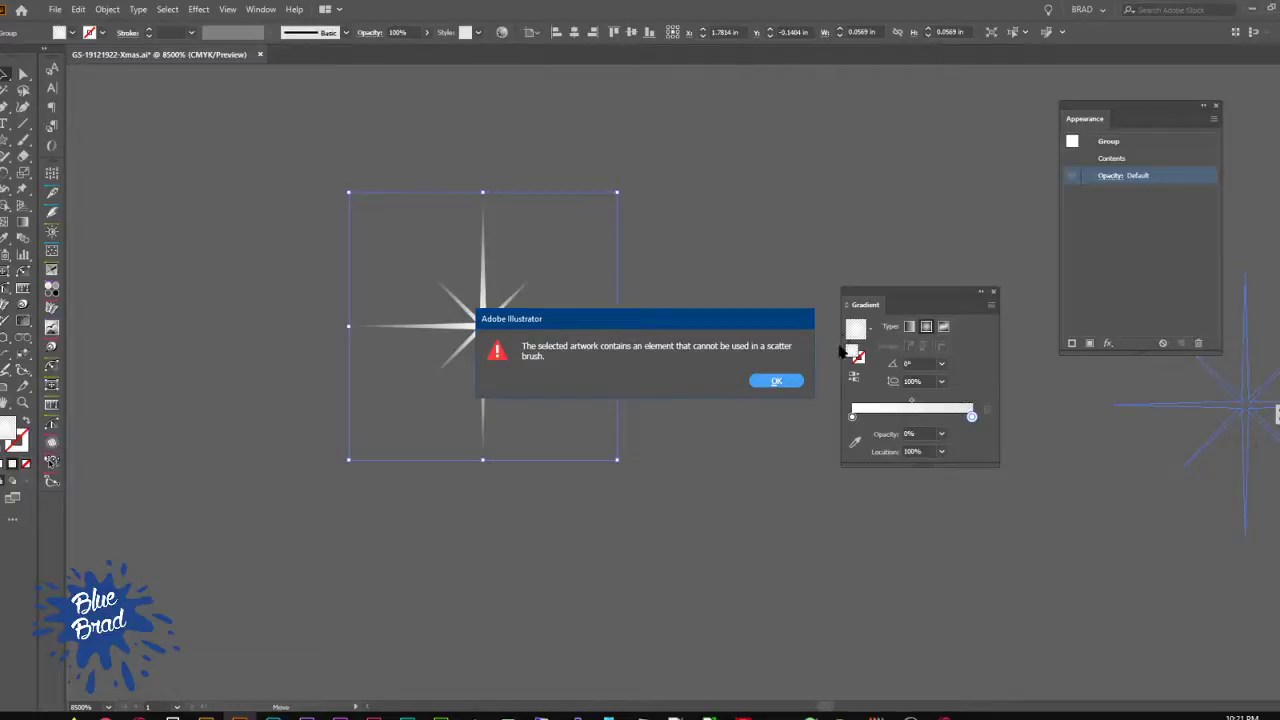
{"action": "left_click", "coordinate": [780, 381]}
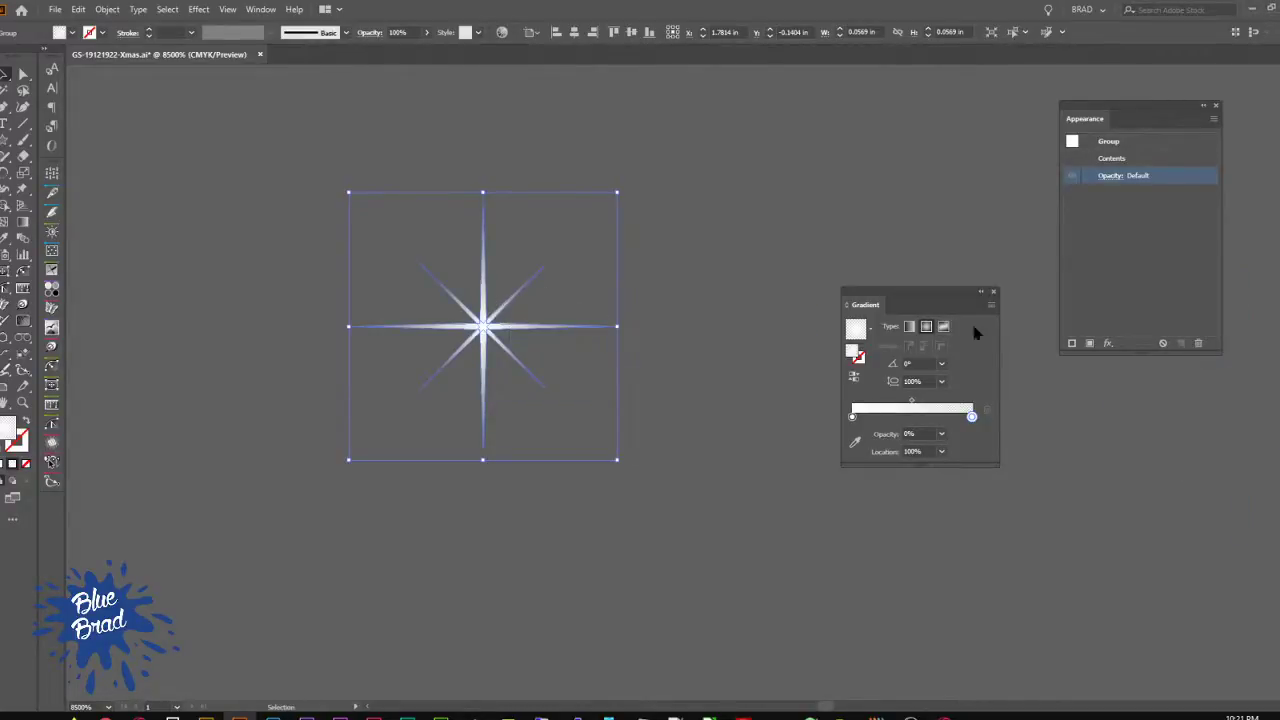
{"action": "left_click", "coordinate": [943, 440]}
{"action": "left_click", "coordinate": [950, 434]}
Step: Ungroup the star and change the fill of its paths to solid white
{"action": "key", "text": "ctrl+shift+g"}
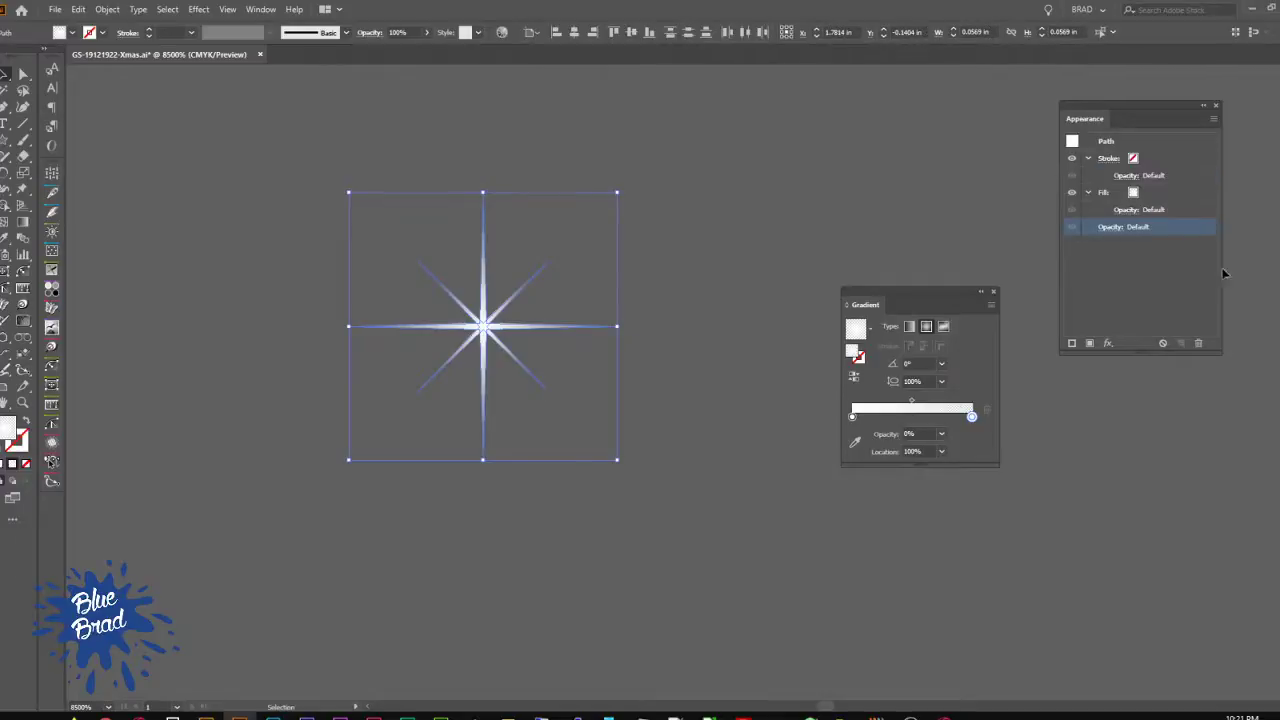
{"action": "left_click", "coordinate": [1165, 197]}
{"action": "left_click", "coordinate": [1145, 192]}
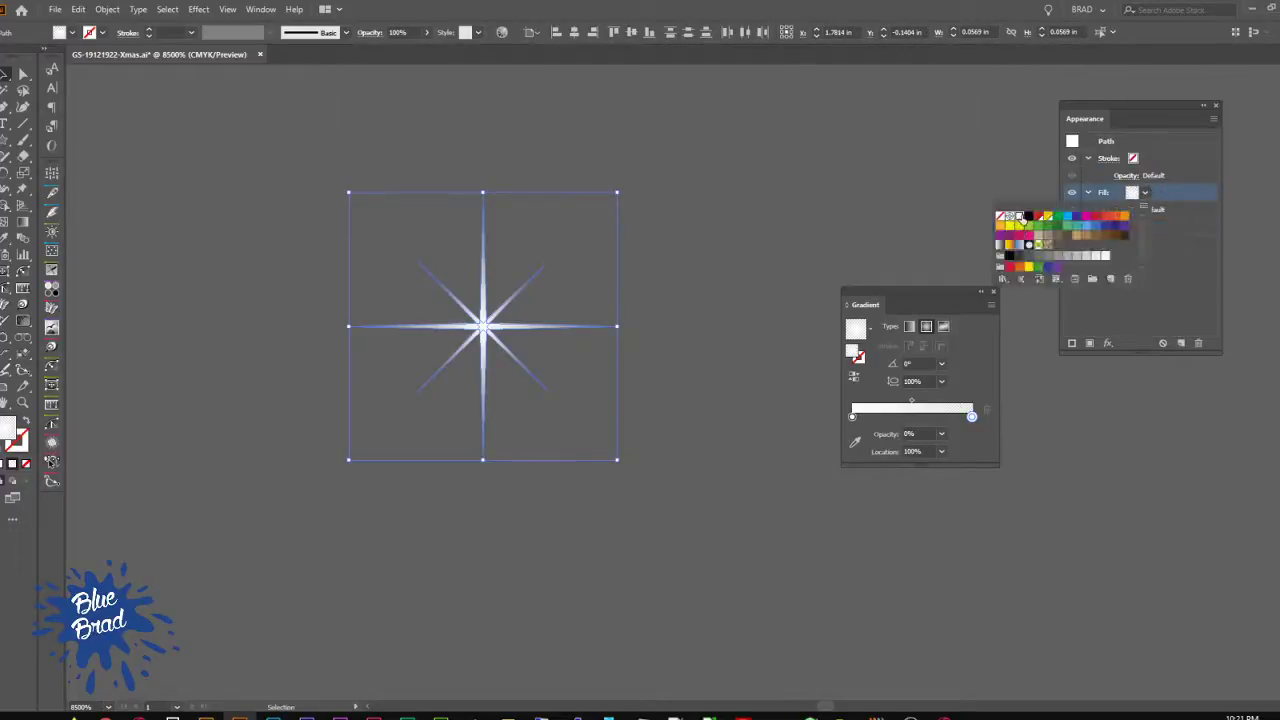
{"action": "left_click", "coordinate": [1008, 222]}
{"action": "key", "text": "Escape"}
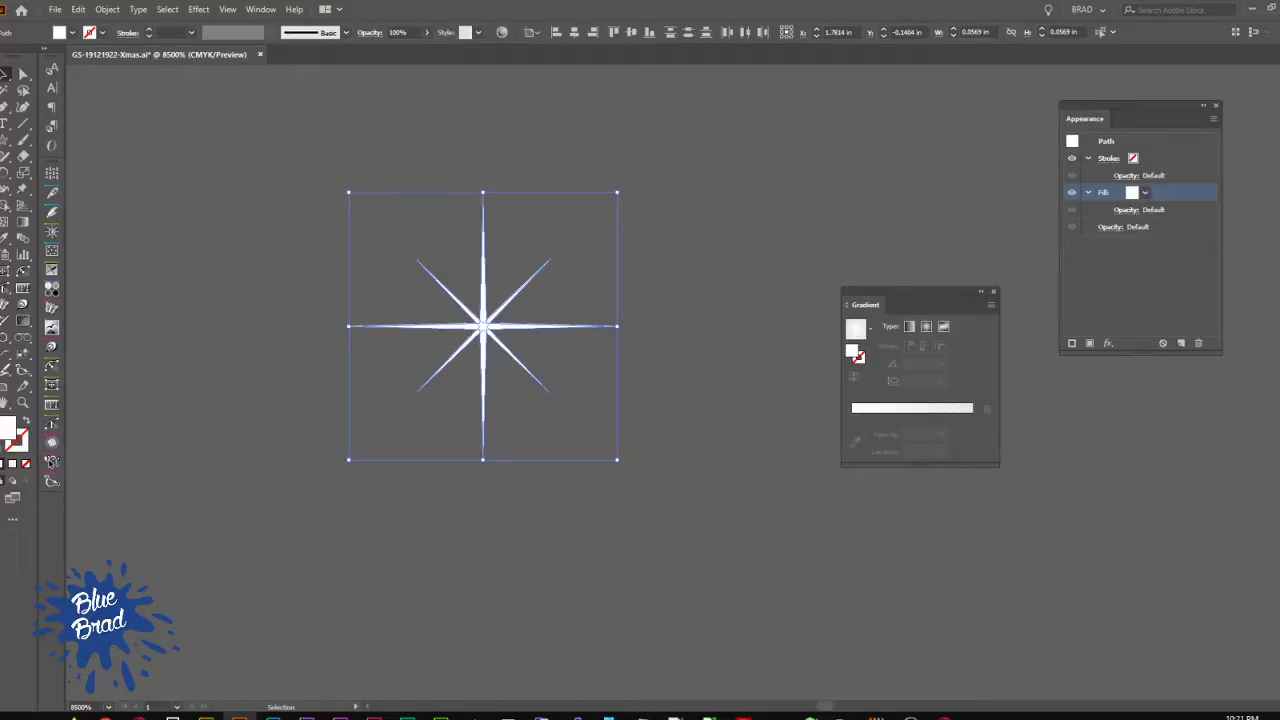
Step: Redefine the snow scatter brush with the smaller white star, keep its options and apply the change to existing strokes
{"action": "left_click_drag", "start_coordinate": [514, 326], "coordinate": [1141, 338]}
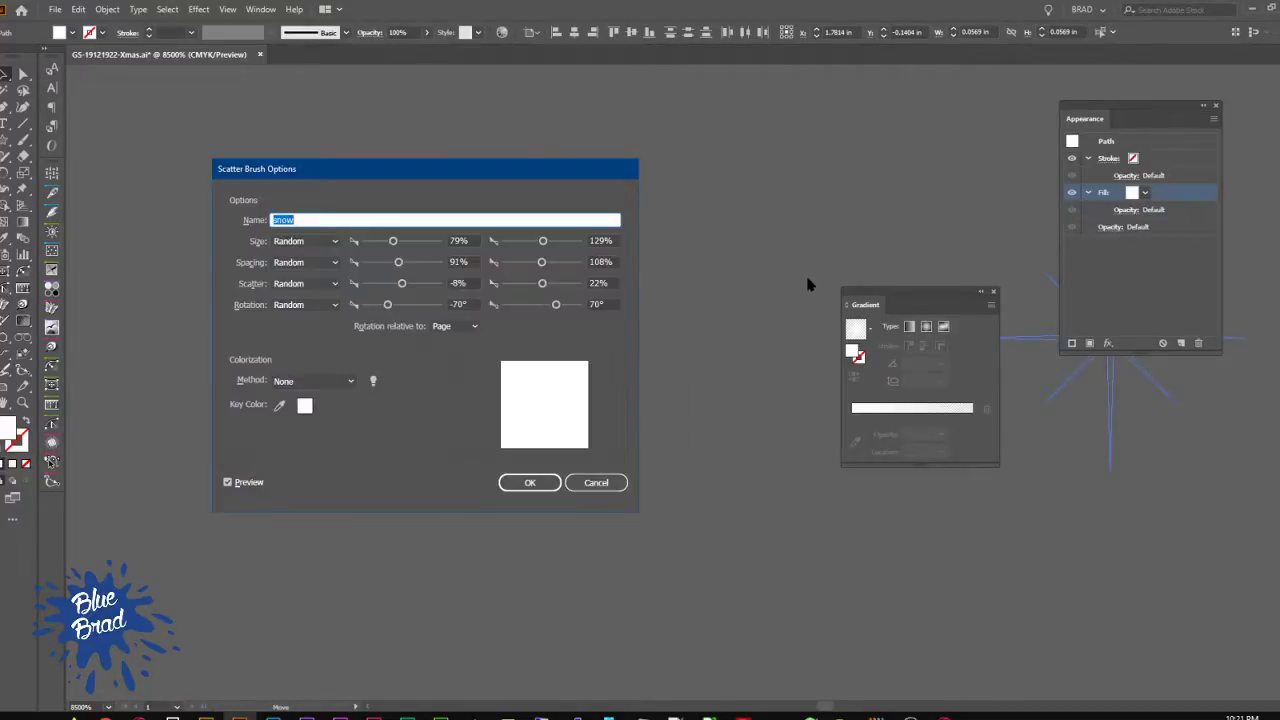
{"action": "left_click", "coordinate": [516, 483]}
{"action": "left_click", "coordinate": [646, 387]}
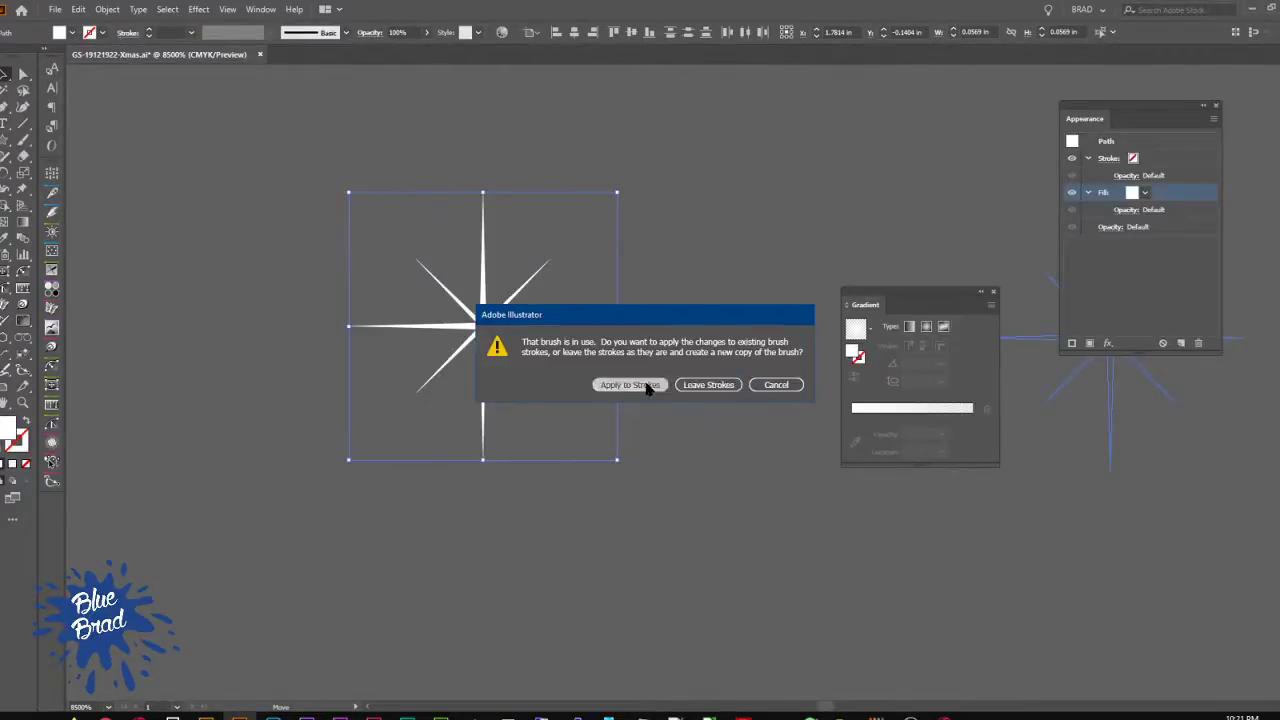
{"action": "left_click", "coordinate": [687, 443]}
Step: Examine the redefined star sparkles along the outline of the "Merry" lettering
{"action": "scroll", "coordinate": [658, 274], "scroll_direction": "down", "scroll_amount": 6}
{"action": "left_click_drag", "start_coordinate": [807, 561], "coordinate": [556, 62]}
{"action": "scroll", "coordinate": [879, 199], "scroll_direction": "down", "scroll_amount": 3}
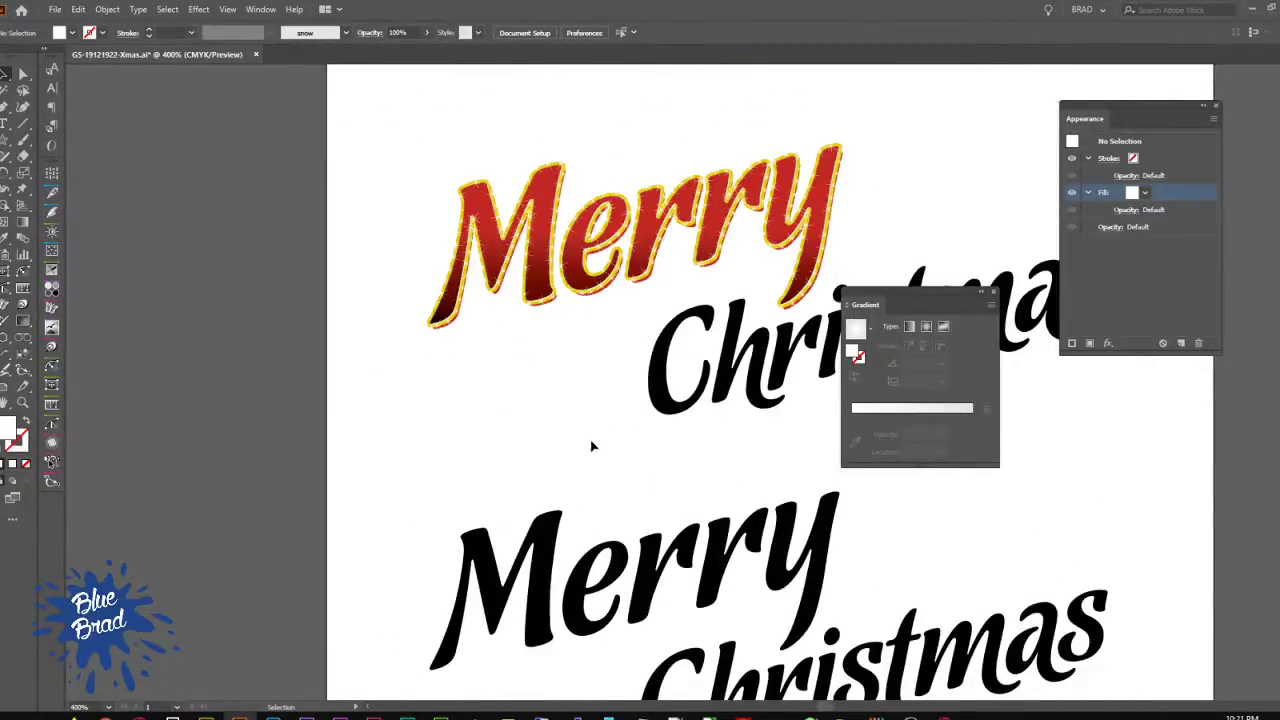
{"action": "left_click", "coordinate": [640, 240]}
{"action": "scroll", "coordinate": [642, 239], "scroll_direction": "up", "scroll_amount": 2}
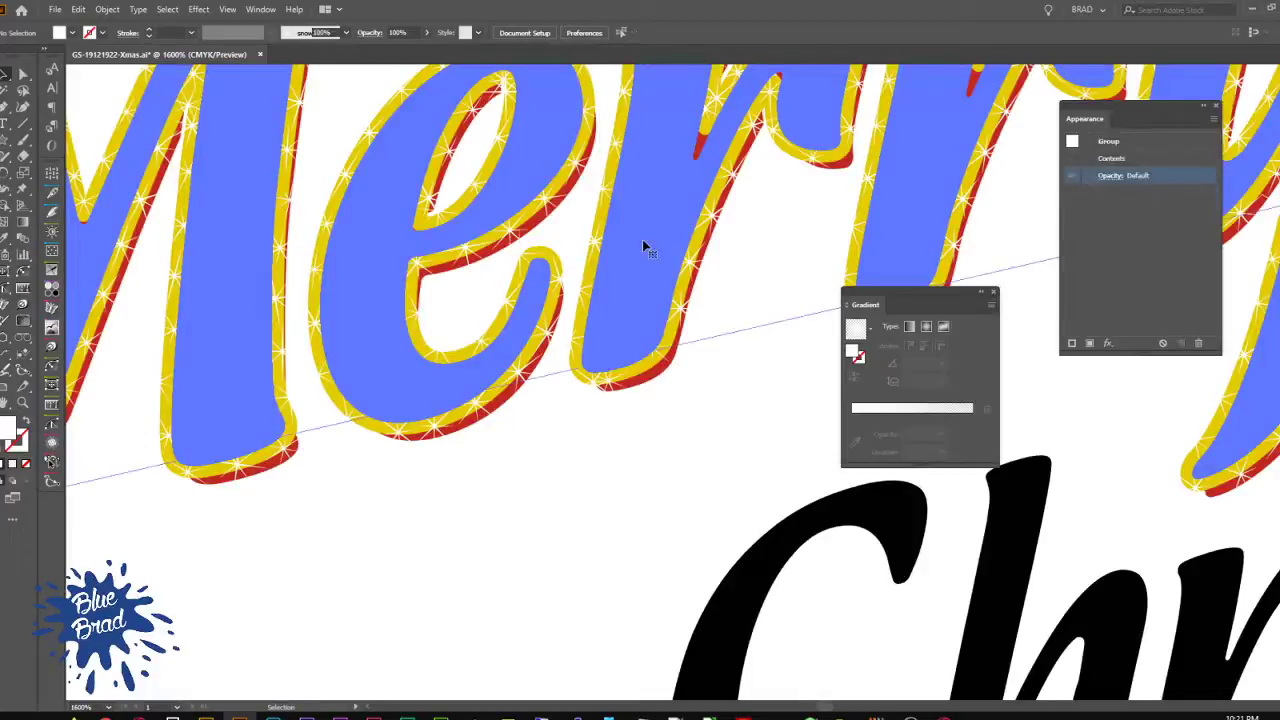
{"action": "scroll", "coordinate": [700, 236], "scroll_direction": "down", "scroll_amount": 3}
{"action": "left_click_drag", "start_coordinate": [711, 280], "coordinate": [535, 339]}
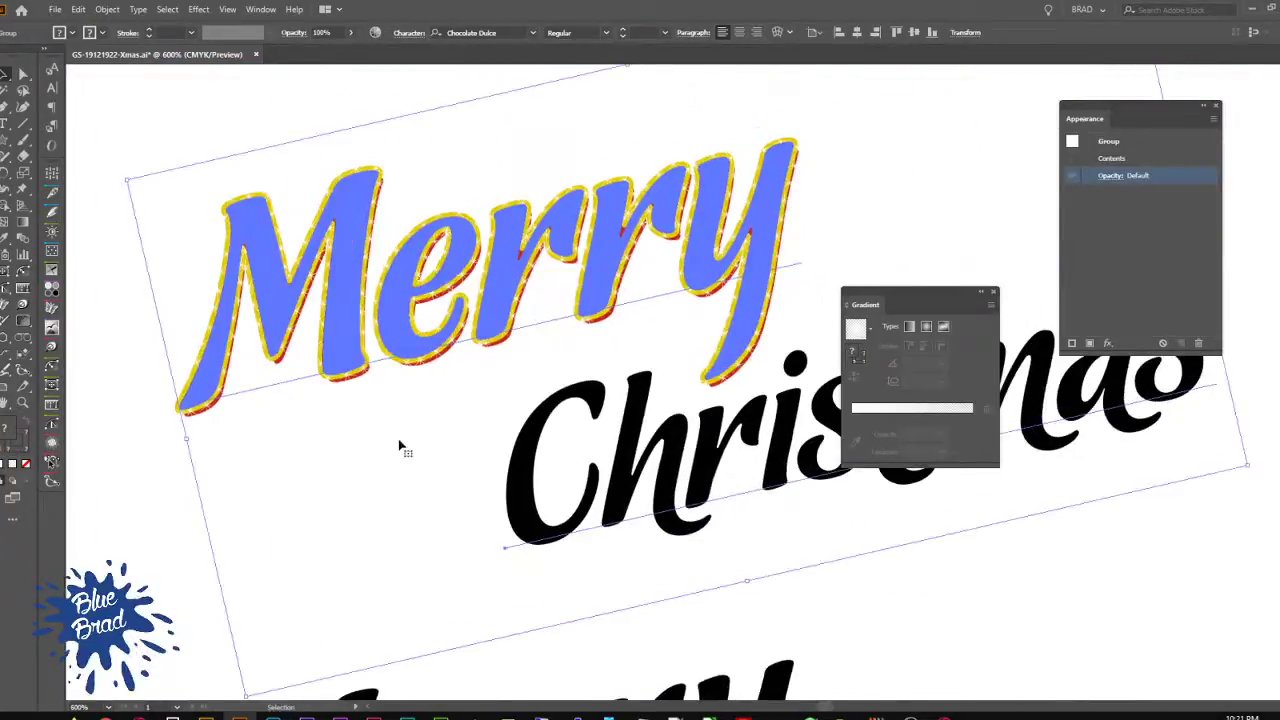
{"action": "left_click", "coordinate": [166, 551]}
Step: Directly select the "Merry" text and open the options of the snow brush on its uppermost stroke, keeping the lettering in view
{"action": "key", "text": "a"}
{"action": "left_click", "coordinate": [374, 298]}
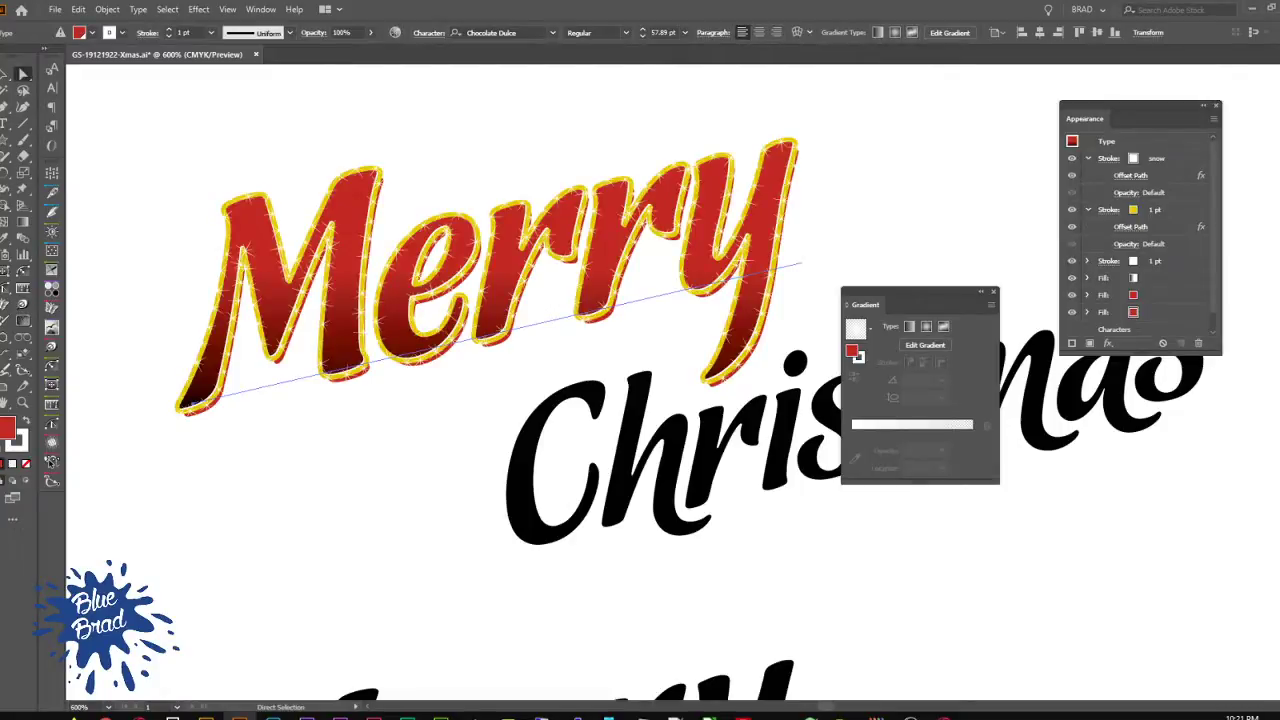
{"action": "left_click", "coordinate": [1135, 230]}
{"action": "left_click", "coordinate": [1133, 159]}
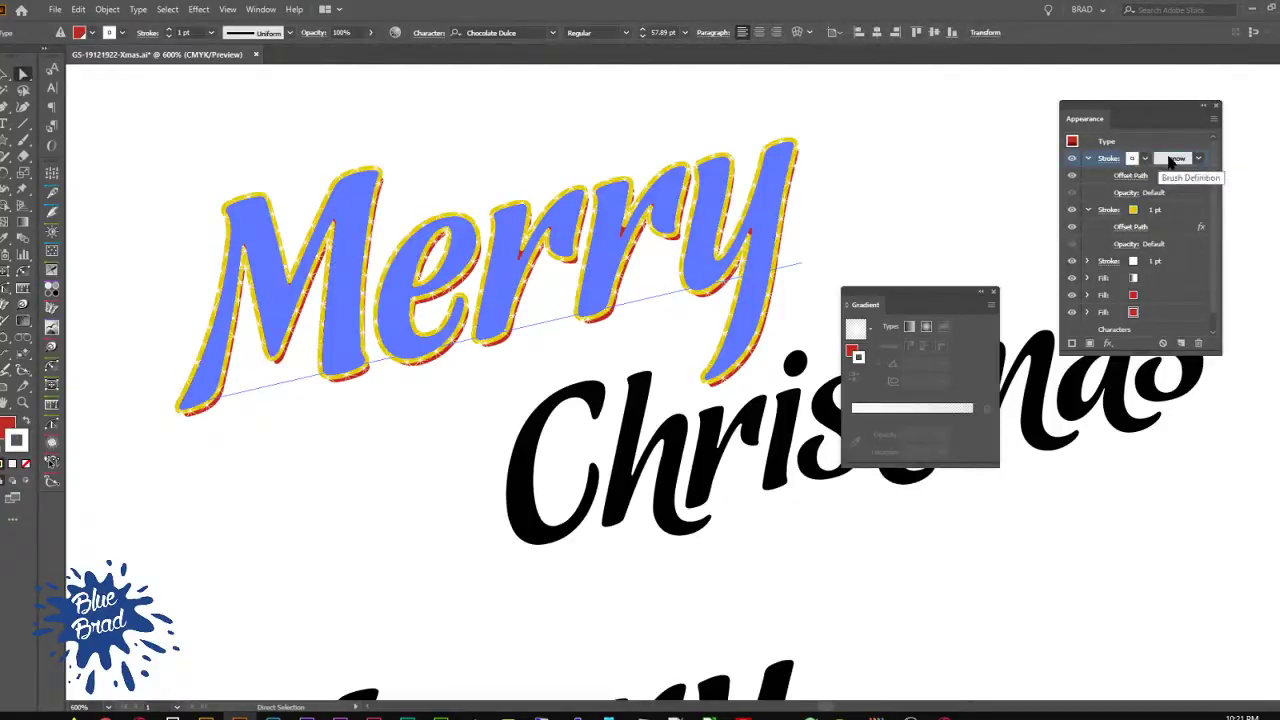
{"action": "left_click", "coordinate": [1133, 159]}
{"action": "double_click", "coordinate": [1073, 234]}
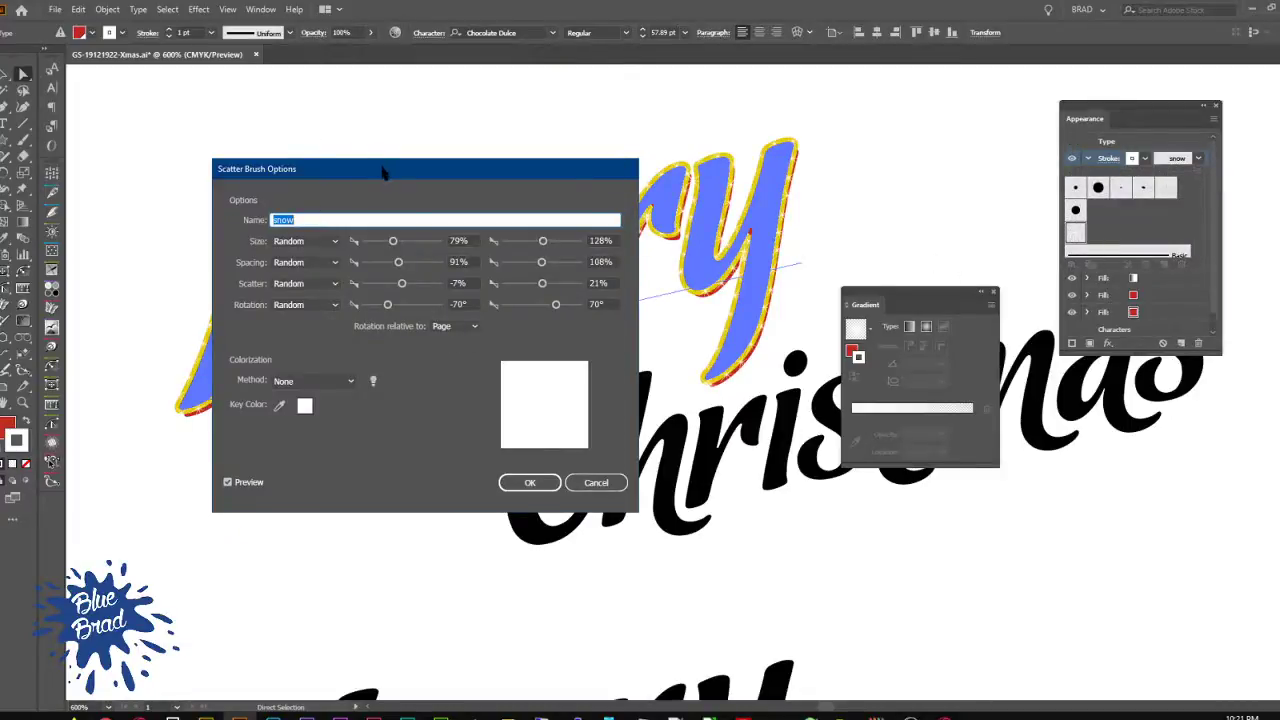
{"action": "left_click_drag", "start_coordinate": [382, 174], "coordinate": [228, 143]}
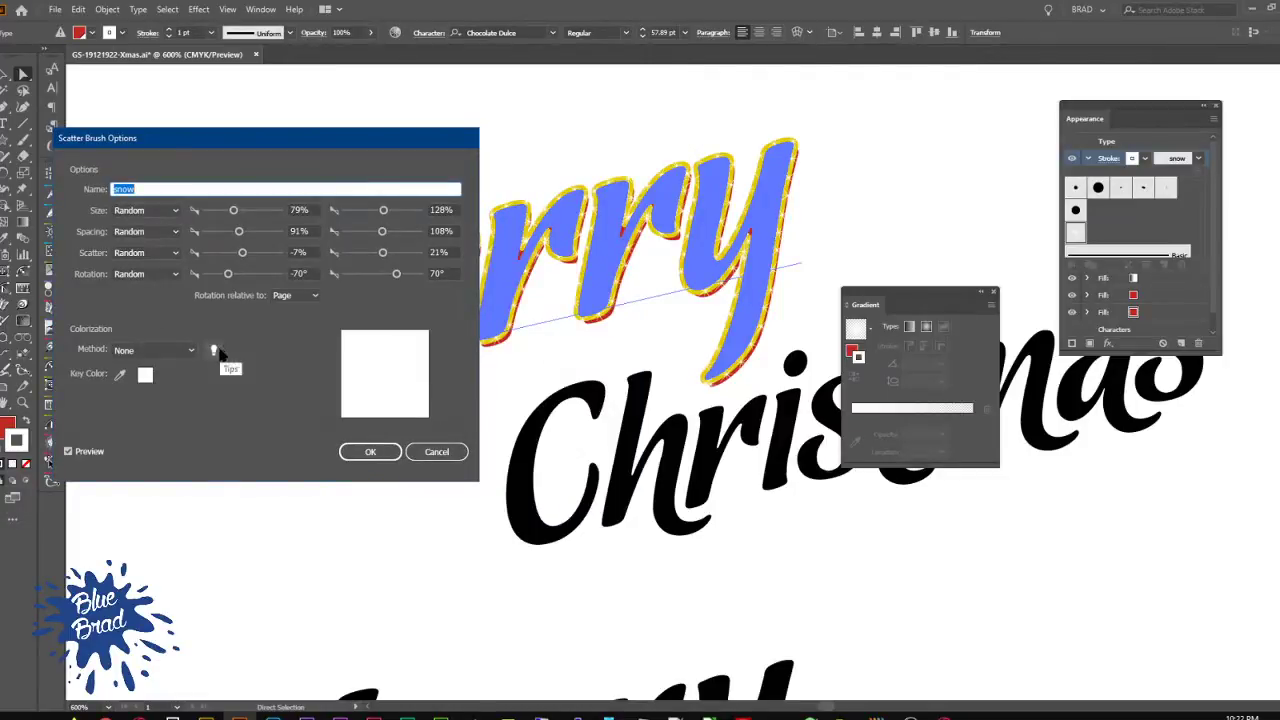
Step: Make the snow brush's rotation relative to the path and set its random rotation range to -94° to 120°
{"action": "left_click", "coordinate": [307, 297]}
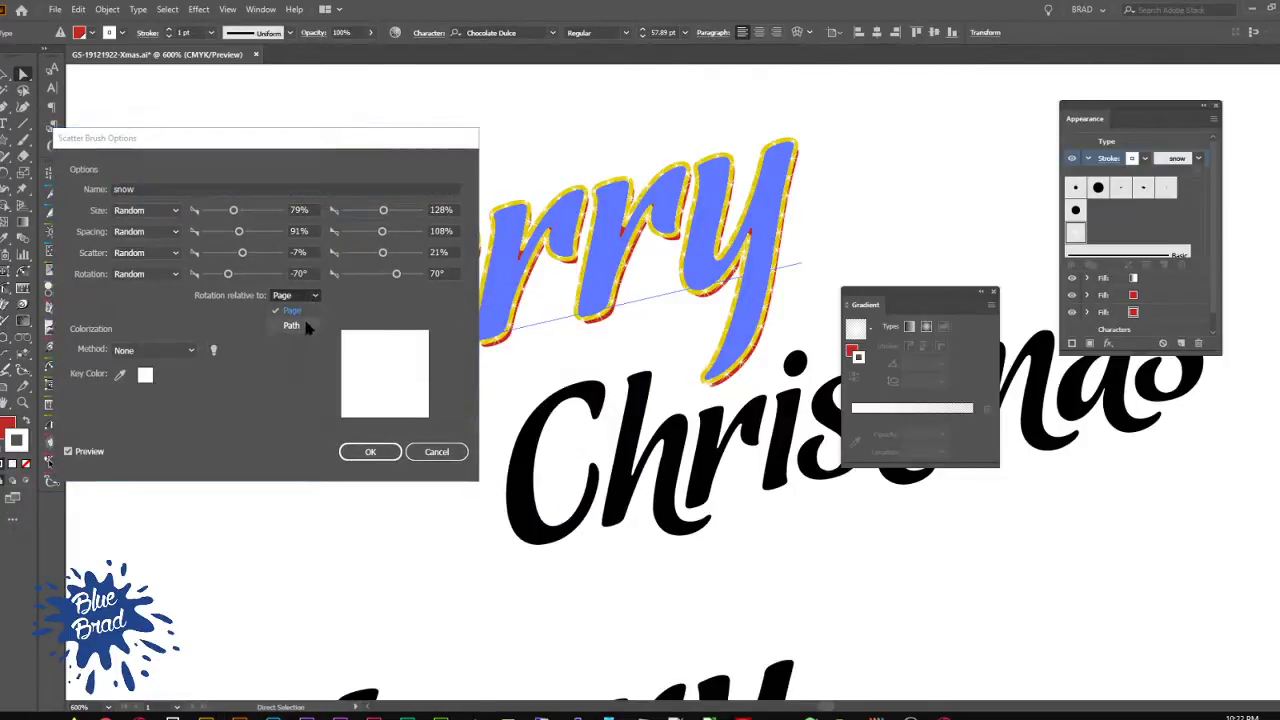
{"action": "left_click", "coordinate": [303, 316]}
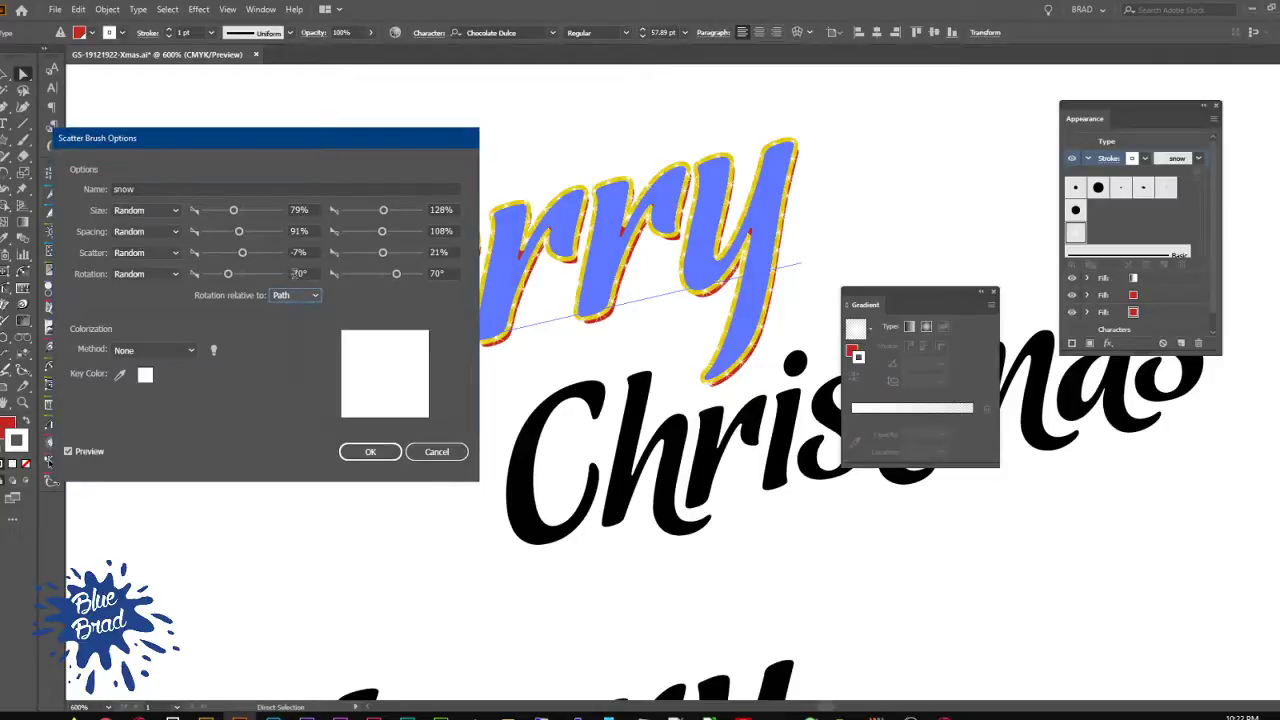
{"action": "double_click", "coordinate": [305, 273]}
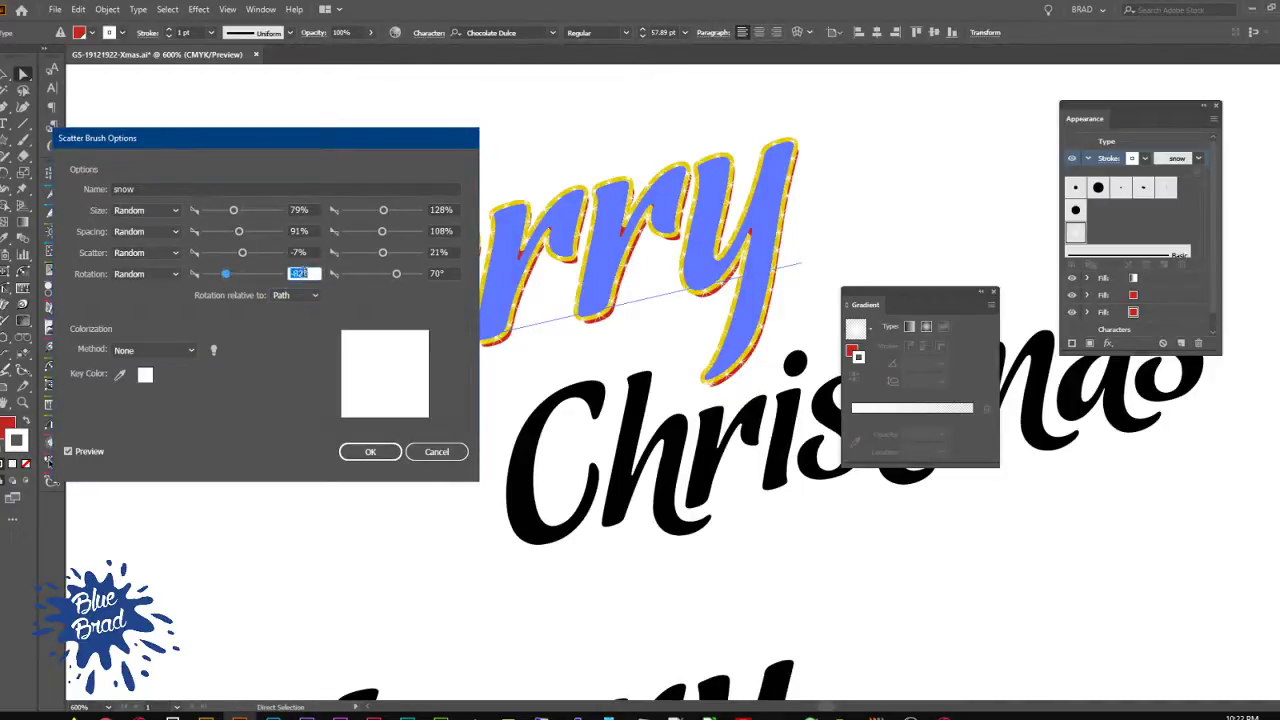
{"action": "key", "text": "Down"}
{"action": "key", "text": "Down"}
{"action": "key", "text": "Down"}
{"action": "key", "text": "Down"}
{"action": "key", "text": "Down"}
{"action": "key", "text": "Down"}
{"action": "left_click", "coordinate": [440, 273]}
{"action": "scroll", "coordinate": [440, 271], "scroll_direction": "up", "scroll_amount": 6}
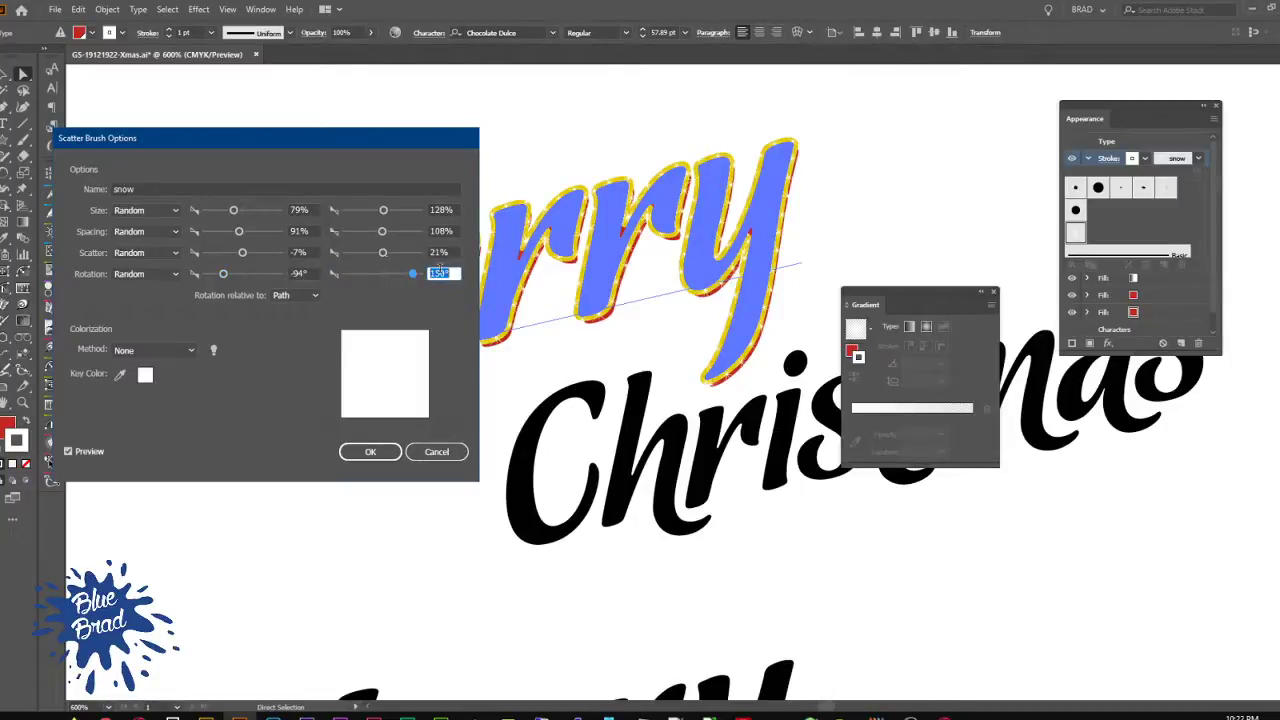
{"action": "key", "text": "shift+Down"}
Step: Set the snow brush's random scatter range to -10% to 70%
{"action": "left_click", "coordinate": [457, 252]}
{"action": "key", "text": "shift+Up"}
{"action": "key", "text": "shift+Up"}
{"action": "key", "text": "shift+Up"}
{"action": "key", "text": "shift+Up"}
{"action": "key", "text": "shift+Up"}
{"action": "key", "text": "shift+Up"}
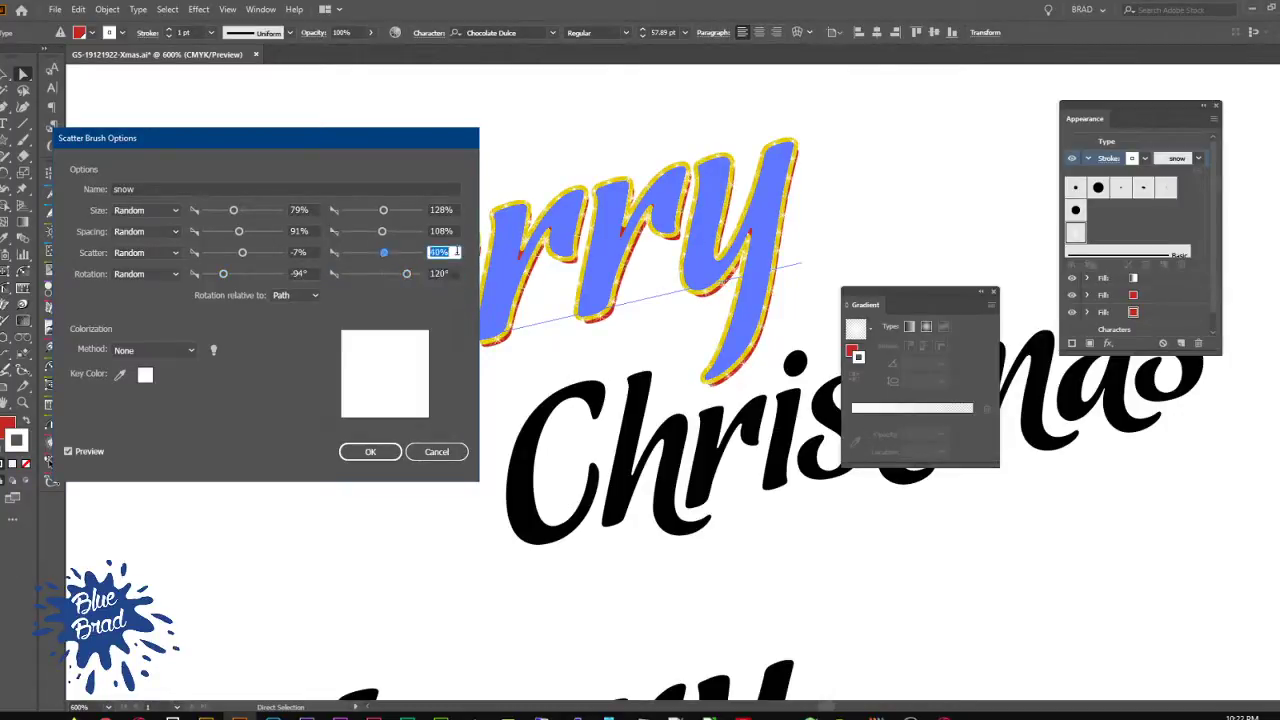
{"action": "key", "text": "shift+Down"}
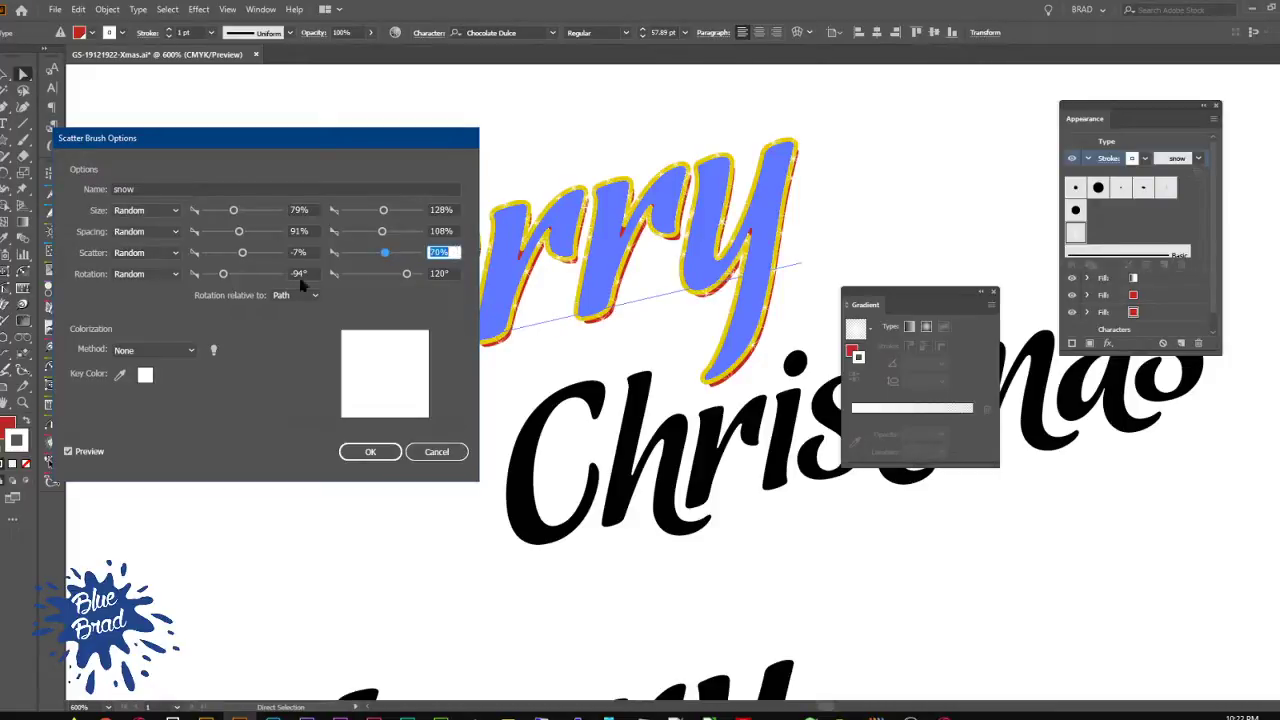
{"action": "left_click", "coordinate": [303, 250]}
{"action": "key", "text": "shift+Down"}
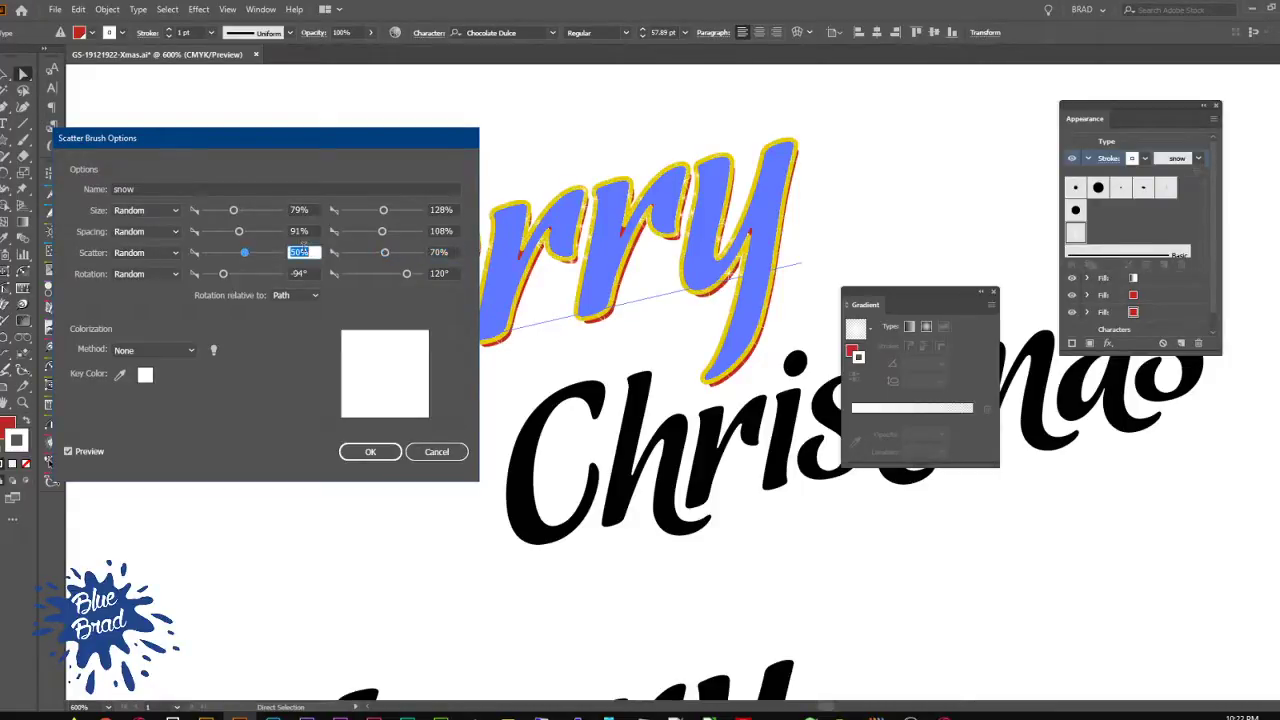
{"action": "key", "text": "shift+Down"}
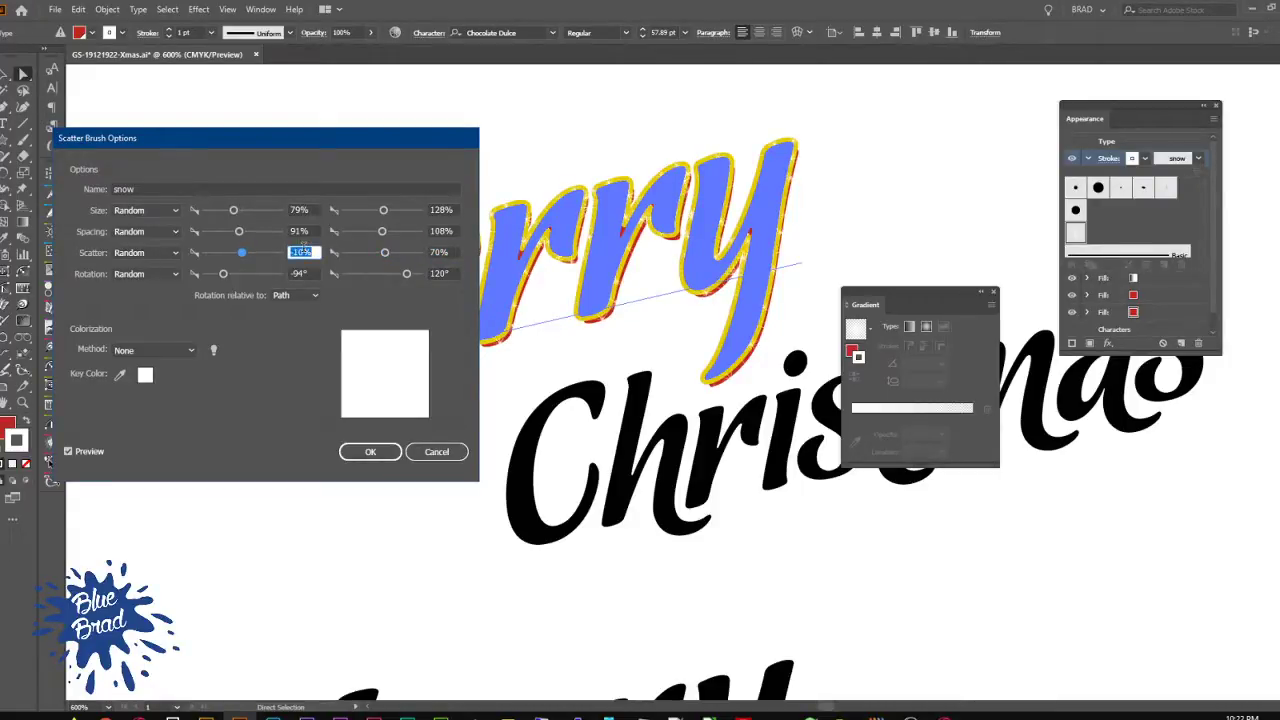
Step: Set the snow brush's minimum random spacing to 1%
{"action": "left_click", "coordinate": [303, 231]}
{"action": "key", "text": "shift+Up"}
{"action": "key", "text": "shift+Up"}
{"action": "key", "text": "shift+Up"}
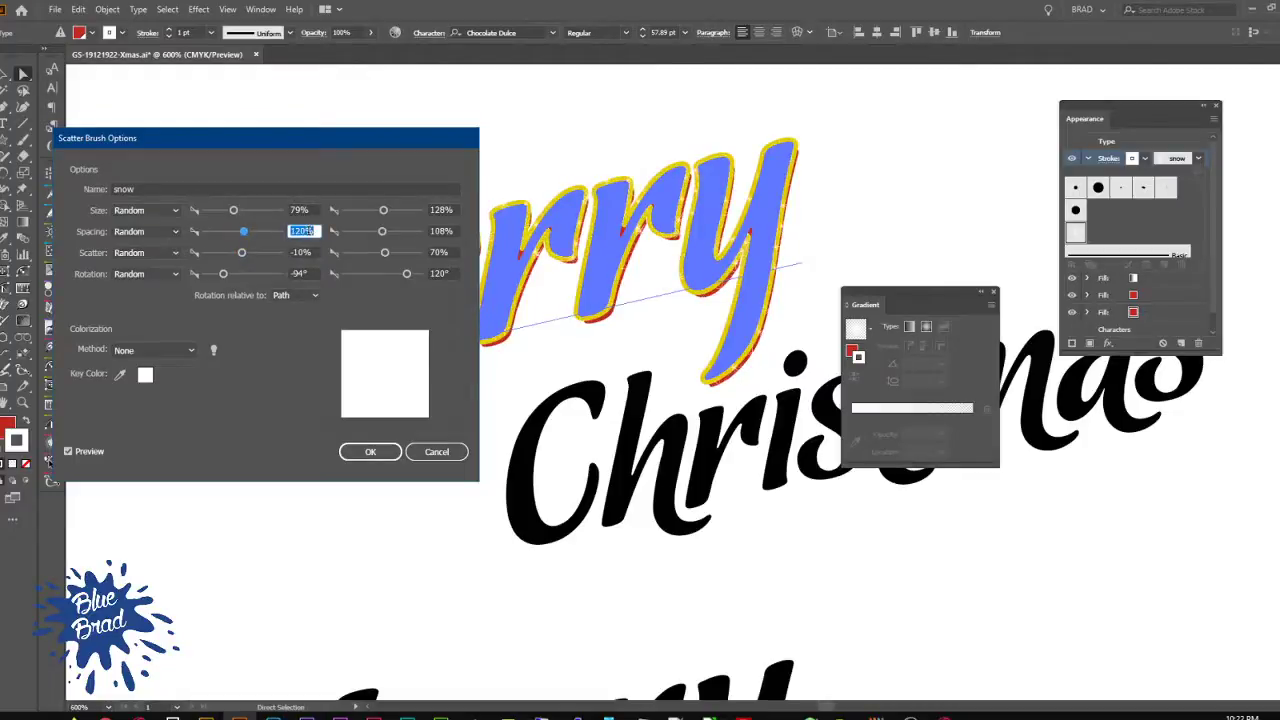
{"action": "key", "text": "shift+Up"}
{"action": "key", "text": "shift+Up"}
{"action": "key", "text": "shift+Up"}
{"action": "key", "text": "shift+Up"}
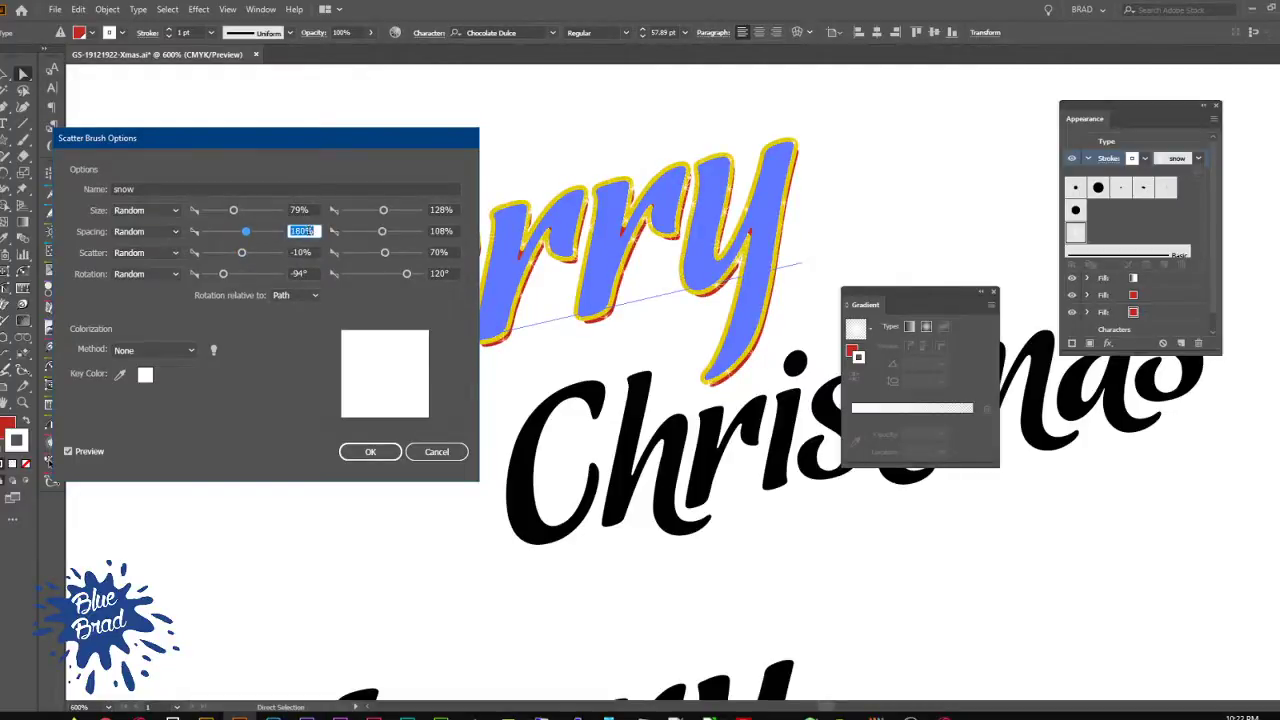
{"action": "key", "text": "shift+Up"}
{"action": "key", "text": "shift+Down"}
{"action": "key", "text": "shift+Down"}
{"action": "key", "text": "shift+Down"}
{"action": "key", "text": "shift+Down"}
{"action": "key", "text": "shift+Down"}
{"action": "key", "text": "shift+Down"}
{"action": "key", "text": "shift+Down"}
{"action": "key", "text": "shift+Down"}
{"action": "key", "text": "shift+Down"}
{"action": "key", "text": "shift+Down"}
{"action": "key", "text": "shift+Down"}
{"action": "key", "text": "shift+Down"}
{"action": "key", "text": "shift+Down"}
{"action": "key", "text": "shift+Down"}
{"action": "key", "text": "shift+Down"}
{"action": "key", "text": "shift+Down"}
{"action": "key", "text": "shift+Down"}
{"action": "key", "text": "shift+Down"}
{"action": "key", "text": "shift+Down"}
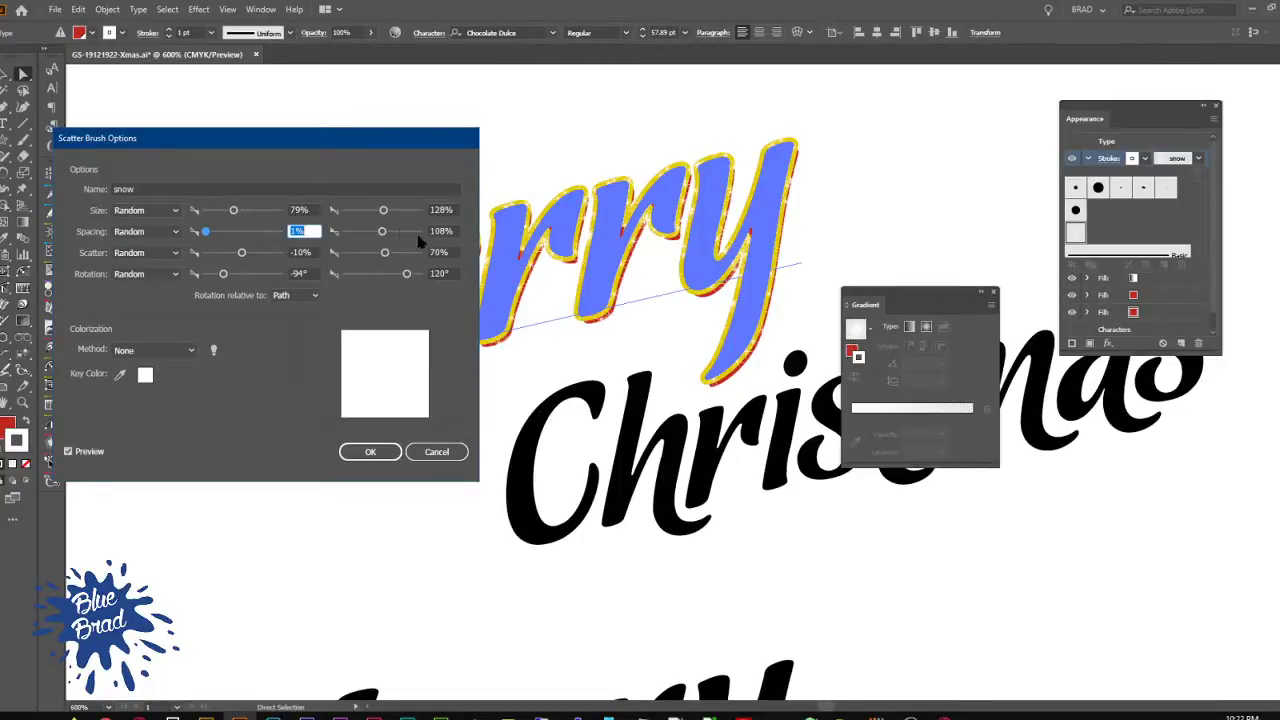
Step: Set the snow brush's maximum random spacing somewhat below 1000% and apply the option changes to the existing brush strokes
{"action": "left_click", "coordinate": [440, 231]}
{"action": "type", "text": "1000"}
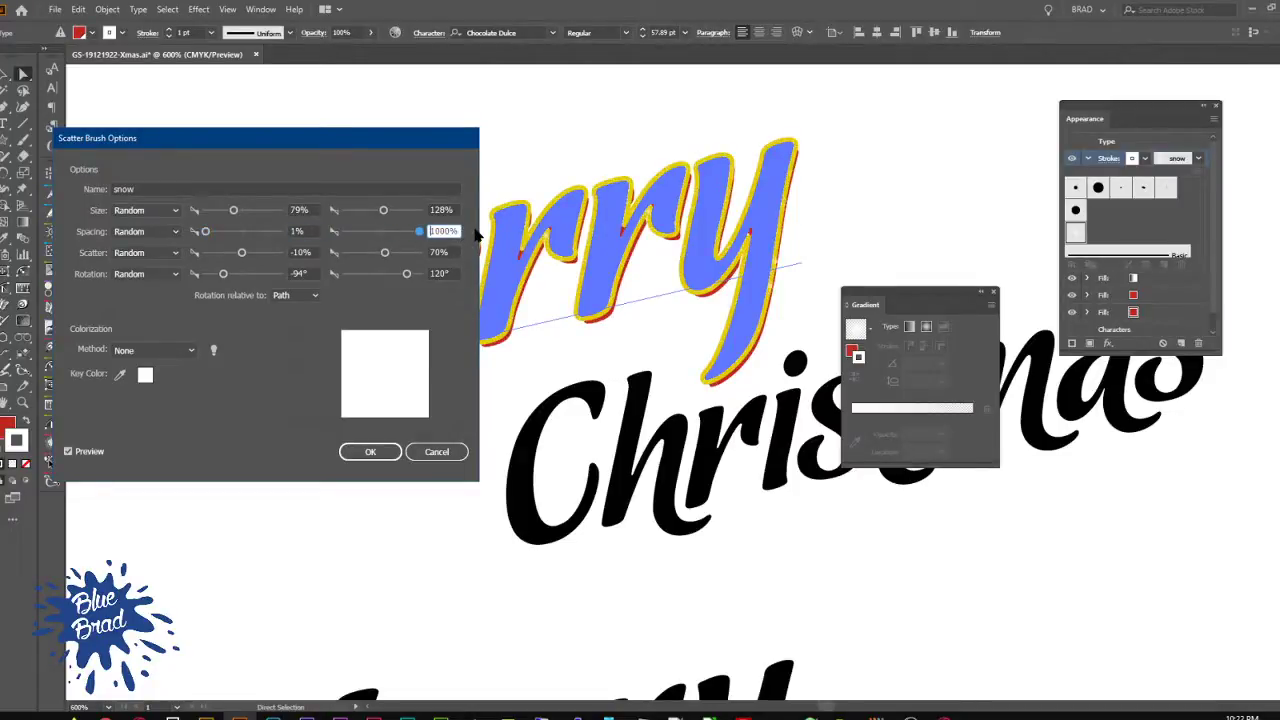
{"action": "left_click_drag", "start_coordinate": [419, 231], "coordinate": [407, 233]}
{"action": "left_click", "coordinate": [370, 451]}
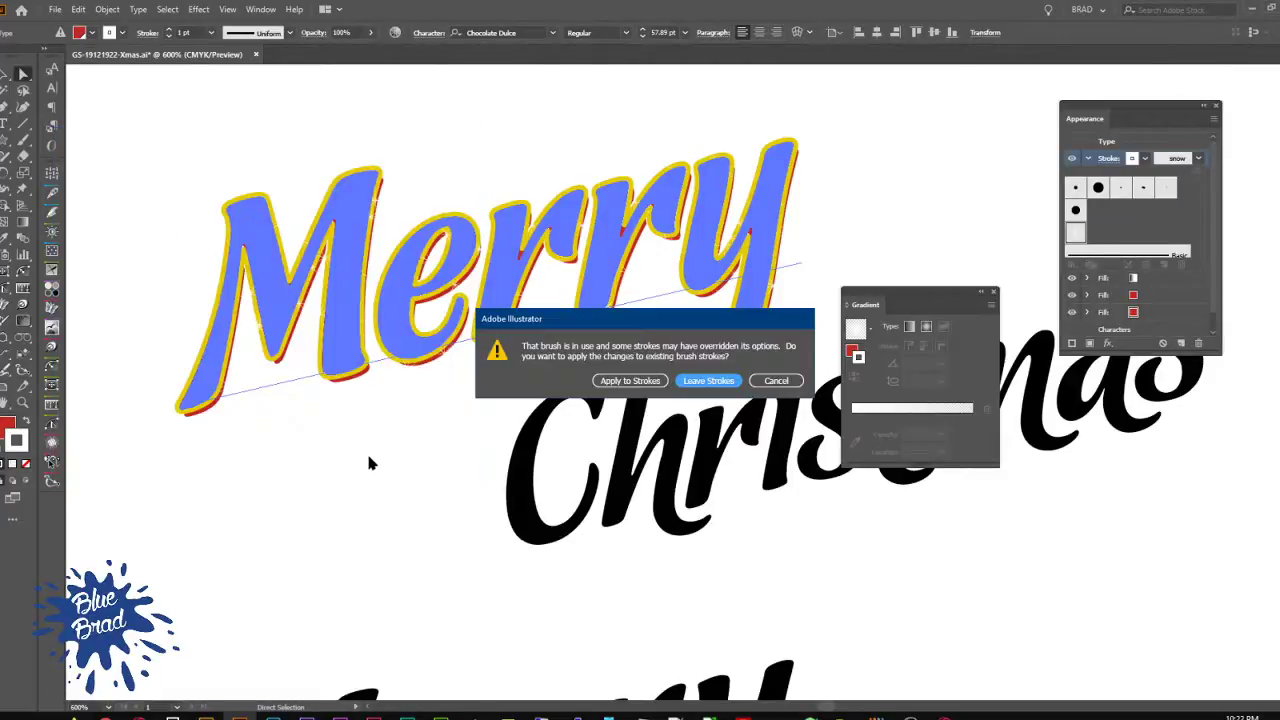
{"action": "left_click", "coordinate": [630, 381]}
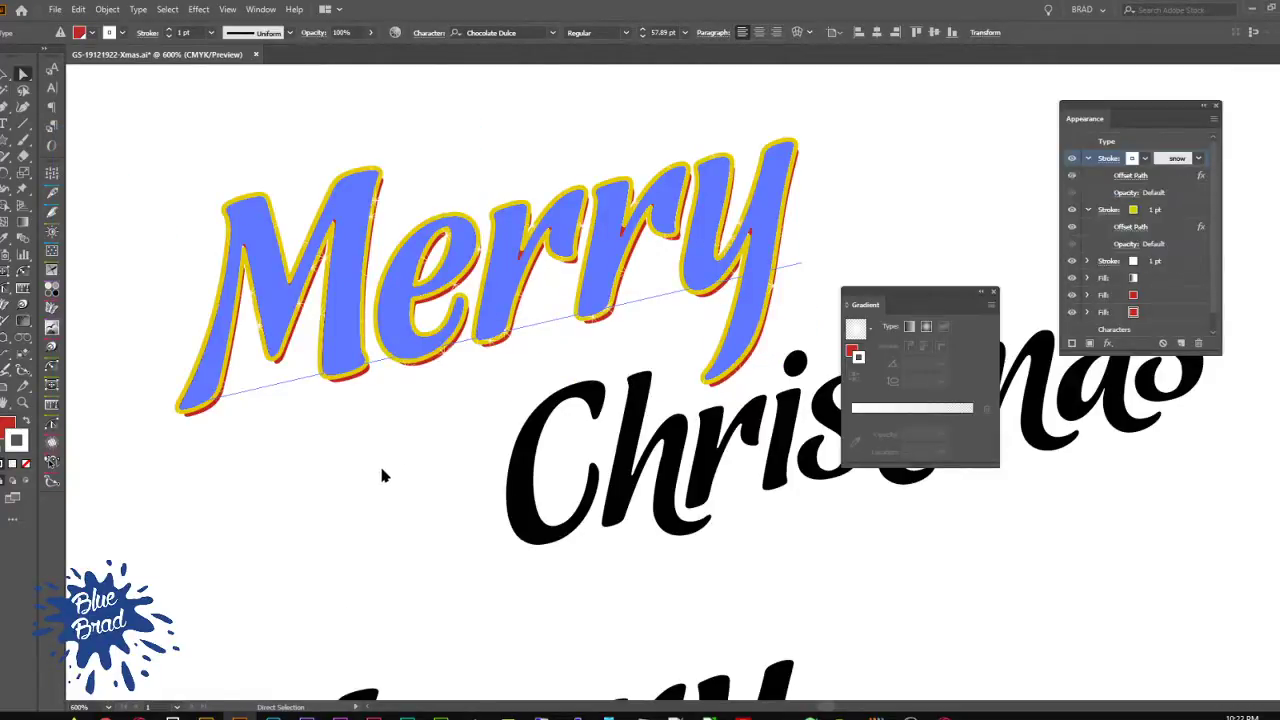
Step: Delete the small white star source artwork above the artboard
{"action": "left_click", "coordinate": [351, 581]}
{"action": "scroll", "coordinate": [423, 503], "scroll_direction": "down", "scroll_amount": 2}
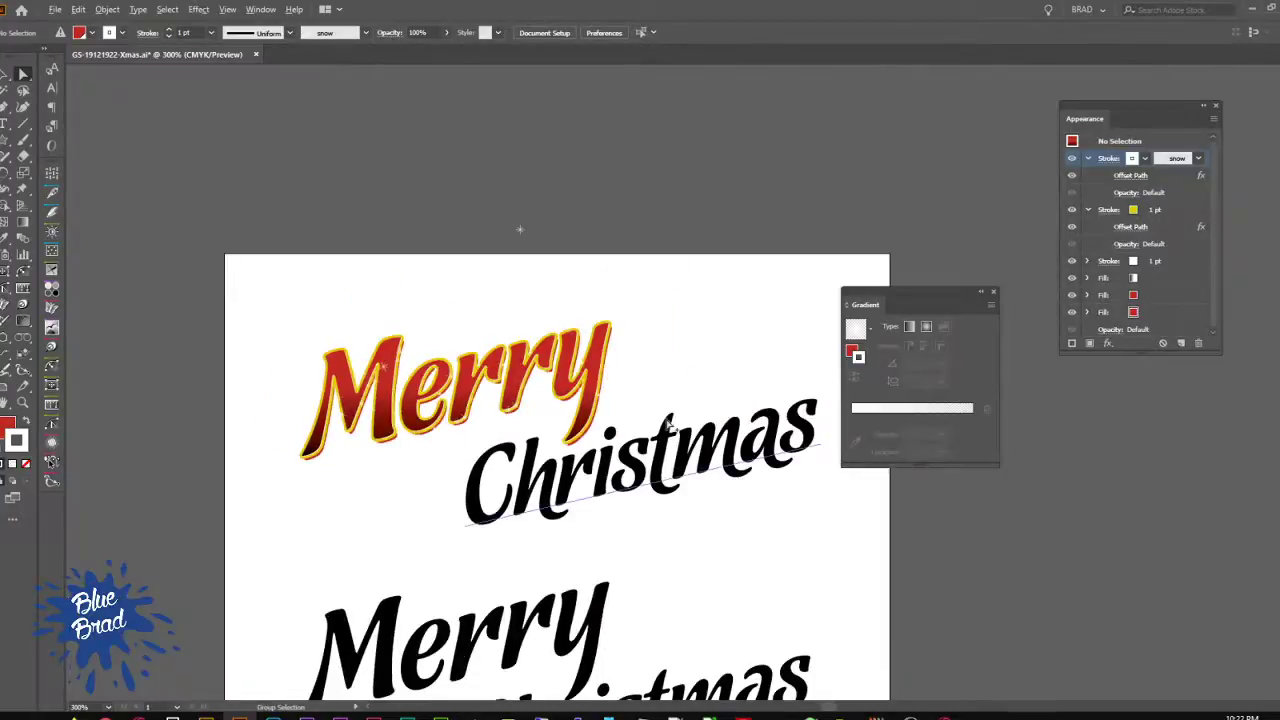
{"action": "left_click", "coordinate": [520, 230]}
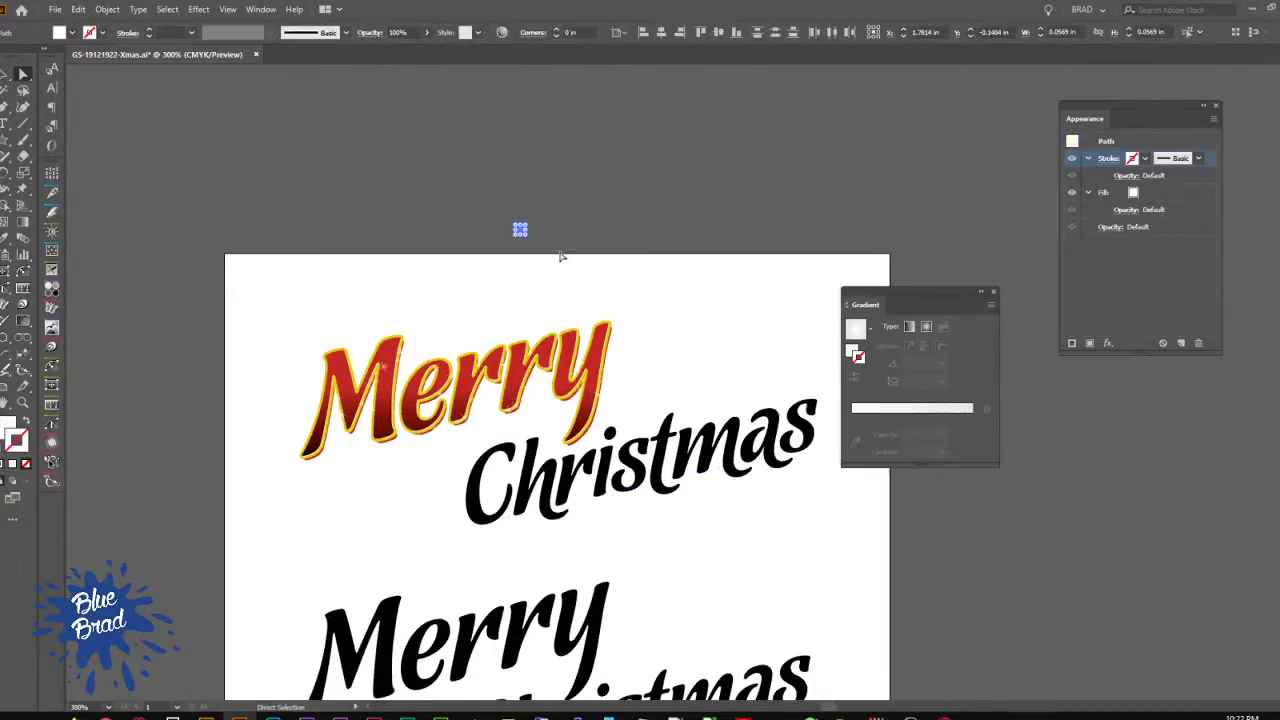
{"action": "key", "text": "Delete"}
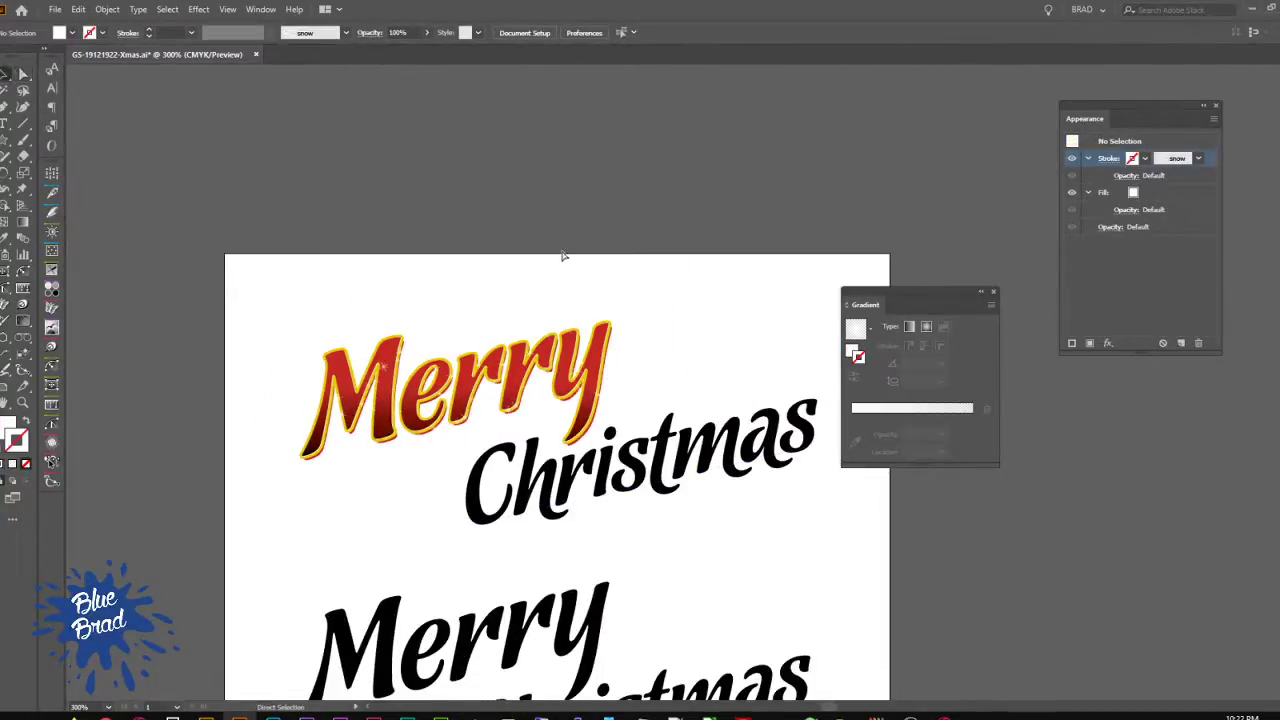
Step: Check the artwork in outline view and delete the stray white objects near the artboard's upper edge
{"action": "key", "text": "ctrl+y"}
{"action": "key", "text": "ctrl+y"}
{"action": "key", "text": "ctrl+y"}
{"action": "key", "text": "ctrl+y"}
{"action": "left_click_drag", "start_coordinate": [753, 254], "coordinate": [783, 312]}
{"action": "key", "text": "Delete"}
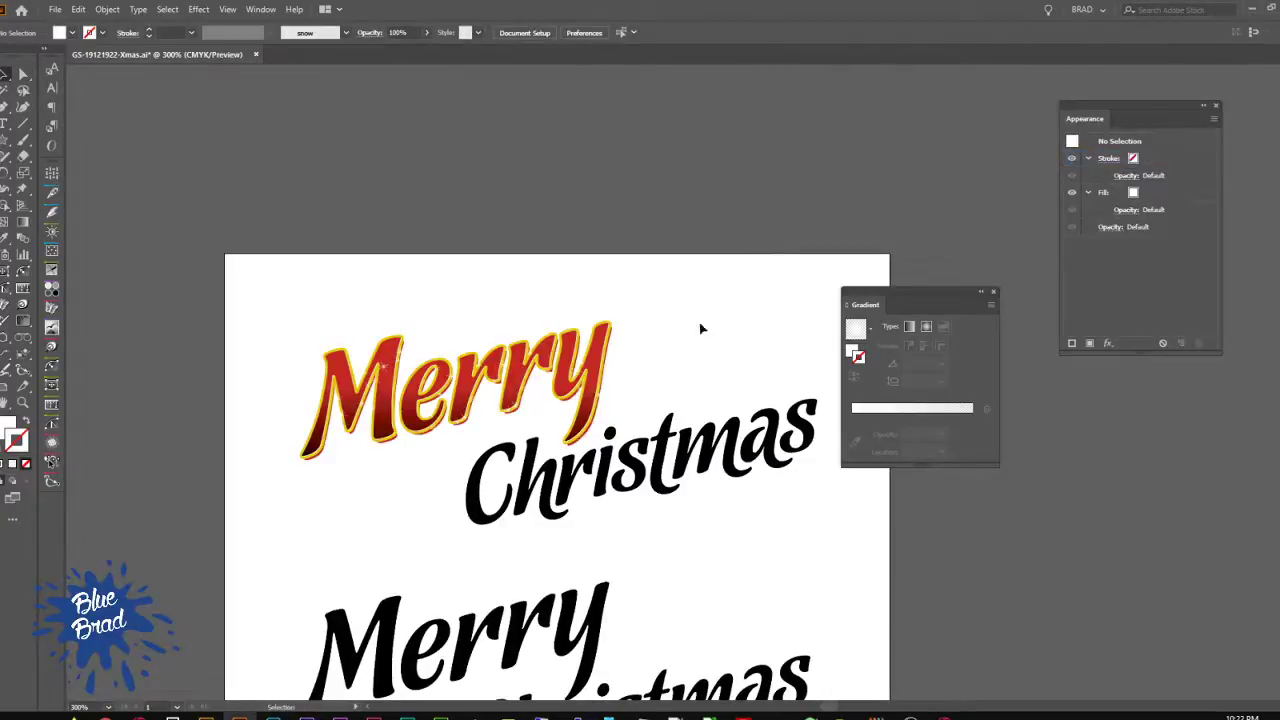
{"action": "scroll", "coordinate": [380, 345], "scroll_direction": "up", "scroll_amount": 3}
{"action": "left_click_drag", "start_coordinate": [503, 482], "coordinate": [420, 311]}
{"action": "left_click", "coordinate": [370, 514]}
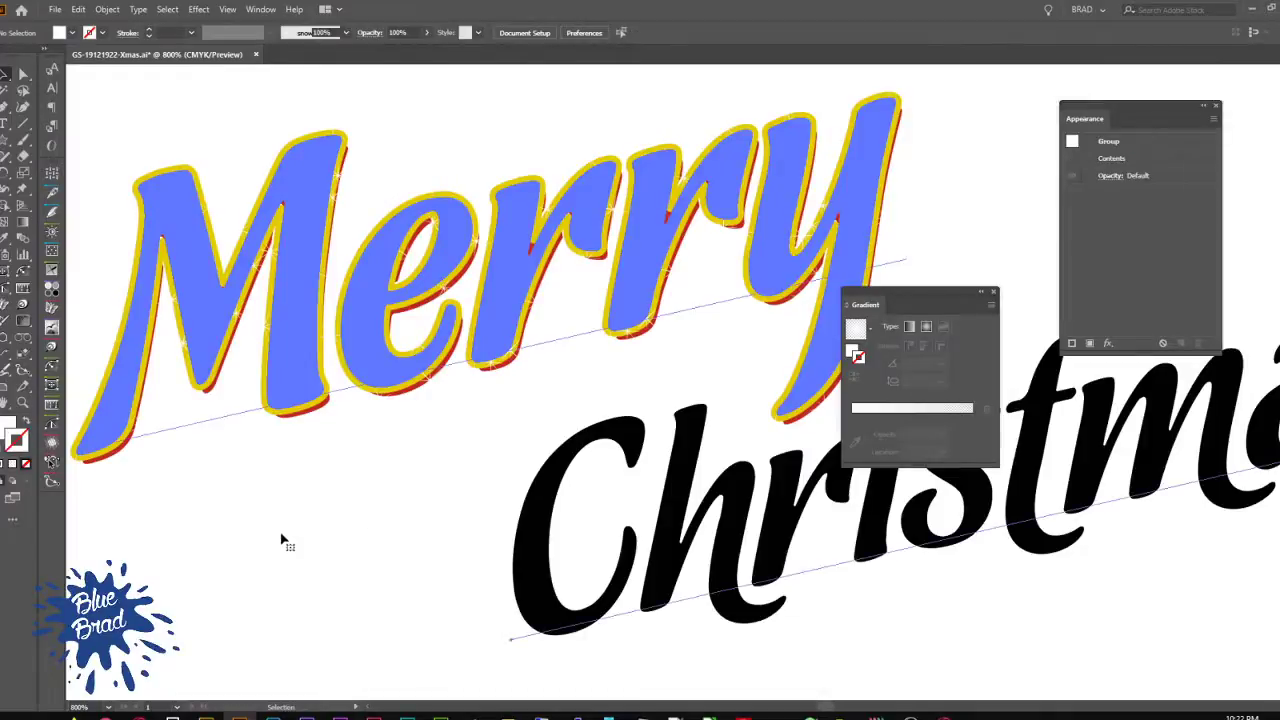
{"action": "scroll", "coordinate": [371, 520], "scroll_direction": "down", "scroll_amount": 2}
{"action": "left_click", "coordinate": [186, 543]}
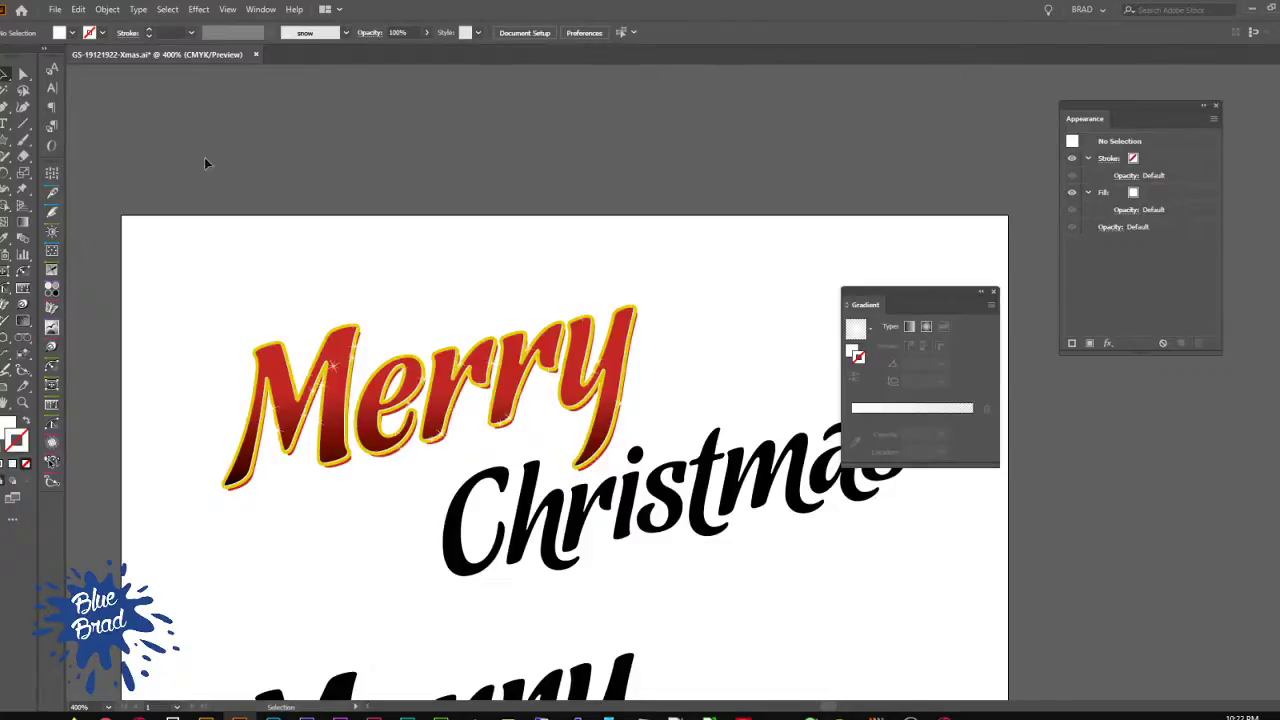
Step: Draw a white circle about 0.025 in wide above the artboard and scale it down
{"action": "left_click", "coordinate": [5, 140]}
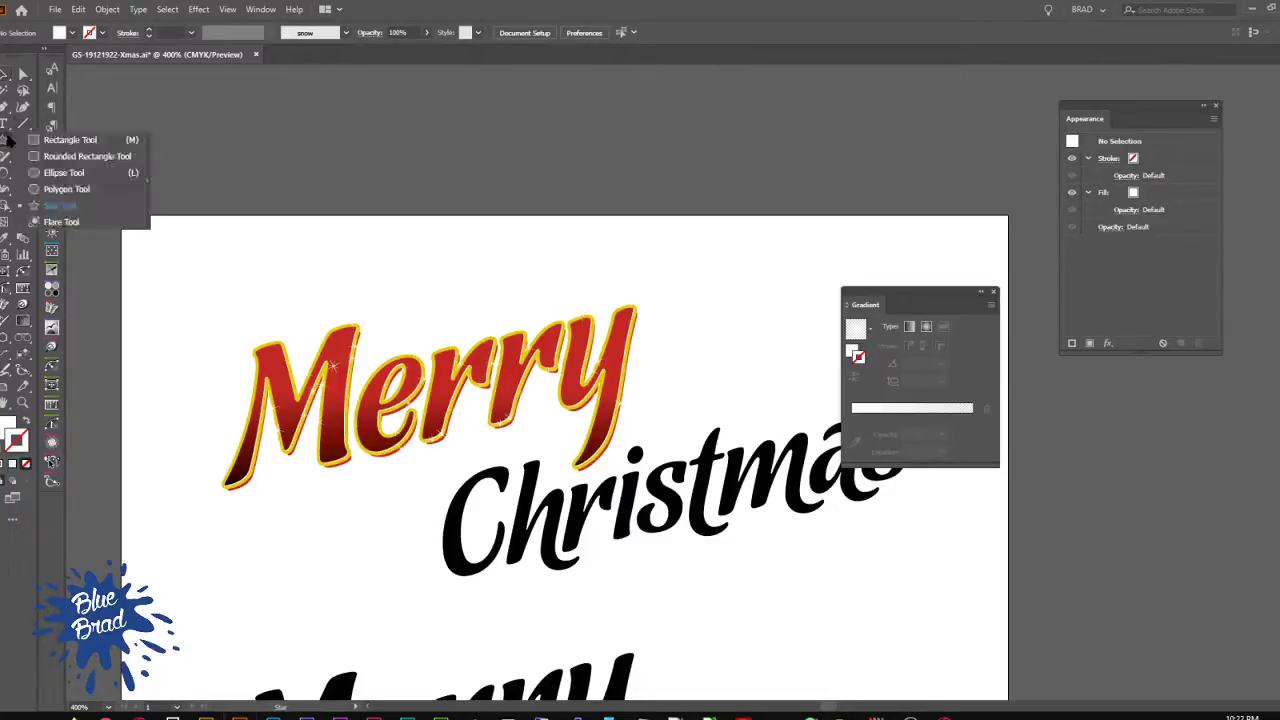
{"action": "left_click", "coordinate": [57, 172]}
{"action": "scroll", "coordinate": [365, 125], "scroll_direction": "up", "scroll_amount": 3}
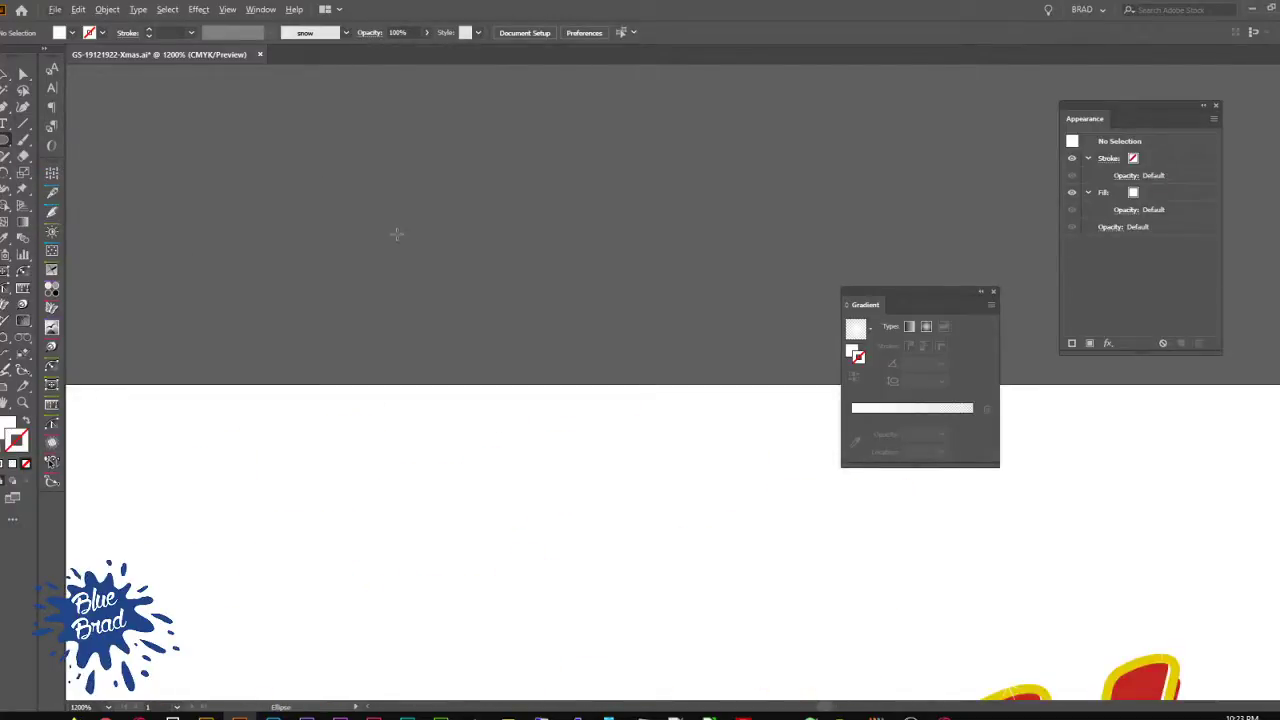
{"action": "left_click_drag", "start_coordinate": [396, 234], "coordinate": [400, 238]}
{"action": "scroll", "coordinate": [392, 232], "scroll_direction": "up", "scroll_amount": 4}
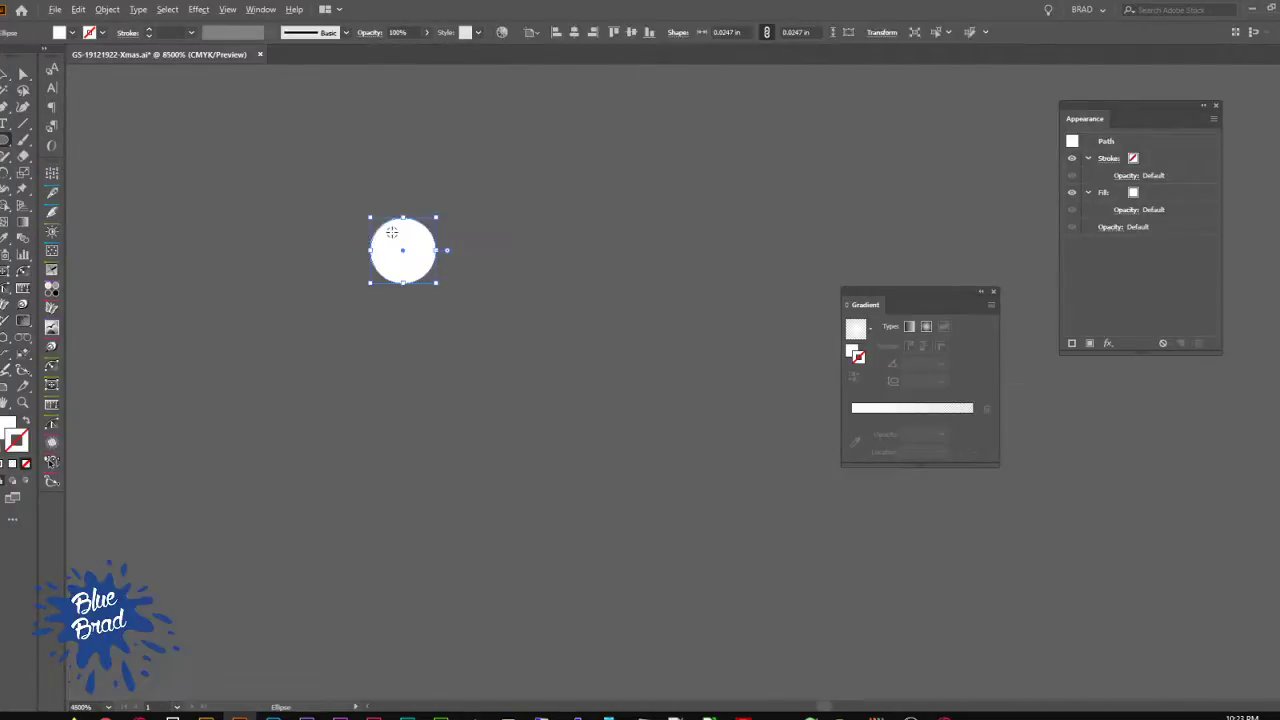
{"action": "left_click", "coordinate": [6, 74]}
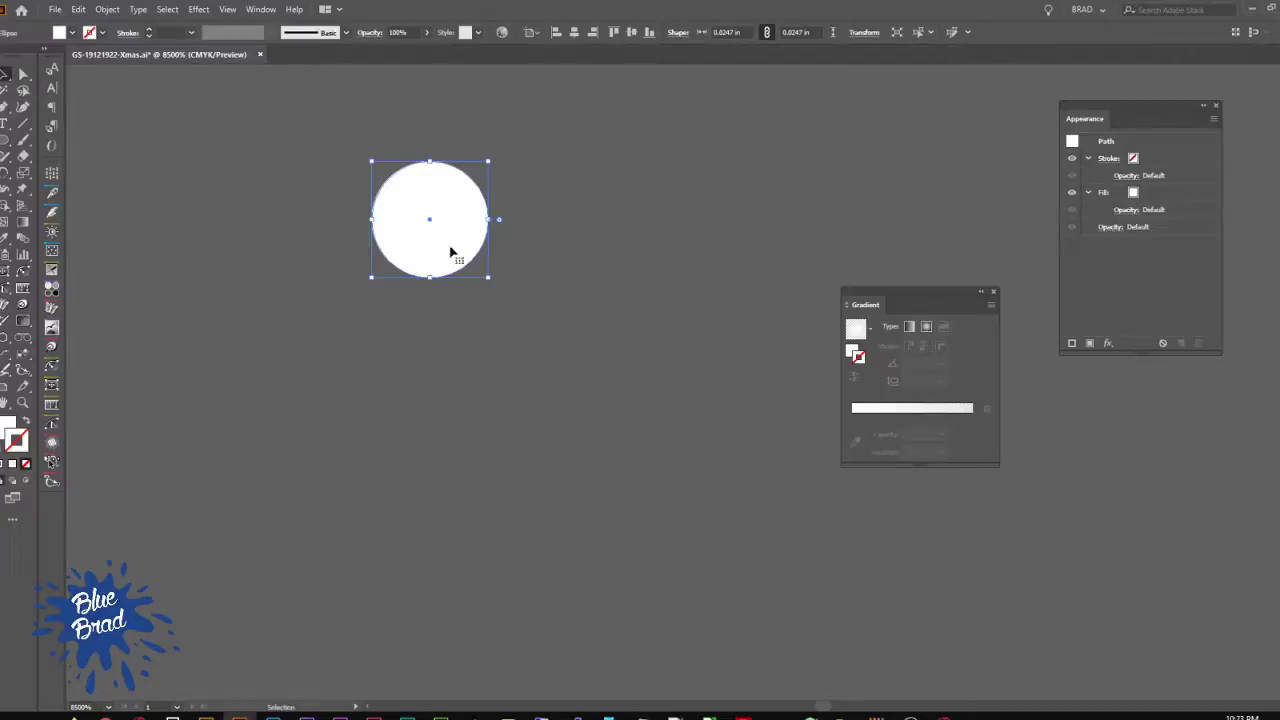
{"action": "left_click_drag", "start_coordinate": [488, 277], "coordinate": [356, 375]}
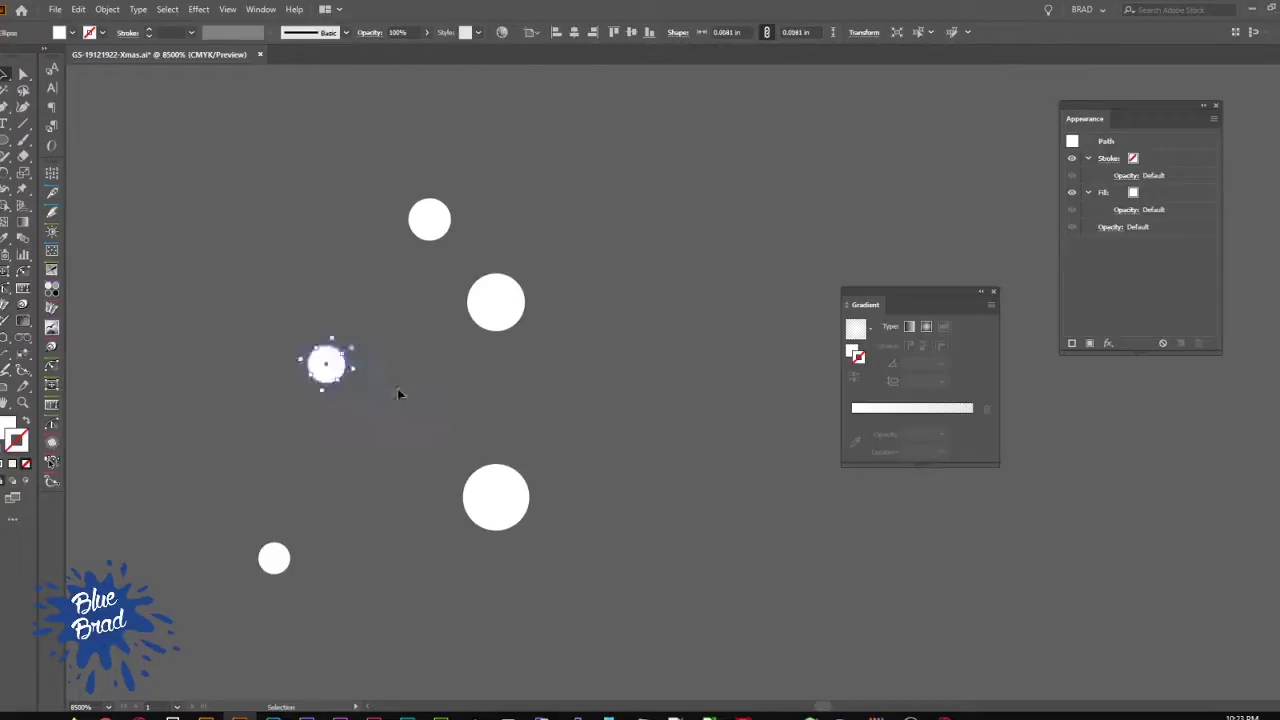
Step: Duplicate and rearrange the white circles in varied sizes to build a loosely scattered cluster of twelve dots
{"action": "left_click_drag", "start_coordinate": [547, 372], "coordinate": [647, 374]}
{"action": "left_click", "coordinate": [670, 377]}
{"action": "left_click_drag", "start_coordinate": [670, 492], "coordinate": [628, 472]}
{"action": "left_click", "coordinate": [497, 380]}
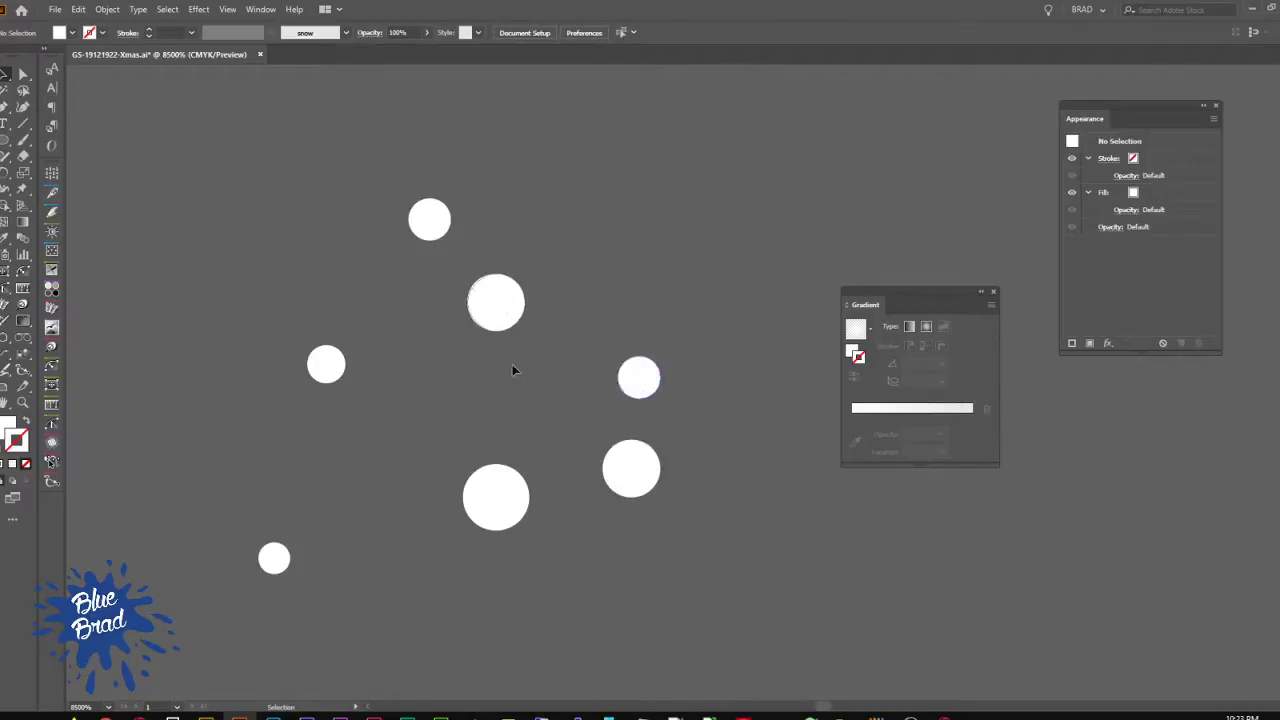
{"action": "left_click_drag", "start_coordinate": [274, 558], "coordinate": [409, 445]}
{"action": "left_click_drag", "start_coordinate": [436, 225], "coordinate": [406, 614]}
{"action": "left_click_drag", "start_coordinate": [504, 504], "coordinate": [606, 627]}
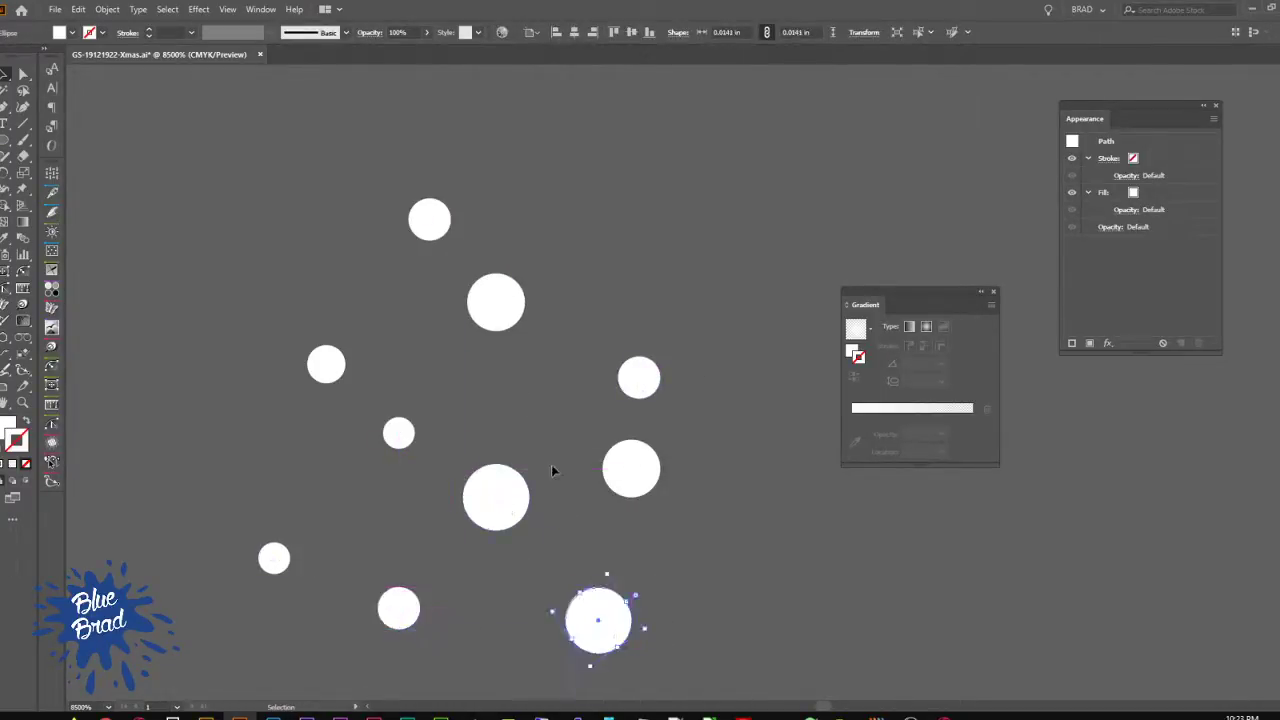
{"action": "left_click_drag", "start_coordinate": [397, 431], "coordinate": [588, 254]}
{"action": "left_click_drag", "start_coordinate": [614, 484], "coordinate": [229, 465]}
{"action": "left_click", "coordinate": [514, 368]}
{"action": "scroll", "coordinate": [514, 368], "scroll_direction": "down", "scroll_amount": 3}
{"action": "scroll", "coordinate": [542, 389], "scroll_direction": "down", "scroll_amount": 2}
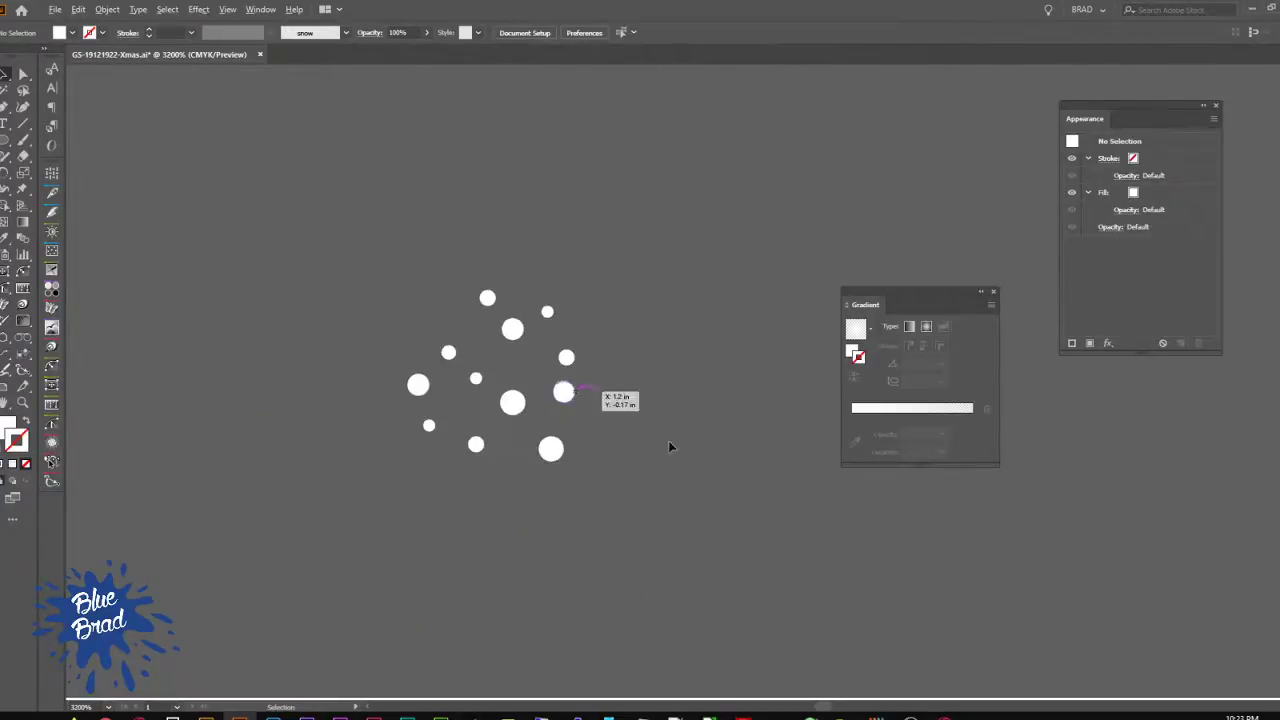
Step: Select all the white dots, save them as a pattern swatch and deselect them
{"action": "key", "text": "ctrl+a"}
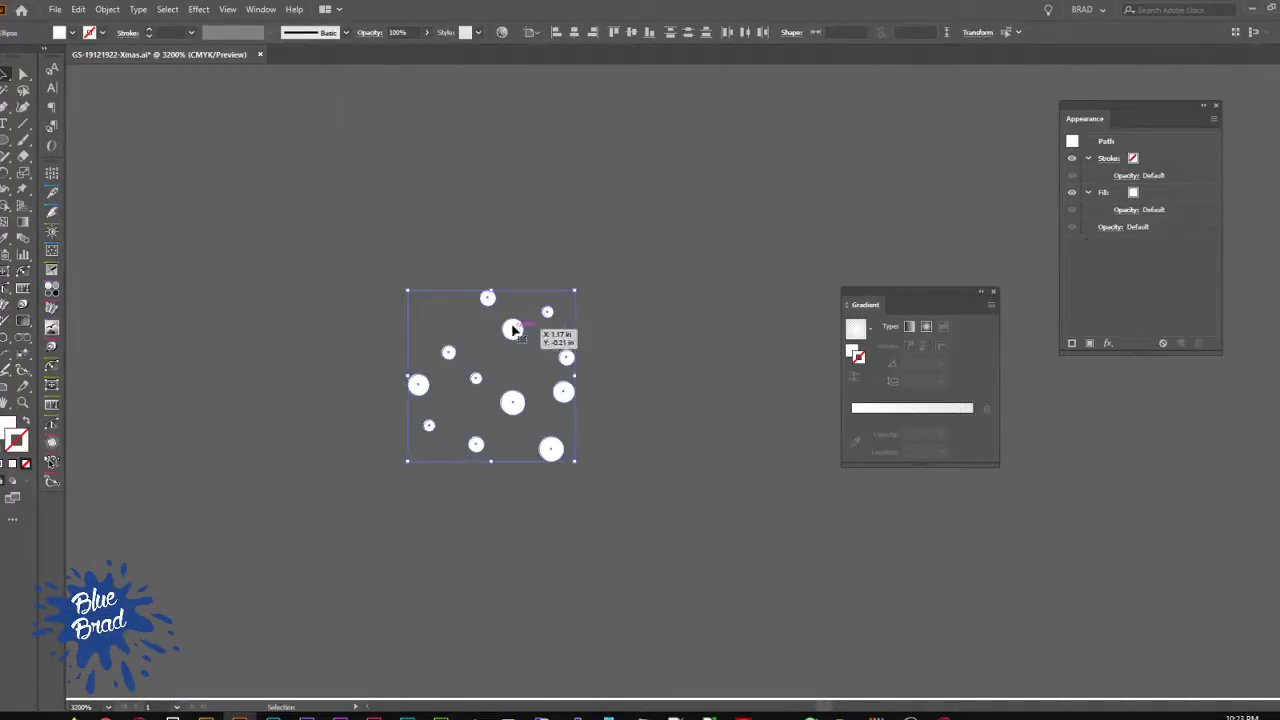
{"action": "left_click_drag", "start_coordinate": [488, 299], "coordinate": [1088, 248]}
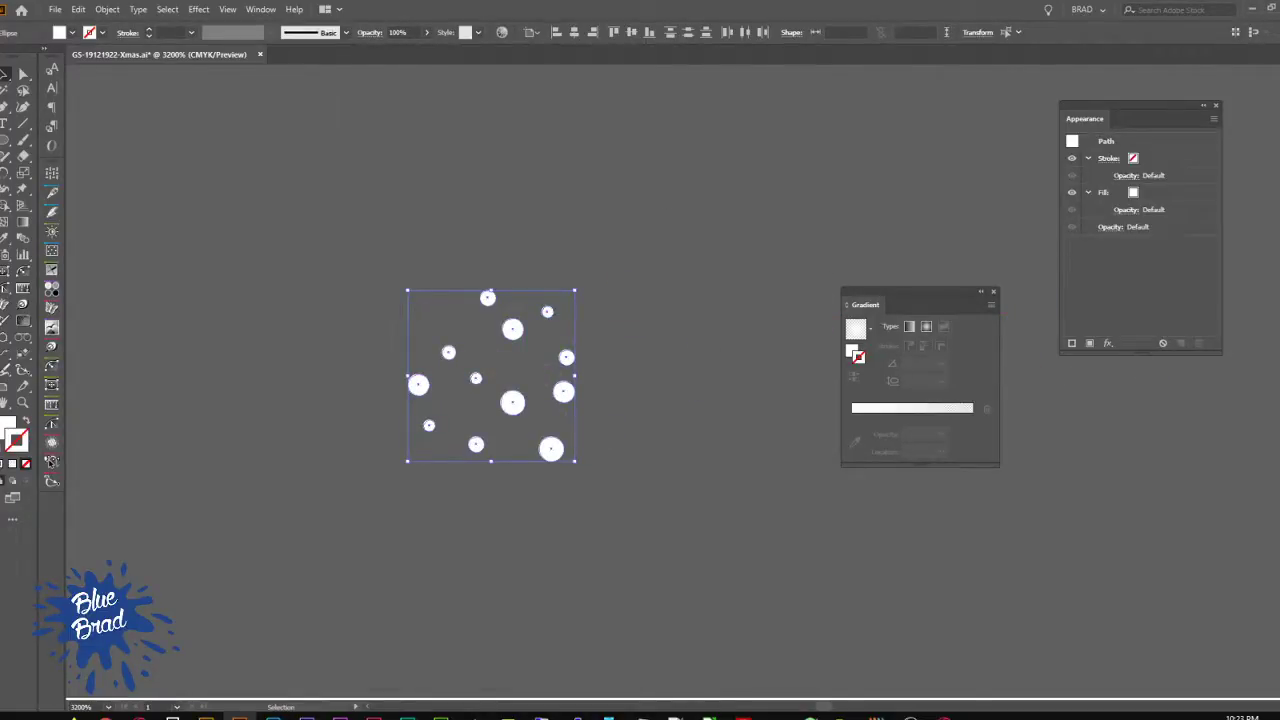
{"action": "left_click", "coordinate": [481, 204]}
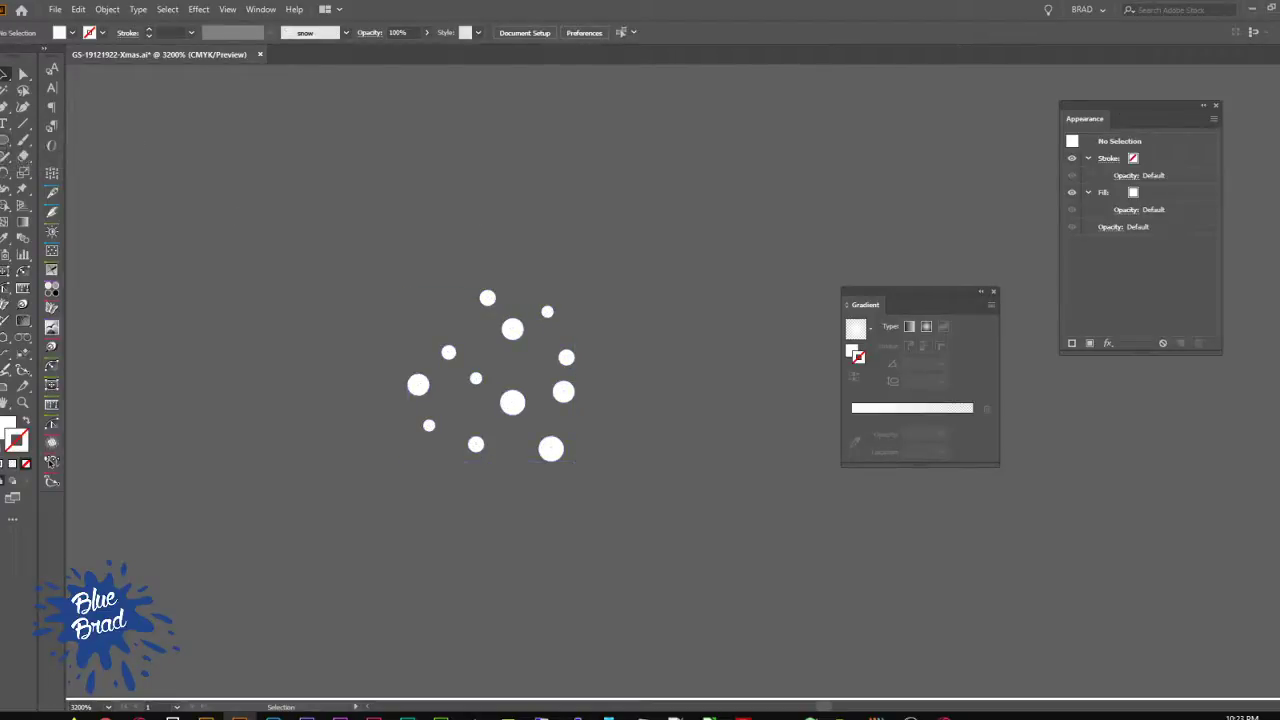
Step: Draw a square about 0.27 in wide beside the dots and swap its fill and stroke so the dot pattern fills it
{"action": "key", "text": "d"}
{"action": "left_click_drag", "start_coordinate": [5, 140], "coordinate": [91, 140]}
{"action": "left_click_drag", "start_coordinate": [198, 184], "coordinate": [436, 421]}
{"action": "left_click_drag", "start_coordinate": [374, 208], "coordinate": [689, 342]}
{"action": "left_click", "coordinate": [1179, 190]}
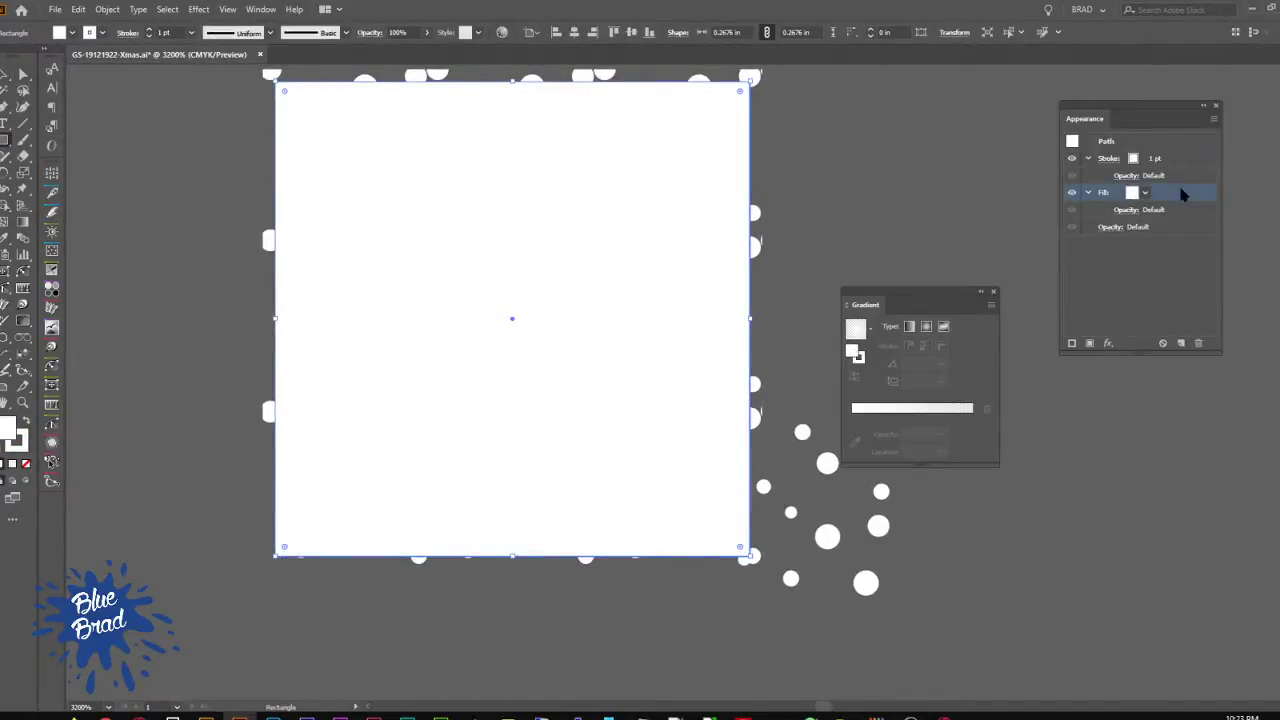
{"action": "key", "text": "shift+x"}
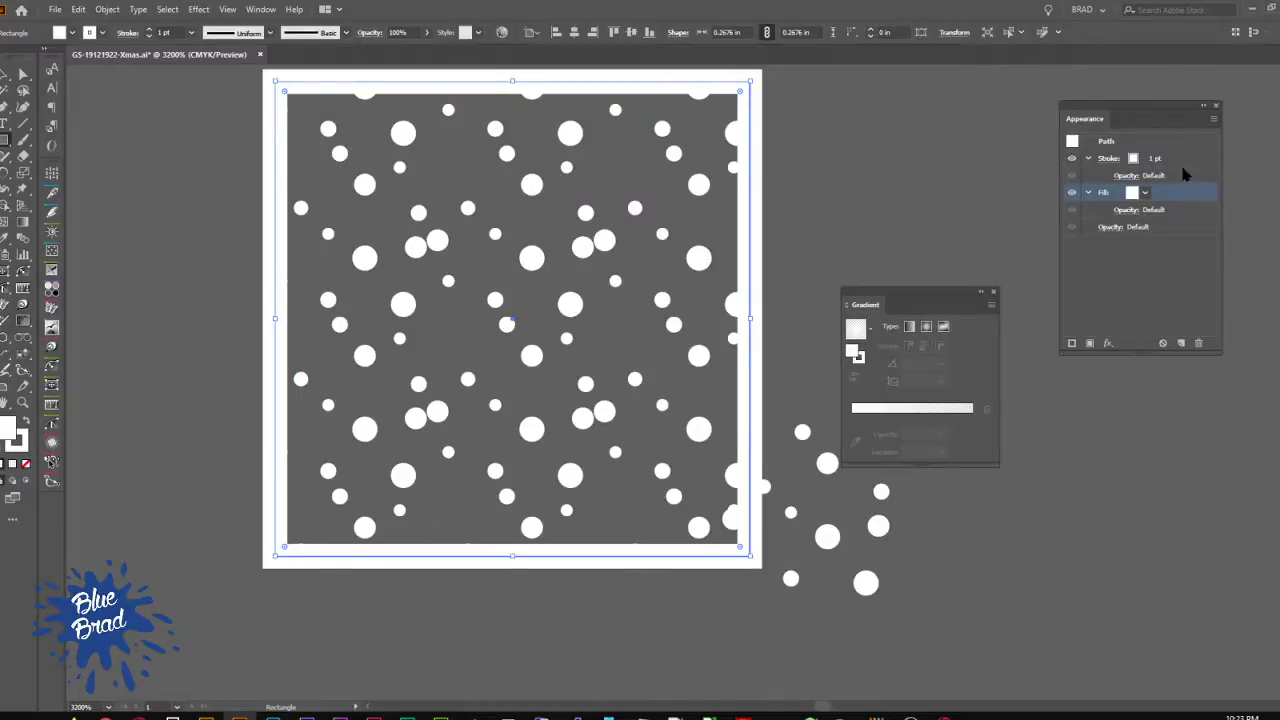
Step: Remove the white stroke from the square, keeping its dot pattern fill
{"action": "left_click", "coordinate": [1199, 344]}
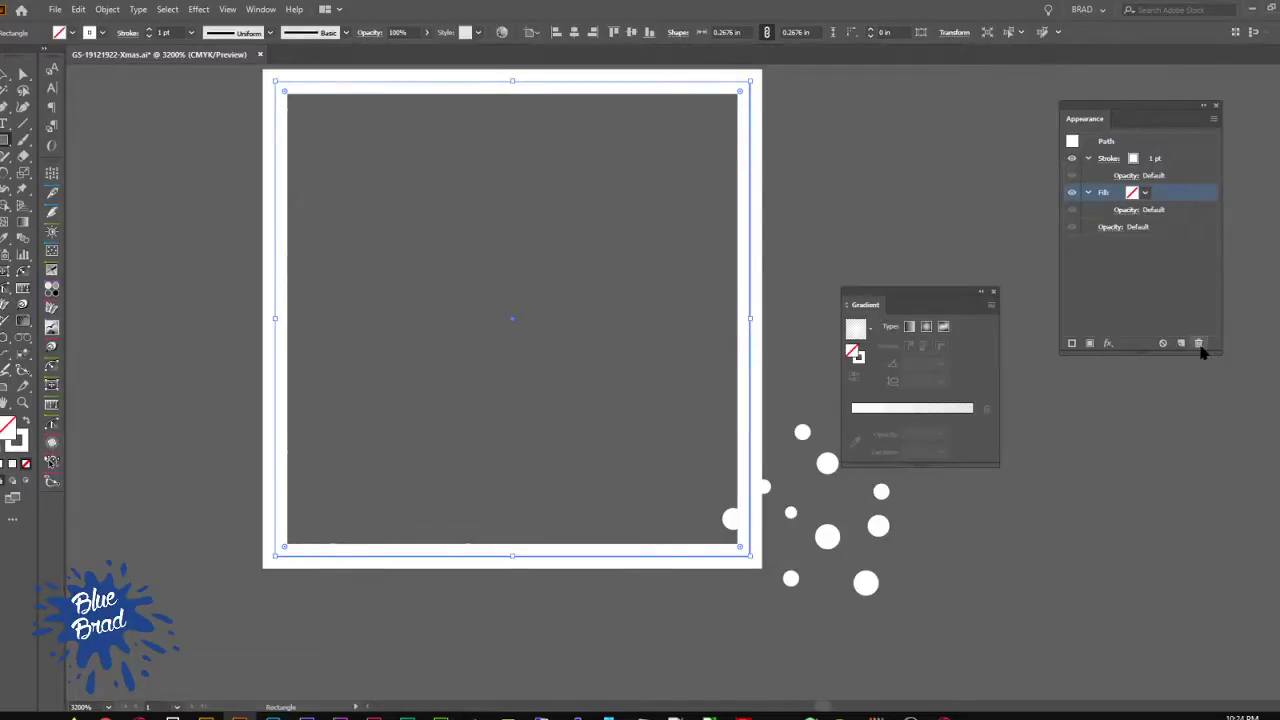
{"action": "key", "text": "ctrl+z"}
{"action": "left_click", "coordinate": [1190, 164]}
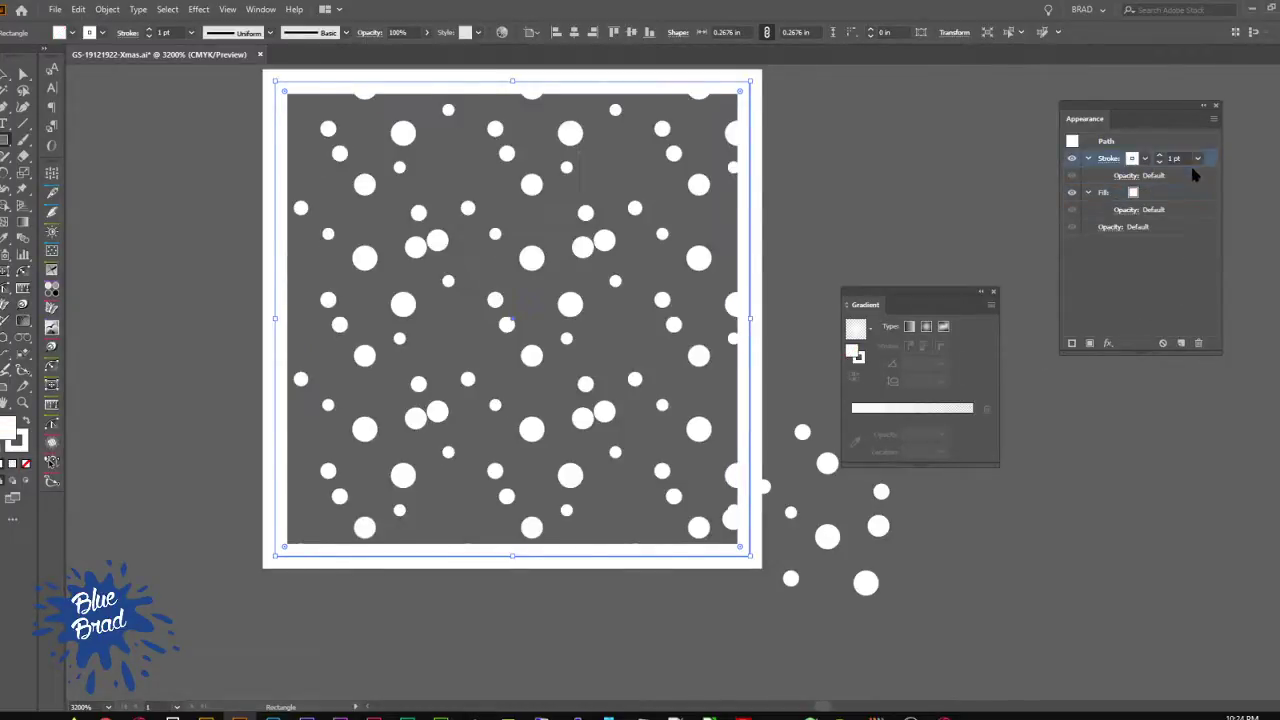
{"action": "left_click", "coordinate": [1199, 344]}
{"action": "key", "text": "v"}
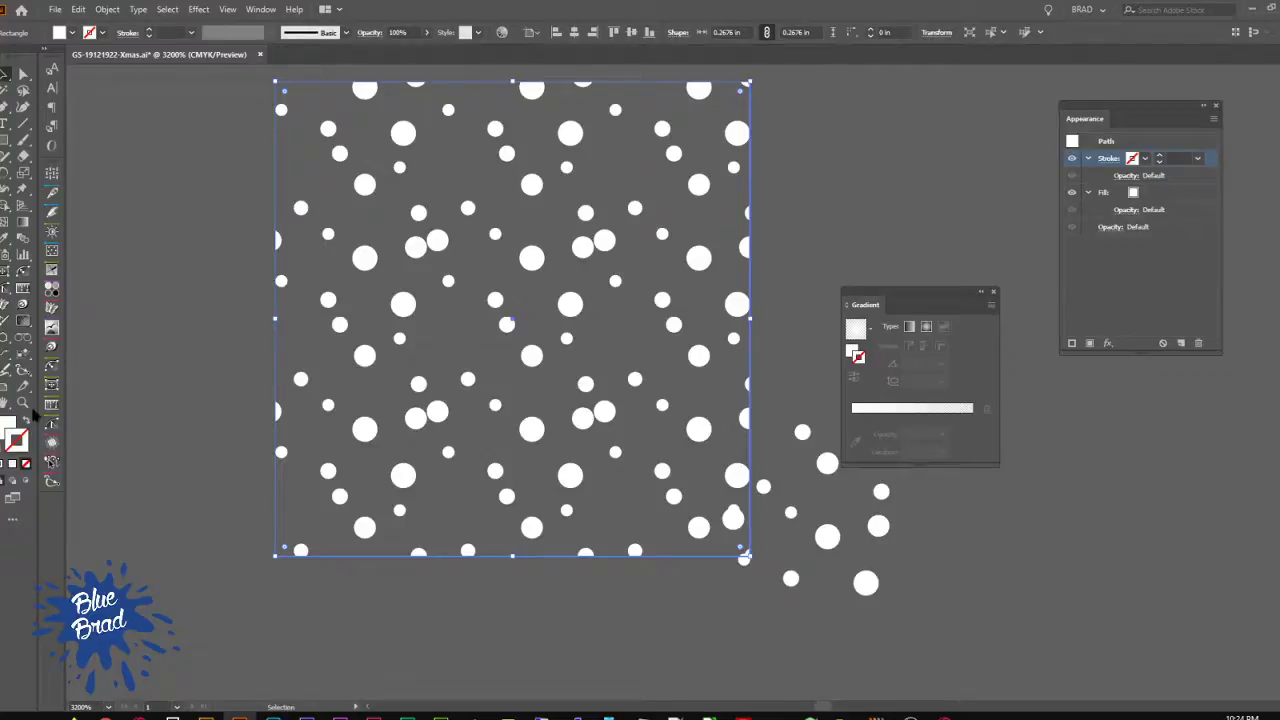
{"action": "left_click", "coordinate": [5, 427]}
{"action": "double_click", "coordinate": [5, 427]}
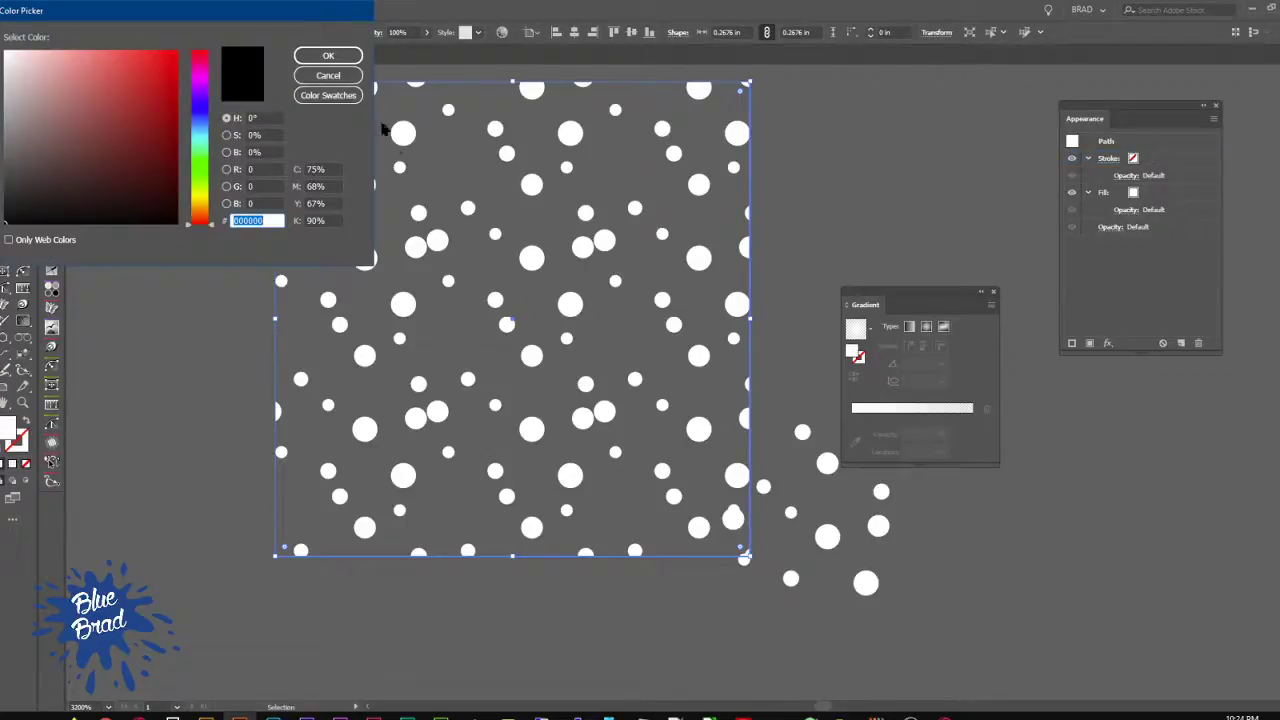
{"action": "left_click", "coordinate": [331, 76]}
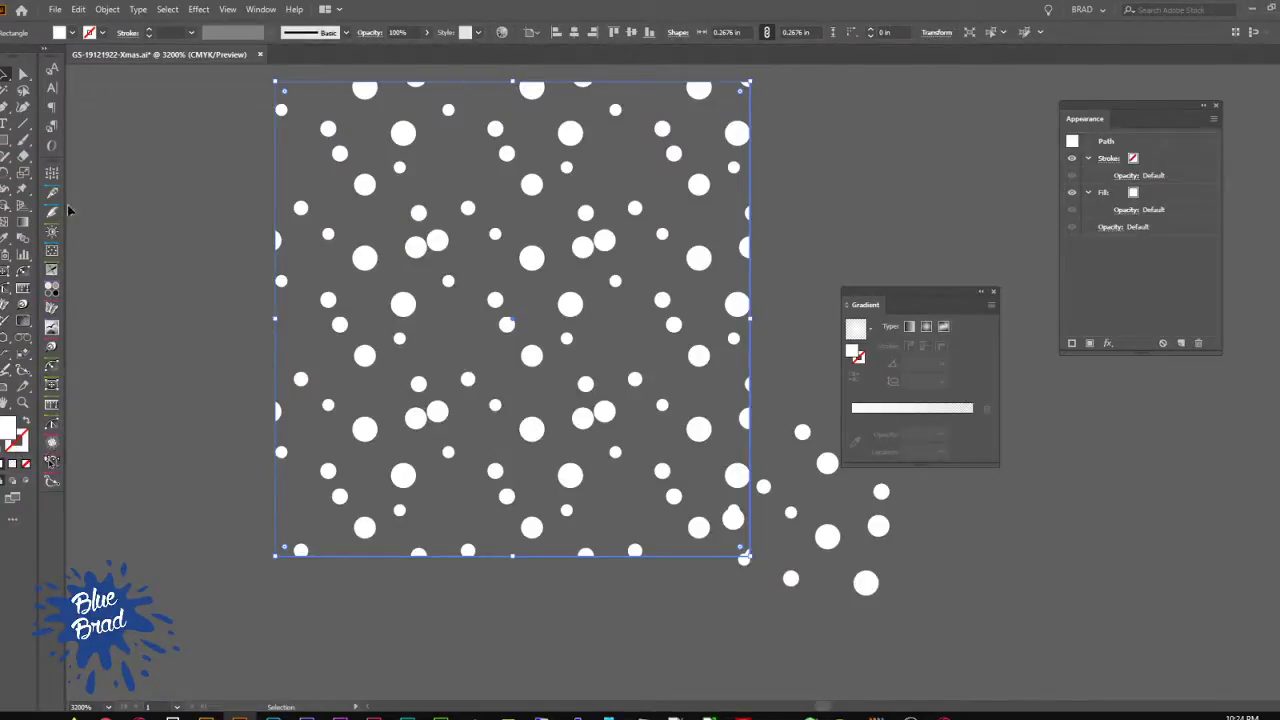
Step: Open the white dot pattern swatch for editing and set its tile type to Hex by Row
{"action": "left_click", "coordinate": [57, 176]}
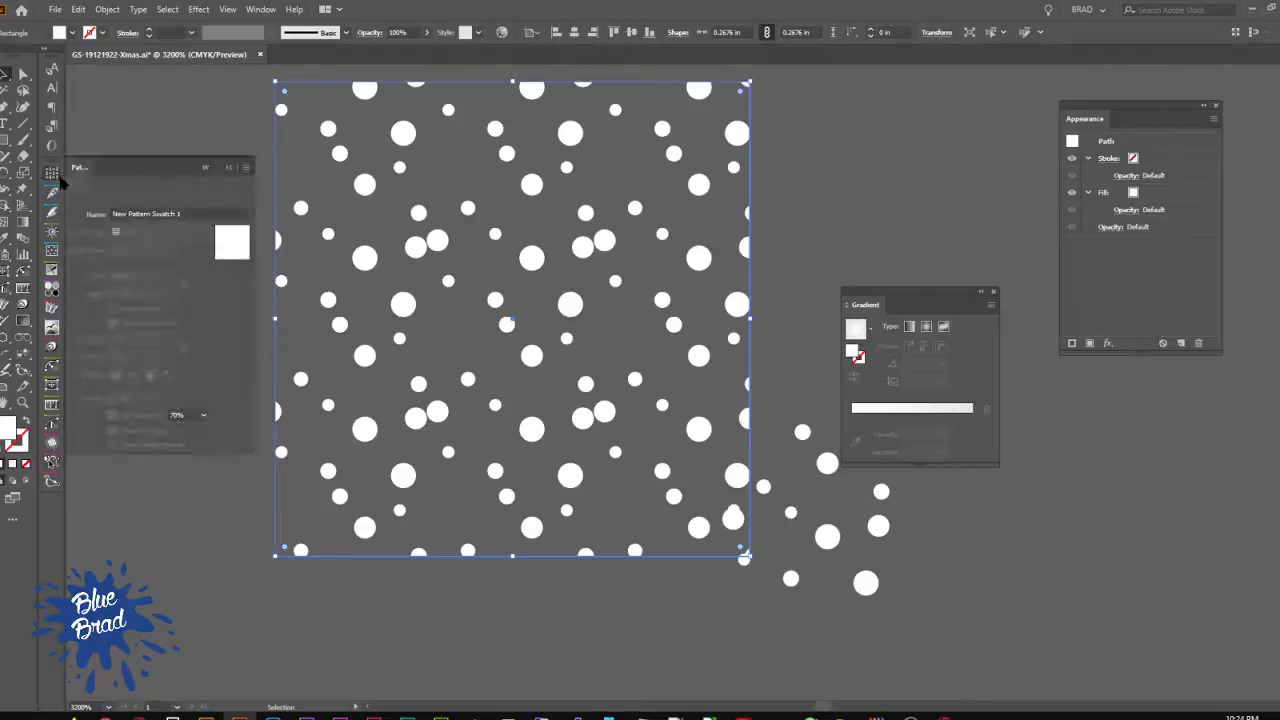
{"action": "double_click", "coordinate": [232, 250]}
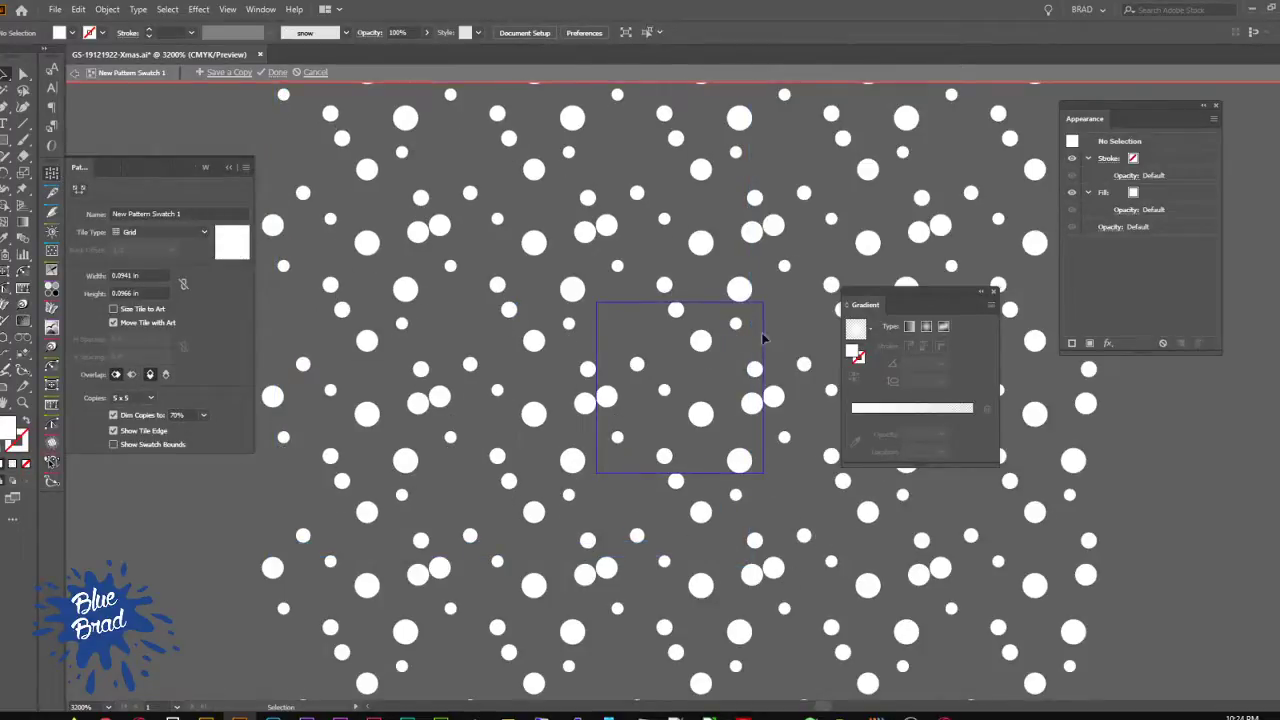
{"action": "left_click_drag", "start_coordinate": [692, 378], "coordinate": [524, 365]}
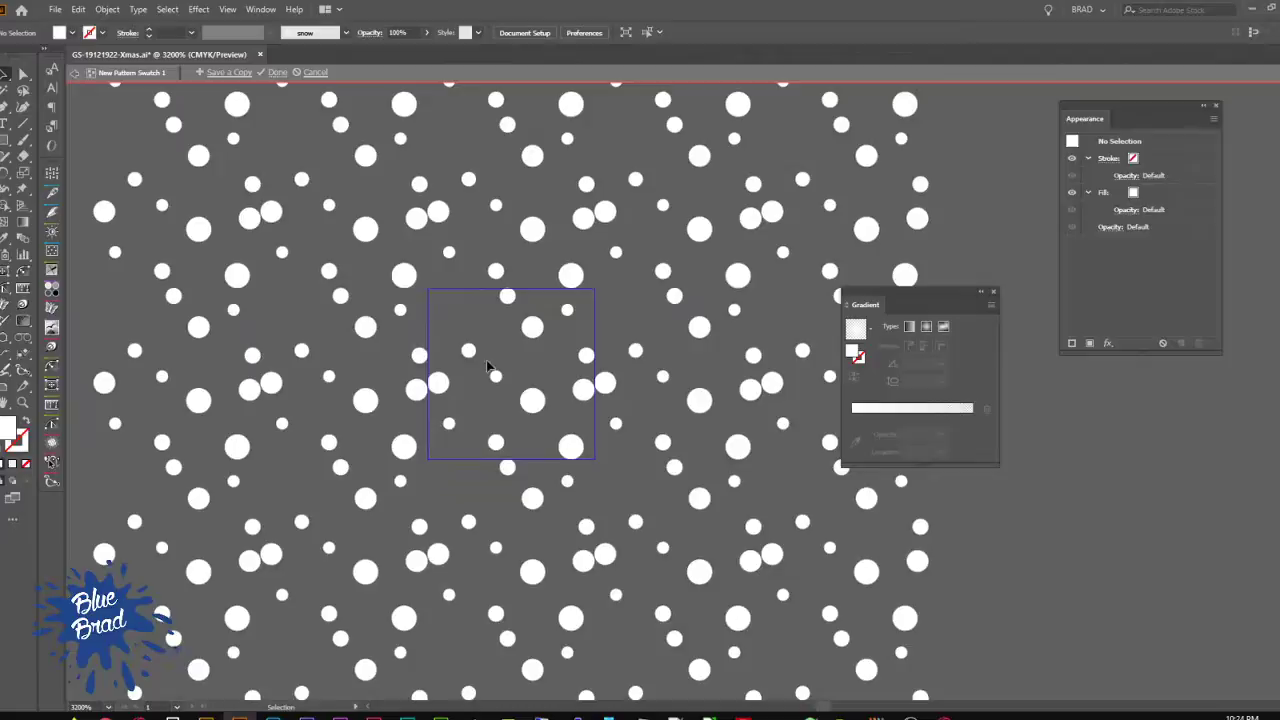
{"action": "left_click", "coordinate": [55, 177]}
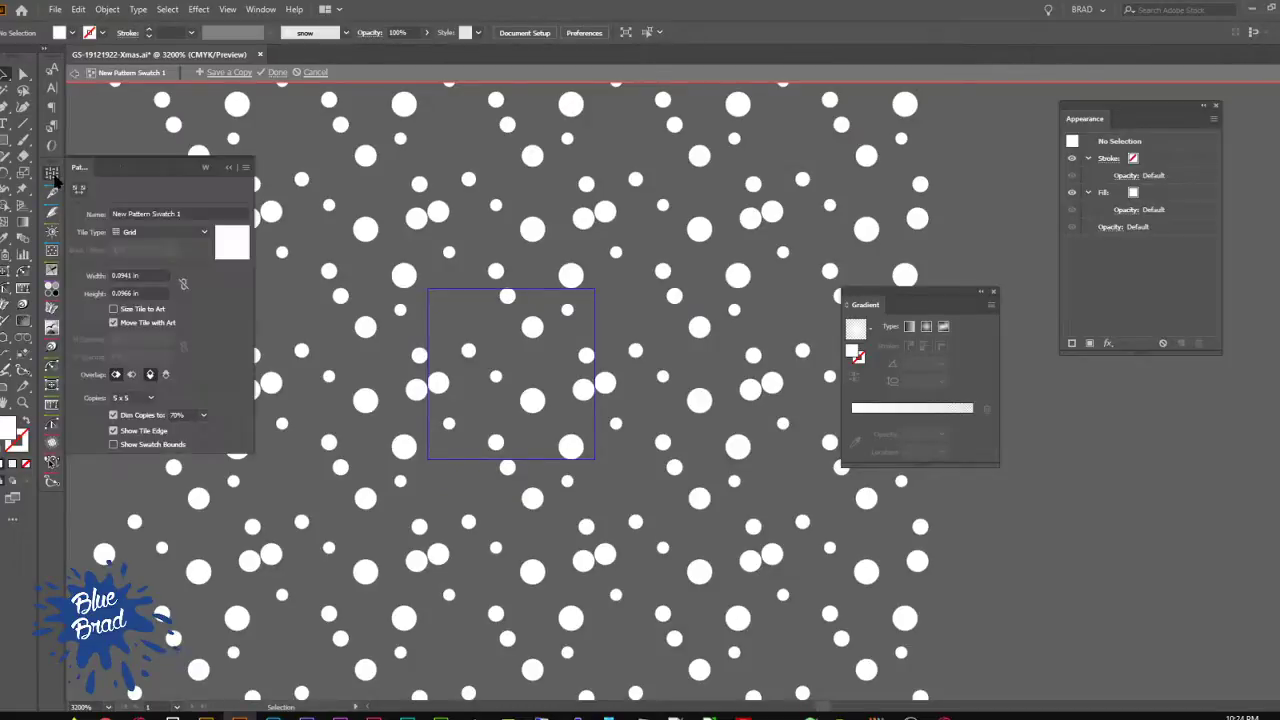
{"action": "left_click", "coordinate": [156, 233]}
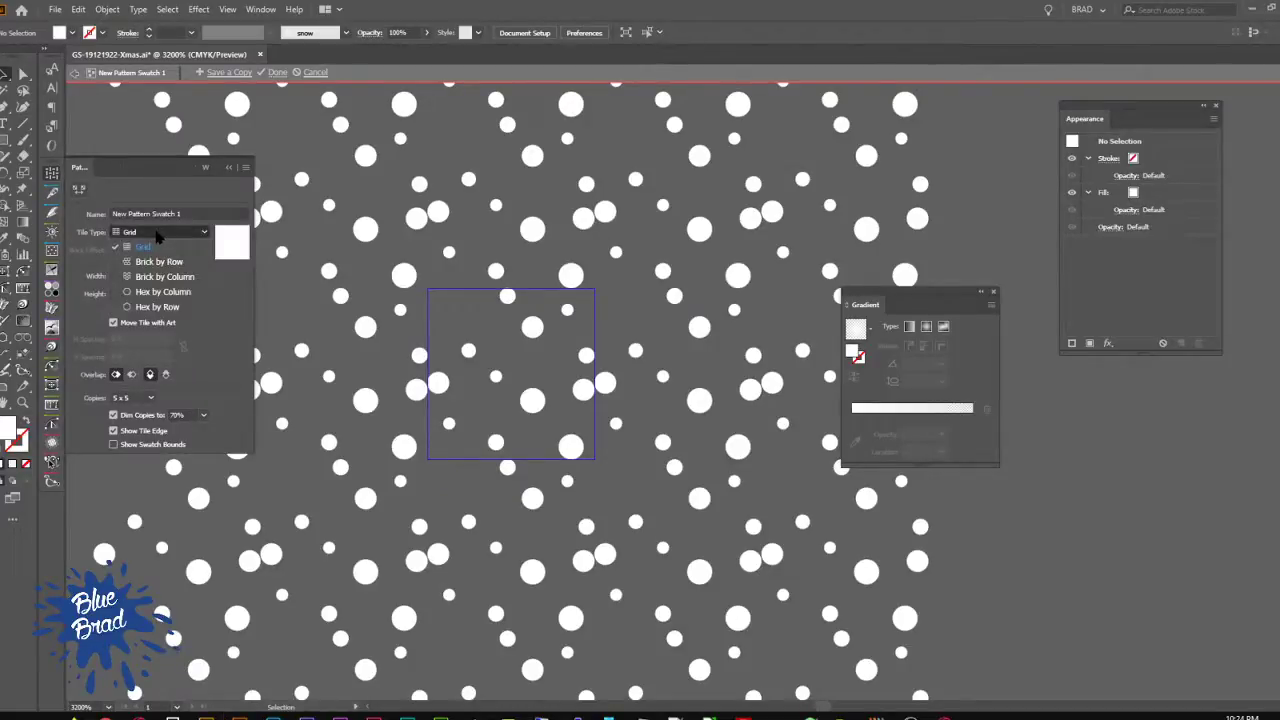
{"action": "left_click", "coordinate": [187, 310]}
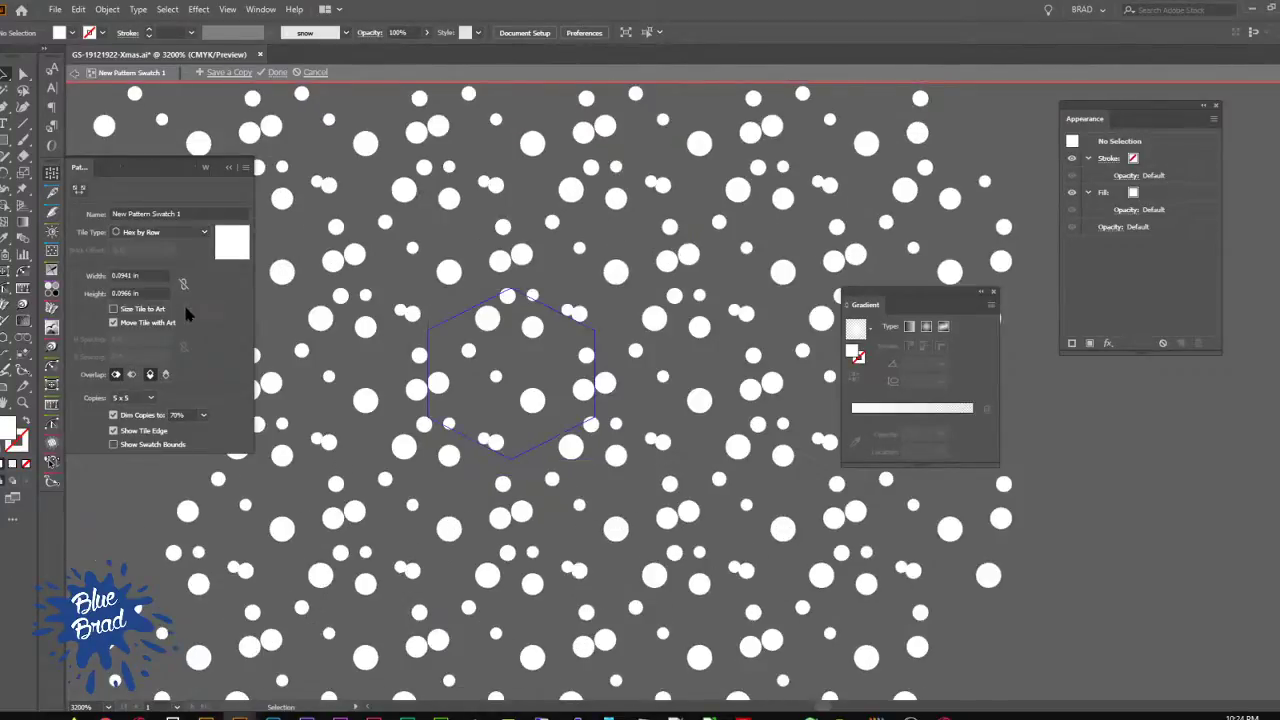
Step: Reposition the crowded dots inside the hexagonal tile so they no longer touch or overlap their neighbouring copies
{"action": "left_click", "coordinate": [542, 360]}
{"action": "key", "text": "a"}
{"action": "key", "text": "ctrl+a"}
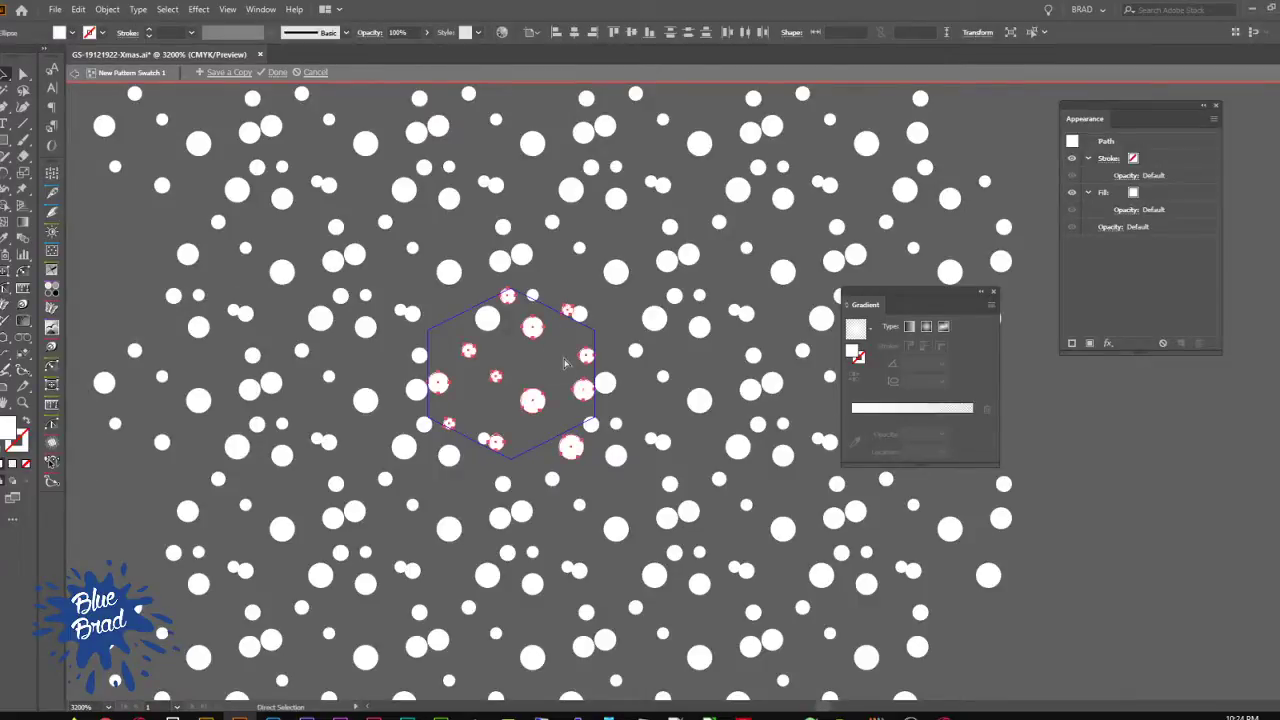
{"action": "key", "text": "v"}
{"action": "left_click", "coordinate": [566, 360]}
{"action": "left_click_drag", "start_coordinate": [567, 310], "coordinate": [567, 336]}
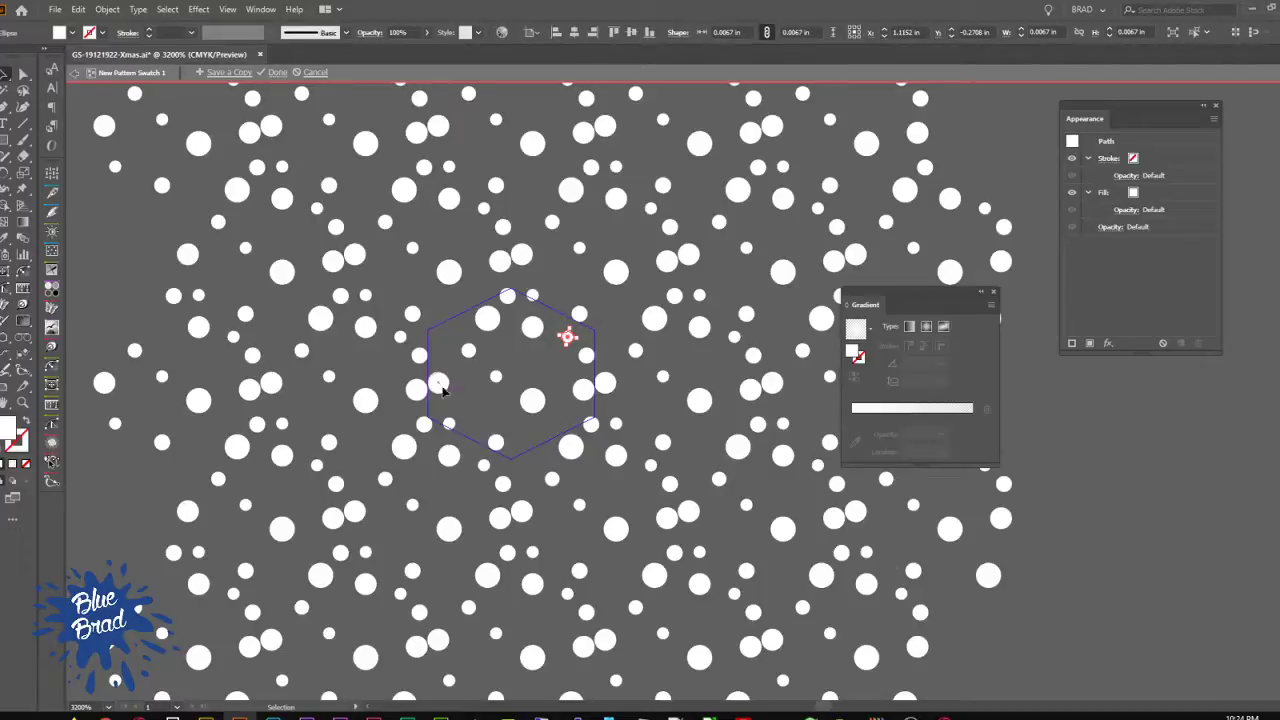
{"action": "left_click_drag", "start_coordinate": [442, 387], "coordinate": [447, 352]}
{"action": "scroll", "coordinate": [465, 389], "scroll_direction": "up", "scroll_amount": 3}
{"action": "left_click_drag", "start_coordinate": [410, 492], "coordinate": [457, 464]}
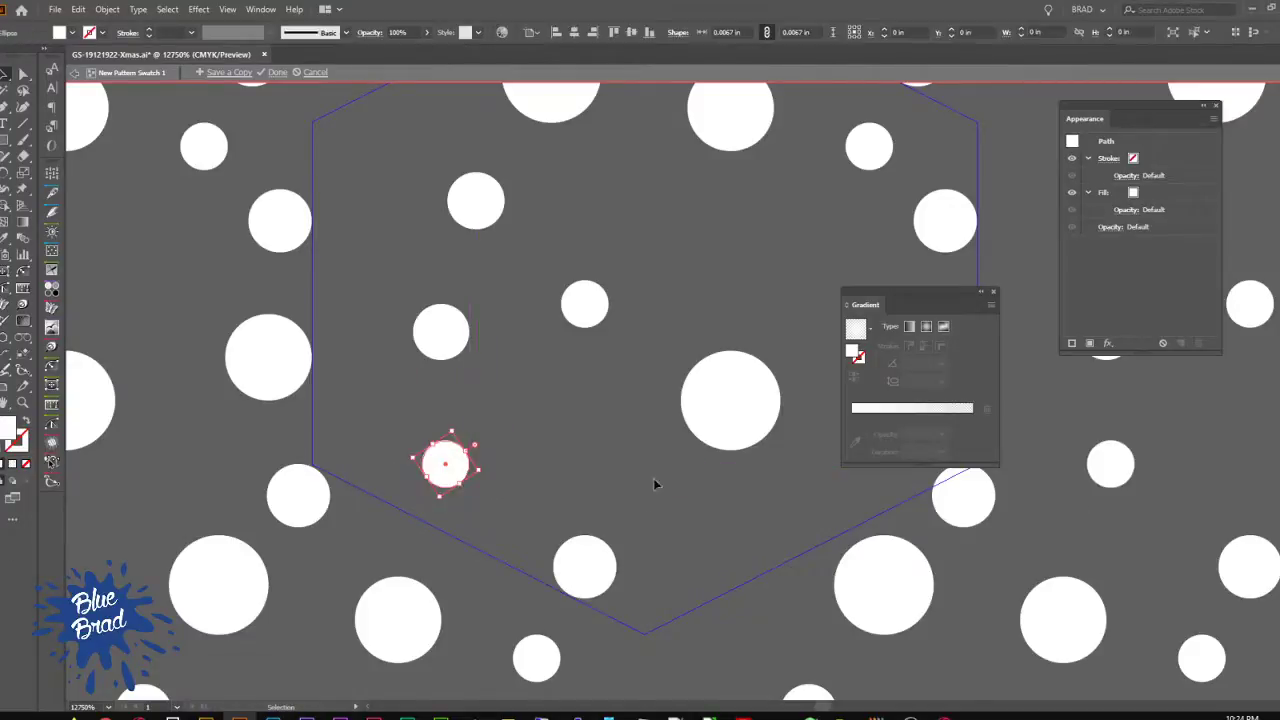
{"action": "left_click", "coordinate": [655, 484]}
{"action": "scroll", "coordinate": [652, 443], "scroll_direction": "down", "scroll_amount": 5}
{"action": "scroll", "coordinate": [650, 374], "scroll_direction": "up", "scroll_amount": 2}
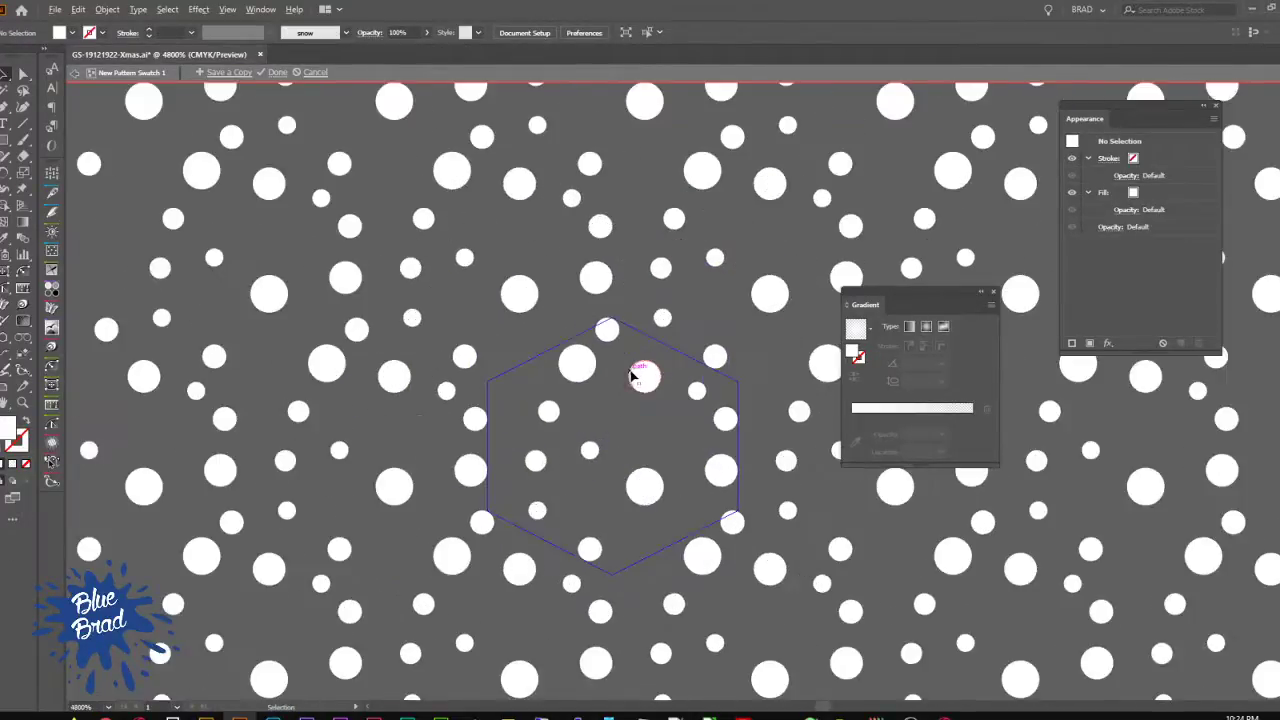
Step: Duplicate a small dot in the tile, resize it to about 0.0039 in and place it in the gap above the large central dot
{"action": "left_click_drag", "start_coordinate": [699, 393], "coordinate": [611, 376]}
{"action": "scroll", "coordinate": [659, 423], "scroll_direction": "up", "scroll_amount": 4}
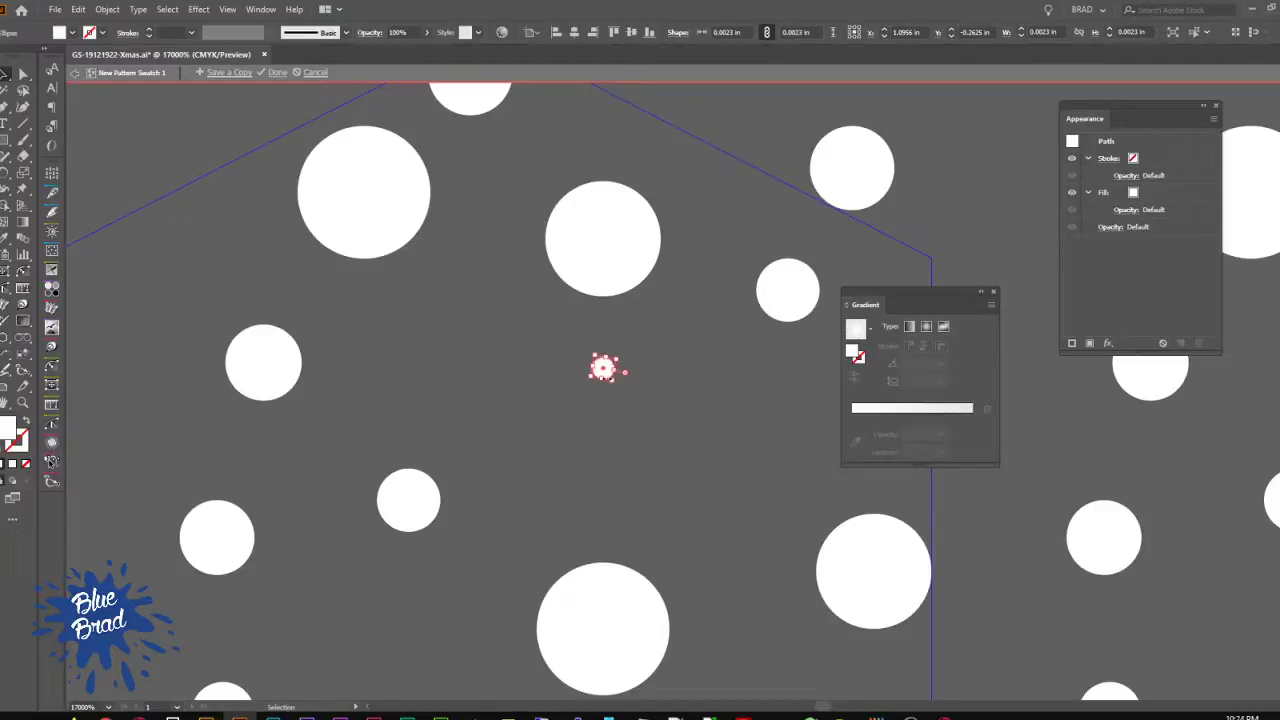
{"action": "scroll", "coordinate": [602, 377], "scroll_direction": "up", "scroll_amount": 2}
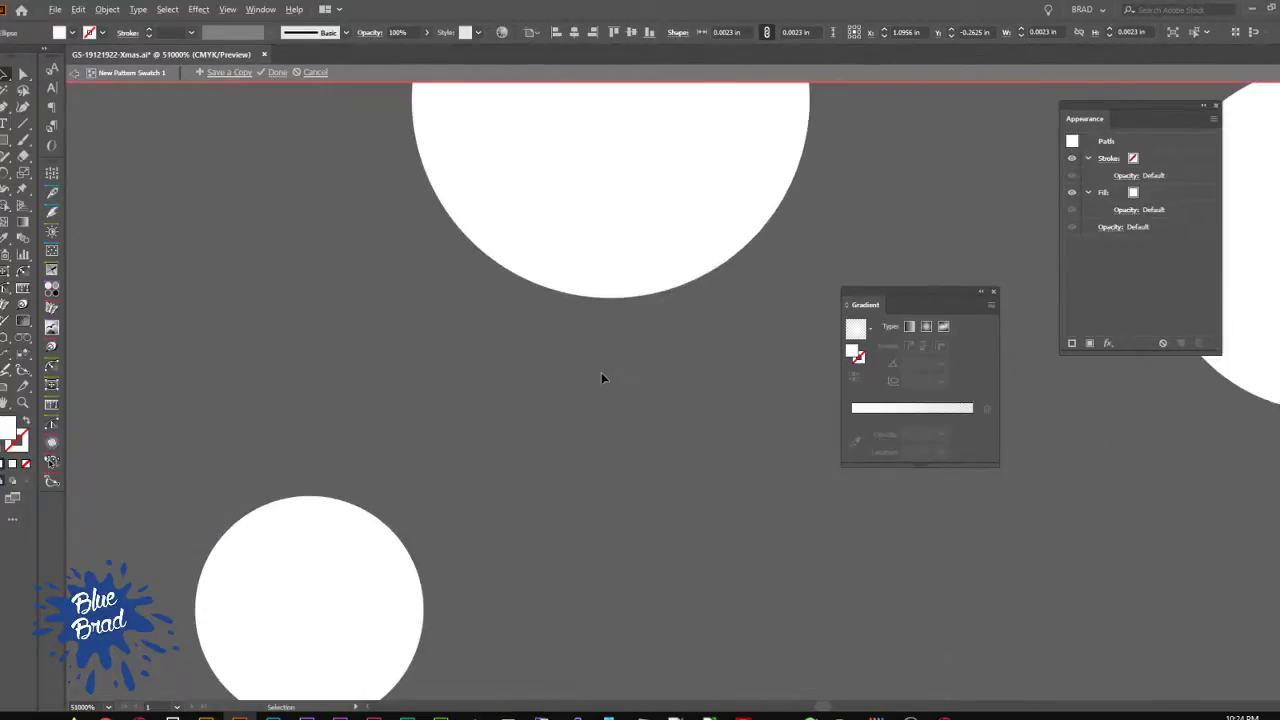
{"action": "left_click_drag", "start_coordinate": [740, 455], "coordinate": [16, 258]}
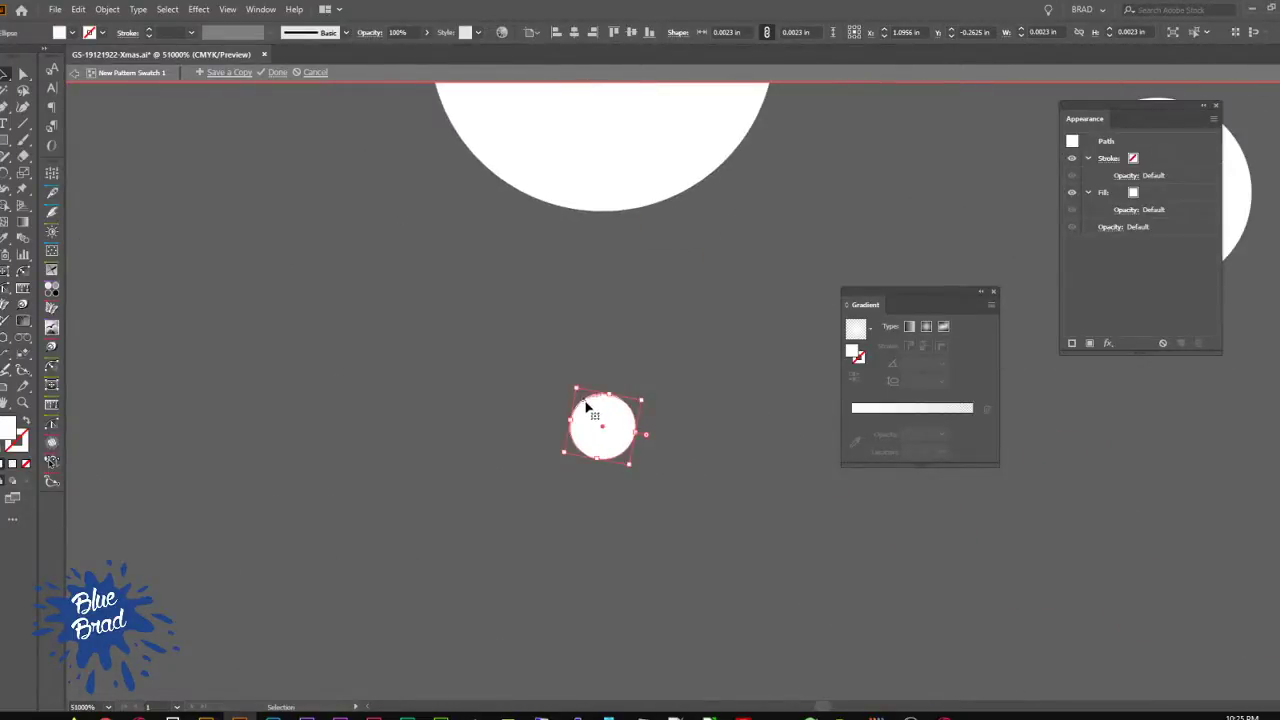
{"action": "left_click_drag", "start_coordinate": [590, 413], "coordinate": [704, 618]}
{"action": "key", "text": "ctrl+minus"}
{"action": "key", "text": "ctrl+minus"}
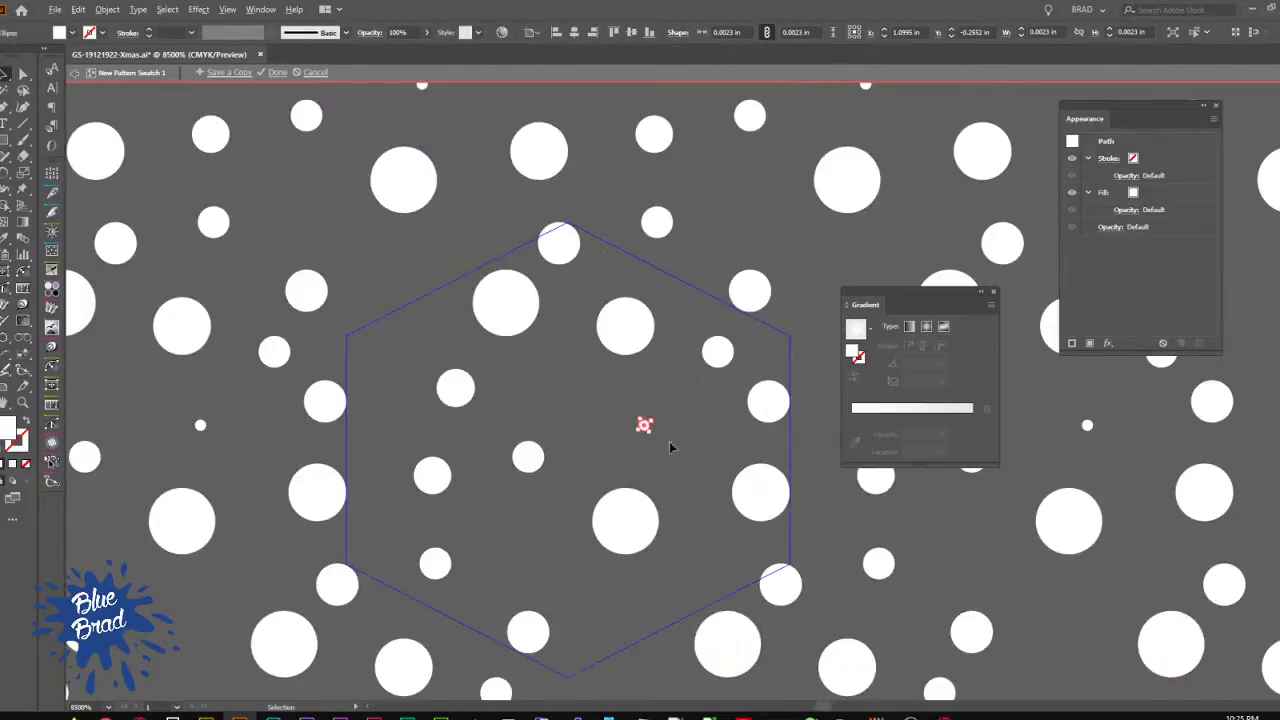
{"action": "left_click_drag", "start_coordinate": [654, 442], "coordinate": [660, 438]}
{"action": "key", "text": "ctrl+plus"}
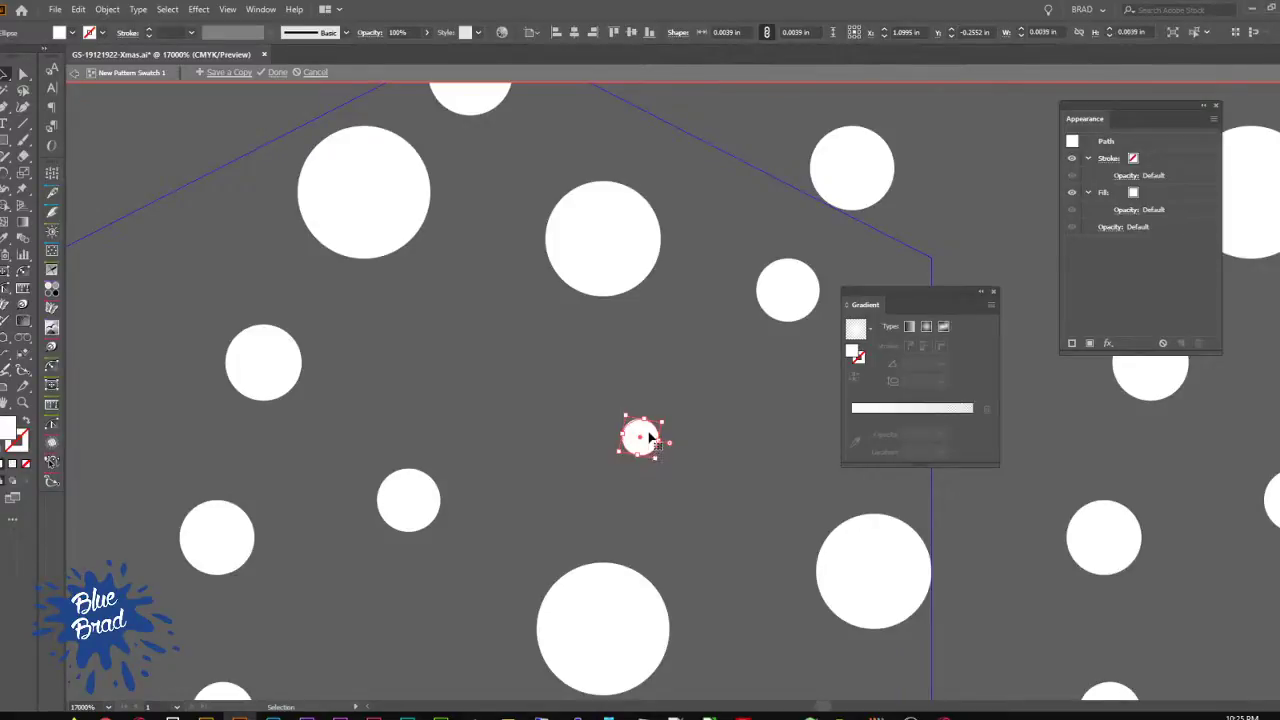
Step: Copy the tiny dot to the tile's upper-left corner and to the gap near its lower edge, and exit pattern editing
{"action": "left_click_drag", "start_coordinate": [652, 455], "coordinate": [110, 258]}
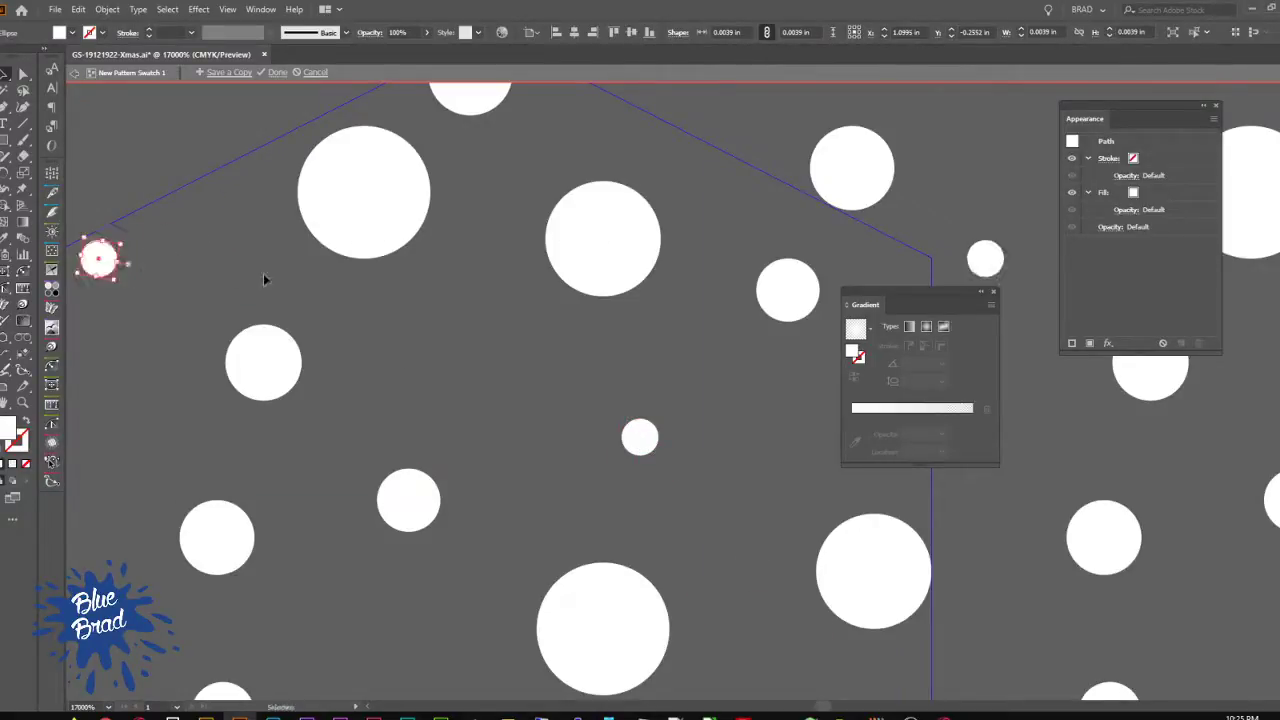
{"action": "left_click", "coordinate": [265, 250]}
{"action": "scroll", "coordinate": [266, 251], "scroll_direction": "down", "scroll_amount": 4}
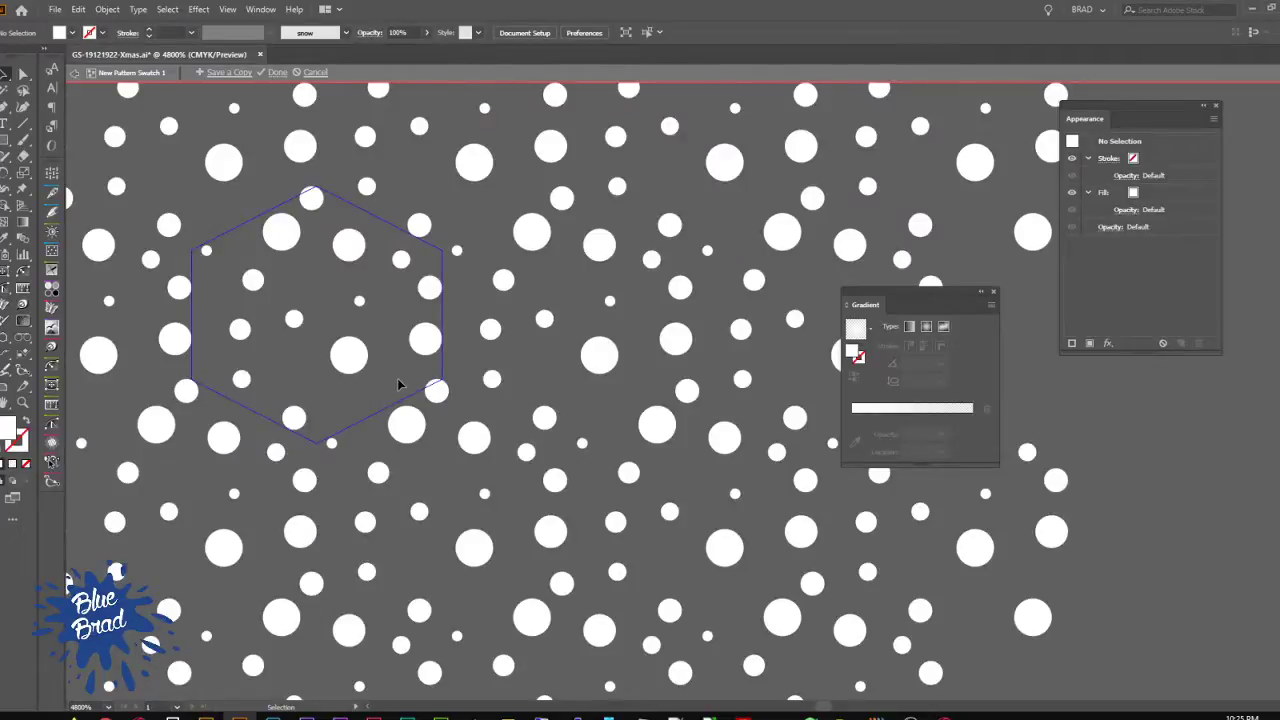
{"action": "left_click_drag", "start_coordinate": [361, 301], "coordinate": [368, 398]}
{"action": "key", "text": "Escape"}
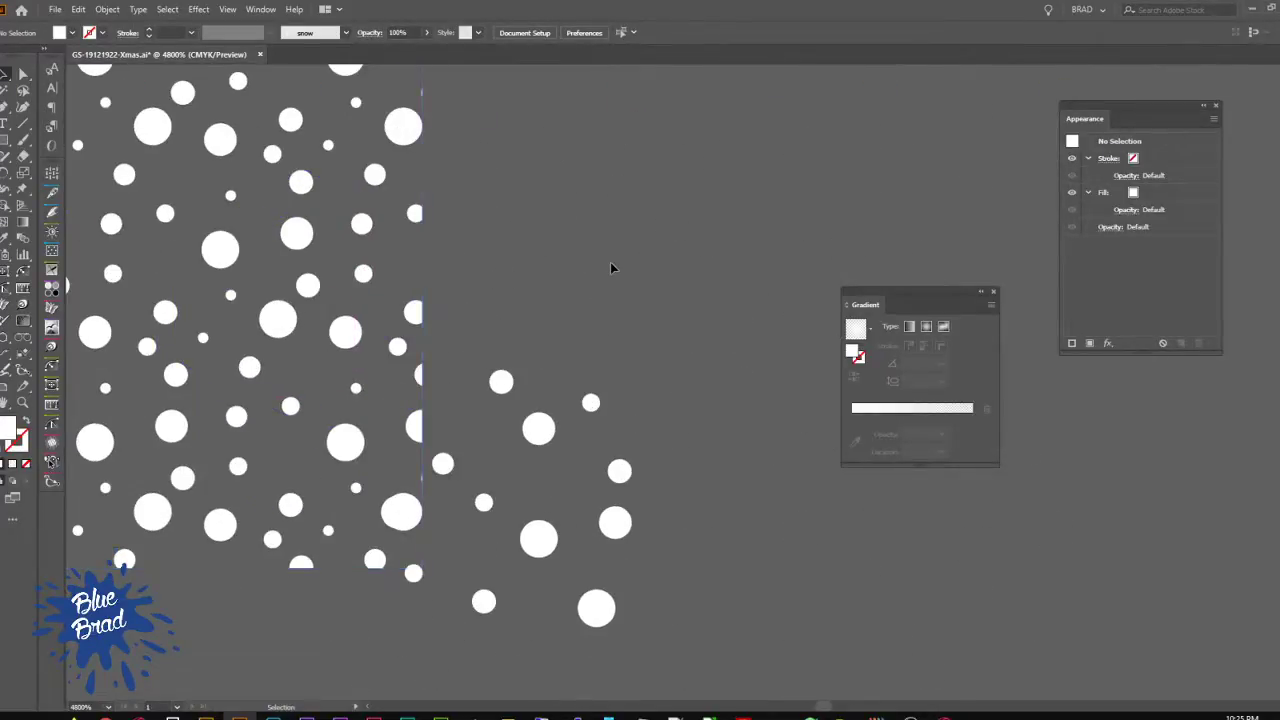
Step: Move the pattern-filled square away from the loose dots above the artboard and deselect everything
{"action": "scroll", "coordinate": [610, 261], "scroll_direction": "down", "scroll_amount": 3}
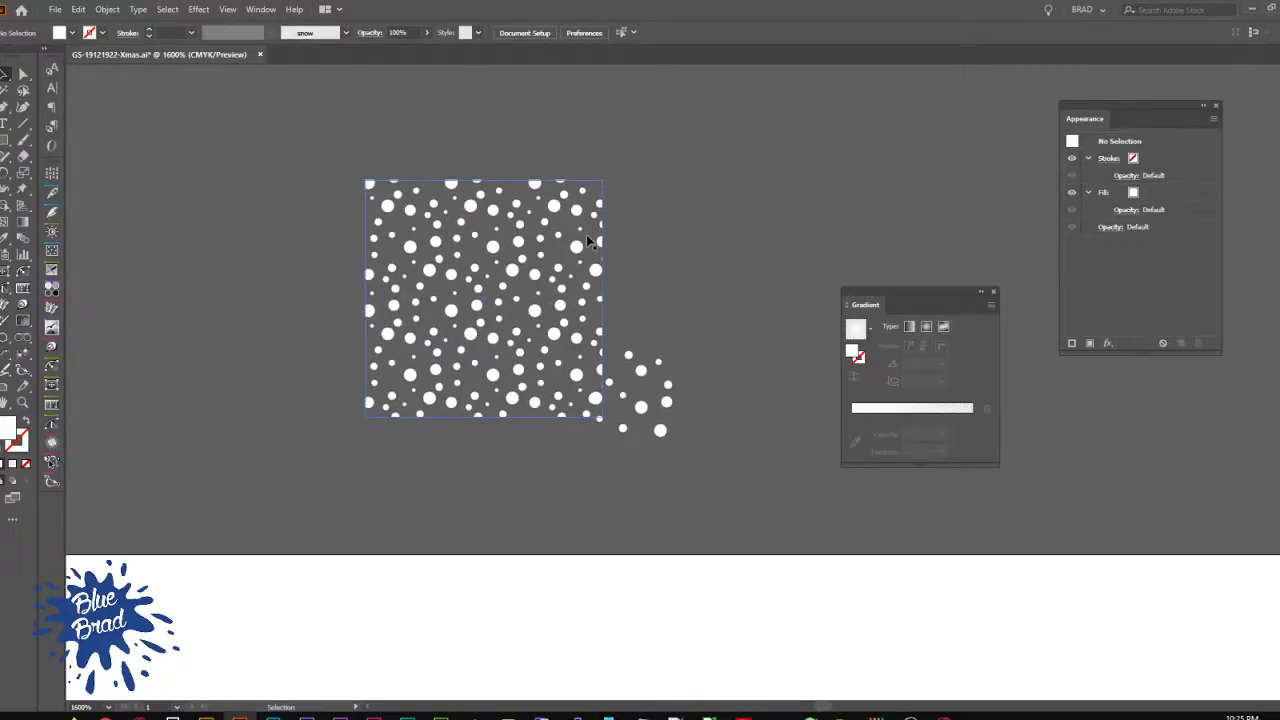
{"action": "left_click", "coordinate": [587, 237]}
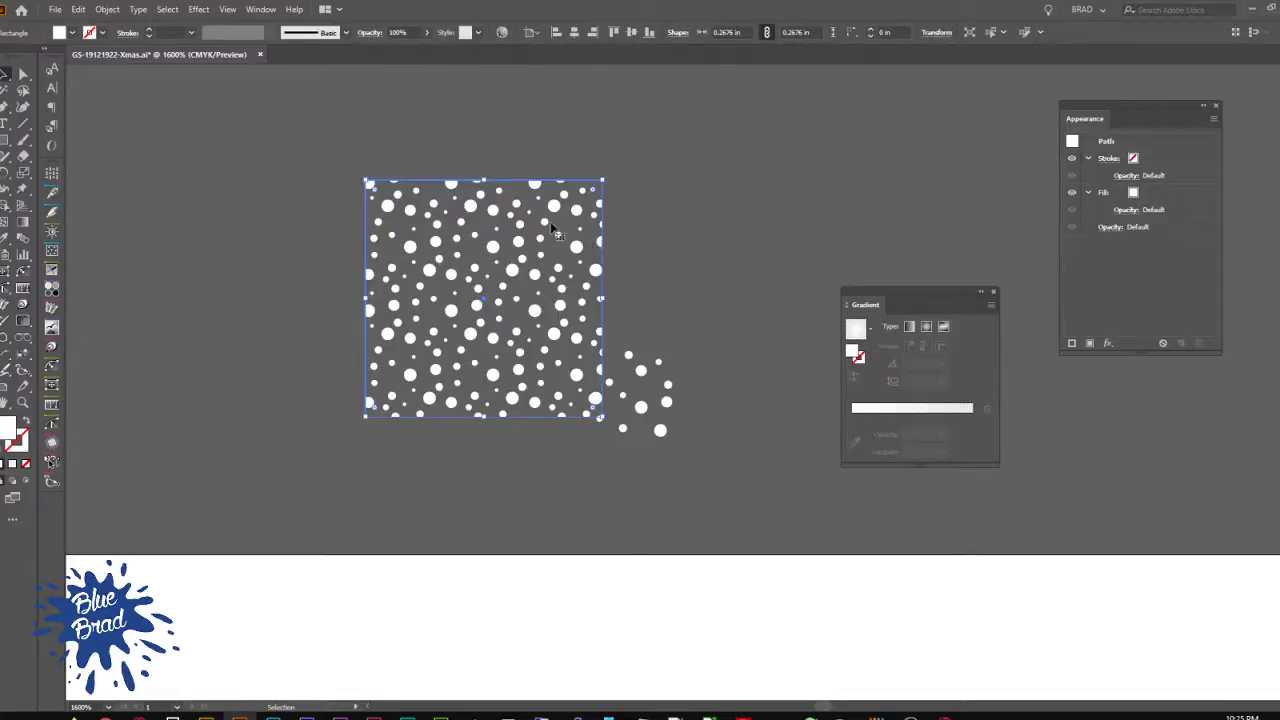
{"action": "left_click_drag", "start_coordinate": [587, 240], "coordinate": [539, 270]}
{"action": "scroll", "coordinate": [597, 304], "scroll_direction": "down", "scroll_amount": 4}
{"action": "left_click", "coordinate": [691, 243]}
{"action": "left_click_drag", "start_coordinate": [636, 323], "coordinate": [487, 273]}
{"action": "left_click", "coordinate": [592, 486]}
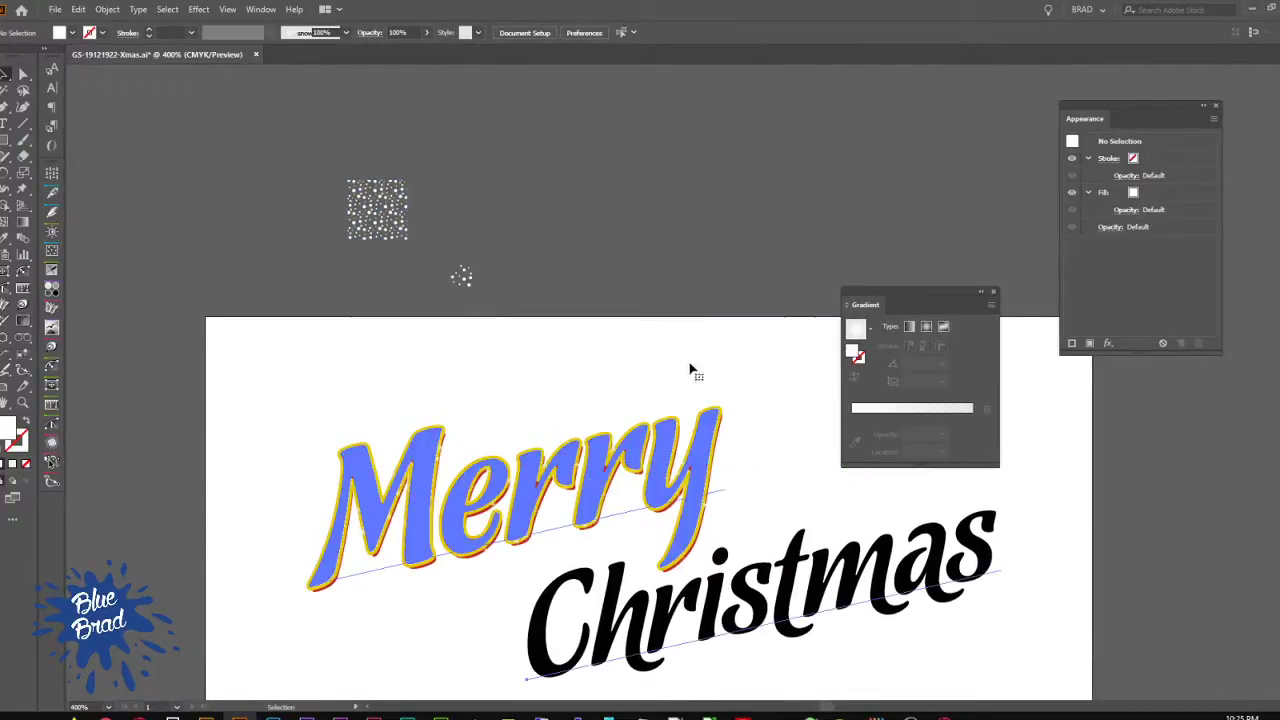
Step: Select the "Merry" text, duplicate its upper red fill and apply the white dot pattern swatch to the copy
{"action": "left_click", "coordinate": [680, 317]}
{"action": "key", "text": "a"}
{"action": "left_click", "coordinate": [761, 437]}
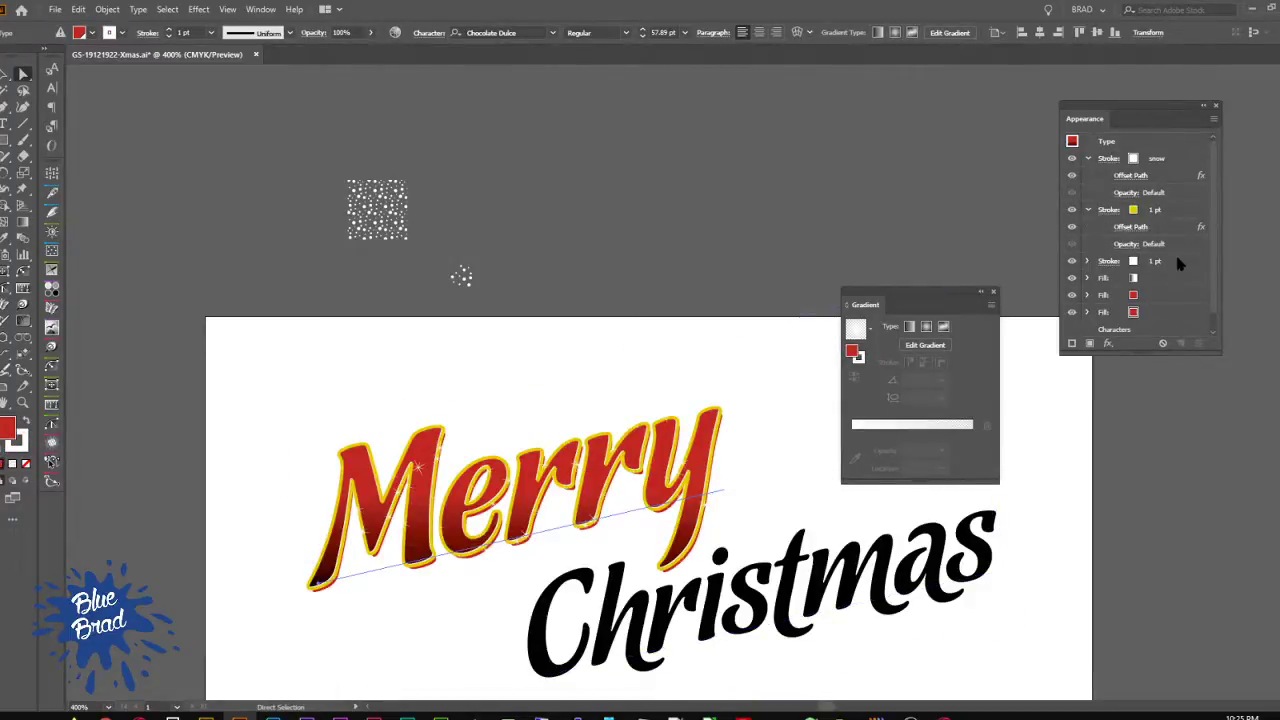
{"action": "scroll", "coordinate": [1168, 225], "scroll_direction": "down", "scroll_amount": 1}
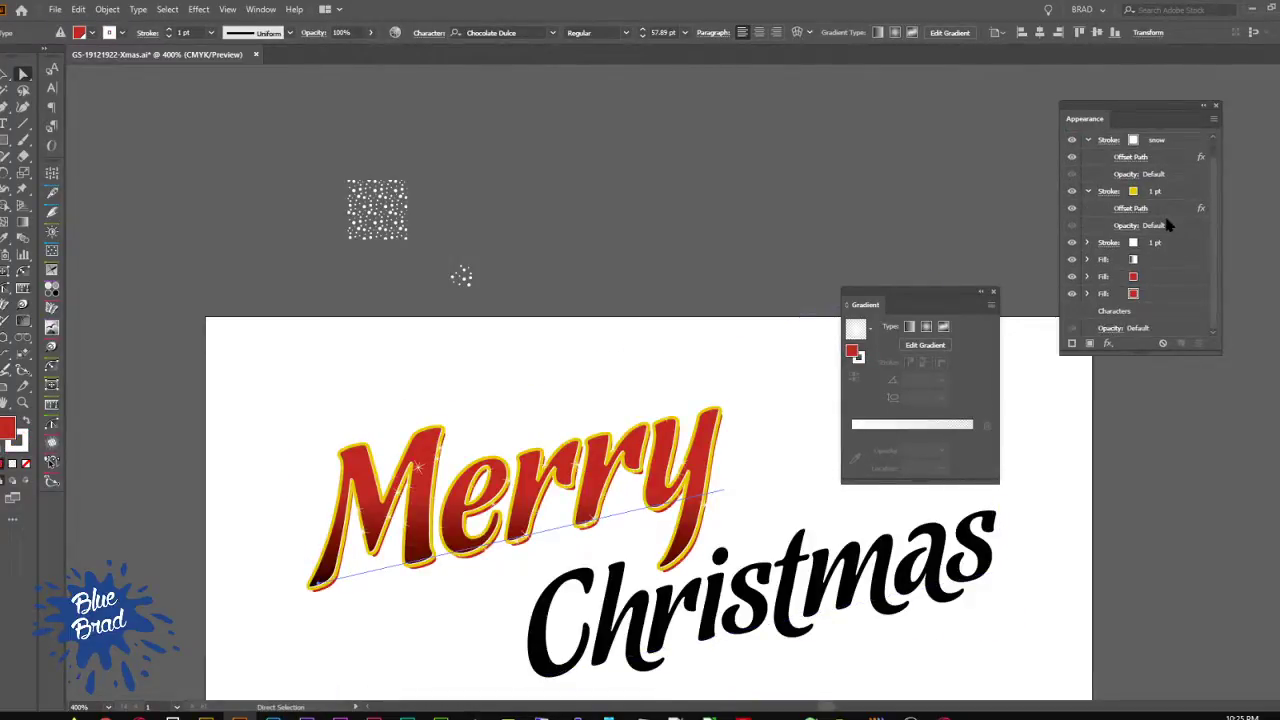
{"action": "left_click", "coordinate": [1156, 277]}
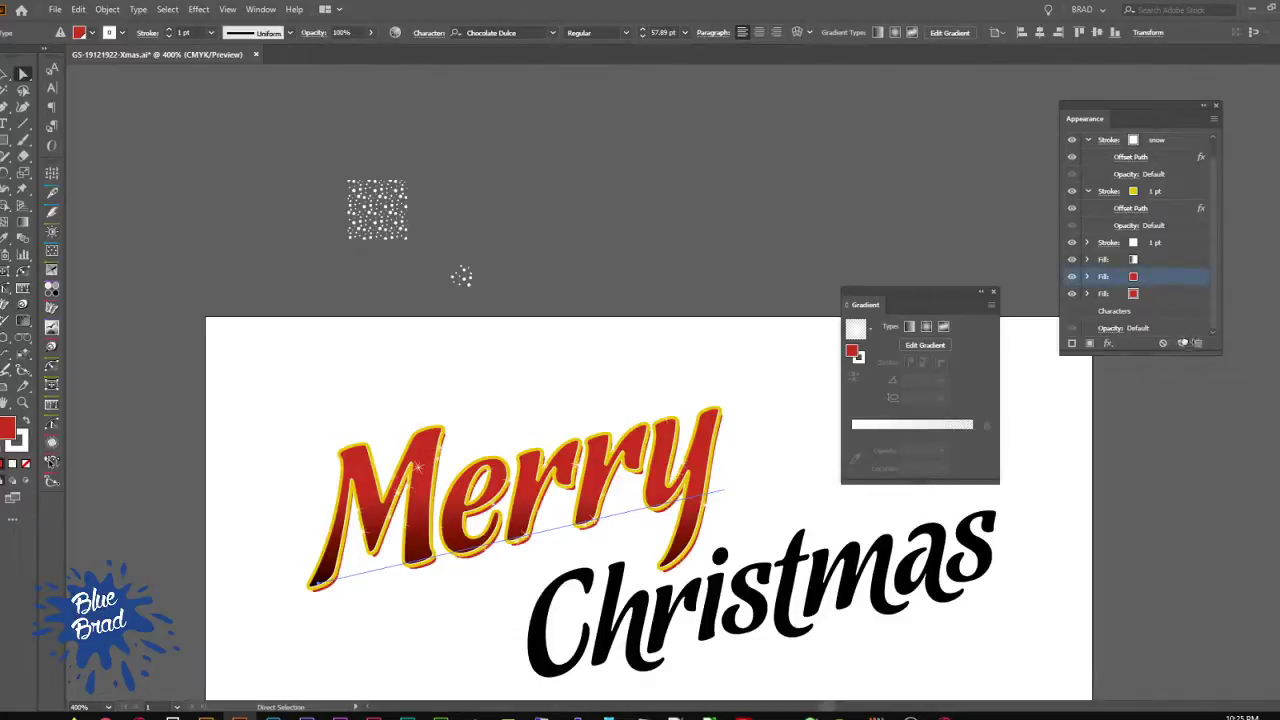
{"action": "left_click", "coordinate": [1182, 343]}
{"action": "left_click", "coordinate": [1138, 280]}
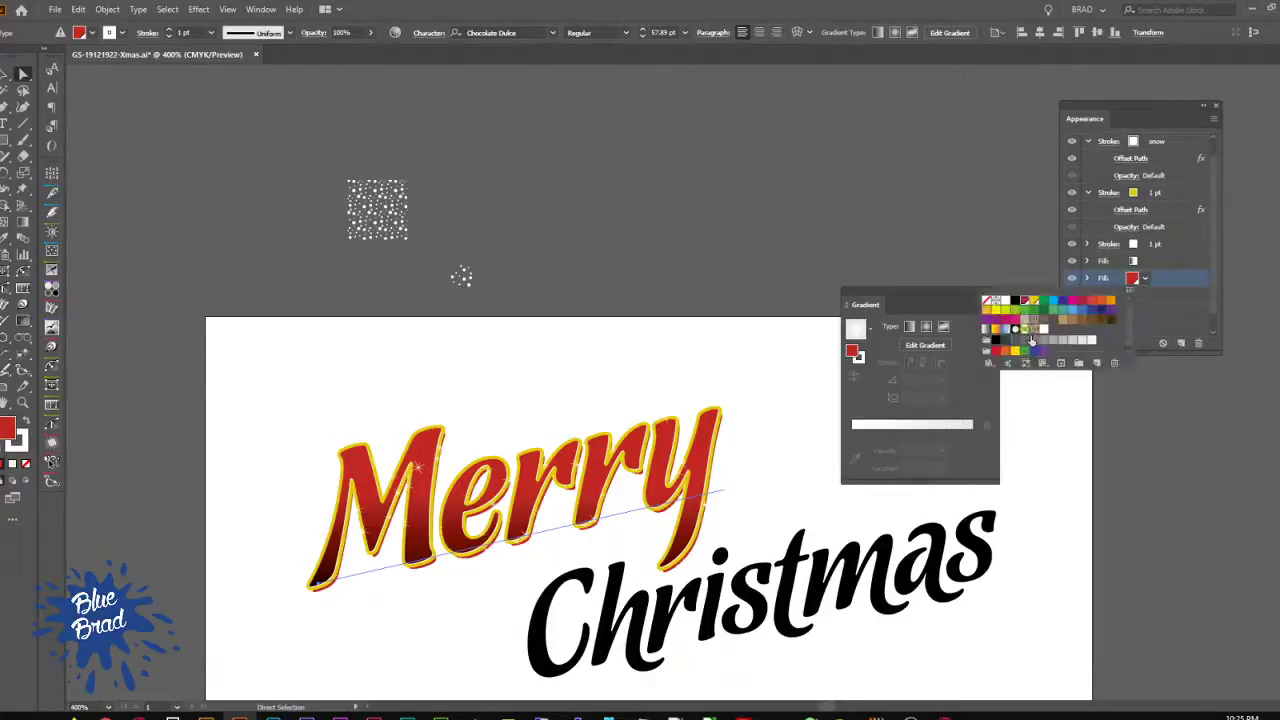
{"action": "left_click", "coordinate": [1044, 331]}
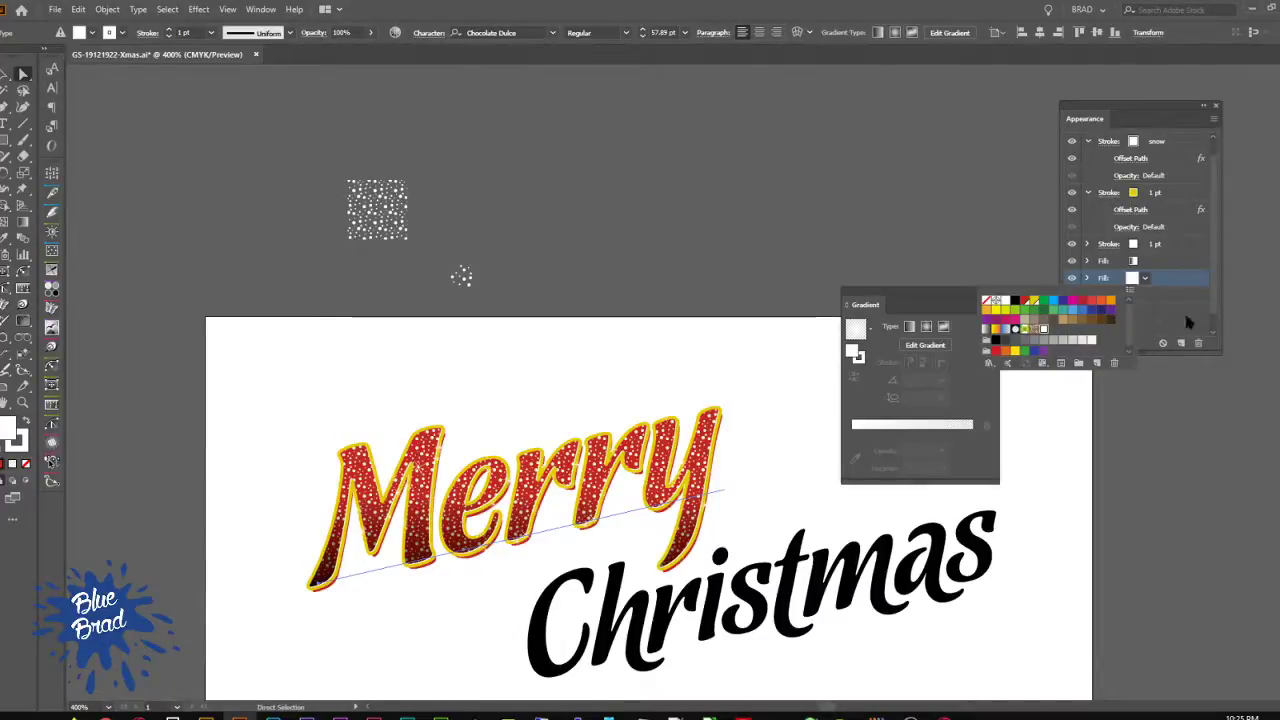
{"action": "left_click", "coordinate": [1193, 285]}
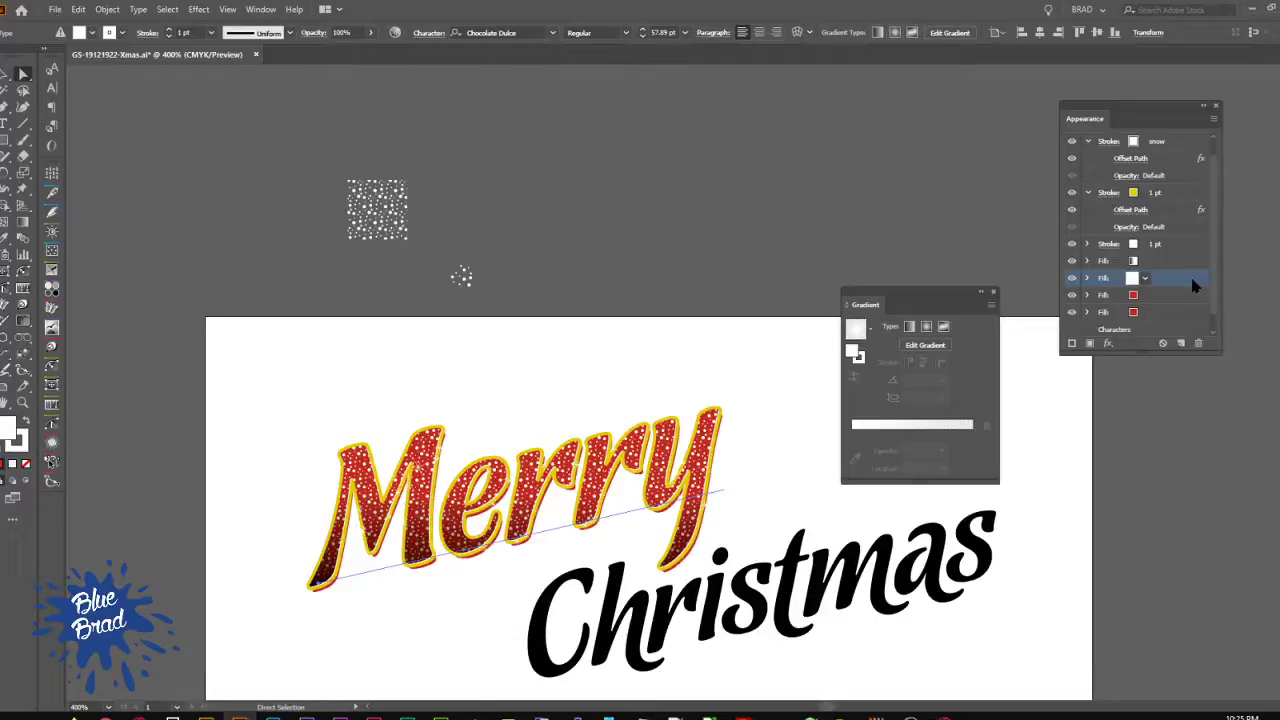
Step: Move the white snow-dot pattern fill above the black-to-white gradient fill in the upper "Merry" text's appearance stack
{"action": "left_click_drag", "start_coordinate": [1186, 272], "coordinate": [1133, 263]}
{"action": "left_click", "coordinate": [1133, 263]}
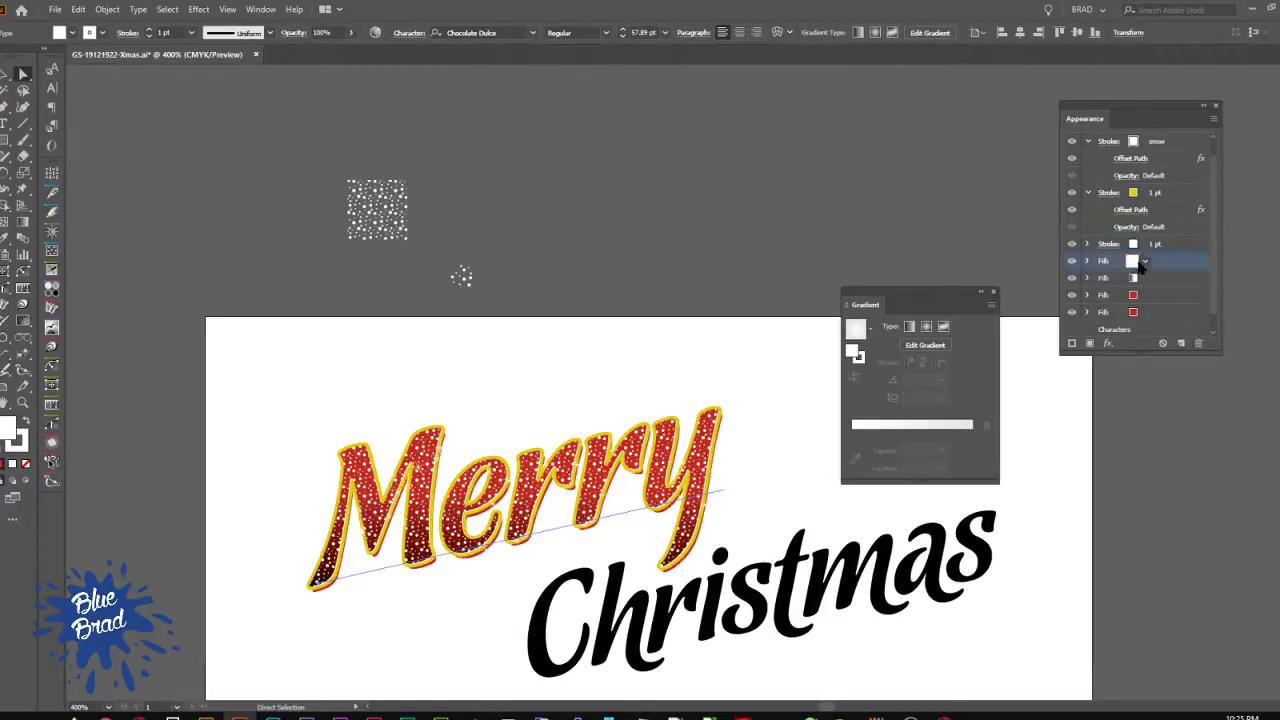
{"action": "left_click", "coordinate": [1145, 263]}
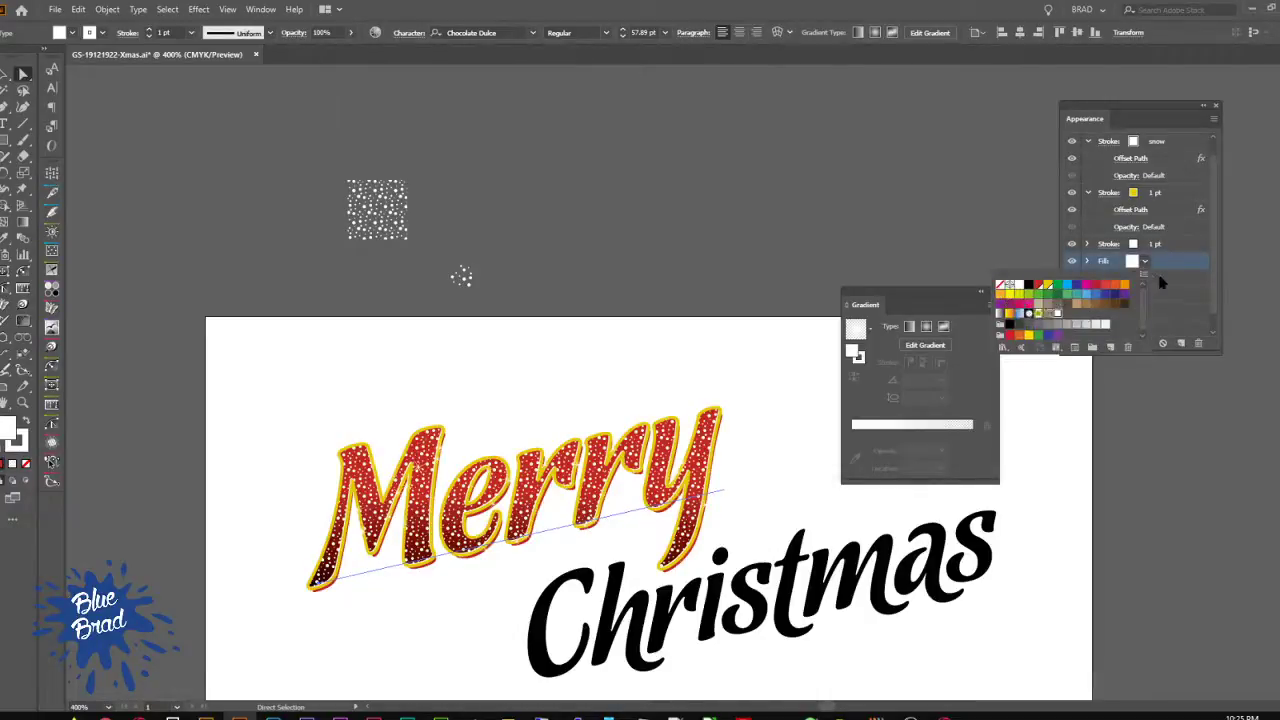
{"action": "left_click", "coordinate": [1166, 261]}
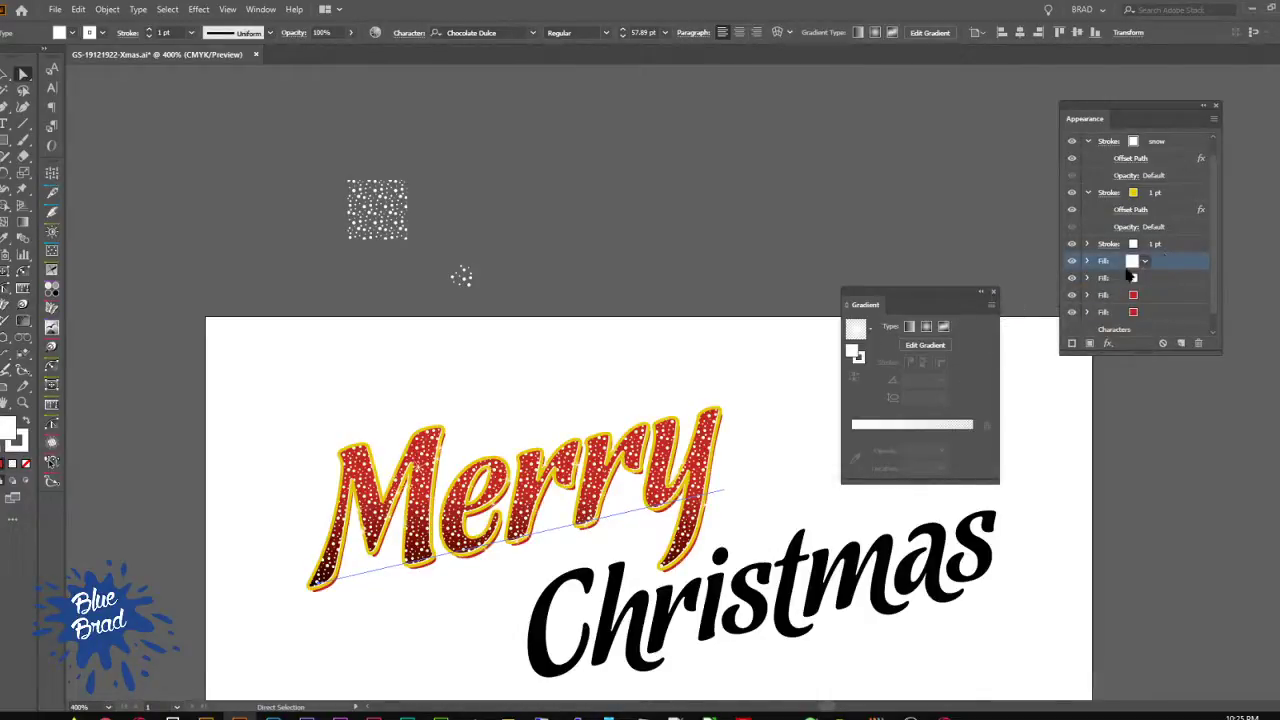
Step: Set the blend mode of the "Merry" text's snow-dot pattern fill to Soft Light and deselect the text
{"action": "left_click", "coordinate": [1088, 261]}
{"action": "left_click", "coordinate": [1128, 278]}
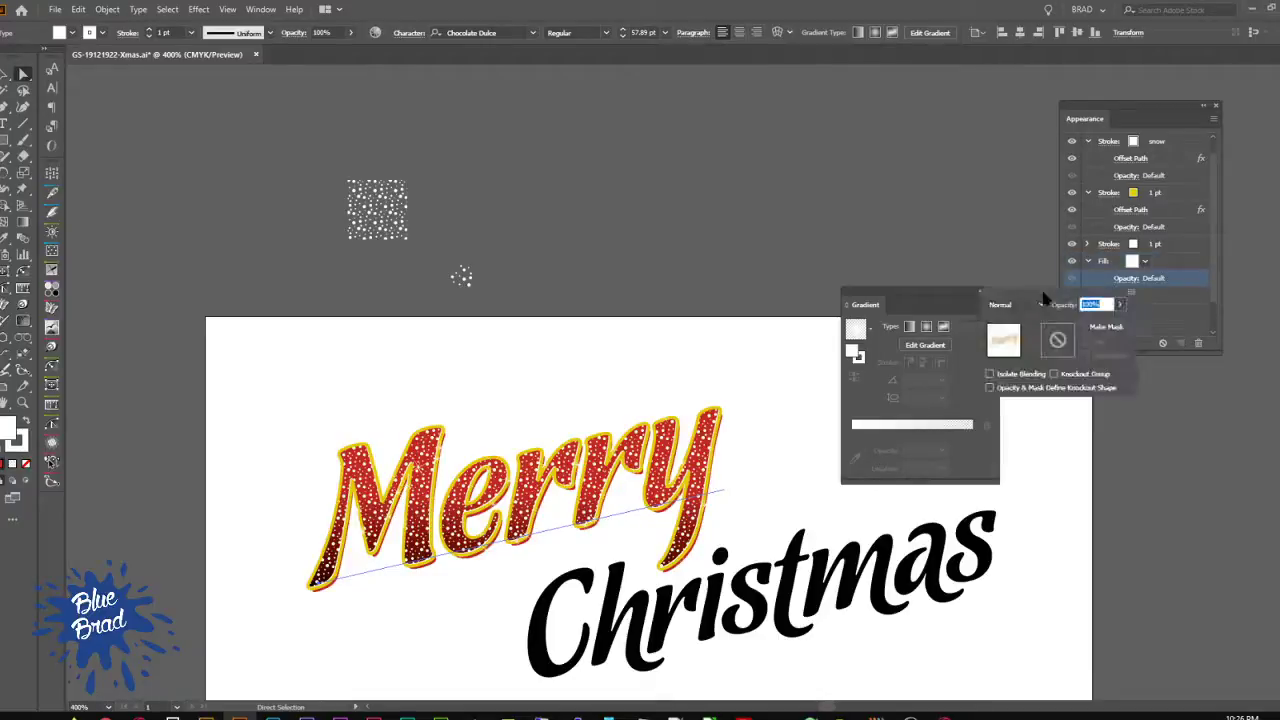
{"action": "left_click", "coordinate": [1040, 304]}
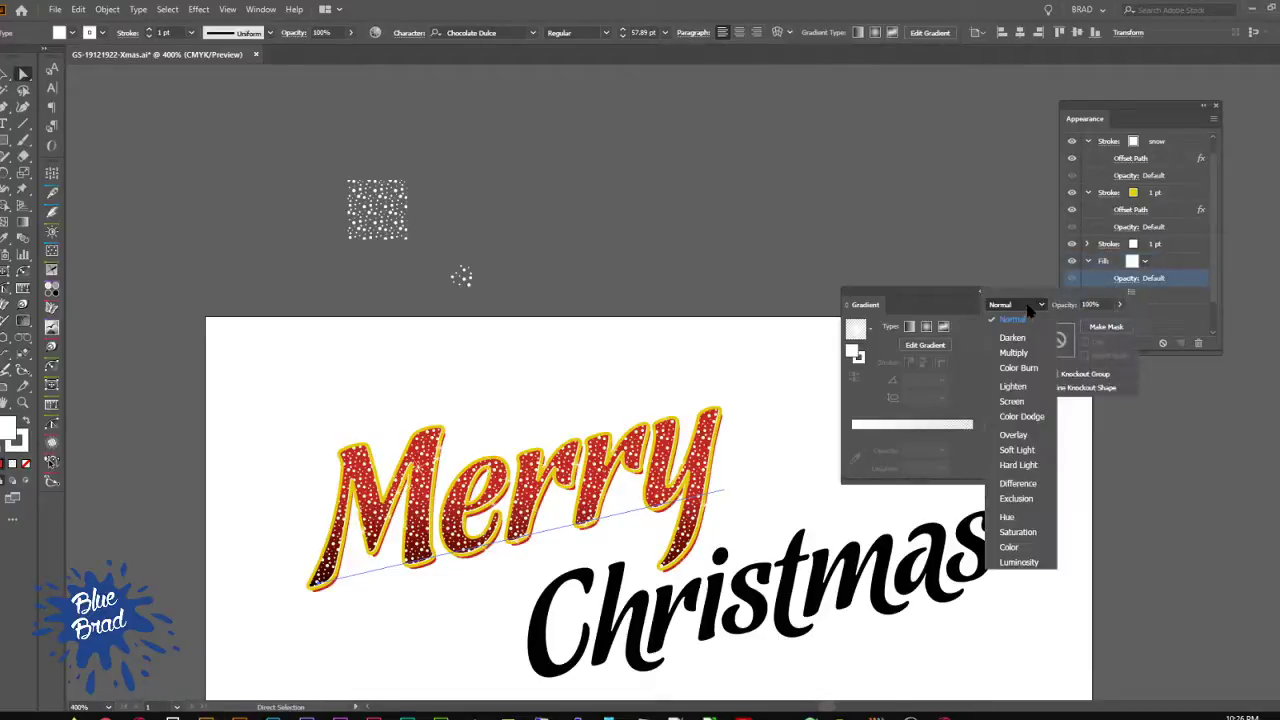
{"action": "left_click", "coordinate": [1012, 401]}
{"action": "scroll", "coordinate": [1018, 315], "scroll_direction": "down", "scroll_amount": 2}
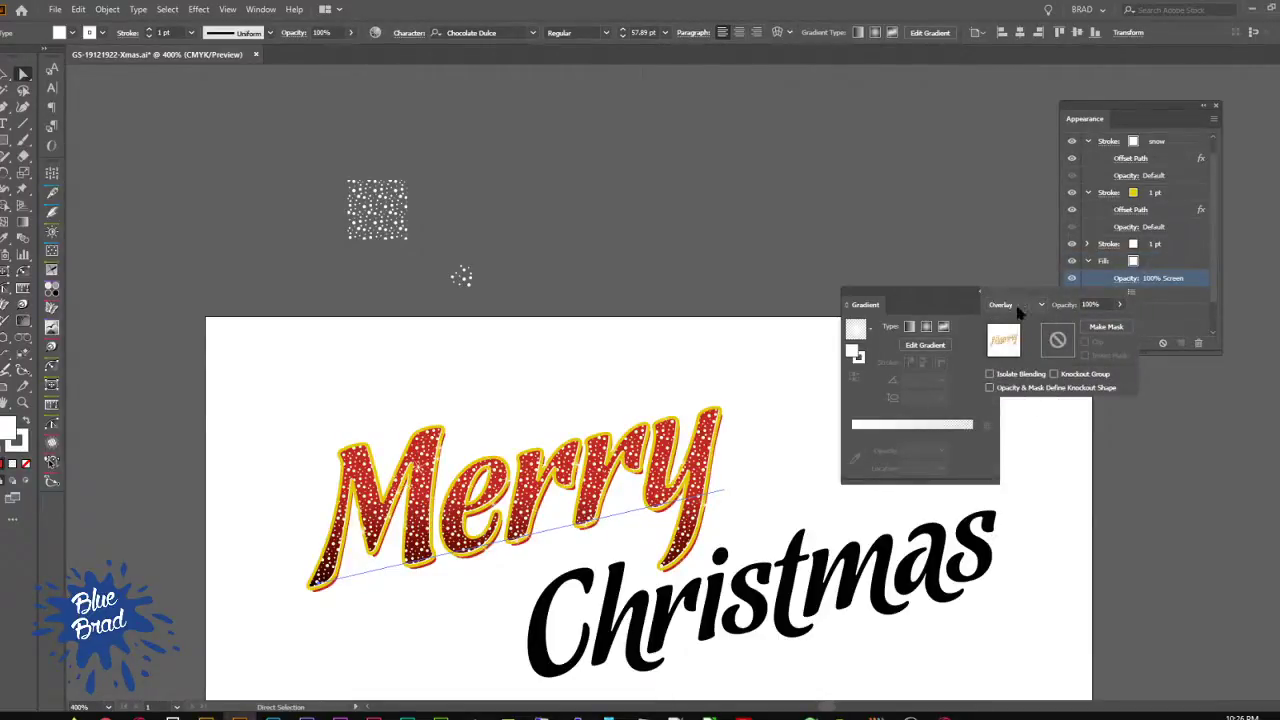
{"action": "scroll", "coordinate": [1018, 313], "scroll_direction": "down", "scroll_amount": 2}
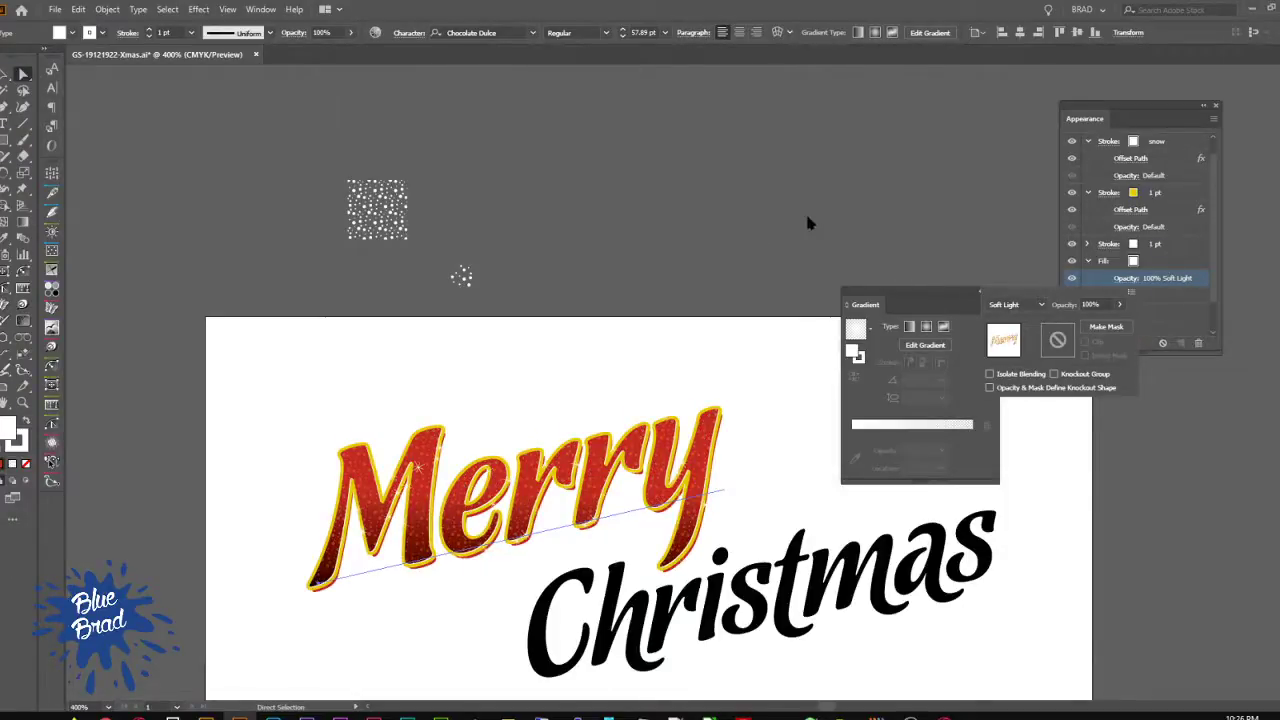
{"action": "left_click", "coordinate": [830, 230]}
{"action": "left_click", "coordinate": [857, 240]}
{"action": "left_click", "coordinate": [1089, 262]}
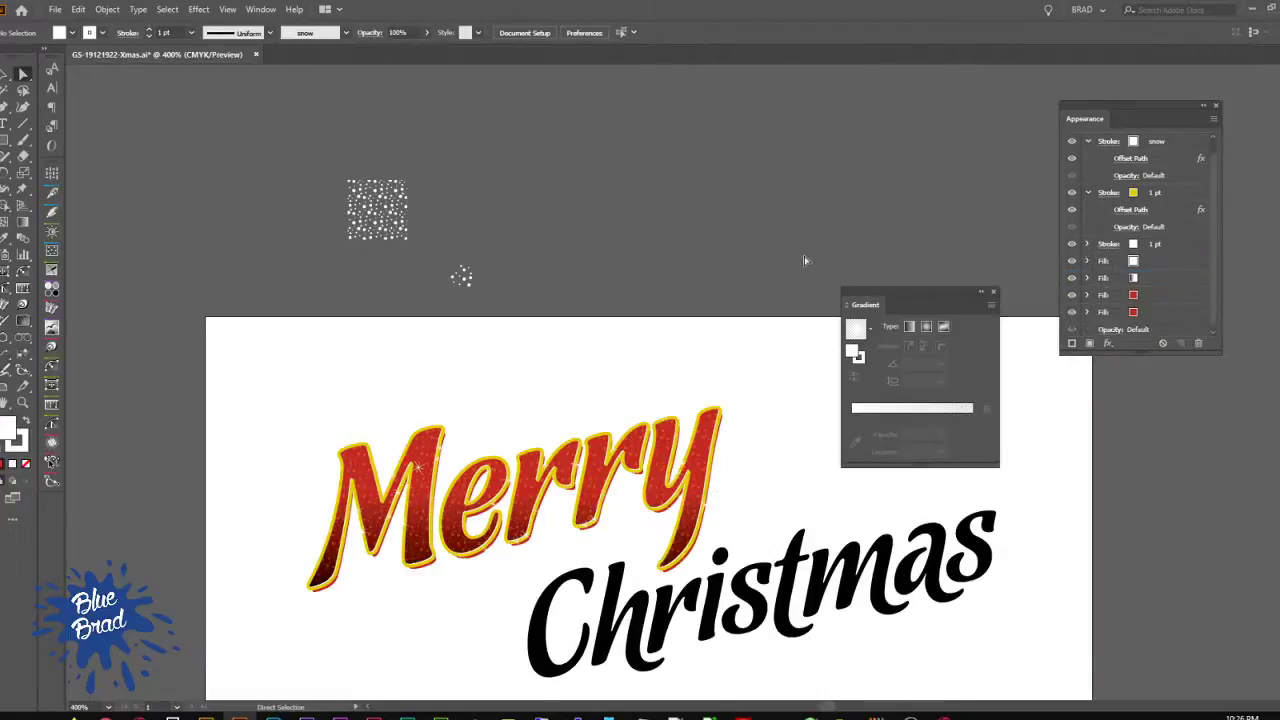
Step: Select the upper "Merry" text and place the Graphic Styles panel directly beneath the Appearance panel
{"action": "scroll", "coordinate": [673, 270], "scroll_direction": "down", "scroll_amount": 5}
{"action": "scroll", "coordinate": [673, 270], "scroll_direction": "right", "scroll_amount": 3}
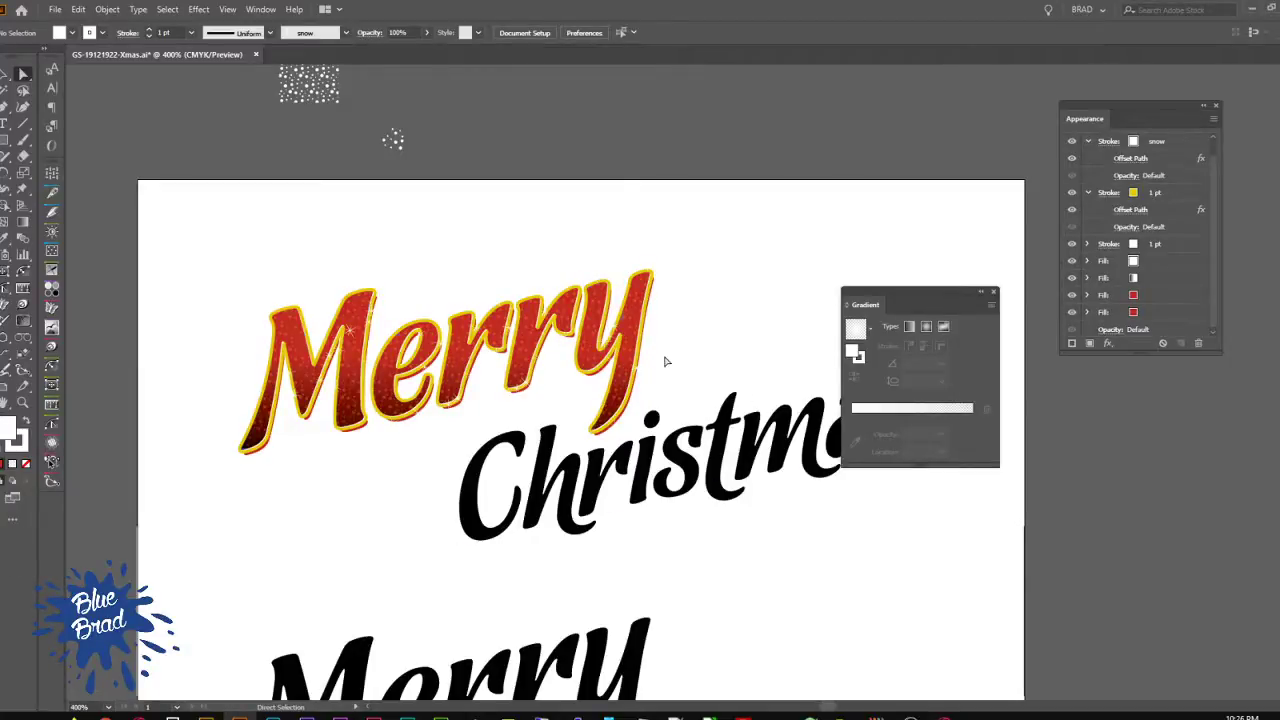
{"action": "left_click", "coordinate": [625, 367]}
{"action": "left_click", "coordinate": [6, 73]}
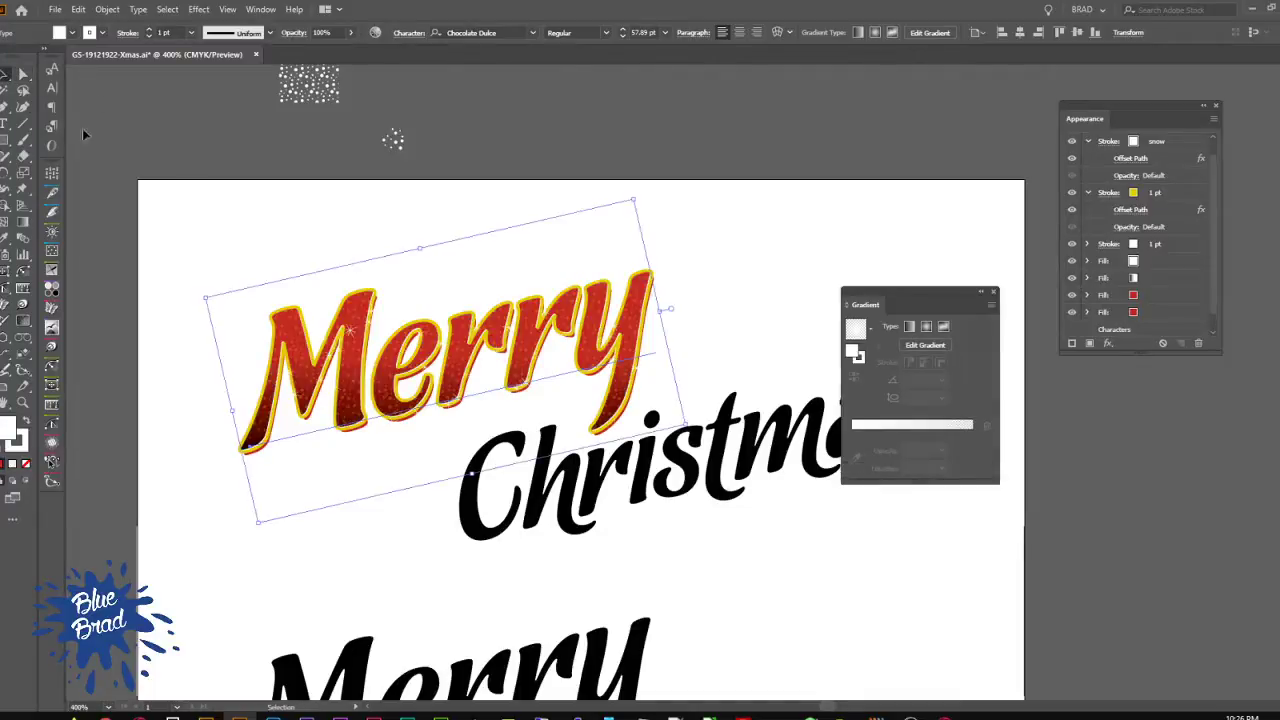
{"action": "left_click", "coordinate": [612, 478], "text": "shift"}
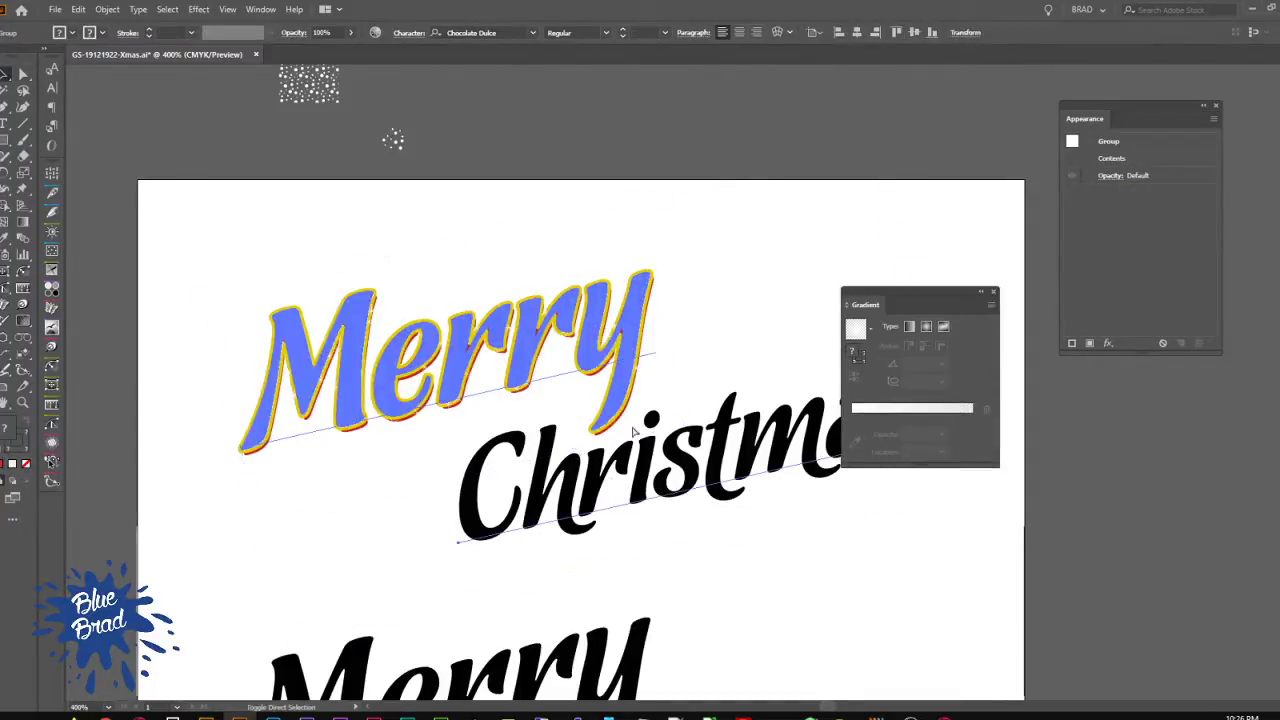
{"action": "left_click", "coordinate": [722, 220]}
{"action": "left_click_drag", "start_coordinate": [697, 402], "coordinate": [668, 212]}
{"action": "left_click", "coordinate": [593, 171]}
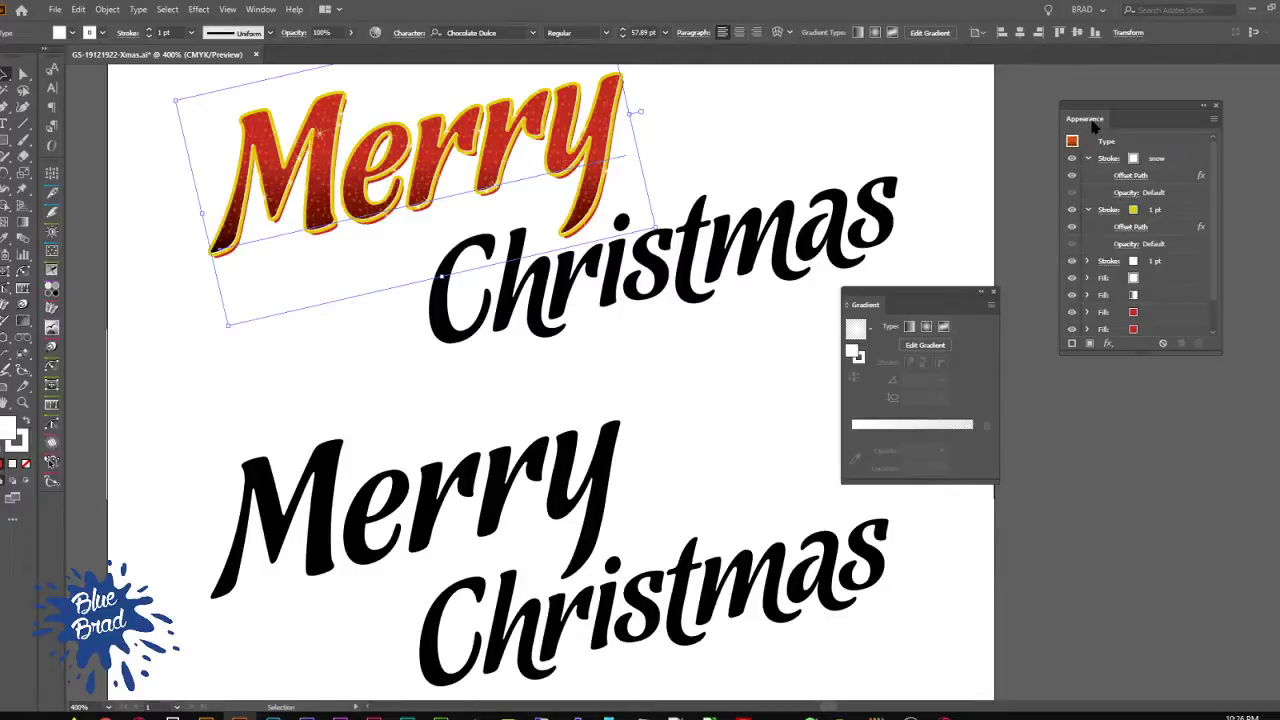
{"action": "left_click_drag", "start_coordinate": [1090, 122], "coordinate": [1076, 111]}
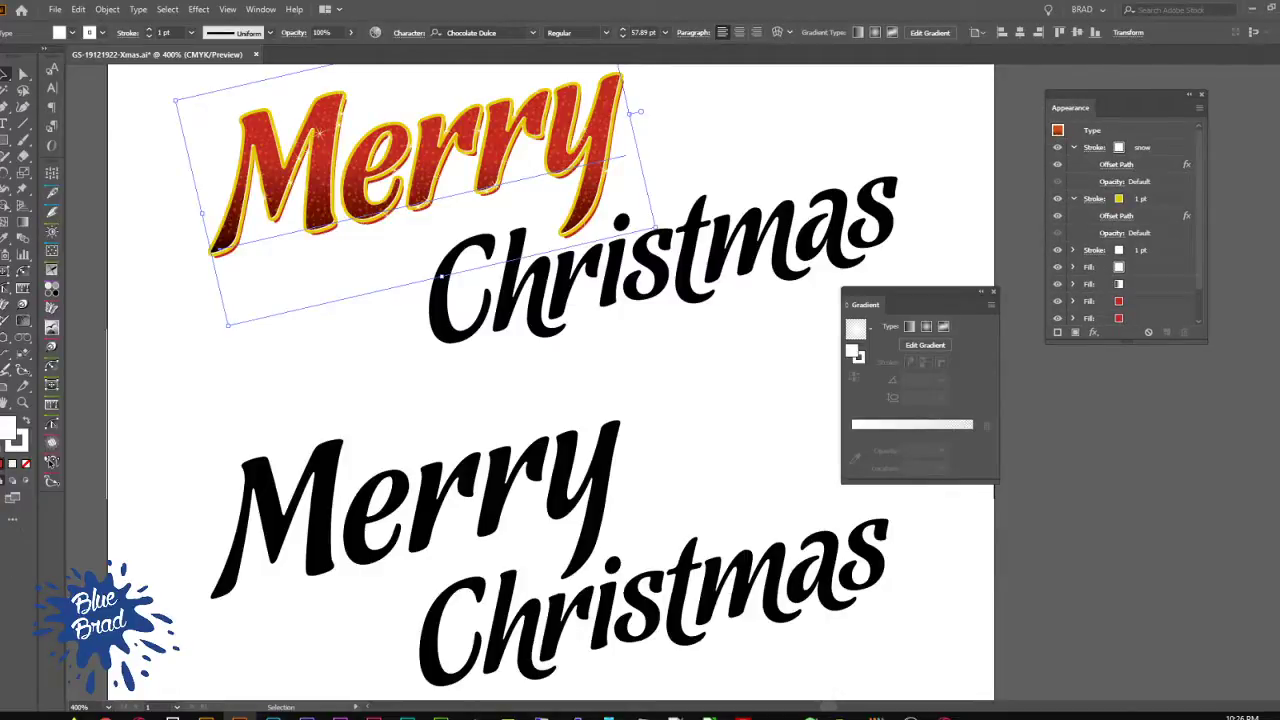
{"action": "left_click_drag", "start_coordinate": [1279, 560], "coordinate": [1075, 376]}
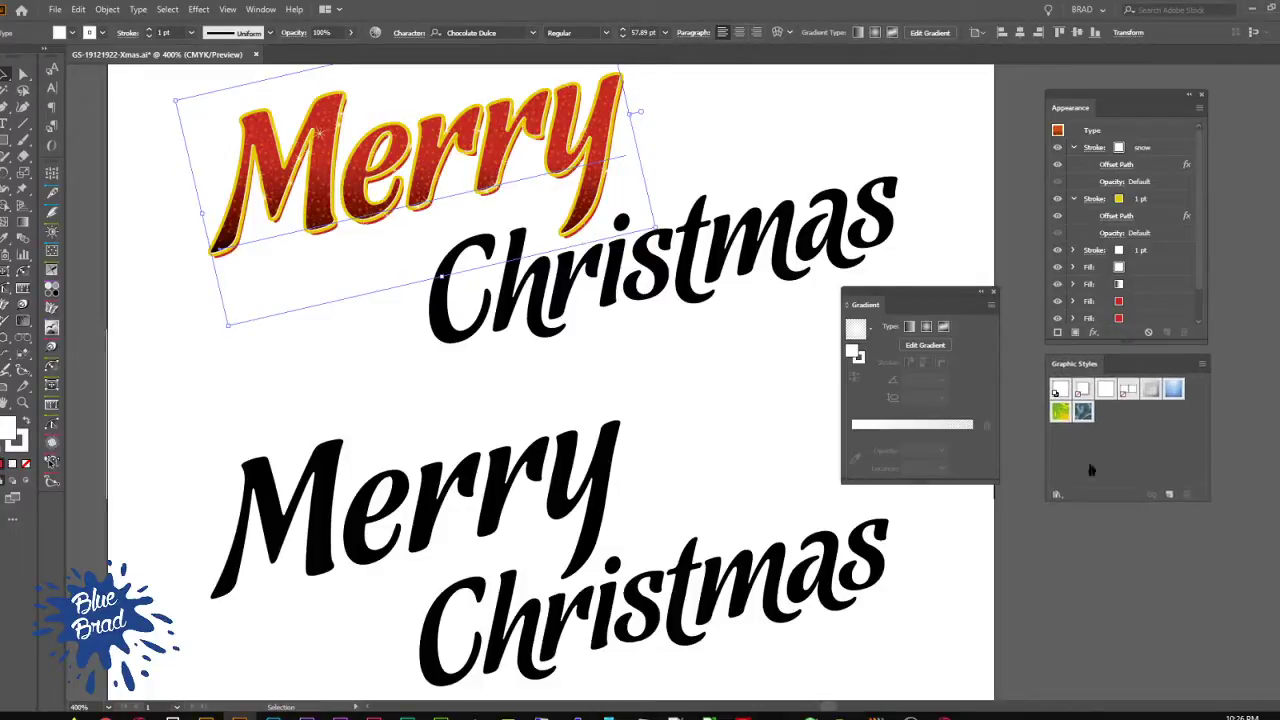
Step: Delete all graphic styles from the document except the default one, leaving the artwork's styling untouched
{"action": "left_click", "coordinate": [1060, 390]}
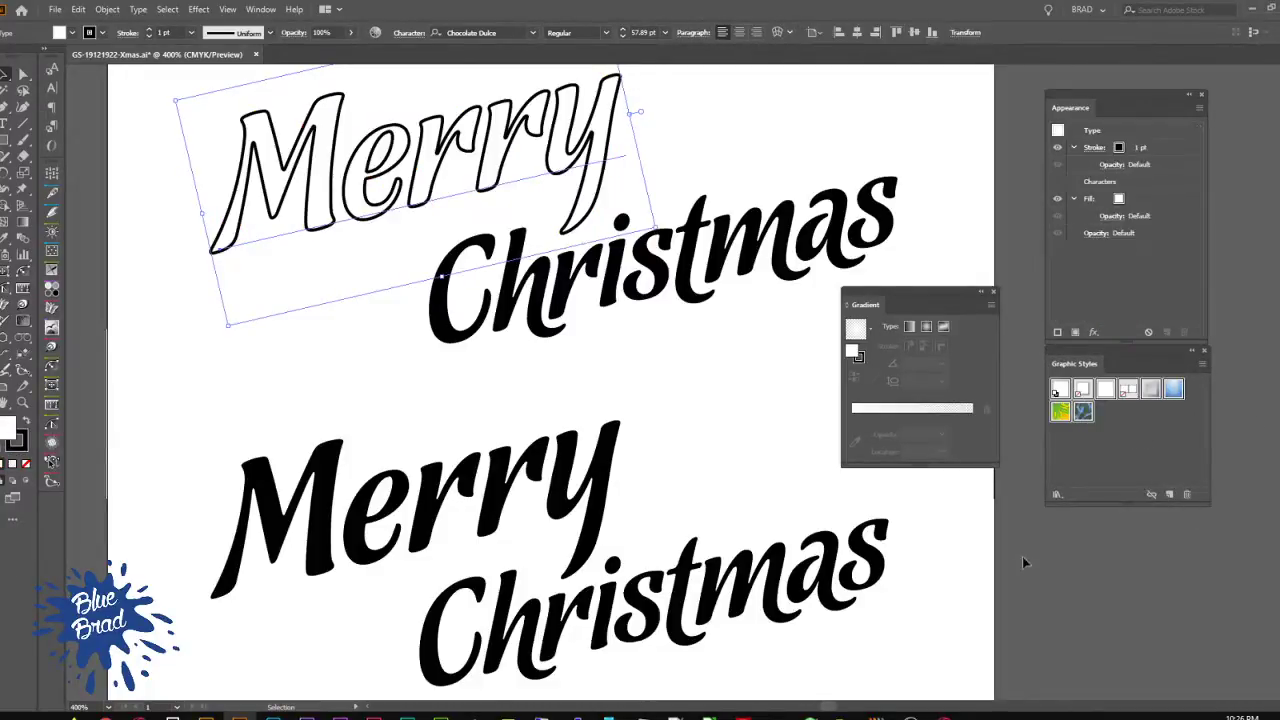
{"action": "key", "text": "ctrl+z"}
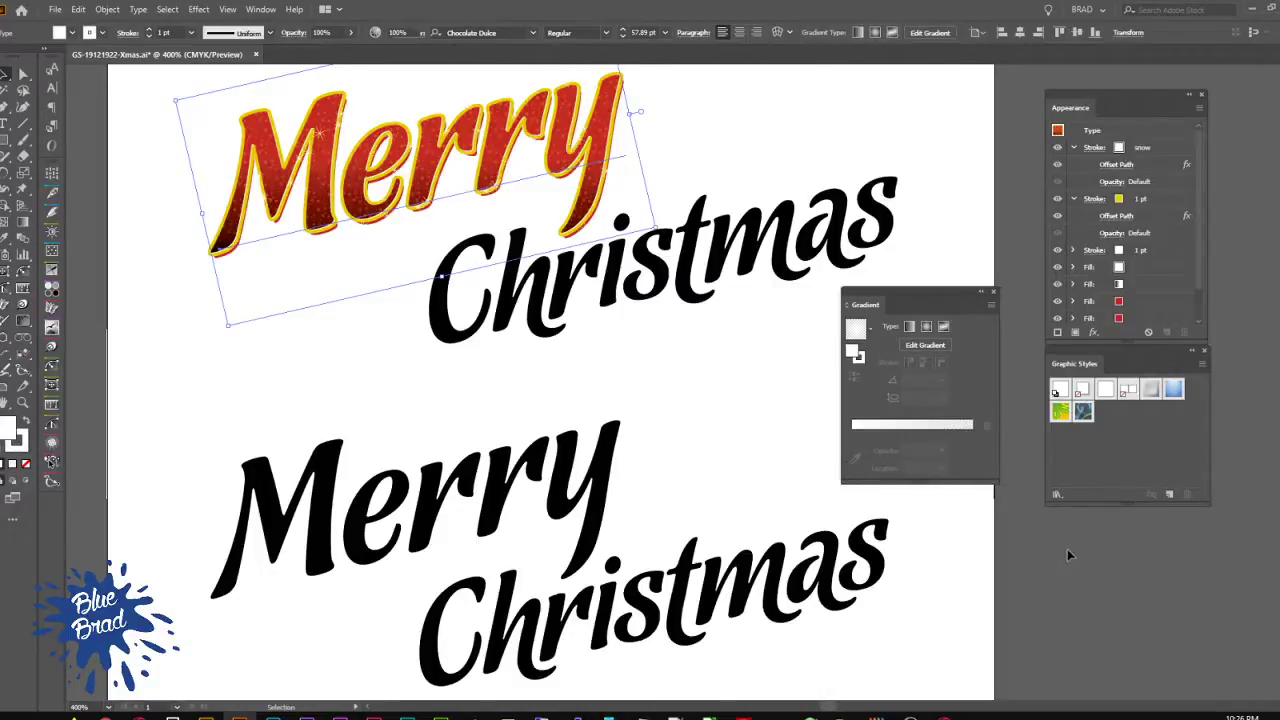
{"action": "left_click", "coordinate": [1067, 549]}
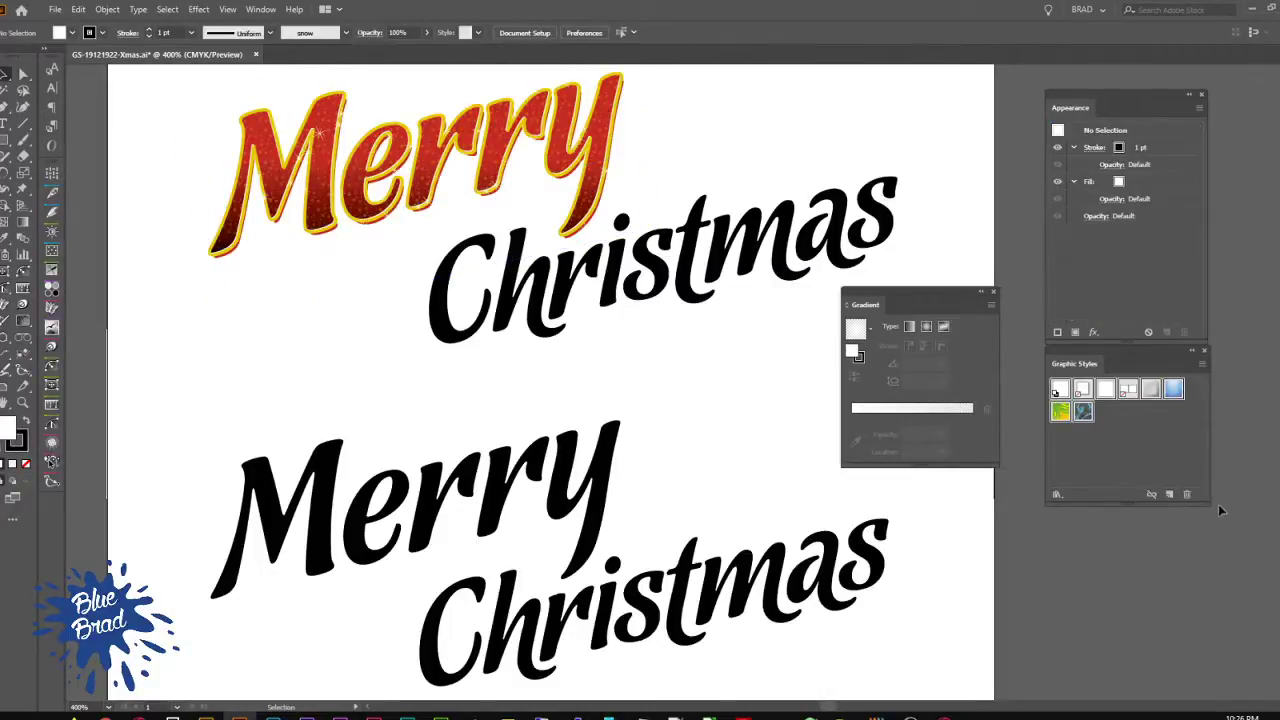
{"action": "left_click", "coordinate": [1187, 494]}
{"action": "left_click", "coordinate": [638, 381]}
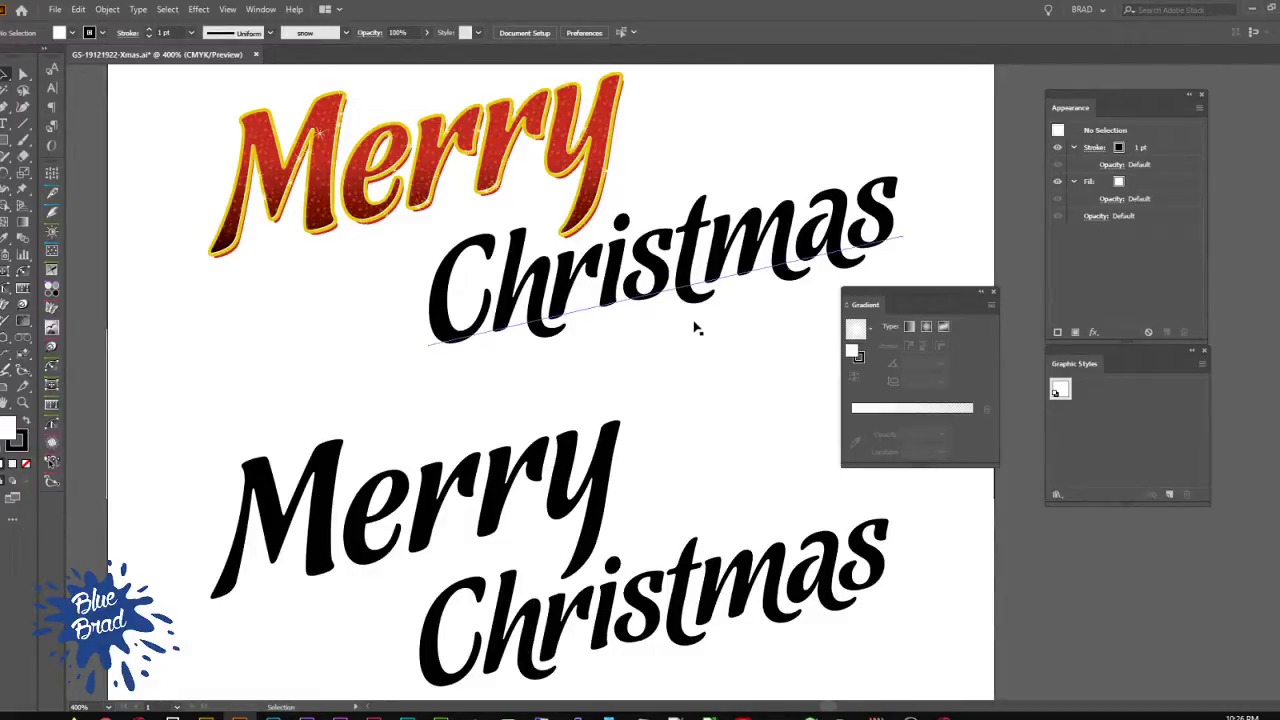
Step: Save the upper "Merry" text's appearance as a new graphic style
{"action": "left_click_drag", "start_coordinate": [475, 140], "coordinate": [477, 142]}
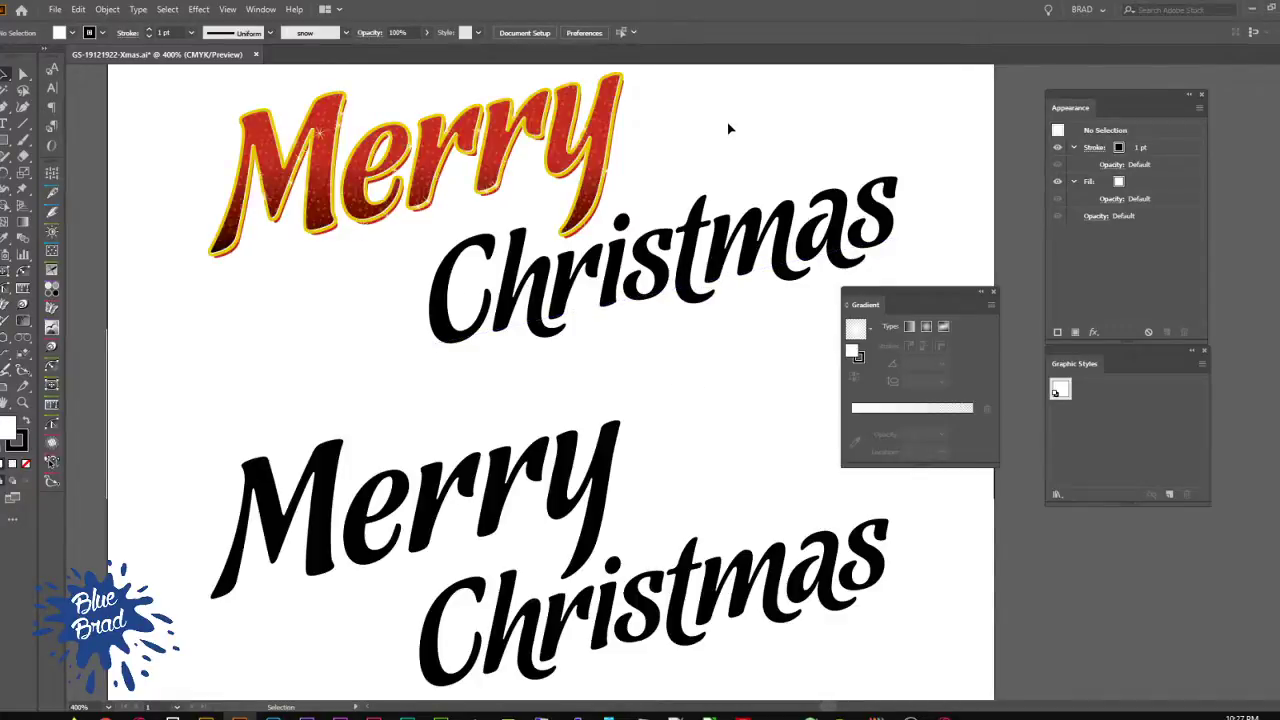
{"action": "left_click", "coordinate": [610, 135]}
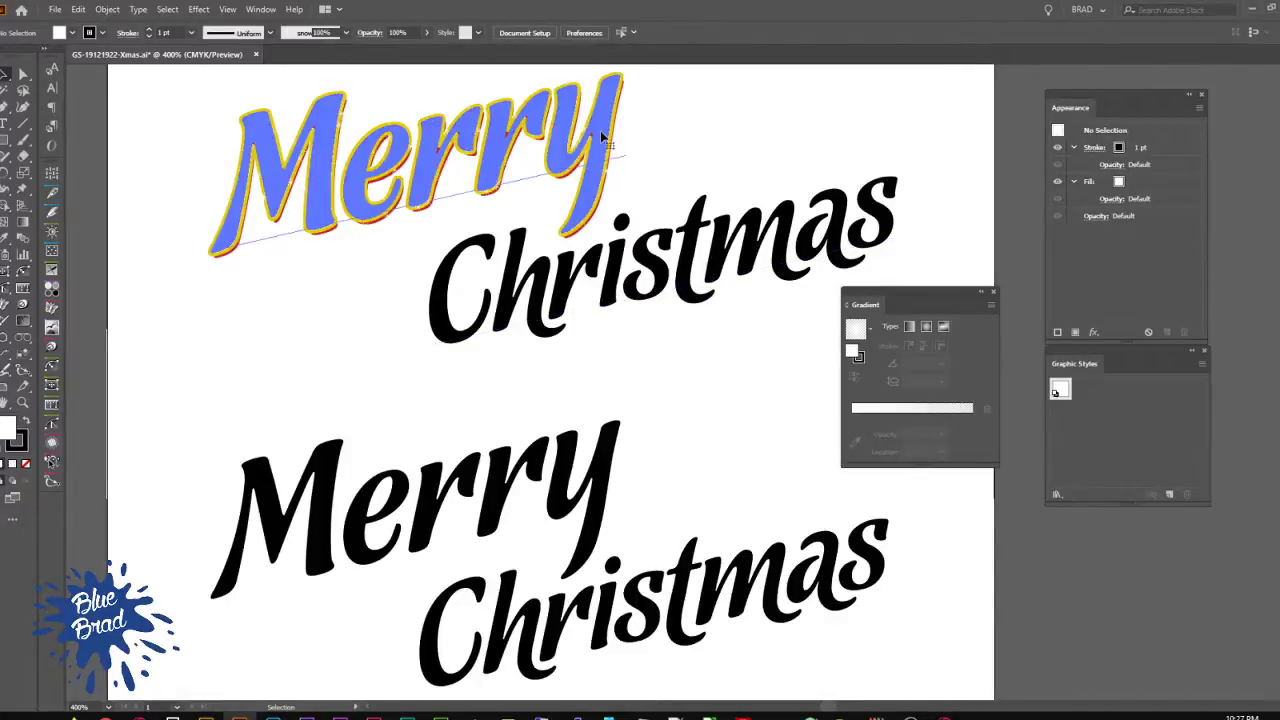
{"action": "left_click", "coordinate": [1168, 496]}
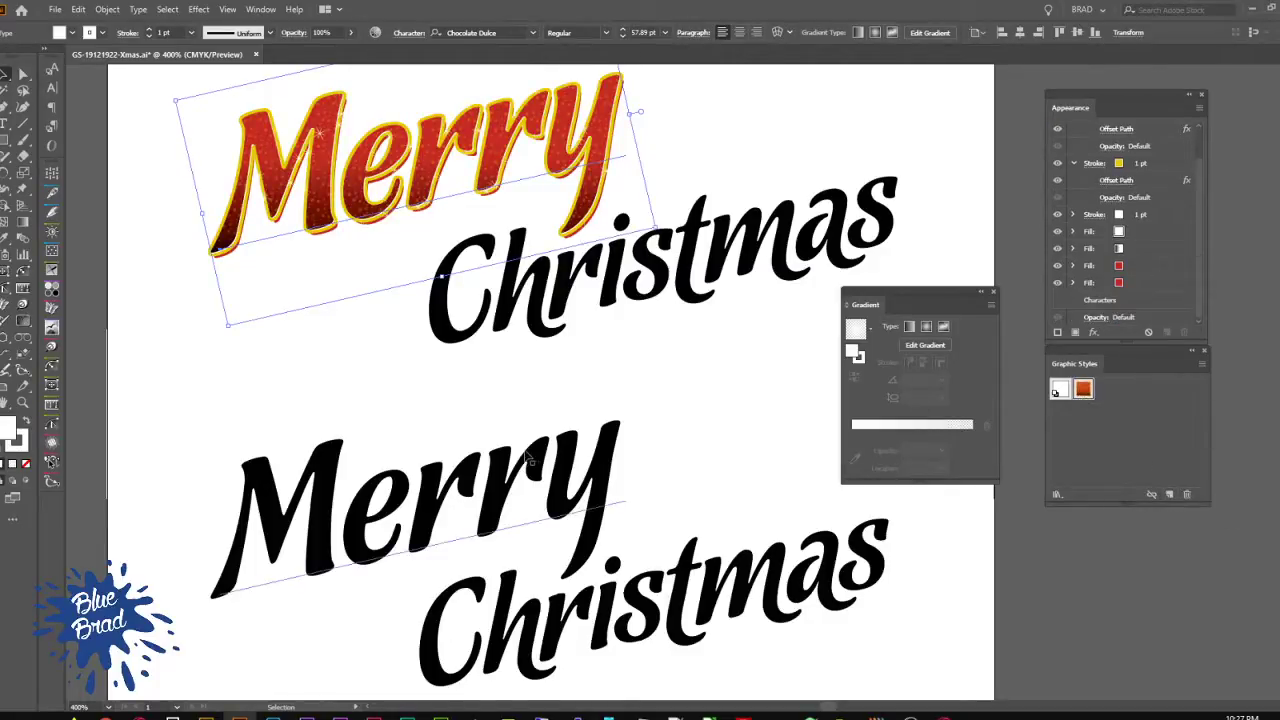
Step: Apply the saved red graphic style to only the lower "Merry" text within its group, and deselect it
{"action": "left_click", "coordinate": [598, 465]}
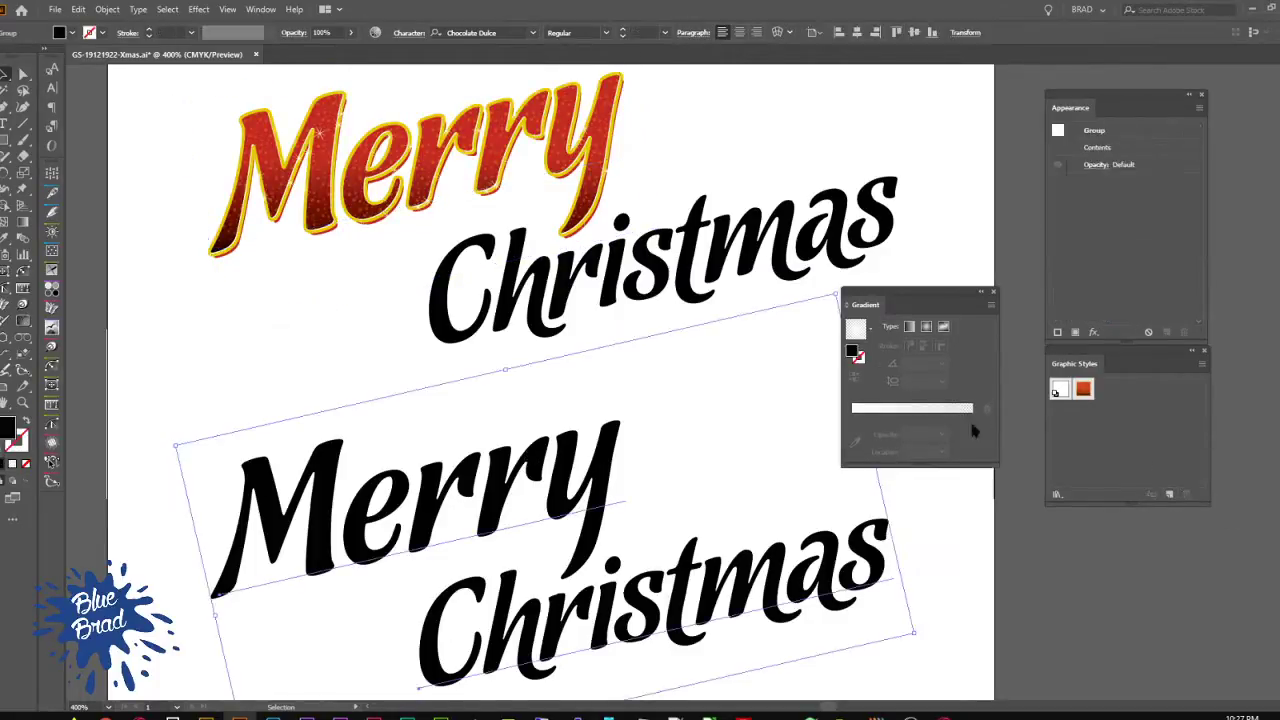
{"action": "left_click", "coordinate": [563, 489], "text": "ctrl"}
{"action": "left_click", "coordinate": [1079, 394]}
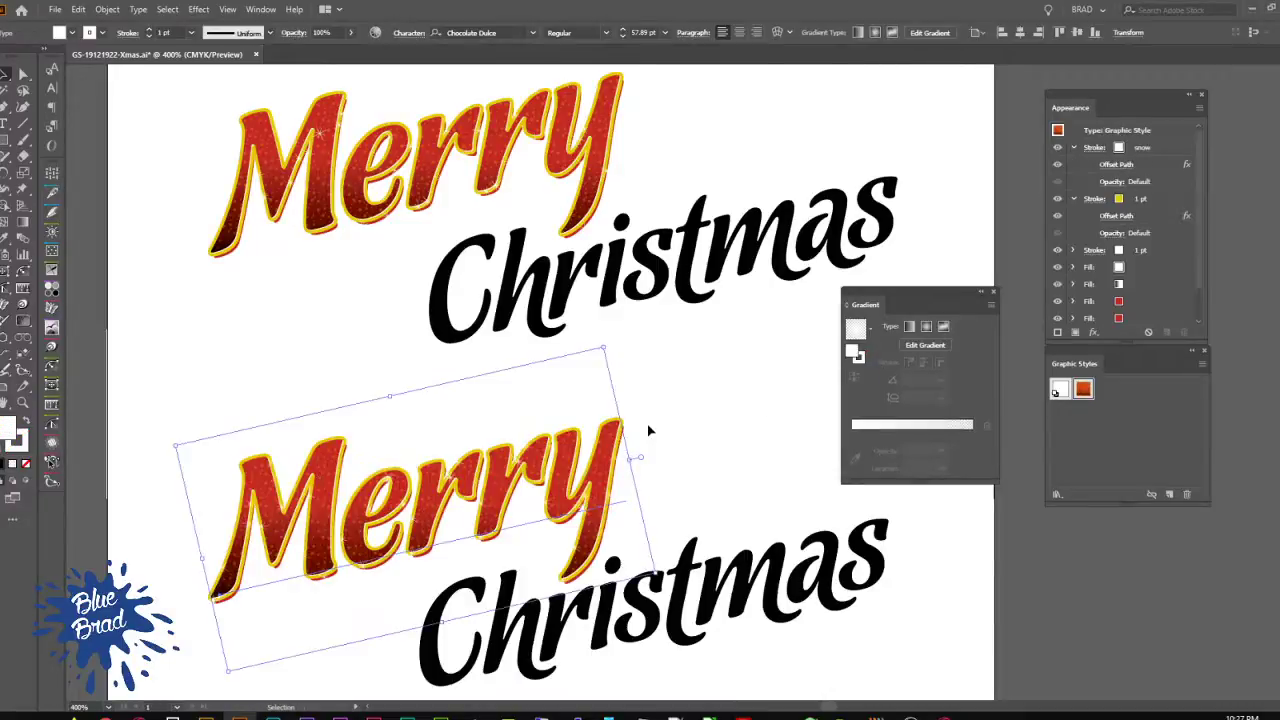
{"action": "left_click", "coordinate": [728, 398]}
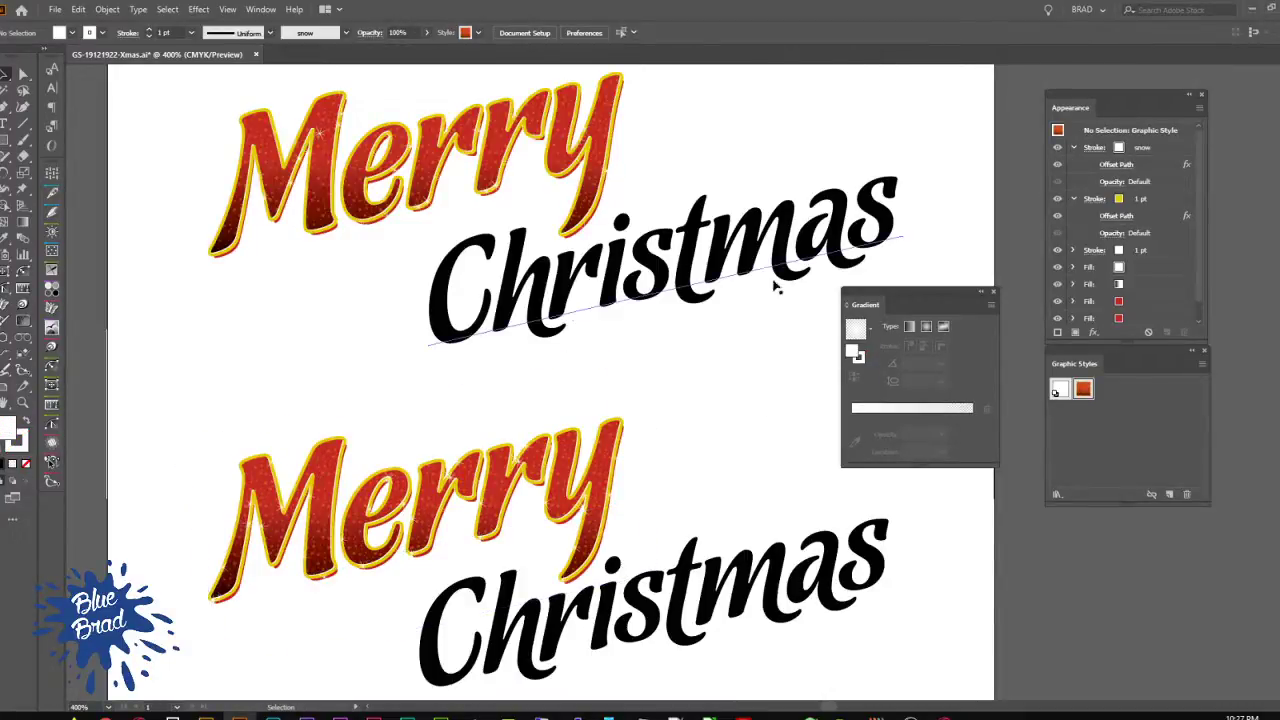
Step: Apply the saved red graphic style to the upper "Christmas" text
{"action": "key", "text": "a"}
{"action": "left_click", "coordinate": [745, 263], "text": "ctrl"}
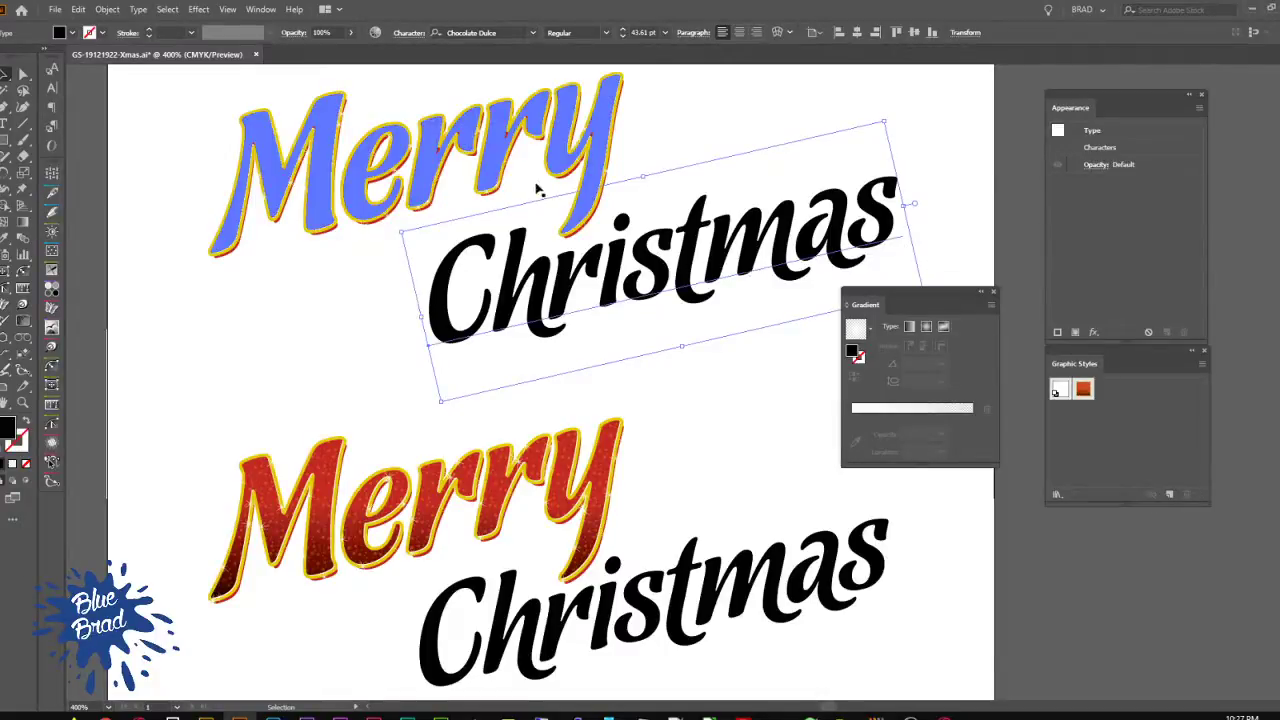
{"action": "left_click", "coordinate": [1085, 392]}
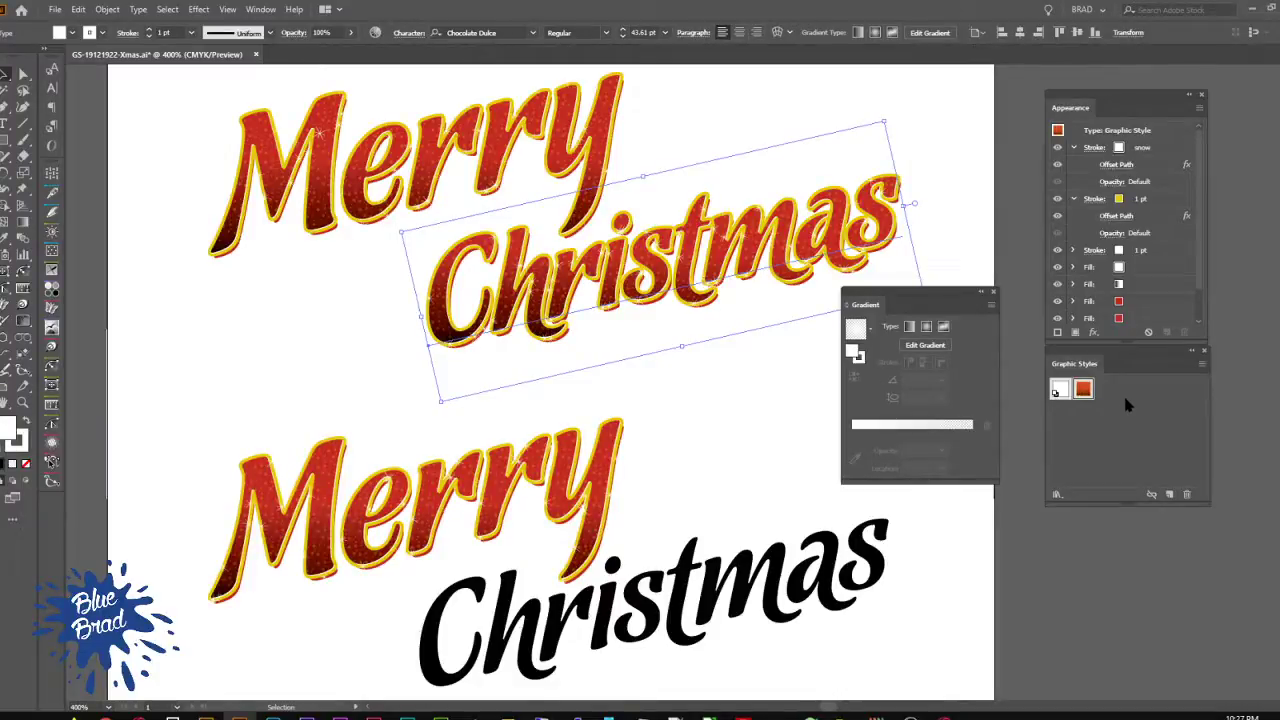
Step: Change the red fill directly below the gradient fill of the upper "Christmas" text to the yellow swatch
{"action": "left_click", "coordinate": [1160, 200]}
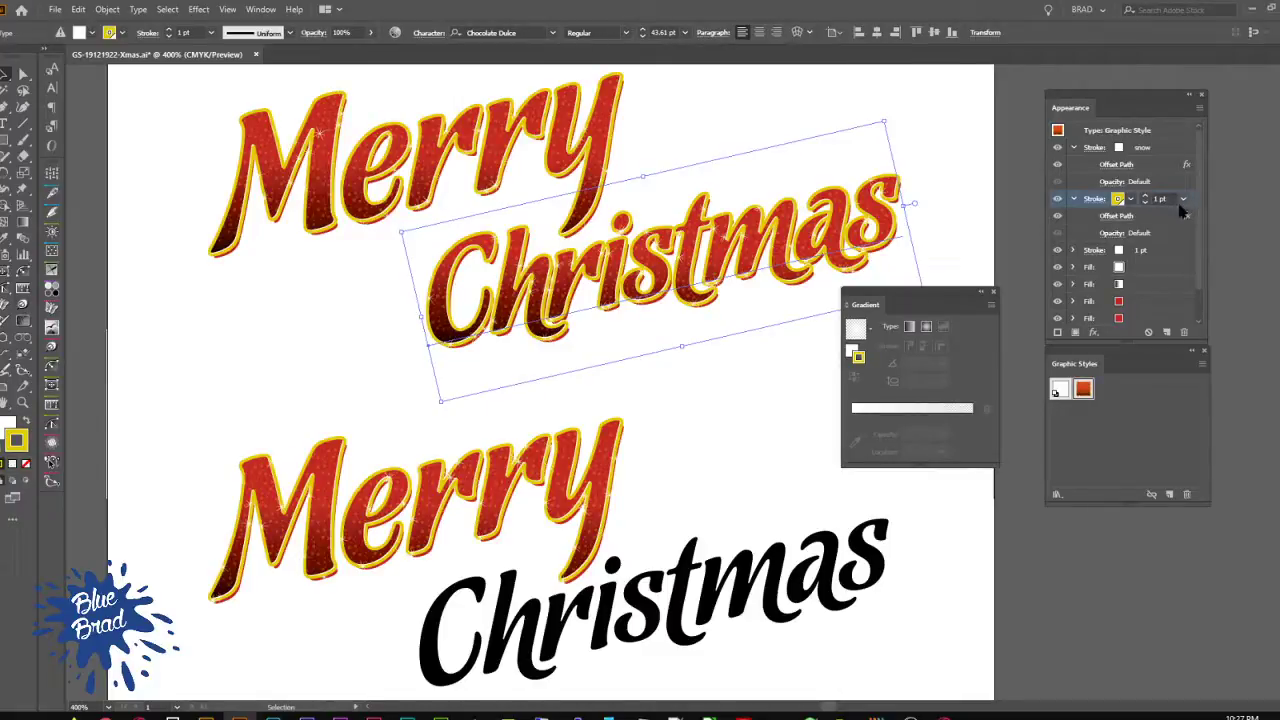
{"action": "left_click", "coordinate": [1148, 284]}
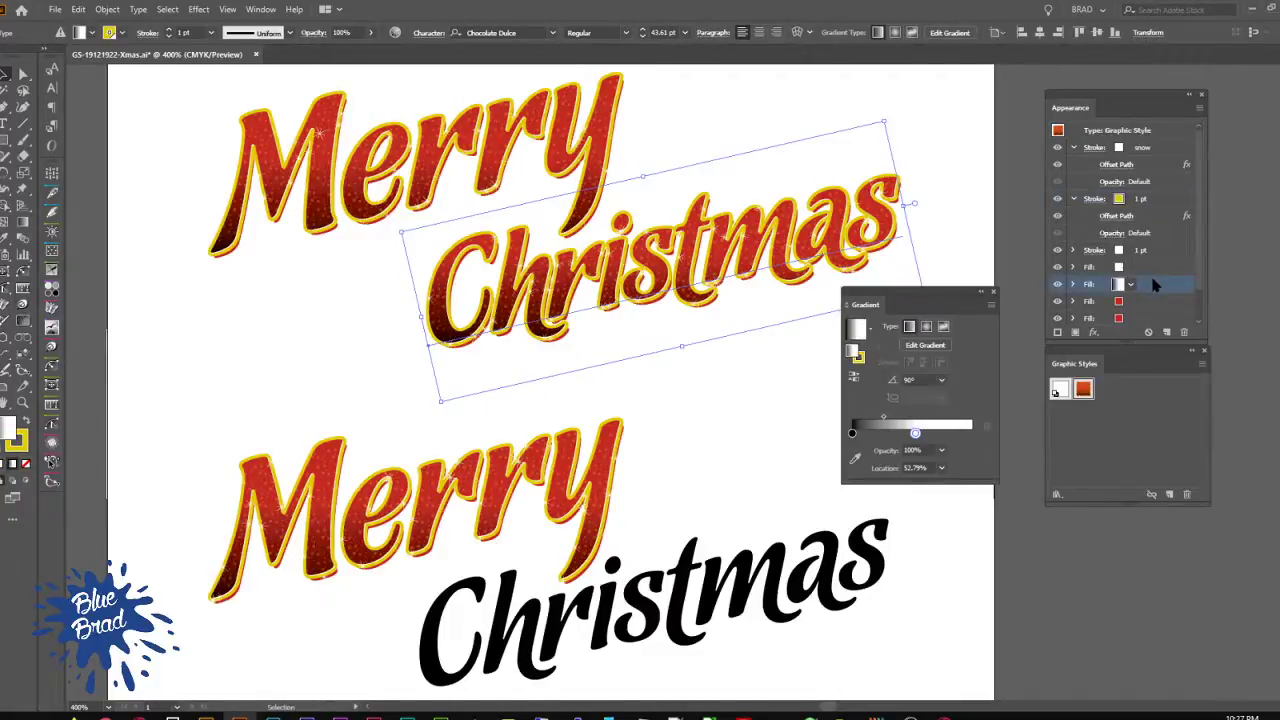
{"action": "left_click", "coordinate": [1146, 301]}
{"action": "left_click", "coordinate": [1130, 301]}
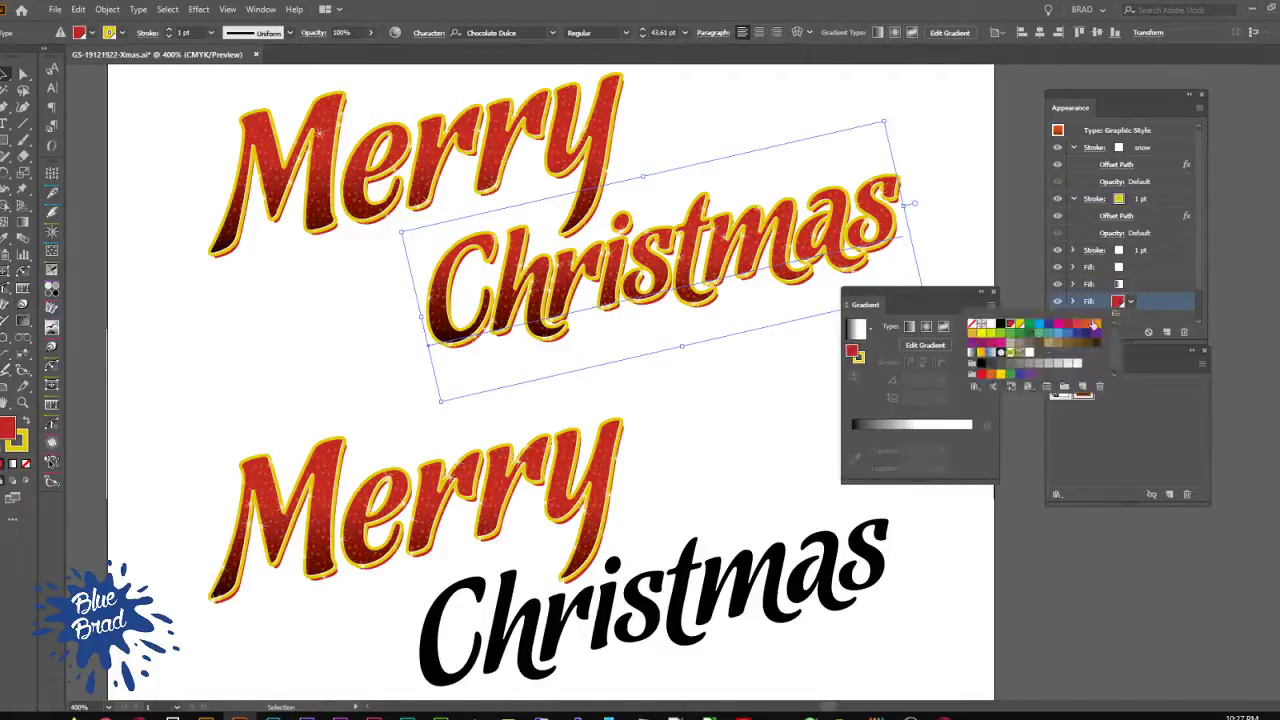
{"action": "left_click", "coordinate": [1020, 330]}
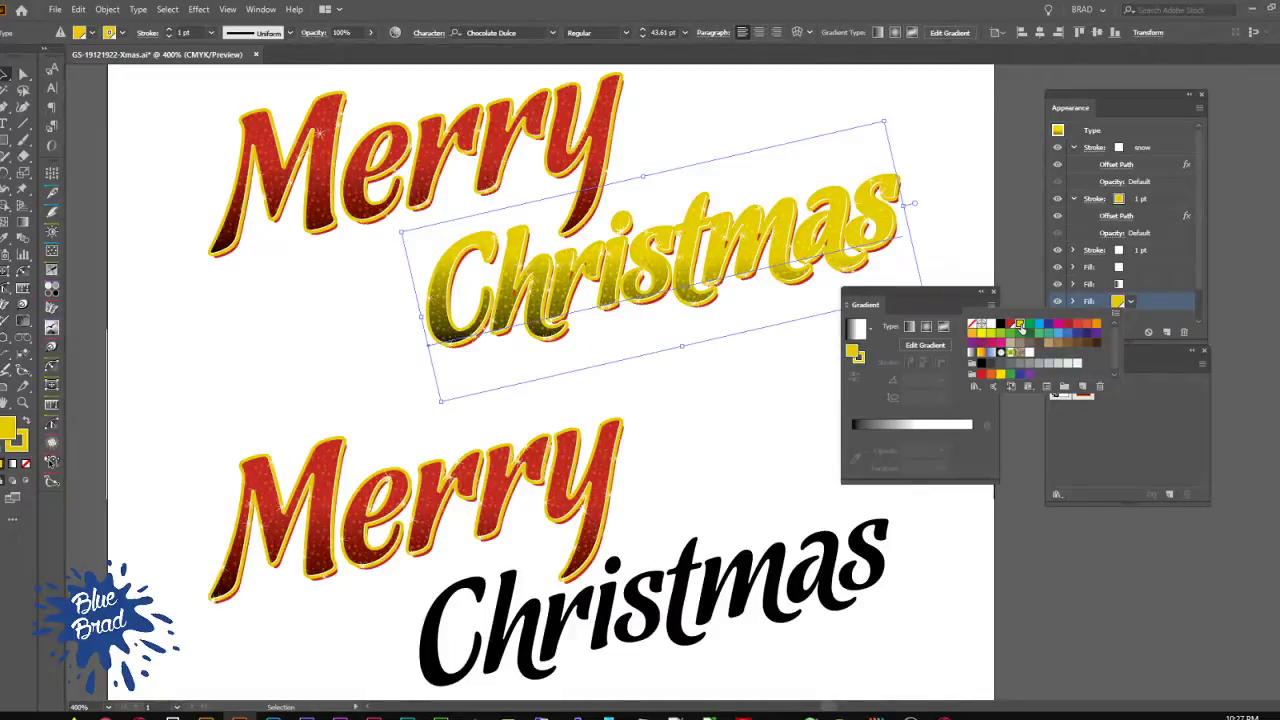
Step: Replace the black stop in the "Christmas" text's gradient fill with the yellow of the fill below it
{"action": "left_click", "coordinate": [1168, 285]}
{"action": "left_click", "coordinate": [1148, 286]}
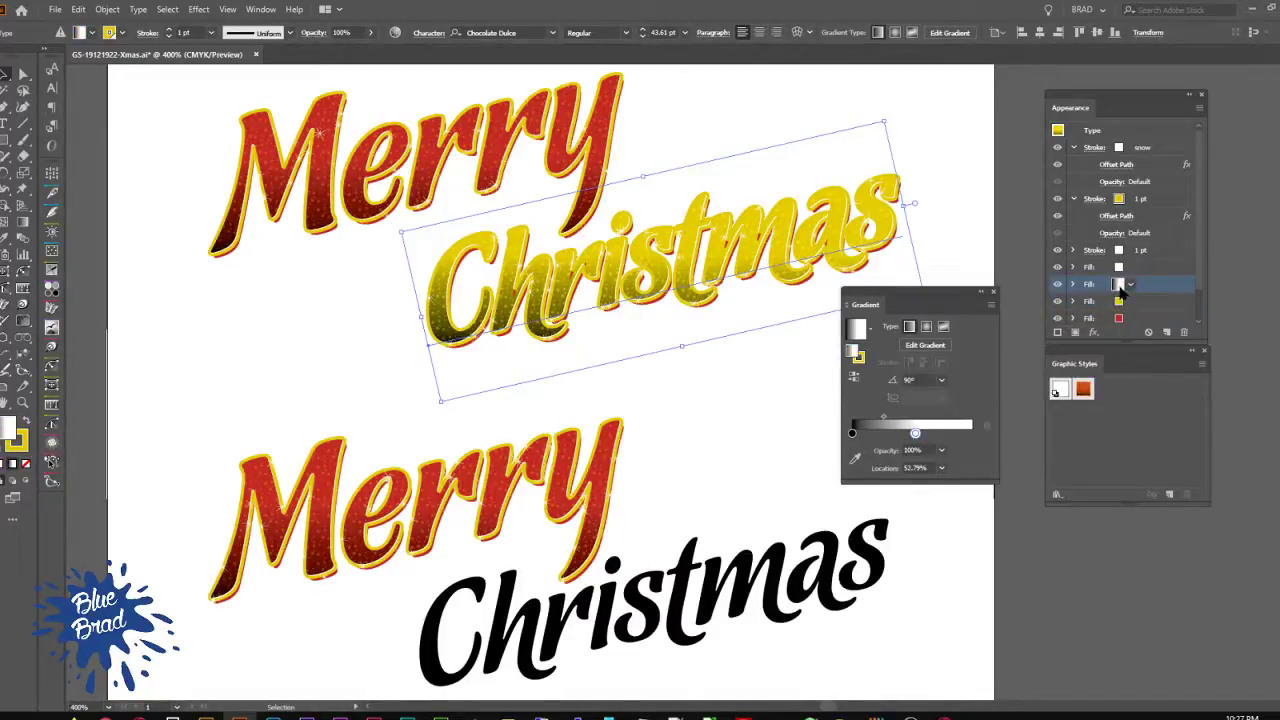
{"action": "left_click", "coordinate": [853, 433]}
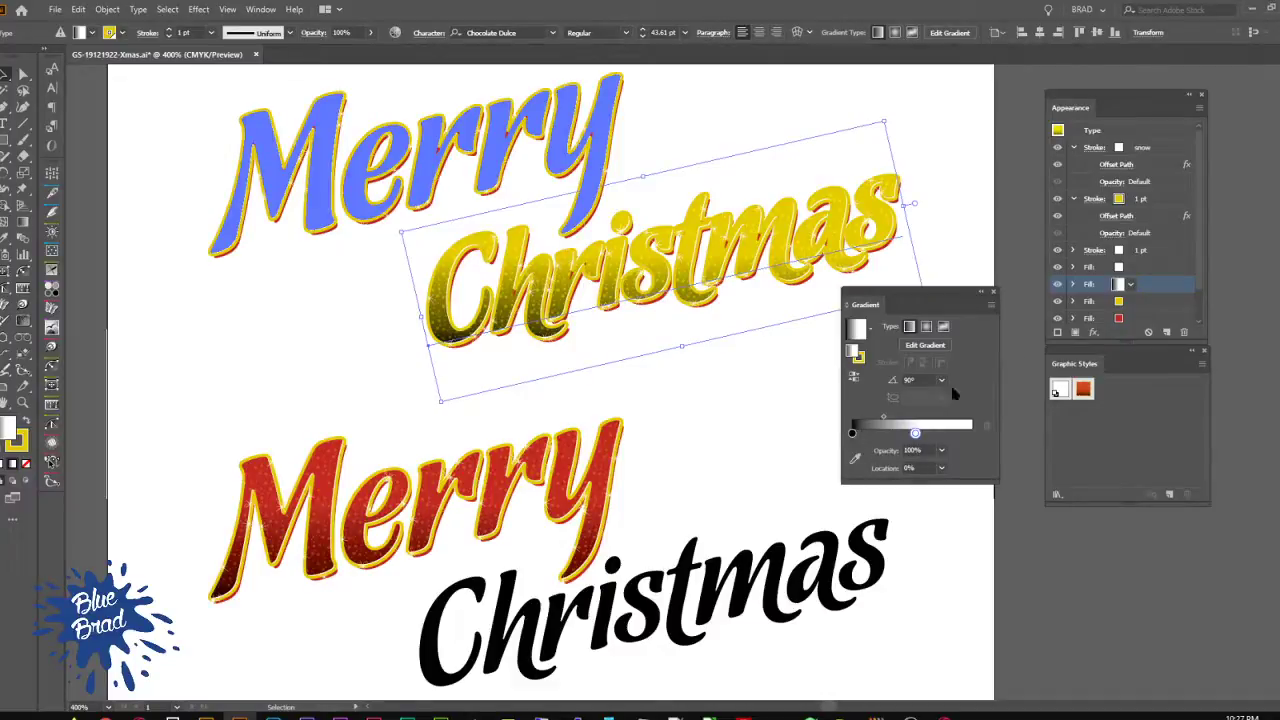
{"action": "left_click_drag", "start_coordinate": [1119, 301], "coordinate": [853, 434]}
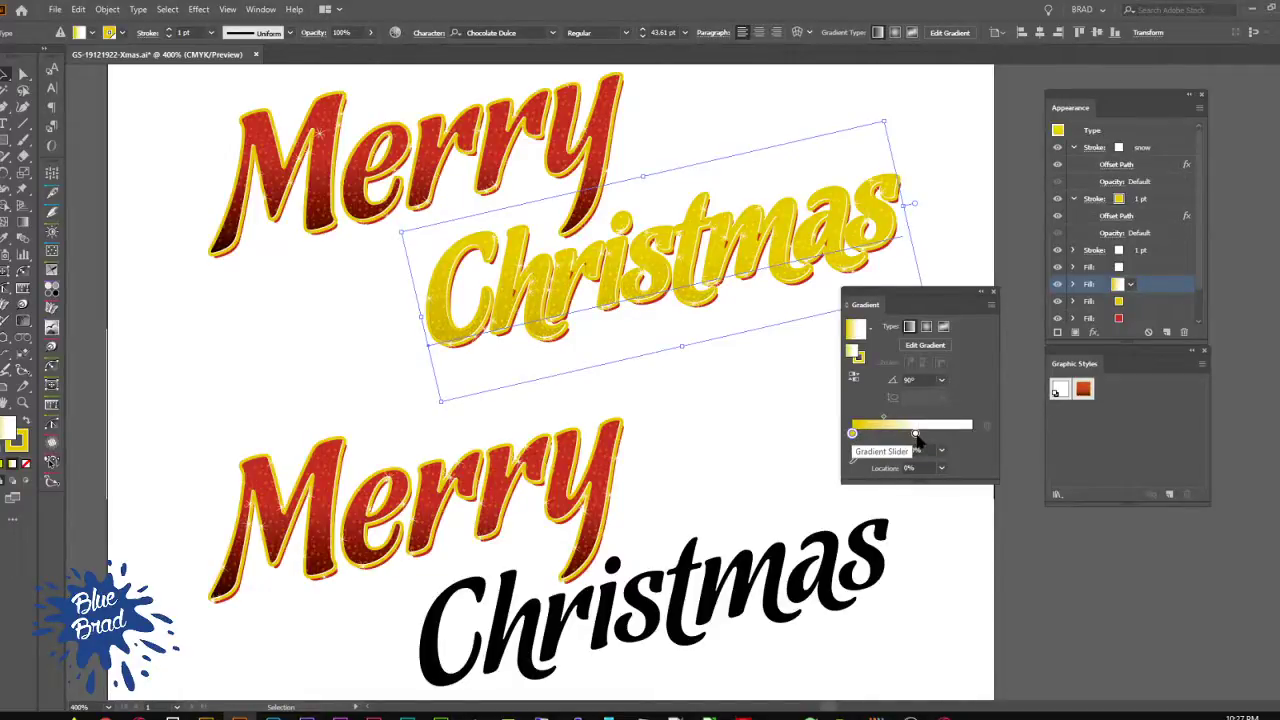
Step: Move the gradient's white stop to 43.3%, add a darker stop at 0% before the yellow one, and deselect the text
{"action": "left_click", "coordinate": [916, 435]}
{"action": "left_click_drag", "start_coordinate": [918, 433], "coordinate": [904, 433]}
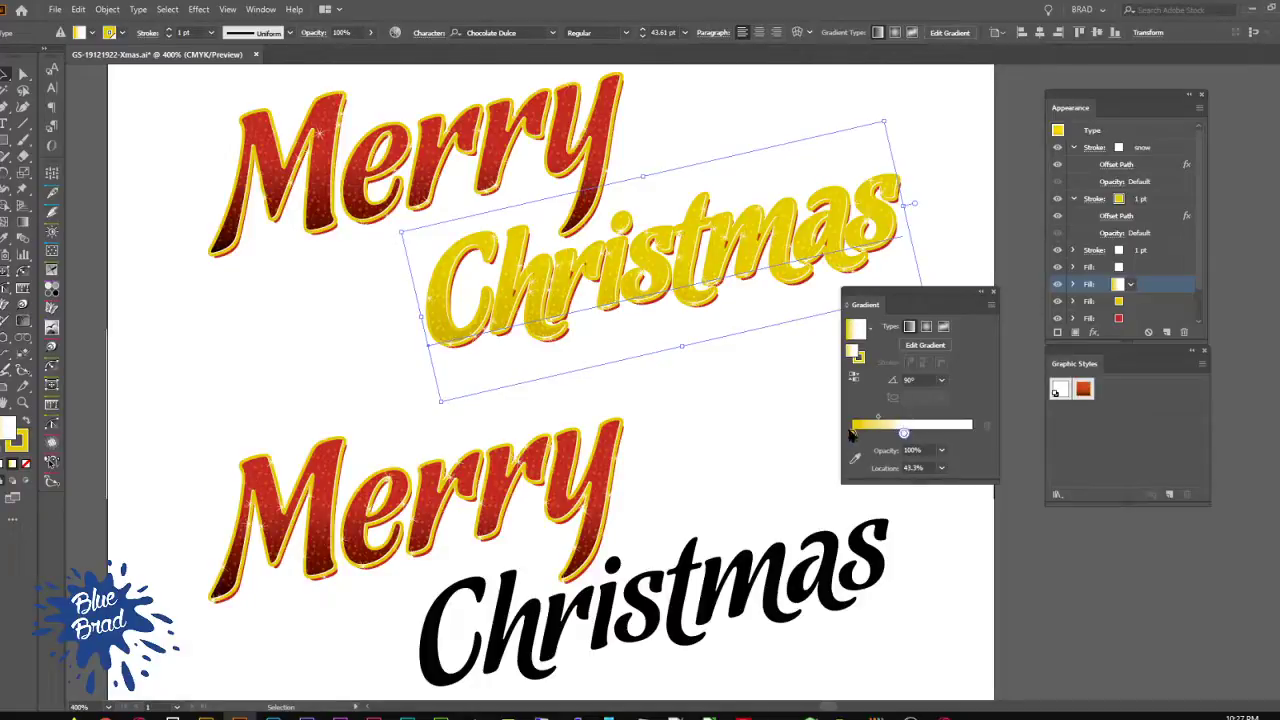
{"action": "left_click", "coordinate": [853, 433]}
{"action": "left_click_drag", "start_coordinate": [855, 433], "coordinate": [850, 434]}
{"action": "left_click", "coordinate": [710, 410]}
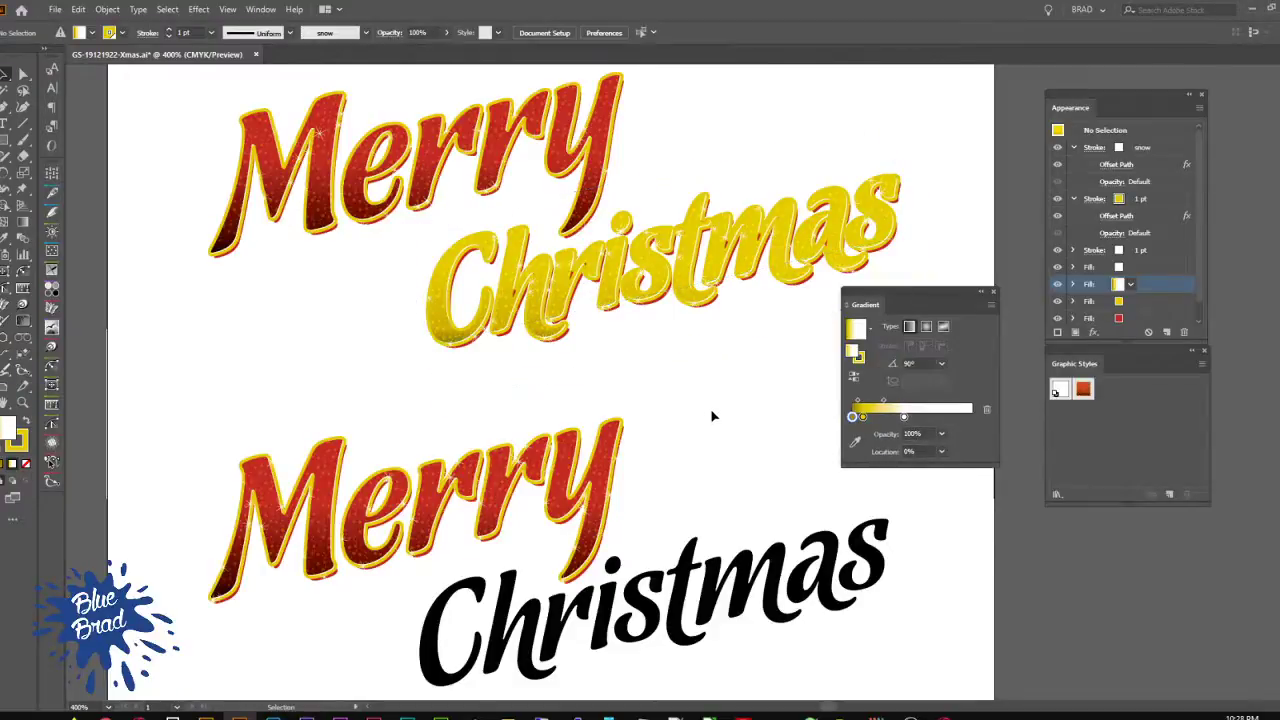
Step: Delete the white fill above the gradient fill of the upper "Christmas" text and deselect the text
{"action": "left_click", "coordinate": [1177, 266]}
{"action": "left_click", "coordinate": [1184, 333]}
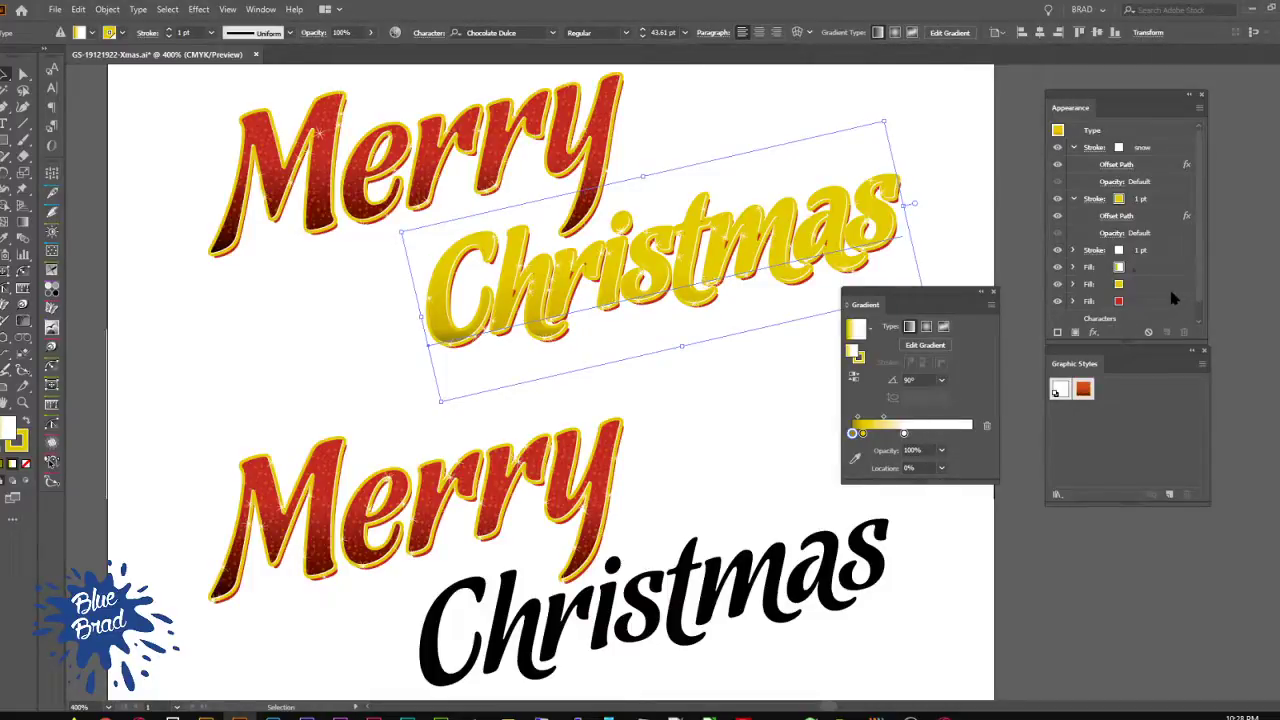
{"action": "left_click", "coordinate": [1095, 200]}
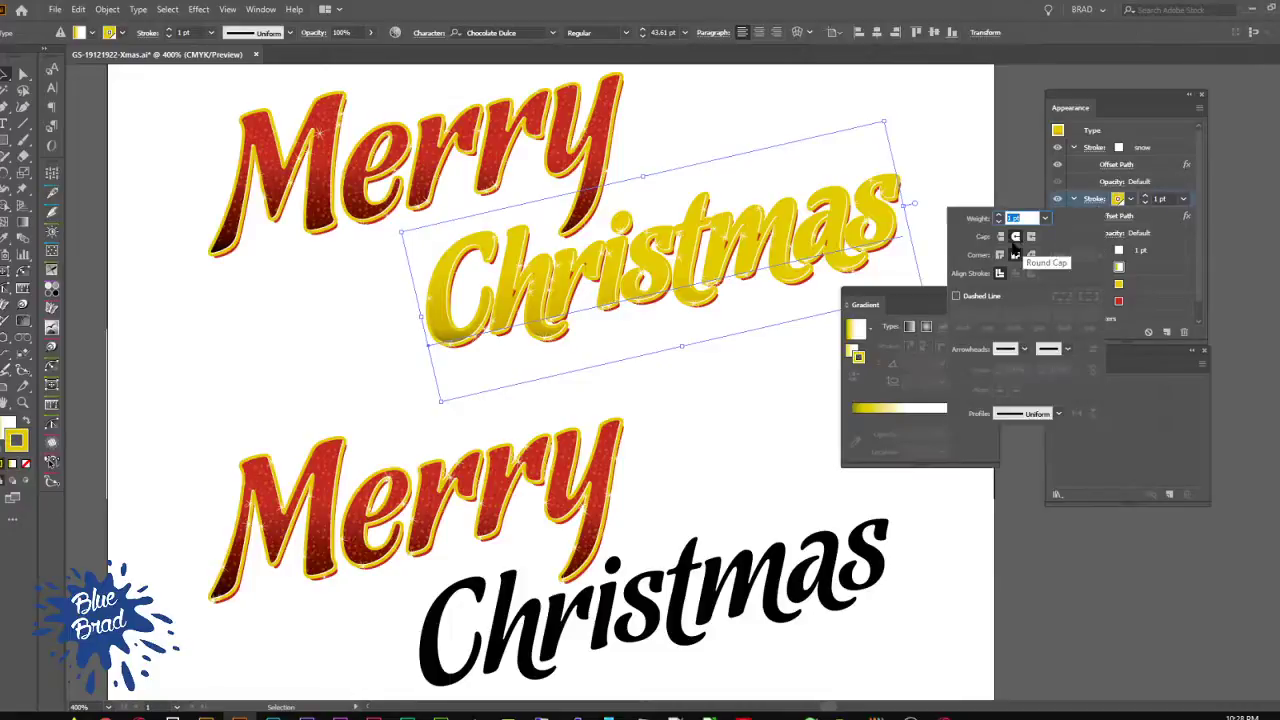
{"action": "left_click", "coordinate": [1094, 150]}
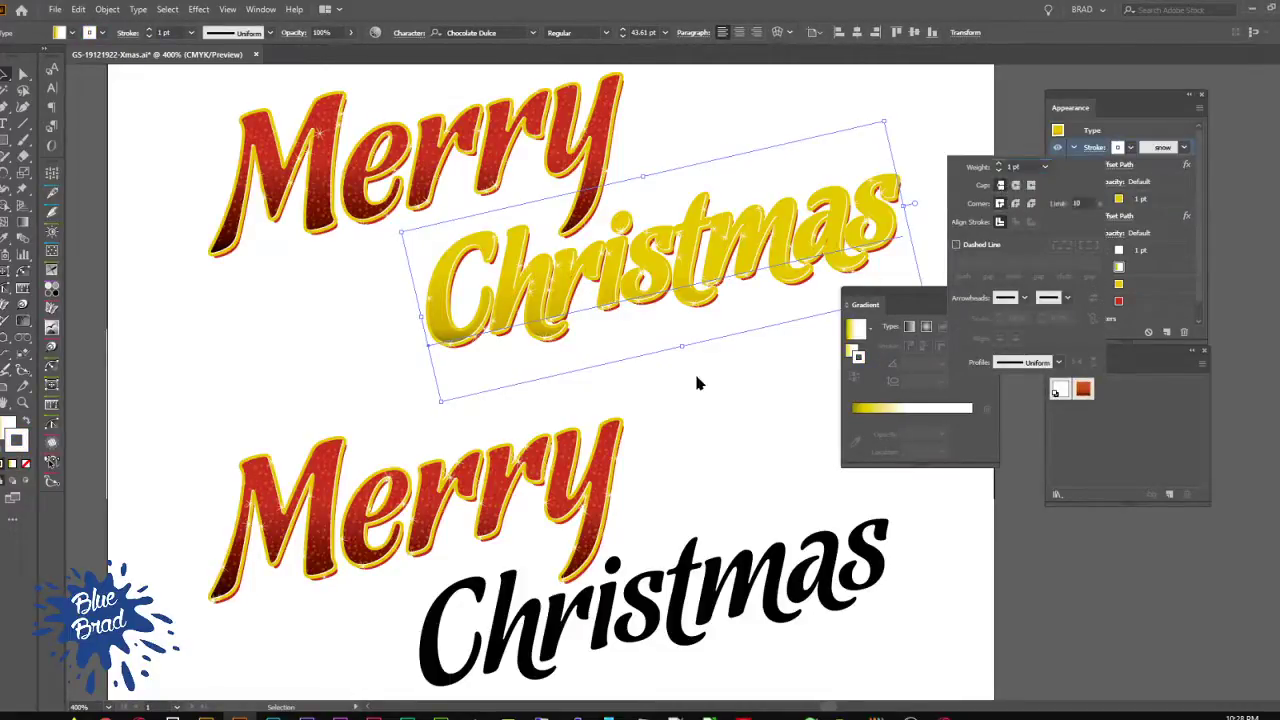
{"action": "left_click", "coordinate": [722, 448]}
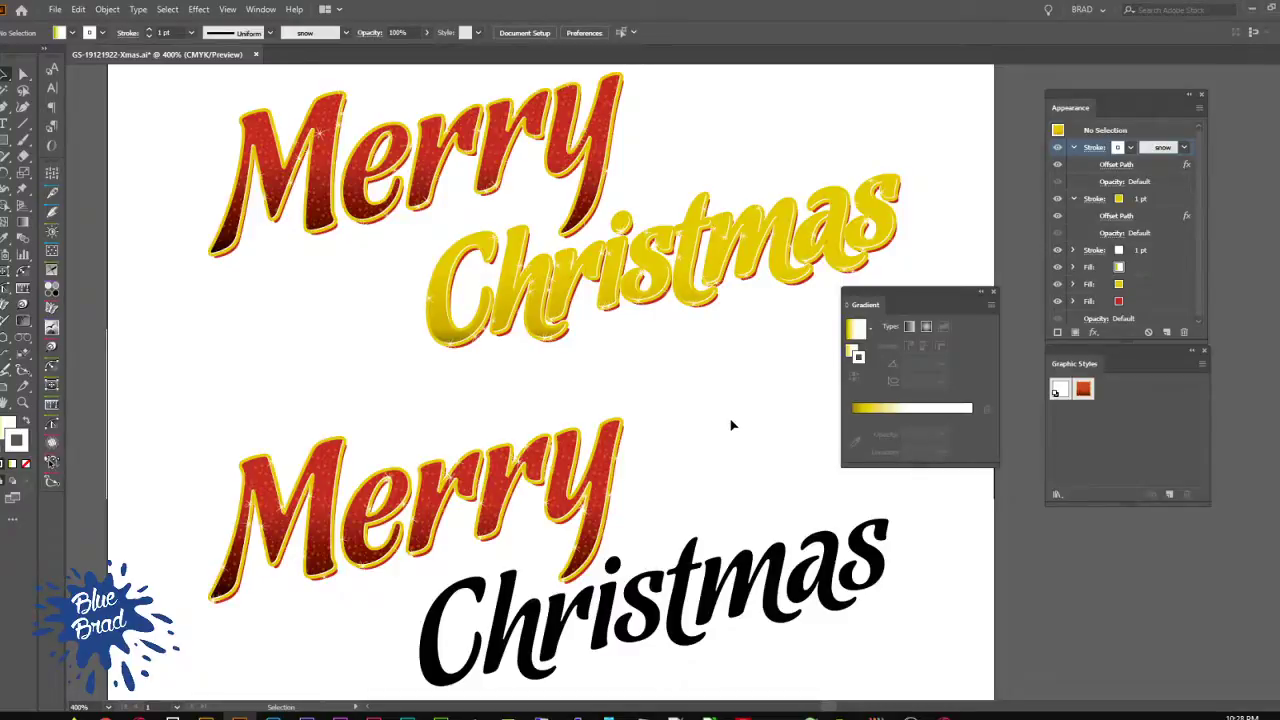
Step: Remove the Offset Path effect from the yellow 1 pt stroke of the upper "Christmas" text
{"action": "left_click", "coordinate": [785, 285]}
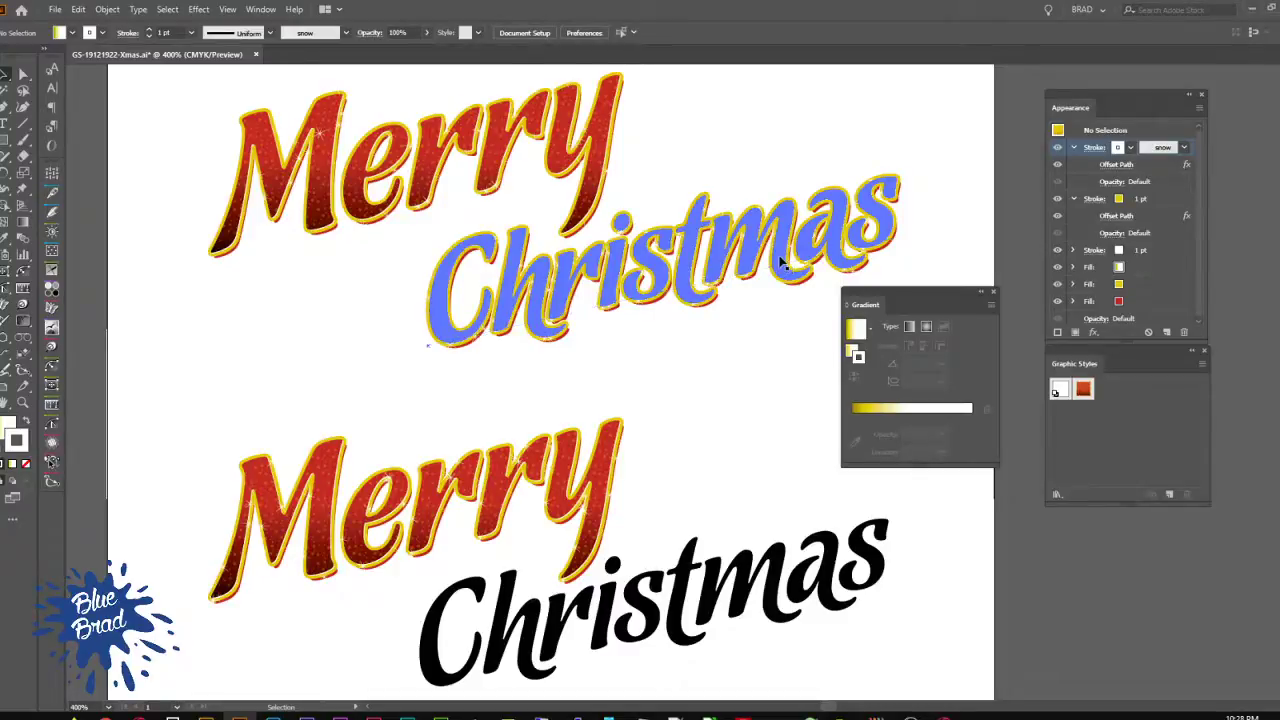
{"action": "left_click", "coordinate": [1140, 200]}
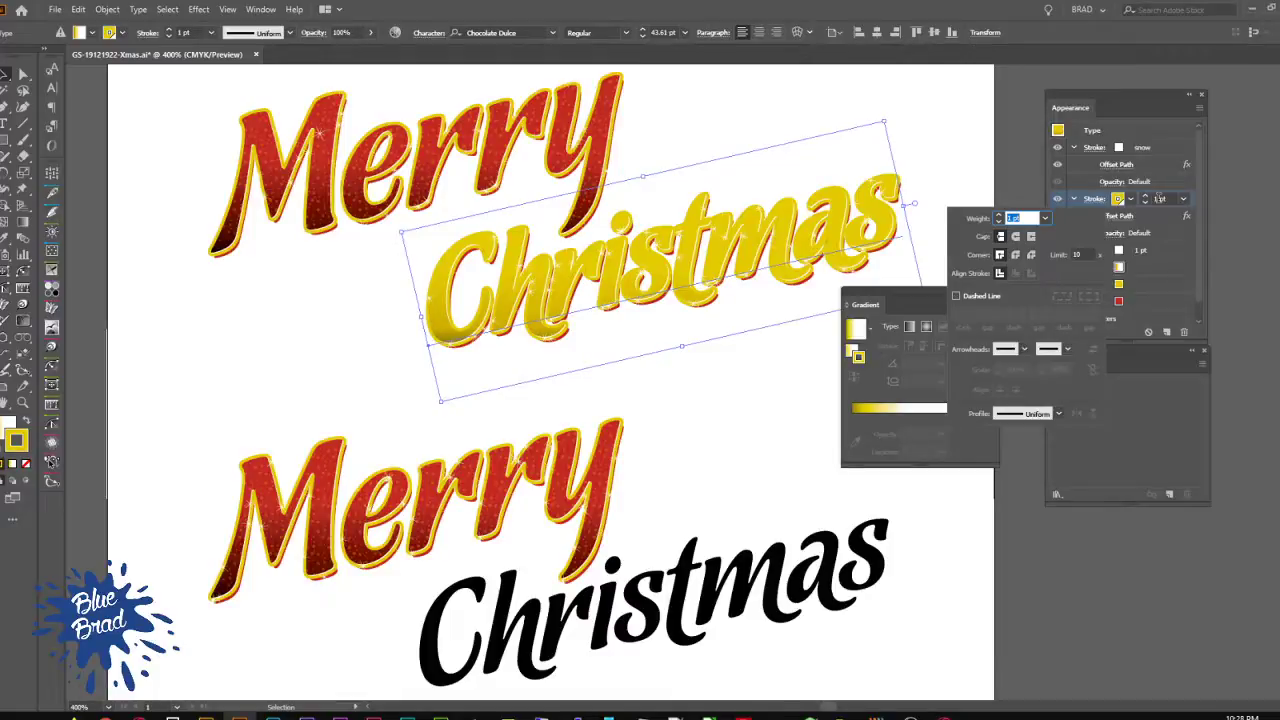
{"action": "left_click", "coordinate": [1156, 216]}
{"action": "left_click", "coordinate": [1160, 212]}
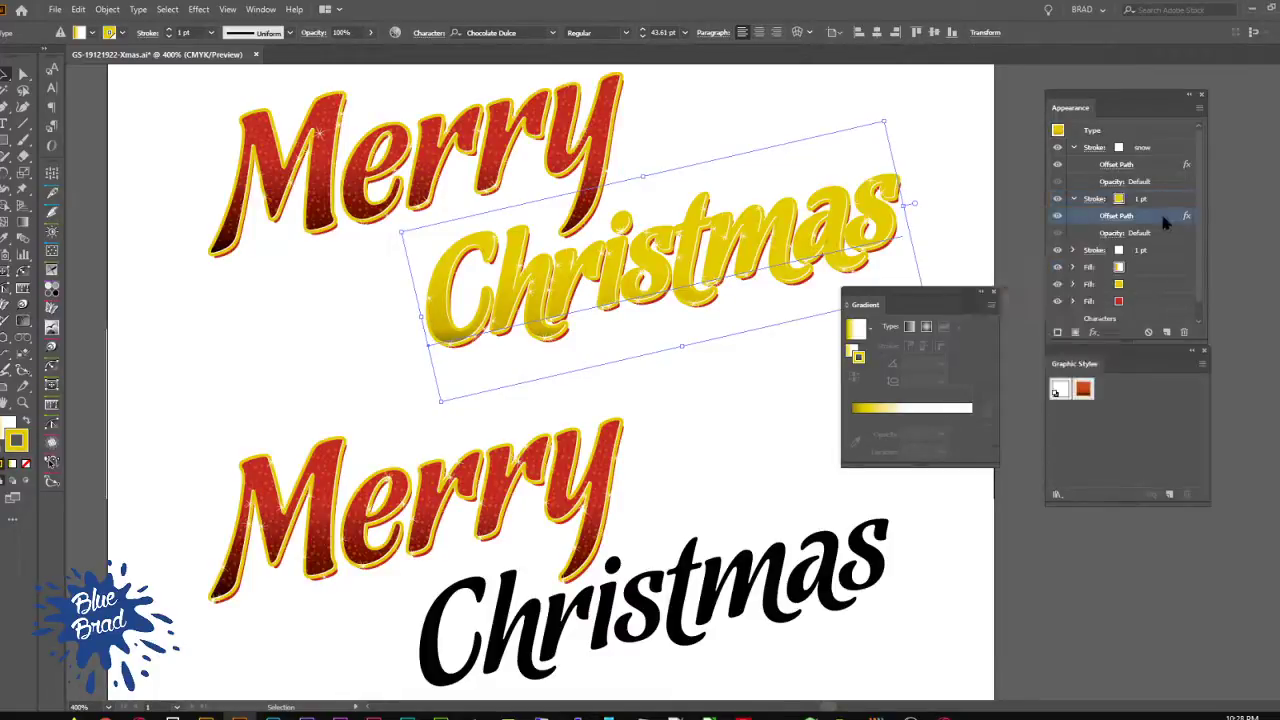
{"action": "left_click", "coordinate": [1185, 333]}
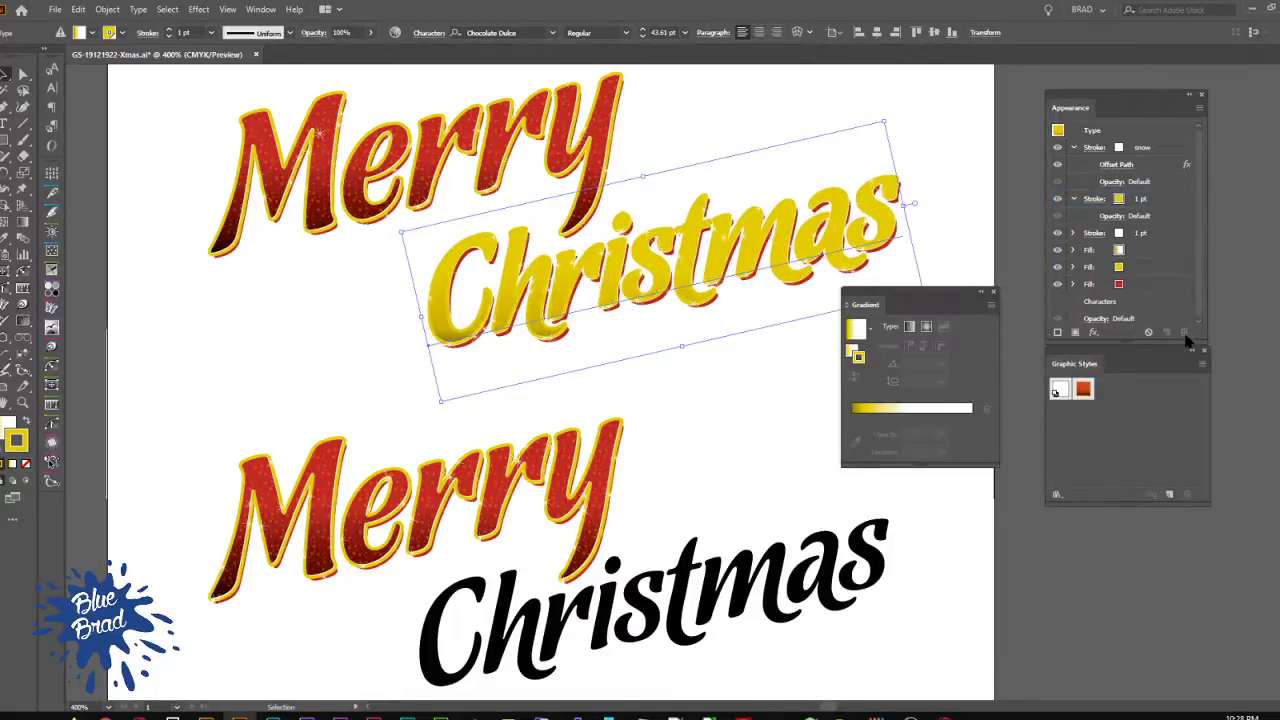
Step: Remove the Offset Path effects from the snow stroke and the white 1 pt stroke of the upper "Christmas" text, and deselect it
{"action": "left_click", "coordinate": [1160, 163]}
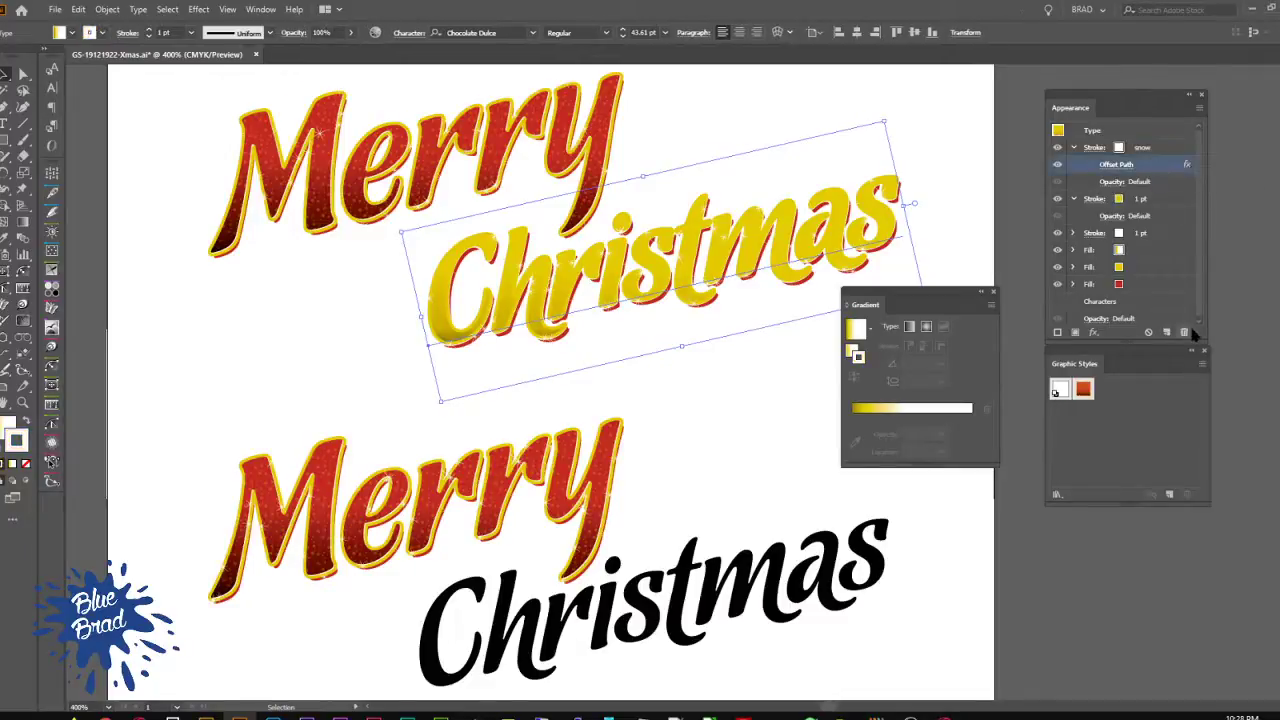
{"action": "left_click", "coordinate": [1186, 333]}
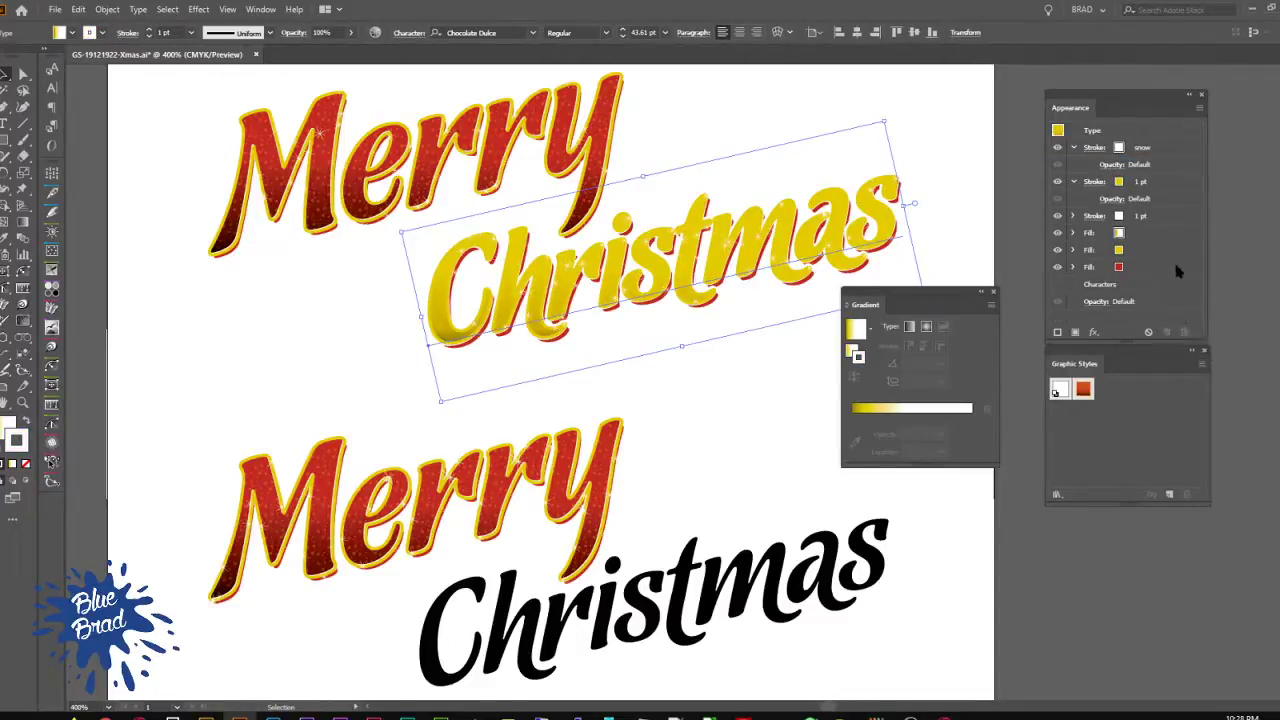
{"action": "left_click", "coordinate": [1073, 216]}
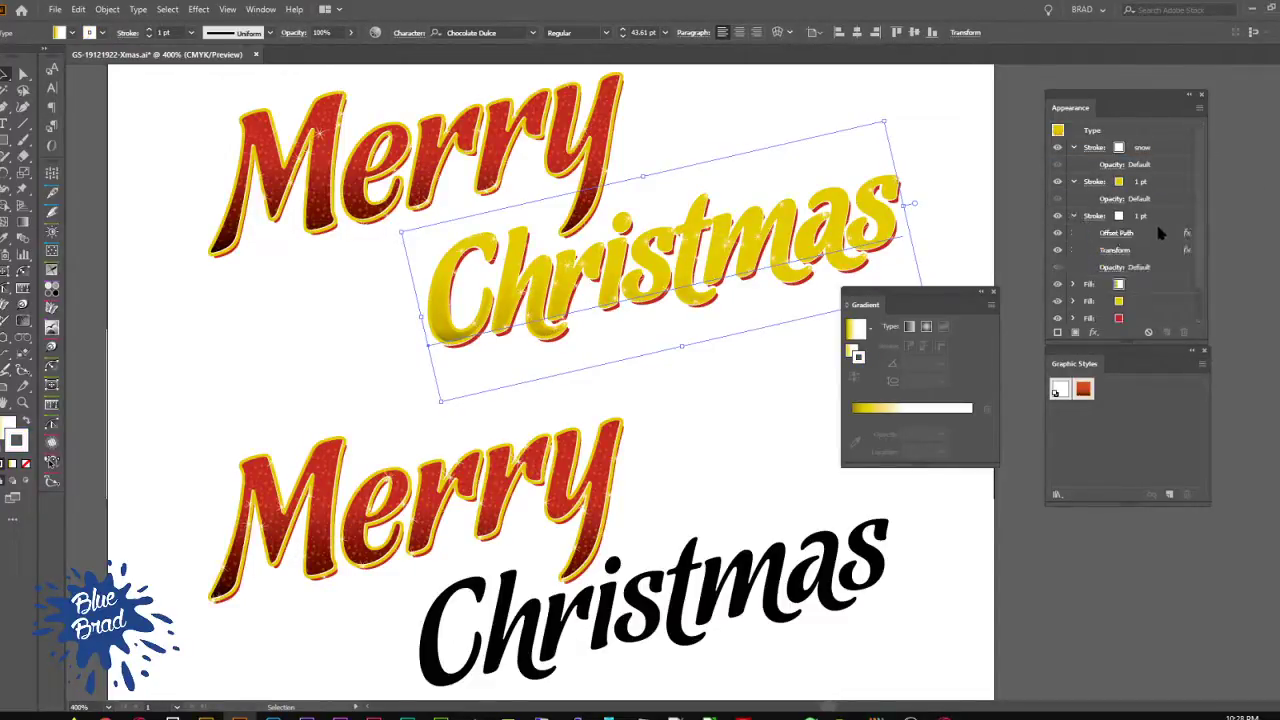
{"action": "left_click", "coordinate": [1140, 232]}
{"action": "left_click", "coordinate": [1184, 332]}
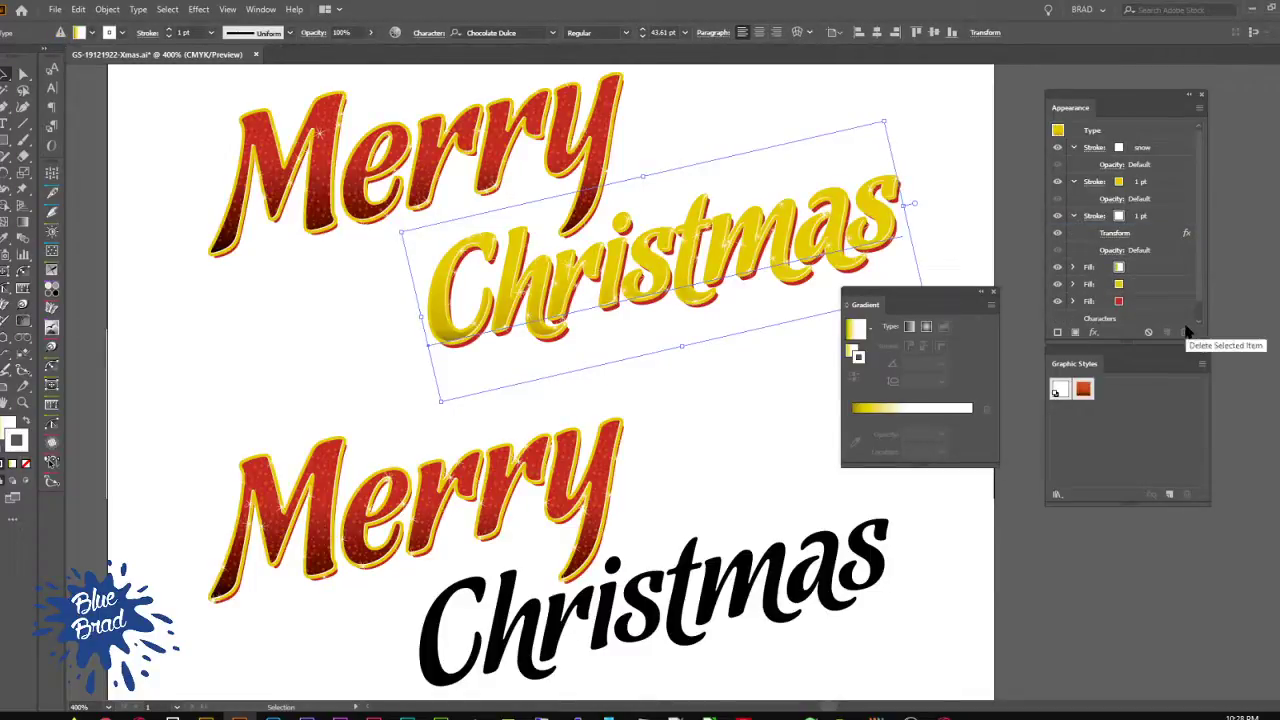
{"action": "left_click", "coordinate": [748, 392]}
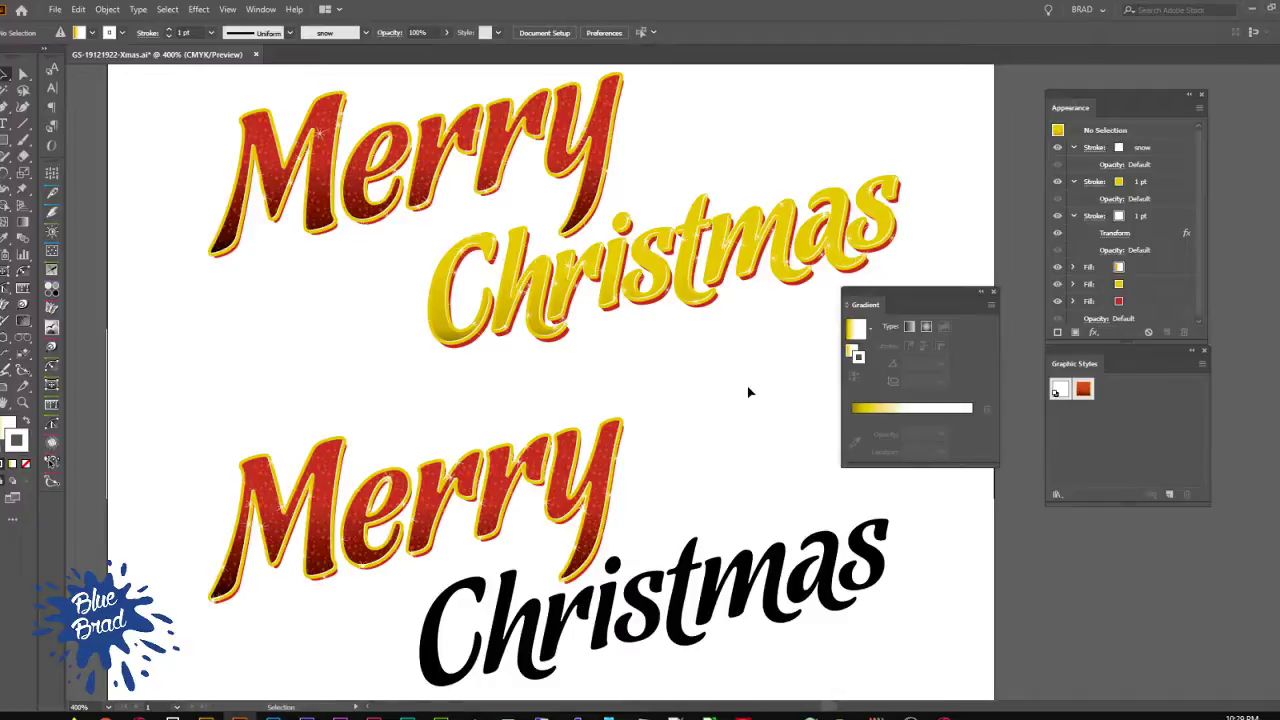
Step: Start an Offset Path effect on the red fill of the upper "Christmas" text with preview on and Round joins
{"action": "left_click", "coordinate": [741, 262]}
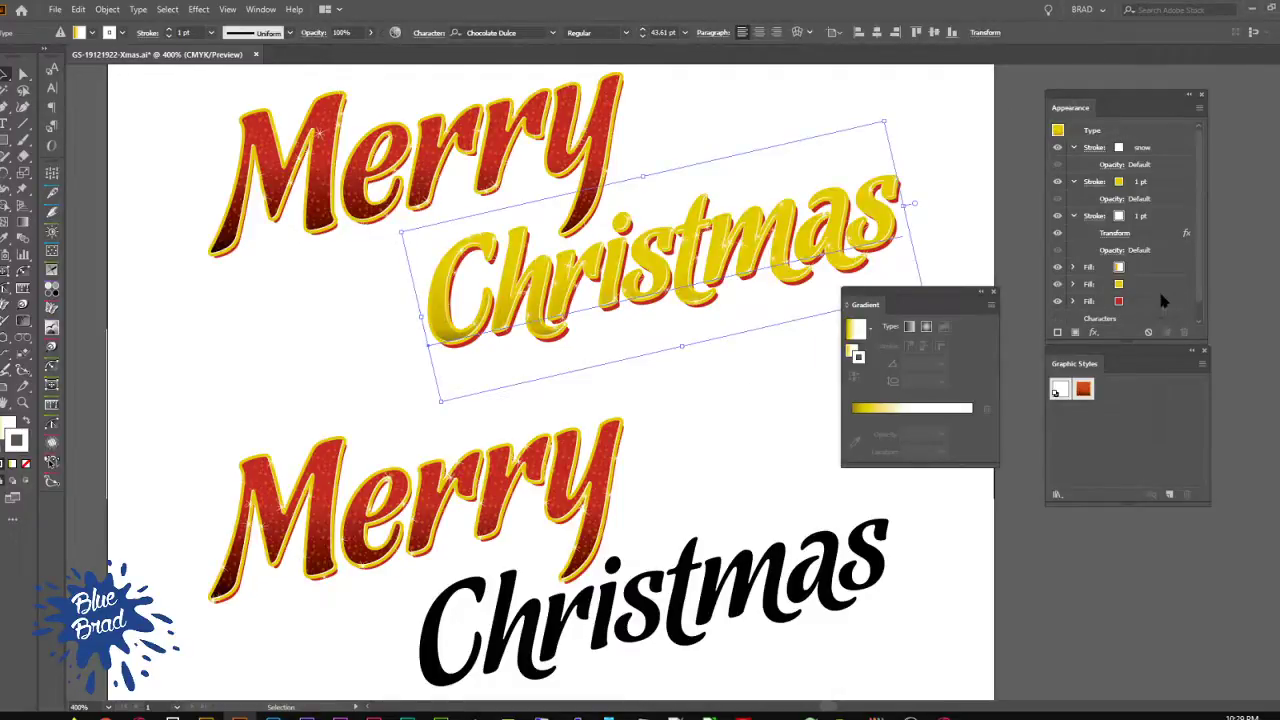
{"action": "left_click", "coordinate": [1155, 298]}
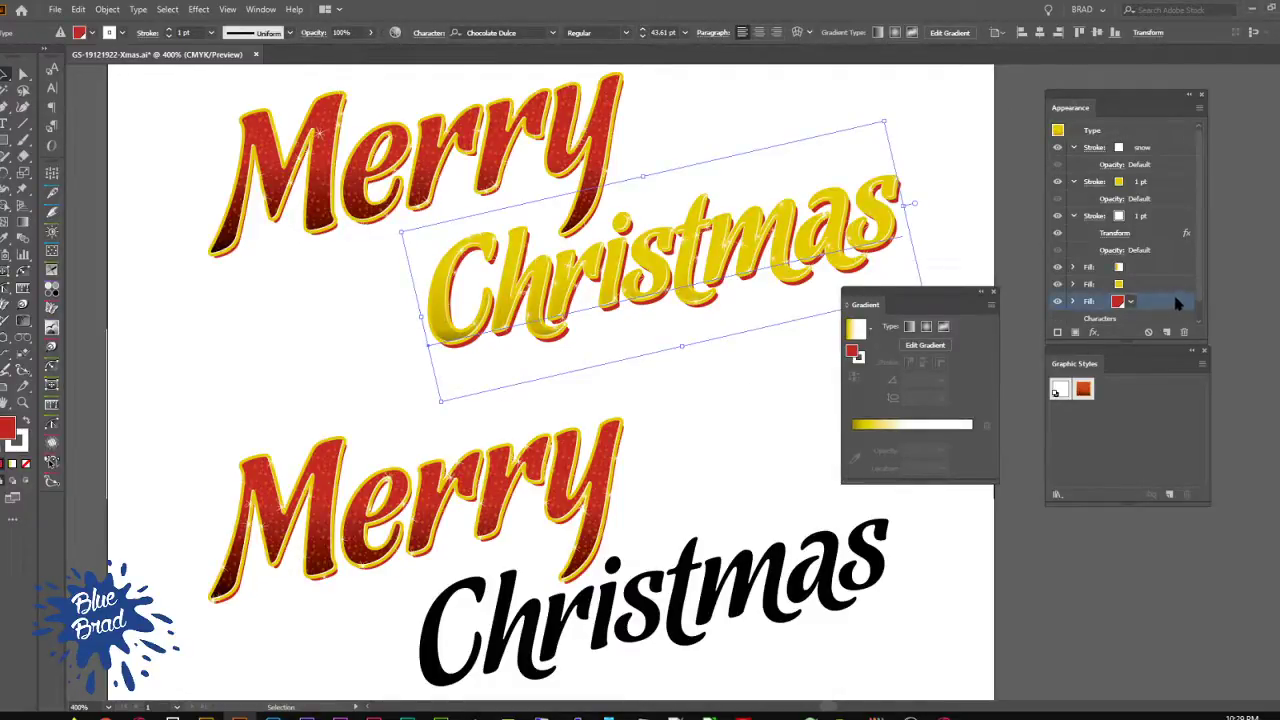
{"action": "left_click", "coordinate": [1073, 301]}
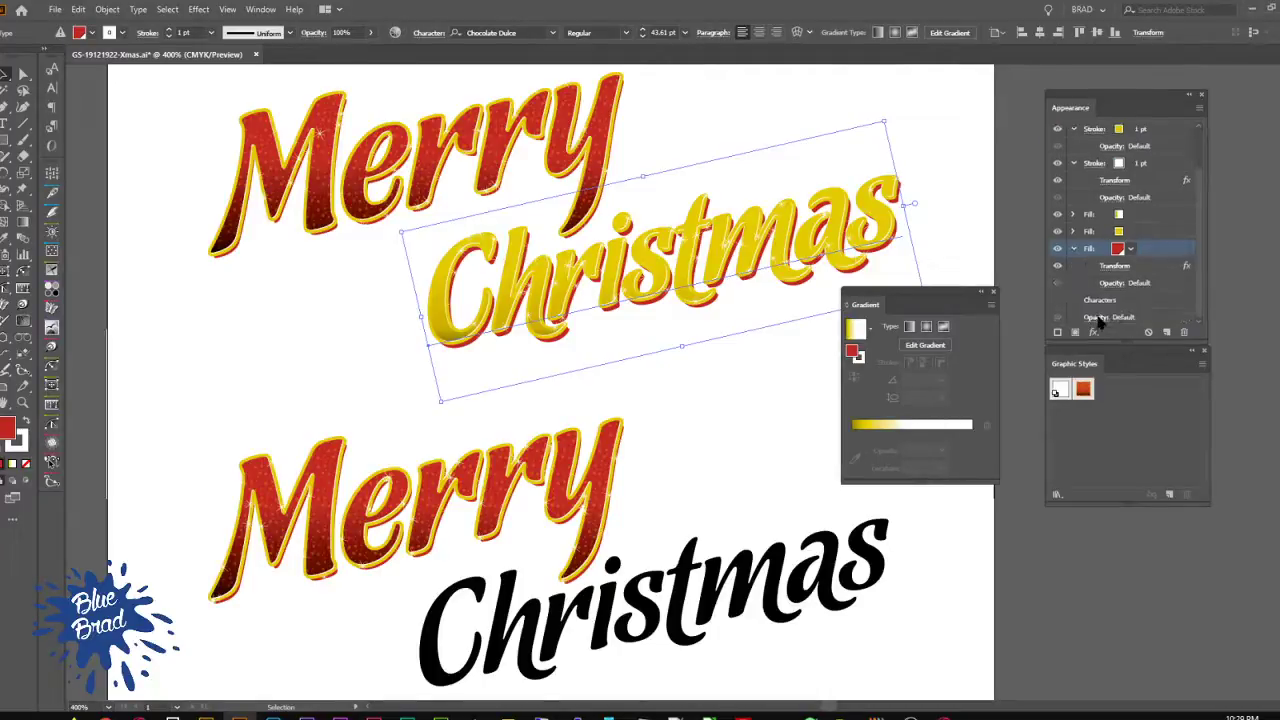
{"action": "left_click", "coordinate": [1093, 332]}
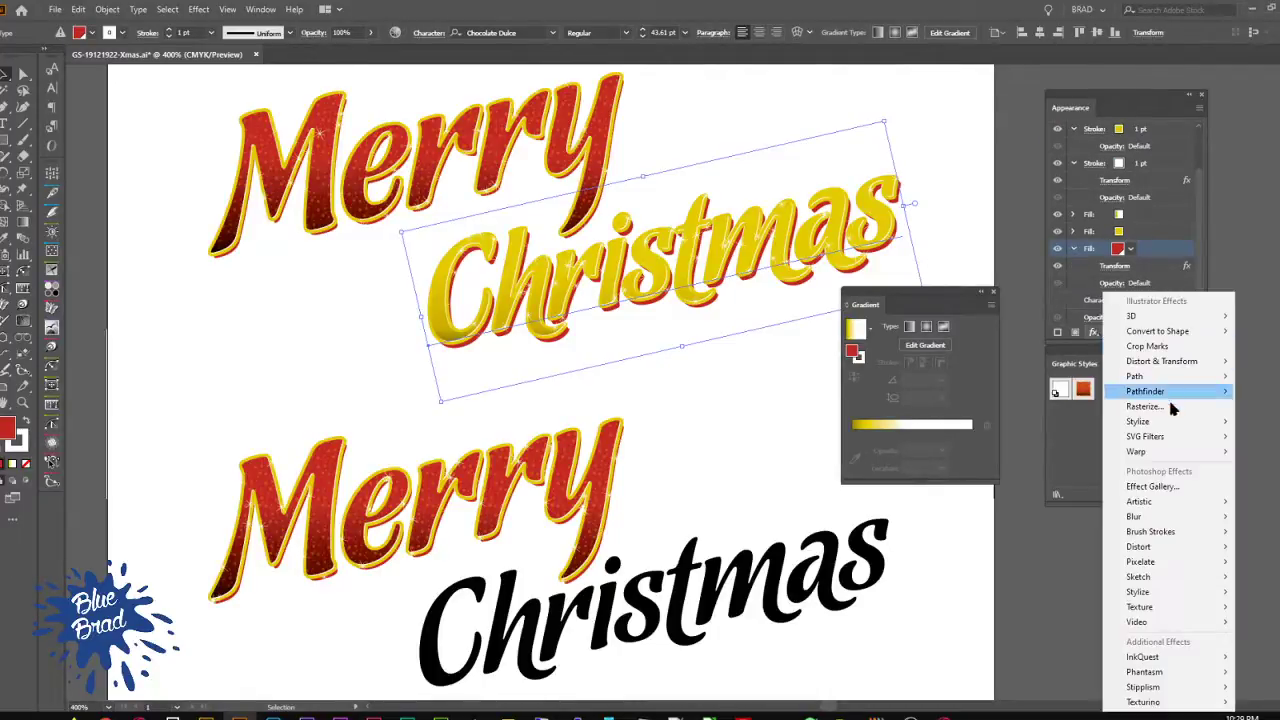
{"action": "mouse_move", "coordinate": [1172, 378]}
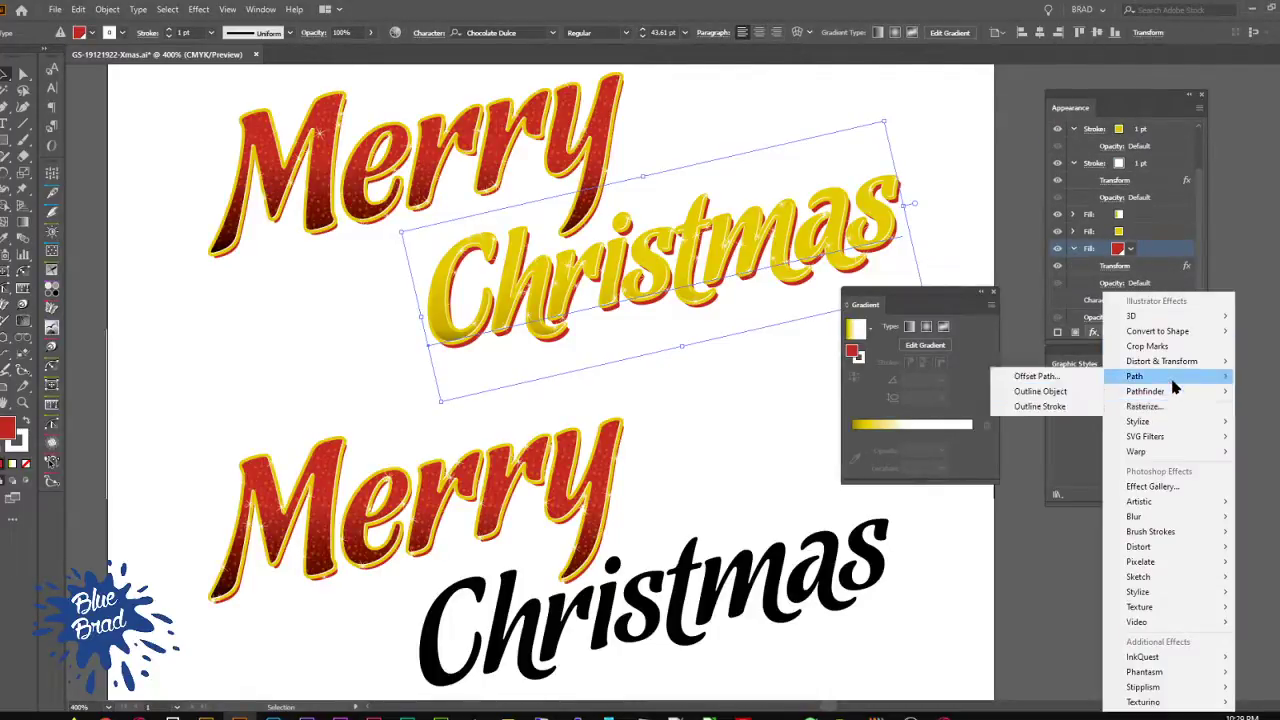
{"action": "left_click", "coordinate": [1068, 377]}
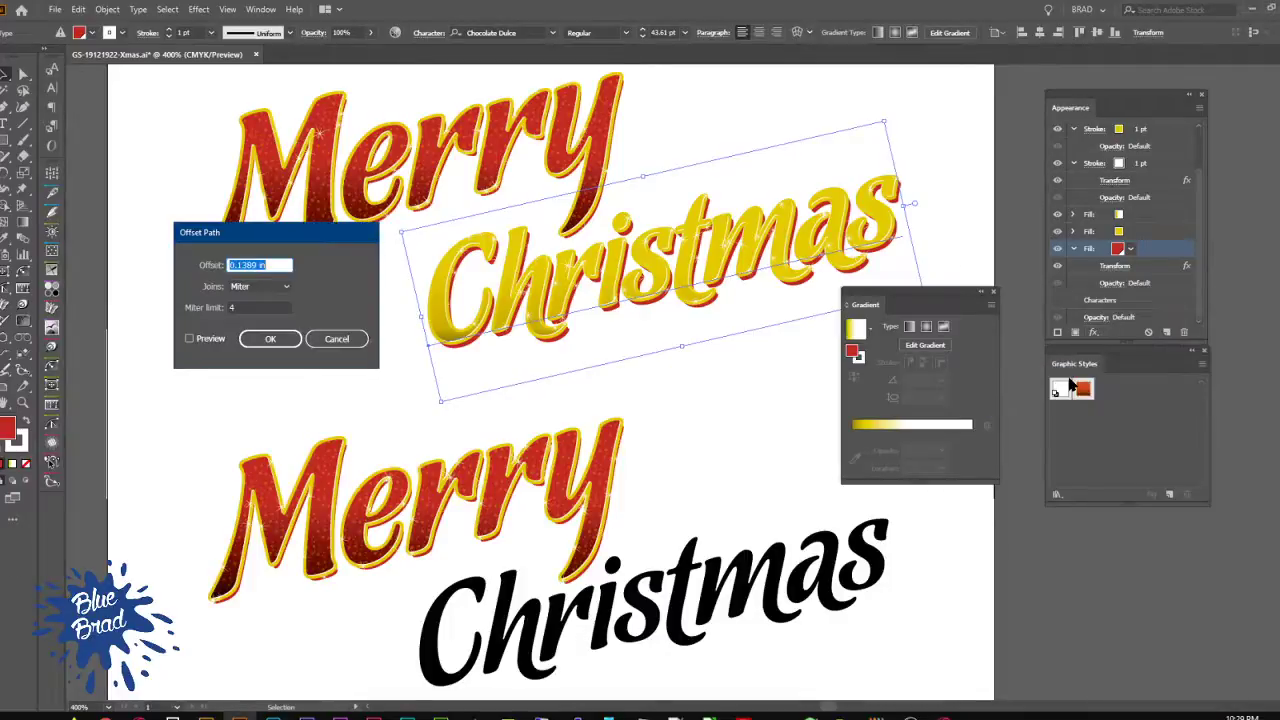
{"action": "left_click", "coordinate": [198, 340]}
{"action": "left_click", "coordinate": [258, 286]}
{"action": "left_click", "coordinate": [262, 299]}
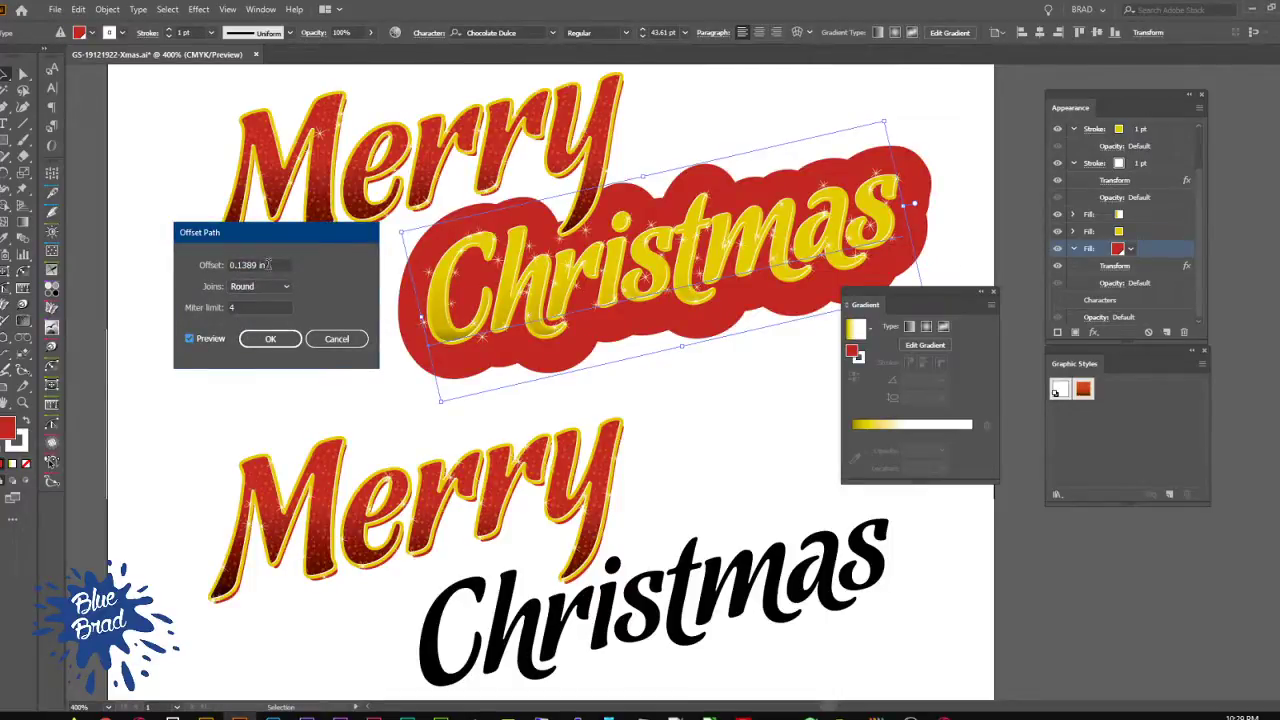
Step: Try offsets of 0.01, 0.081 and 0.0381 in for the red fill of the "Christmas" text
{"action": "left_click_drag", "start_coordinate": [237, 265], "coordinate": [277, 264]}
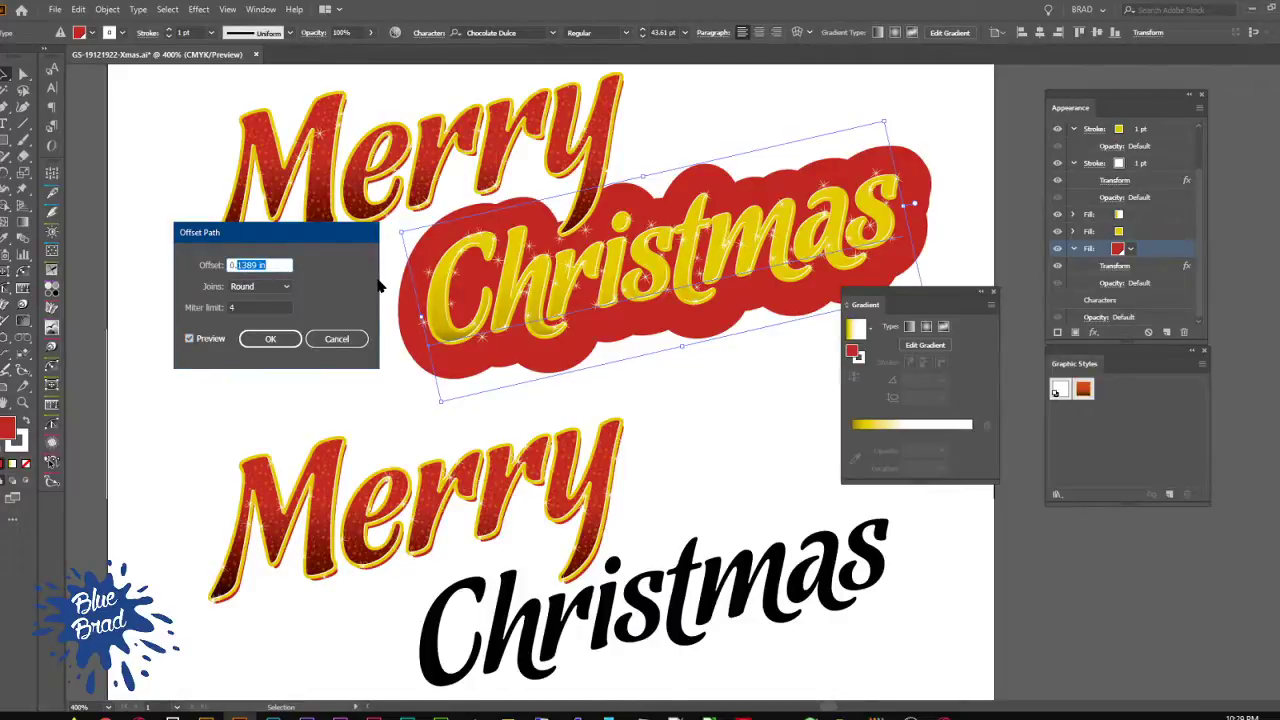
{"action": "type", "text": "0.01"}
{"action": "key", "text": "Left"}
{"action": "key", "text": "BackSpace"}
{"action": "left_click", "coordinate": [240, 306]}
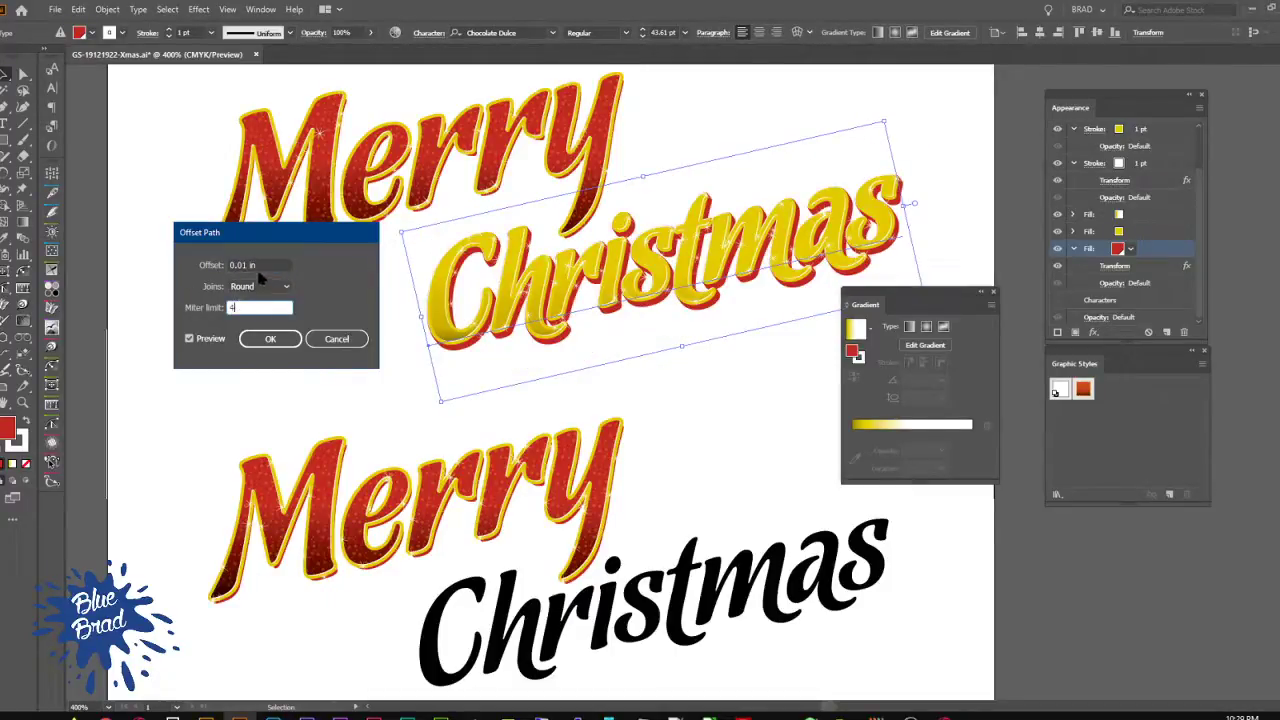
{"action": "left_click", "coordinate": [246, 265]}
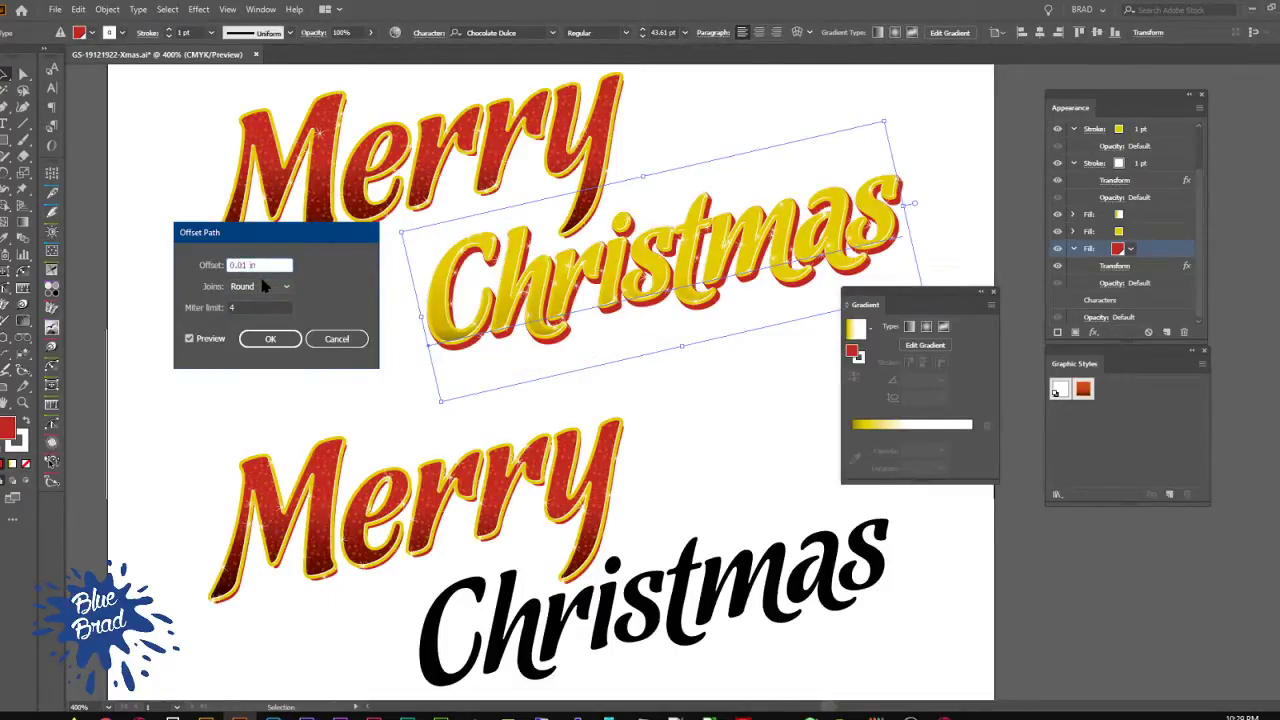
{"action": "type", "text": "8"}
{"action": "key", "text": "Tab"}
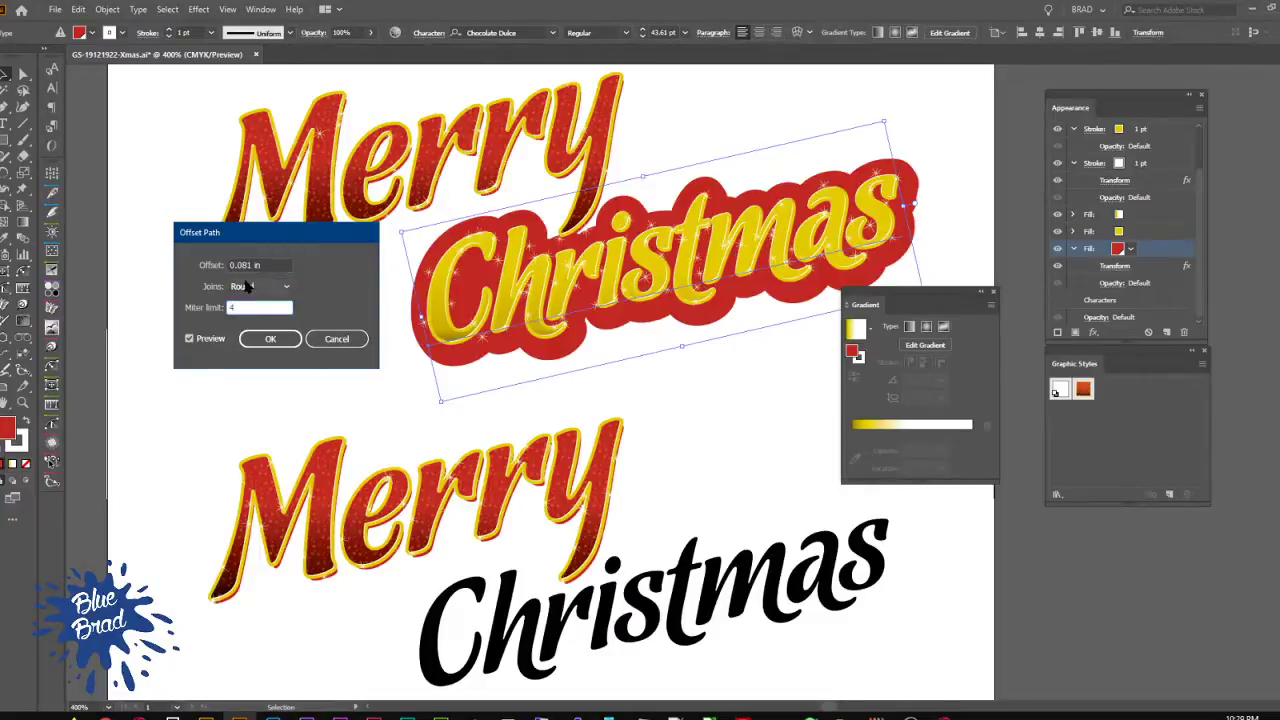
{"action": "key", "text": "shift+Tab"}
{"action": "left_click", "coordinate": [241, 265]}
{"action": "type", "text": "3"}
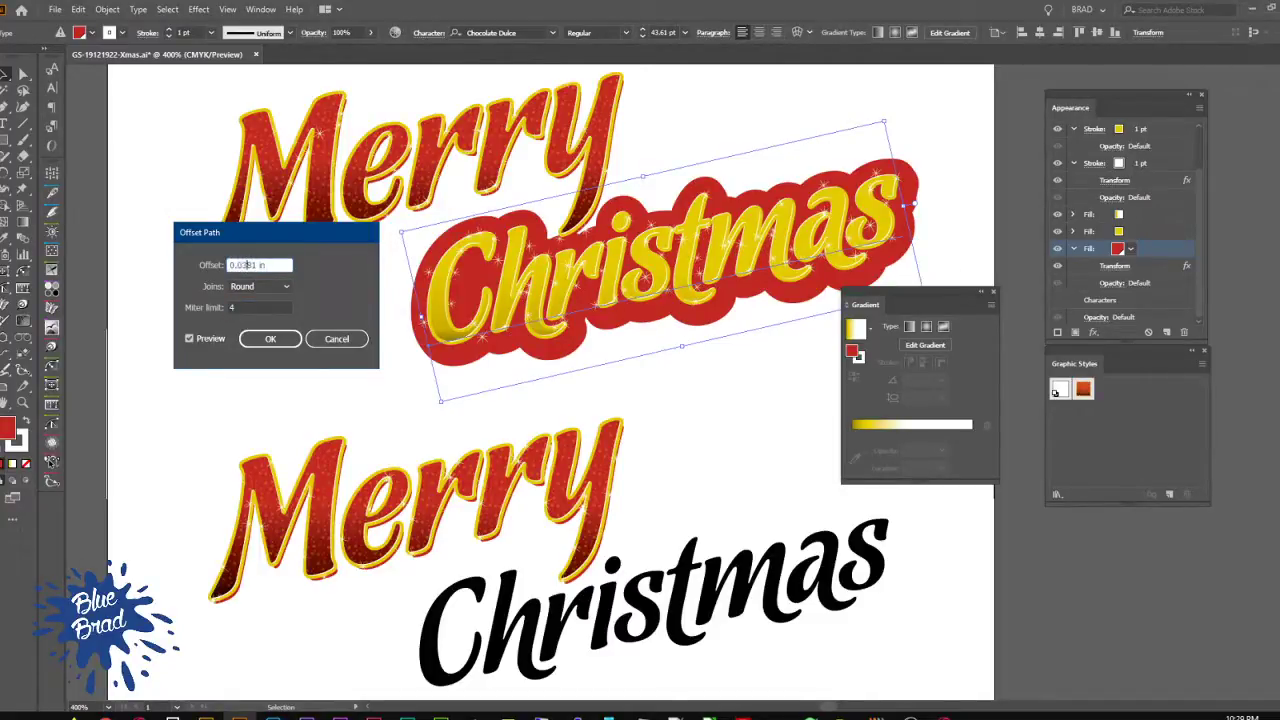
{"action": "left_click", "coordinate": [272, 306]}
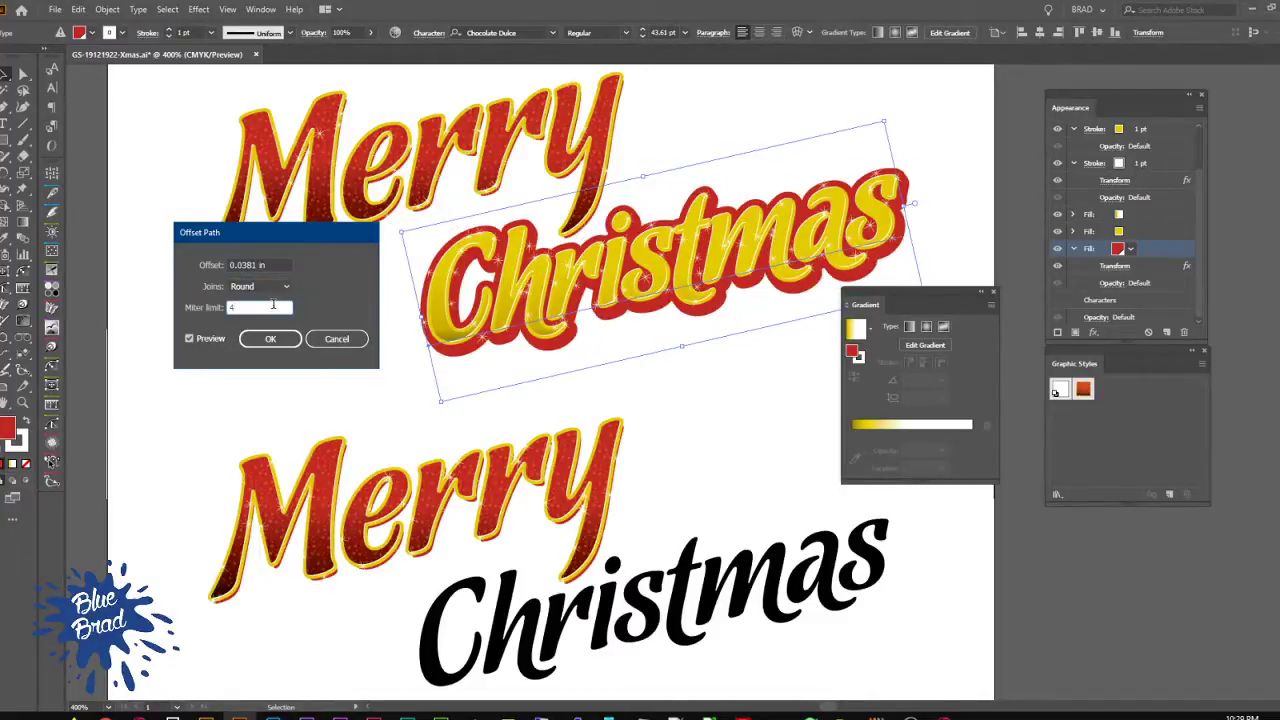
Step: Set the red fill's path offset to 0.02 in and apply the effect
{"action": "key", "text": "shift+Tab"}
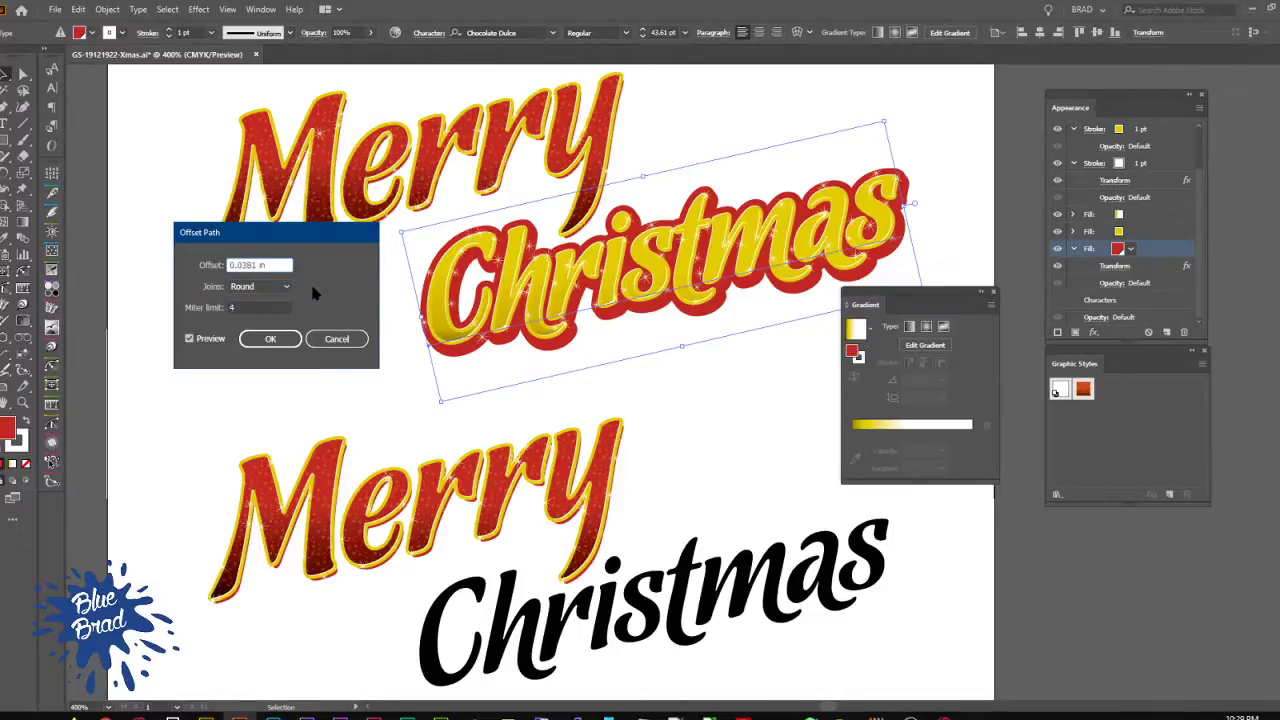
{"action": "type", "text": "2"}
{"action": "key", "text": "Delete"}
{"action": "key", "text": "Delete"}
{"action": "key", "text": "Delete"}
{"action": "left_click", "coordinate": [253, 307]}
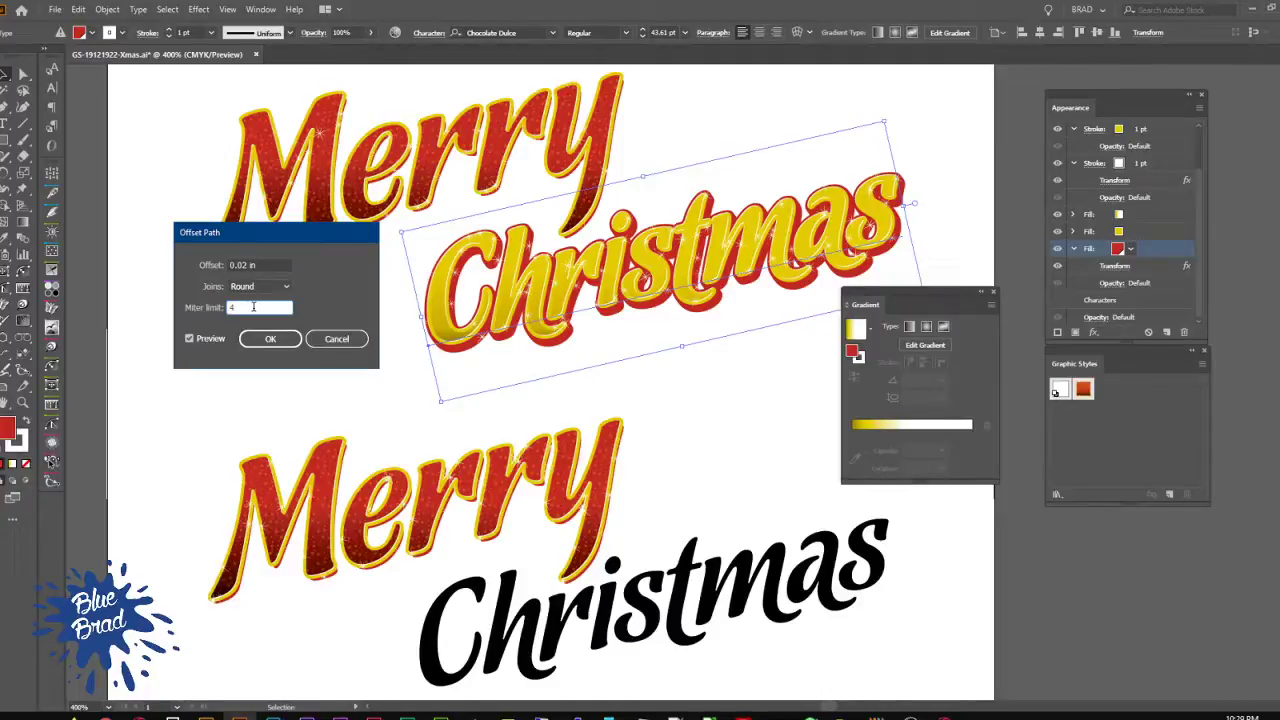
{"action": "left_click", "coordinate": [268, 340]}
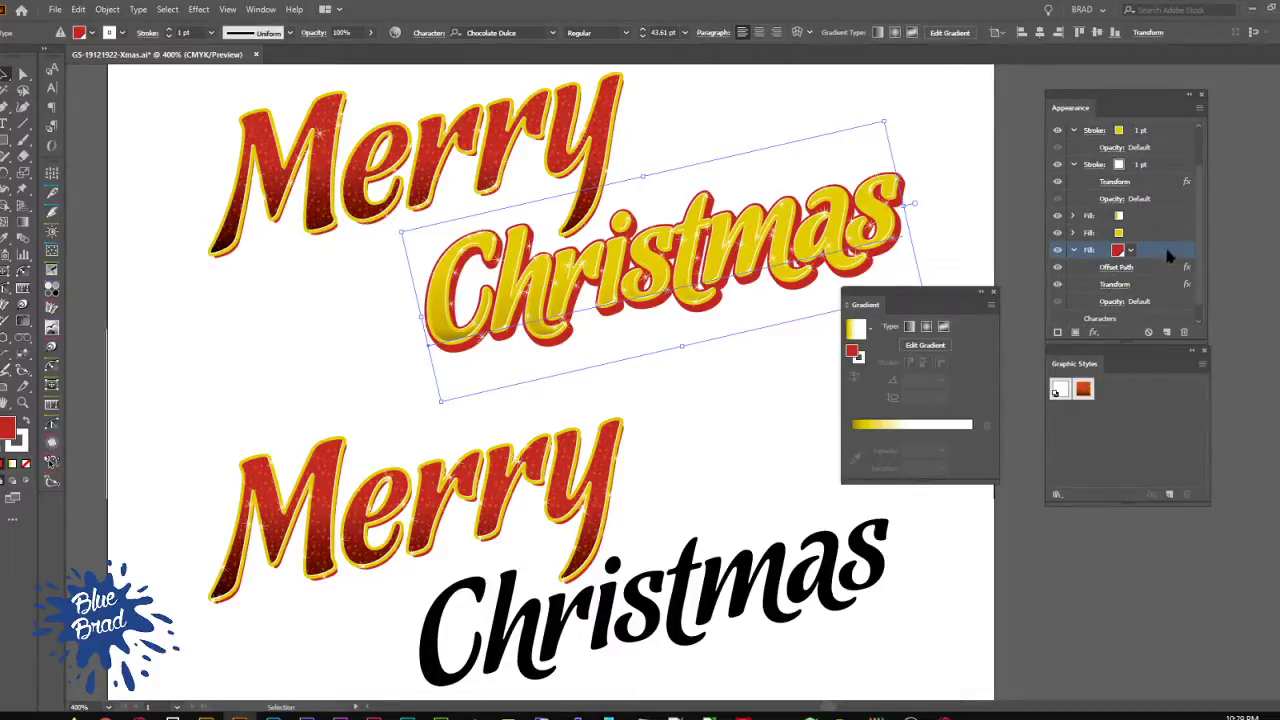
Step: Duplicate the gradient fill of the upper "Christmas" text and remove the darker 0% stop from the upper copy's gradient
{"action": "left_click", "coordinate": [1165, 213]}
{"action": "scroll", "coordinate": [1166, 300], "scroll_direction": "down", "scroll_amount": 1}
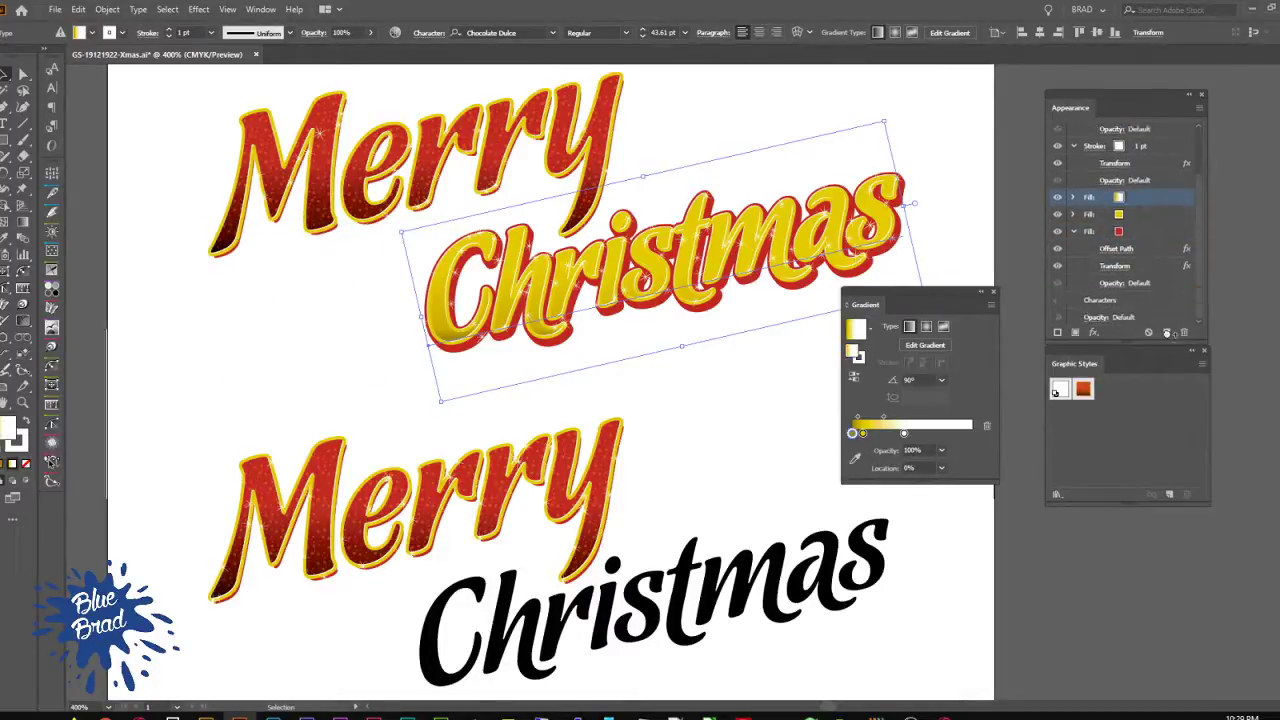
{"action": "left_click", "coordinate": [1166, 332]}
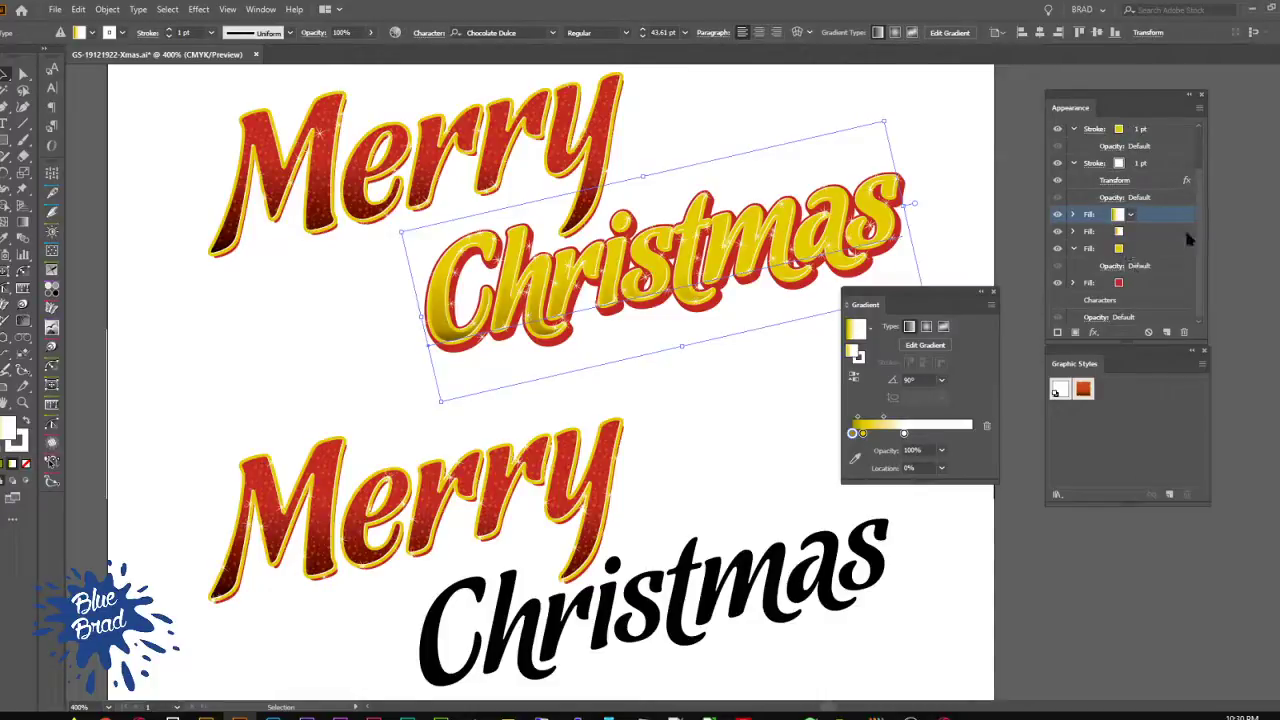
{"action": "left_click", "coordinate": [1073, 214]}
{"action": "left_click", "coordinate": [1117, 214]}
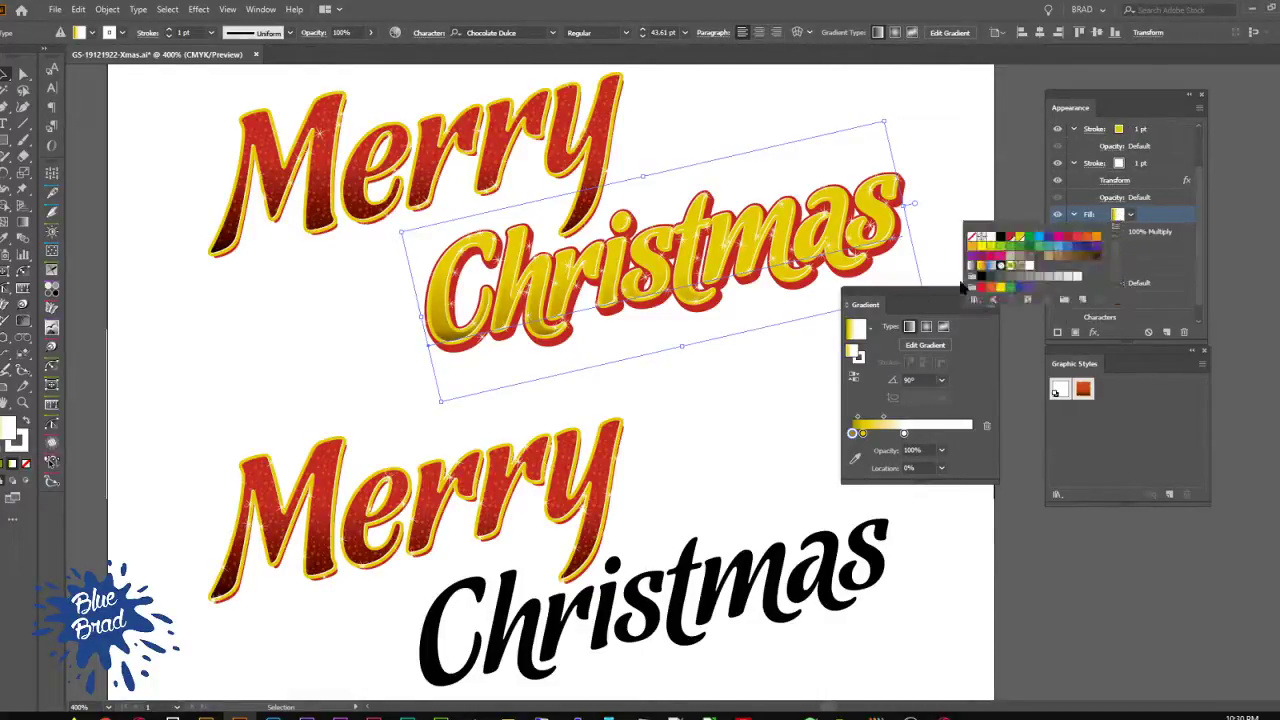
{"action": "left_click", "coordinate": [853, 435]}
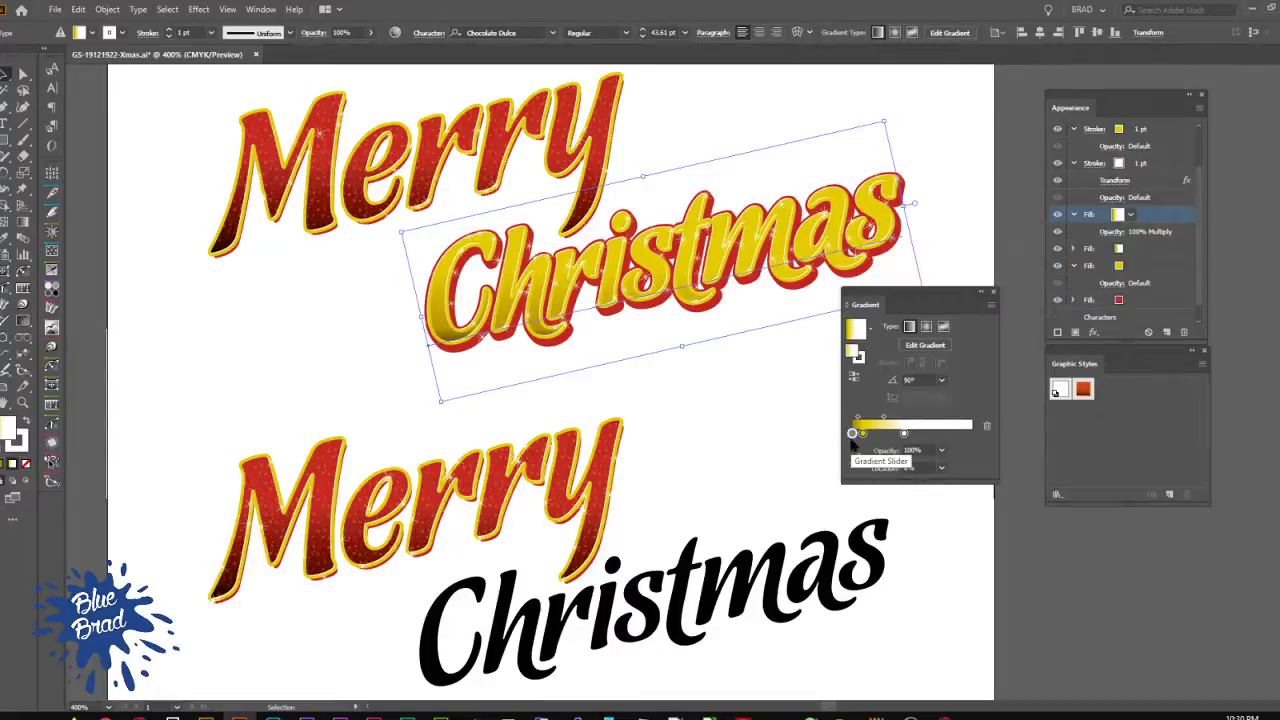
{"action": "left_click_drag", "start_coordinate": [852, 434], "coordinate": [857, 479]}
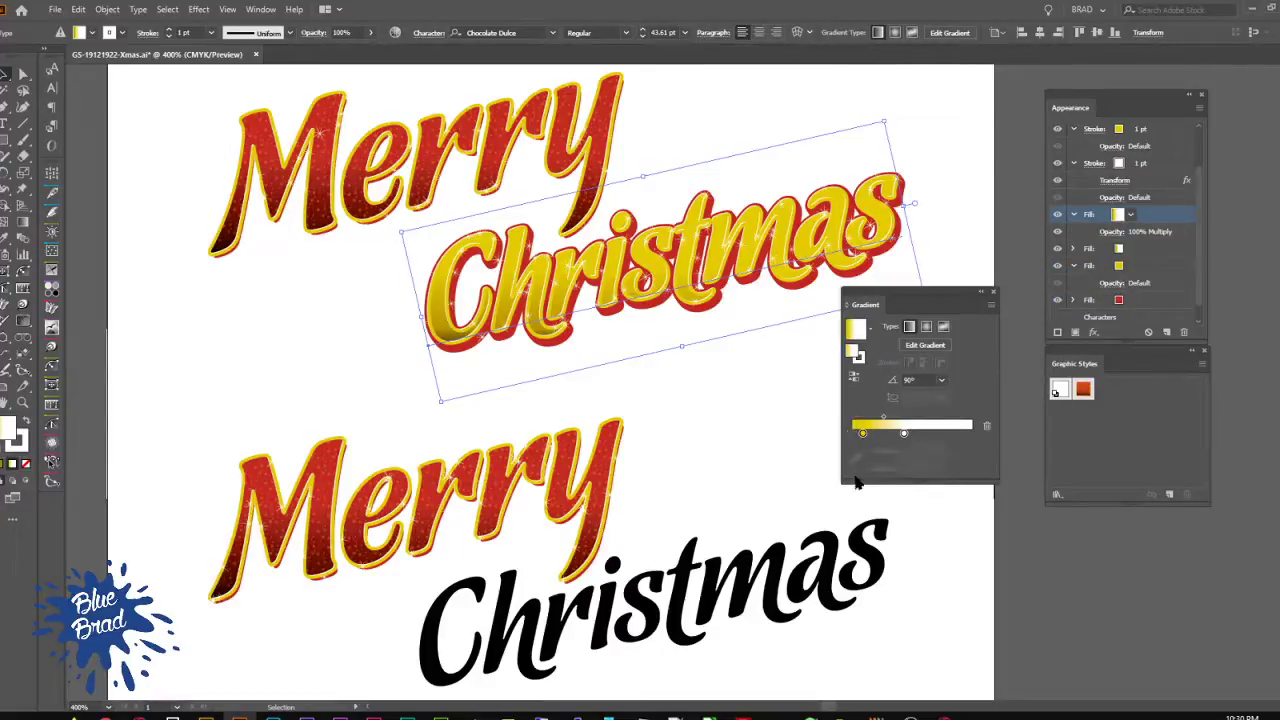
Step: Try the Screen blending mode on the upper gradient fill of the upper "Christmas" text
{"action": "left_click", "coordinate": [1112, 233]}
{"action": "left_click", "coordinate": [1025, 260]}
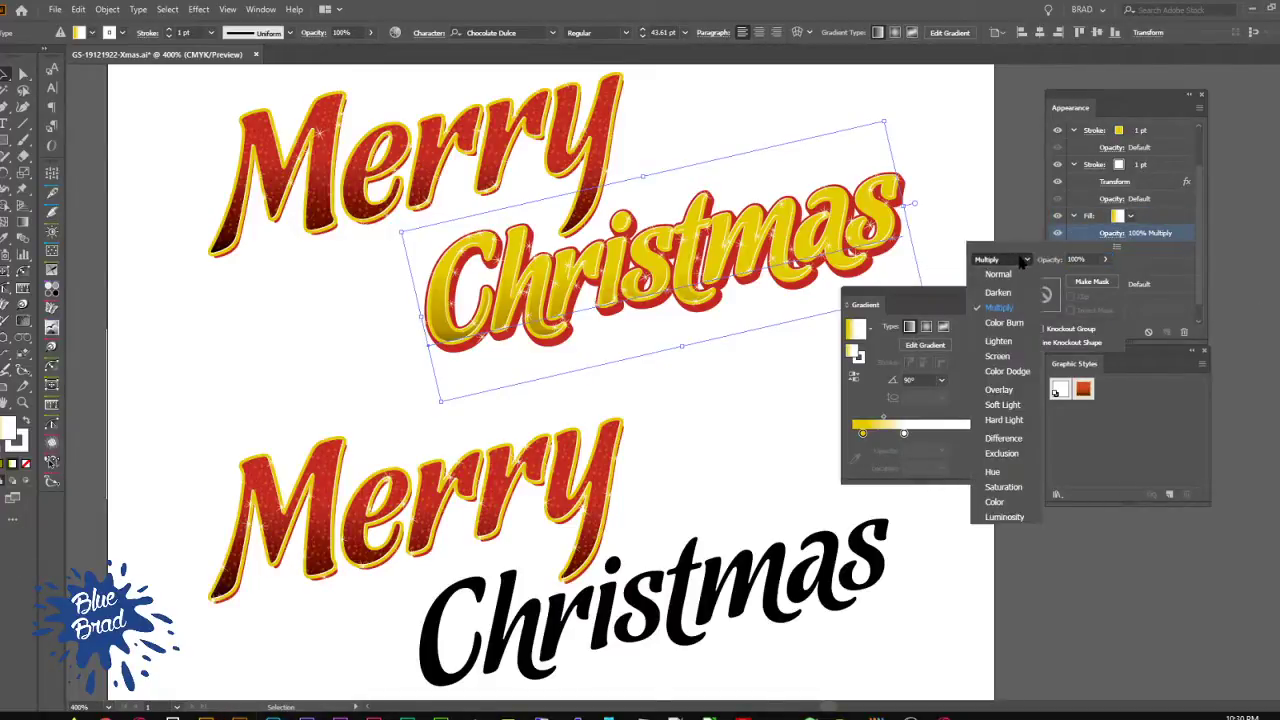
{"action": "left_click", "coordinate": [1015, 357]}
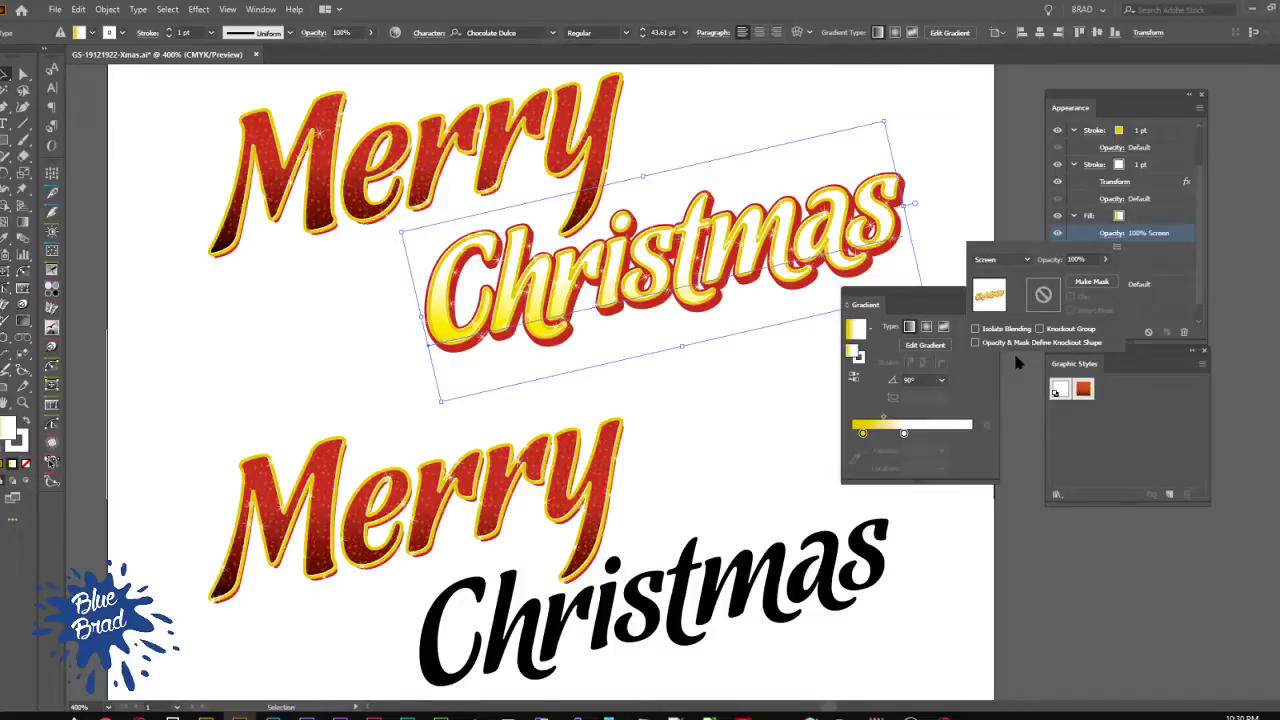
{"action": "left_click", "coordinate": [1165, 238]}
Step: Try black as the colour of the golden stop in the upper gradient fill
{"action": "left_click", "coordinate": [1160, 216]}
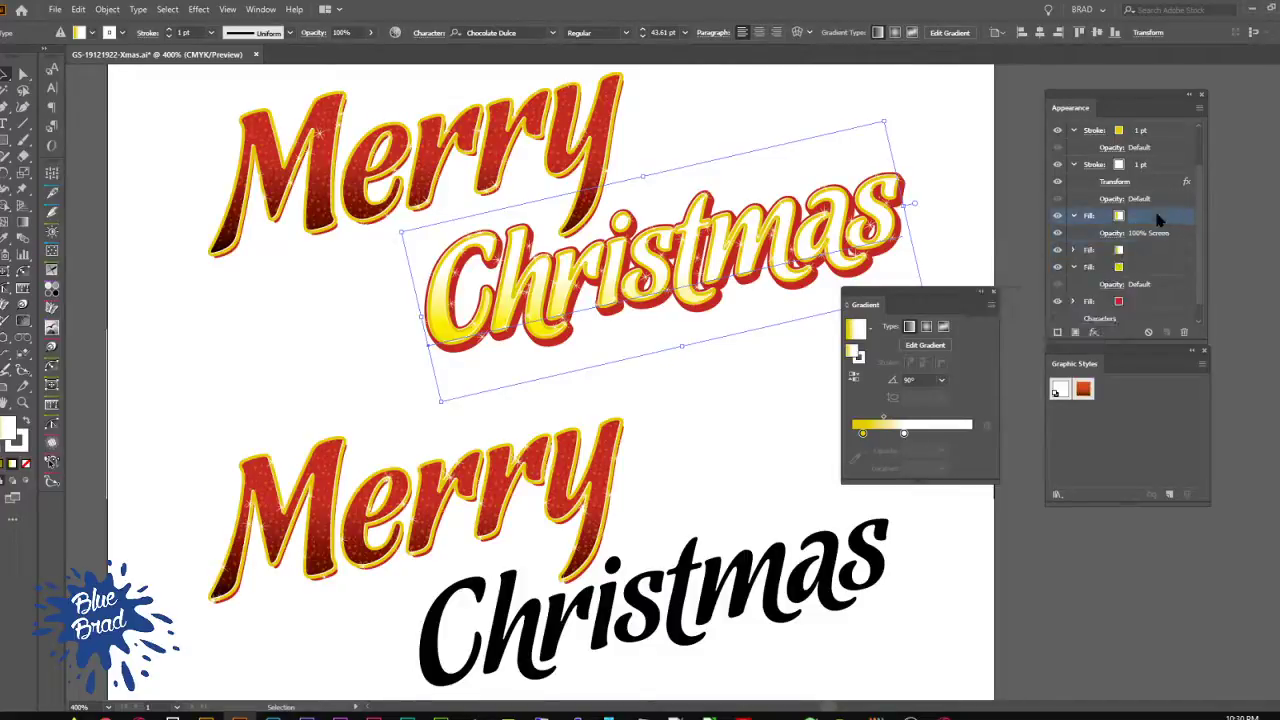
{"action": "left_click", "coordinate": [862, 436]}
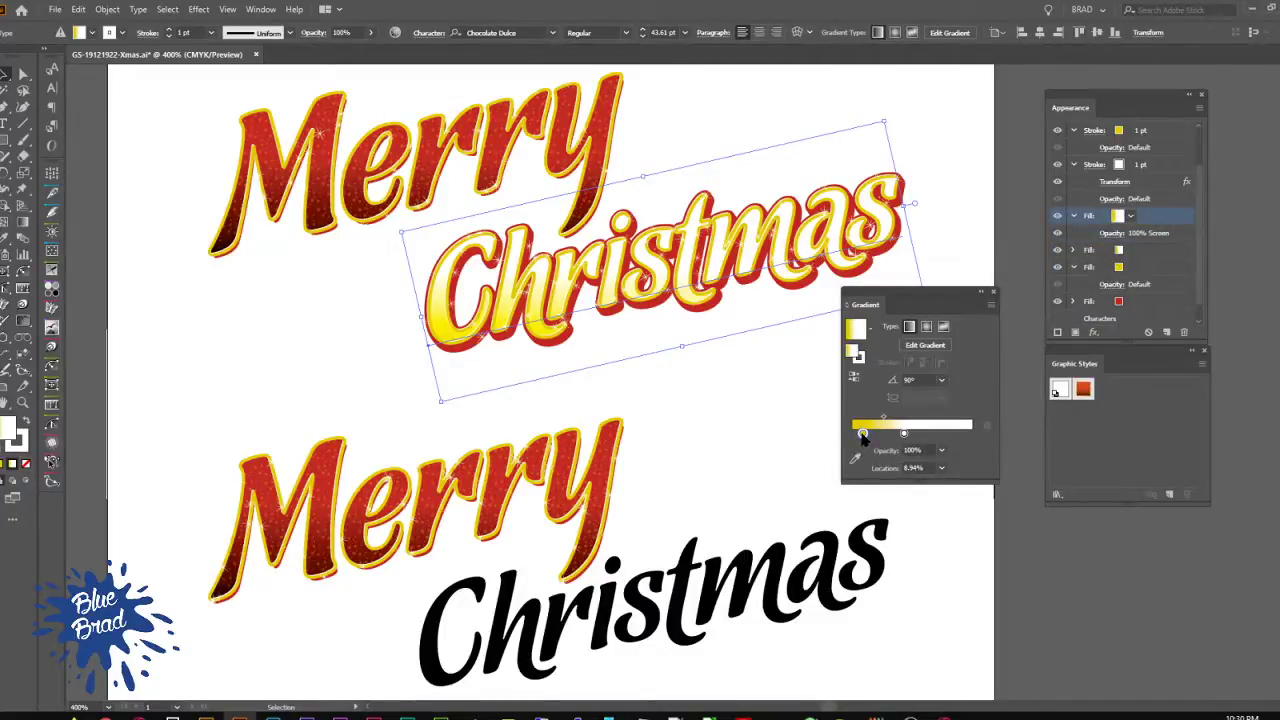
{"action": "double_click", "coordinate": [862, 436]}
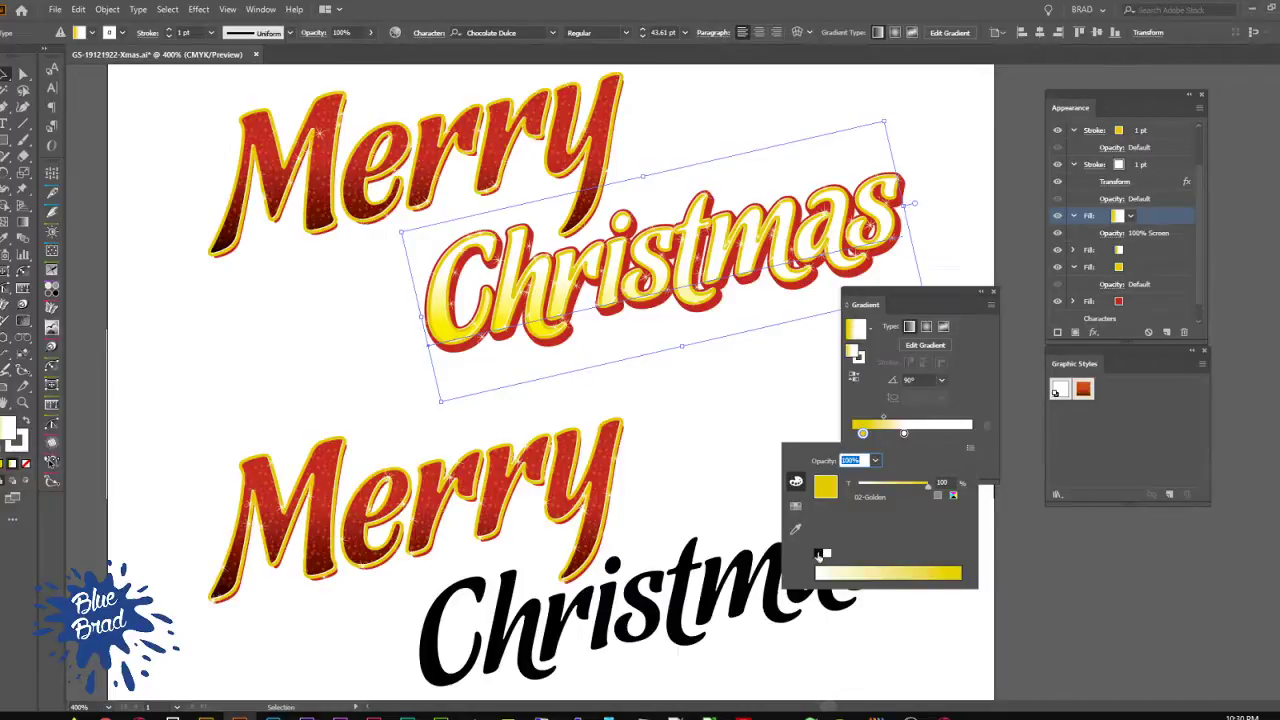
{"action": "left_click", "coordinate": [818, 553]}
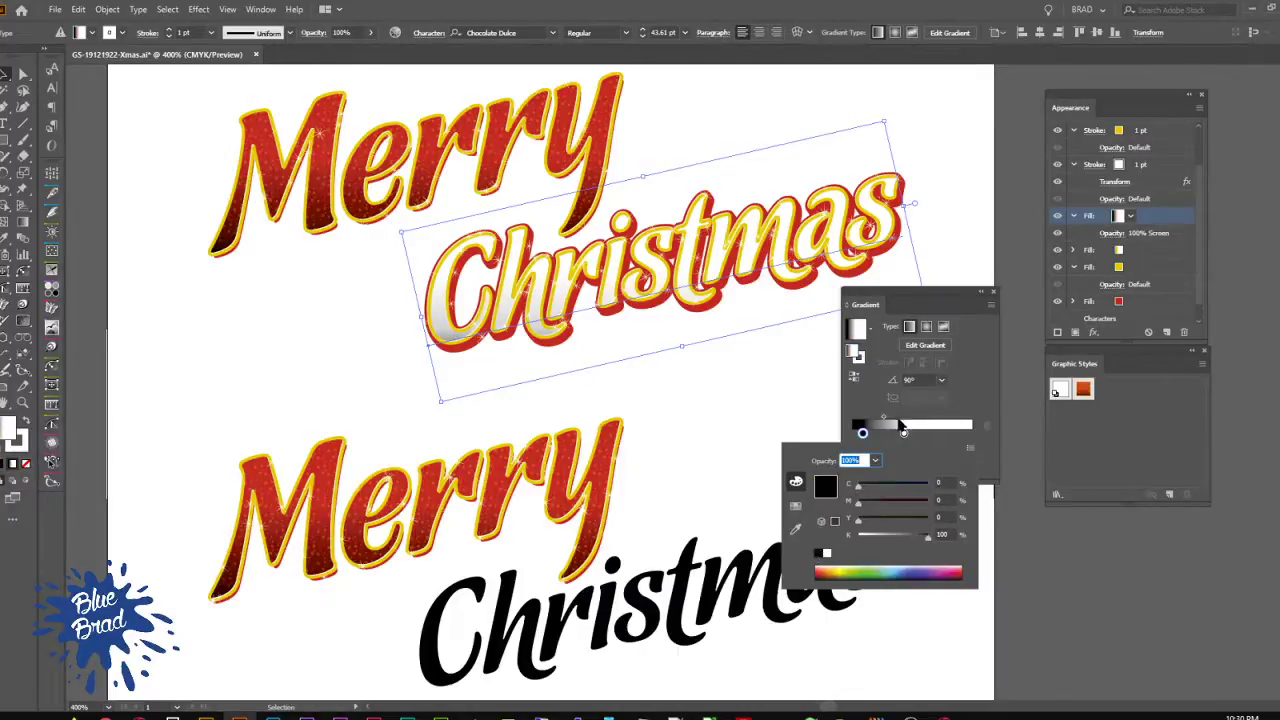
{"action": "left_click", "coordinate": [1106, 238]}
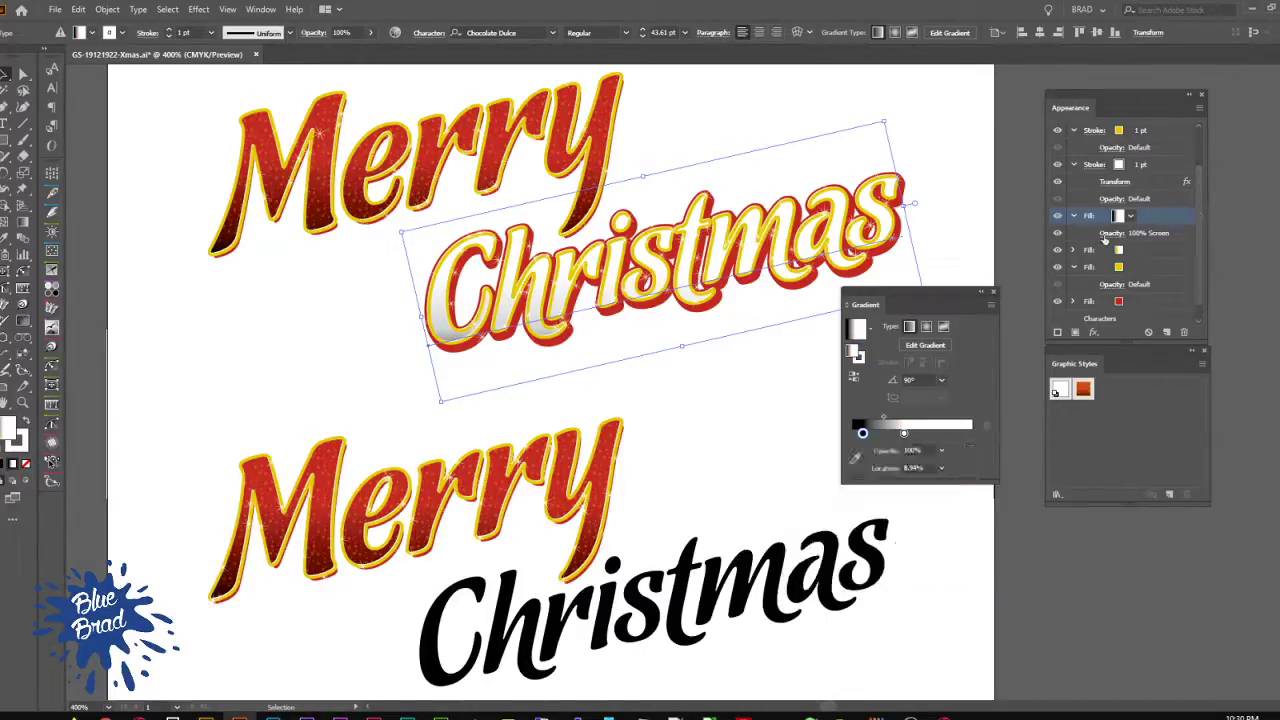
{"action": "double_click", "coordinate": [862, 432]}
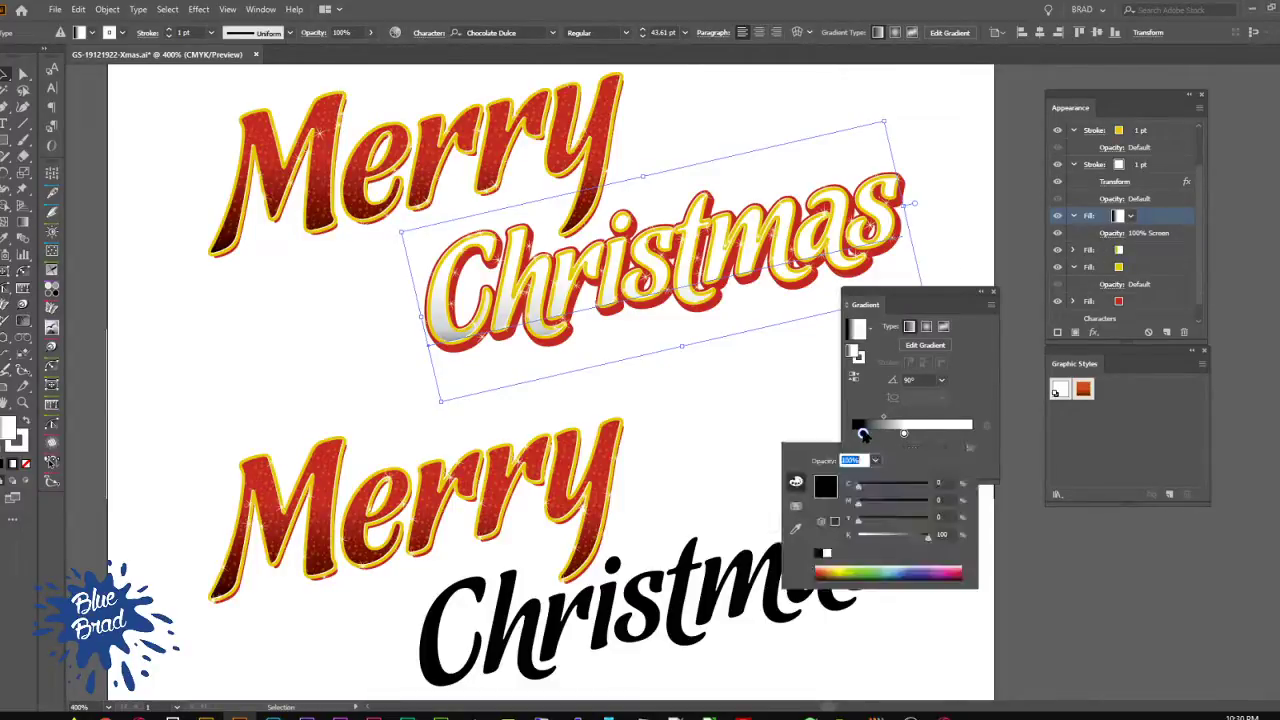
{"action": "left_click", "coordinate": [864, 434]}
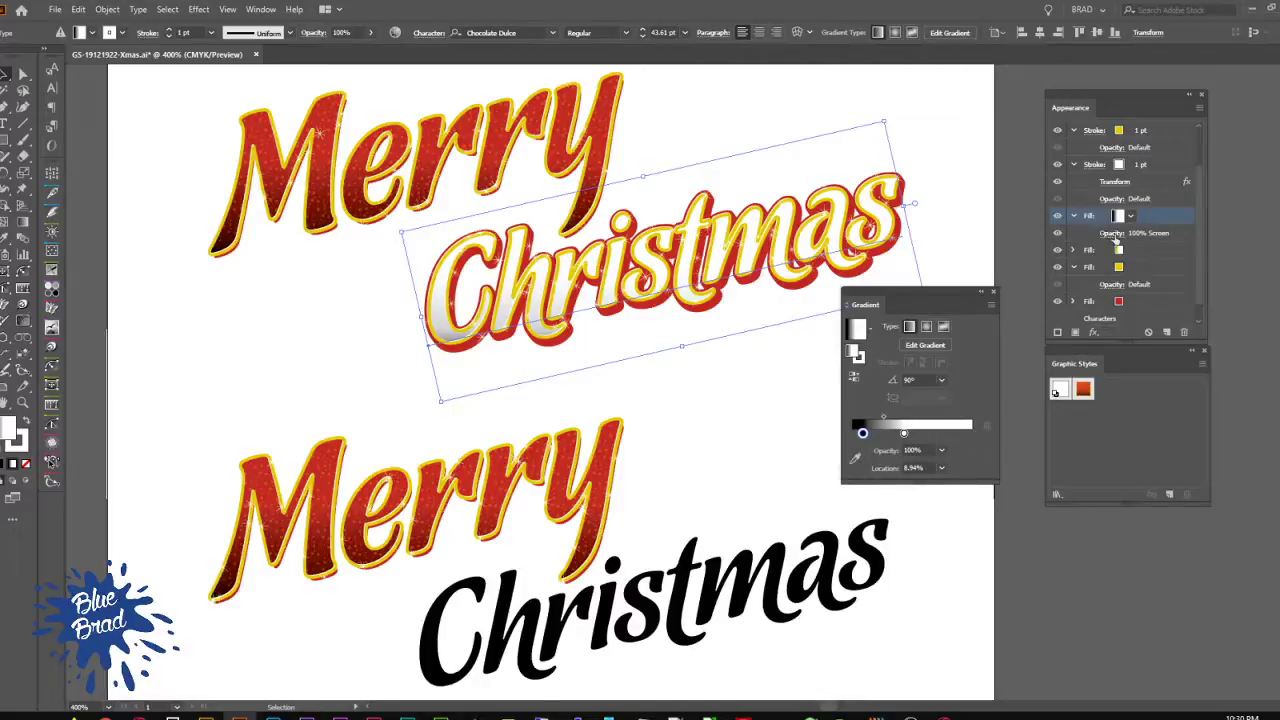
Step: Cycle the upper gradient fill through Hard Light, Soft Light, Difference, Exclusion, Hue and Saturation blending modes, ending on Color
{"action": "left_click", "coordinate": [1112, 233]}
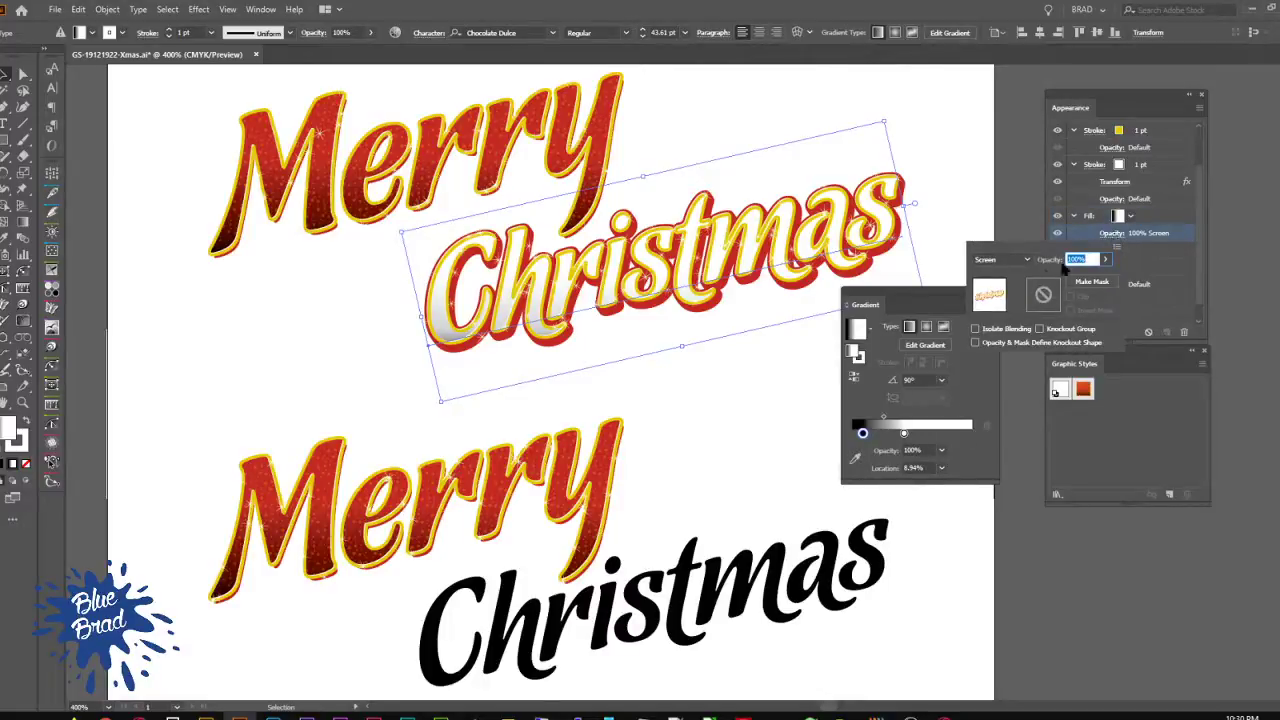
{"action": "left_click", "coordinate": [1016, 264]}
{"action": "left_click", "coordinate": [1016, 265]}
{"action": "scroll", "coordinate": [1014, 263], "scroll_direction": "down", "scroll_amount": 1}
{"action": "scroll", "coordinate": [1014, 262], "scroll_direction": "up", "scroll_amount": 1}
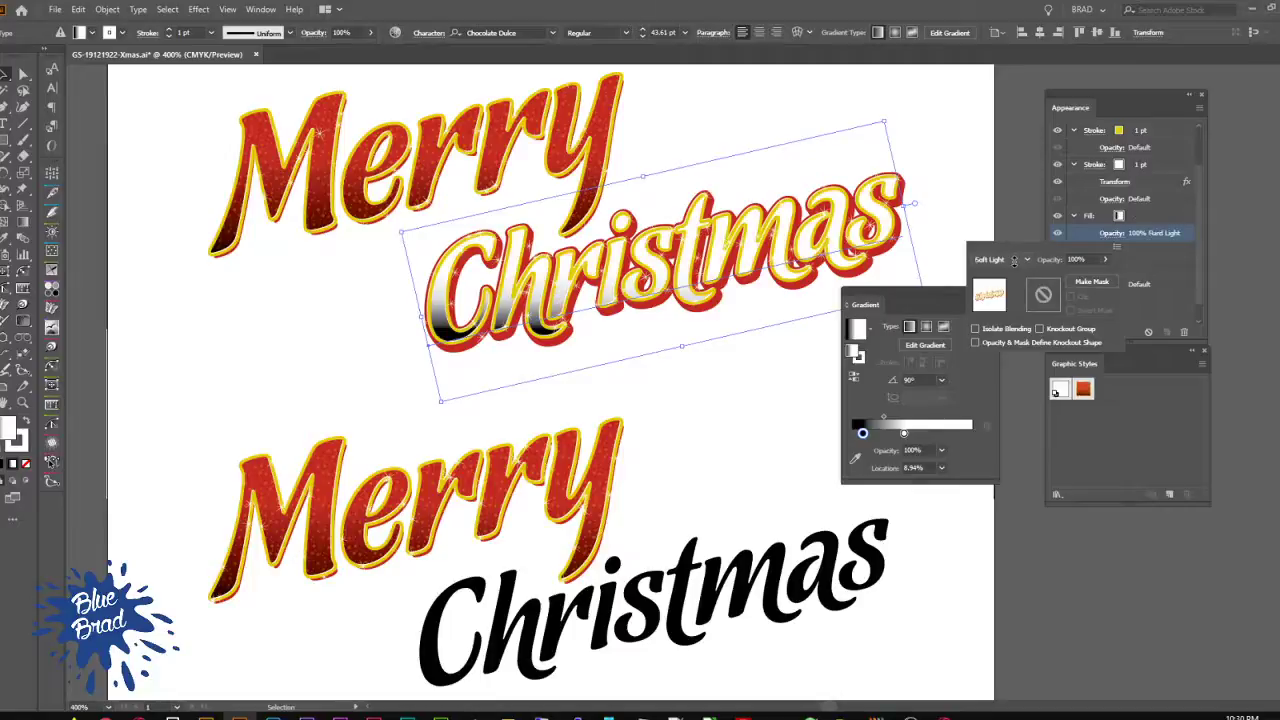
{"action": "scroll", "coordinate": [1014, 263], "scroll_direction": "down", "scroll_amount": 2}
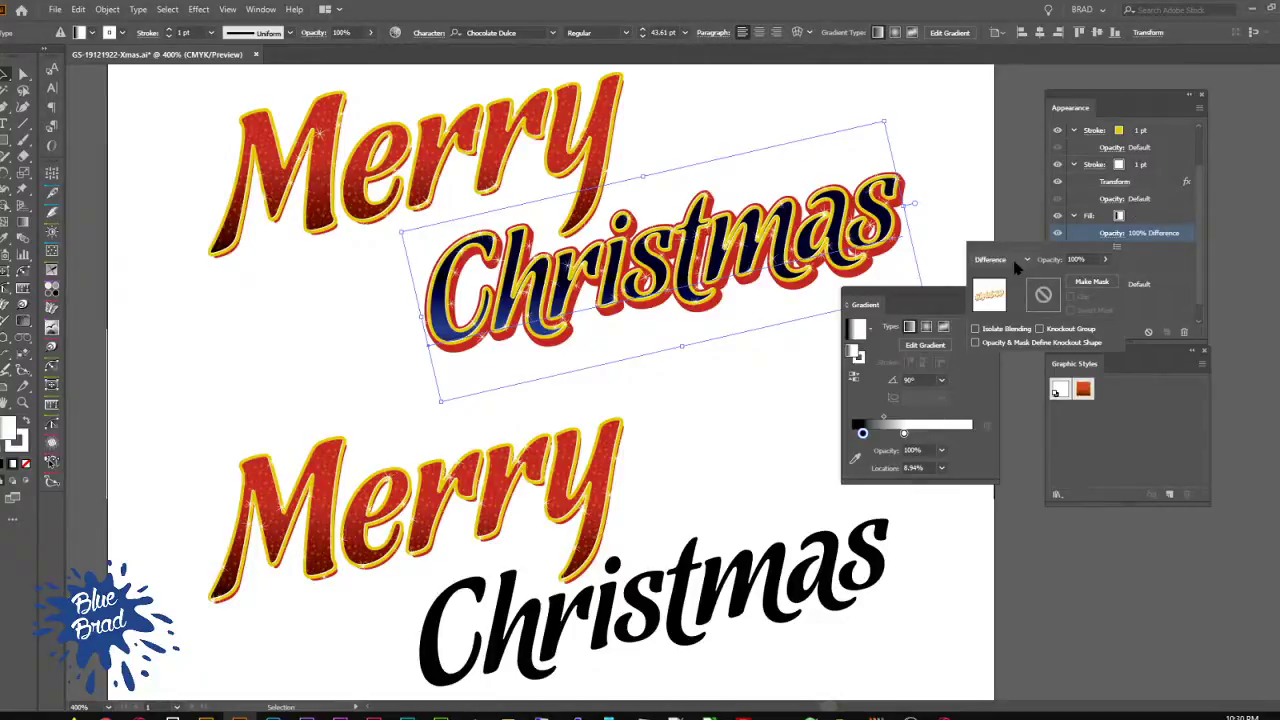
{"action": "scroll", "coordinate": [1016, 266], "scroll_direction": "down", "scroll_amount": 1}
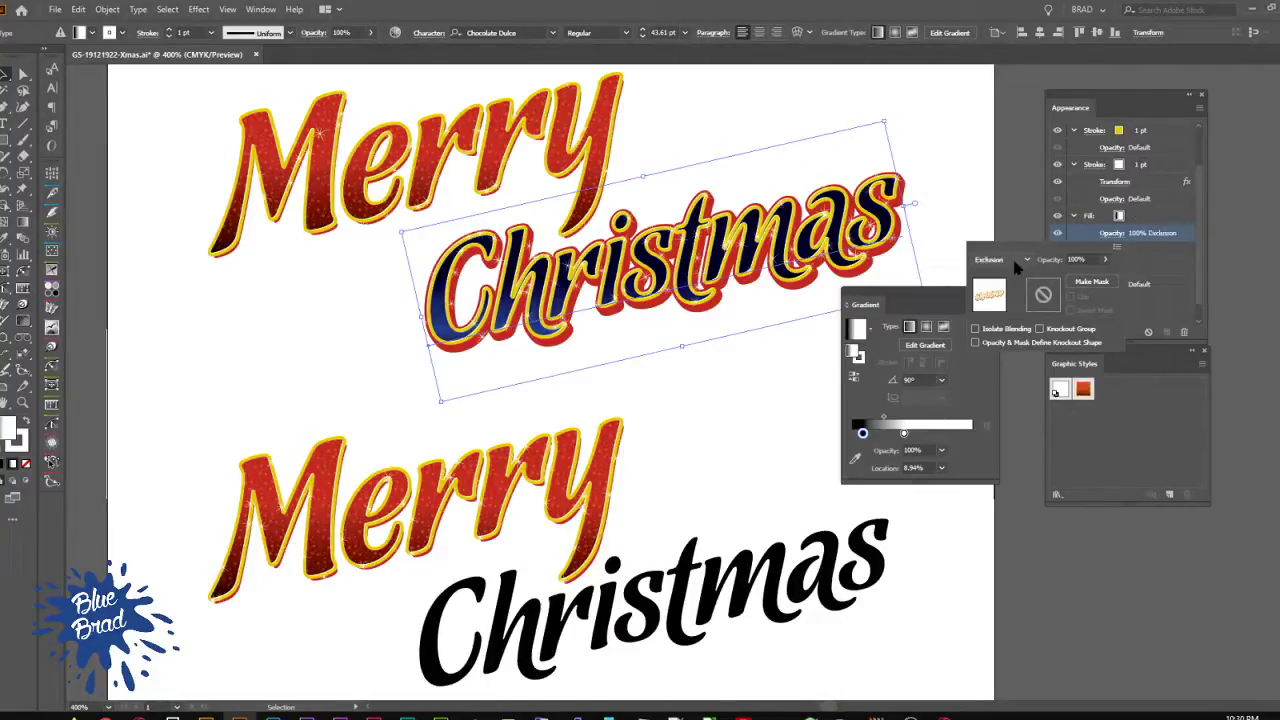
{"action": "scroll", "coordinate": [1016, 266], "scroll_direction": "down", "scroll_amount": 2}
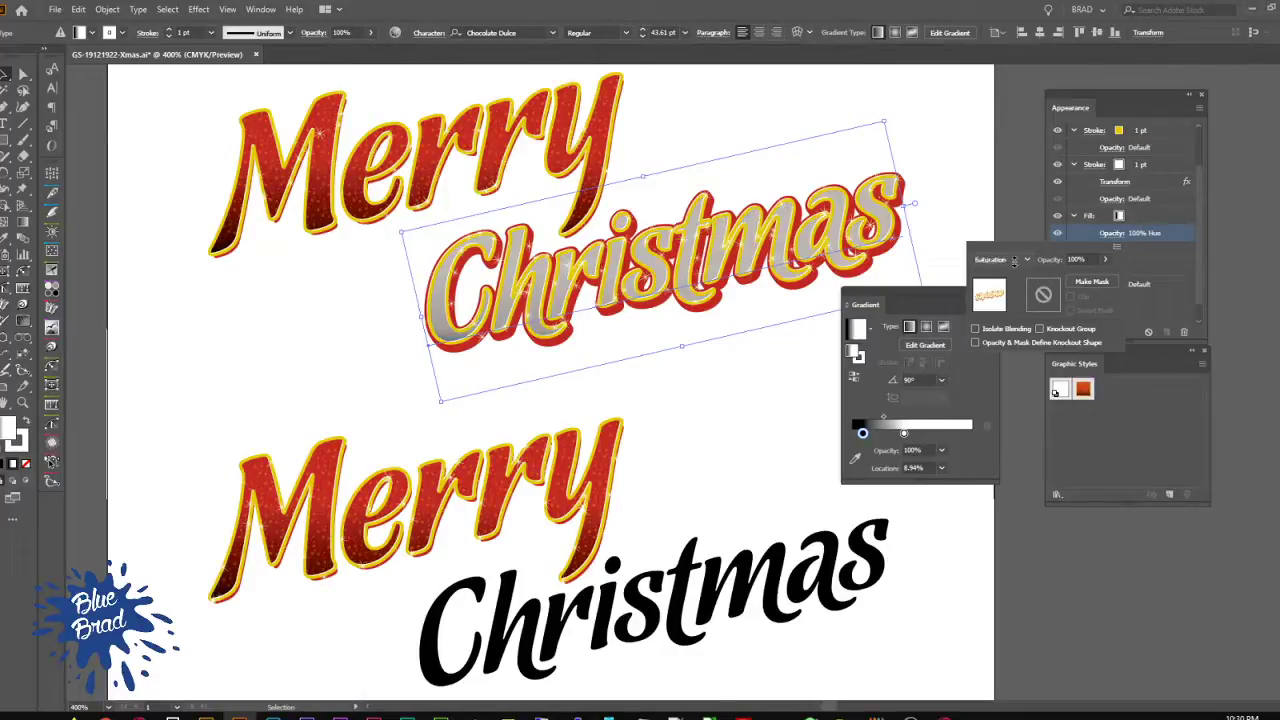
{"action": "scroll", "coordinate": [1015, 263], "scroll_direction": "down", "scroll_amount": 1}
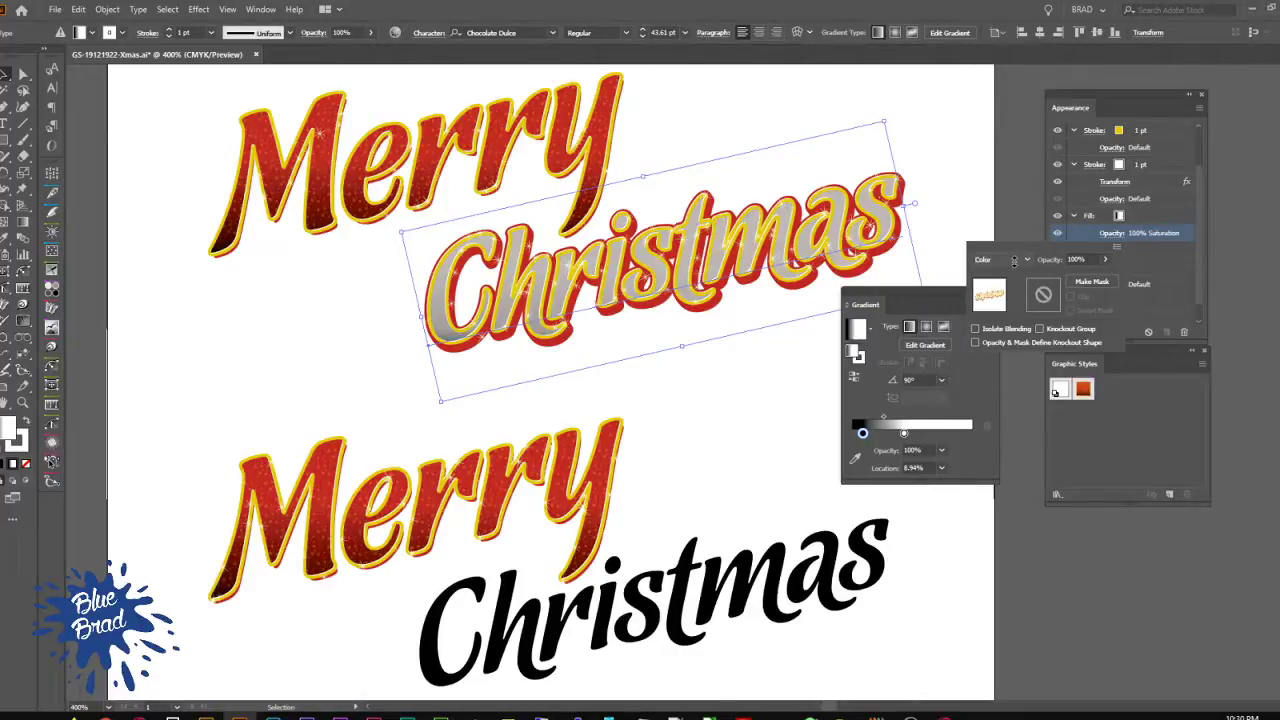
{"action": "left_click", "coordinate": [1180, 232]}
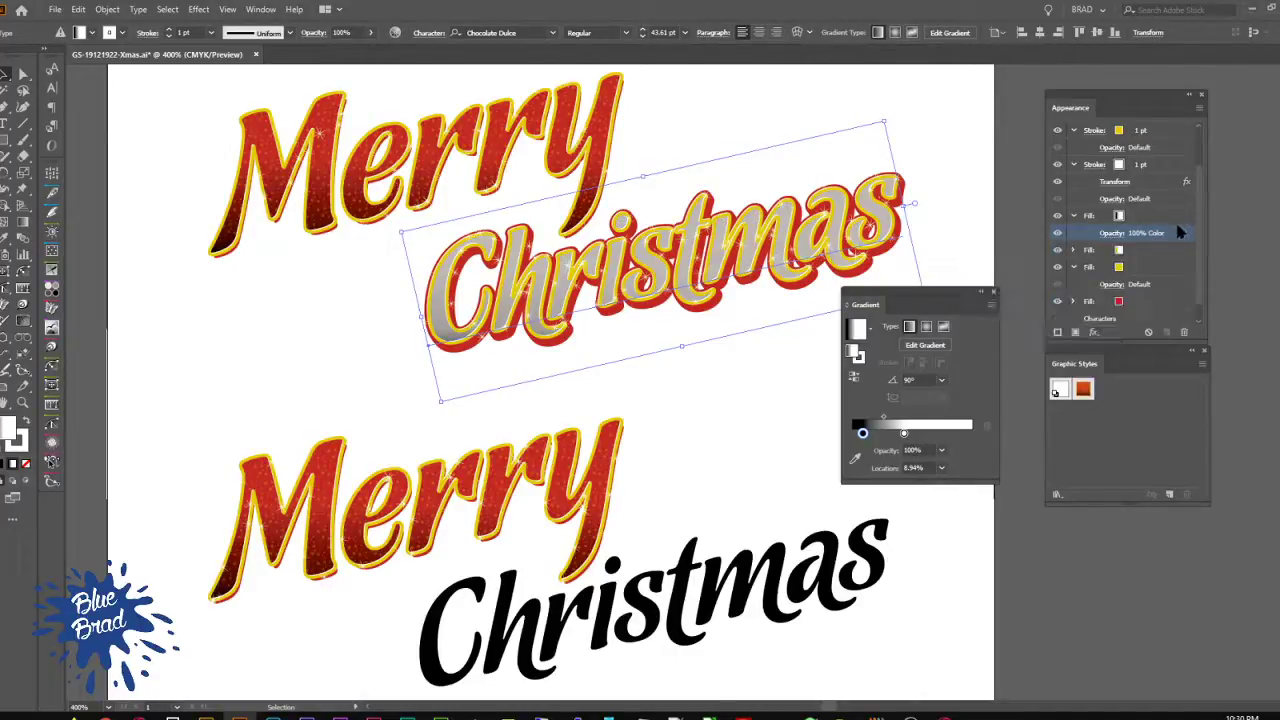
Step: Move the black stop of the upper gradient fill to the gradient's start and recolour it white
{"action": "left_click", "coordinate": [1120, 216]}
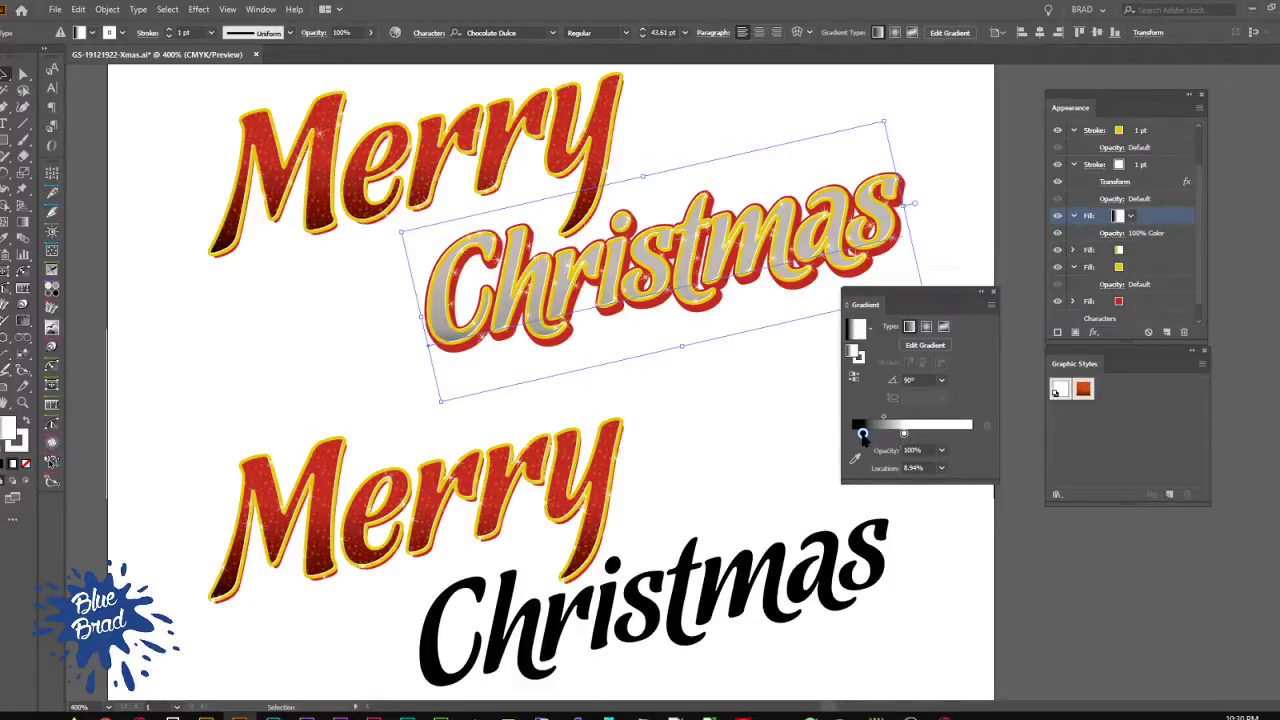
{"action": "left_click_drag", "start_coordinate": [862, 435], "coordinate": [852, 433]}
{"action": "double_click", "coordinate": [852, 433]}
{"action": "left_click", "coordinate": [826, 555]}
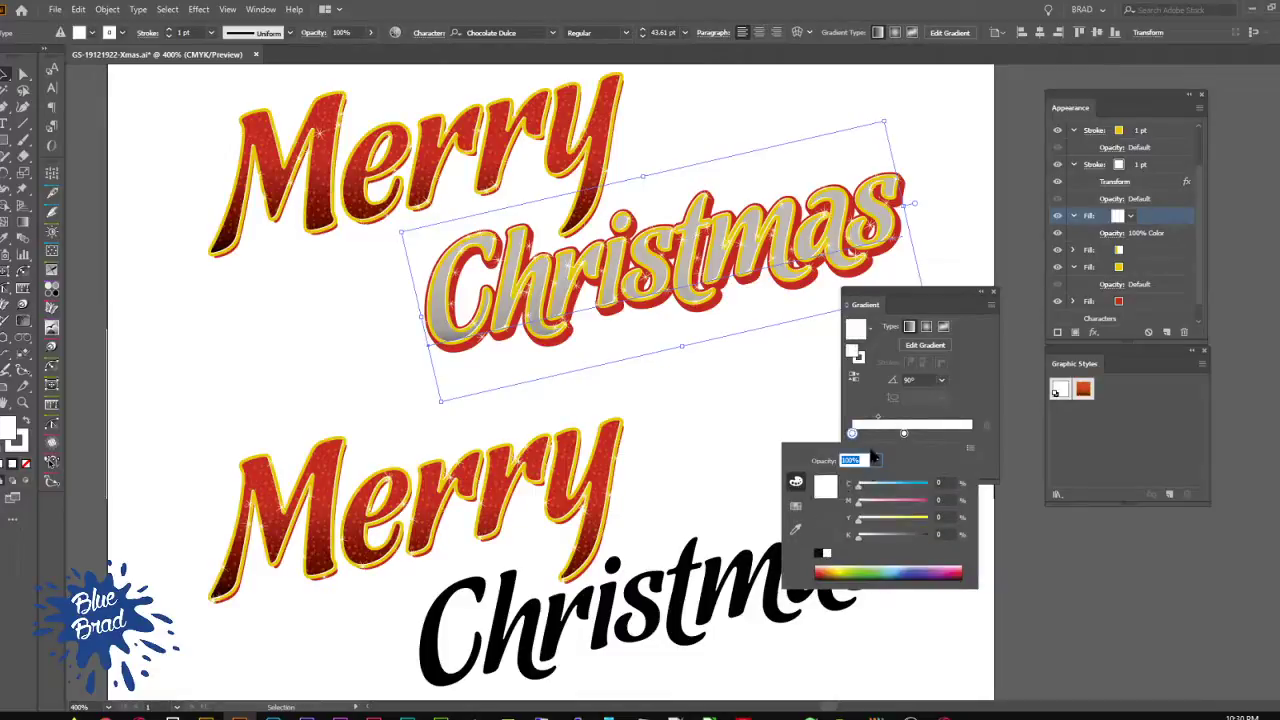
{"action": "left_click", "coordinate": [878, 438]}
Step: Spread the two white gradient stops, placing the first at 33.52% with 0% opacity and the second near the gradient's end
{"action": "left_click_drag", "start_coordinate": [904, 434], "coordinate": [956, 434]}
{"action": "left_click_drag", "start_coordinate": [852, 434], "coordinate": [893, 434]}
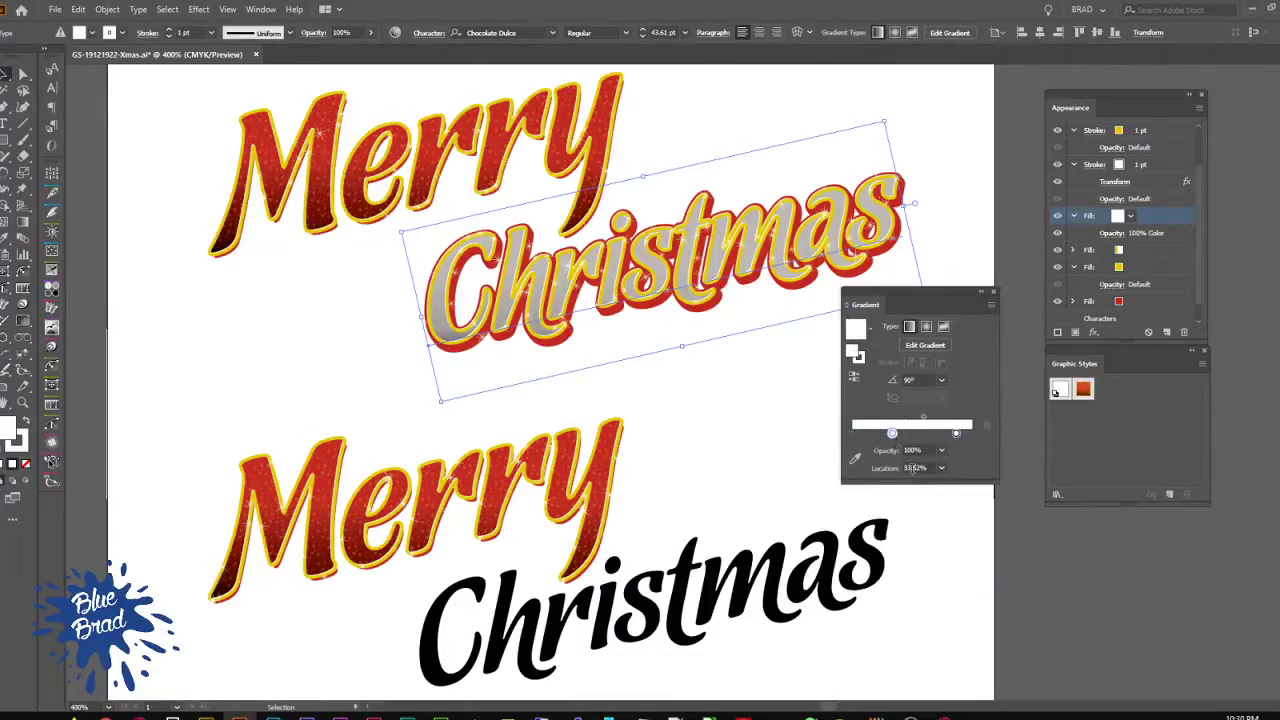
{"action": "left_click", "coordinate": [941, 450]}
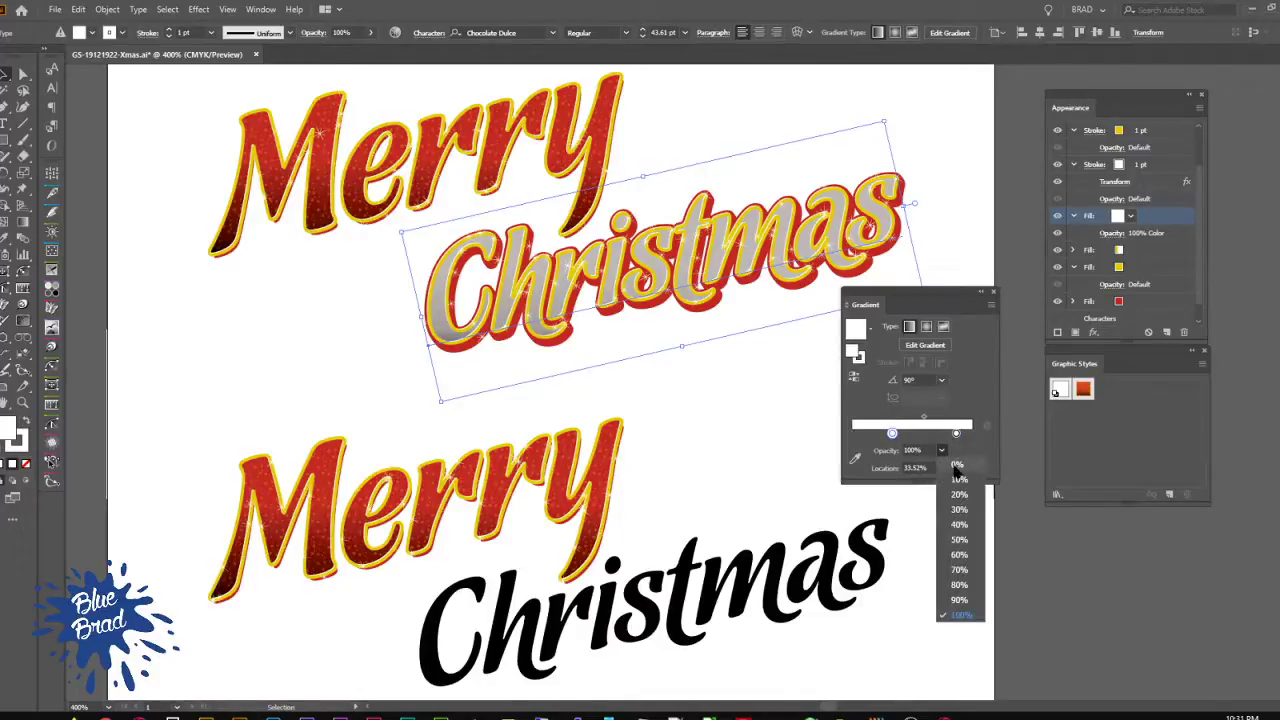
{"action": "left_click", "coordinate": [956, 466]}
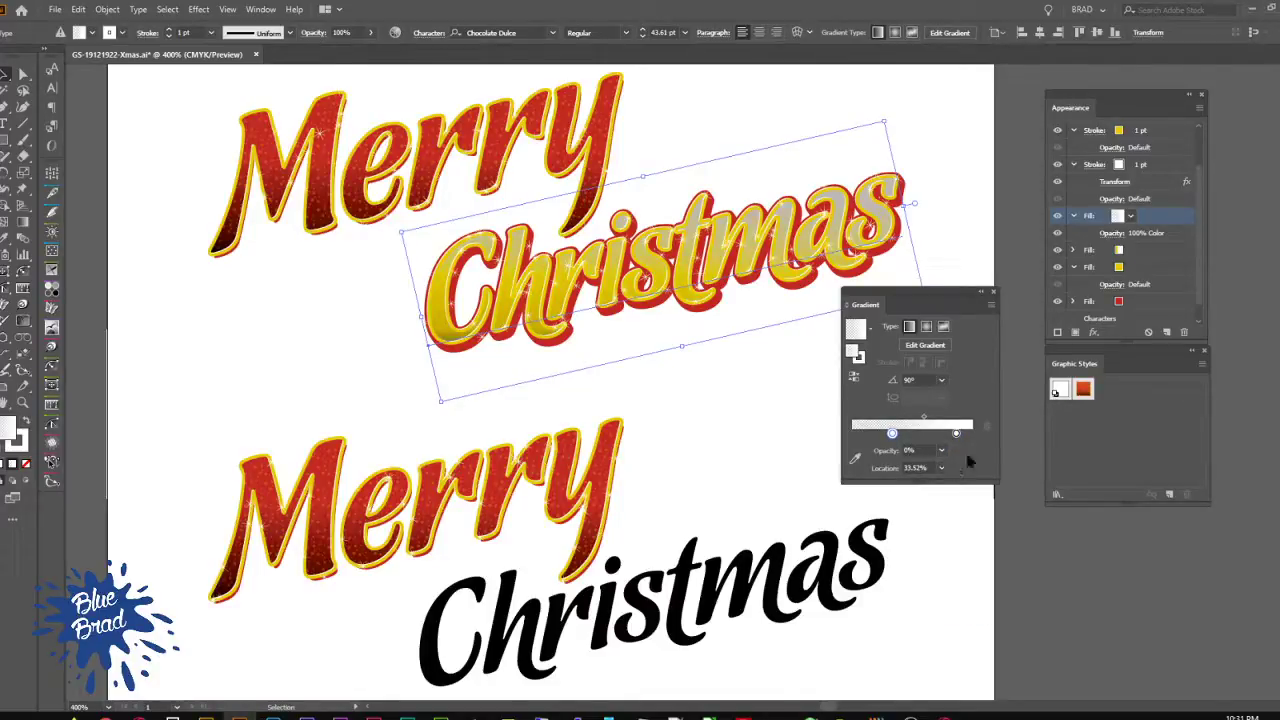
Step: Set the upper gradient fill's blending mode to Normal
{"action": "left_click", "coordinate": [1112, 233]}
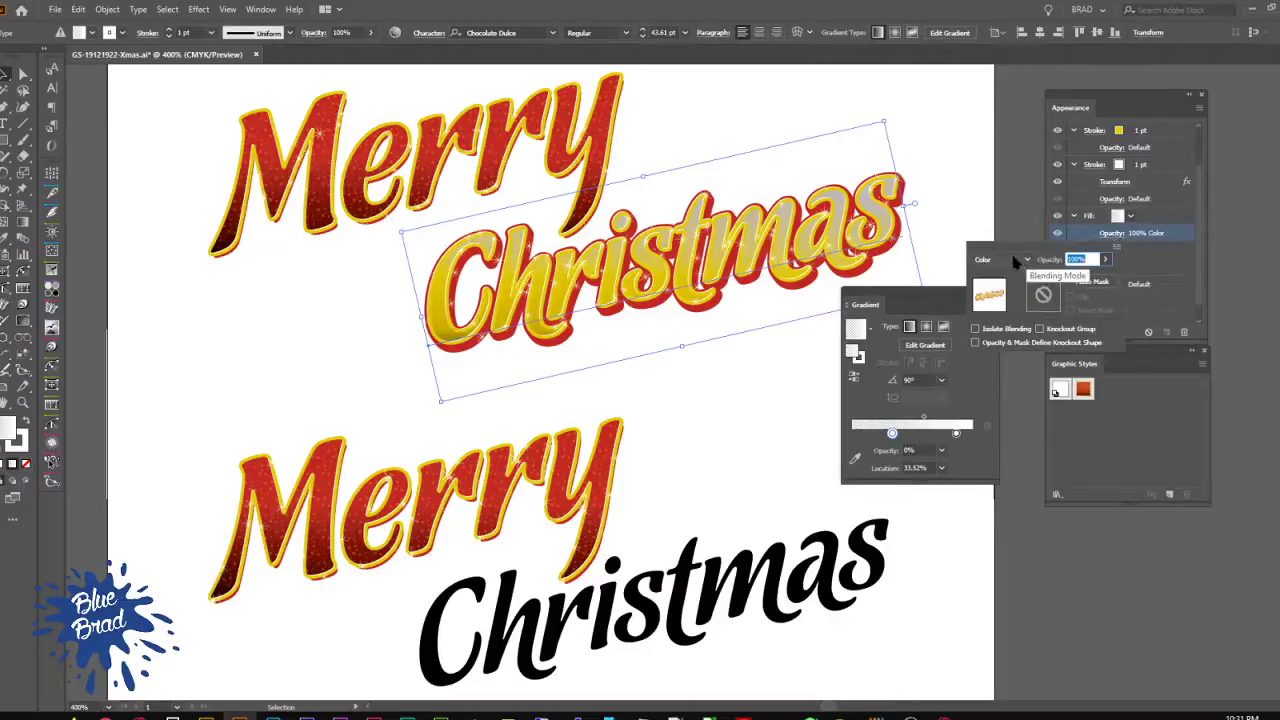
{"action": "left_click", "coordinate": [1003, 259]}
{"action": "left_click", "coordinate": [1005, 275]}
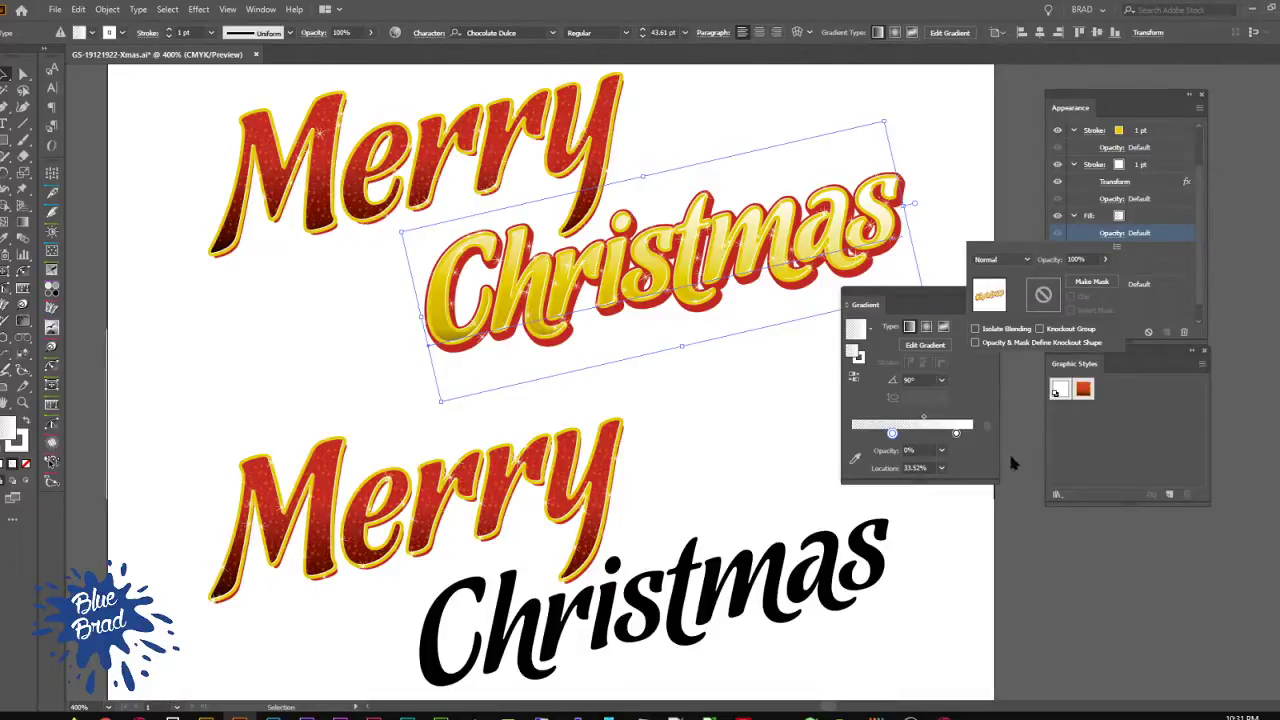
Step: Recolour the opaque white gradient stop with the 02-Golden swatch and place it at the 100% location
{"action": "left_click", "coordinate": [956, 436]}
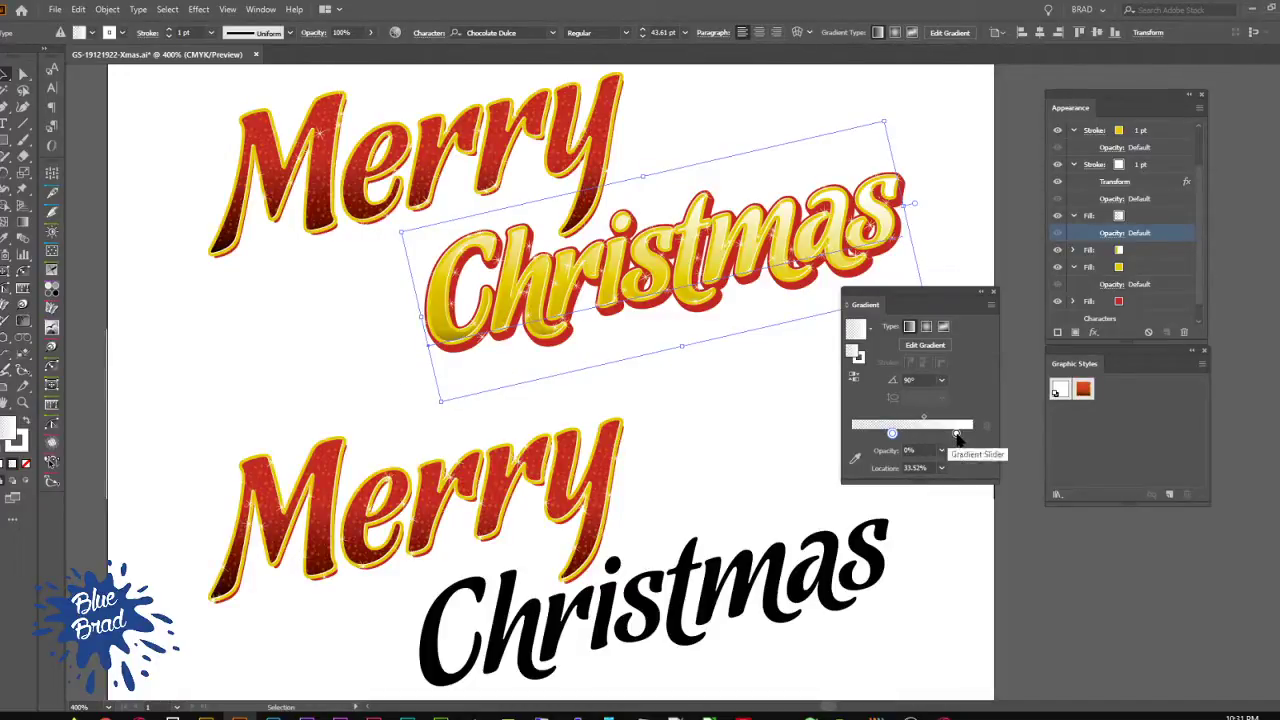
{"action": "left_click_drag", "start_coordinate": [956, 436], "coordinate": [950, 440]}
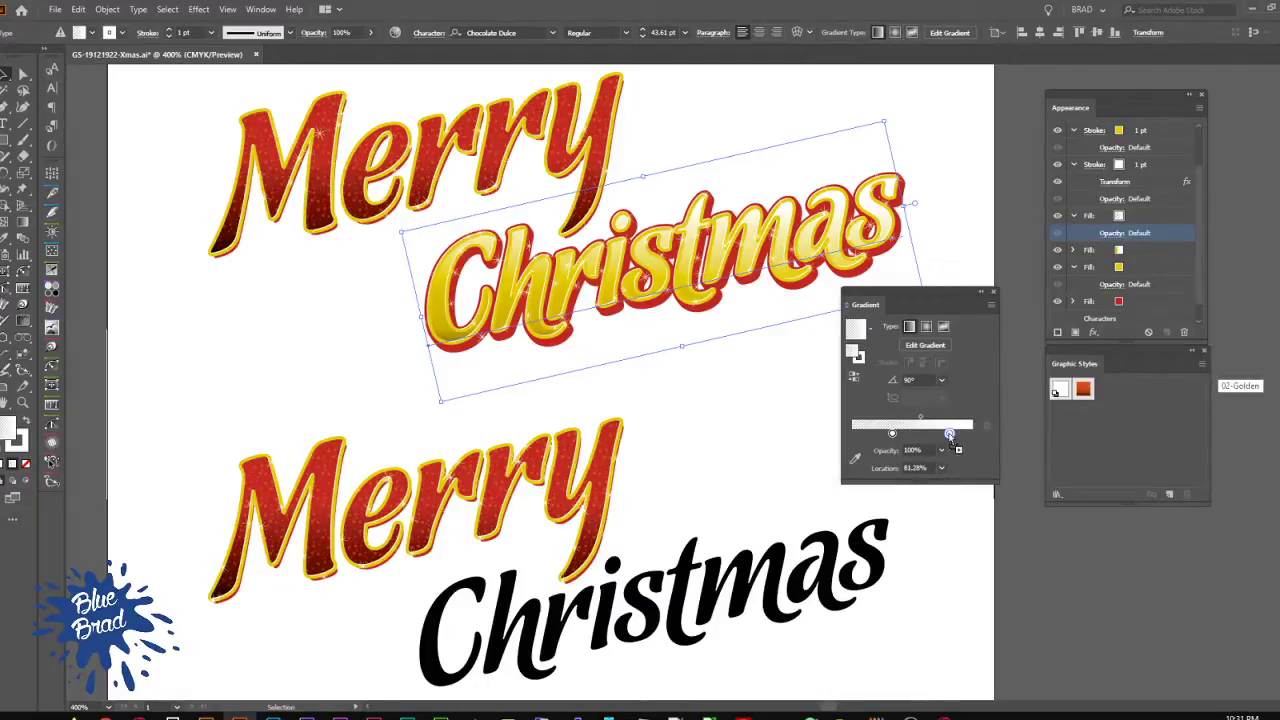
{"action": "left_click_drag", "start_coordinate": [950, 438], "coordinate": [985, 432]}
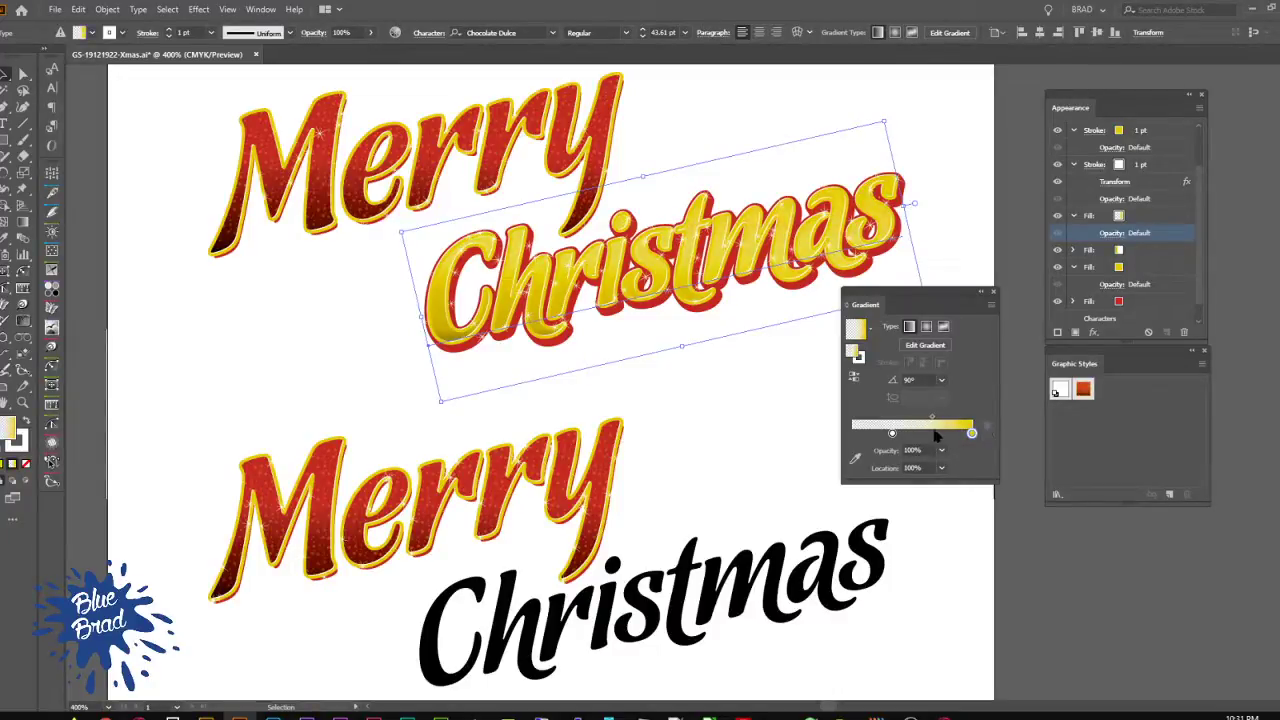
Step: Move the transparent gradient stop to 41.9% and set the gradient angle to 77°
{"action": "mouse_move", "coordinate": [892, 433]}
{"action": "left_mouse_down"}
{"action": "mouse_move", "coordinate": [926, 434]}
{"action": "mouse_move", "coordinate": [903, 437]}
{"action": "left_mouse_up"}
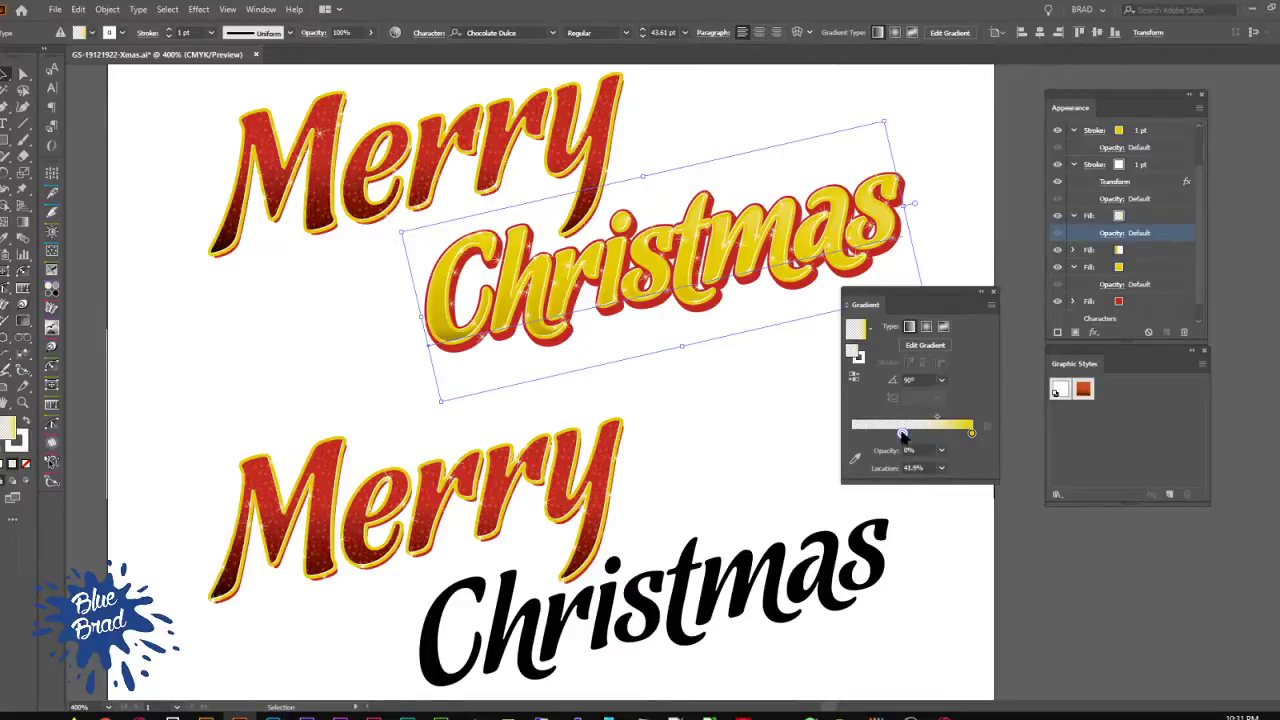
{"action": "left_click", "coordinate": [912, 380]}
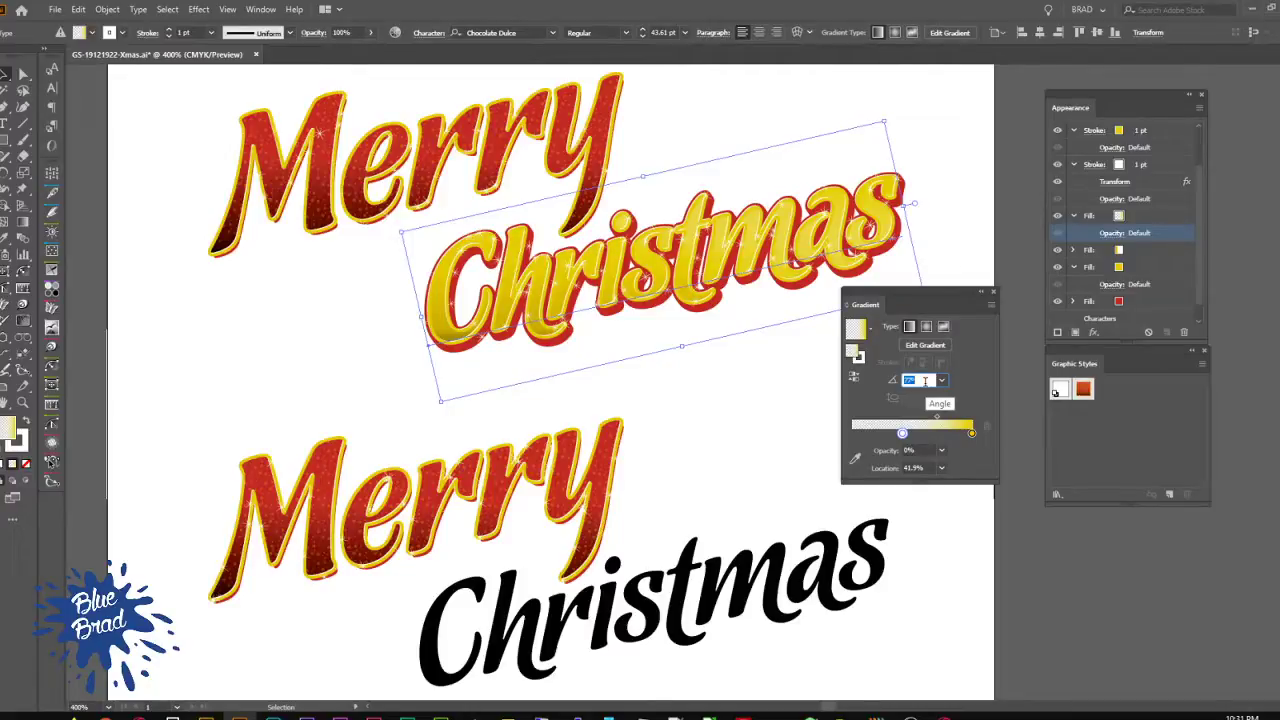
{"action": "left_click", "coordinate": [755, 421]}
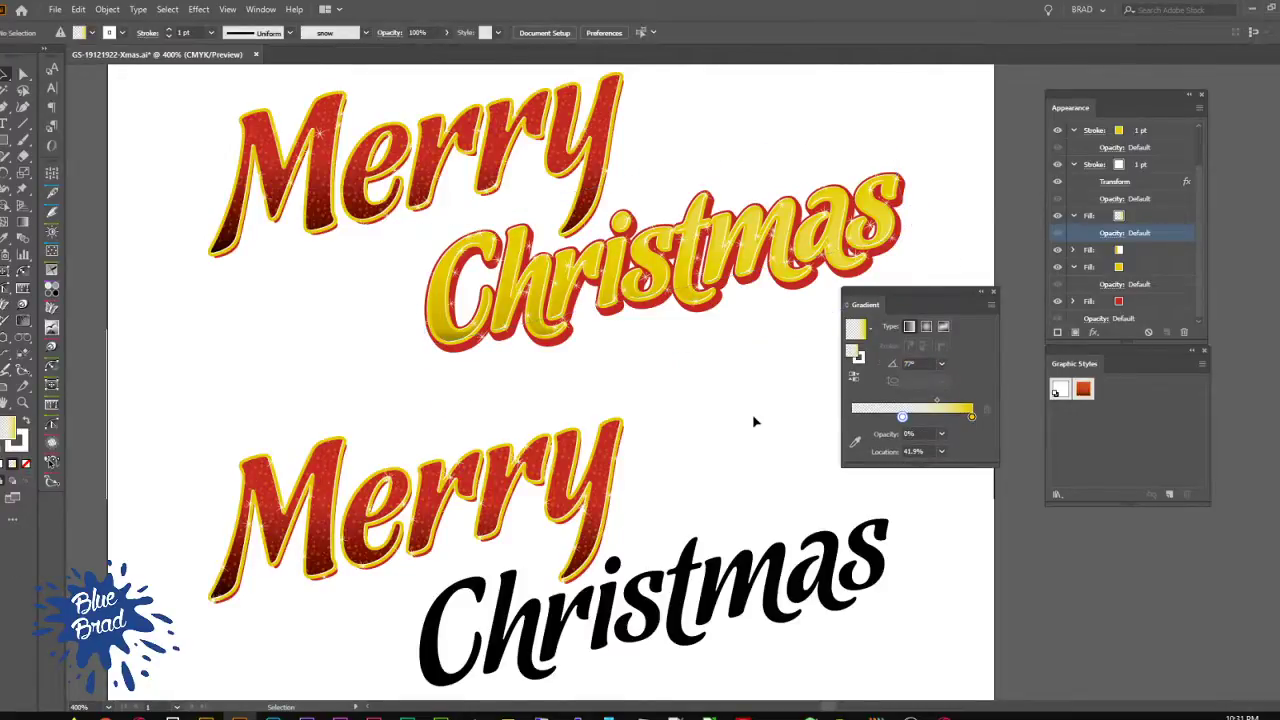
Step: Save the appearance of the upper "Christmas" text as a new graphic style
{"action": "left_click", "coordinate": [699, 281]}
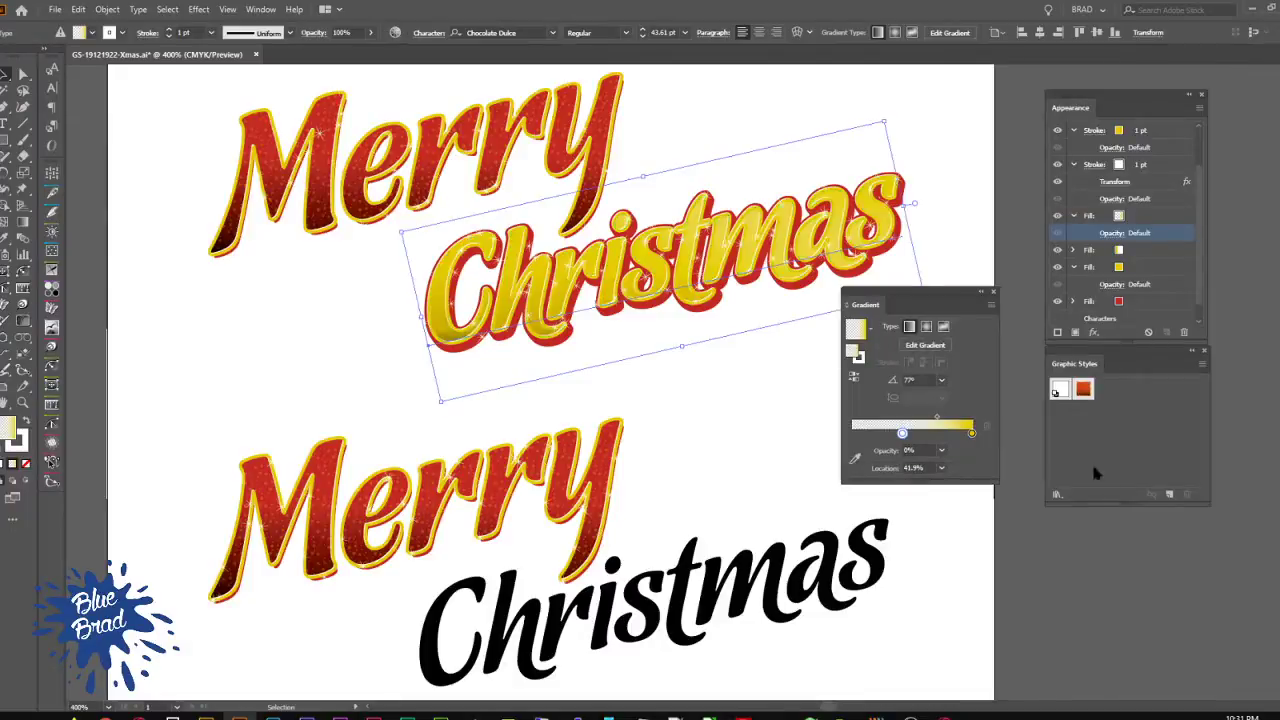
{"action": "left_click", "coordinate": [1169, 494]}
{"action": "left_click", "coordinate": [729, 401]}
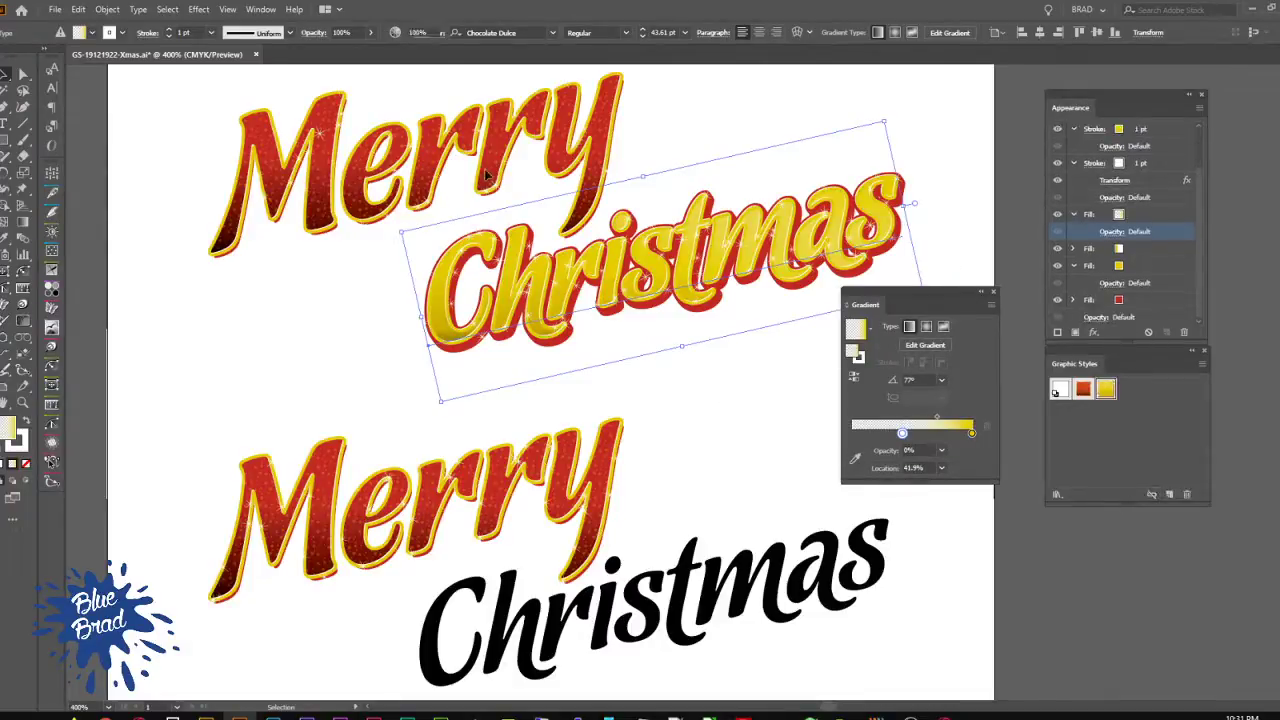
Step: Apply the new yellow graphic style to the lower black "Christmas" text
{"action": "left_click", "coordinate": [773, 576]}
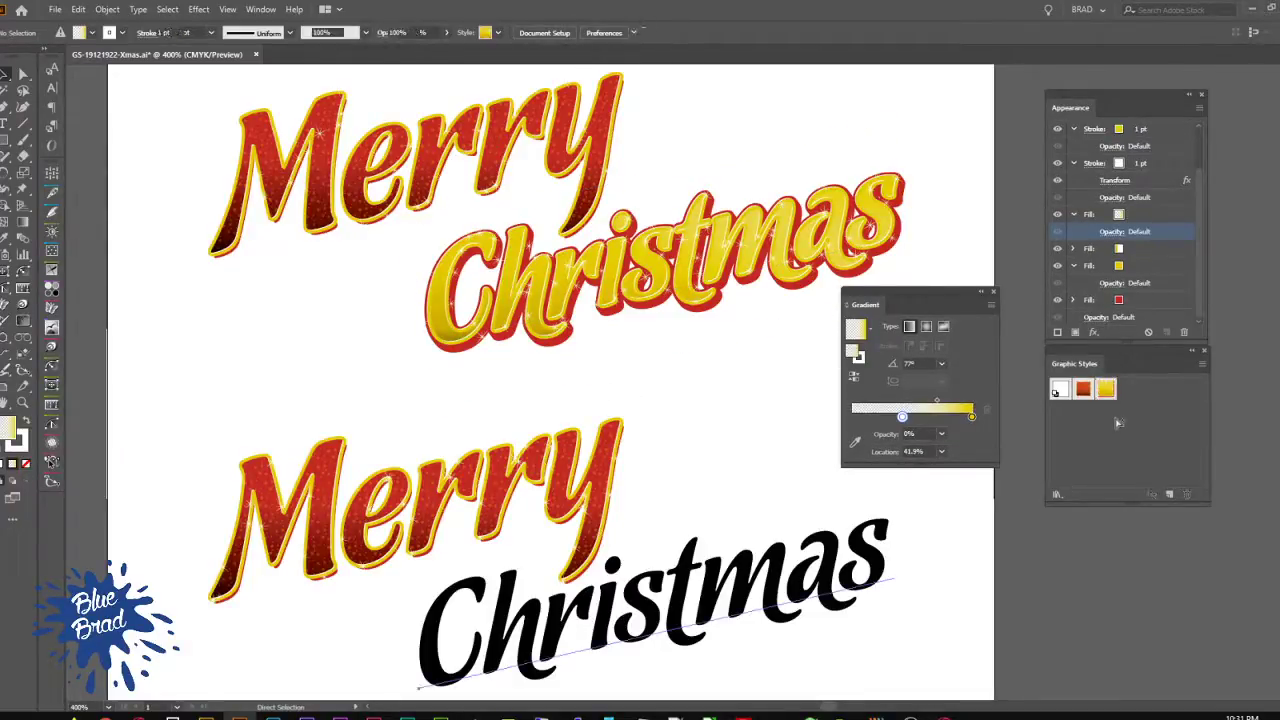
{"action": "left_click", "coordinate": [1106, 390]}
{"action": "left_click", "coordinate": [686, 469]}
{"action": "left_click_drag", "start_coordinate": [706, 466], "coordinate": [710, 437]}
{"action": "key", "text": "ctrl+minus"}
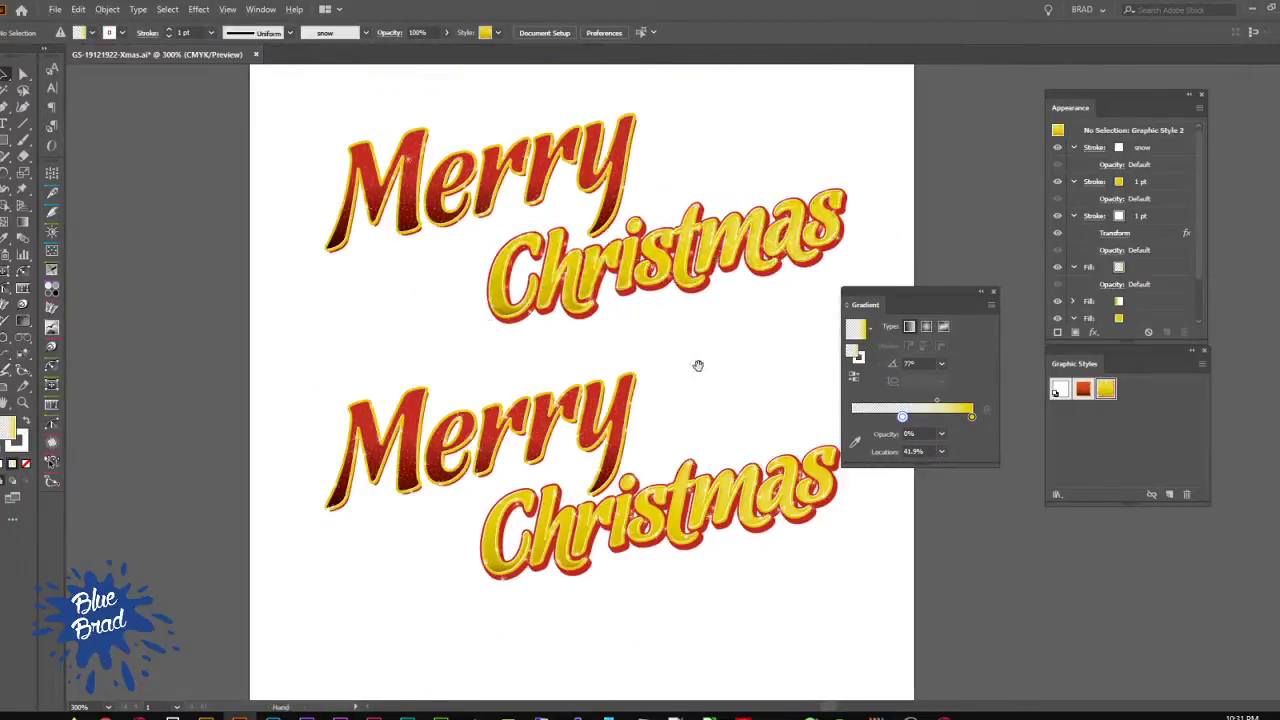
{"action": "left_click_drag", "start_coordinate": [697, 366], "coordinate": [634, 273]}
{"action": "mouse_move", "coordinate": [638, 422]}
{"action": "left_mouse_down"}
{"action": "mouse_move", "coordinate": [626, 433]}
{"action": "mouse_move", "coordinate": [634, 401]}
{"action": "mouse_move", "coordinate": [634, 415]}
{"action": "left_mouse_up"}
{"action": "left_click", "coordinate": [617, 484]}
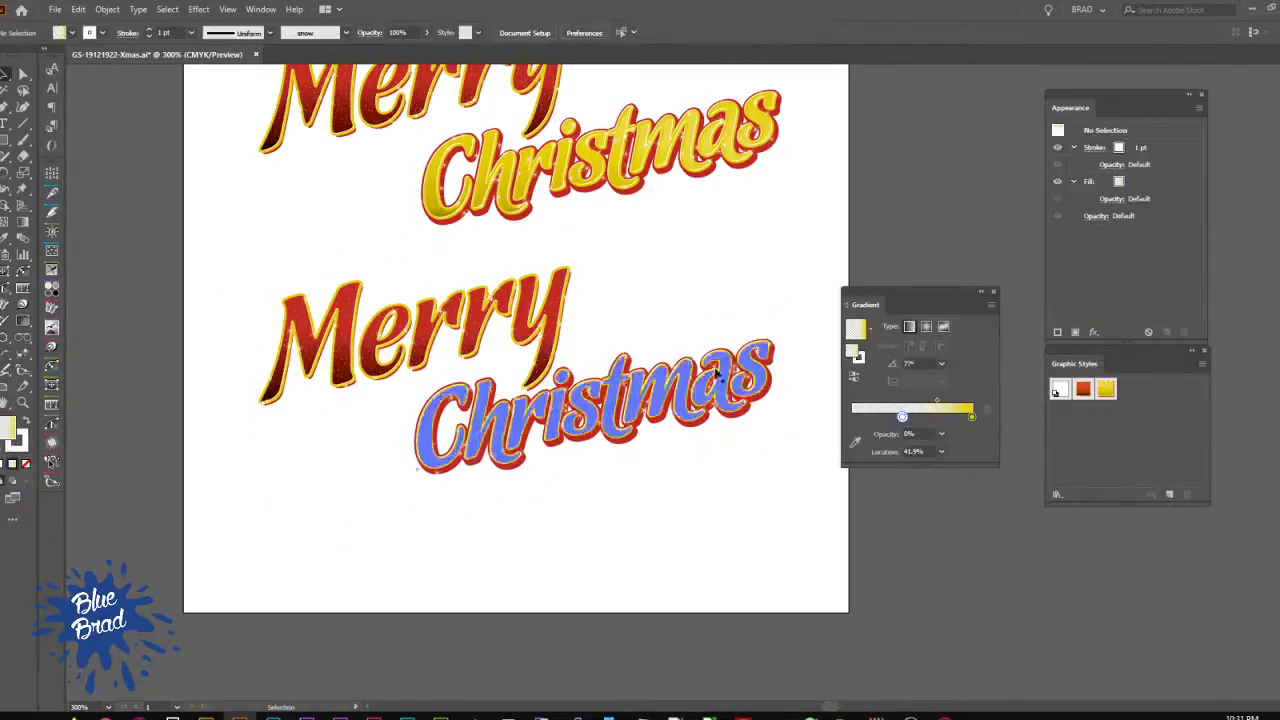
{"action": "key", "text": "a"}
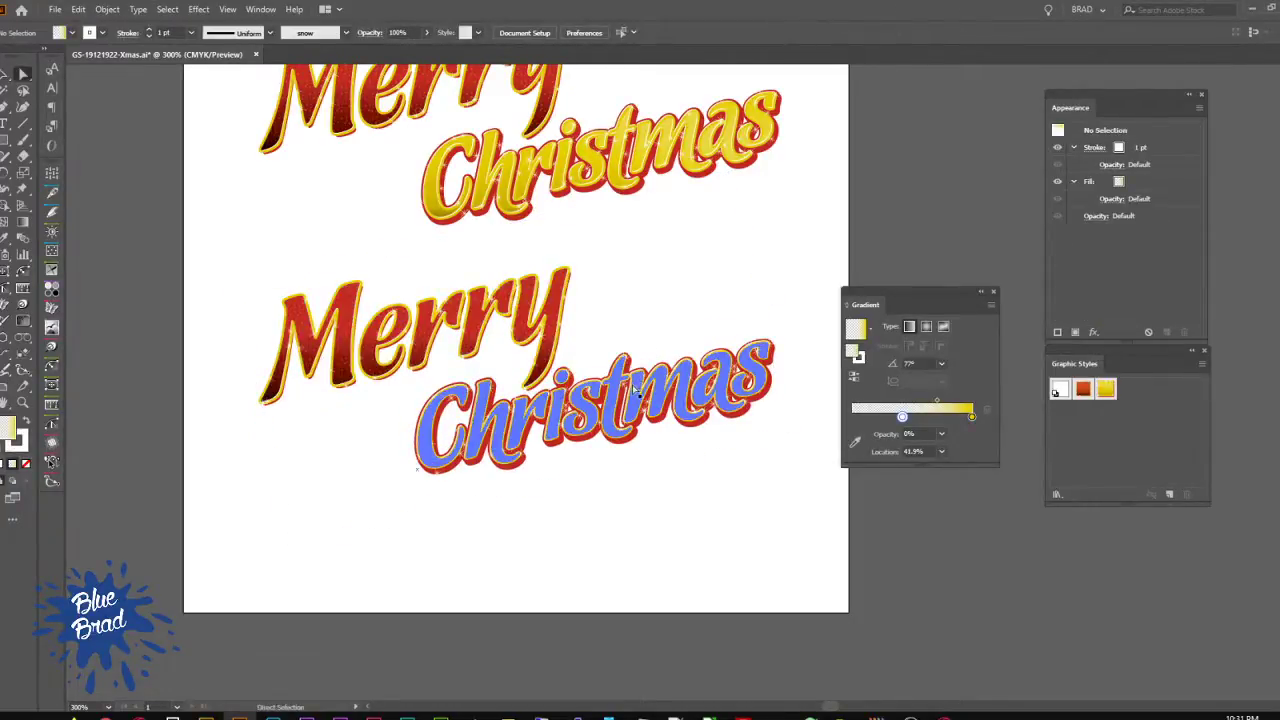
{"action": "left_click", "coordinate": [636, 391]}
{"action": "left_click", "coordinate": [671, 466]}
{"action": "left_click", "coordinate": [765, 378]}
{"action": "key", "text": "v"}
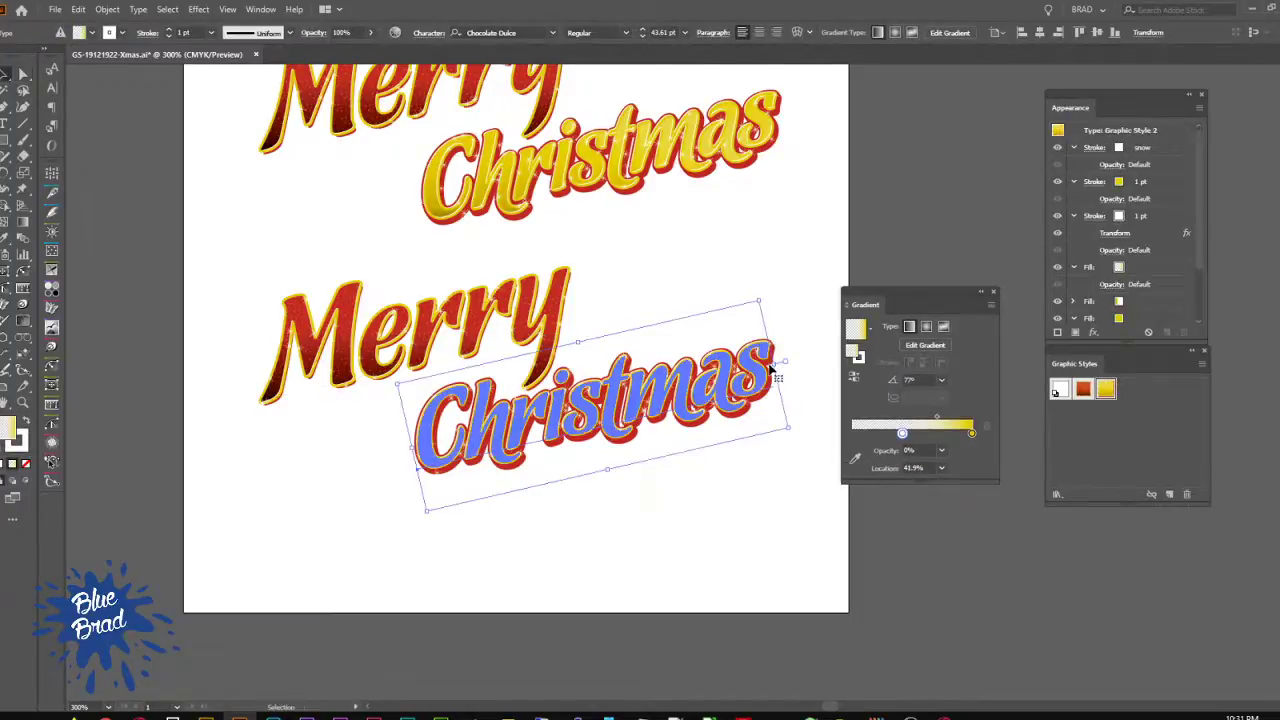
Step: Enable Transform Pattern Tiles, Scale Corners and Scale Strokes & Effects in the general preferences
{"action": "key", "text": "ctrl+k"}
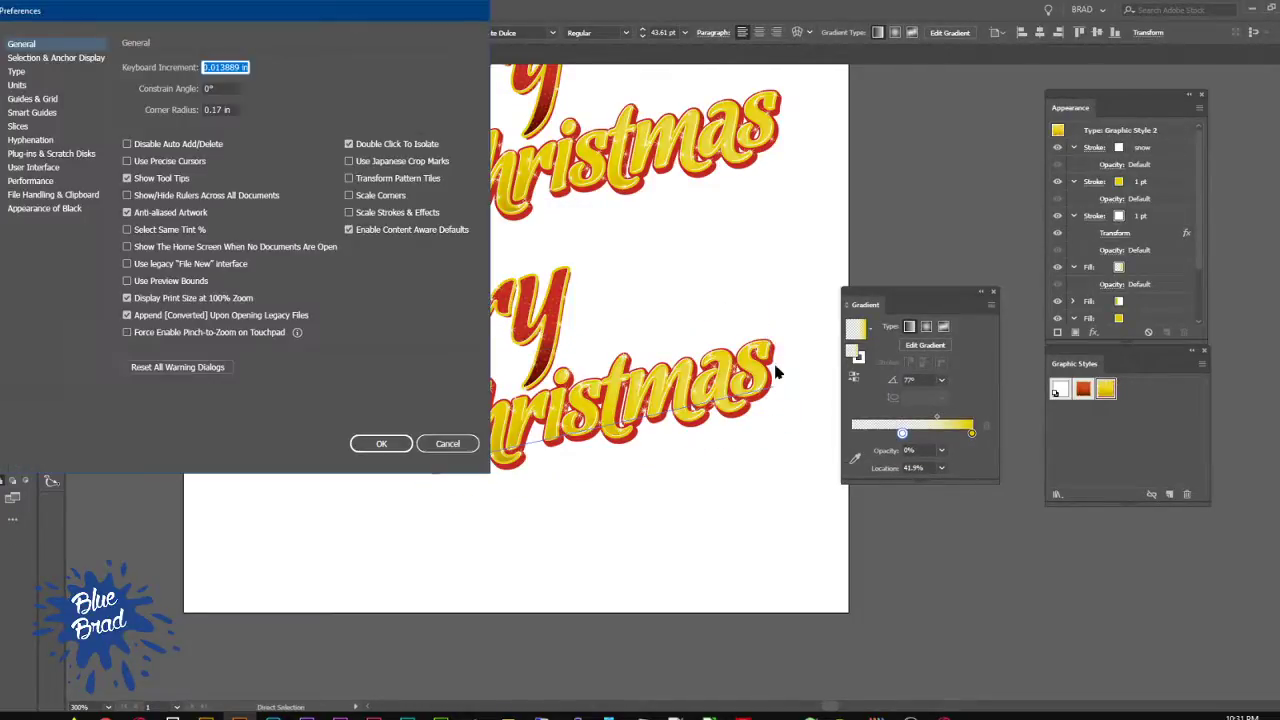
{"action": "left_click", "coordinate": [397, 197]}
{"action": "left_click", "coordinate": [390, 180]}
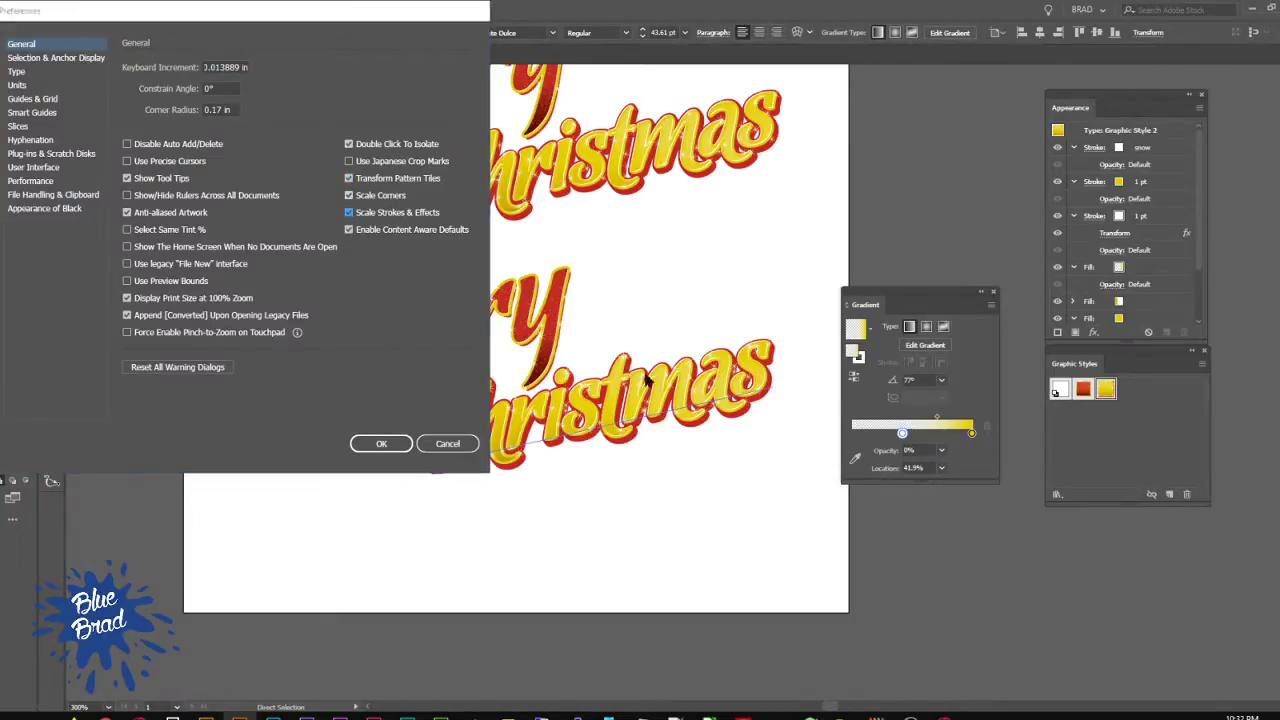
{"action": "left_click", "coordinate": [381, 443]}
Step: Draw a rounded square about 0.56 in wide below the lower "Christmas" lettering
{"action": "left_click", "coordinate": [650, 520]}
{"action": "left_click_drag", "start_coordinate": [673, 562], "coordinate": [617, 381]}
{"action": "left_click", "coordinate": [6, 141]}
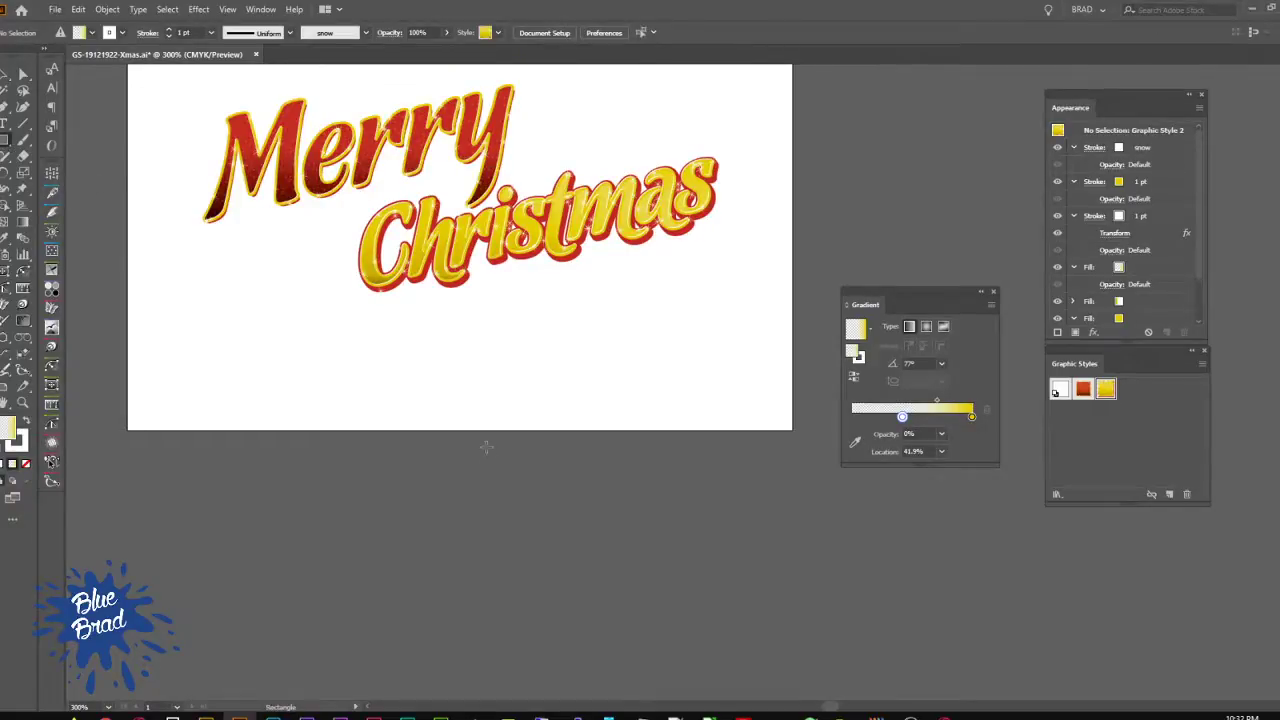
{"action": "mouse_move", "coordinate": [419, 361]}
{"action": "left_mouse_down"}
{"action": "mouse_move", "coordinate": [471, 414]}
{"action": "mouse_move", "coordinate": [432, 378]}
{"action": "mouse_move", "coordinate": [446, 386]}
{"action": "left_mouse_up"}
{"action": "key", "text": "v"}
{"action": "left_click", "coordinate": [479, 393]}
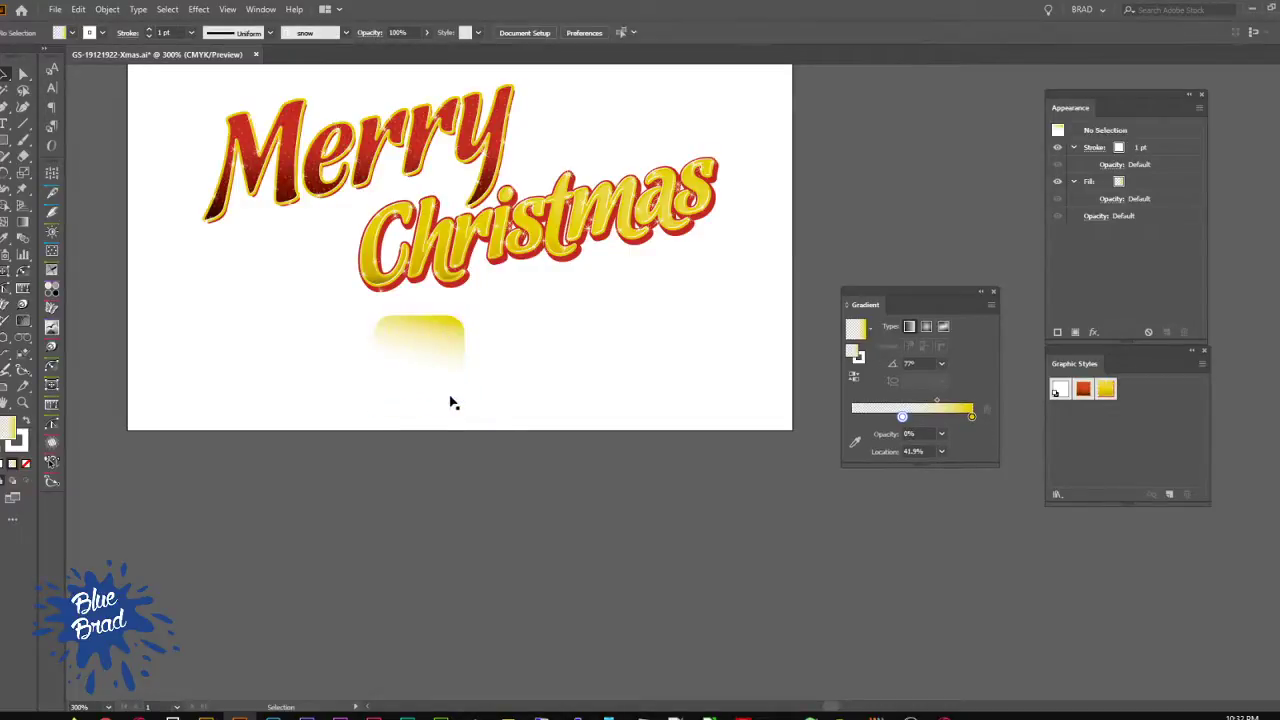
Step: Change the square's lower-right corner to an inverted round with a 0.12 in radius
{"action": "key", "text": "a"}
{"action": "left_click", "coordinate": [450, 396]}
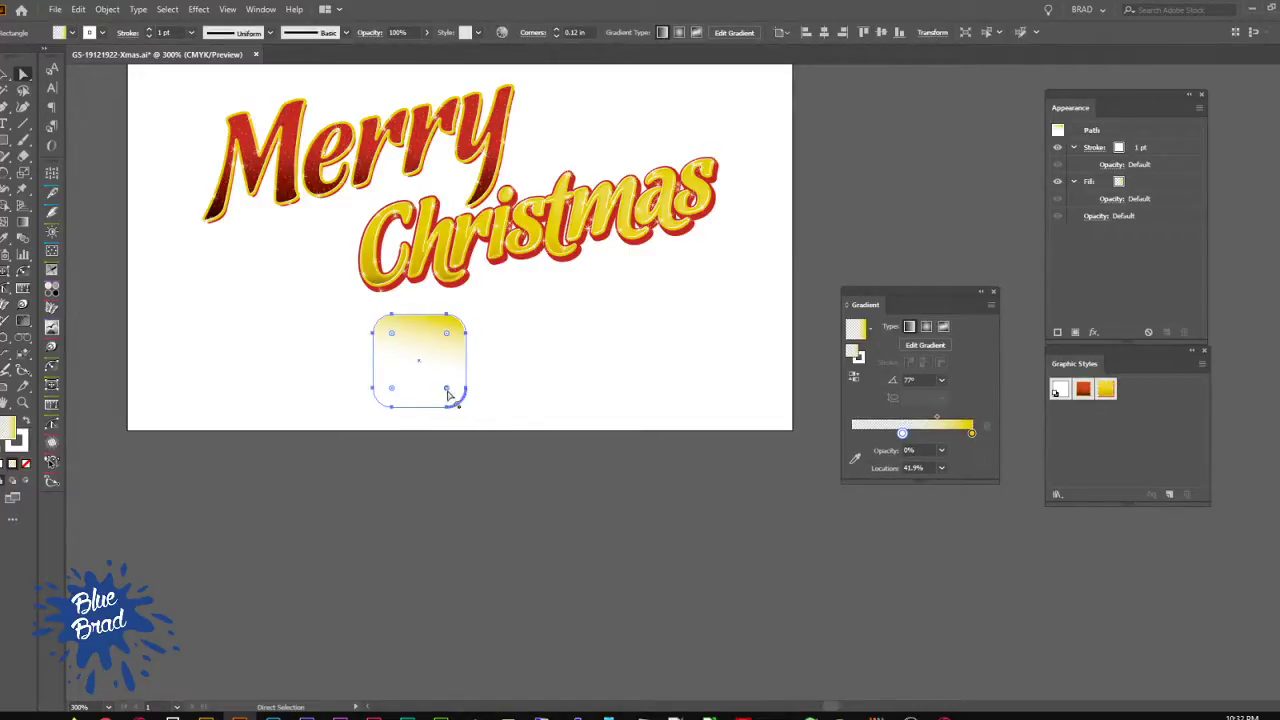
{"action": "double_click", "coordinate": [450, 396]}
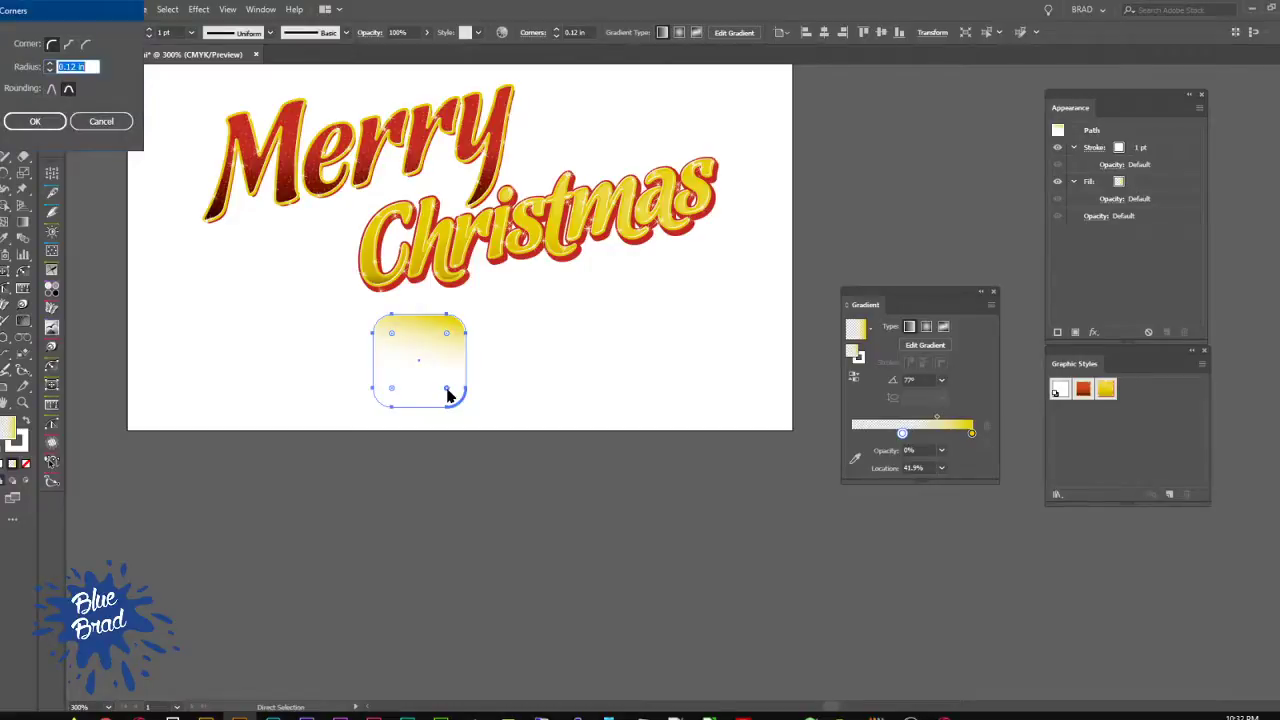
{"action": "left_click", "coordinate": [84, 46]}
{"action": "left_click", "coordinate": [68, 46]}
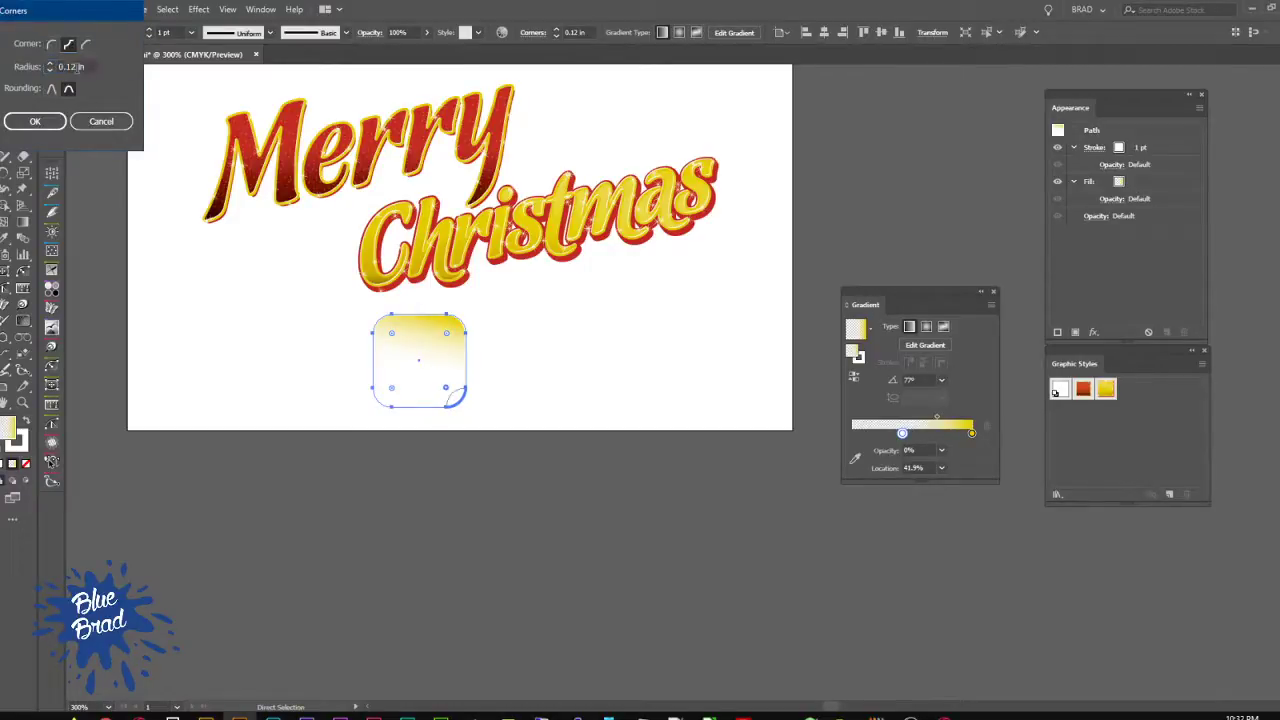
{"action": "left_click", "coordinate": [35, 121]}
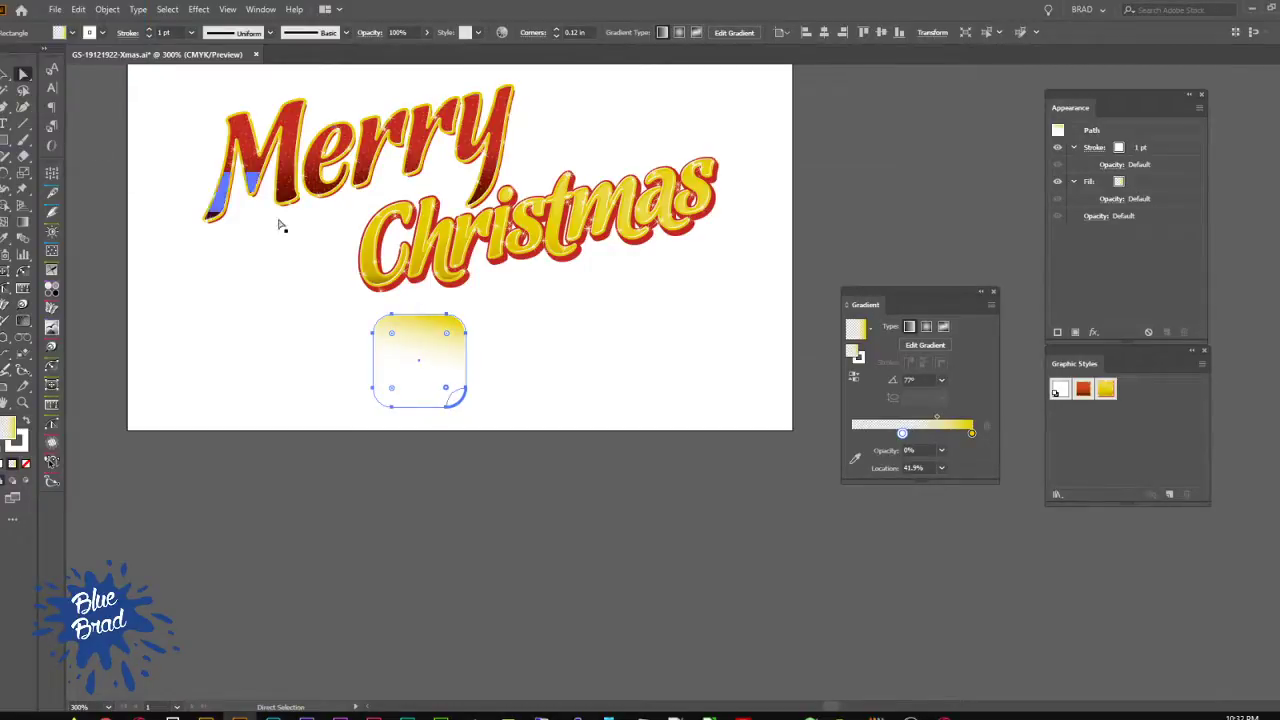
Step: Chamfer the square's upper-right corner and enlarge the corners, bringing the chamfer to 0.24 in
{"action": "double_click", "coordinate": [448, 340]}
{"action": "left_click", "coordinate": [34, 121]}
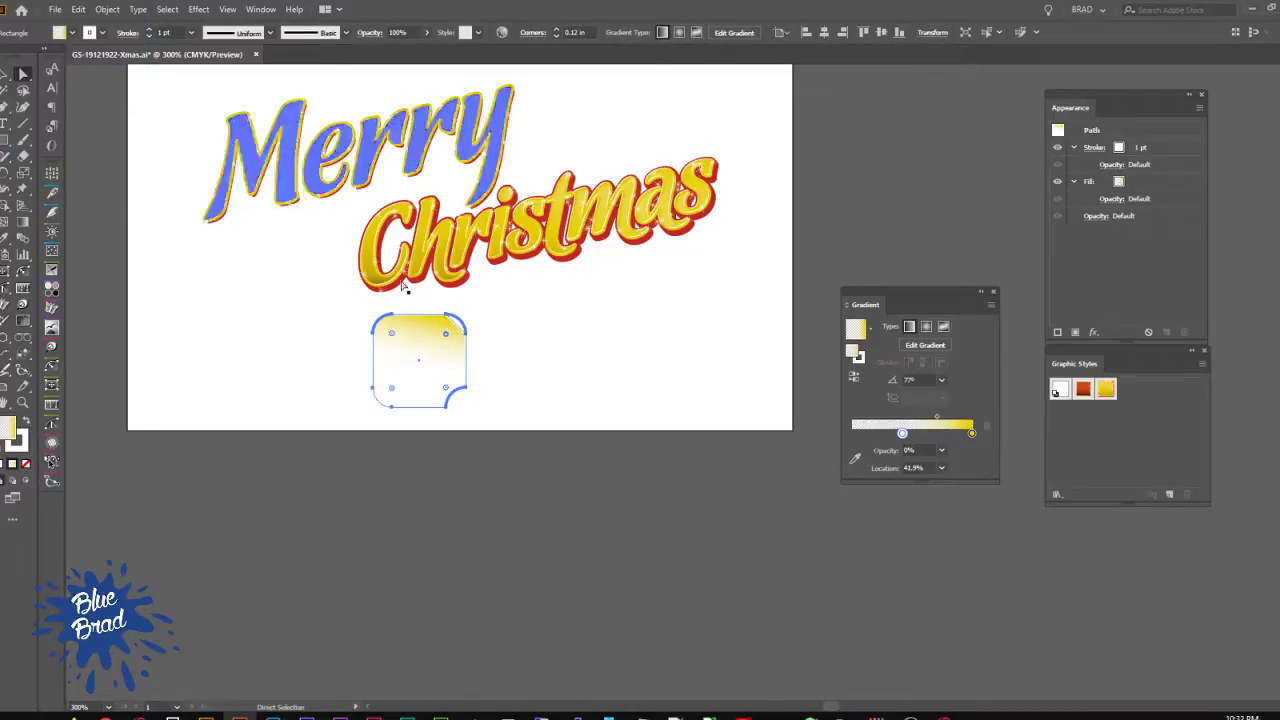
{"action": "left_click_drag", "start_coordinate": [447, 336], "coordinate": [433, 380]}
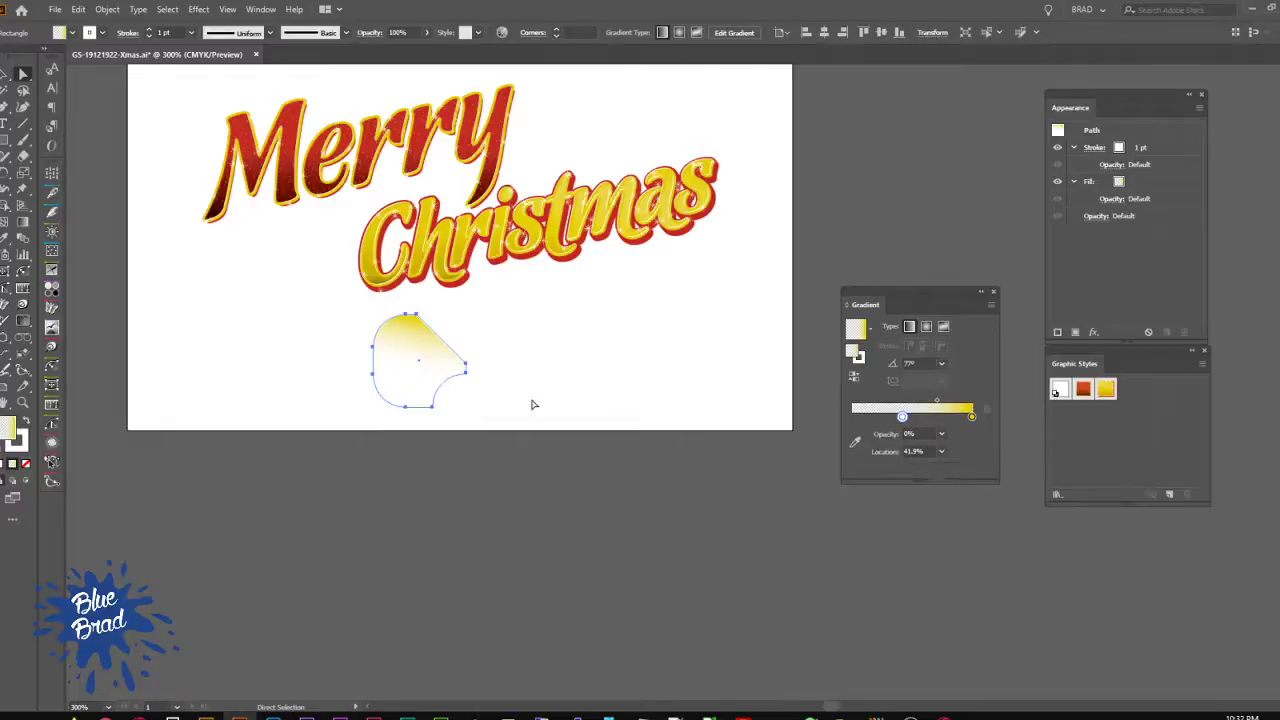
{"action": "left_click", "coordinate": [449, 363]}
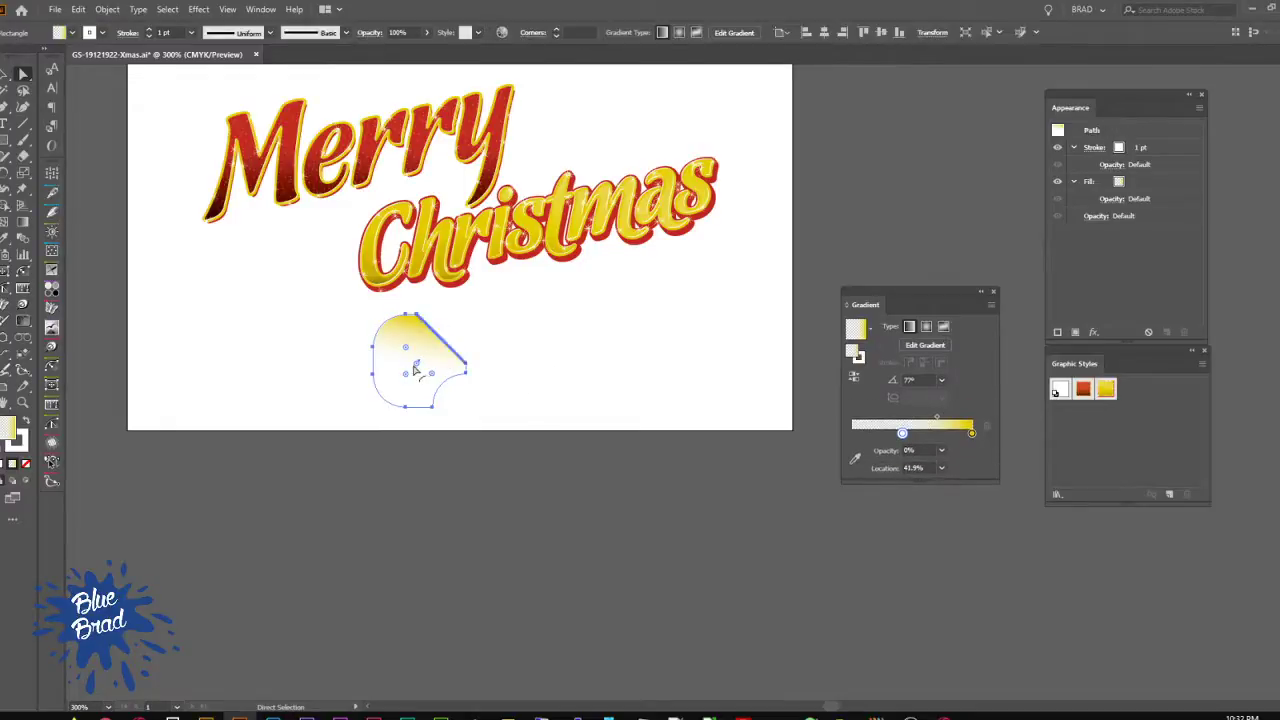
{"action": "left_click_drag", "start_coordinate": [415, 366], "coordinate": [423, 352]}
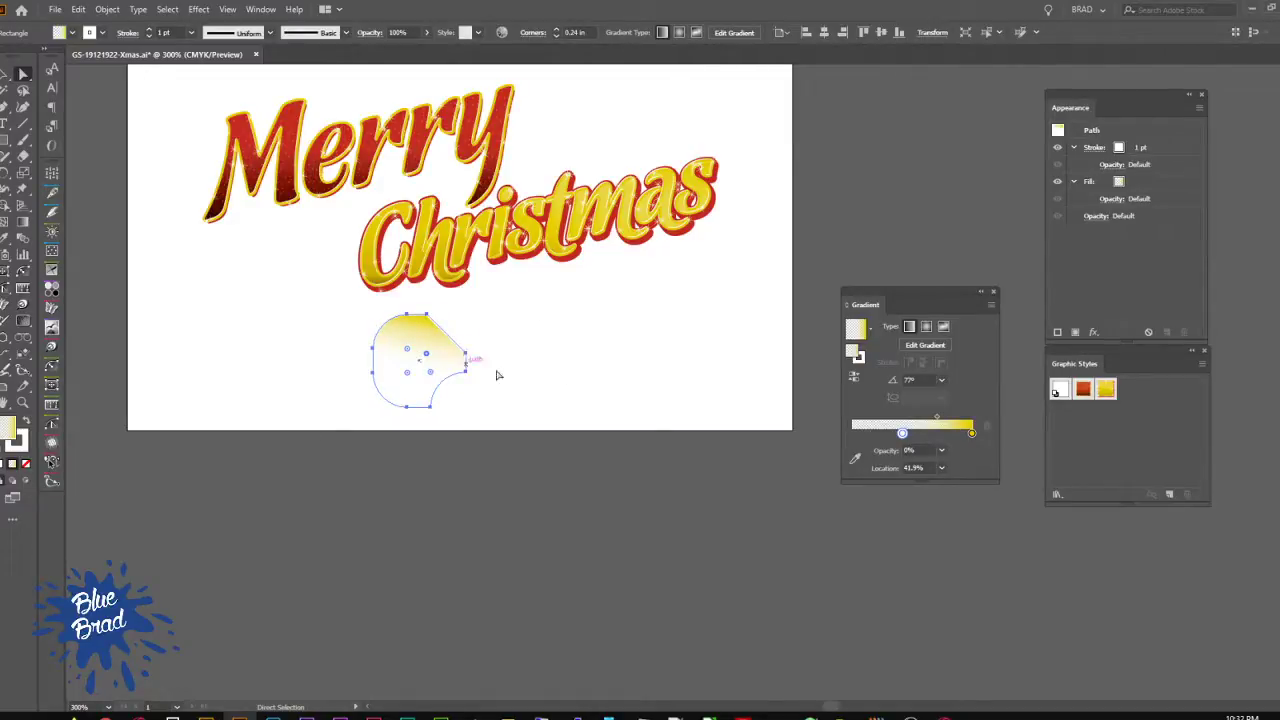
Step: Apply the saved red graphic style to the custom-cornered shape
{"action": "left_click", "coordinate": [1082, 390]}
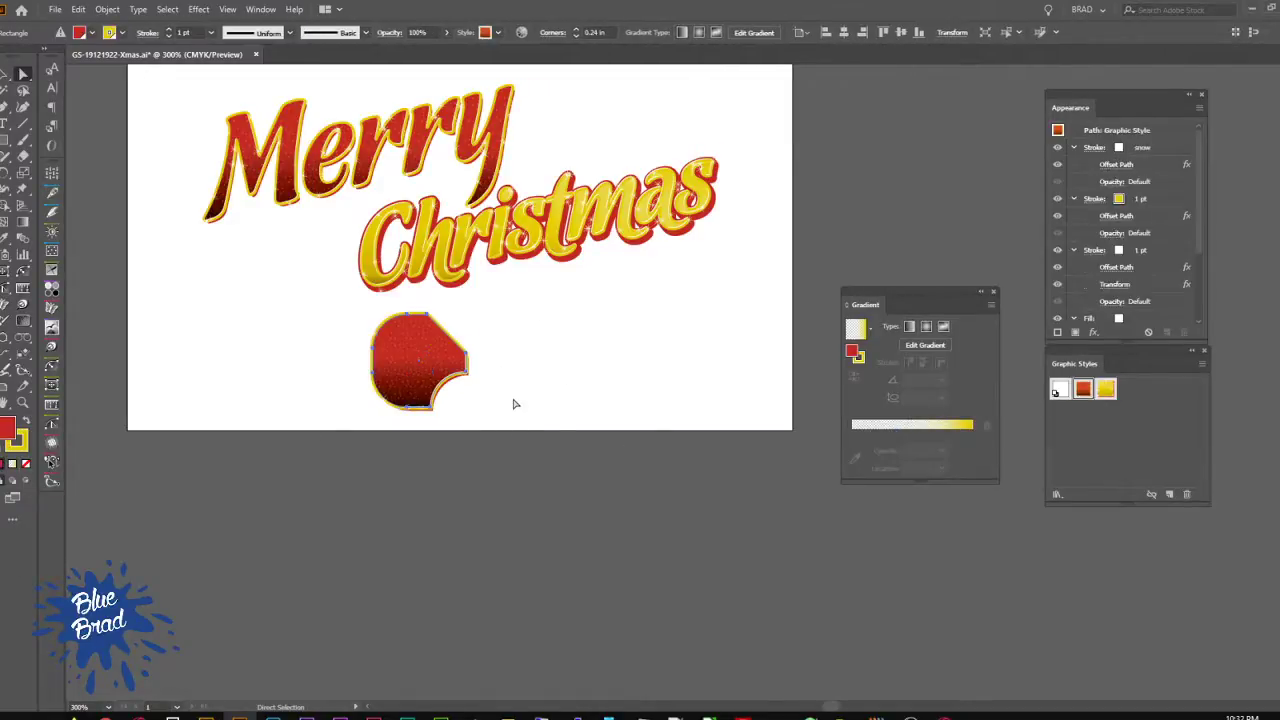
{"action": "left_click", "coordinate": [515, 404]}
{"action": "scroll", "coordinate": [421, 348], "scroll_direction": "up", "scroll_amount": 2}
{"action": "key", "text": "v"}
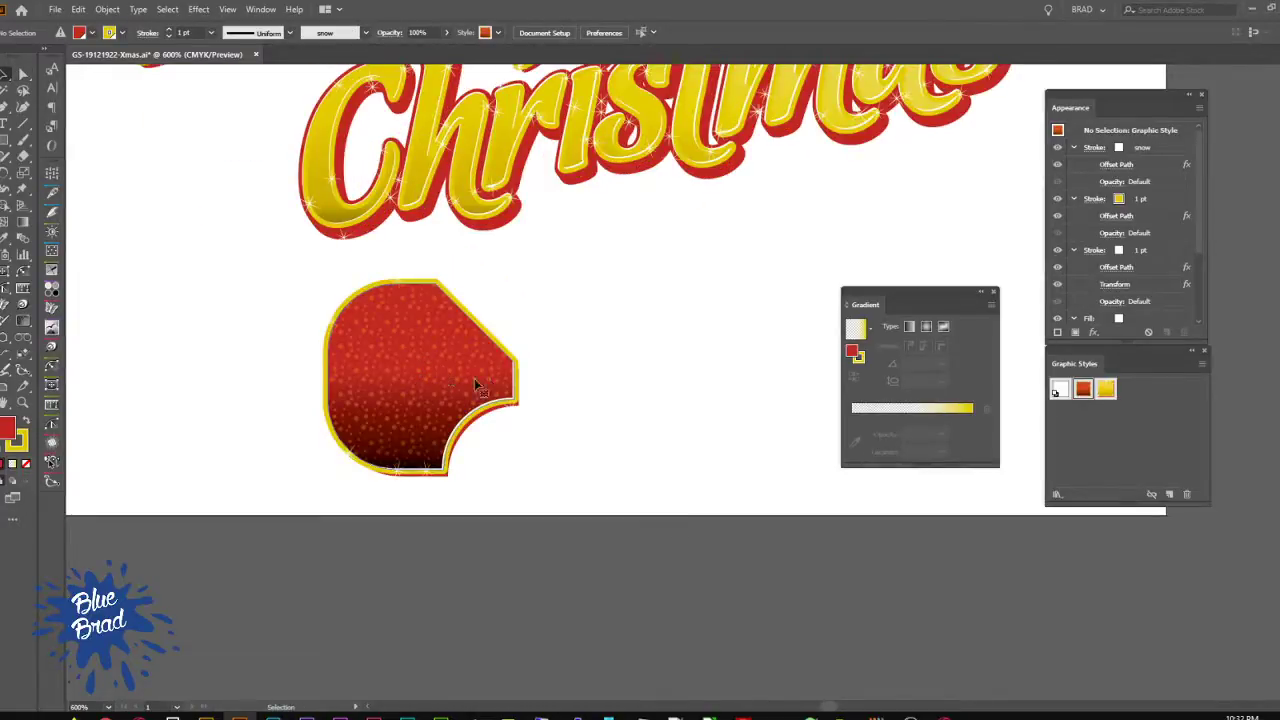
Step: Duplicate the red shape on both sides, scaling the left copy down to 0.471 pt strokes and the right copy up to 1.96 pt
{"action": "scroll", "coordinate": [549, 391], "scroll_direction": "left", "scroll_amount": 3}
{"action": "mouse_move", "coordinate": [676, 356]}
{"action": "left_mouse_down"}
{"action": "mouse_move", "coordinate": [314, 360]}
{"action": "mouse_move", "coordinate": [359, 341]}
{"action": "mouse_move", "coordinate": [371, 354]}
{"action": "mouse_move", "coordinate": [340, 346]}
{"action": "mouse_move", "coordinate": [491, 346]}
{"action": "left_mouse_up"}
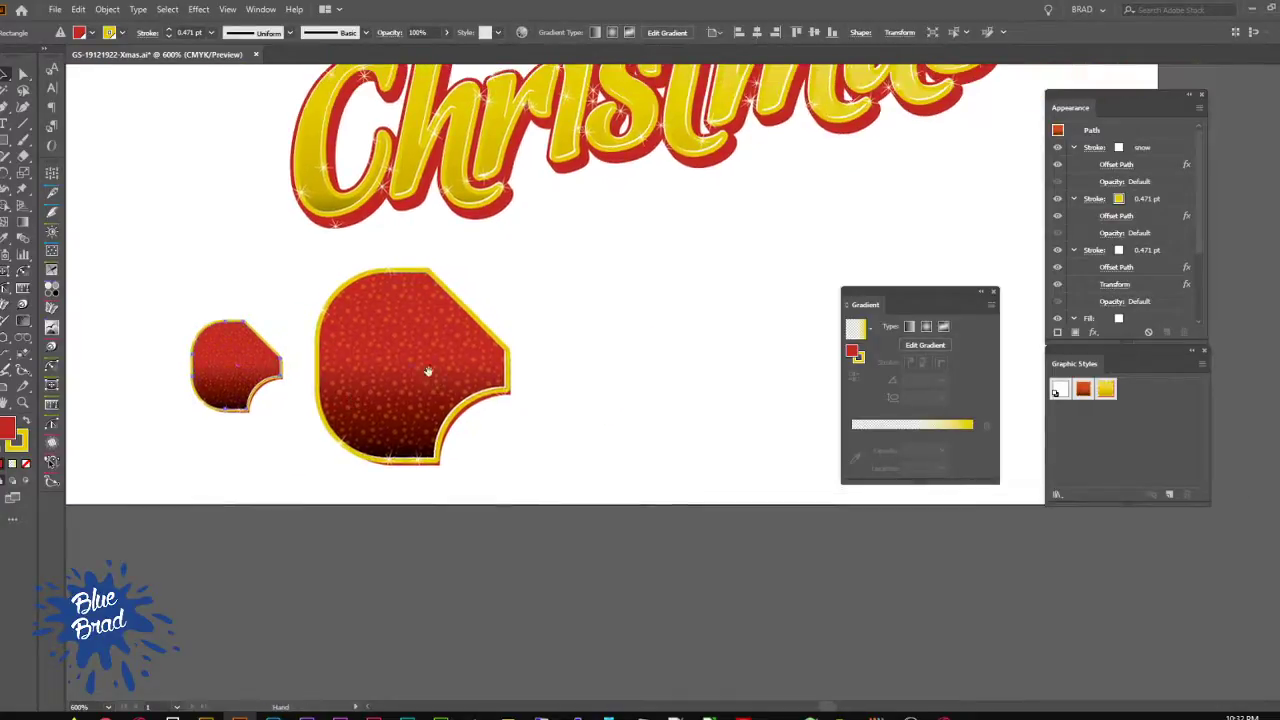
{"action": "scroll", "coordinate": [512, 352], "scroll_direction": "down", "scroll_amount": 2}
{"action": "mouse_move", "coordinate": [512, 352]}
{"action": "left_mouse_down"}
{"action": "mouse_move", "coordinate": [740, 366]}
{"action": "mouse_move", "coordinate": [703, 365]}
{"action": "left_mouse_up"}
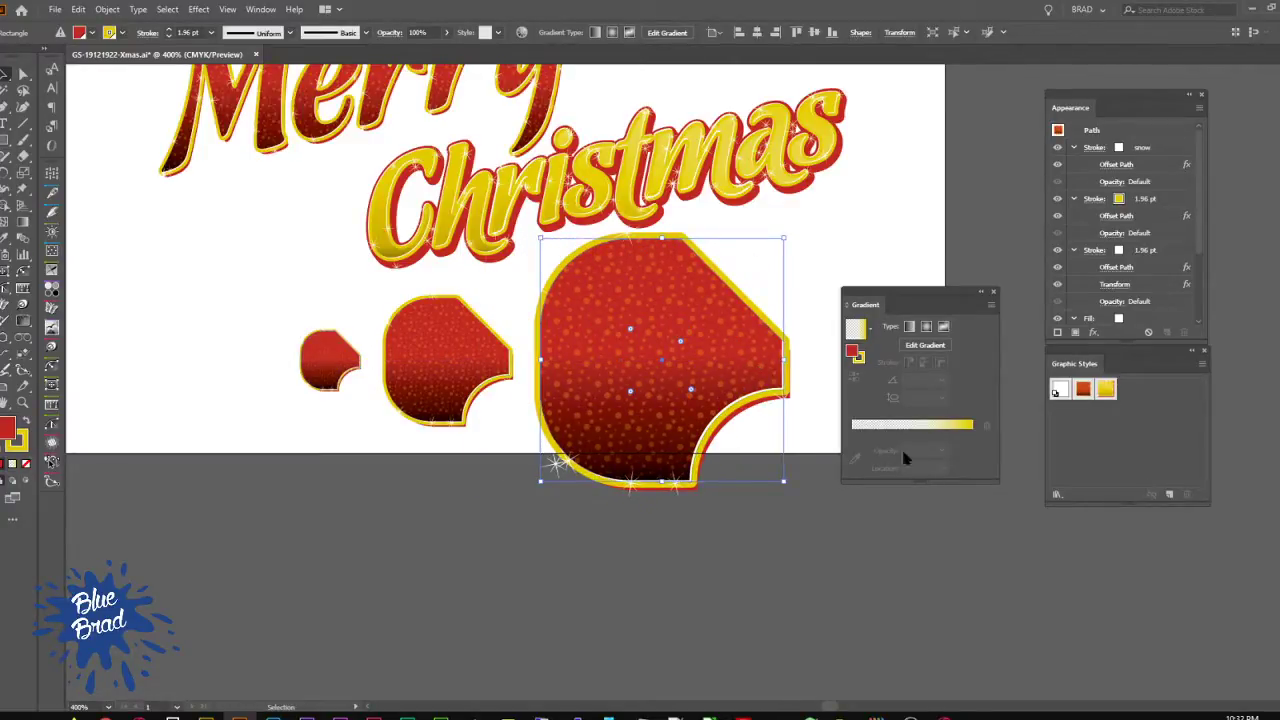
Step: Save the small and large red shapes as new graphic styles and arrange all red styles before the yellow one
{"action": "left_click", "coordinate": [330, 358]}
{"action": "left_click", "coordinate": [1169, 494]}
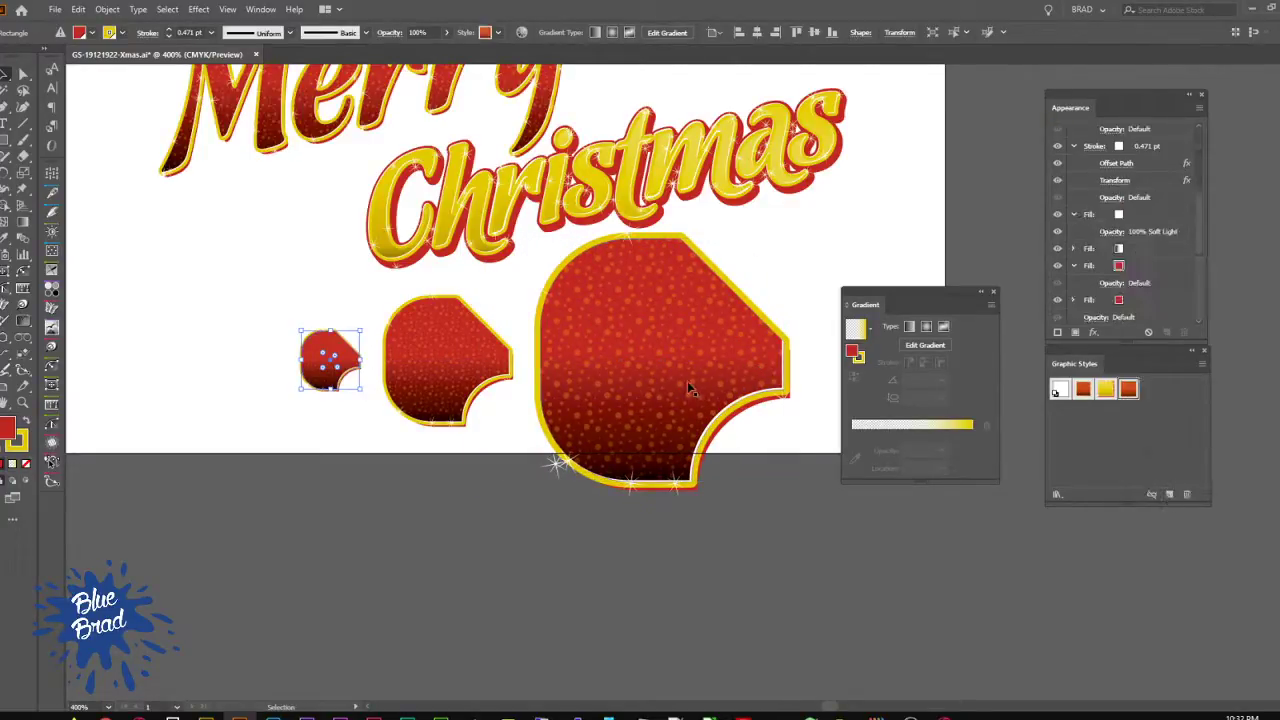
{"action": "left_click", "coordinate": [687, 381]}
{"action": "left_click", "coordinate": [1169, 494]}
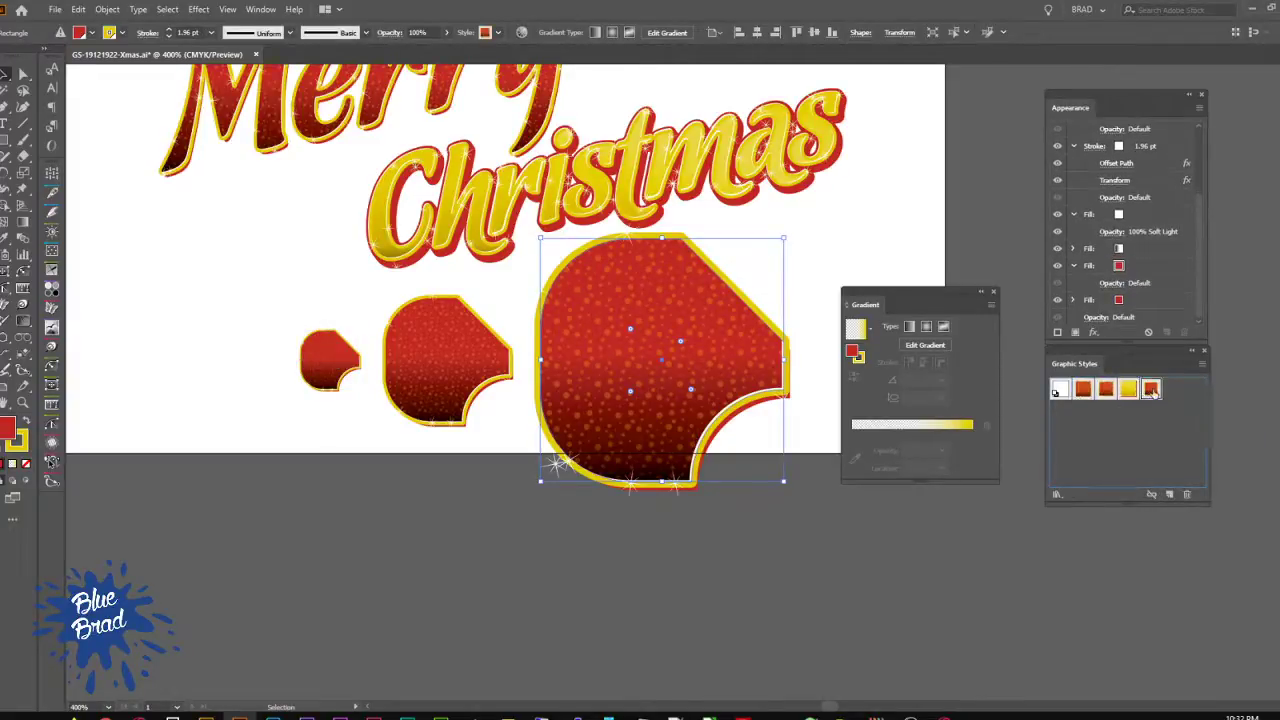
{"action": "left_click_drag", "start_coordinate": [1128, 395], "coordinate": [1118, 394]}
{"action": "left_click", "coordinate": [826, 590]}
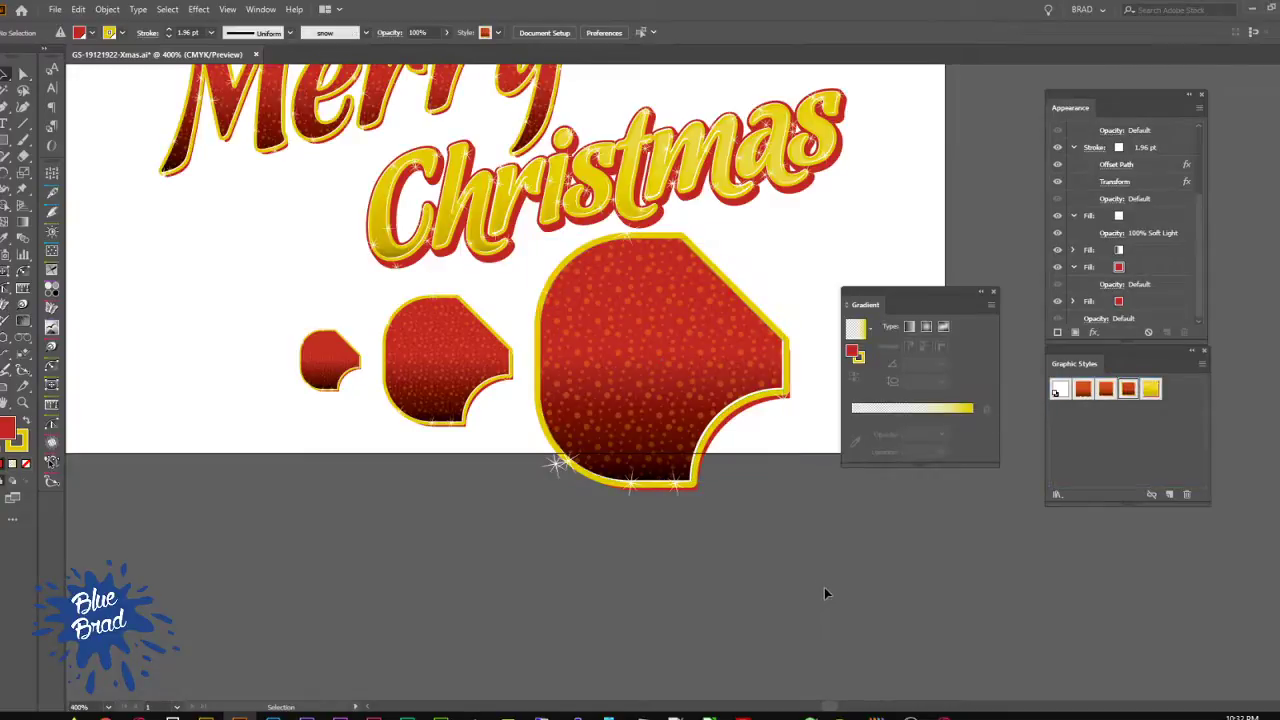
Step: Delete the large and small red shapes and replace them with full-size copies of the middle shape
{"action": "left_click", "coordinate": [620, 418]}
{"action": "key", "text": "Delete"}
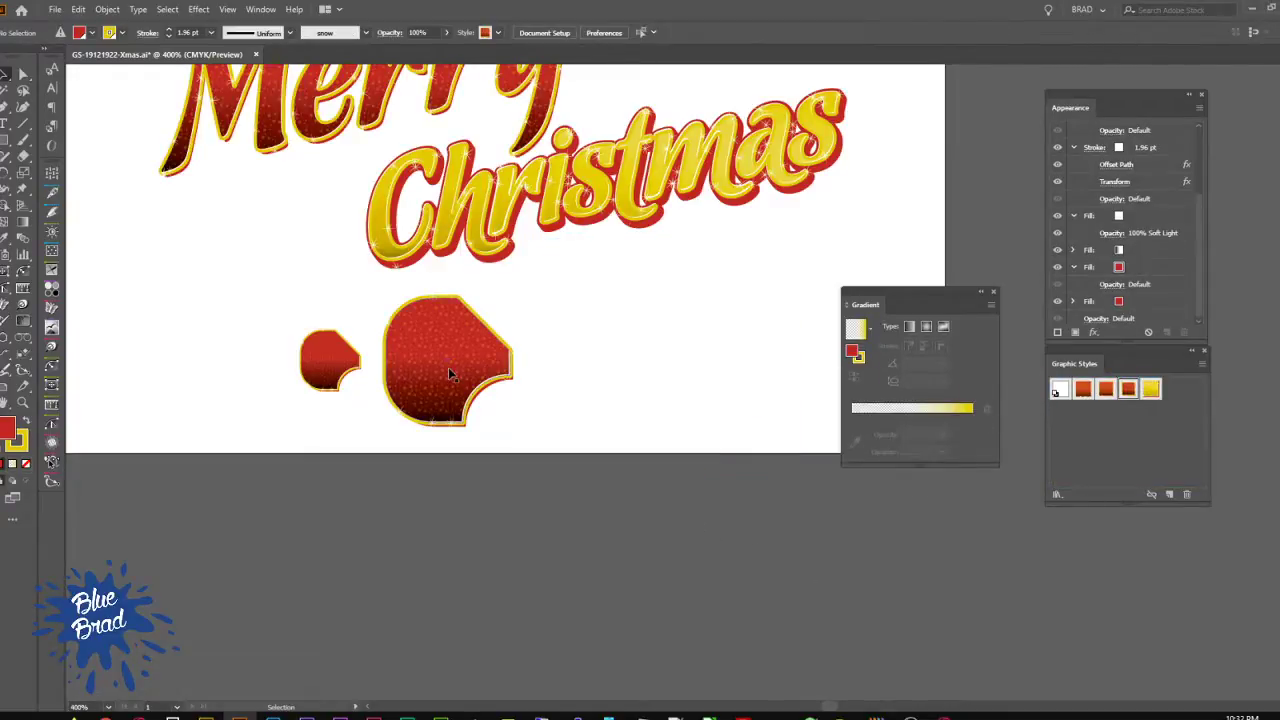
{"action": "left_click_drag", "start_coordinate": [448, 367], "coordinate": [600, 368]}
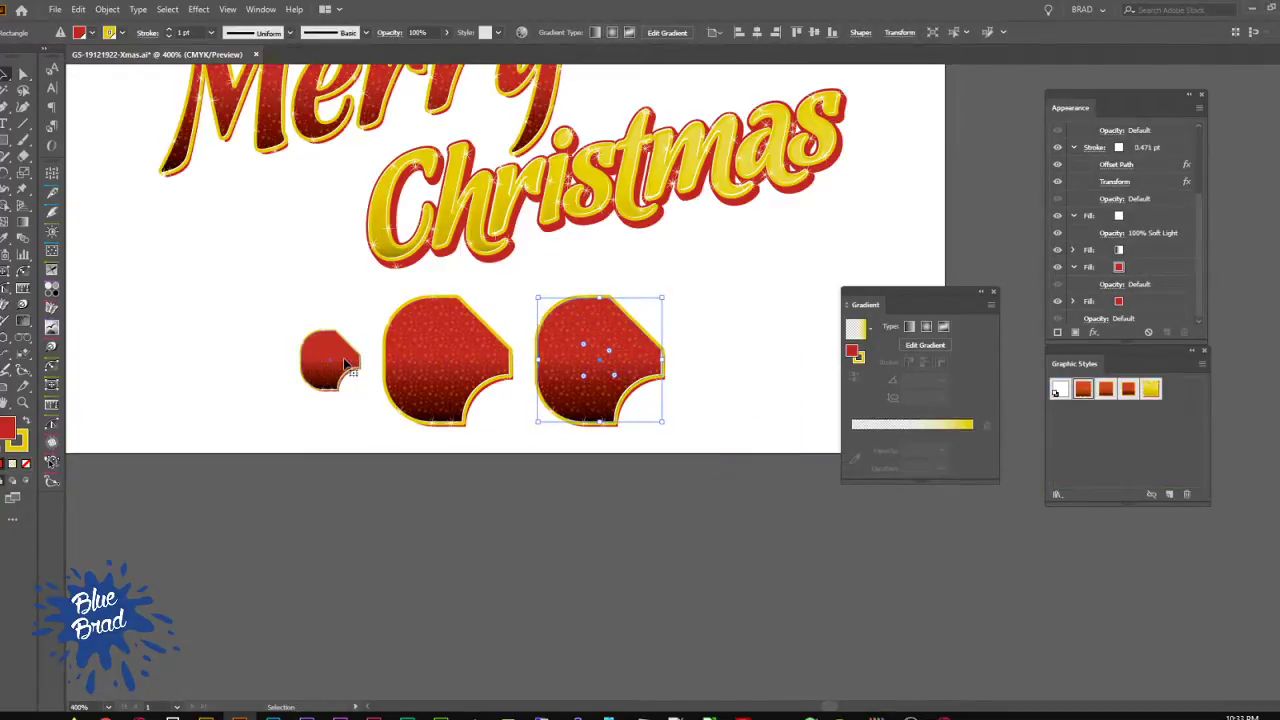
{"action": "left_click", "coordinate": [330, 362]}
{"action": "key", "text": "Delete"}
{"action": "left_click_drag", "start_coordinate": [459, 352], "coordinate": [370, 486]}
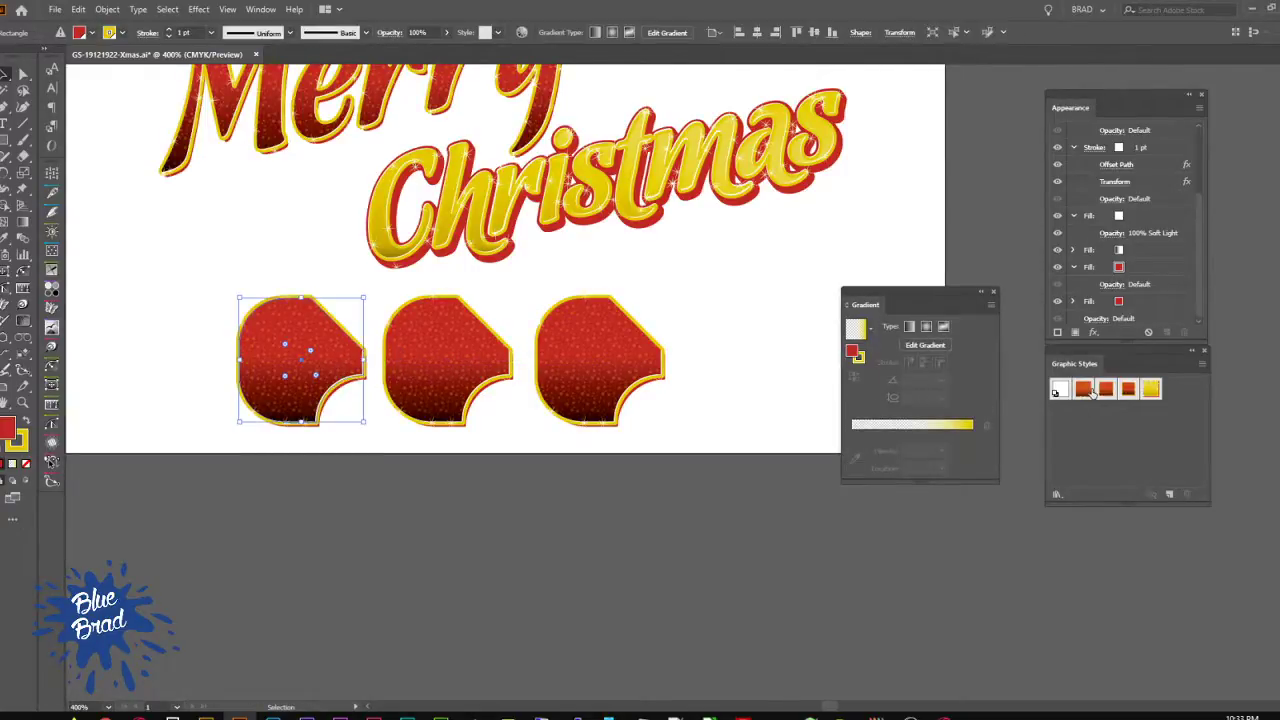
Step: Apply the small-scale red style to the left shape and the large-scale red style to the right shape
{"action": "left_click", "coordinate": [600, 372]}
{"action": "left_click", "coordinate": [1128, 388]}
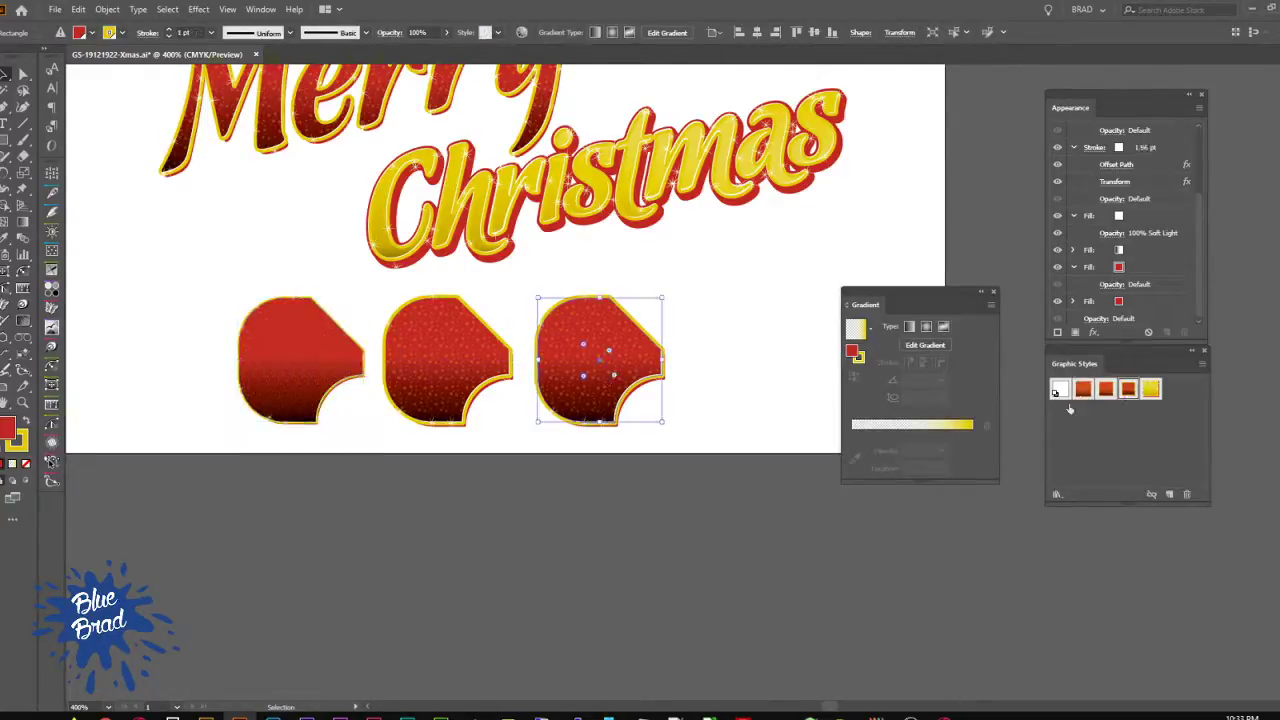
{"action": "left_click", "coordinate": [614, 490]}
{"action": "scroll", "coordinate": [751, 506], "scroll_direction": "up", "scroll_amount": 3}
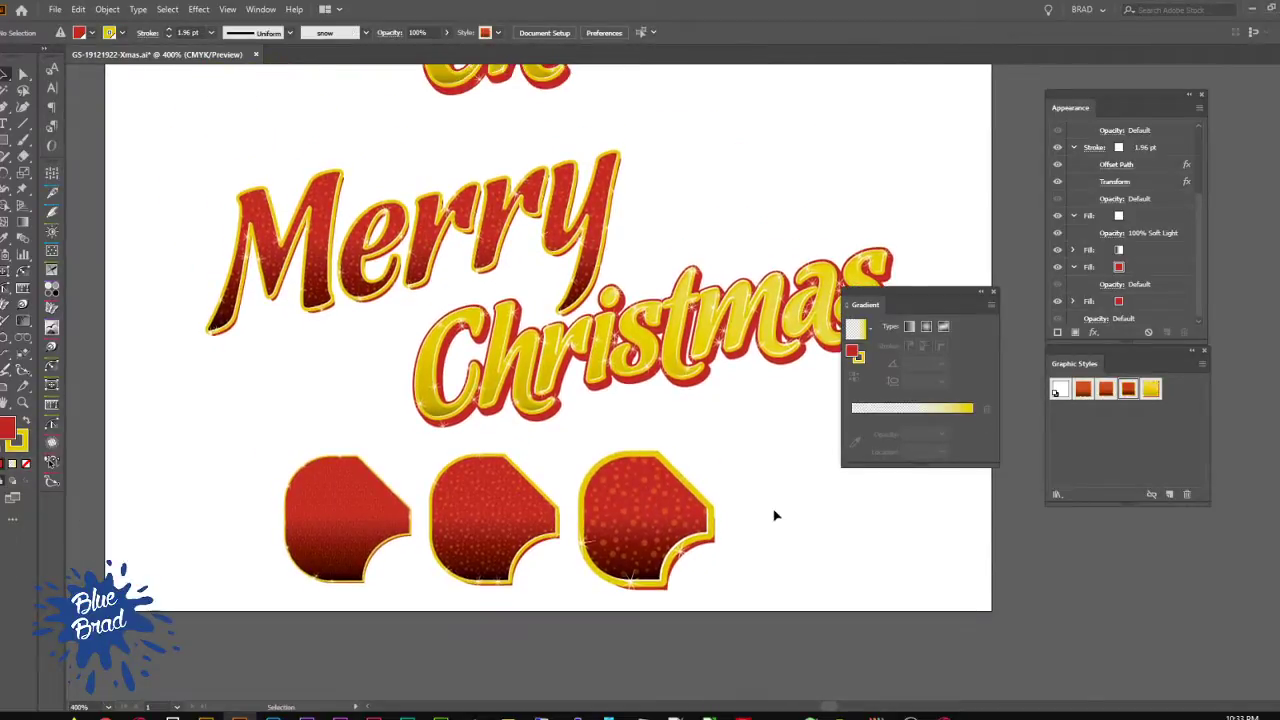
Step: Move the three red sample shapes off the artboard, just below its lower edge
{"action": "left_click_drag", "start_coordinate": [770, 566], "coordinate": [323, 503]}
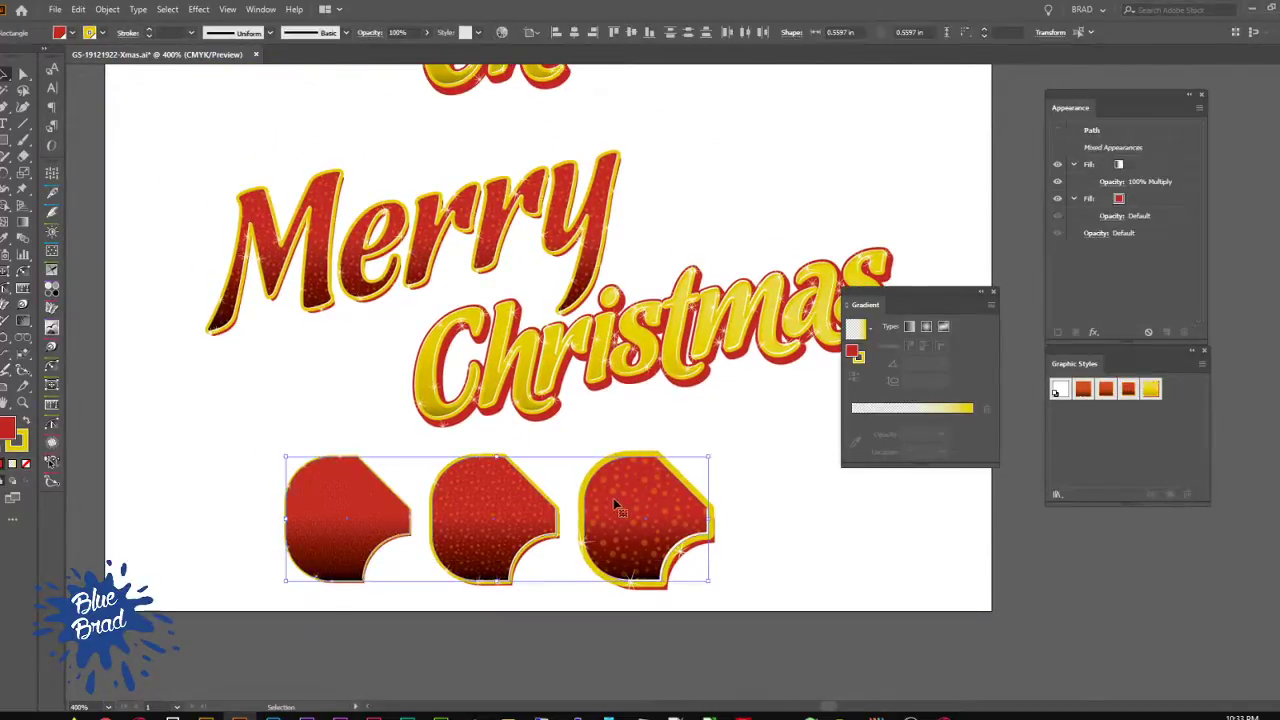
{"action": "left_click_drag", "start_coordinate": [614, 508], "coordinate": [438, 668]}
{"action": "key", "text": "space"}
{"action": "left_click_drag", "start_coordinate": [534, 640], "coordinate": [432, 308]}
{"action": "left_click", "coordinate": [517, 420]}
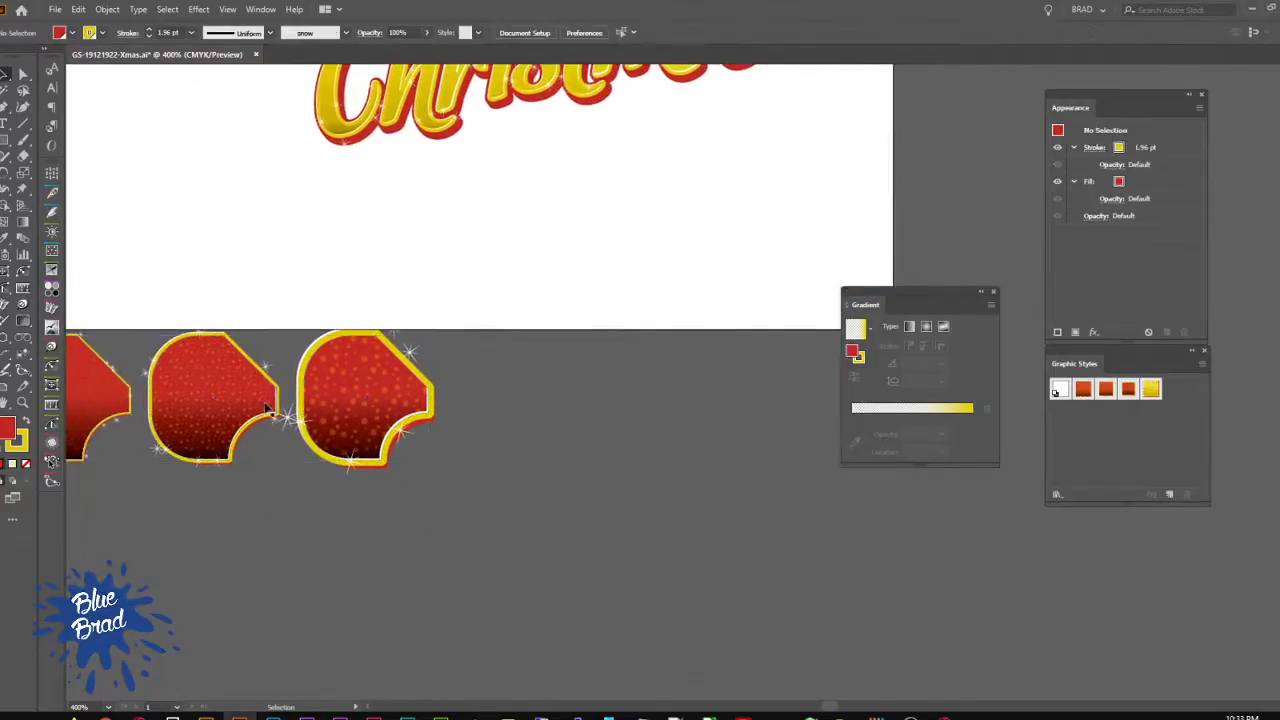
Step: Duplicate the middle red sample to the right of the row and apply the yellow Graphic Style 2 to the copy
{"action": "mouse_move", "coordinate": [229, 391]}
{"action": "left_mouse_down"}
{"action": "mouse_move", "coordinate": [547, 412]}
{"action": "mouse_move", "coordinate": [730, 400]}
{"action": "left_mouse_up"}
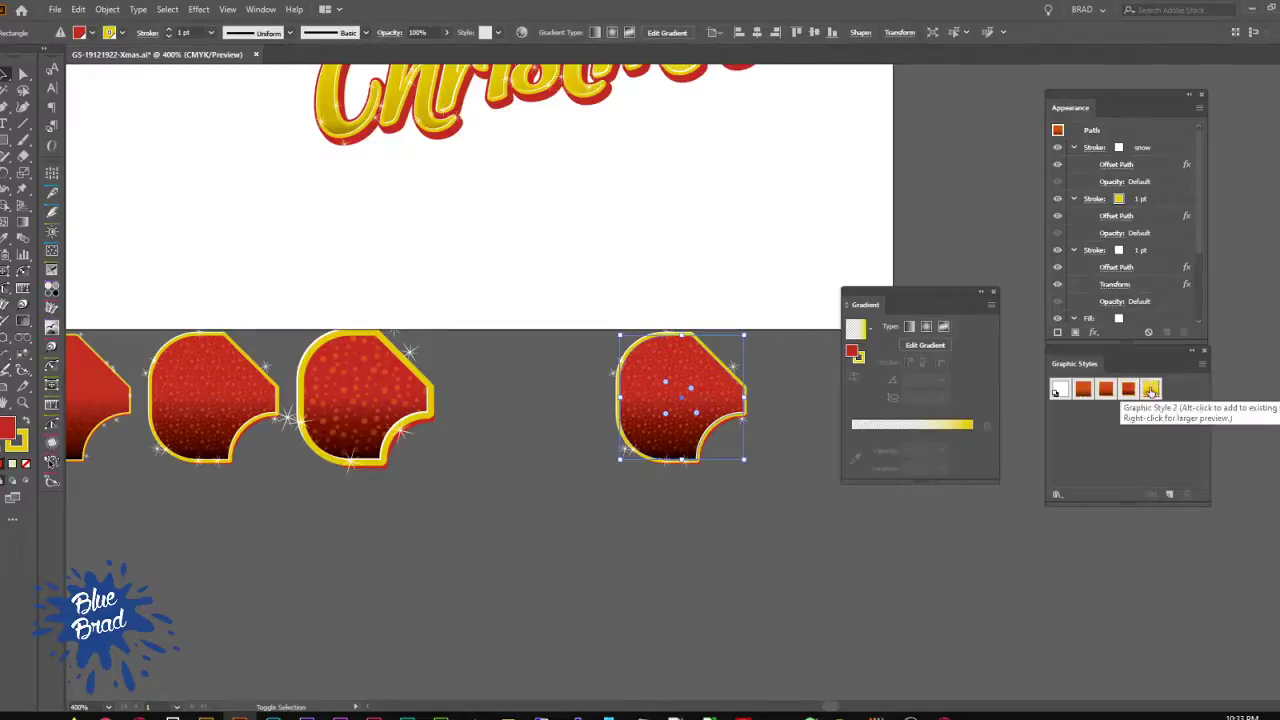
{"action": "left_click", "coordinate": [1151, 390]}
Step: Make a reduced copy of the yellow shape with 0.384 pt strokes and save it as a graphic style placed before the original yellow
{"action": "left_click_drag", "start_coordinate": [714, 392], "coordinate": [548, 401]}
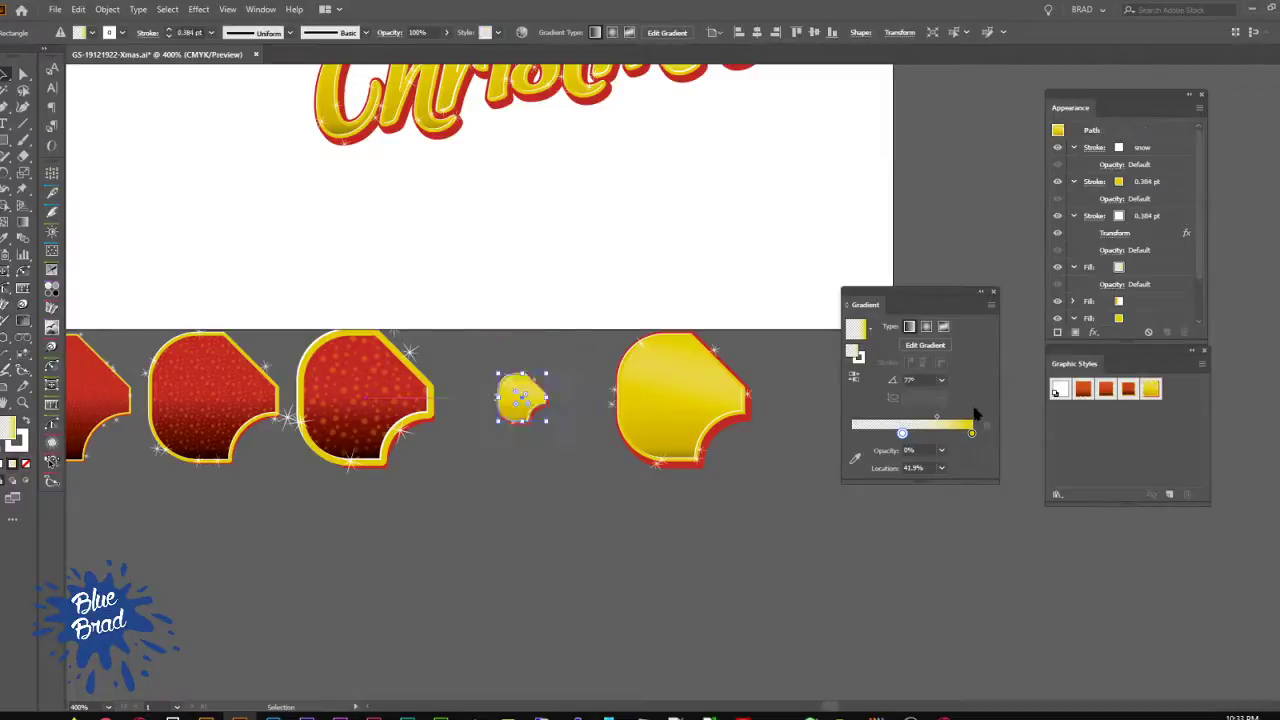
{"action": "left_click", "coordinate": [1170, 494]}
{"action": "left_click_drag", "start_coordinate": [1173, 393], "coordinate": [1140, 402]}
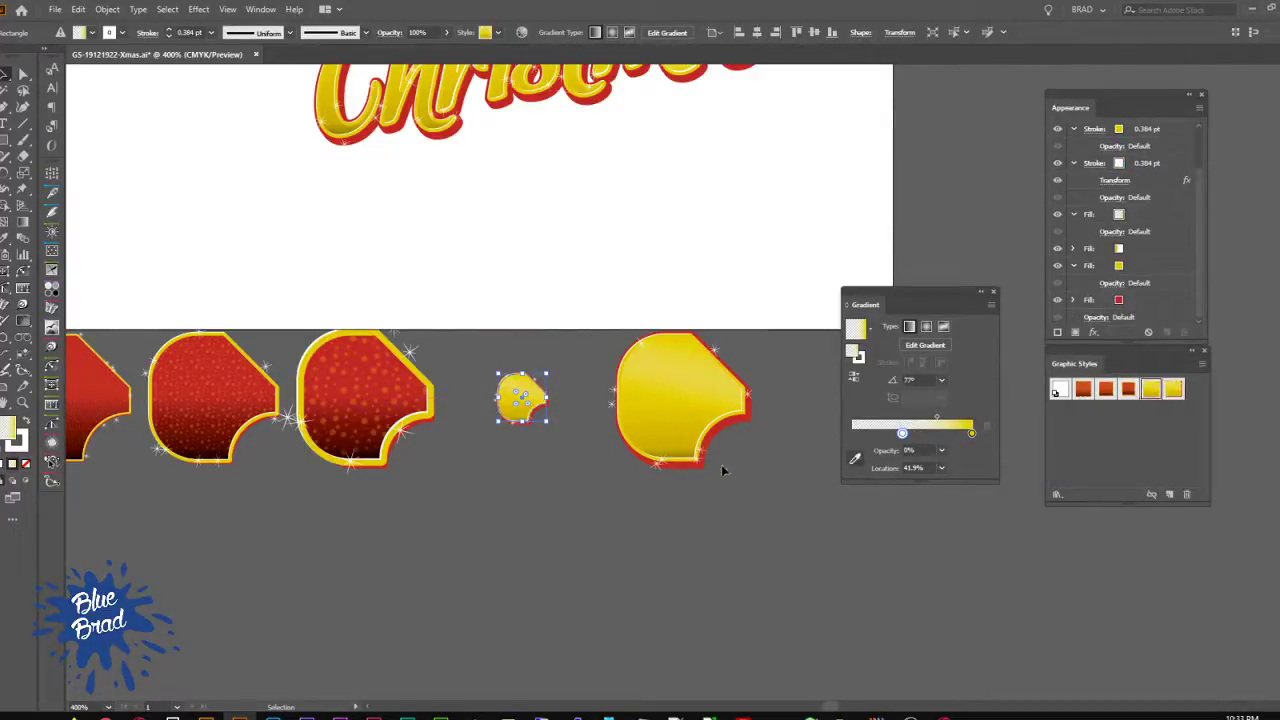
Step: Remove the corner shaping from the full-size yellow sample to make it a plain square
{"action": "key", "text": "space"}
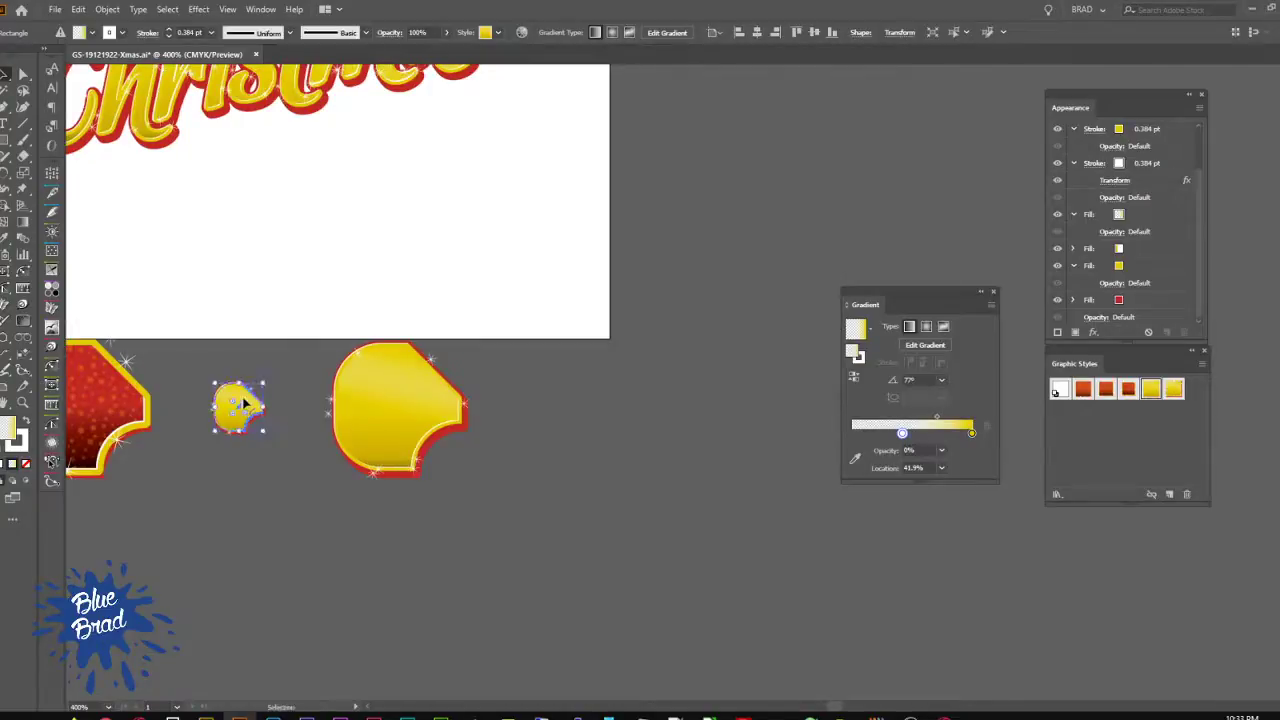
{"action": "left_click", "coordinate": [399, 403]}
{"action": "left_click_drag", "start_coordinate": [570, 405], "coordinate": [576, 404]}
Step: Duplicate the yellow square to the right and scale the copy up until its strokes are 1.776 pt
{"action": "left_click_drag", "start_coordinate": [406, 388], "coordinate": [576, 393]}
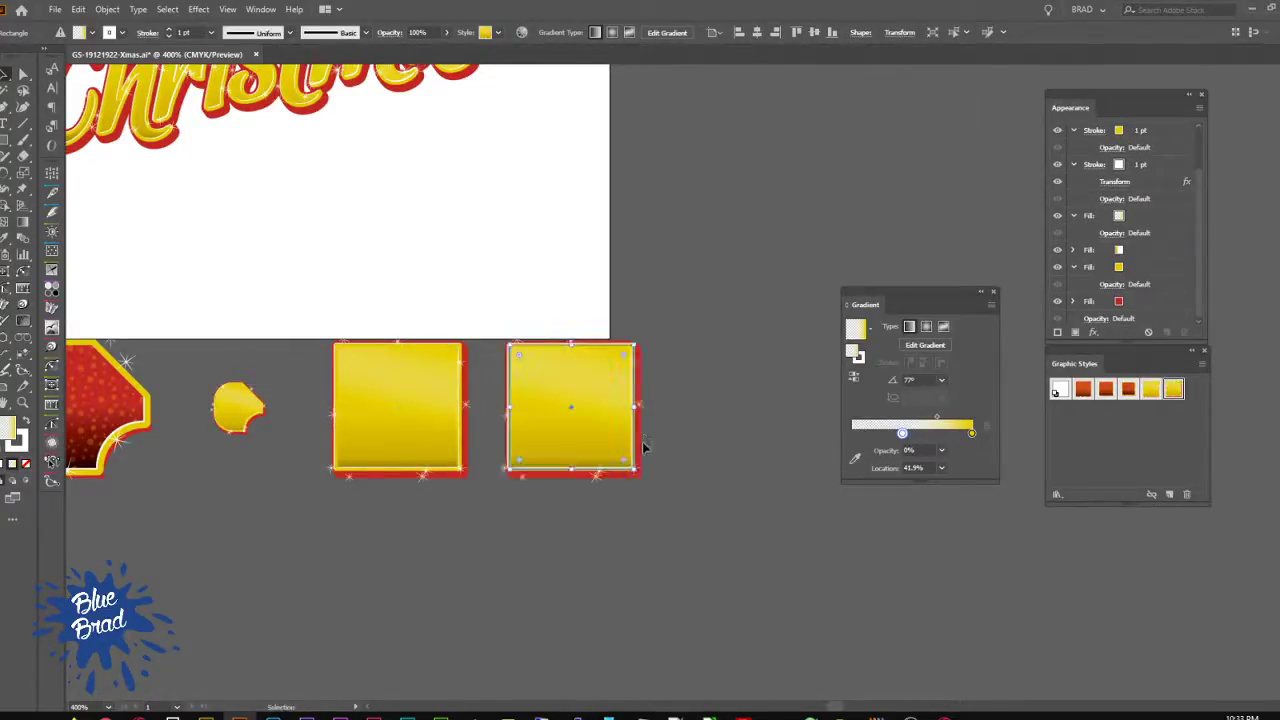
{"action": "mouse_move", "coordinate": [638, 470]}
{"action": "left_mouse_down"}
{"action": "mouse_move", "coordinate": [709, 502]}
{"action": "mouse_move", "coordinate": [688, 519]}
{"action": "left_mouse_up"}
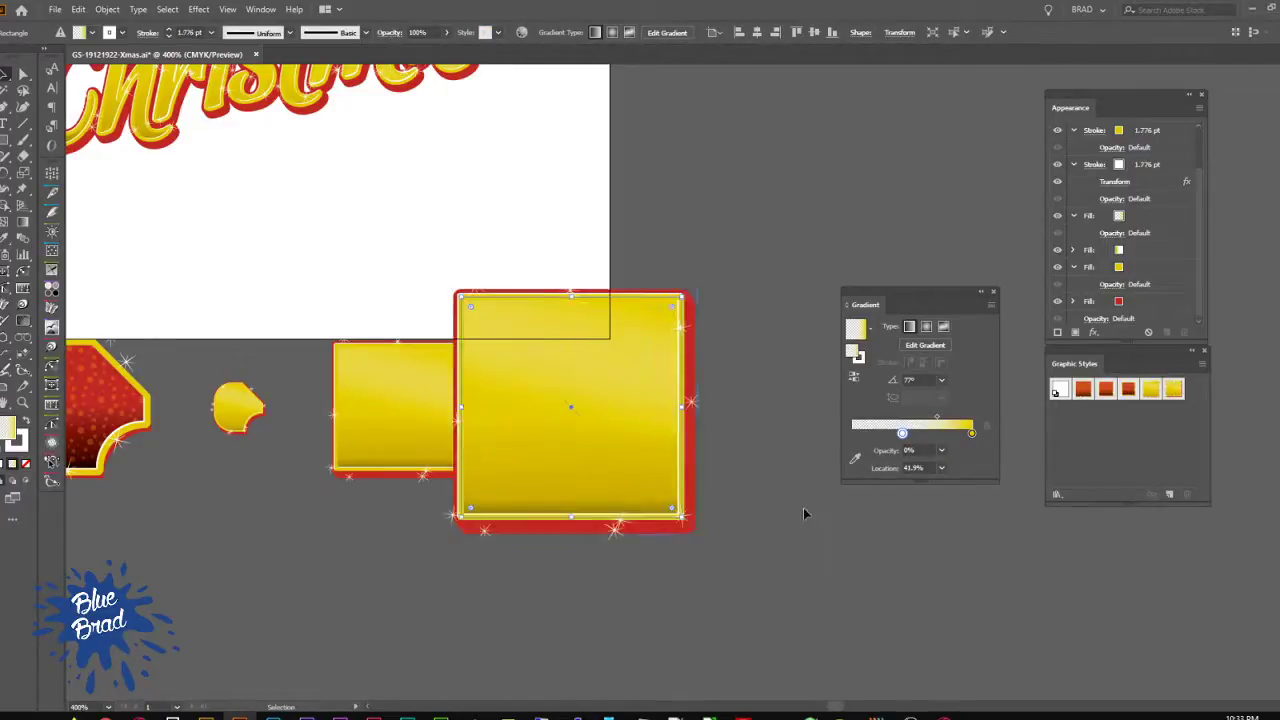
Step: Save the enlarged yellow square's appearance as a new graphic style and delete the three yellow sample shapes
{"action": "left_click", "coordinate": [1169, 494]}
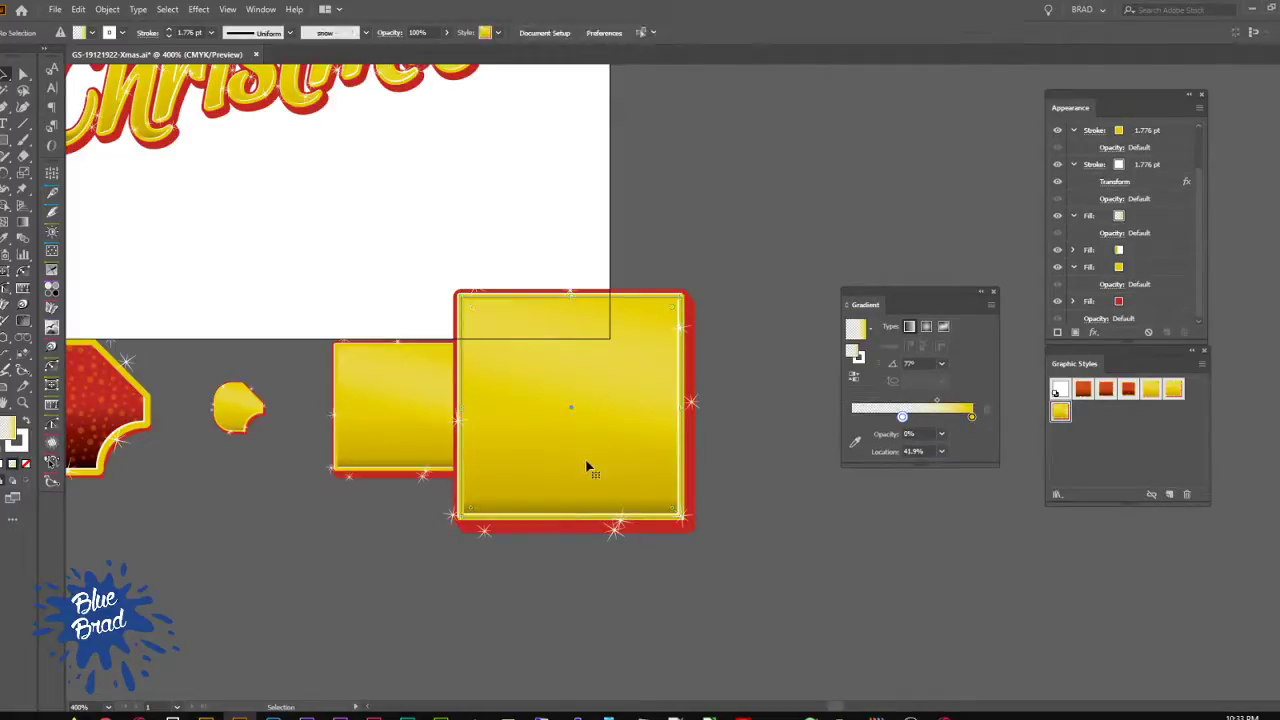
{"action": "key", "text": "Delete"}
{"action": "left_click", "coordinate": [245, 408]}
{"action": "key", "text": "Delete"}
{"action": "left_click", "coordinate": [374, 428]}
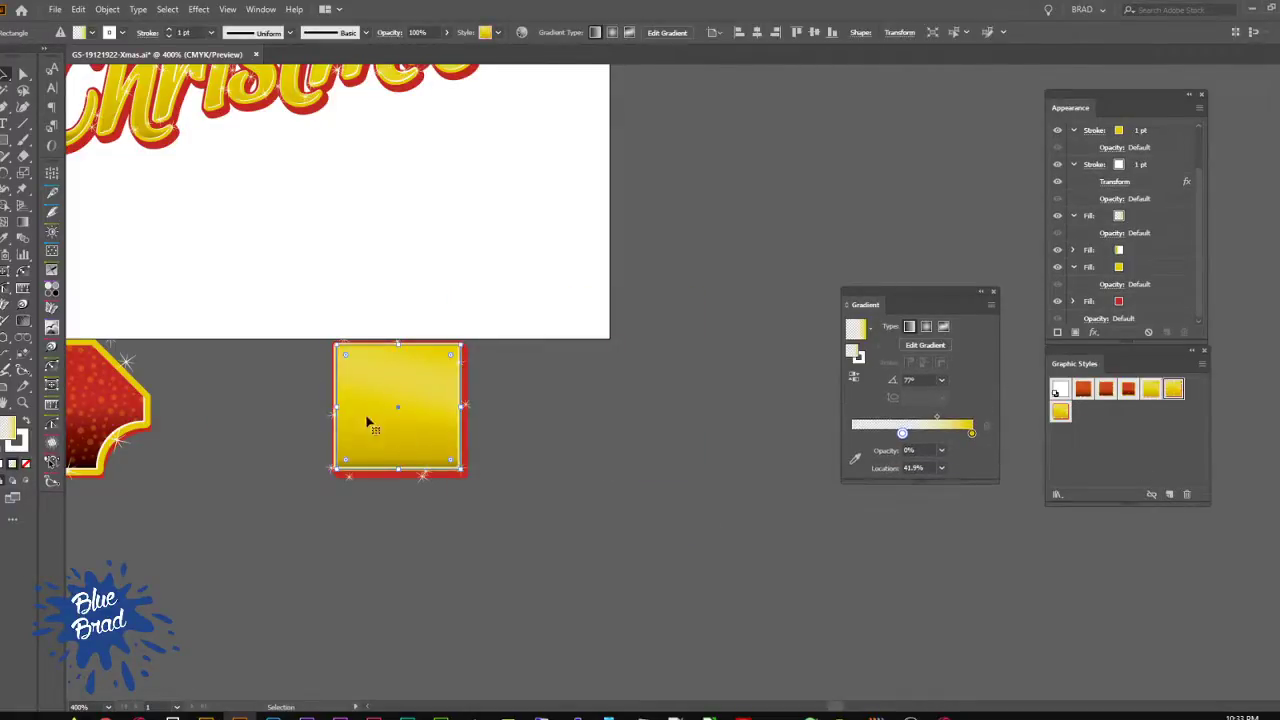
{"action": "key", "text": "Delete"}
Step: Duplicate the row of three red sample shapes to the right of the originals
{"action": "left_click_drag", "start_coordinate": [370, 416], "coordinate": [586, 426]}
{"action": "left_click_drag", "start_coordinate": [392, 527], "coordinate": [644, 410]}
{"action": "left_click_drag", "start_coordinate": [792, 505], "coordinate": [548, 535]}
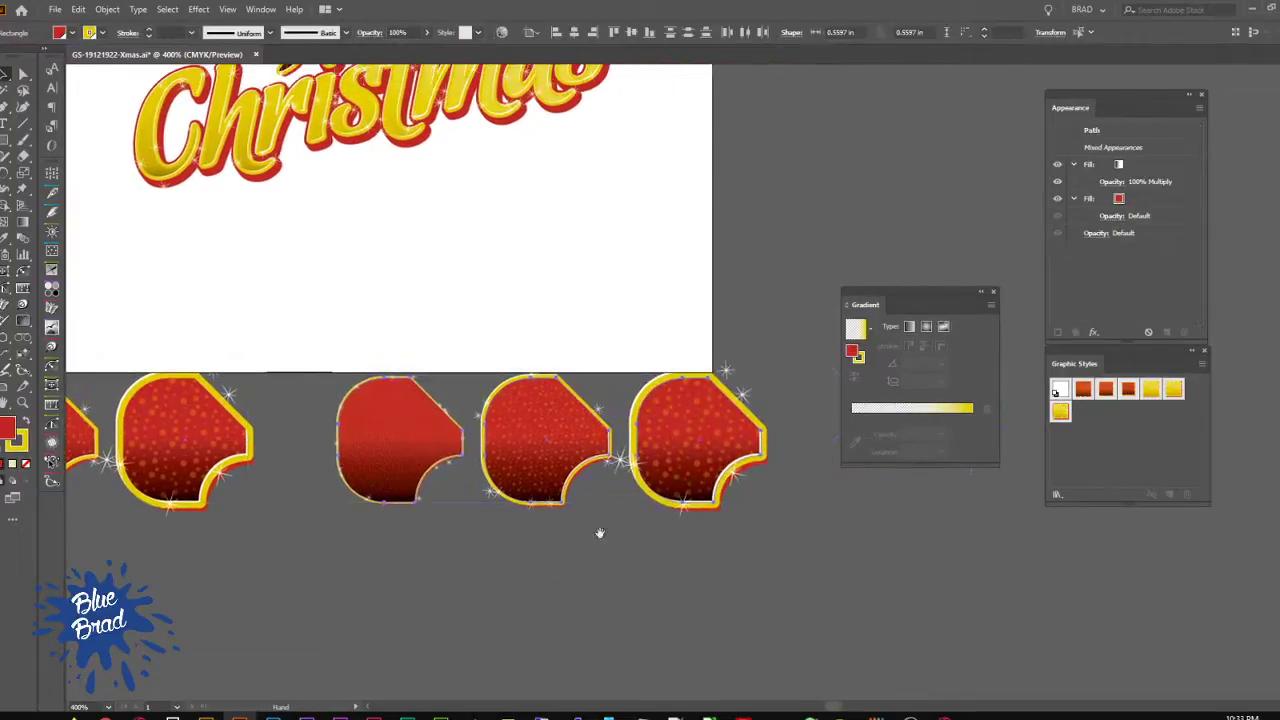
{"action": "key", "text": "ctrl+shift+a"}
Step: Apply the small, medium and large yellow graphic styles in order to the three duplicated red samples
{"action": "left_click", "coordinate": [426, 453]}
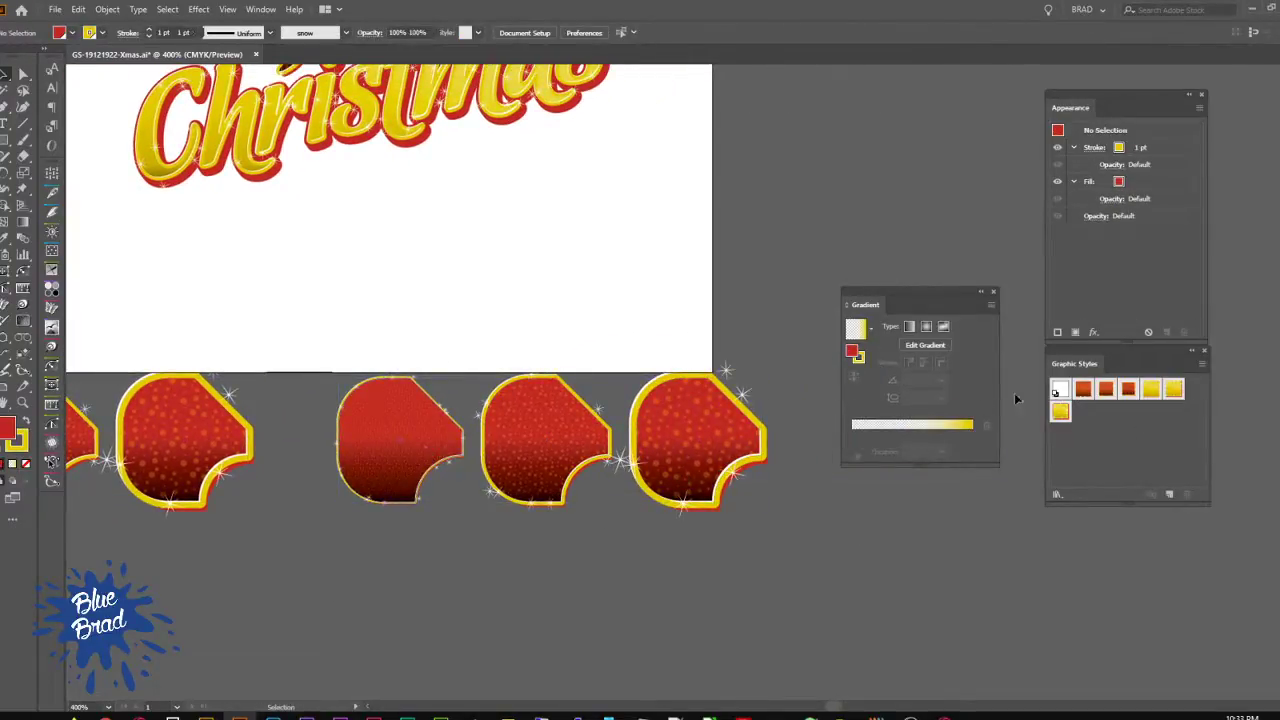
{"action": "left_click", "coordinate": [1095, 392]}
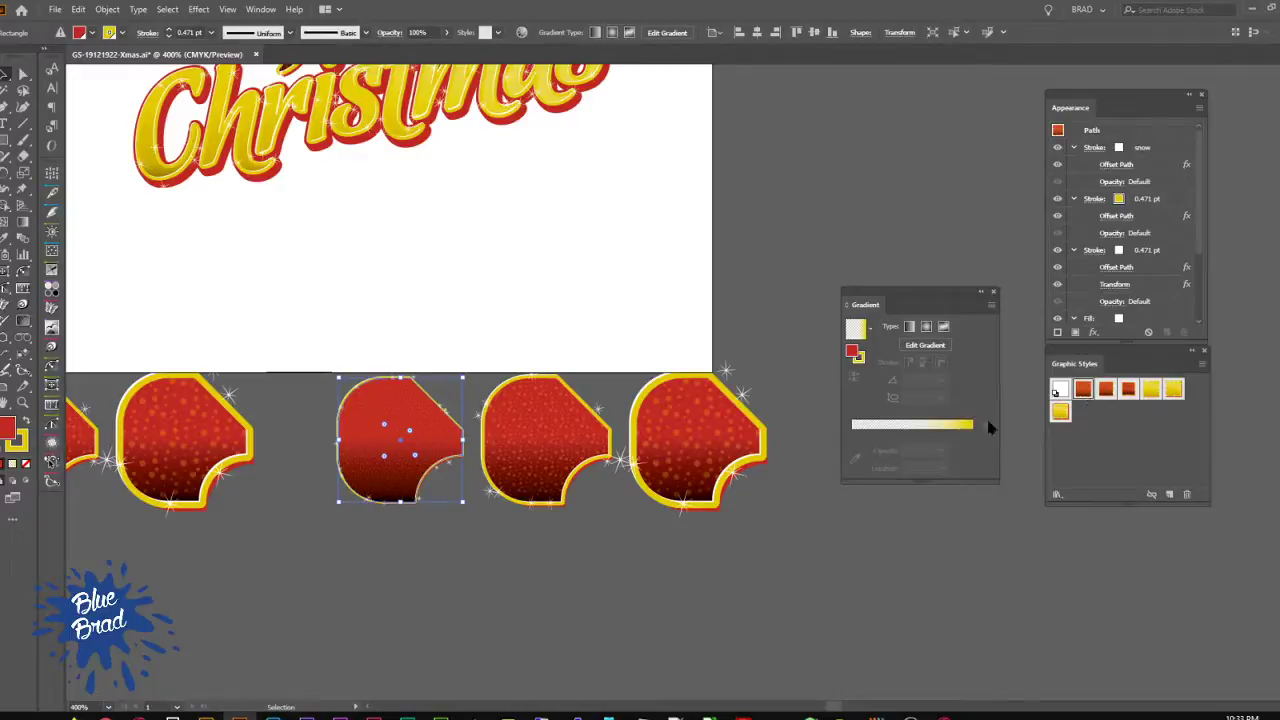
{"action": "left_click", "coordinate": [1158, 390]}
{"action": "left_click", "coordinate": [563, 434]}
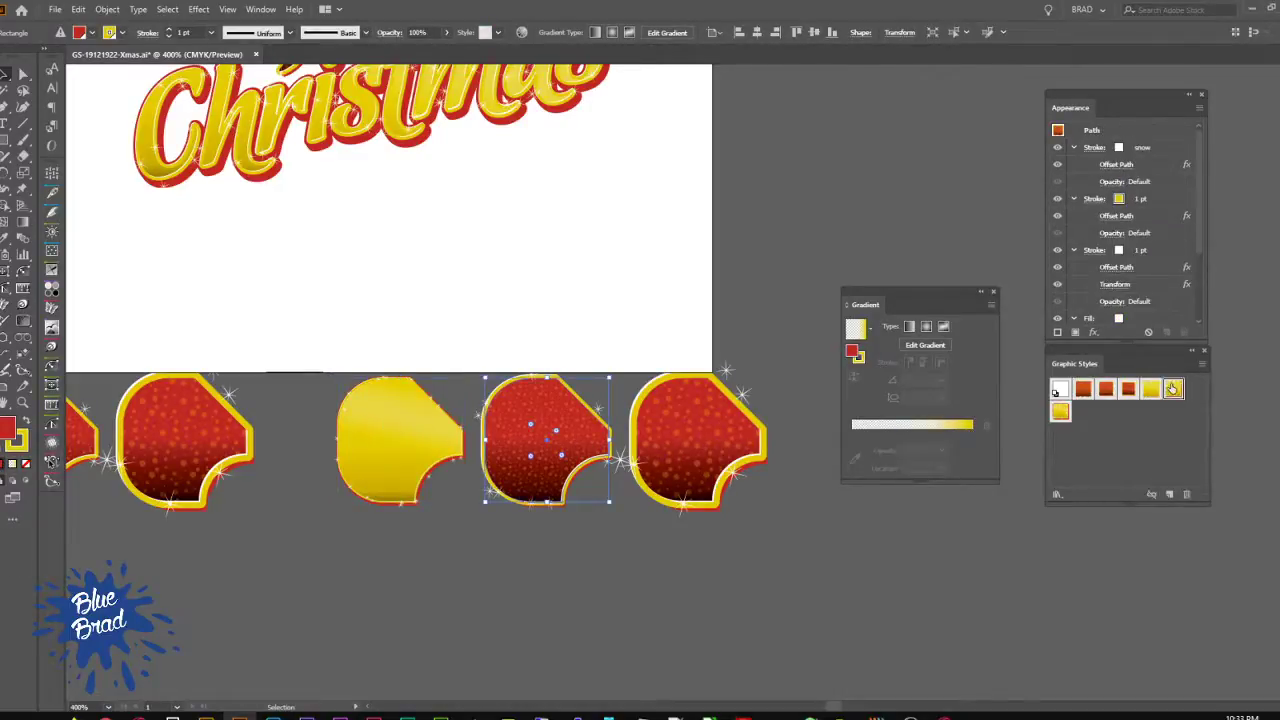
{"action": "left_click", "coordinate": [1152, 390]}
{"action": "left_click", "coordinate": [660, 443]}
{"action": "left_click", "coordinate": [1152, 392]}
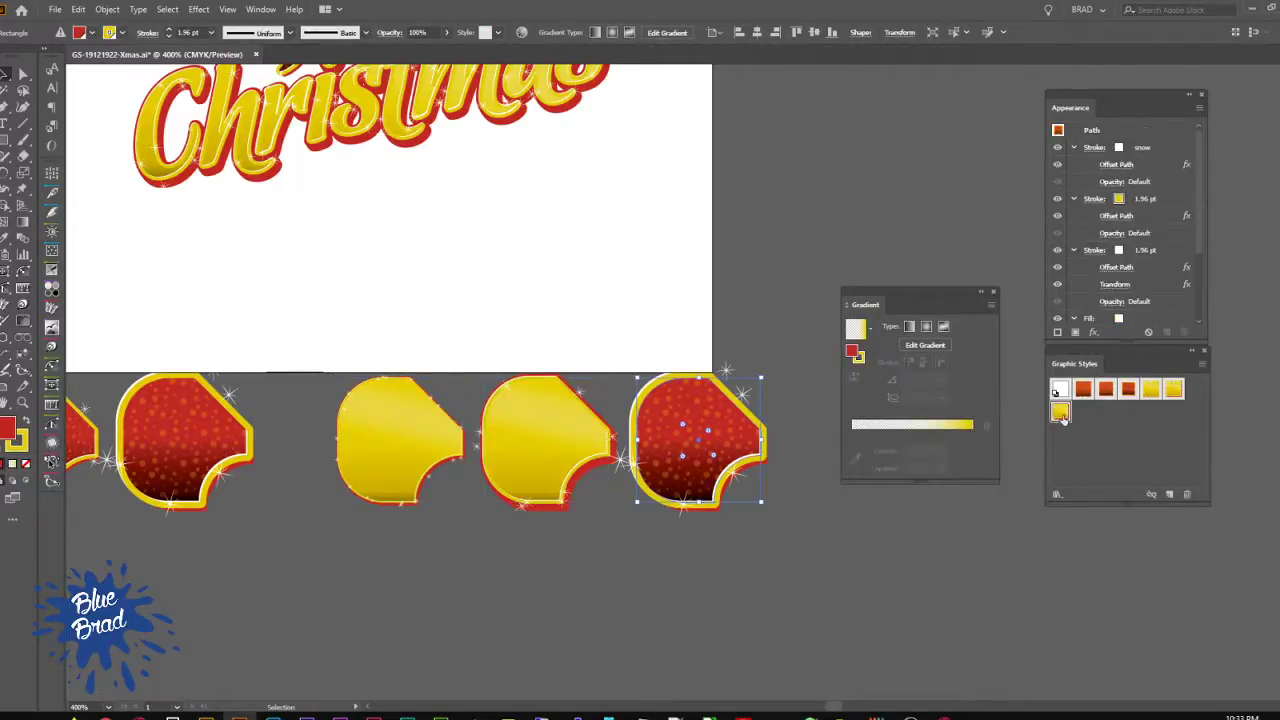
{"action": "left_click", "coordinate": [709, 529]}
Step: Move all six sample shapes slightly farther below the artboard and save the document
{"action": "scroll", "coordinate": [709, 529], "scroll_direction": "down", "scroll_amount": 2}
{"action": "left_click_drag", "start_coordinate": [692, 541], "coordinate": [742, 477]}
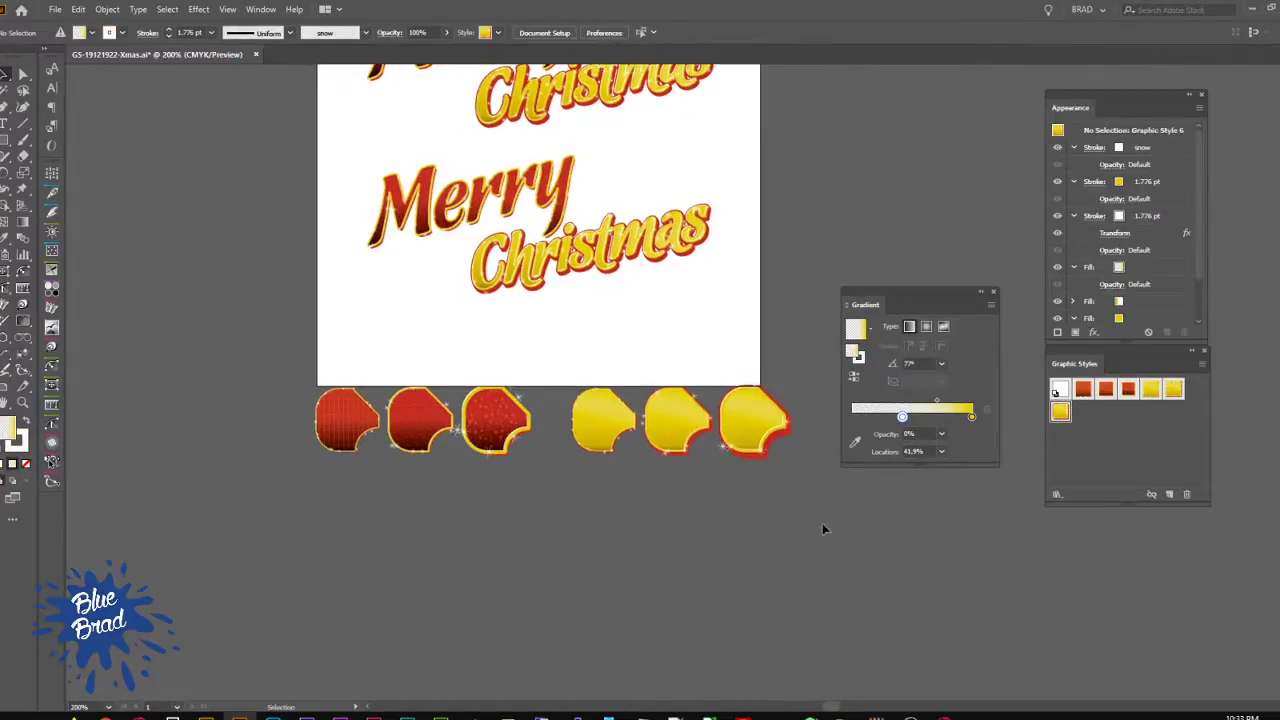
{"action": "left_click_drag", "start_coordinate": [366, 424], "coordinate": [365, 462]}
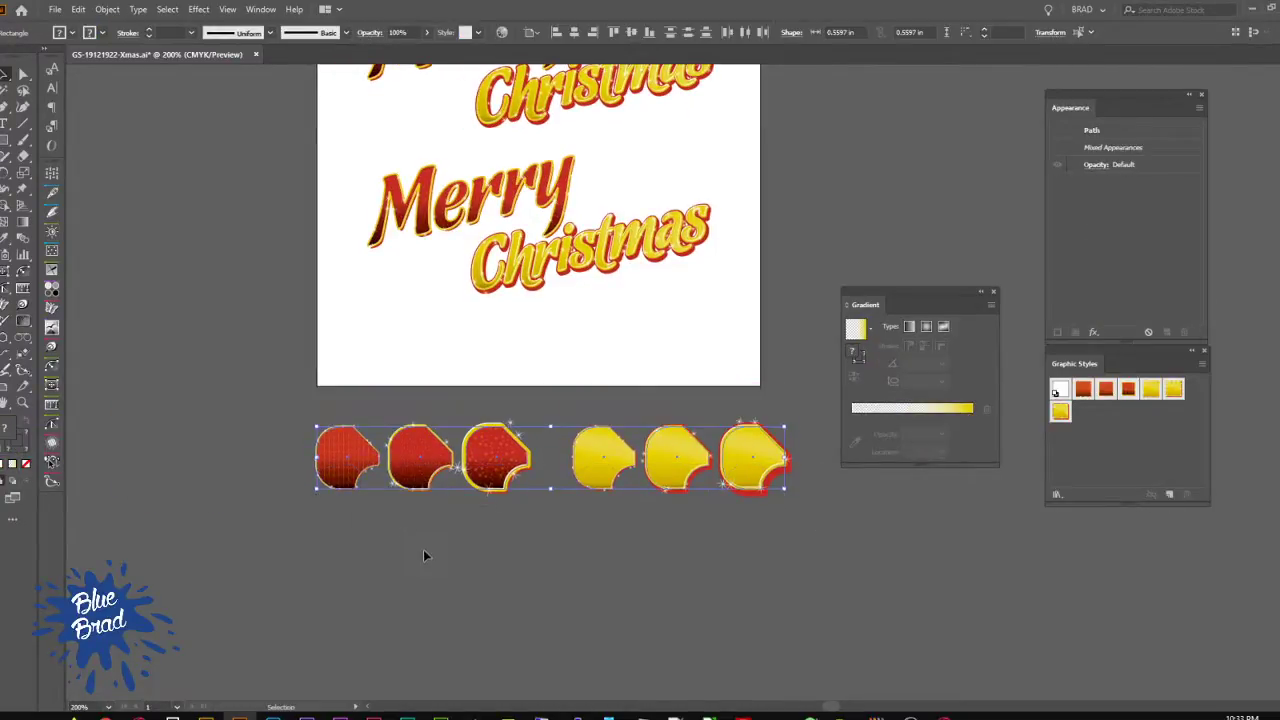
{"action": "left_click", "coordinate": [423, 549]}
{"action": "key", "text": "ctrl+s"}
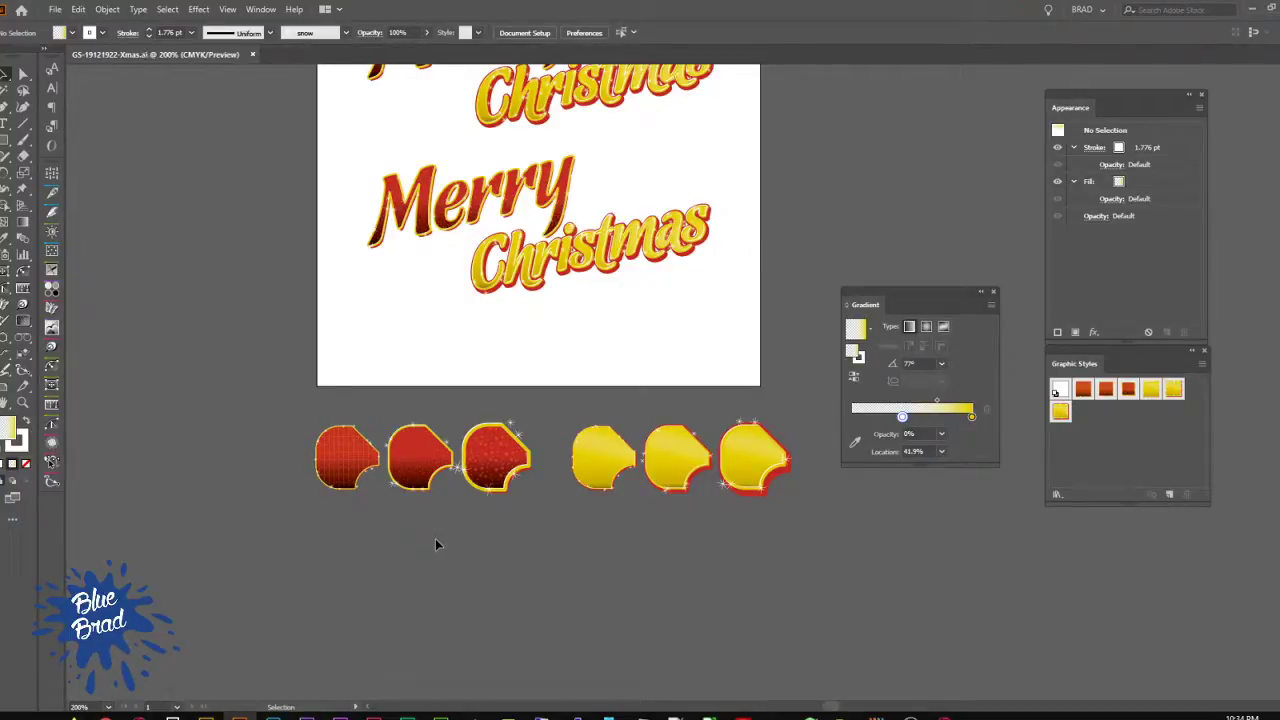
Step: Turn off Scale Strokes & Effects, Scale Corners and Transform Pattern Tiles in the general preferences
{"action": "left_click_drag", "start_coordinate": [480, 205], "coordinate": [477, 305]}
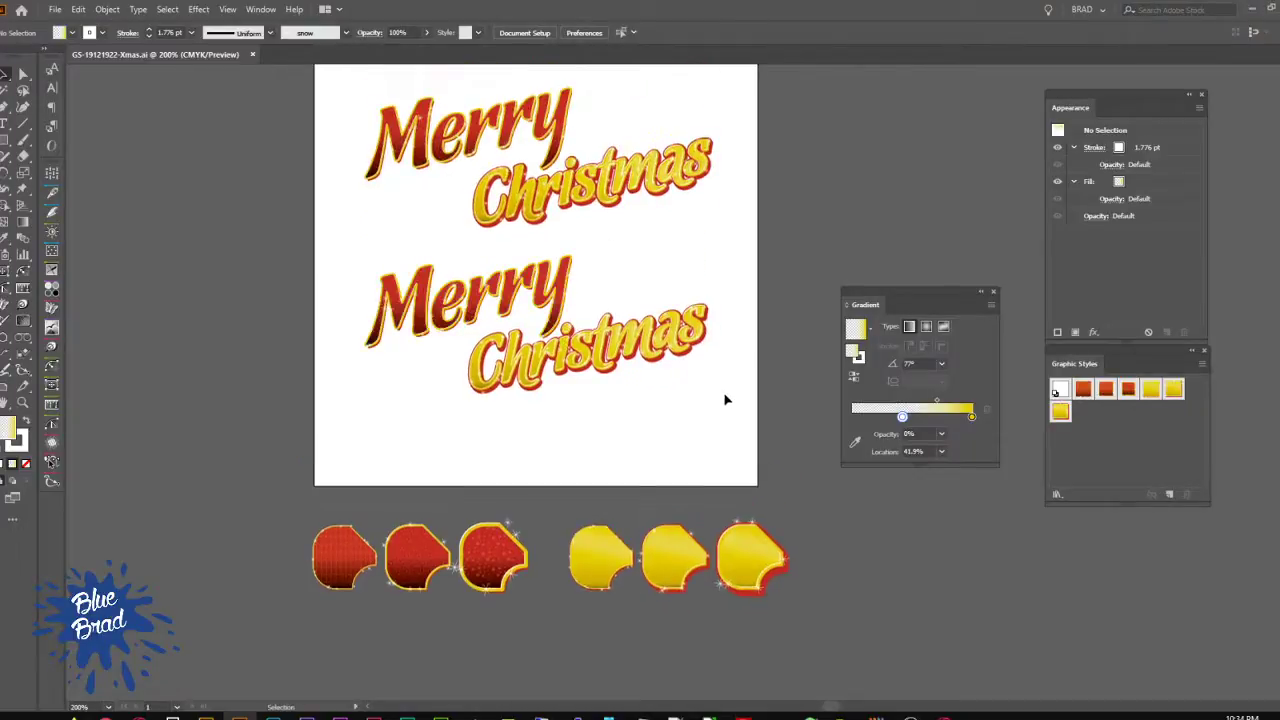
{"action": "key", "text": "ctrl+k"}
{"action": "left_click", "coordinate": [366, 212]}
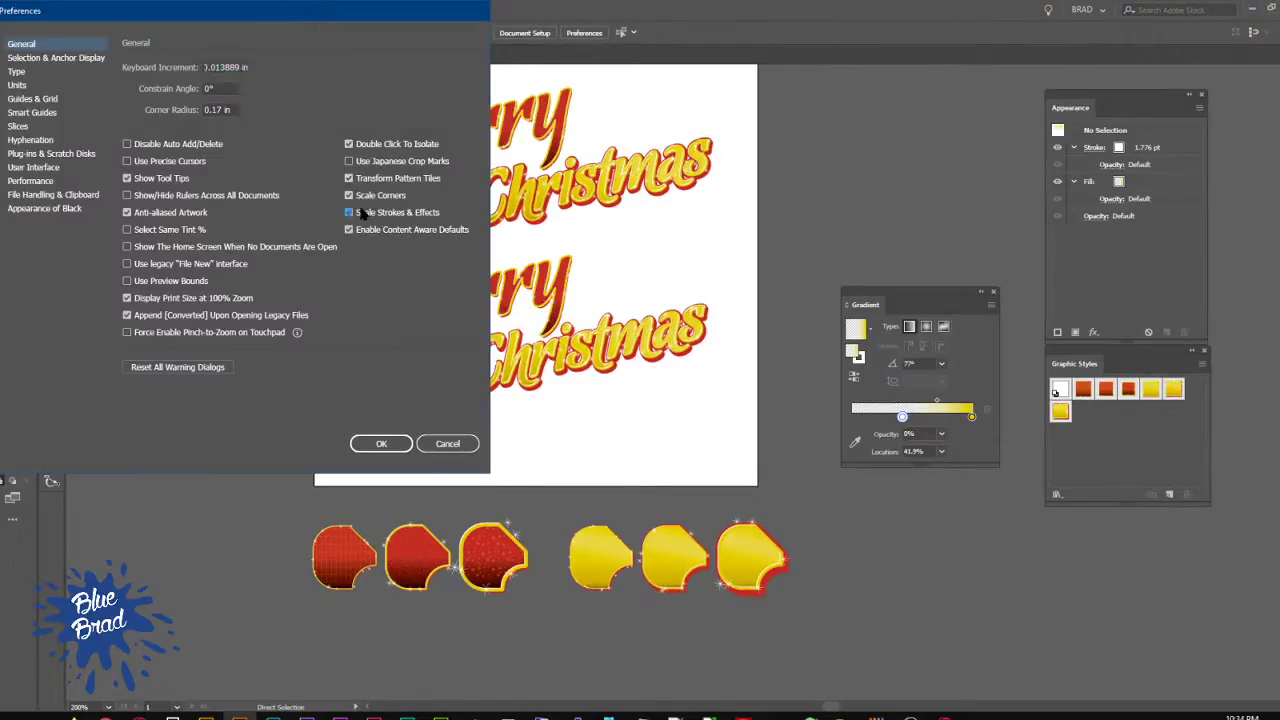
{"action": "left_click", "coordinate": [372, 198]}
{"action": "left_click", "coordinate": [383, 180]}
{"action": "left_click", "coordinate": [381, 443]}
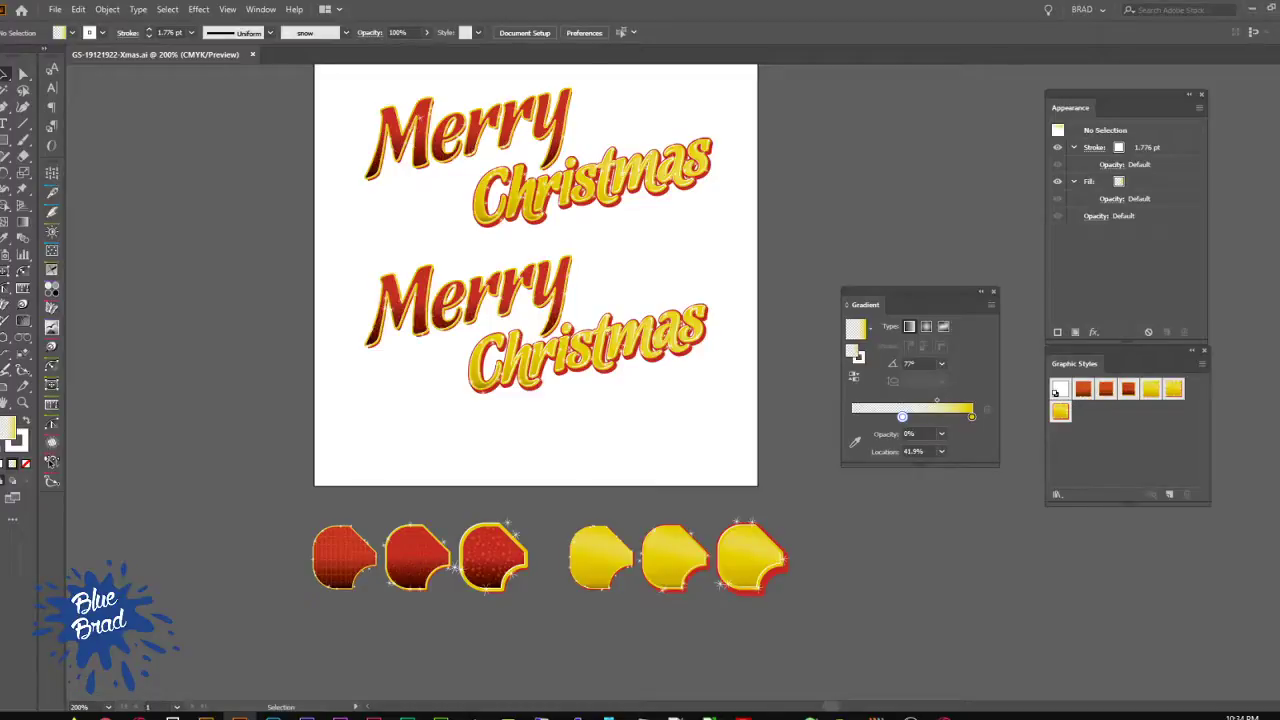
Step: Bring out the Transform settings and disable Scale Strokes & Effects and Scale Corners with the lower lettering group selected
{"action": "left_click_drag", "start_coordinate": [1272, 420], "coordinate": [808, 112]}
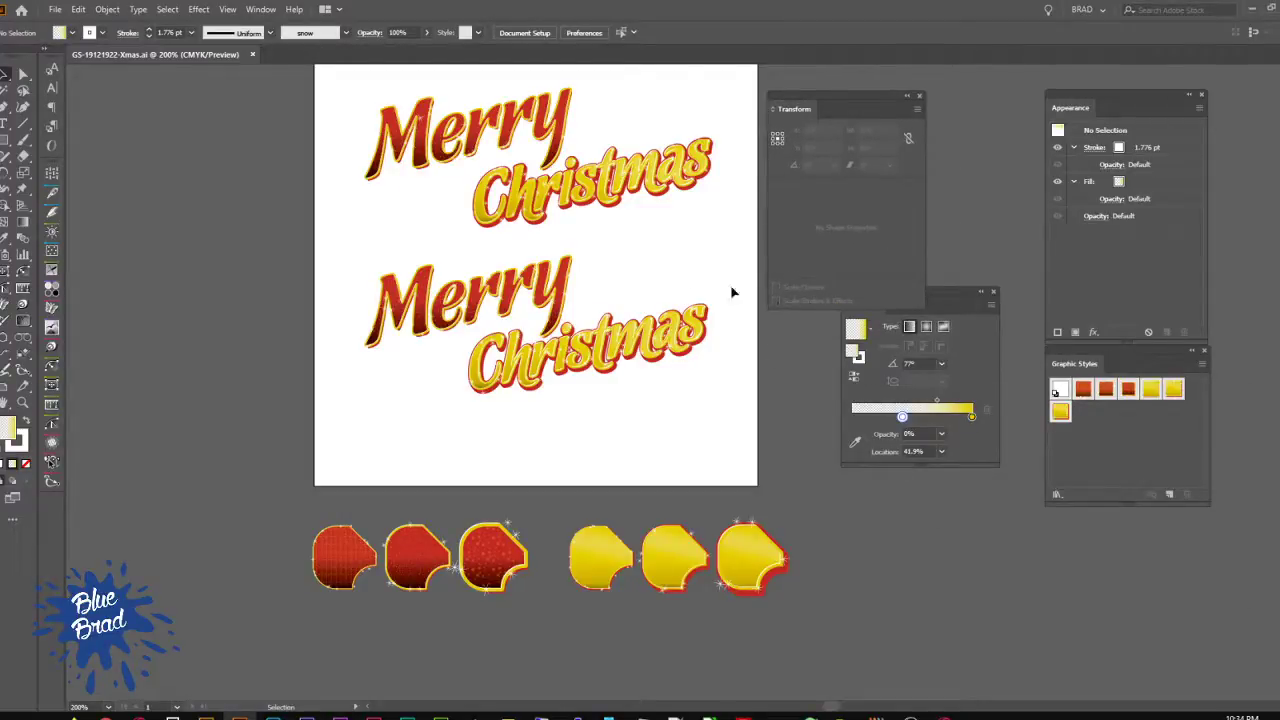
{"action": "left_click", "coordinate": [726, 334]}
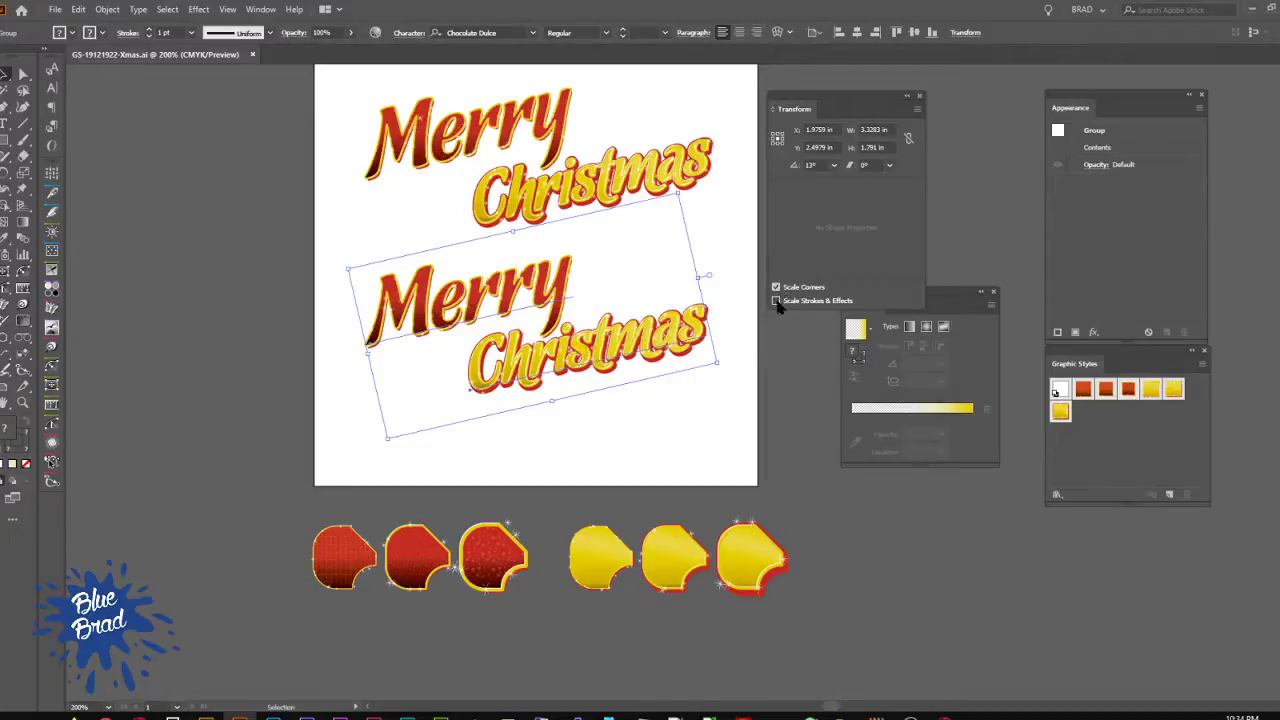
{"action": "left_click", "coordinate": [777, 301]}
{"action": "left_click", "coordinate": [776, 287]}
{"action": "key", "text": "ctrl+shift+a"}
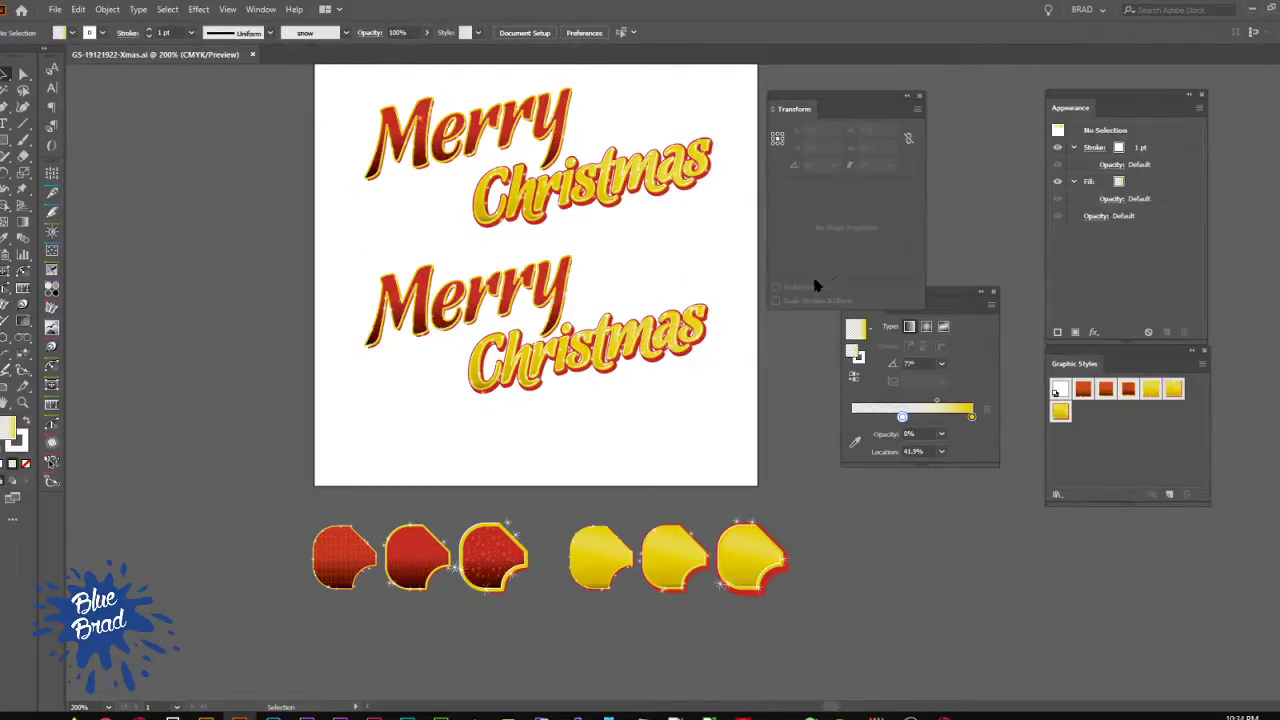
Step: Compare the scaling options in the general preferences with those in the Transform settings, leaving both as they are
{"action": "left_click", "coordinate": [714, 371]}
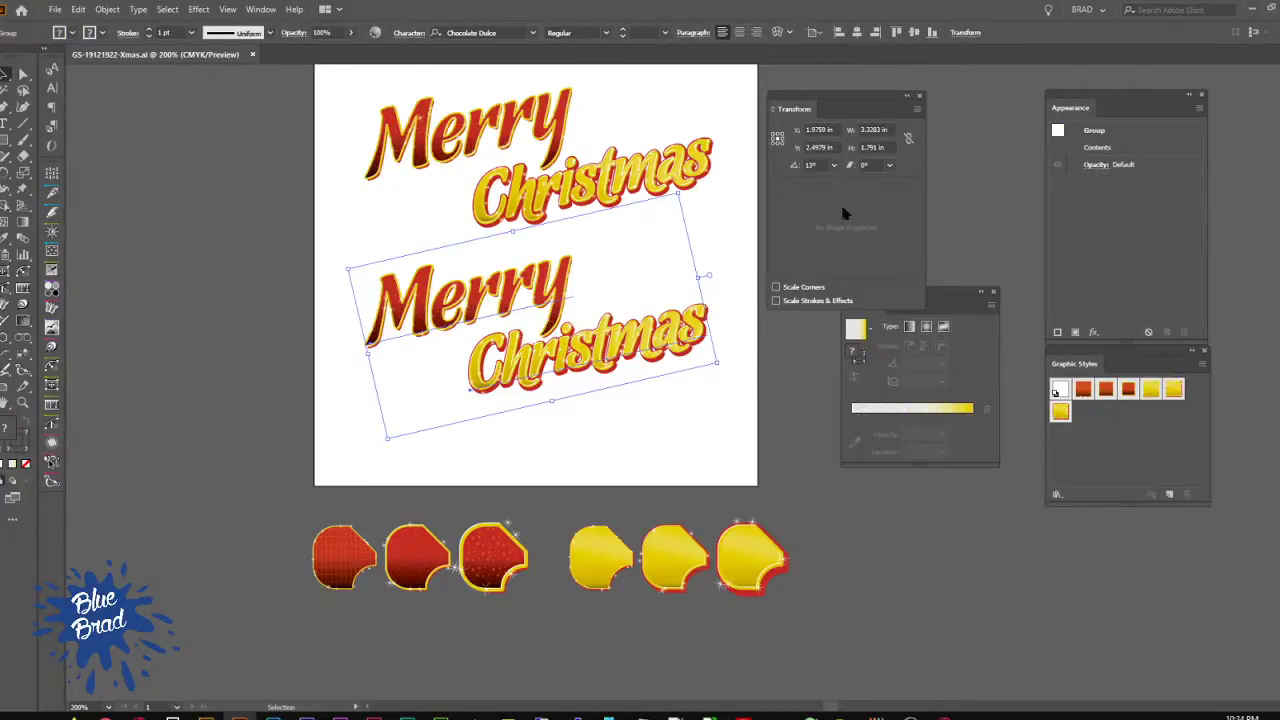
{"action": "key", "text": "ctrl"}
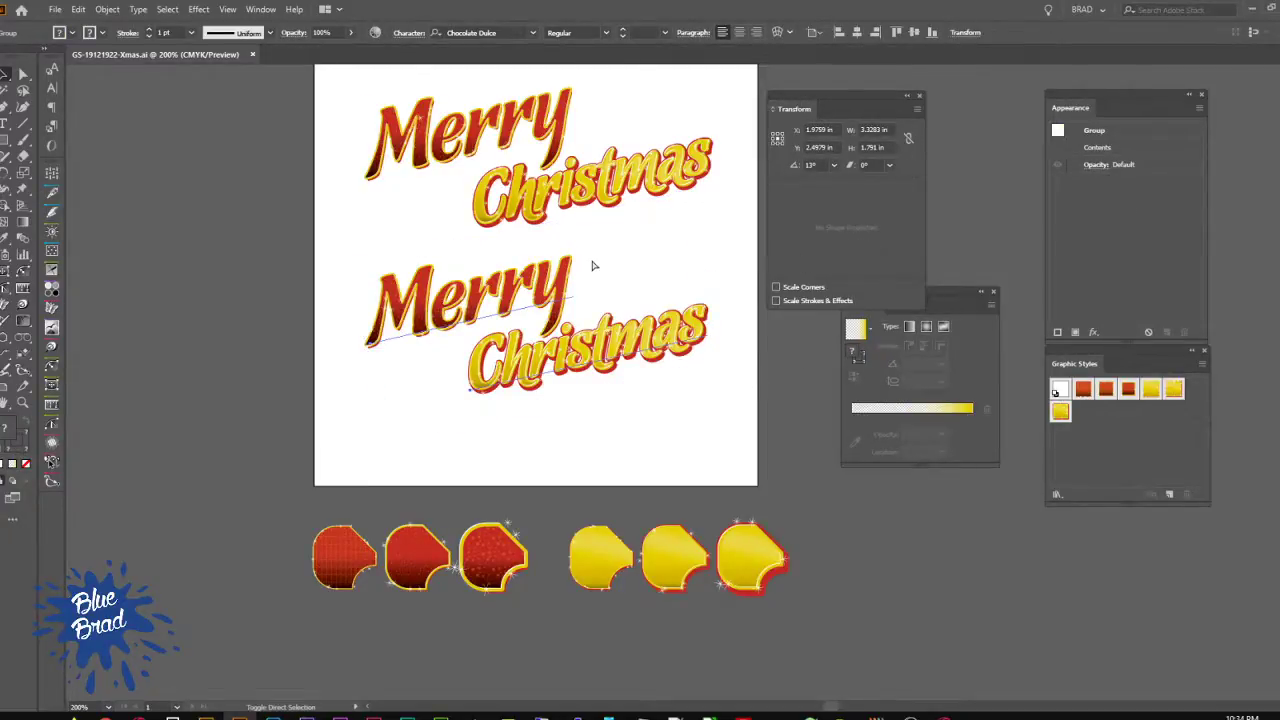
{"action": "key", "text": "ctrl+shift+k"}
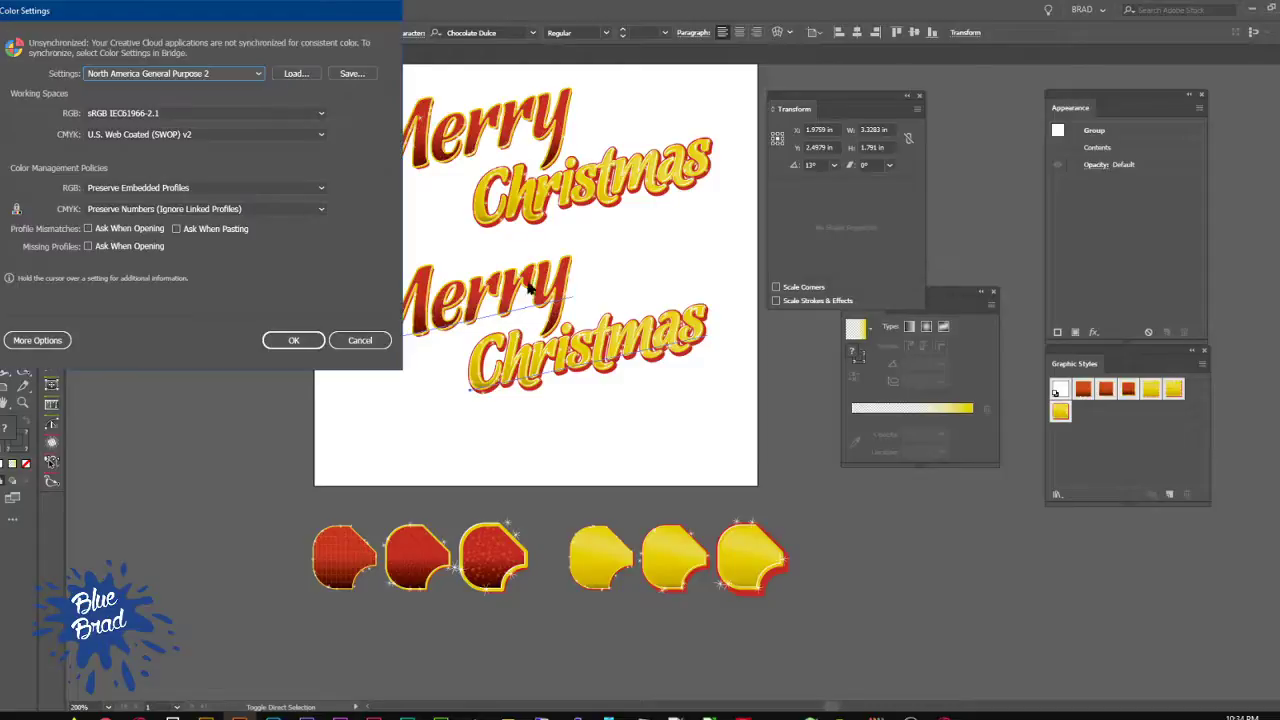
{"action": "left_click", "coordinate": [357, 340]}
{"action": "key", "text": "ctrl+k"}
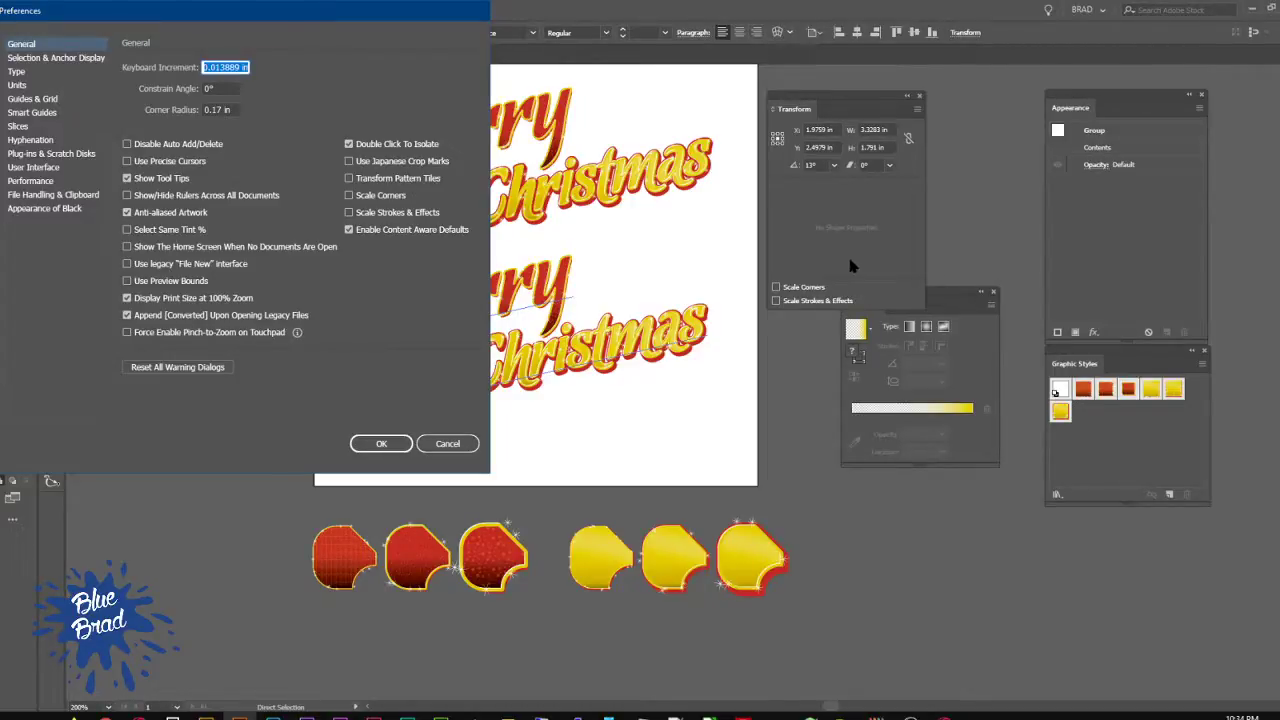
{"action": "left_click", "coordinate": [447, 443]}
{"action": "key", "text": "ctrl+shift+a"}
{"action": "left_click_drag", "start_coordinate": [808, 97], "coordinate": [1279, 500]}
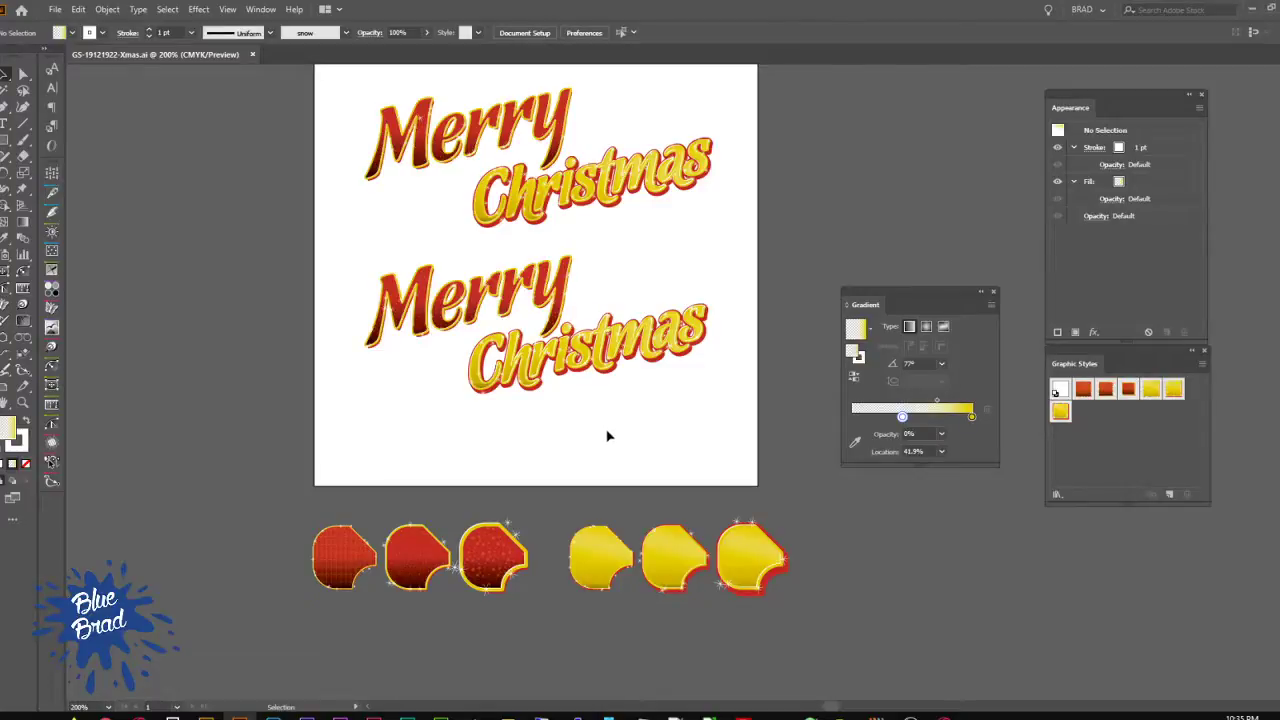
Step: Add a light green fill to the lower Merry Christmas group and place it beneath the group's contents
{"action": "left_click", "coordinate": [470, 308]}
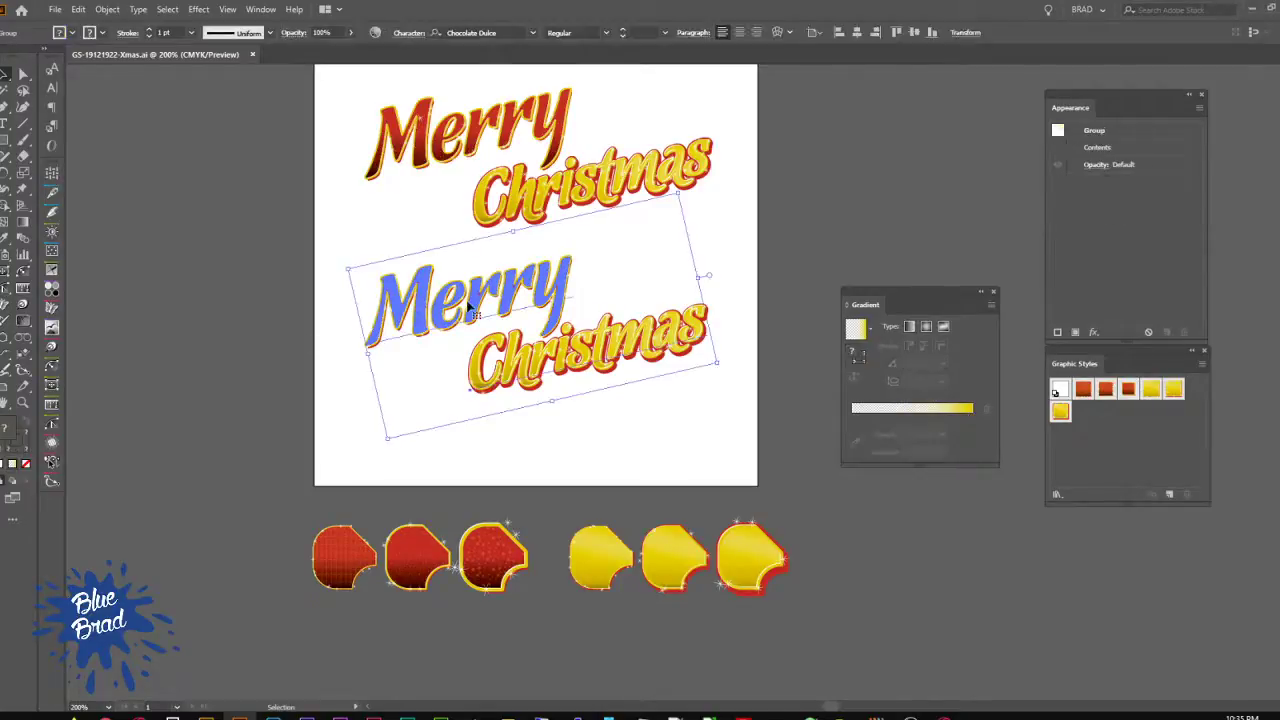
{"action": "left_click", "coordinate": [616, 447]}
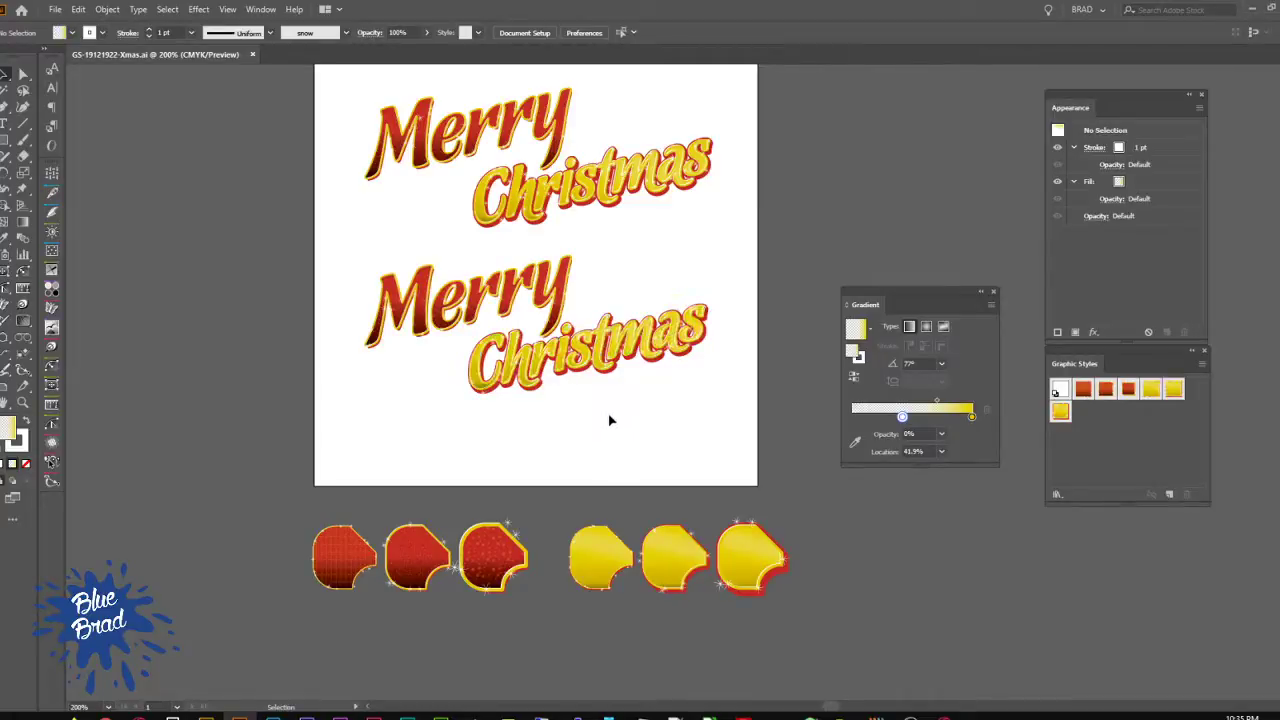
{"action": "left_click", "coordinate": [572, 300]}
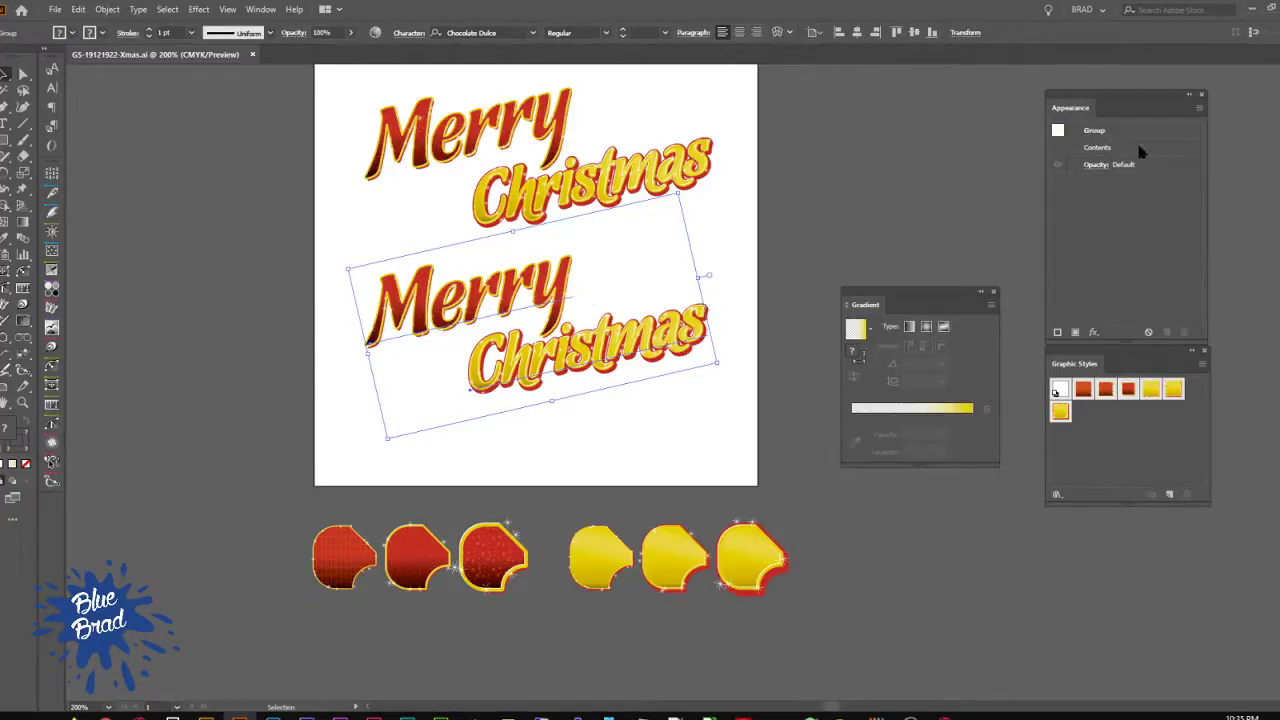
{"action": "mouse_move", "coordinate": [1090, 115]}
{"action": "left_mouse_down"}
{"action": "mouse_move", "coordinate": [903, 106]}
{"action": "mouse_move", "coordinate": [918, 101]}
{"action": "left_mouse_up"}
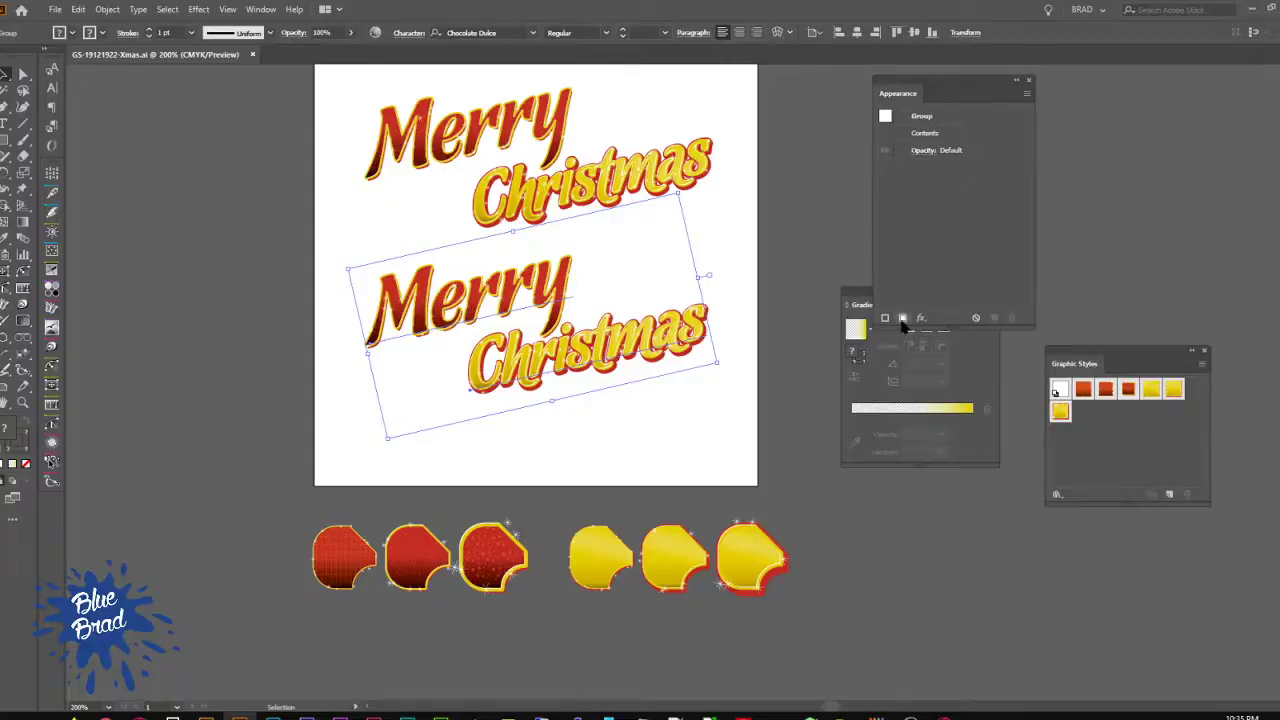
{"action": "left_click", "coordinate": [902, 318]}
{"action": "left_click", "coordinate": [958, 168]}
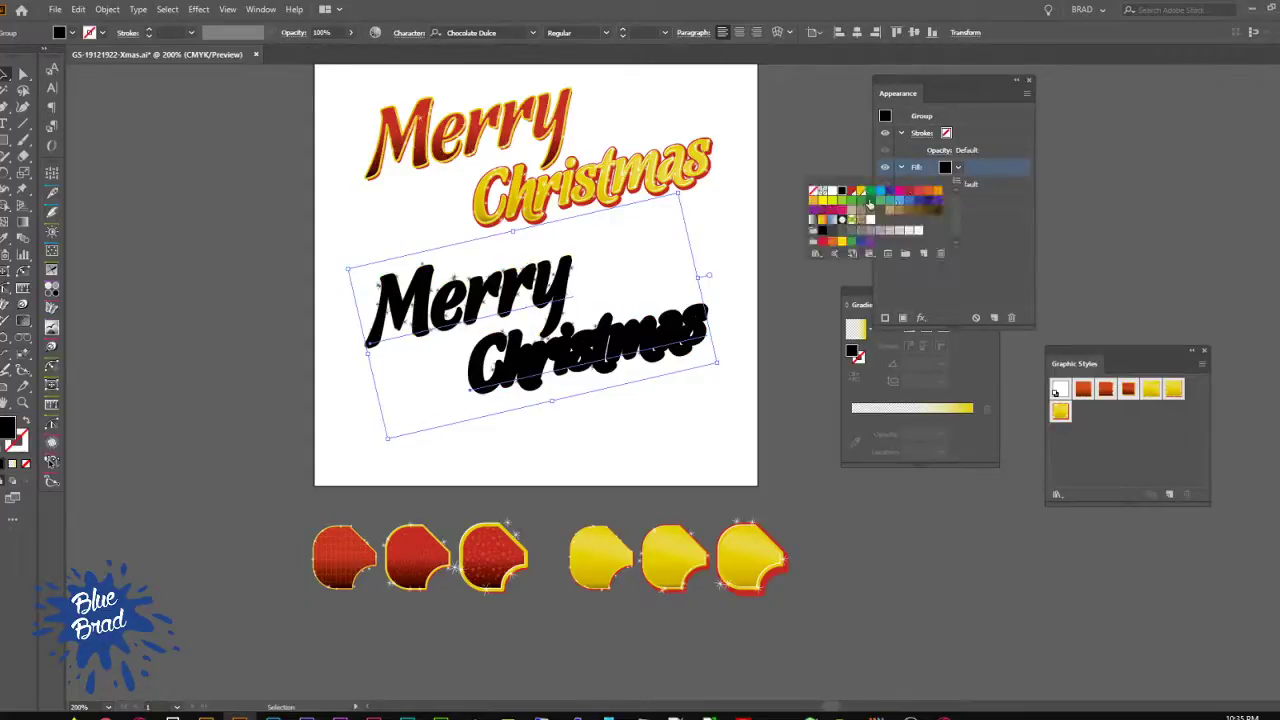
{"action": "left_click", "coordinate": [860, 200]}
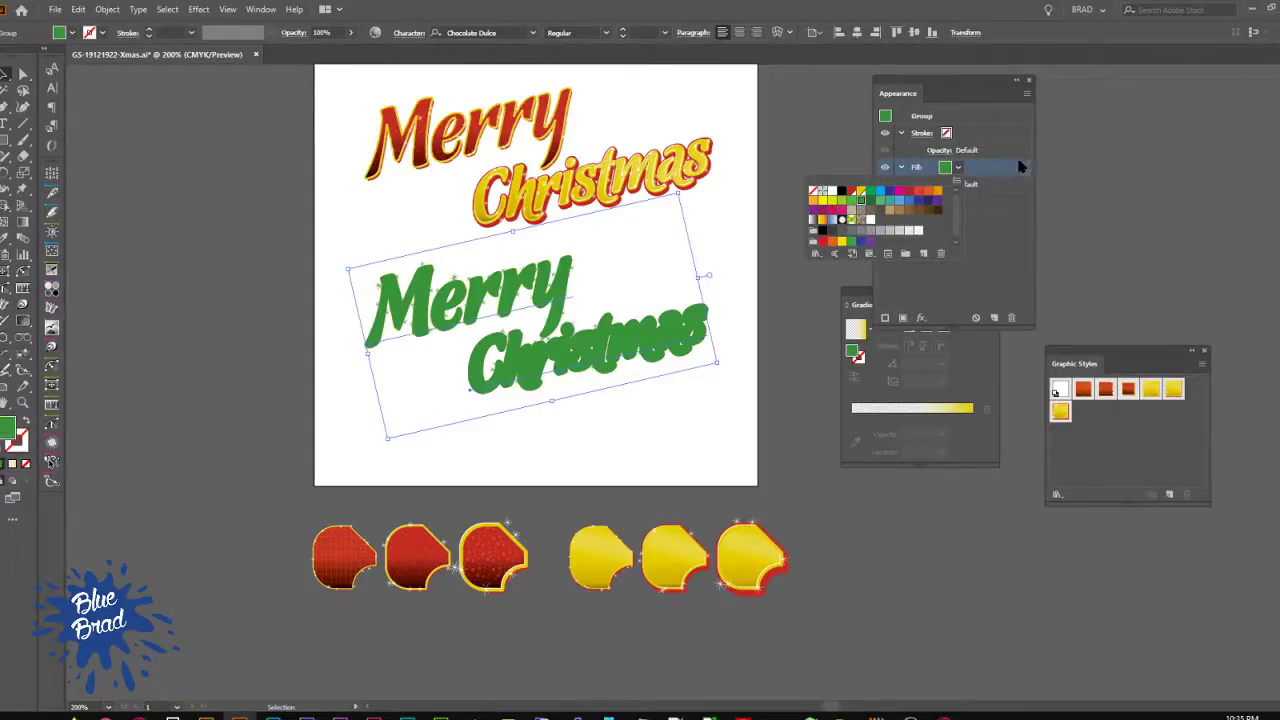
{"action": "left_click", "coordinate": [843, 204]}
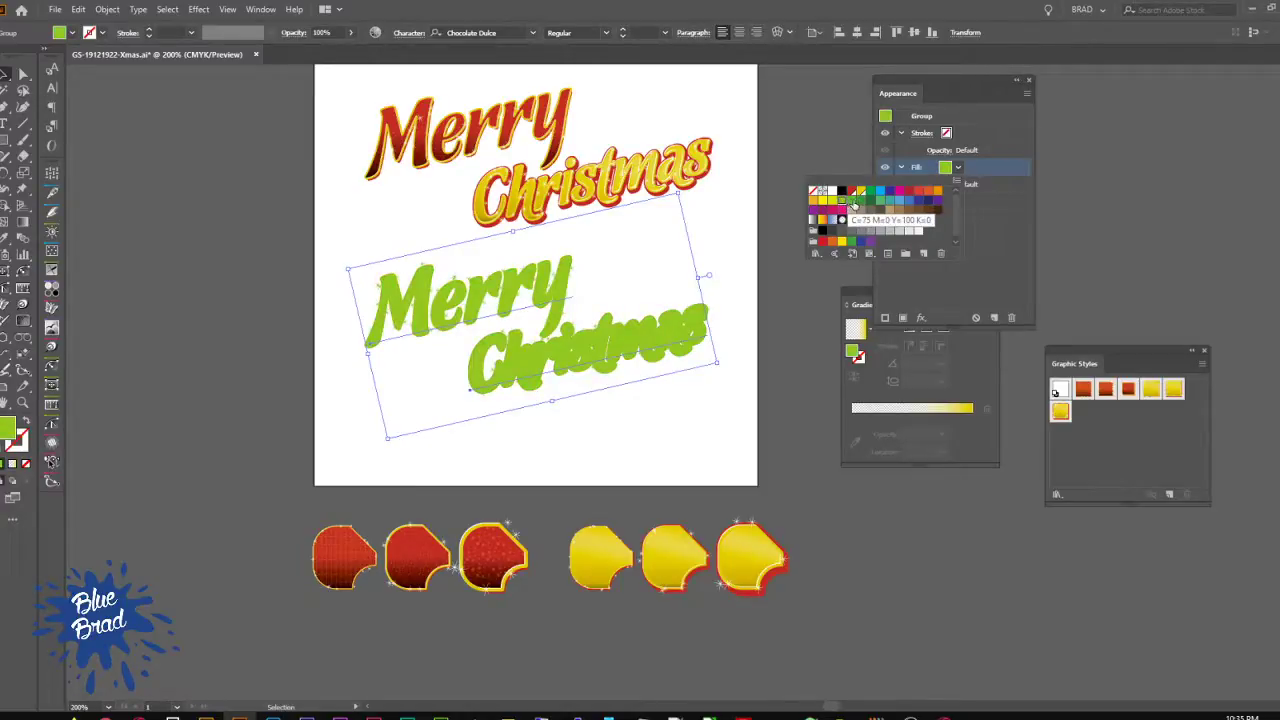
{"action": "left_click", "coordinate": [984, 172]}
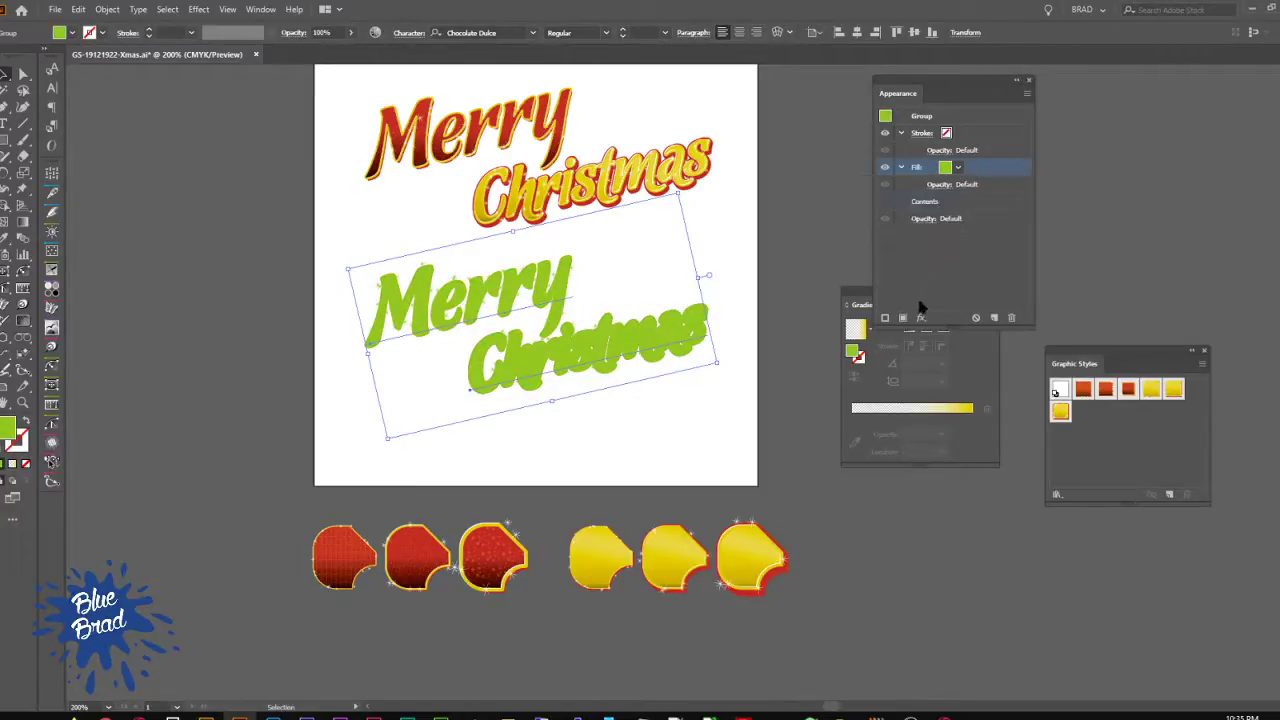
{"action": "left_click_drag", "start_coordinate": [977, 173], "coordinate": [963, 211]}
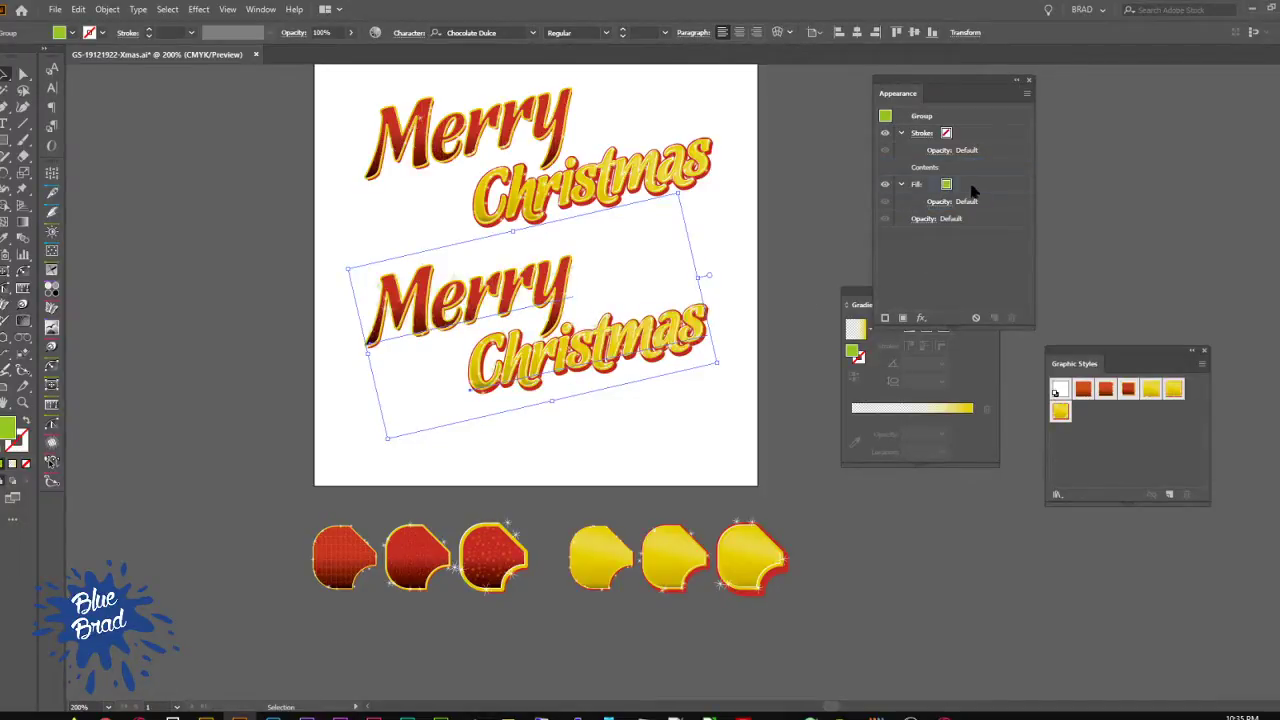
Step: Apply an Offset Path effect to the lower group's green fill with an offset of 0.0514 in, previewing the result
{"action": "left_click", "coordinate": [966, 188]}
{"action": "left_click", "coordinate": [921, 318]}
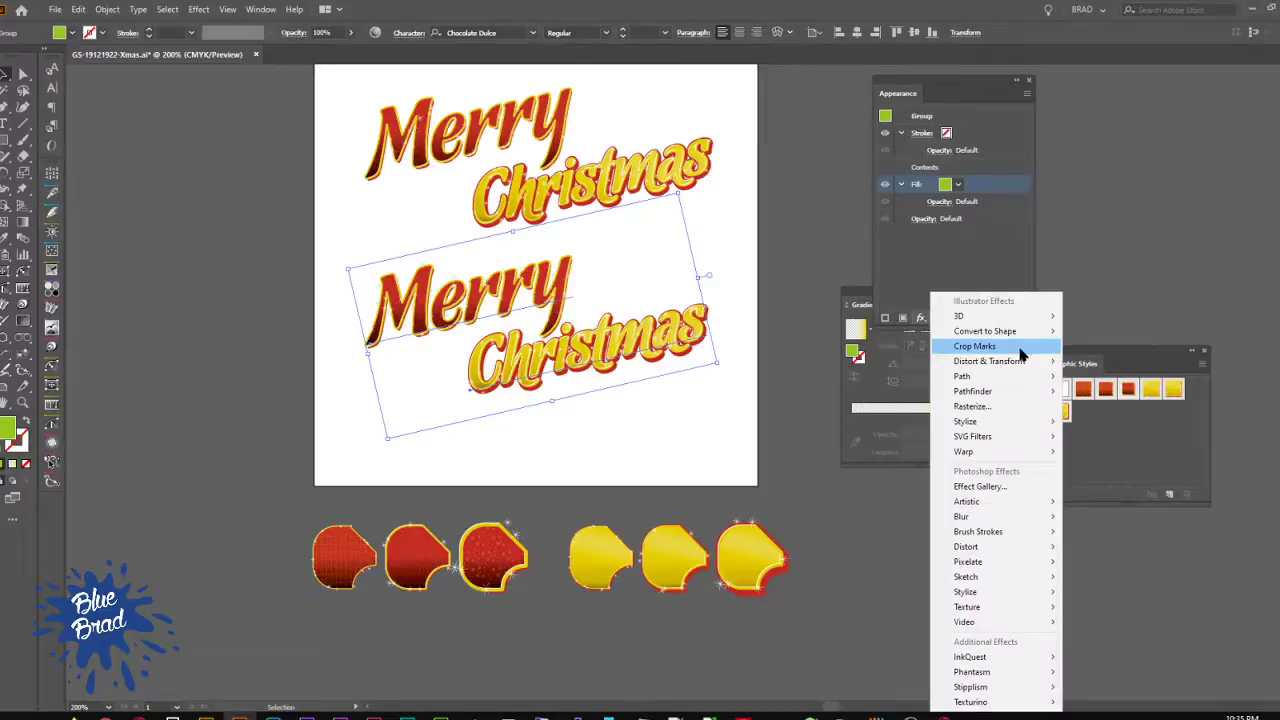
{"action": "mouse_move", "coordinate": [1024, 378]}
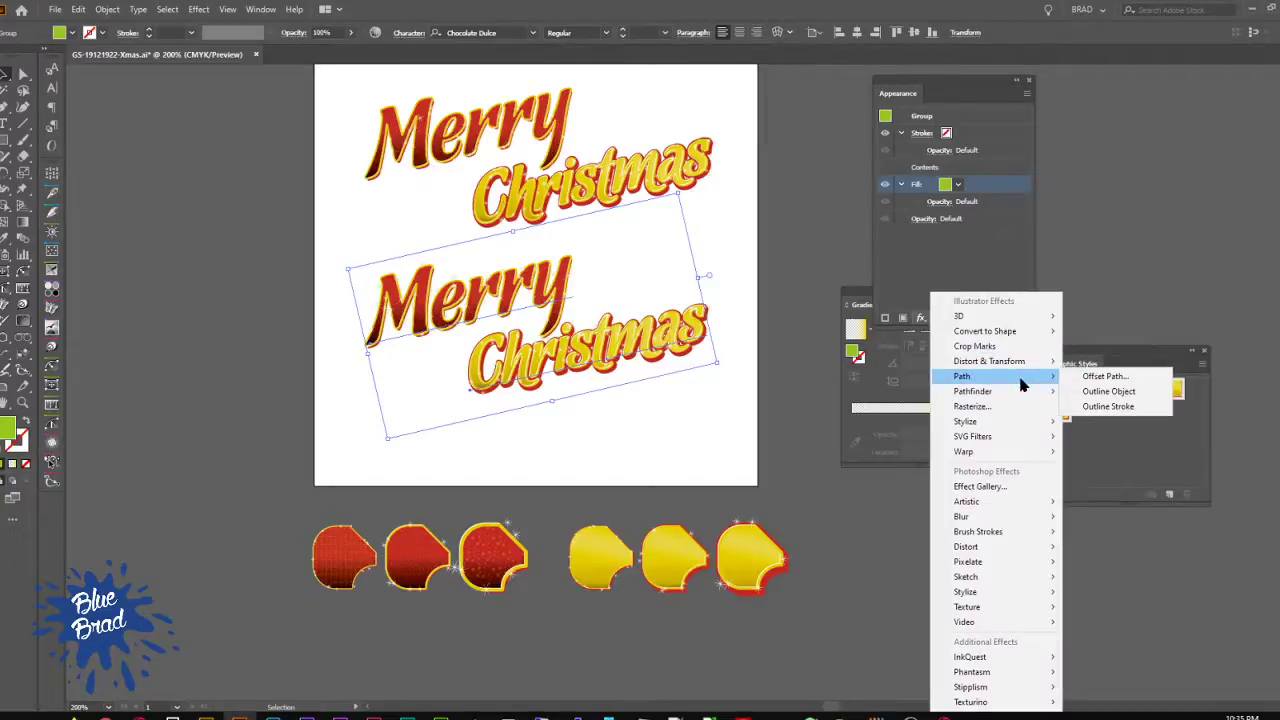
{"action": "left_click", "coordinate": [1138, 378]}
{"action": "left_click", "coordinate": [191, 339]}
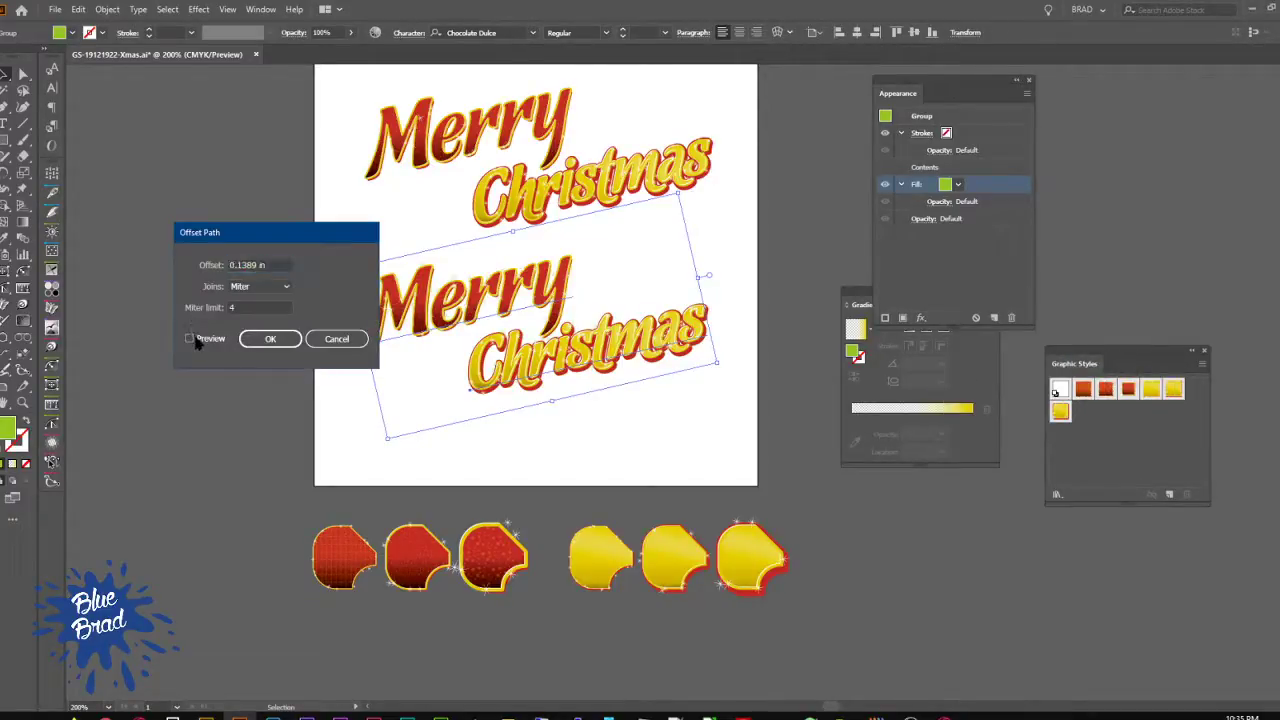
{"action": "left_click", "coordinate": [191, 339]}
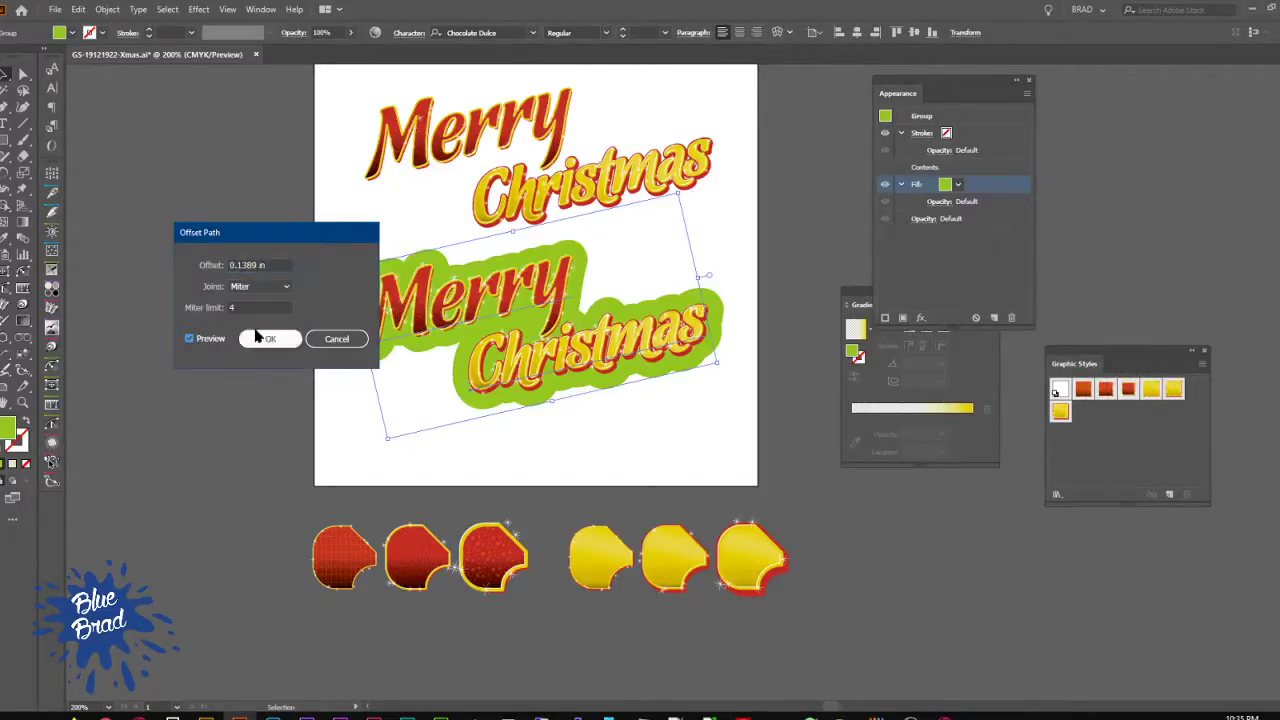
{"action": "left_click", "coordinate": [234, 265]}
{"action": "key", "text": "Delete"}
{"action": "type", "text": "05"}
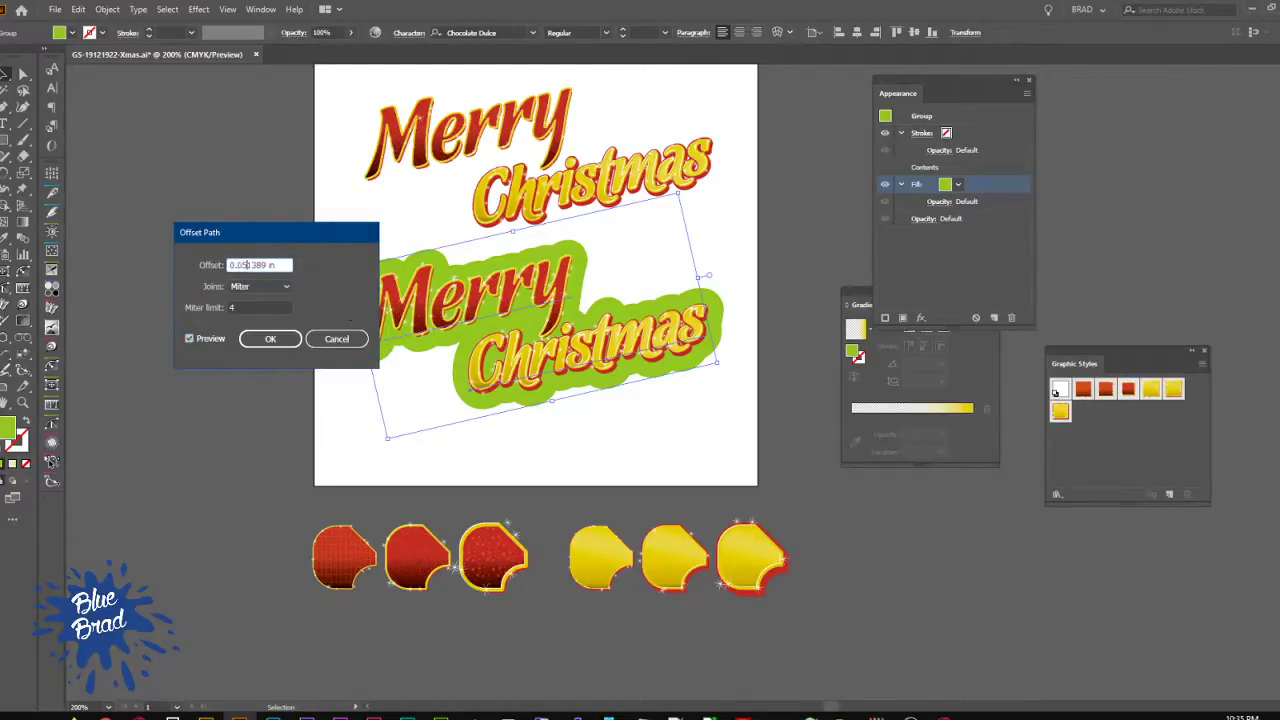
{"action": "type", "text": "1"}
{"action": "key", "text": "Tab"}
{"action": "key", "text": "Tab"}
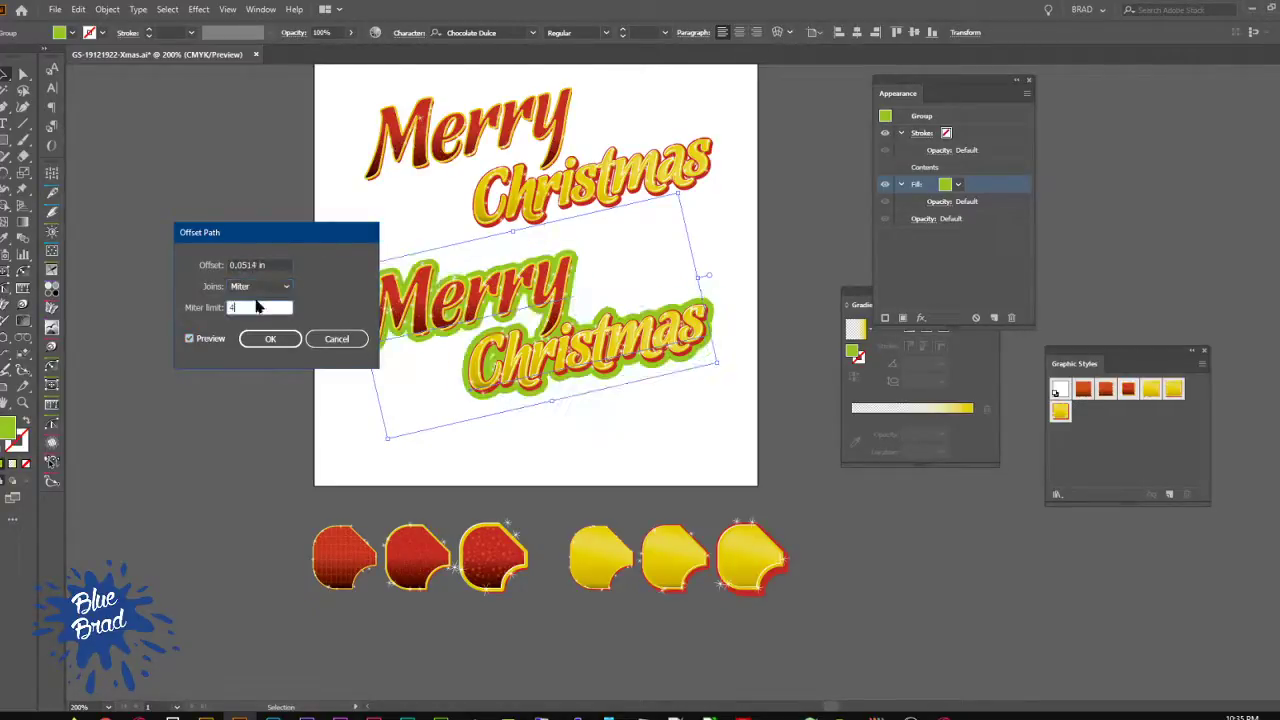
Step: Give the green fill's Offset Path round joins and an offset of 0.0813 in
{"action": "left_click", "coordinate": [258, 287]}
{"action": "left_click", "coordinate": [245, 312]}
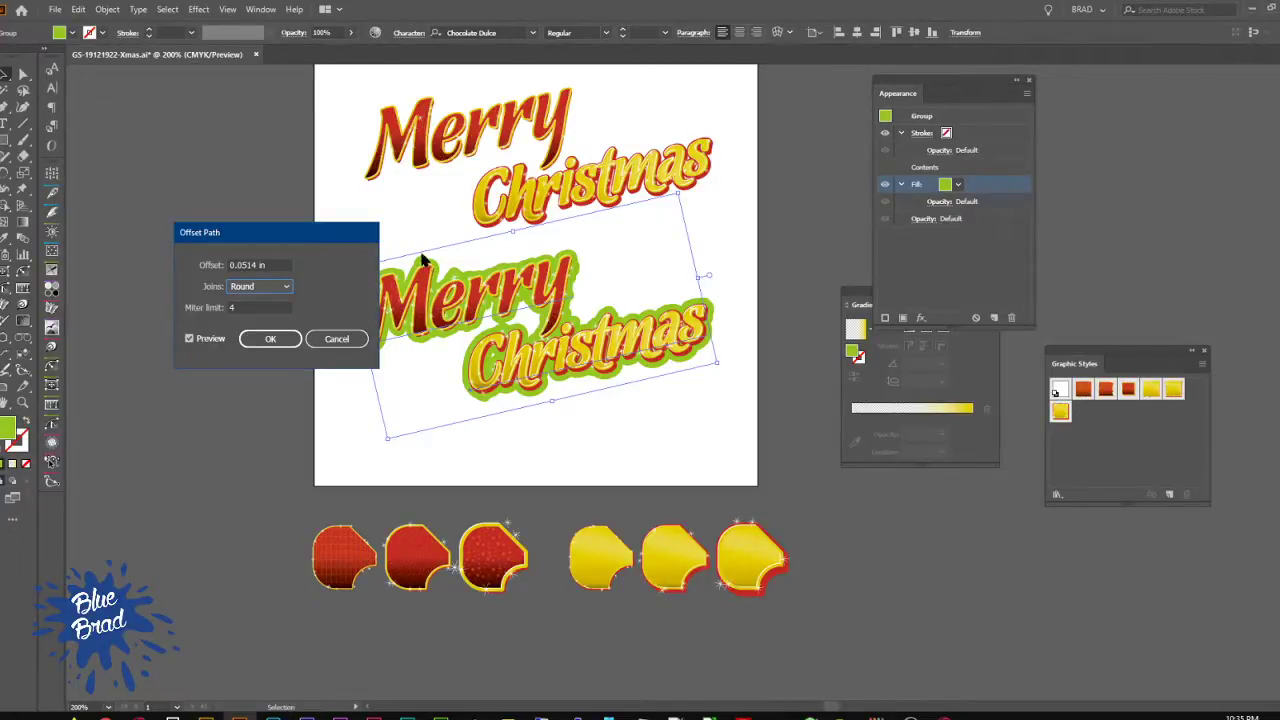
{"action": "left_click", "coordinate": [274, 264]}
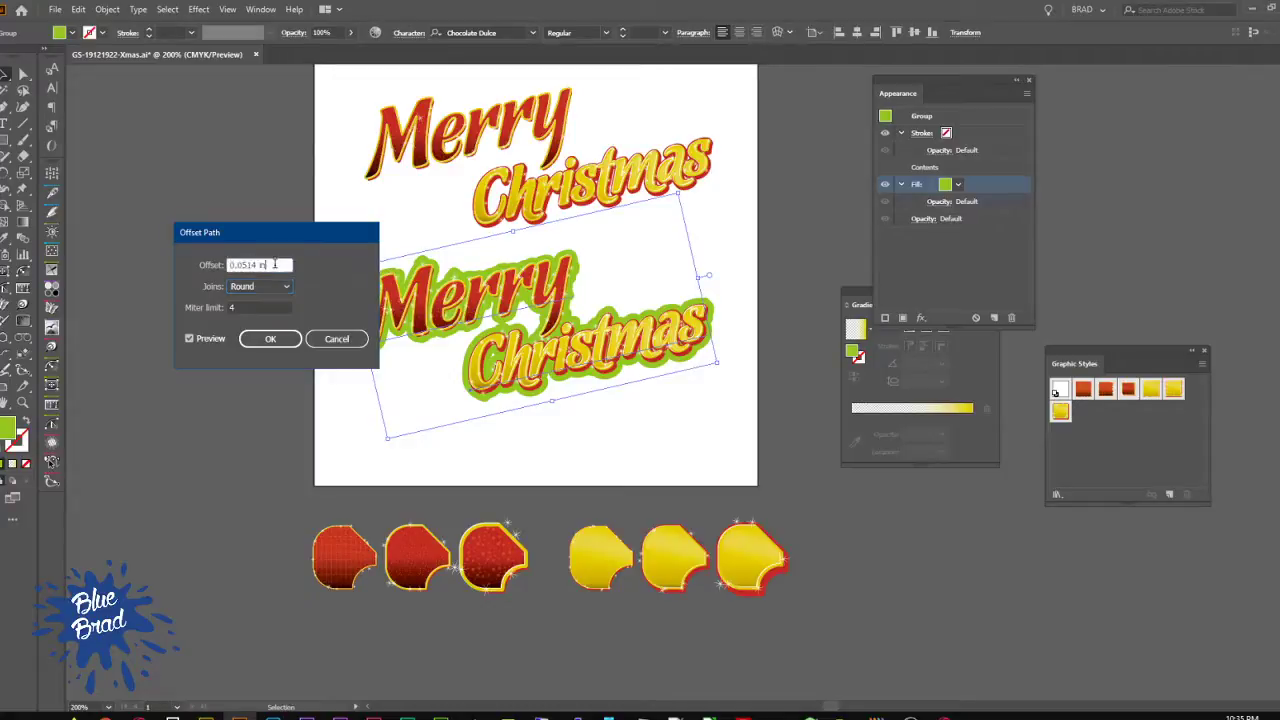
{"action": "key", "text": "Up"}
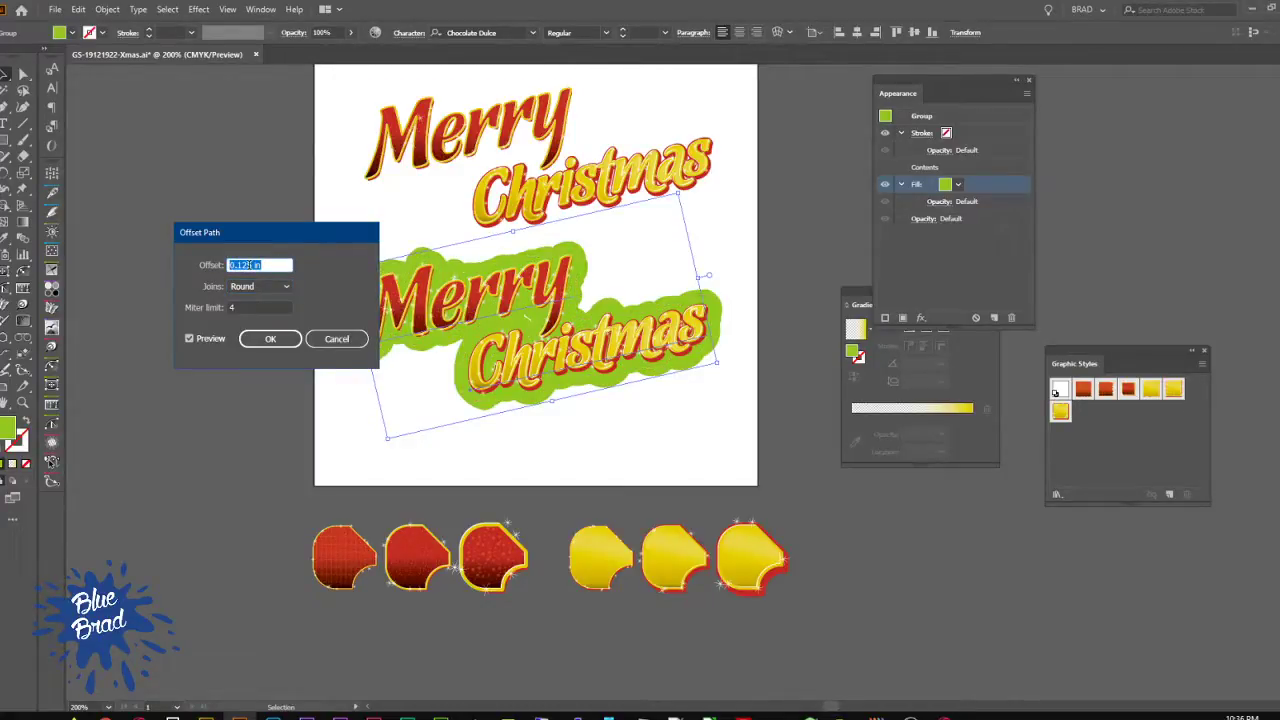
{"action": "key", "text": "Up"}
{"action": "left_click", "coordinate": [240, 265]}
{"action": "type", "text": "08"}
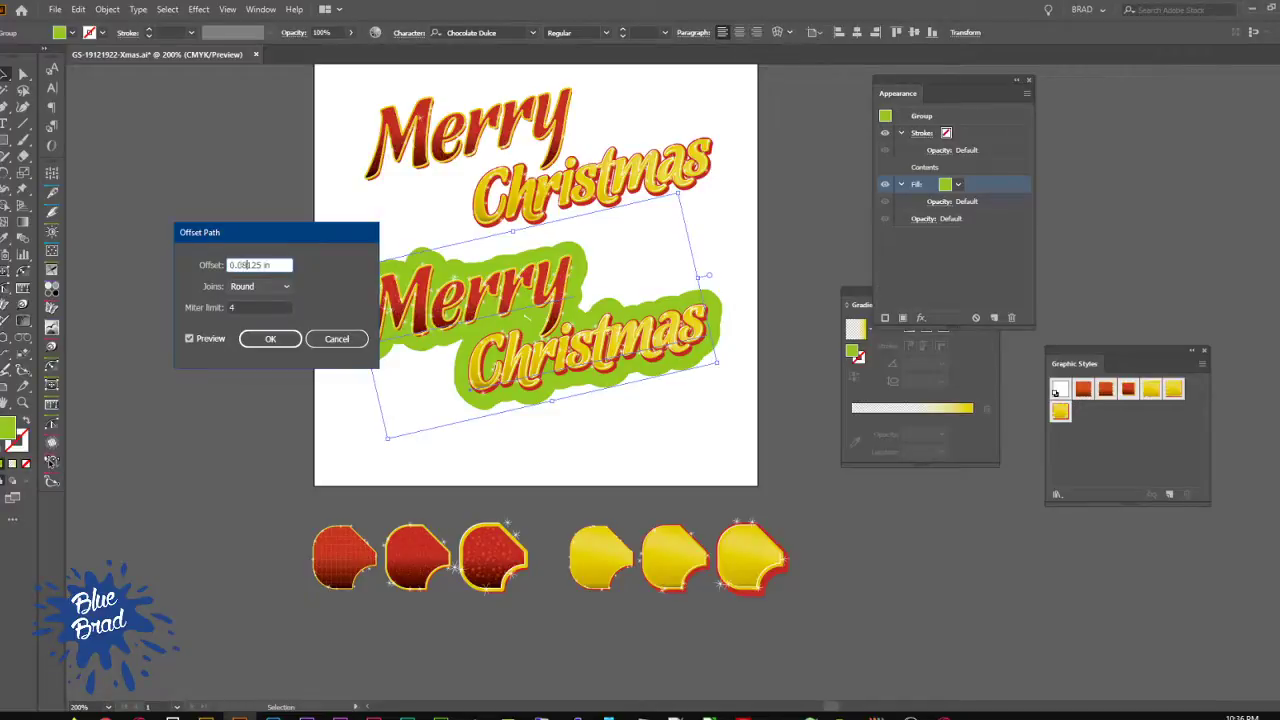
{"action": "left_click", "coordinate": [271, 307]}
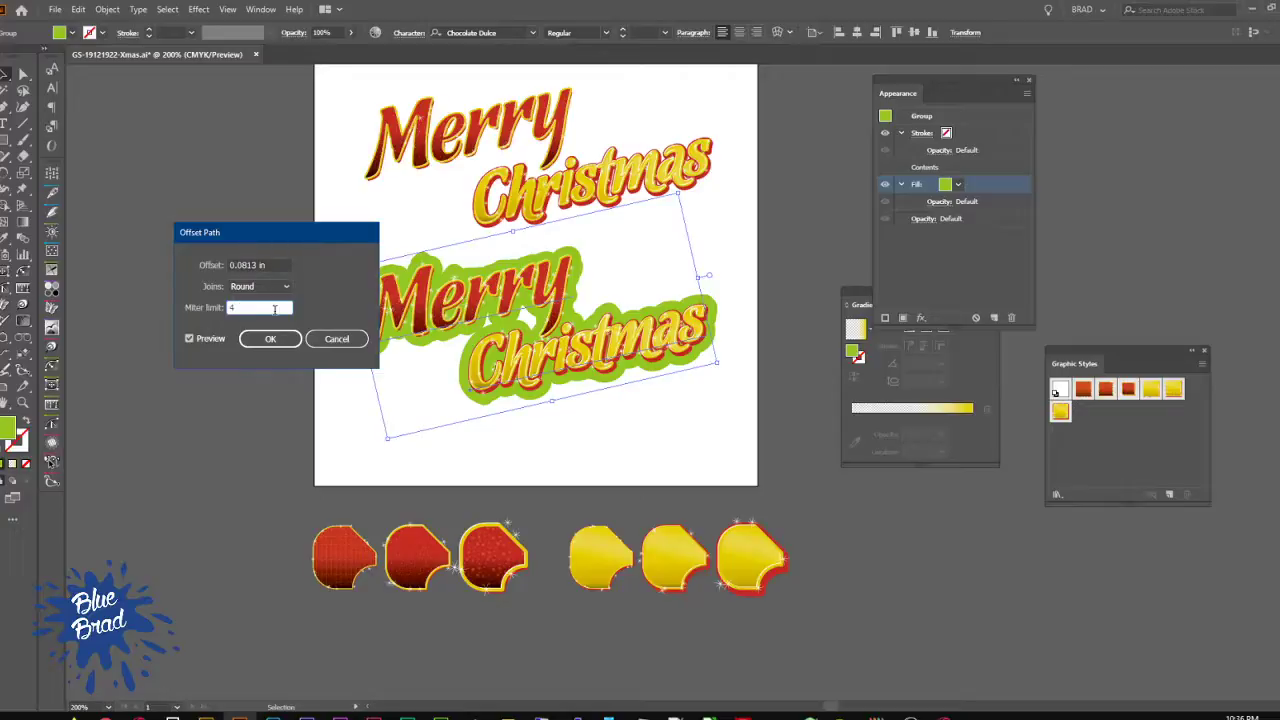
{"action": "left_click", "coordinate": [262, 338]}
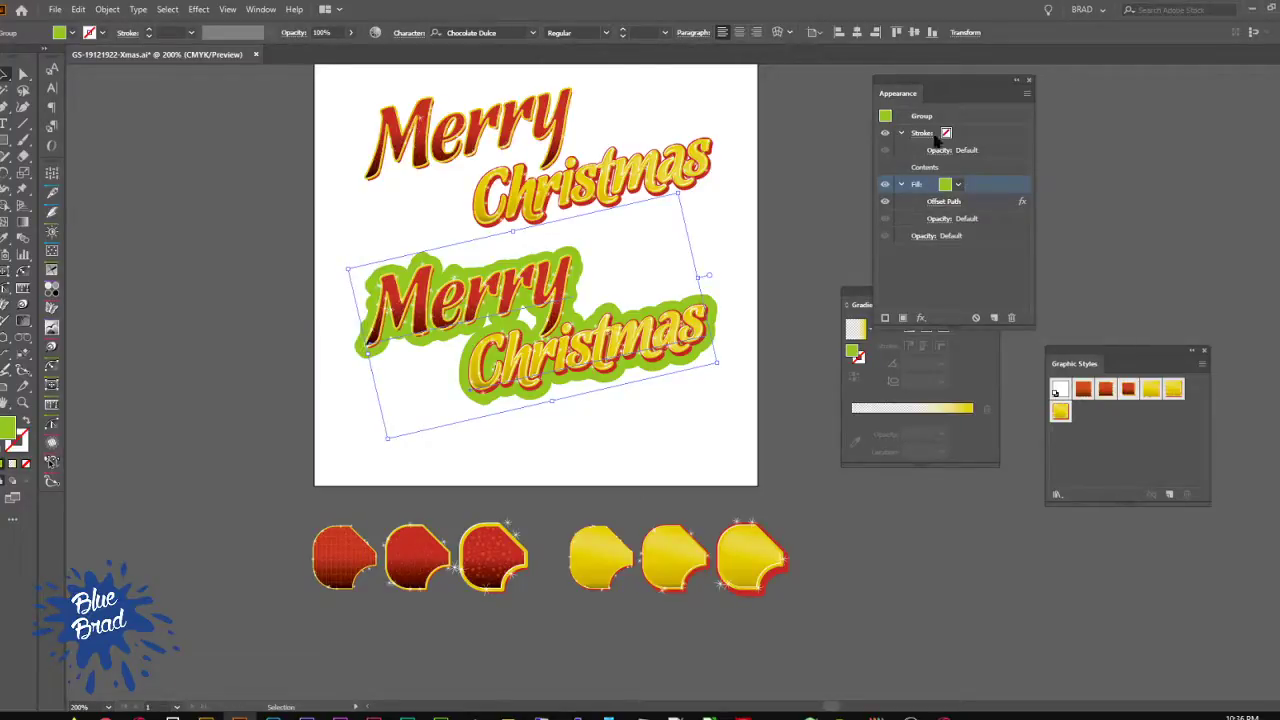
Step: Duplicate the green offset fill and adjust the Offset Path distance of the lower copy
{"action": "left_click_drag", "start_coordinate": [1005, 186], "coordinate": [995, 317]}
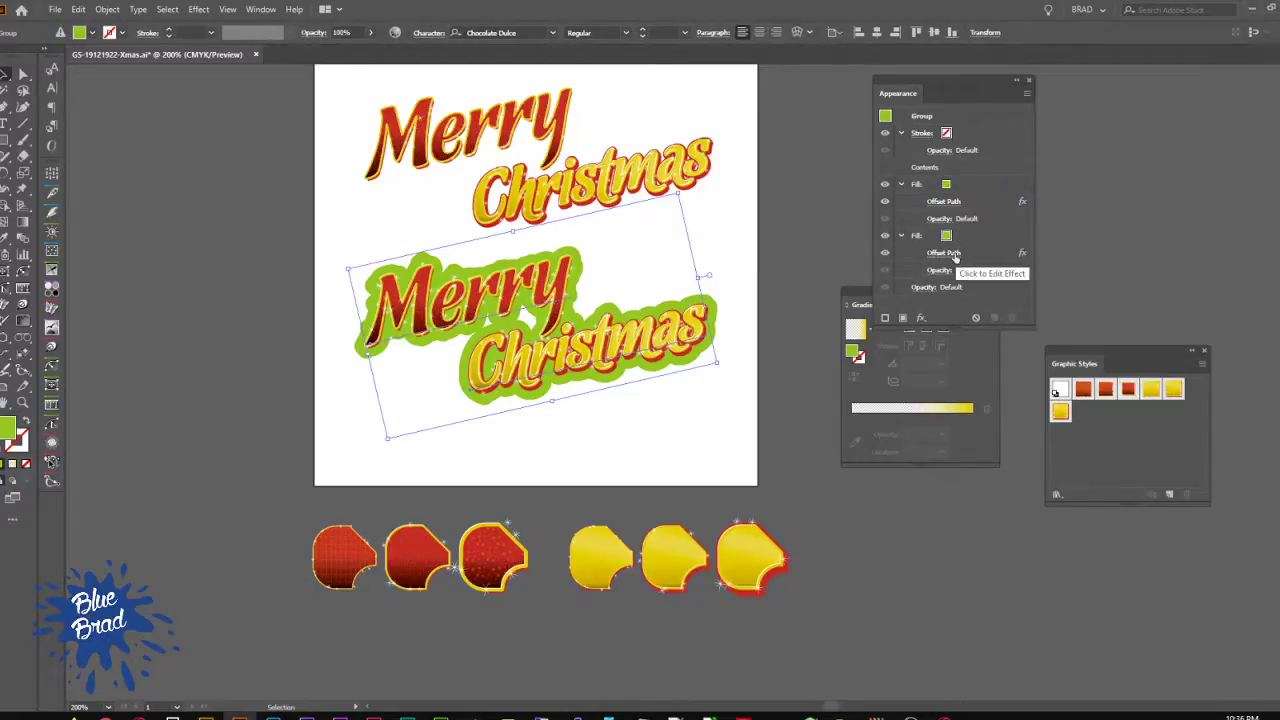
{"action": "left_click", "coordinate": [952, 255]}
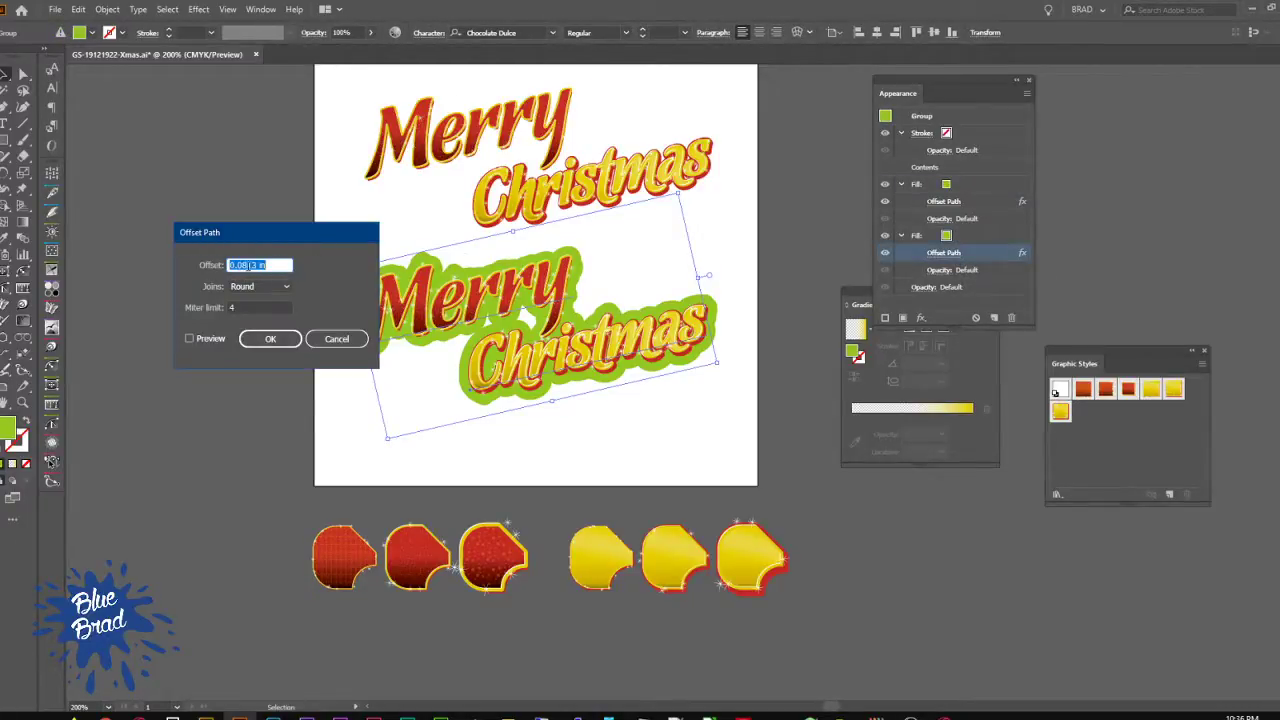
{"action": "left_click", "coordinate": [248, 265]}
{"action": "type", "text": "5"}
{"action": "left_click", "coordinate": [200, 340]}
{"action": "left_click", "coordinate": [270, 338]}
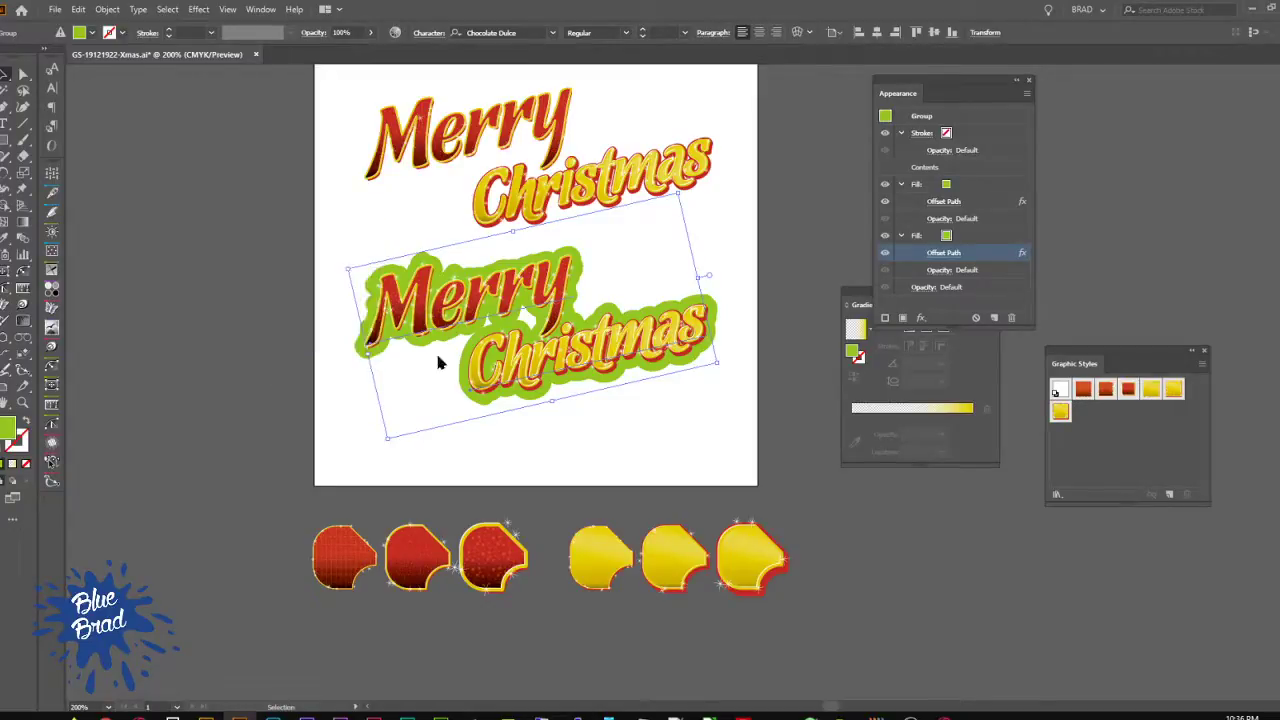
Step: Recolor the lower of the two green fills with a brighter, more yellowish lime green swatch
{"action": "left_click", "coordinate": [945, 236]}
{"action": "left_click", "coordinate": [947, 237]}
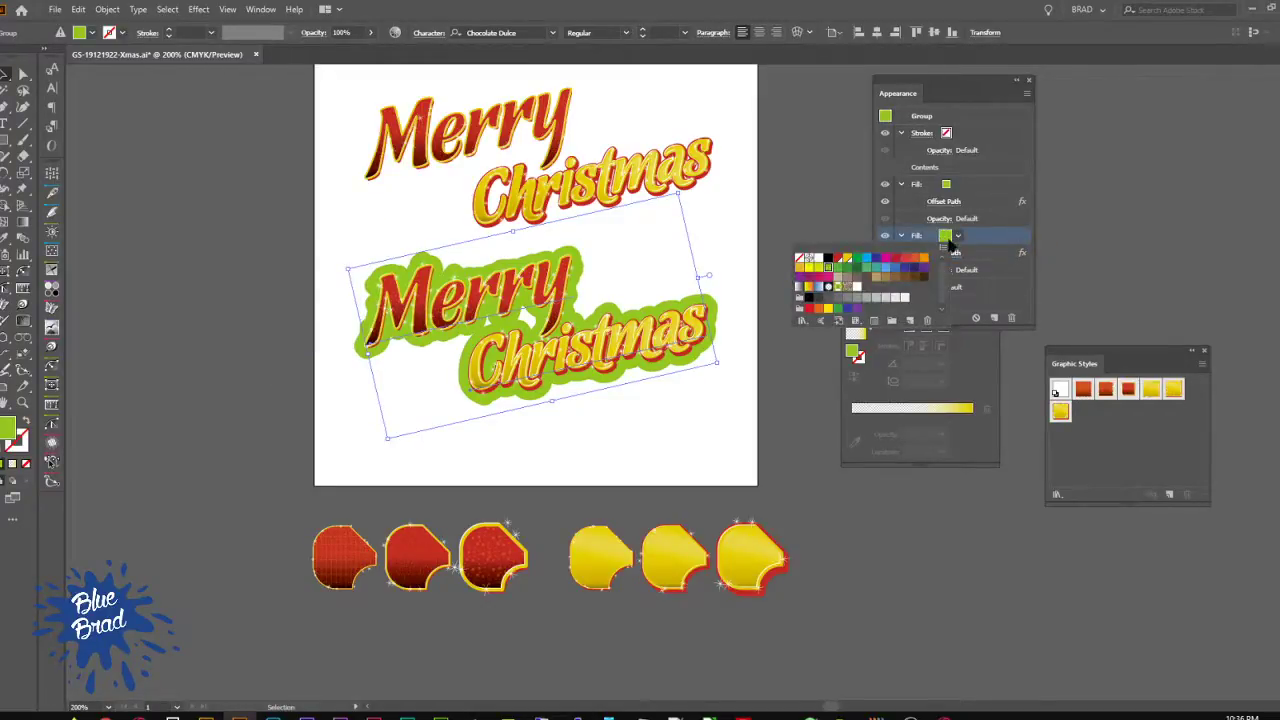
{"action": "left_click", "coordinate": [949, 240]}
{"action": "left_click", "coordinate": [949, 240]}
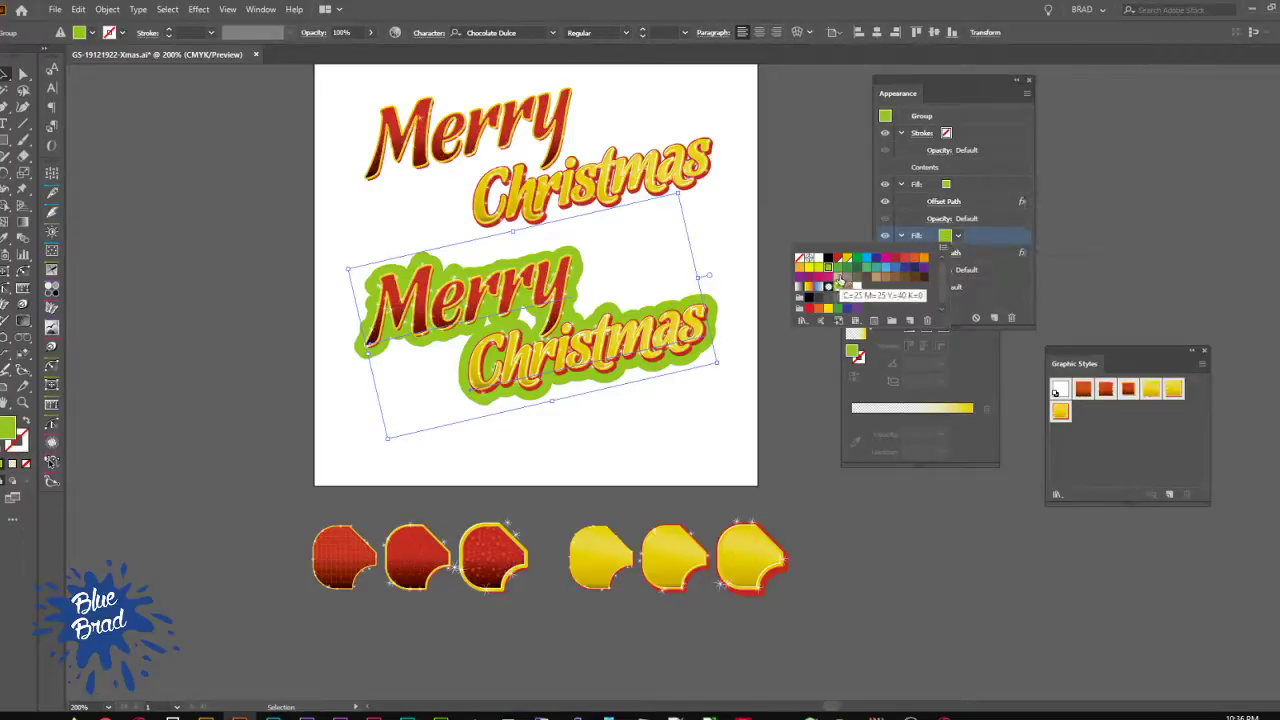
{"action": "double_click", "coordinate": [827, 268]}
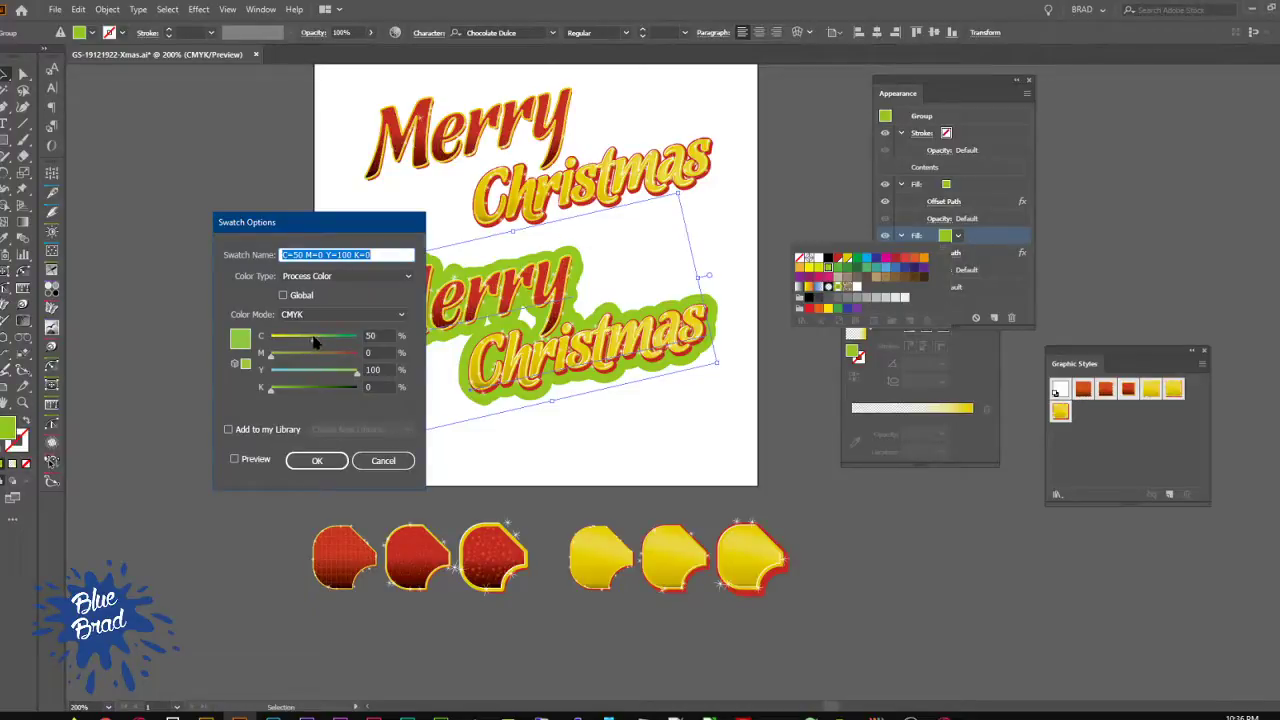
{"action": "left_click", "coordinate": [317, 460]}
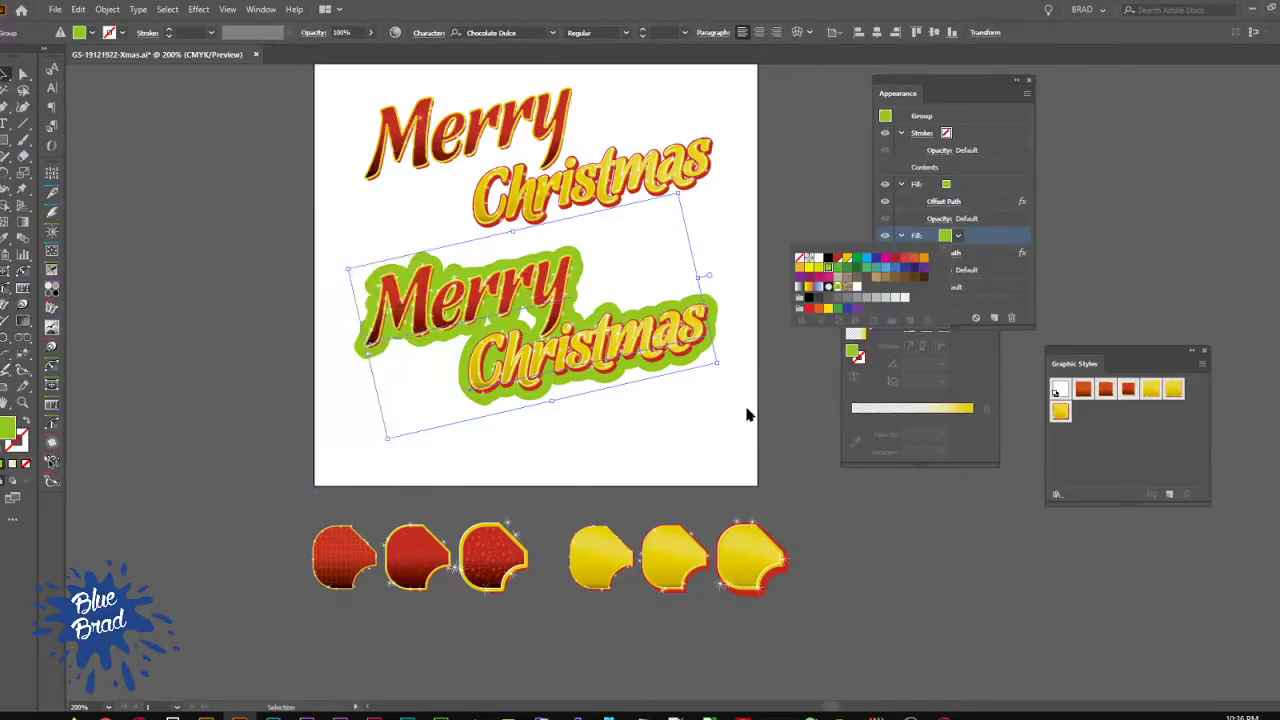
{"action": "left_click", "coordinate": [985, 242]}
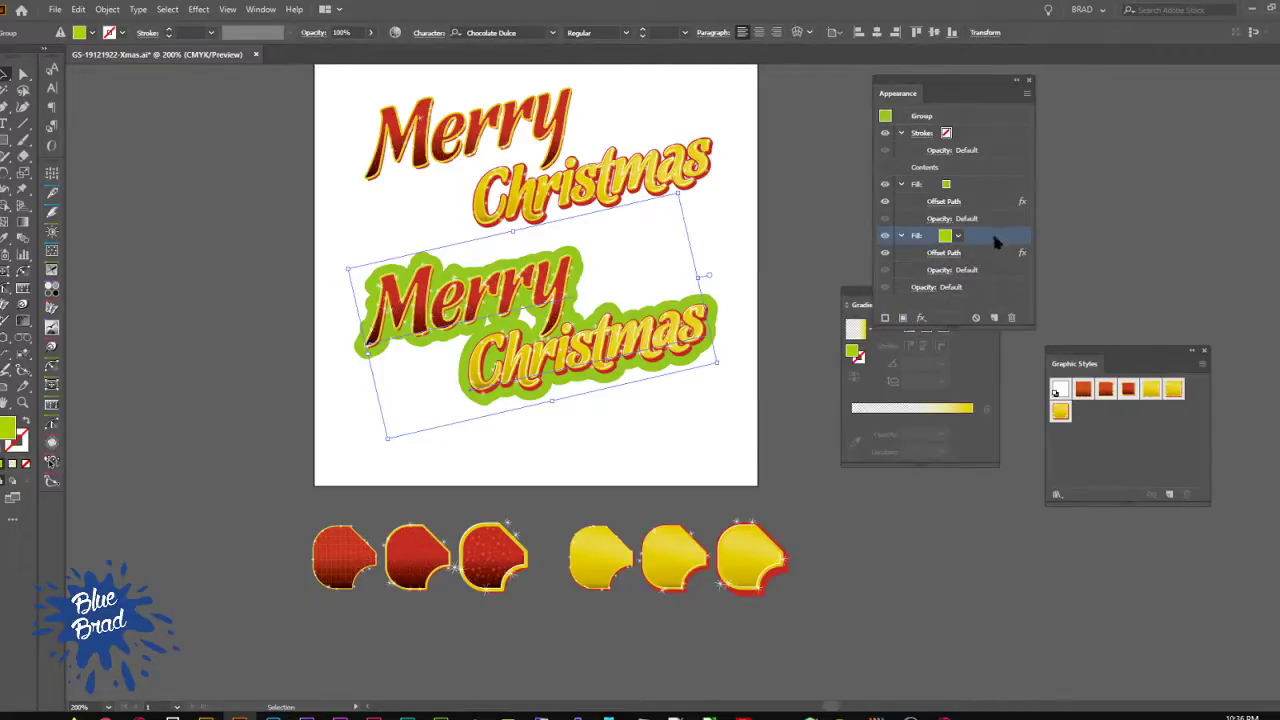
Step: Place a duplicate of the upper green fill beneath the other fills and recolor it dark green
{"action": "left_click", "coordinate": [980, 185]}
{"action": "left_click", "coordinate": [994, 318]}
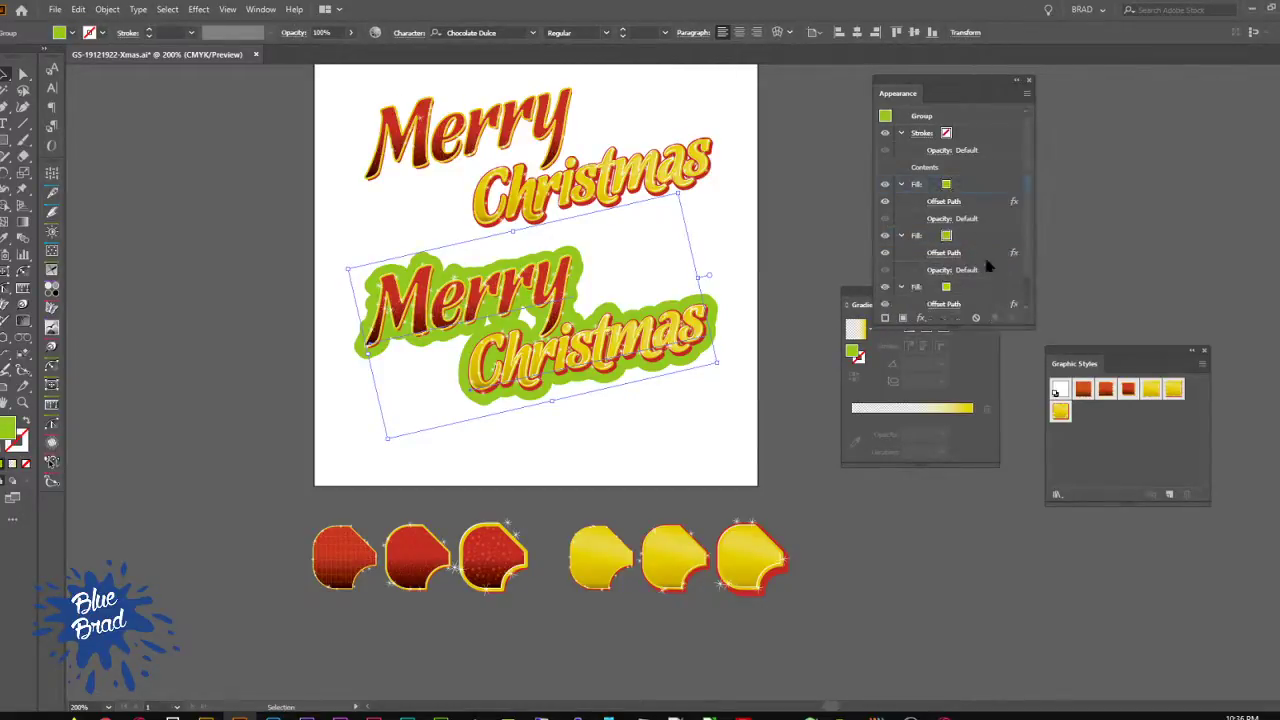
{"action": "scroll", "coordinate": [970, 188], "scroll_direction": "down", "scroll_amount": 2}
{"action": "left_click_drag", "start_coordinate": [983, 199], "coordinate": [962, 298]}
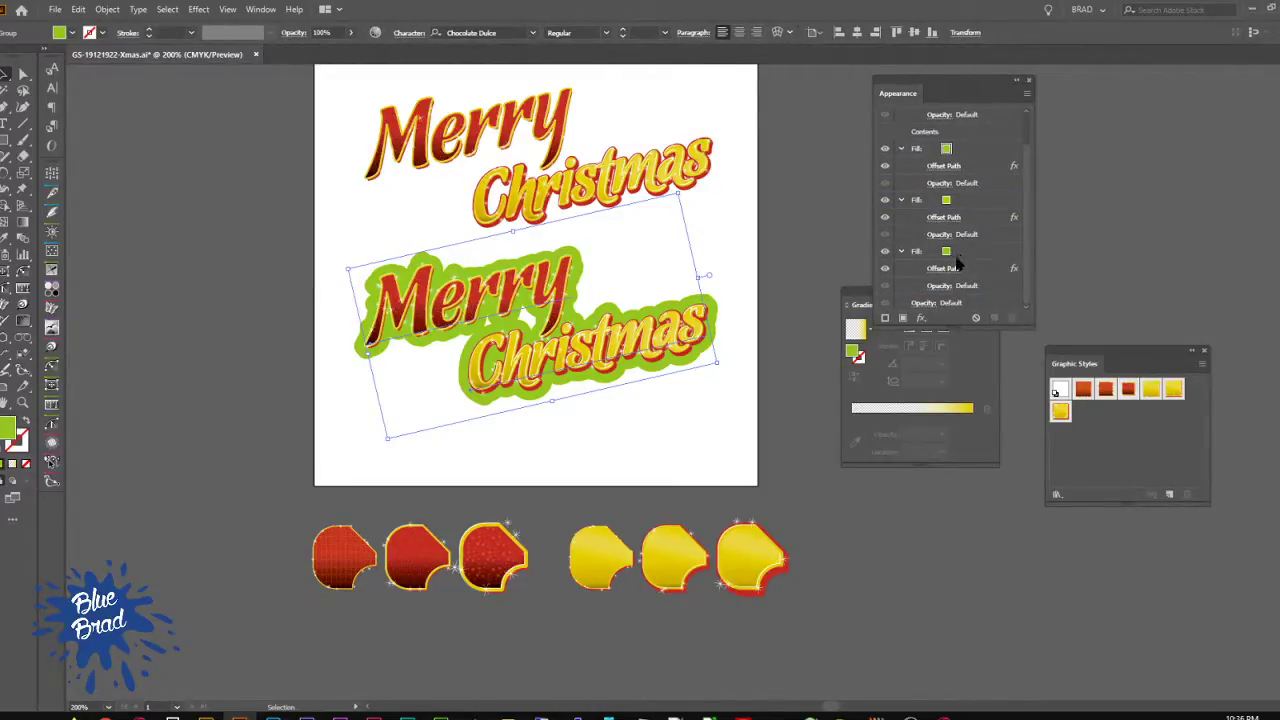
{"action": "left_click", "coordinate": [955, 255]}
{"action": "left_click", "coordinate": [953, 254]}
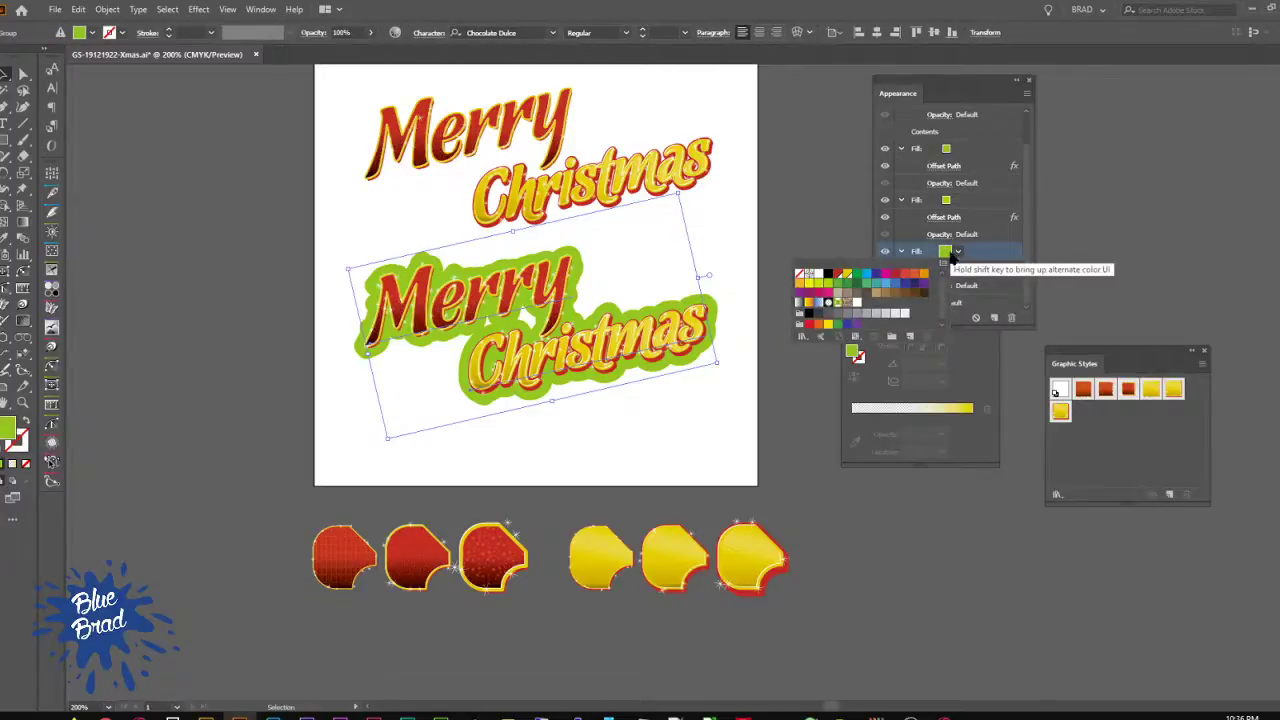
{"action": "left_click", "coordinate": [848, 283]}
{"action": "left_click", "coordinate": [995, 258]}
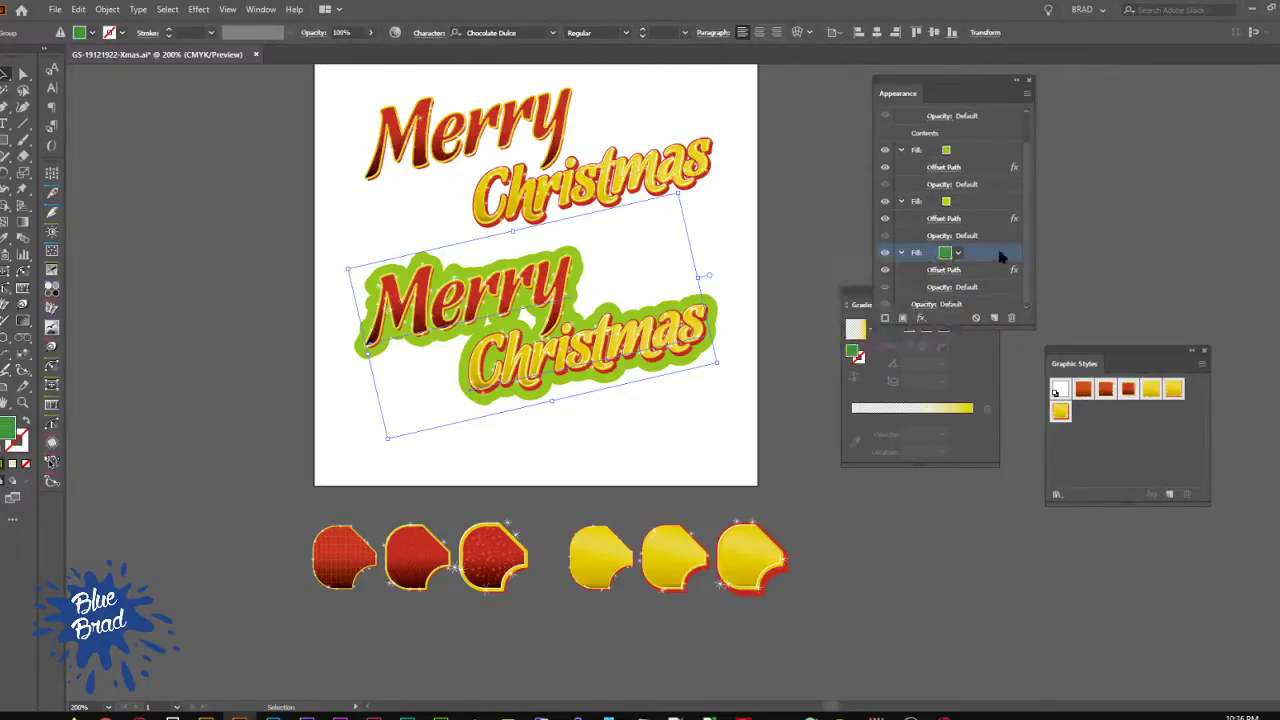
Step: Set the dark green fill's Offset Path distance to 0.125 in
{"action": "left_click", "coordinate": [945, 270]}
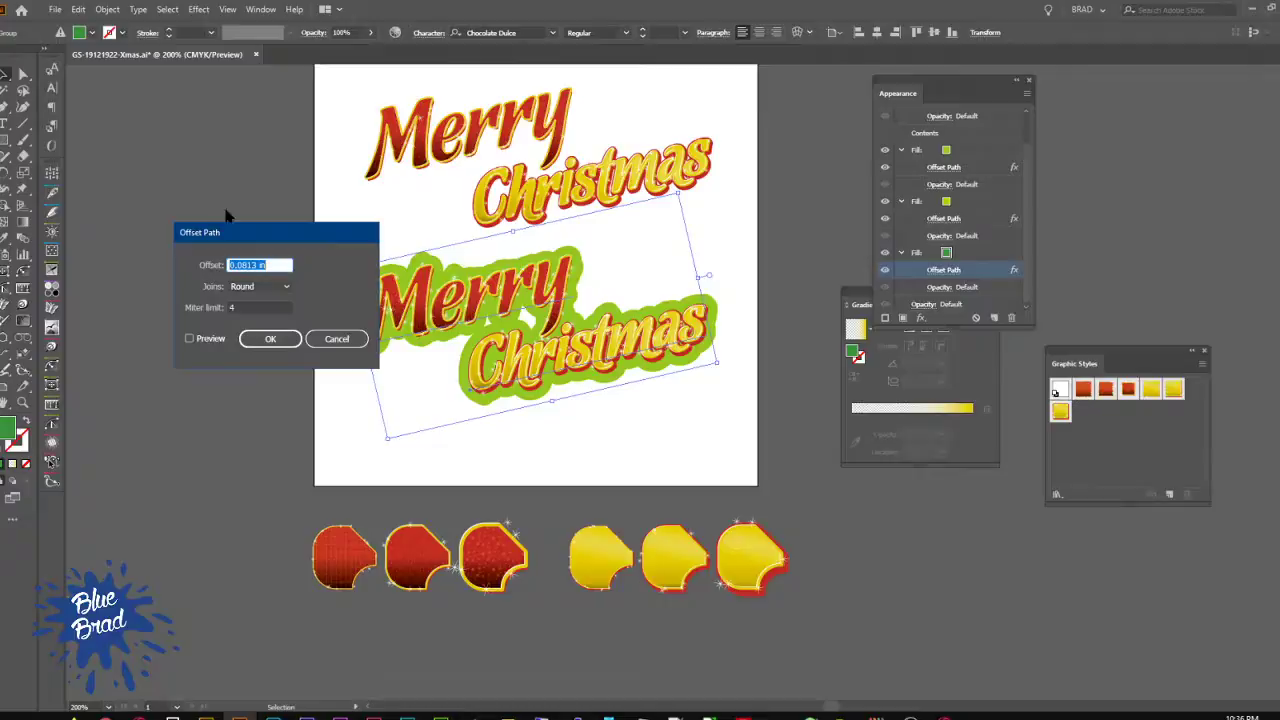
{"action": "left_click", "coordinate": [210, 338]}
{"action": "left_click_drag", "start_coordinate": [269, 266], "coordinate": [240, 260]}
{"action": "key", "text": "Up"}
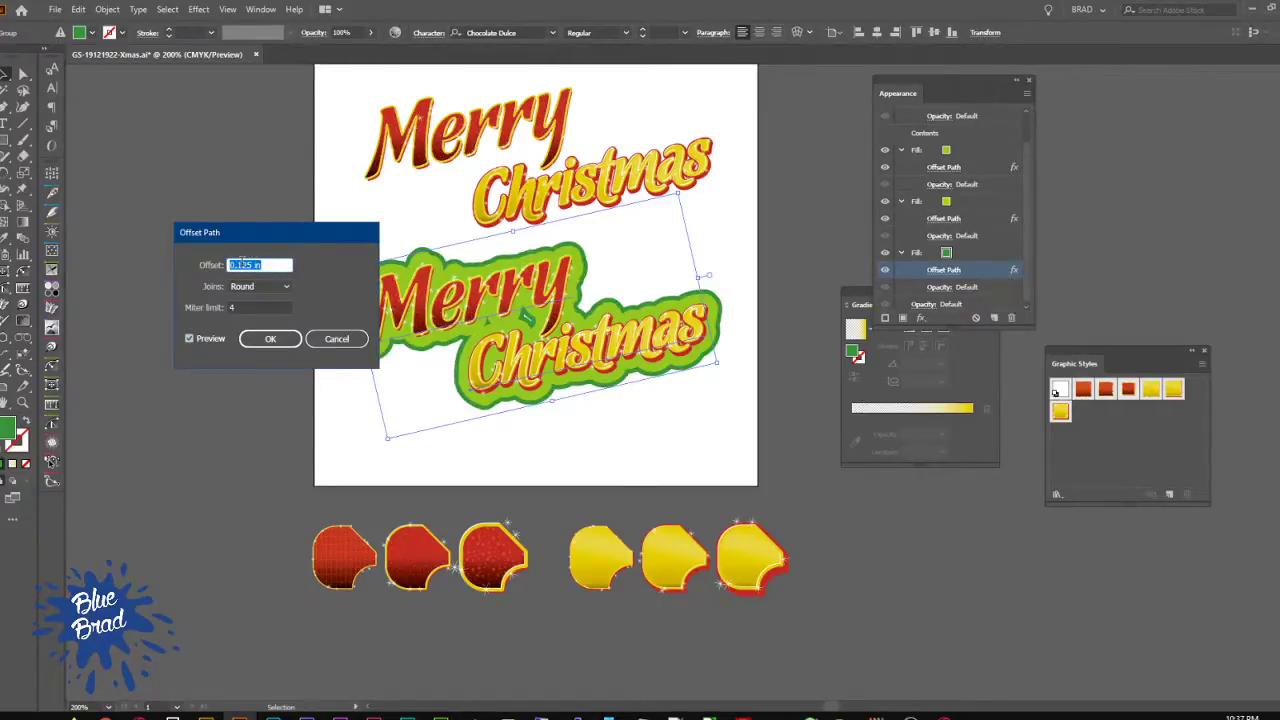
{"action": "left_click", "coordinate": [270, 338]}
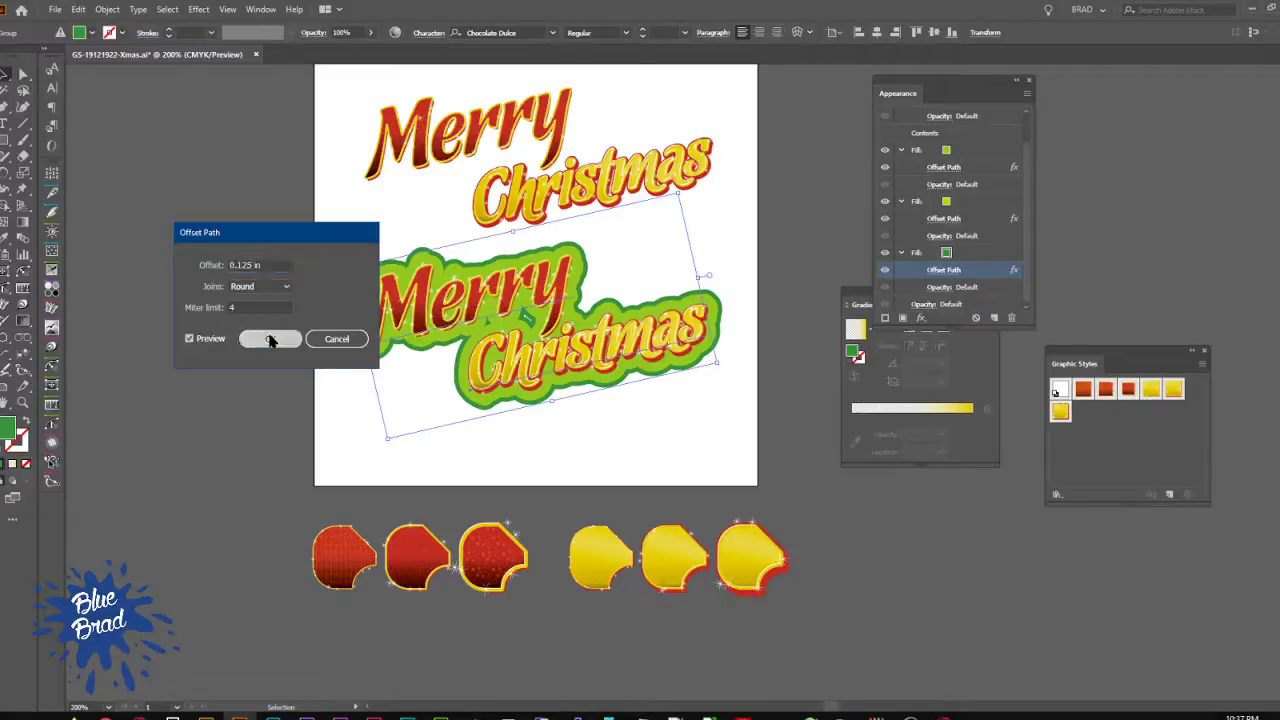
Step: Add a Transform effect to the dark green fill, moving it 0.125 in horizontally and vertically with the preview on
{"action": "left_click", "coordinate": [975, 250]}
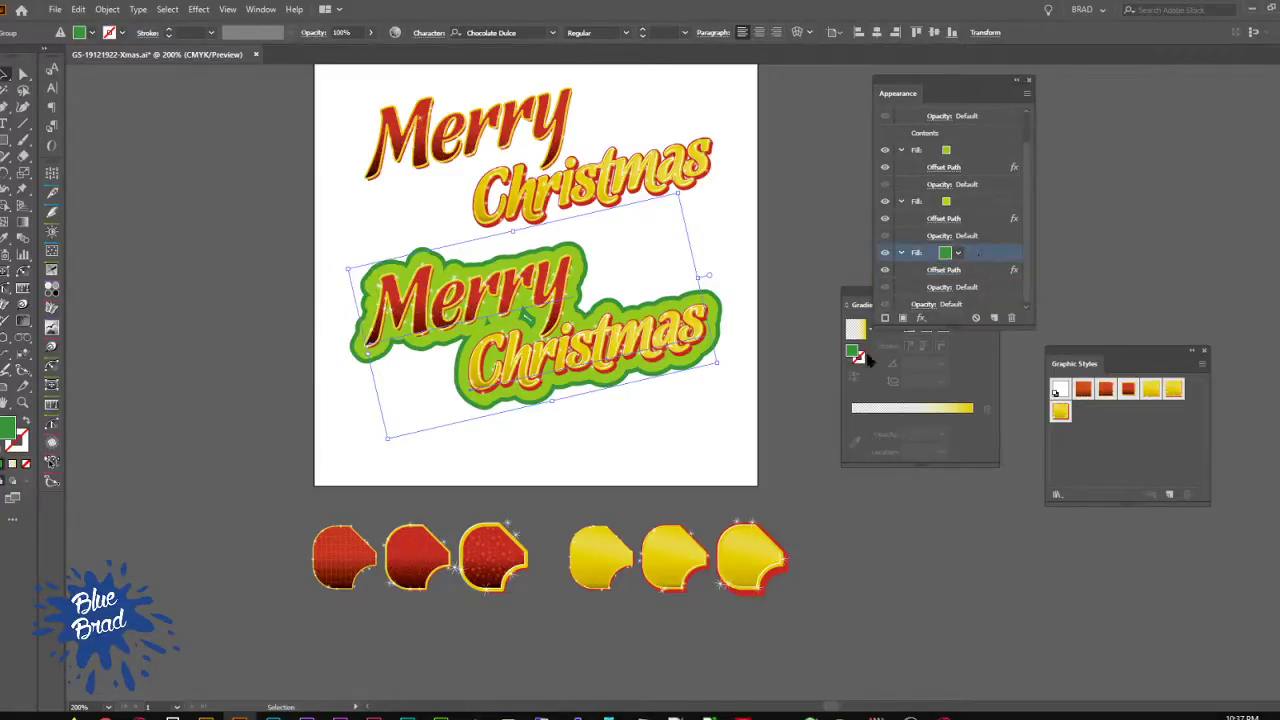
{"action": "left_click", "coordinate": [921, 318]}
{"action": "mouse_move", "coordinate": [952, 383]}
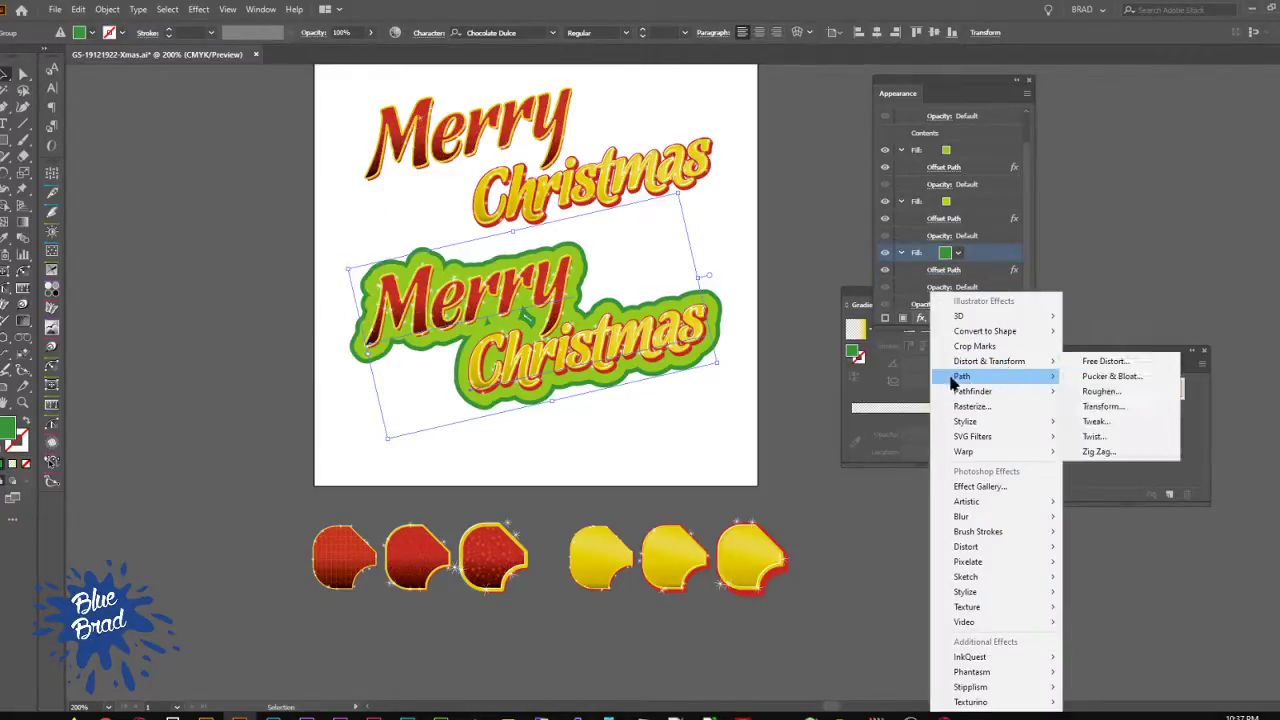
{"action": "left_click", "coordinate": [1103, 406]}
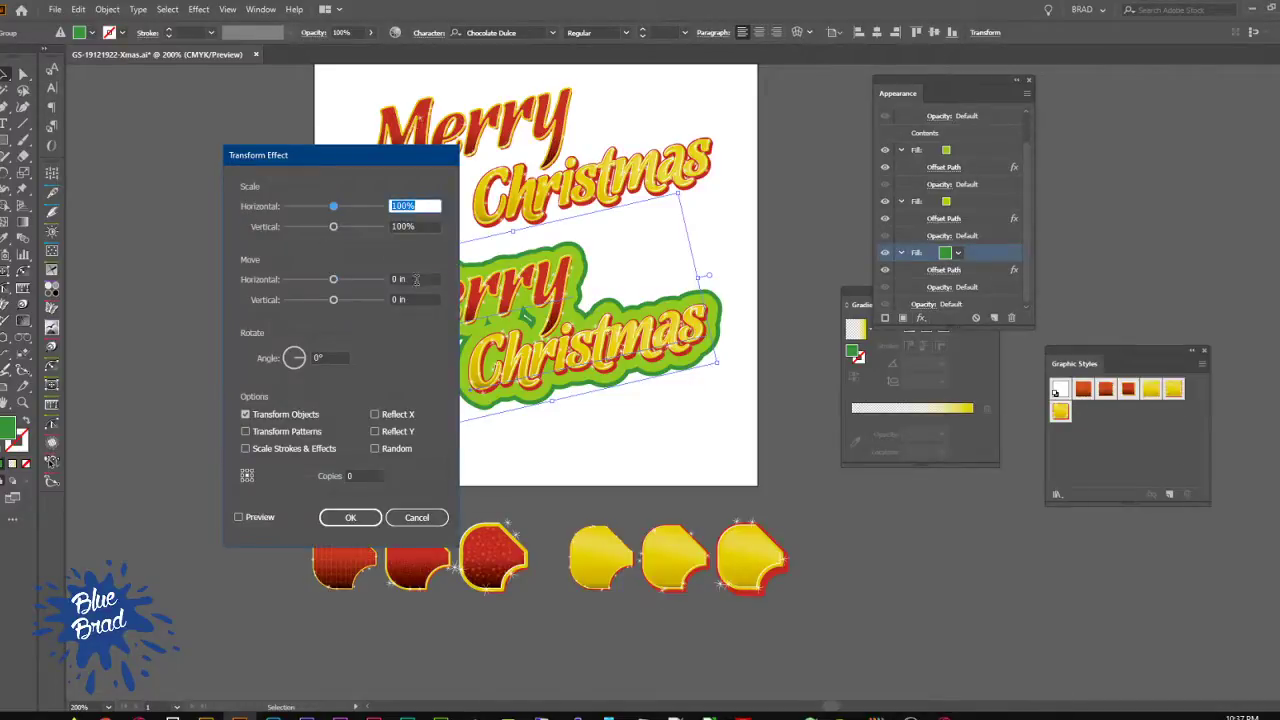
{"action": "left_click", "coordinate": [416, 280]}
{"action": "type", "text": "0.125"}
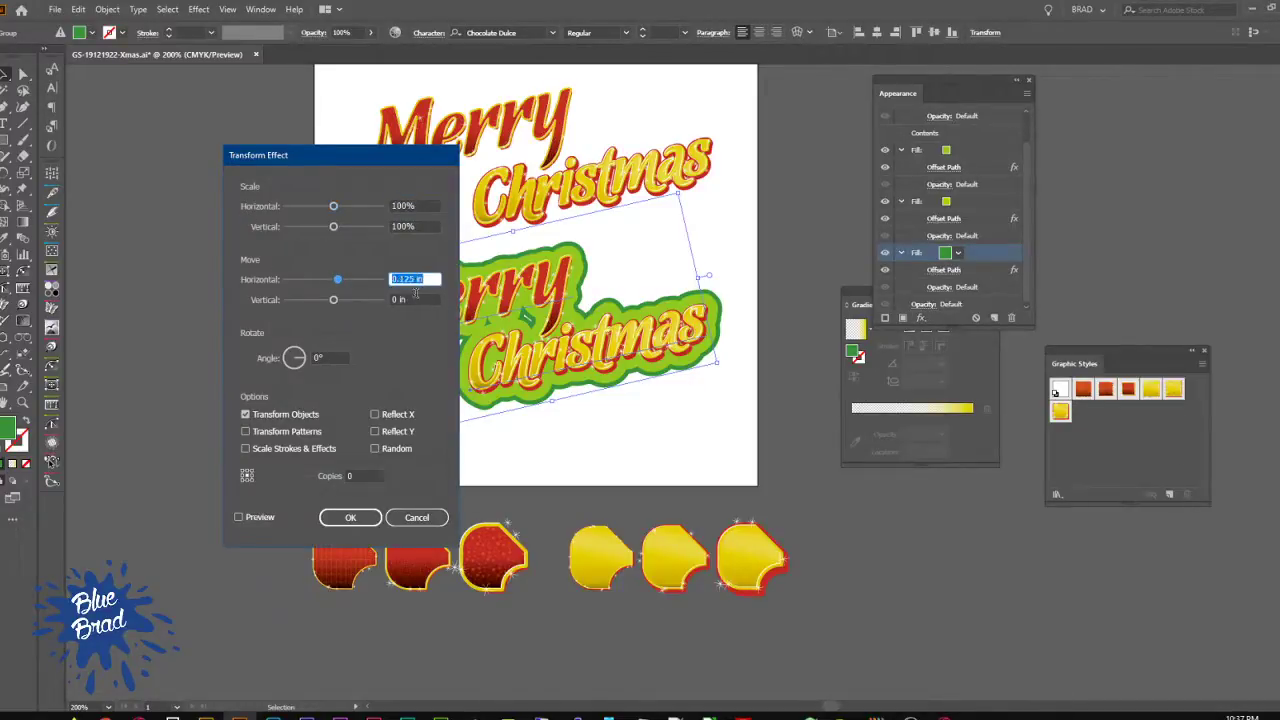
{"action": "key", "text": "Tab"}
{"action": "type", "text": "0.125"}
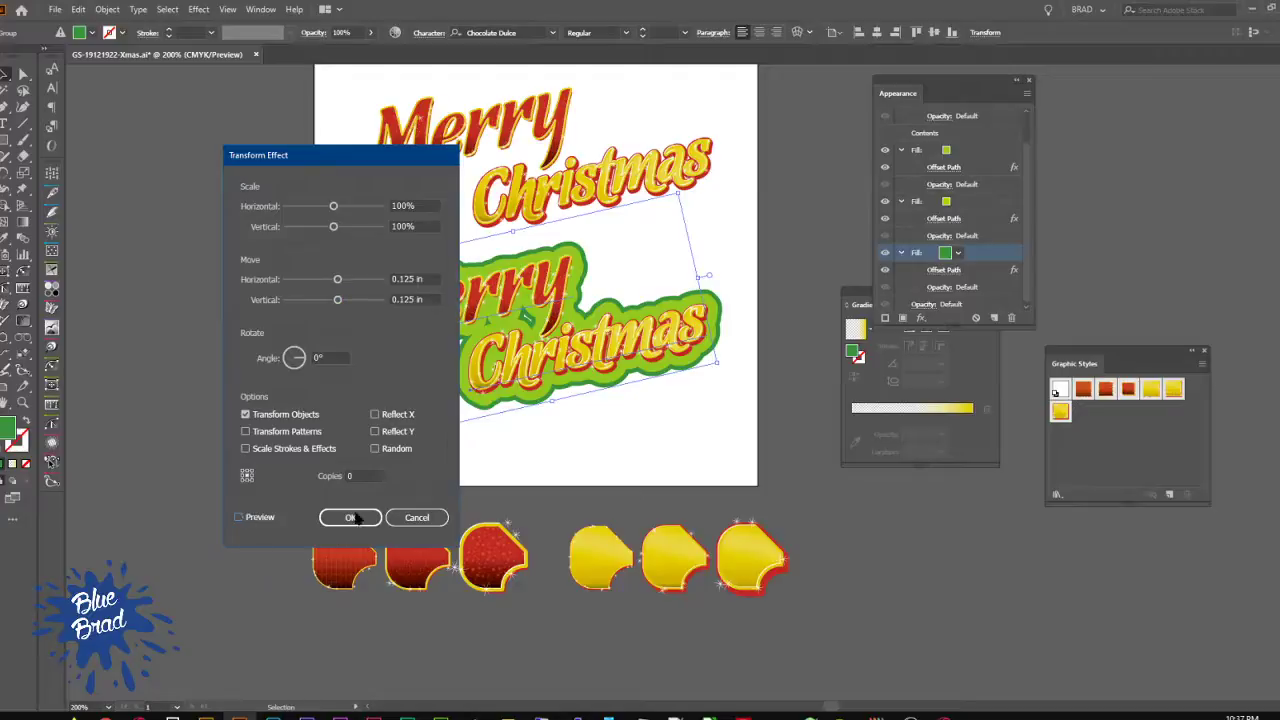
{"action": "left_click", "coordinate": [240, 517]}
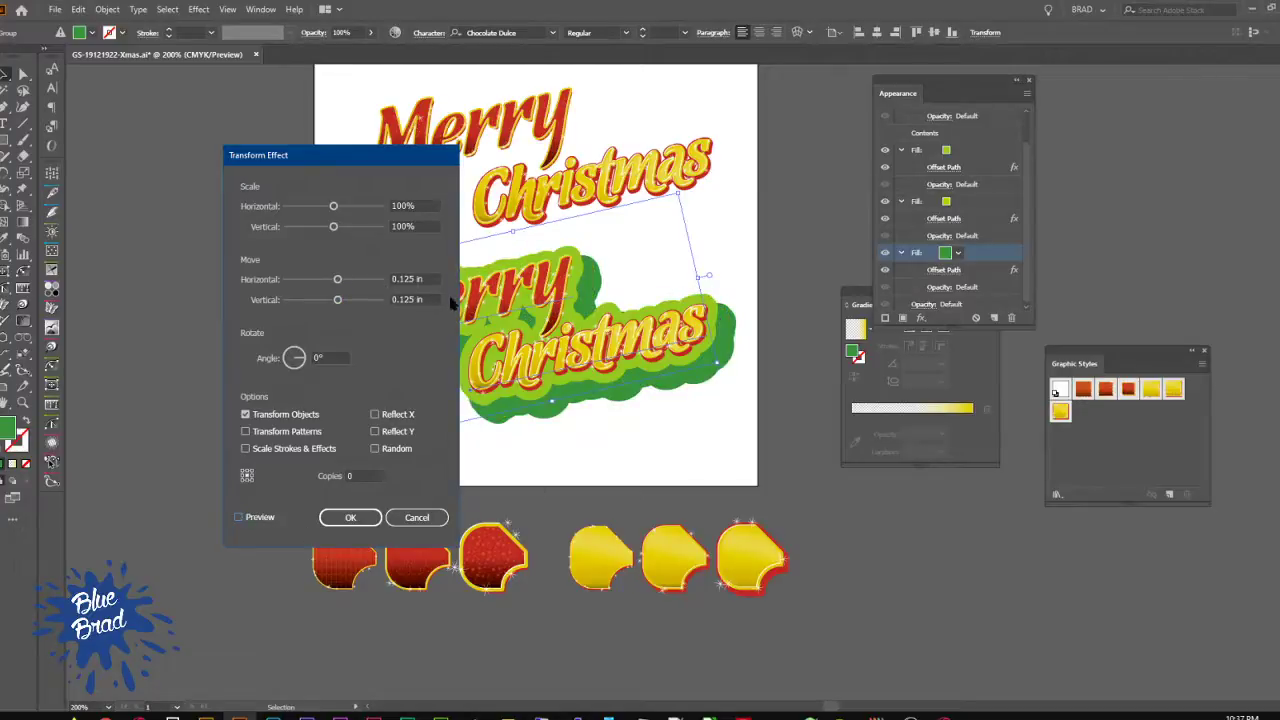
Step: Set the dark green fill's Transform move to 0.0201 in horizontally and vertically with the preview on, and apply it
{"action": "left_click_drag", "start_coordinate": [400, 279], "coordinate": [405, 280]}
{"action": "type", "text": "0"}
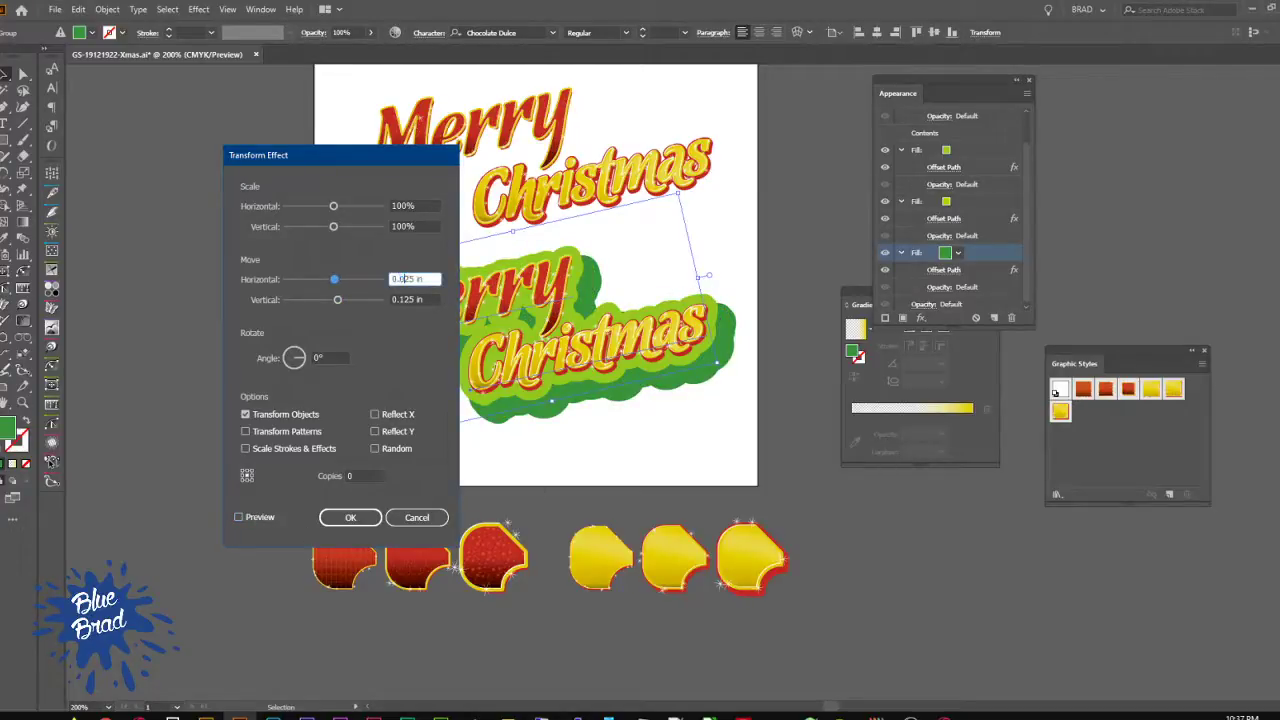
{"action": "type", "text": "0"}
{"action": "key", "text": "Tab"}
{"action": "type", "text": "0.001"}
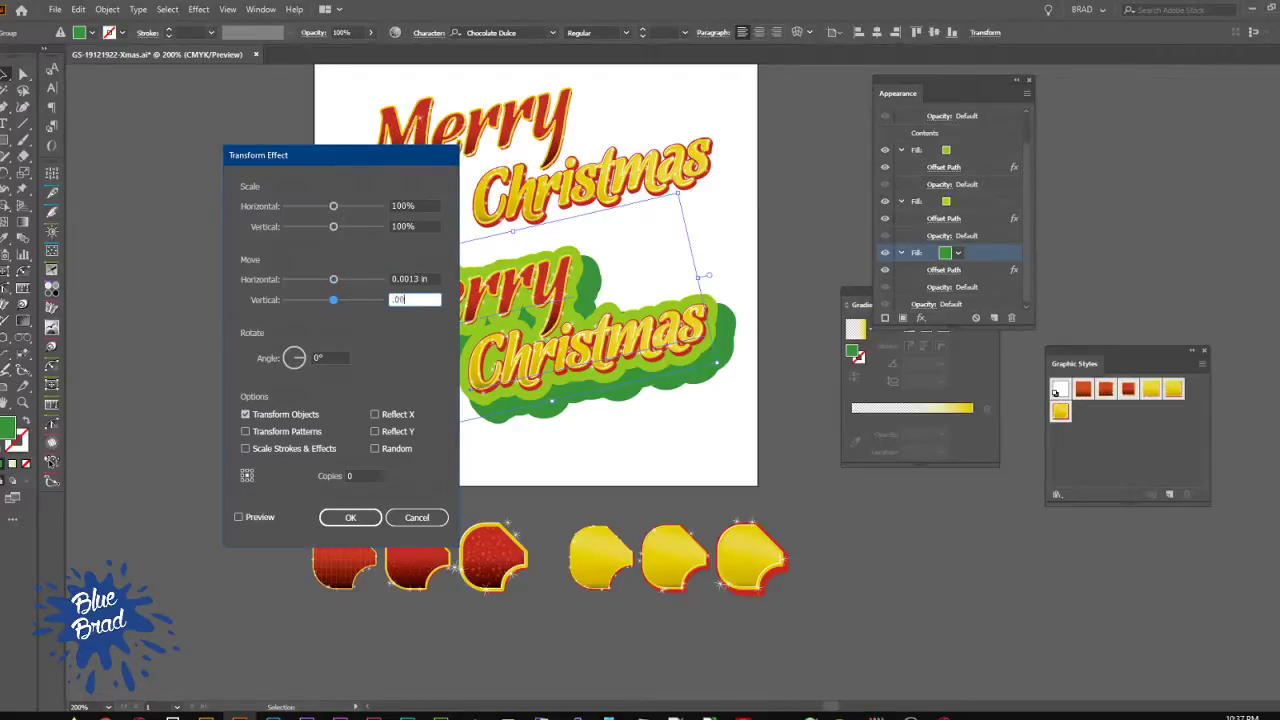
{"action": "key", "text": "Tab"}
{"action": "left_click", "coordinate": [258, 517]}
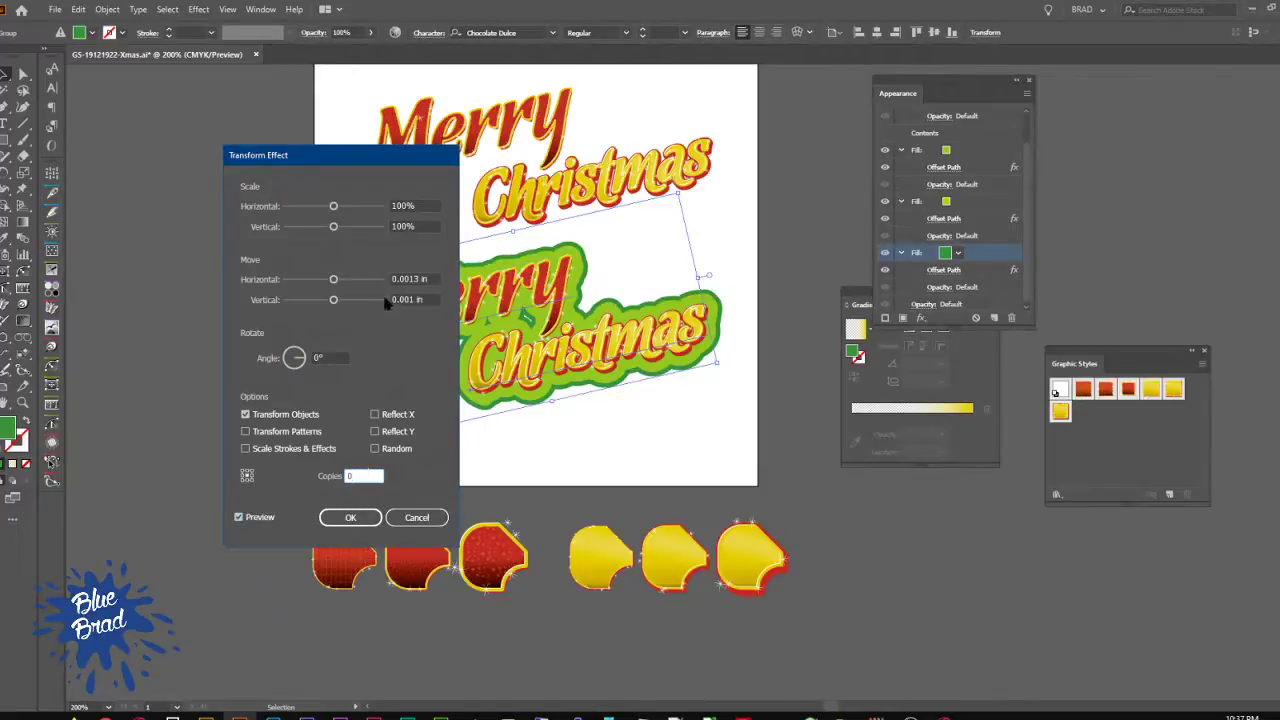
{"action": "left_click", "coordinate": [410, 279]}
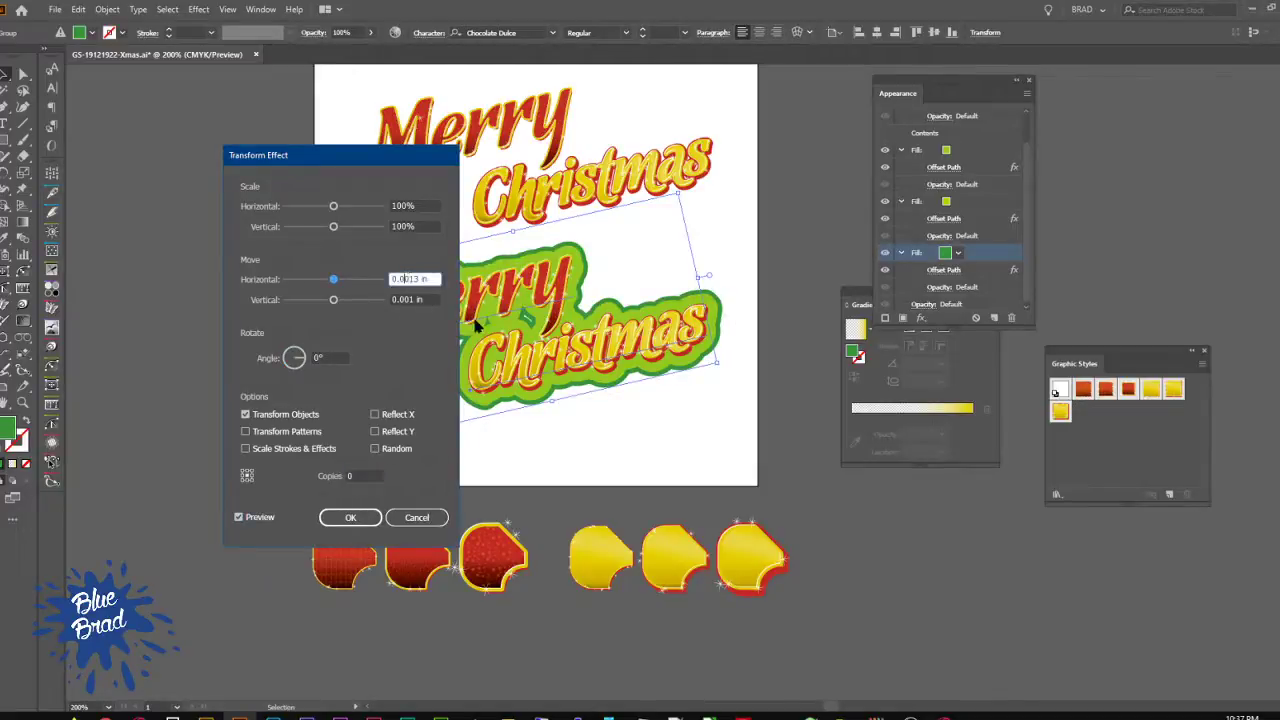
{"action": "type", "text": "2"}
{"action": "left_click", "coordinate": [406, 300]}
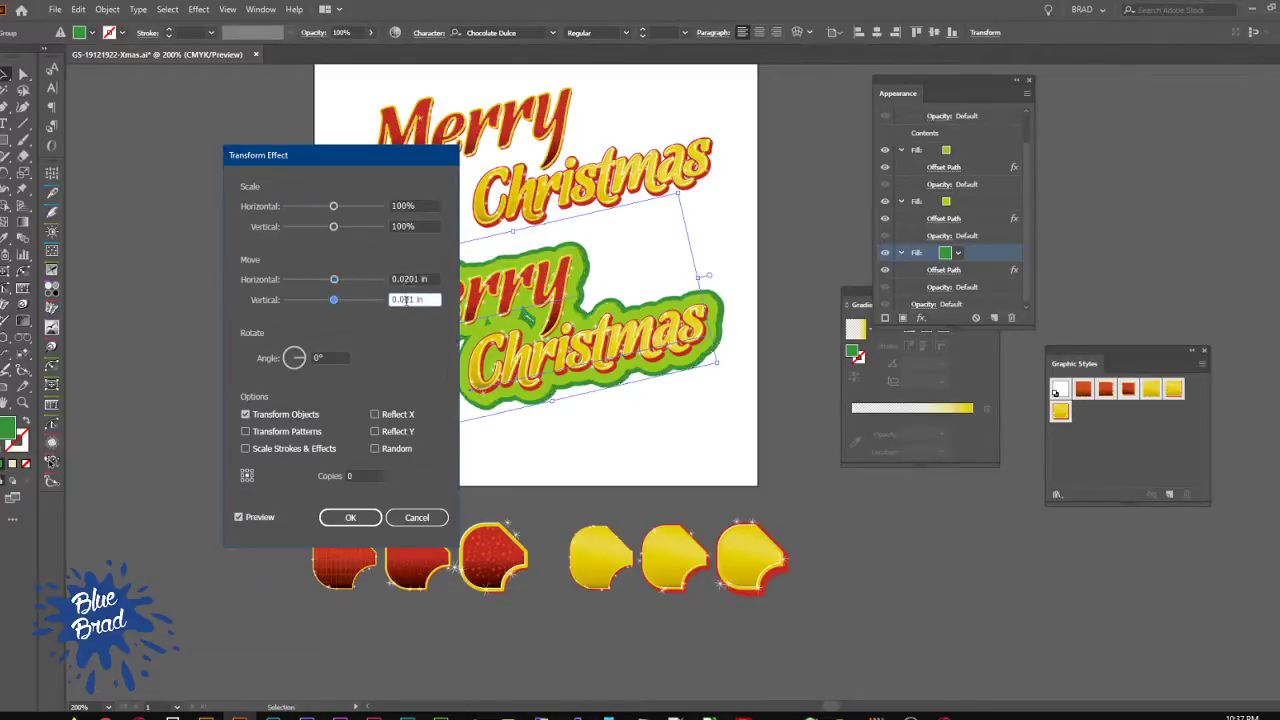
{"action": "type", "text": "2"}
{"action": "left_click", "coordinate": [361, 523]}
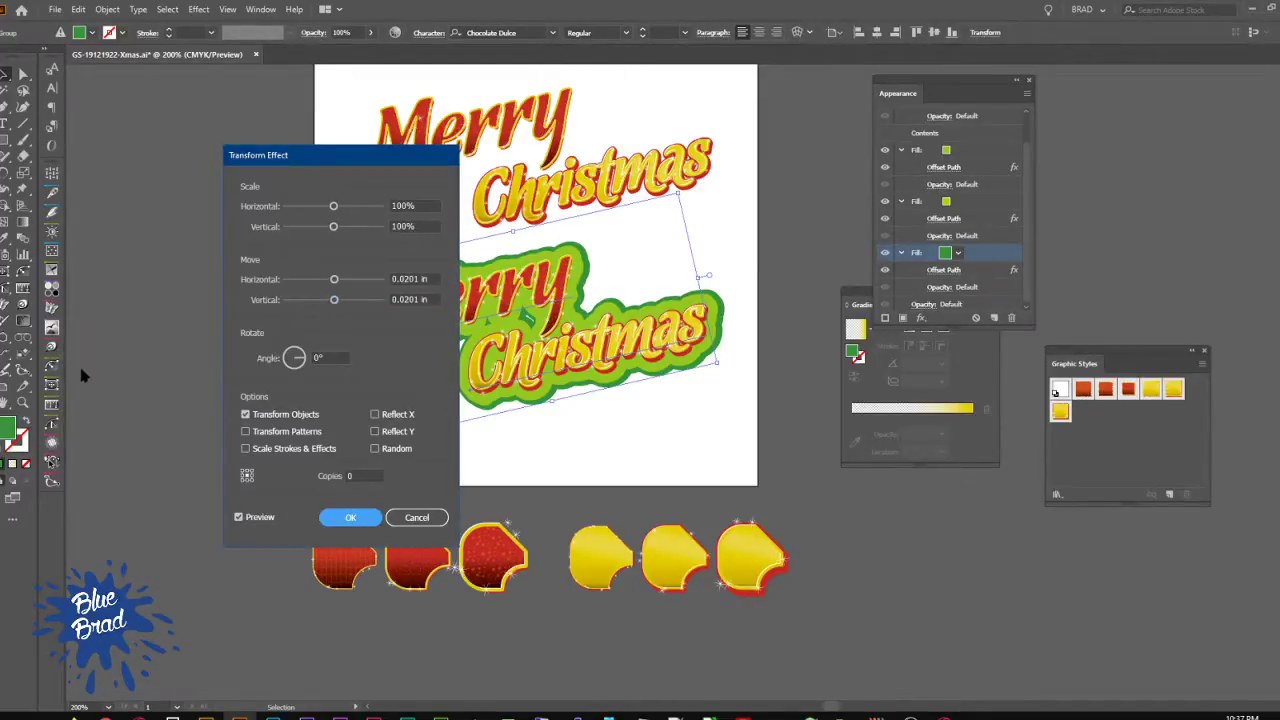
Step: Select the dark green fill's Transform effect and place the open Stylism panel beside the artwork
{"action": "left_click", "coordinate": [53, 348]}
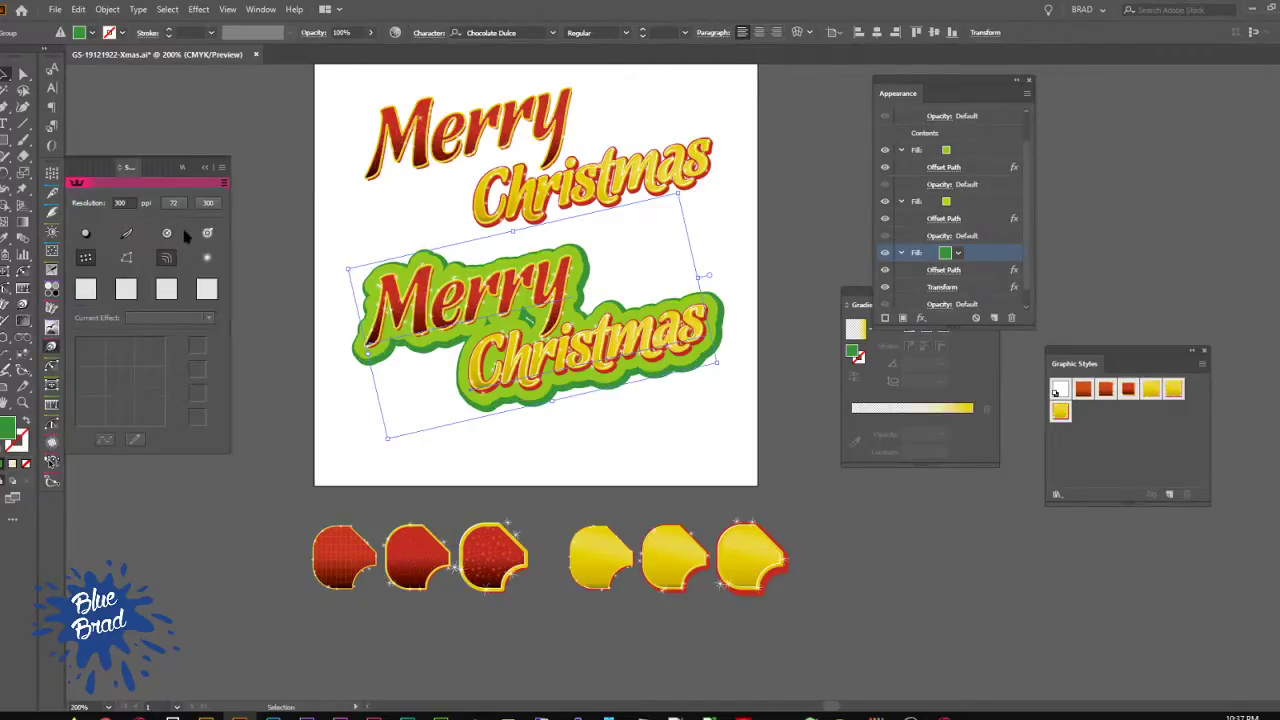
{"action": "left_click", "coordinate": [972, 287]}
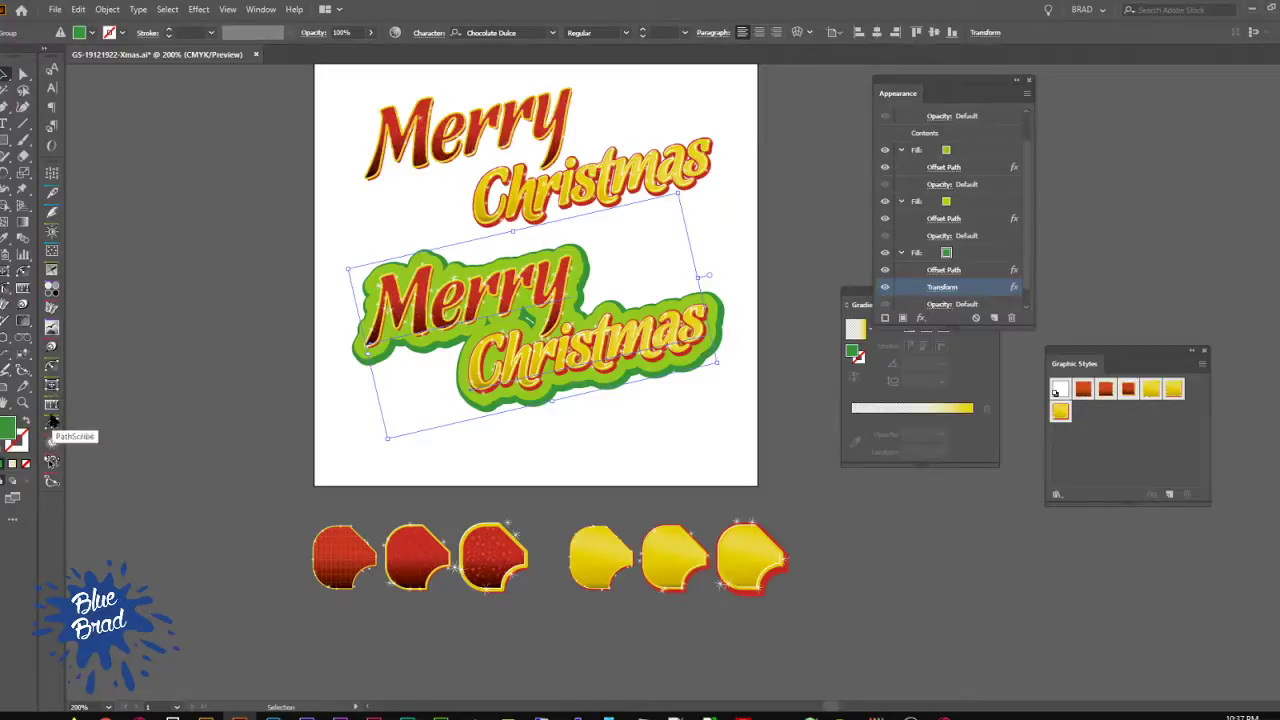
{"action": "left_click", "coordinate": [52, 348]}
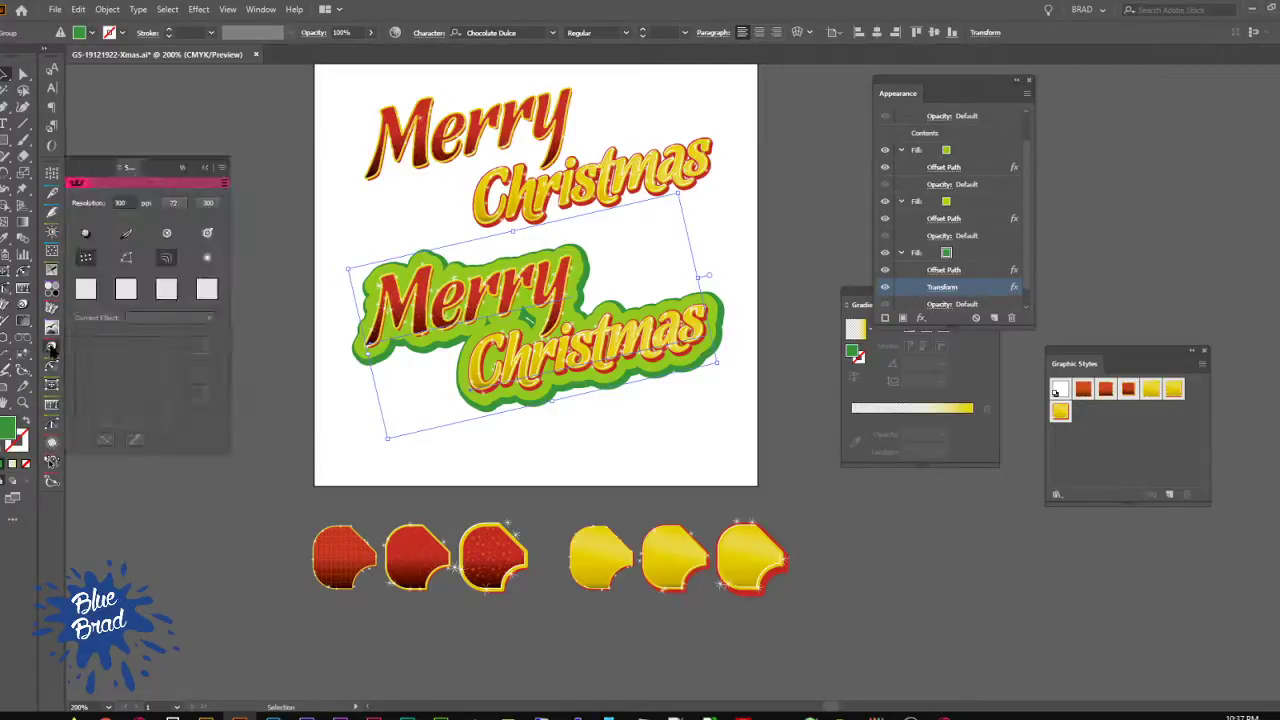
{"action": "left_click_drag", "start_coordinate": [137, 171], "coordinate": [155, 257]}
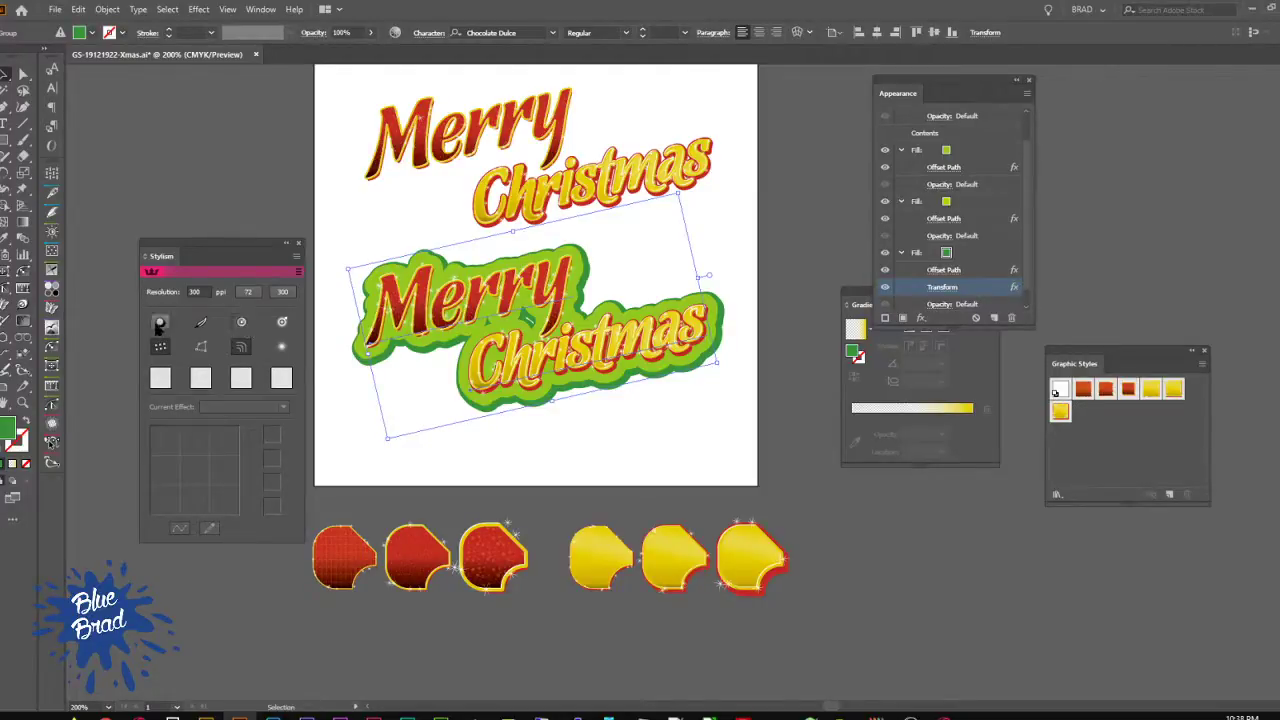
Step: Try Stylism's drop shadow, inner glow and Gaussian blur on the green-backed lettering, removing each one again
{"action": "left_click", "coordinate": [160, 323]}
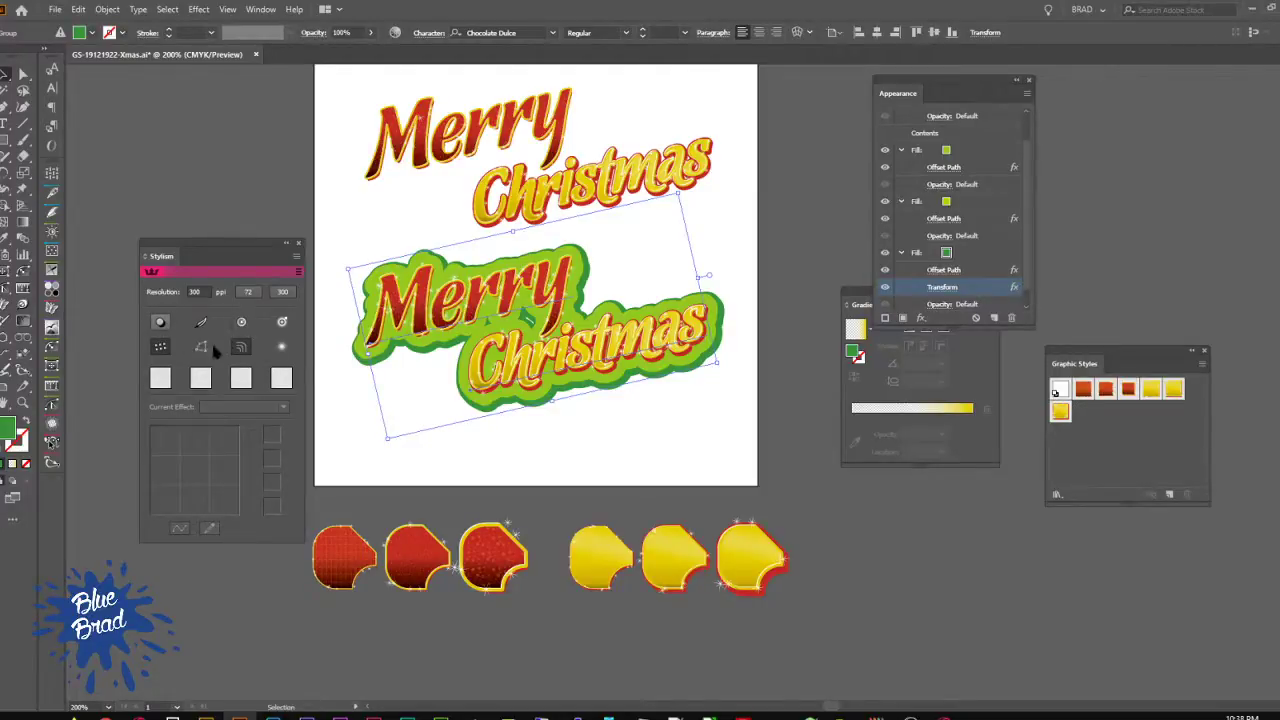
{"action": "left_click", "coordinate": [366, 403]}
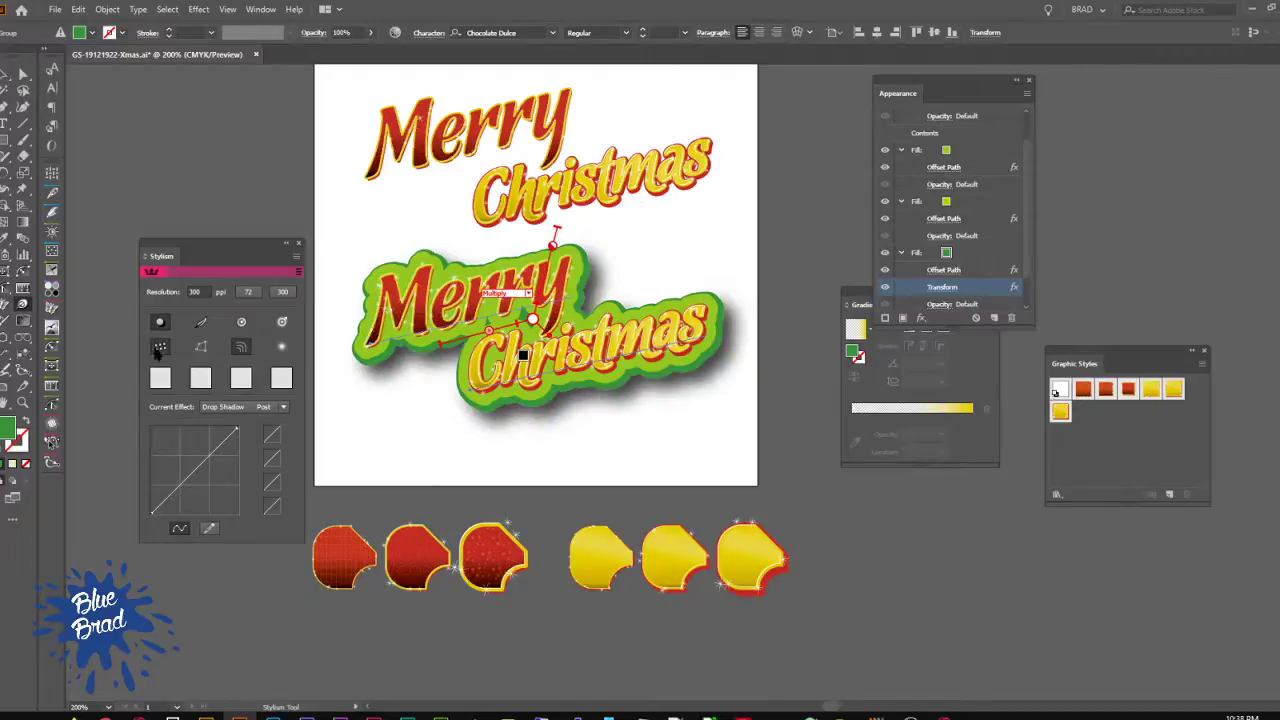
{"action": "left_click", "coordinate": [241, 324]}
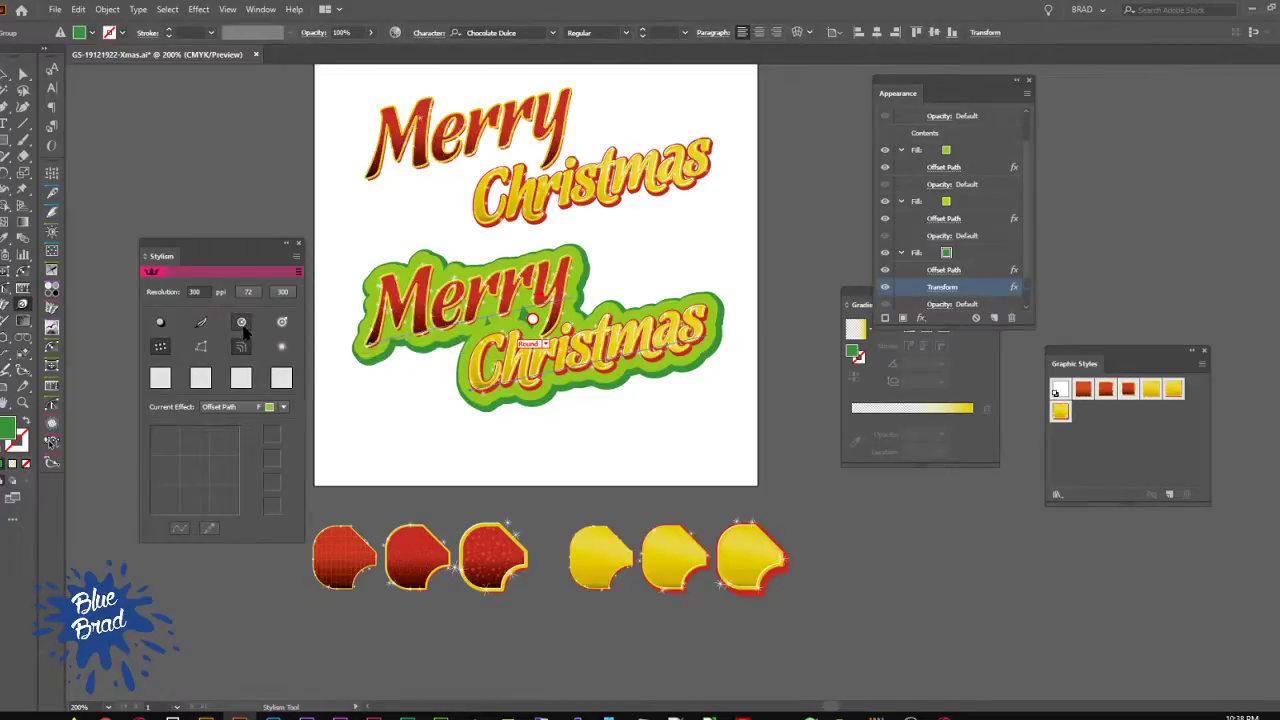
{"action": "left_click", "coordinate": [242, 328]}
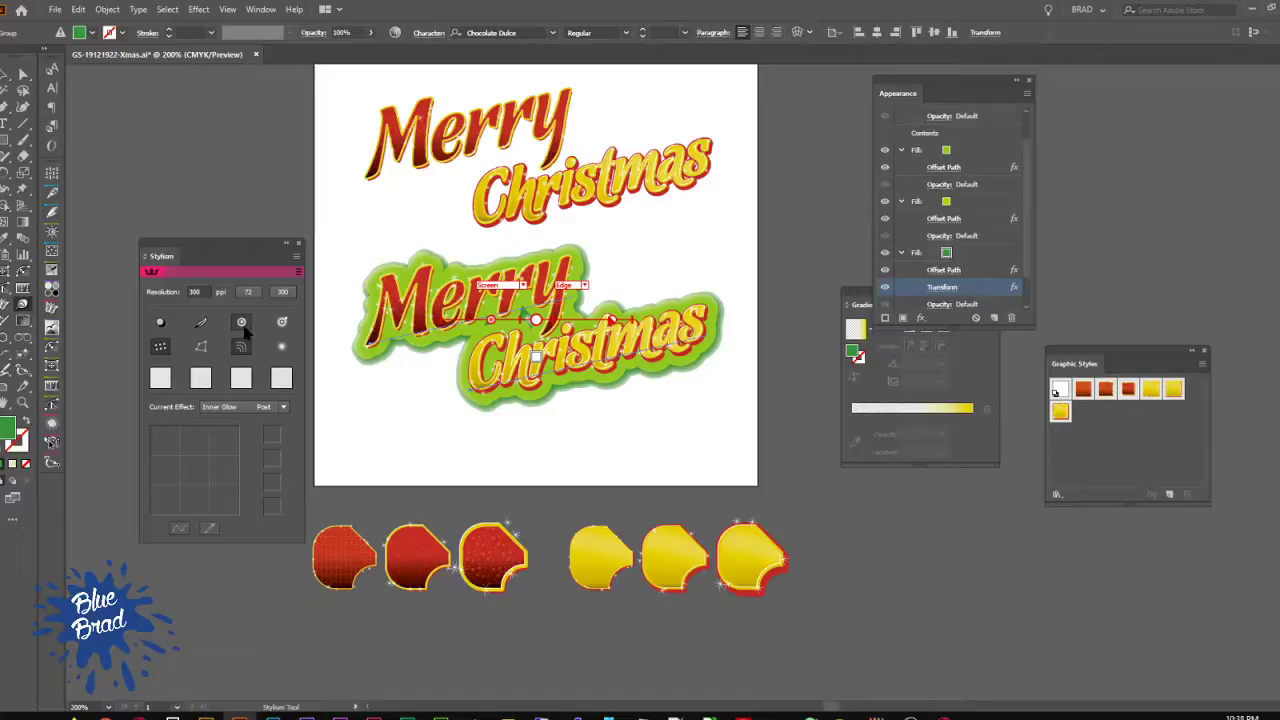
{"action": "left_click", "coordinate": [243, 328]}
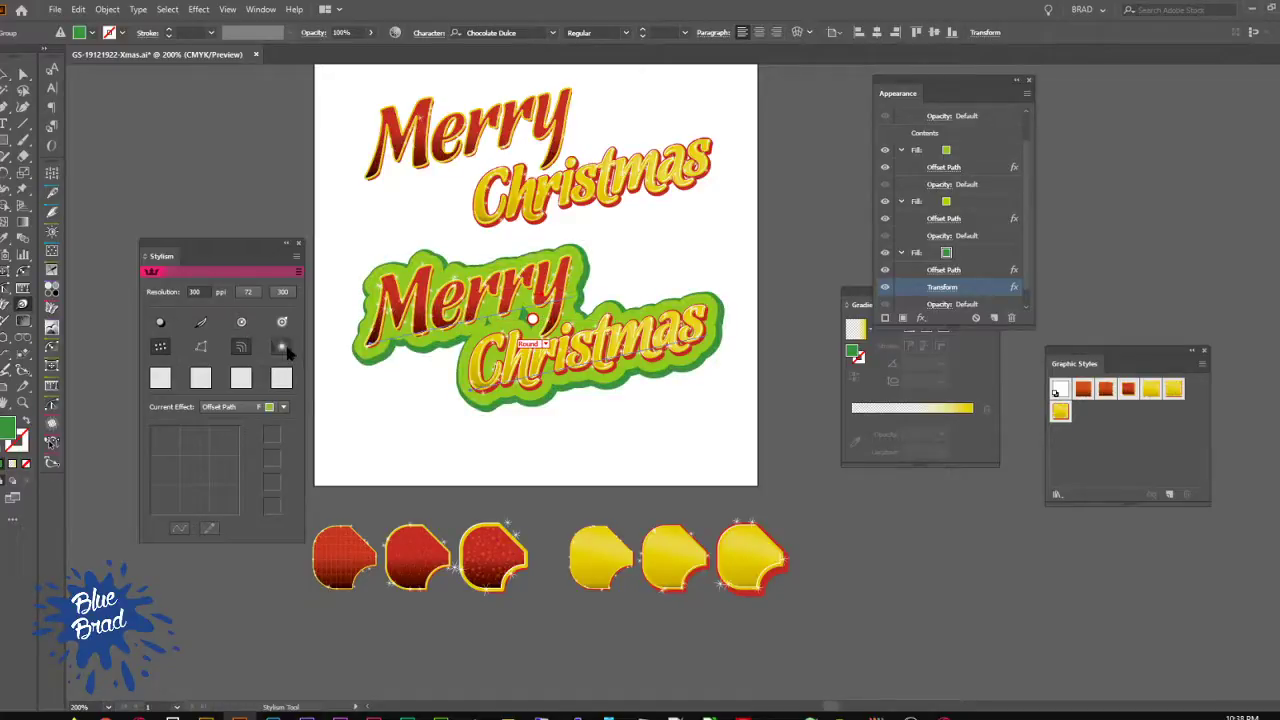
{"action": "left_click", "coordinate": [282, 347]}
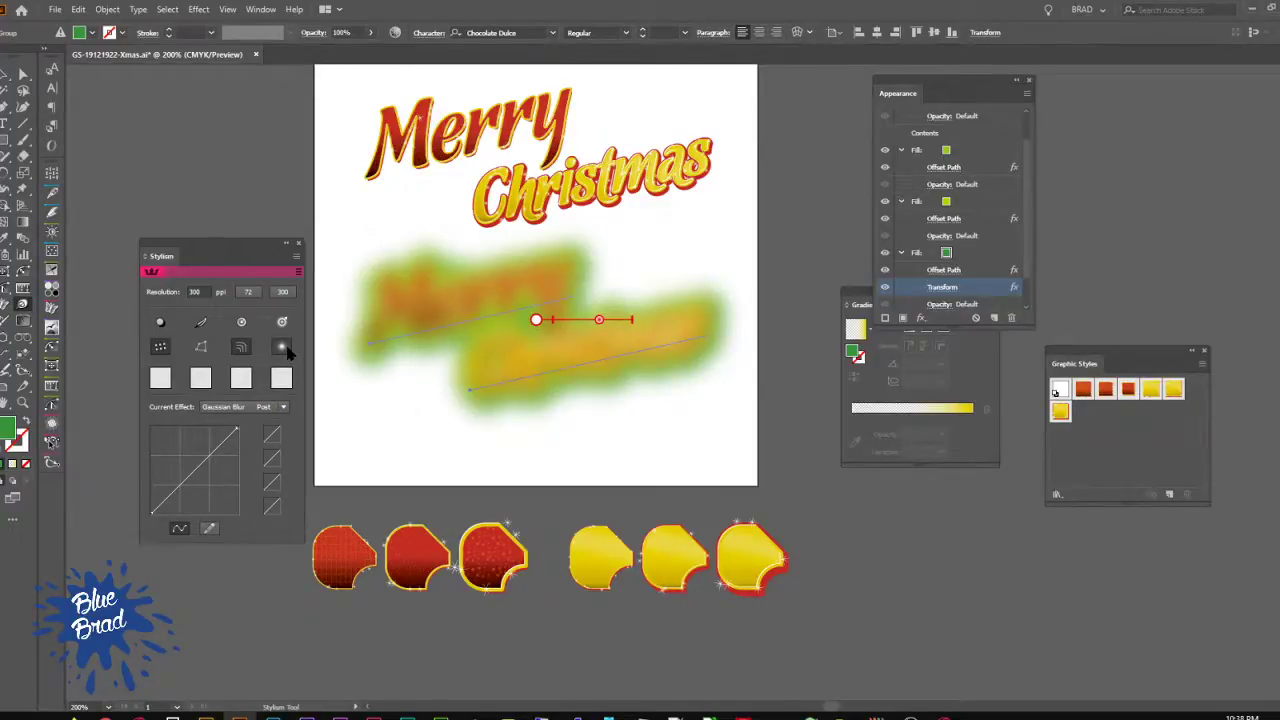
{"action": "left_click", "coordinate": [283, 347]}
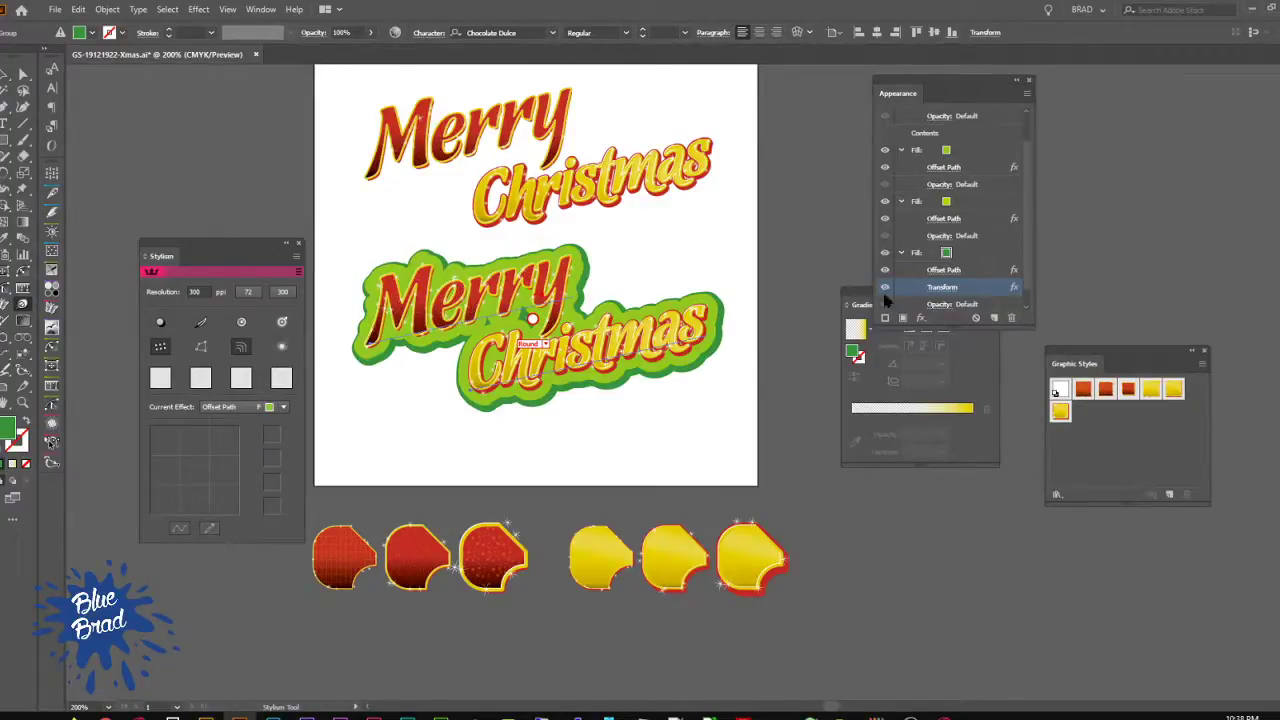
Step: Make the dark green fill's Transform the current Stylism effect and adjust its offset and scale slightly on the artwork
{"action": "left_click", "coordinate": [968, 253]}
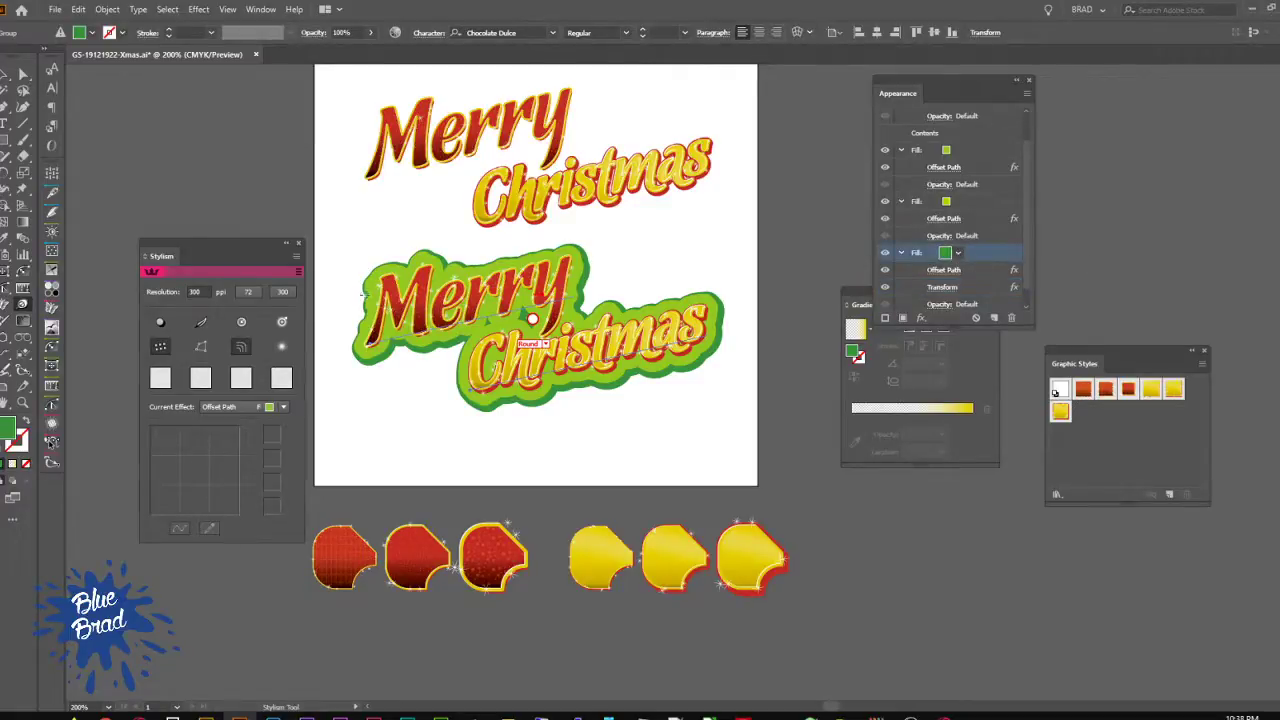
{"action": "left_click", "coordinate": [248, 410]}
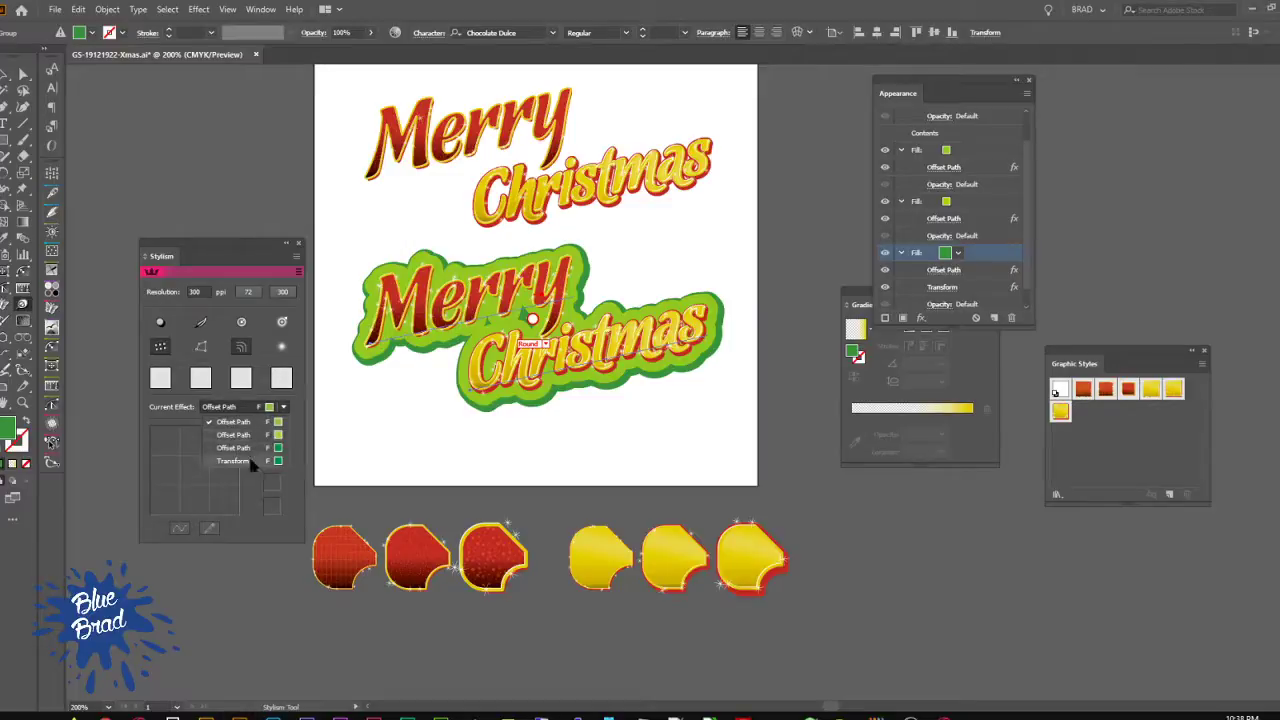
{"action": "left_click", "coordinate": [235, 461]}
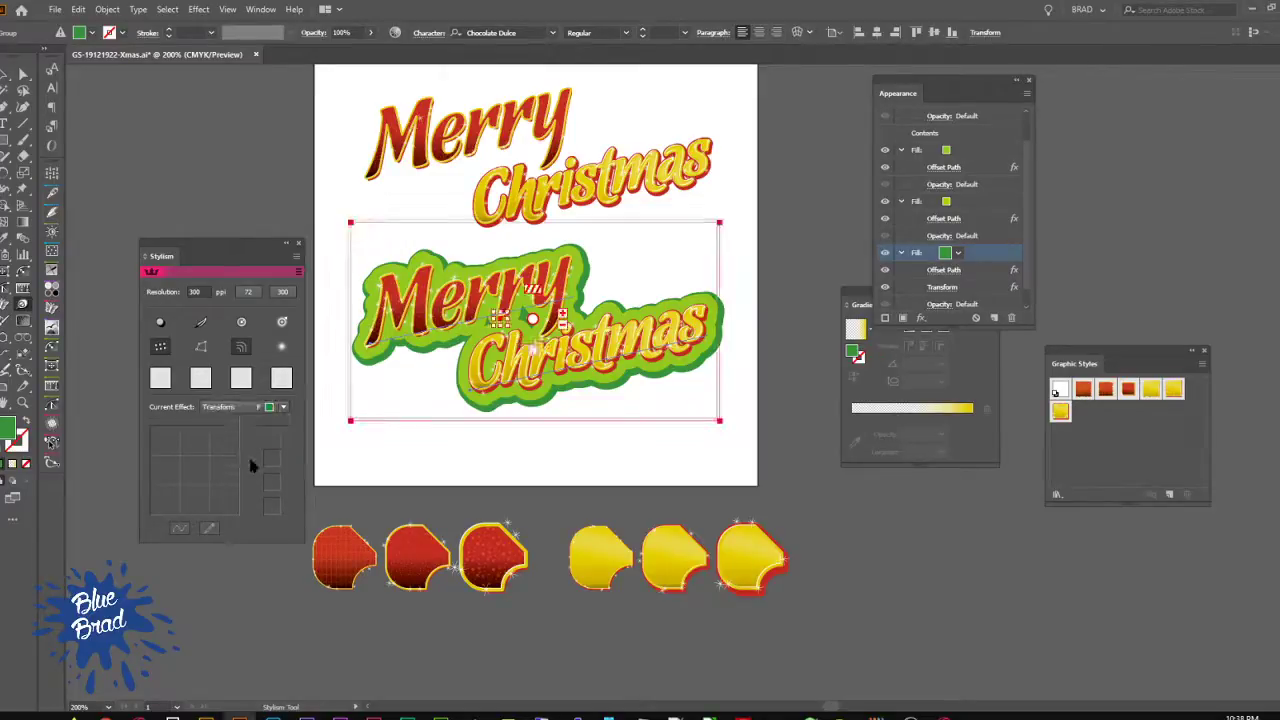
{"action": "mouse_move", "coordinate": [415, 388]}
{"action": "left_mouse_down"}
{"action": "mouse_move", "coordinate": [408, 405]}
{"action": "mouse_move", "coordinate": [400, 395]}
{"action": "left_mouse_up"}
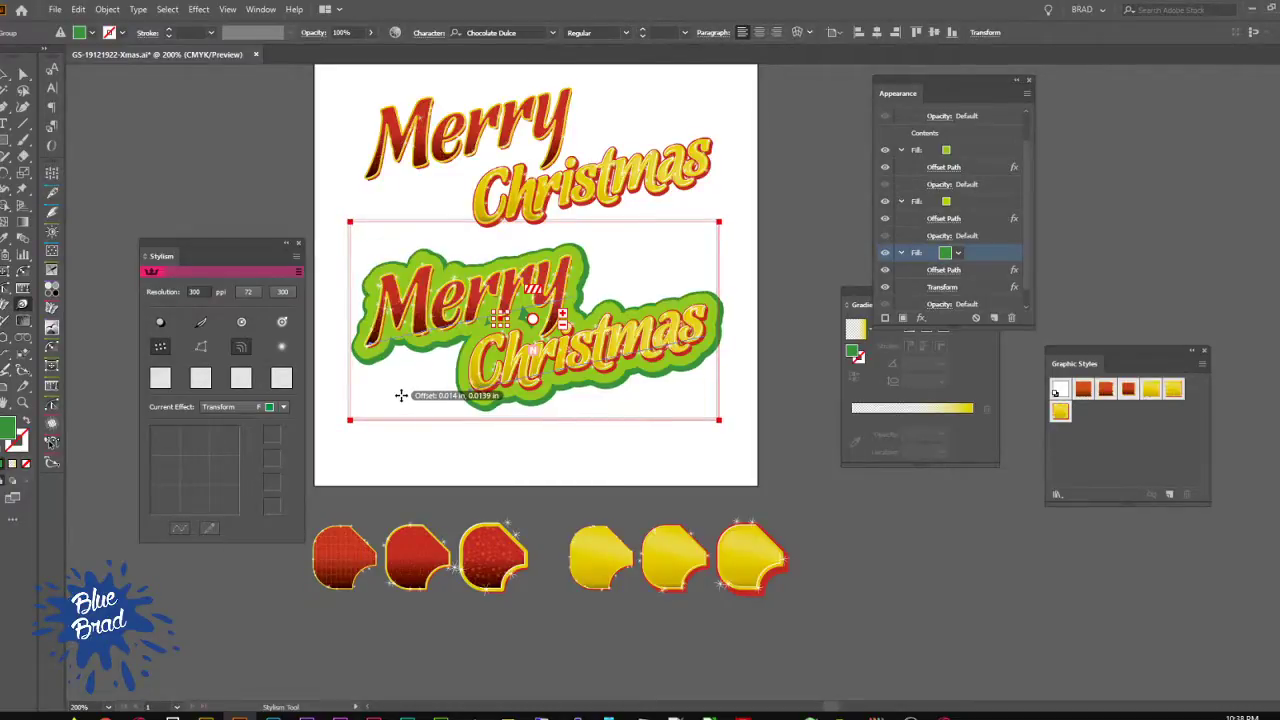
{"action": "left_click_drag", "start_coordinate": [719, 420], "coordinate": [724, 425]}
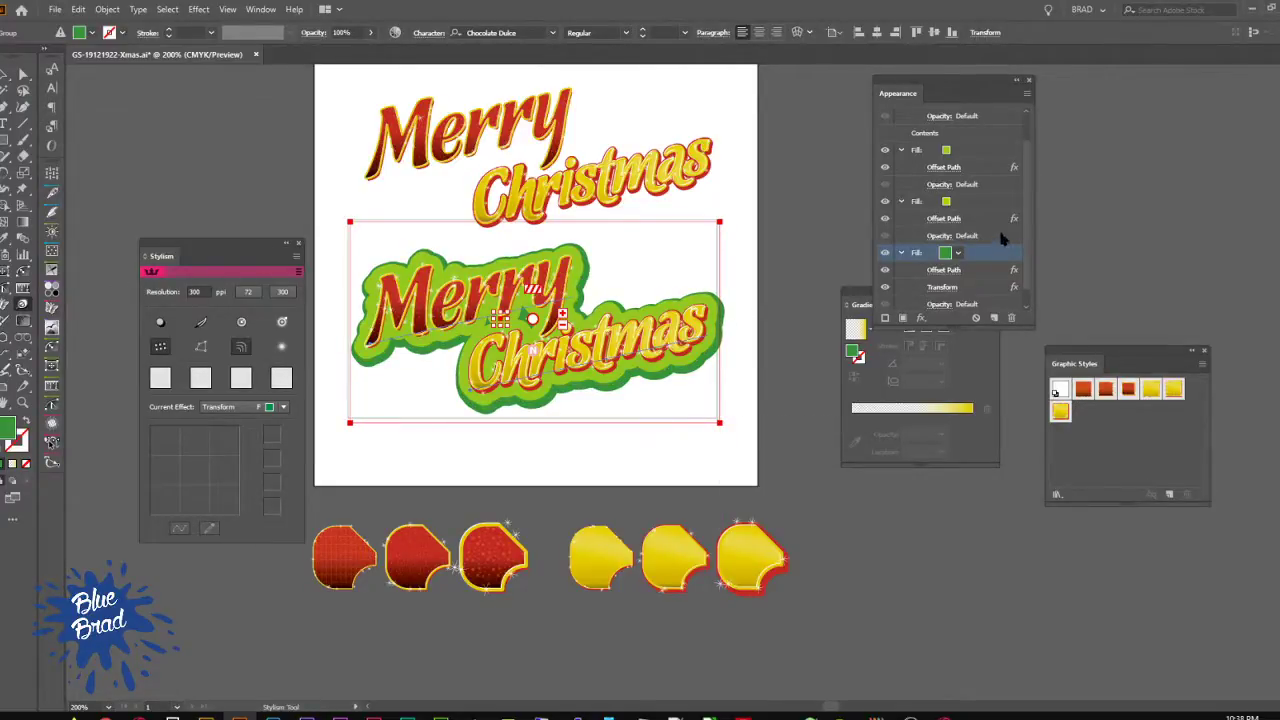
Step: Duplicate the dark green fill and enlarge the lower copy's Offset Path to about 0.16 in with Stylism
{"action": "scroll", "coordinate": [978, 260], "scroll_direction": "down", "scroll_amount": 1}
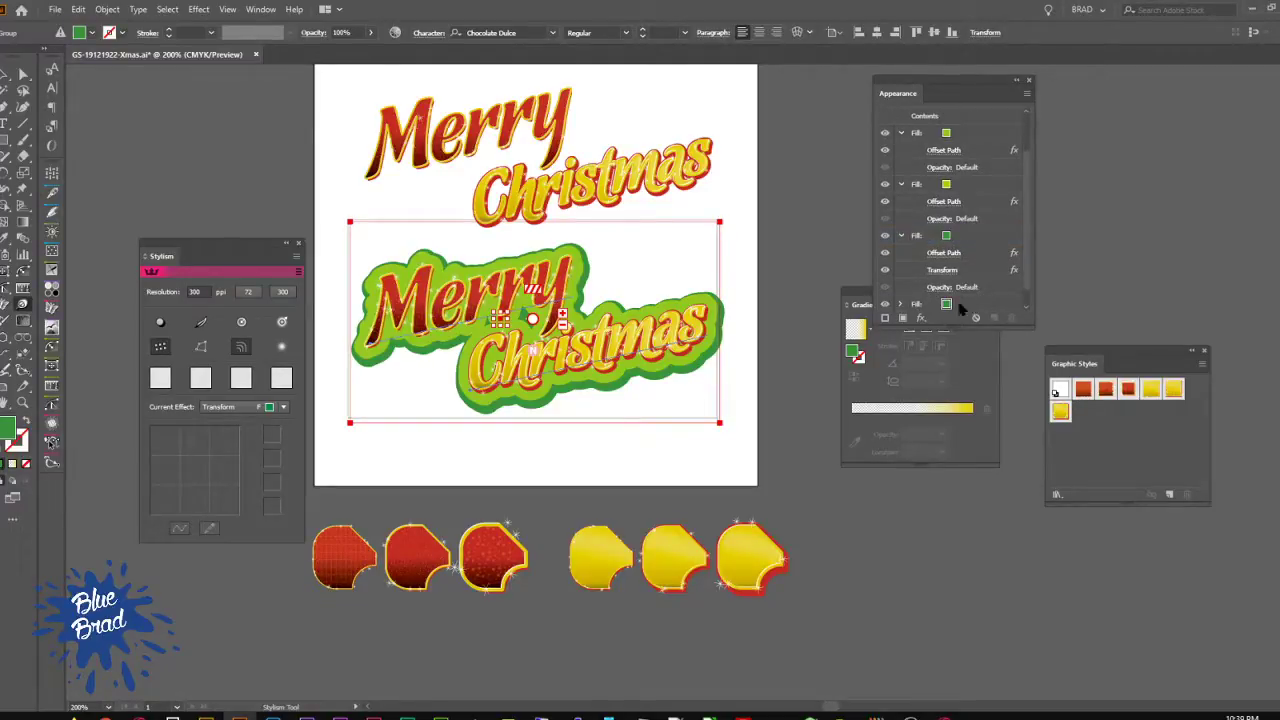
{"action": "scroll", "coordinate": [952, 307], "scroll_direction": "down", "scroll_amount": 1}
{"action": "left_click", "coordinate": [245, 407]}
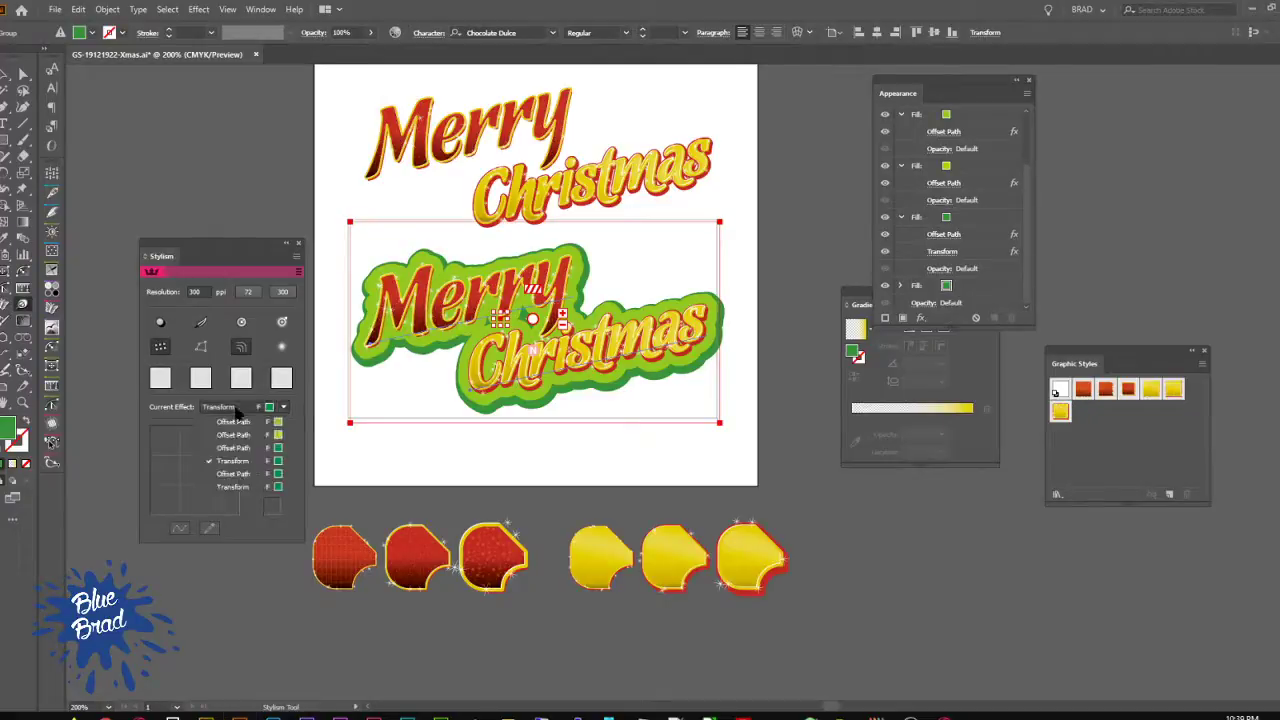
{"action": "left_click", "coordinate": [252, 475]}
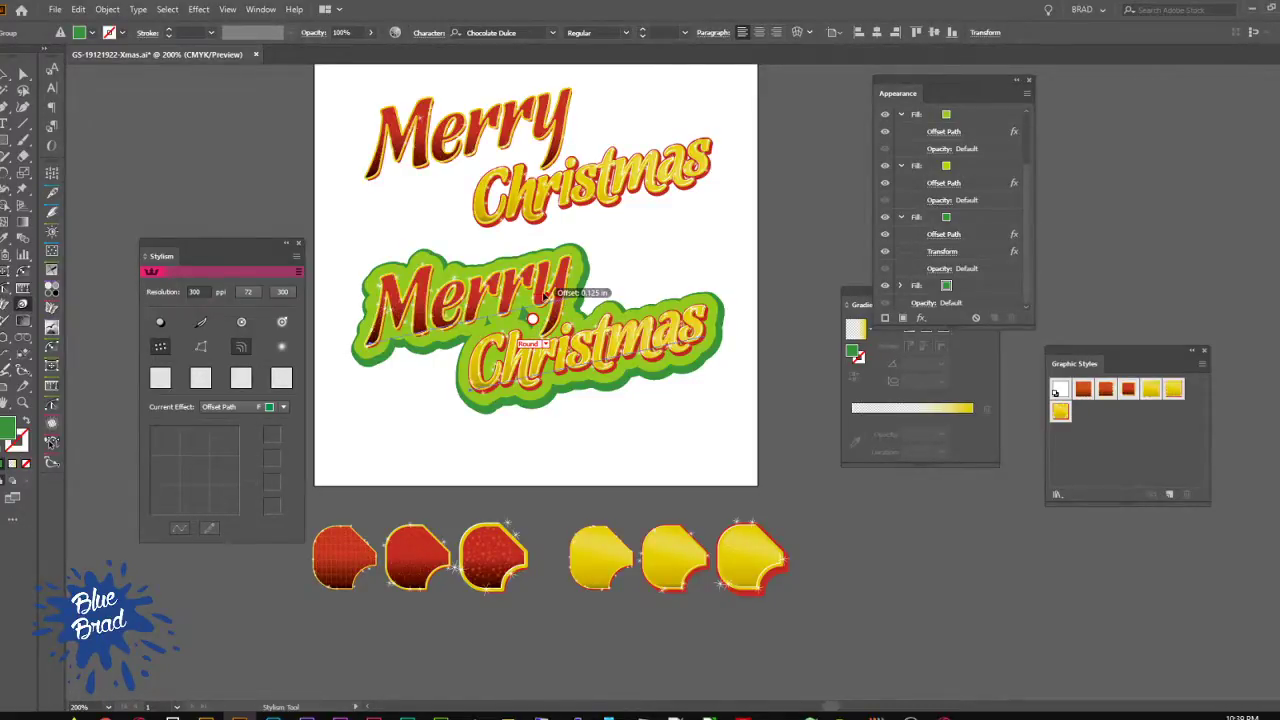
{"action": "mouse_move", "coordinate": [544, 294]}
{"action": "left_mouse_down"}
{"action": "mouse_move", "coordinate": [574, 297]}
{"action": "mouse_move", "coordinate": [554, 298]}
{"action": "left_mouse_up"}
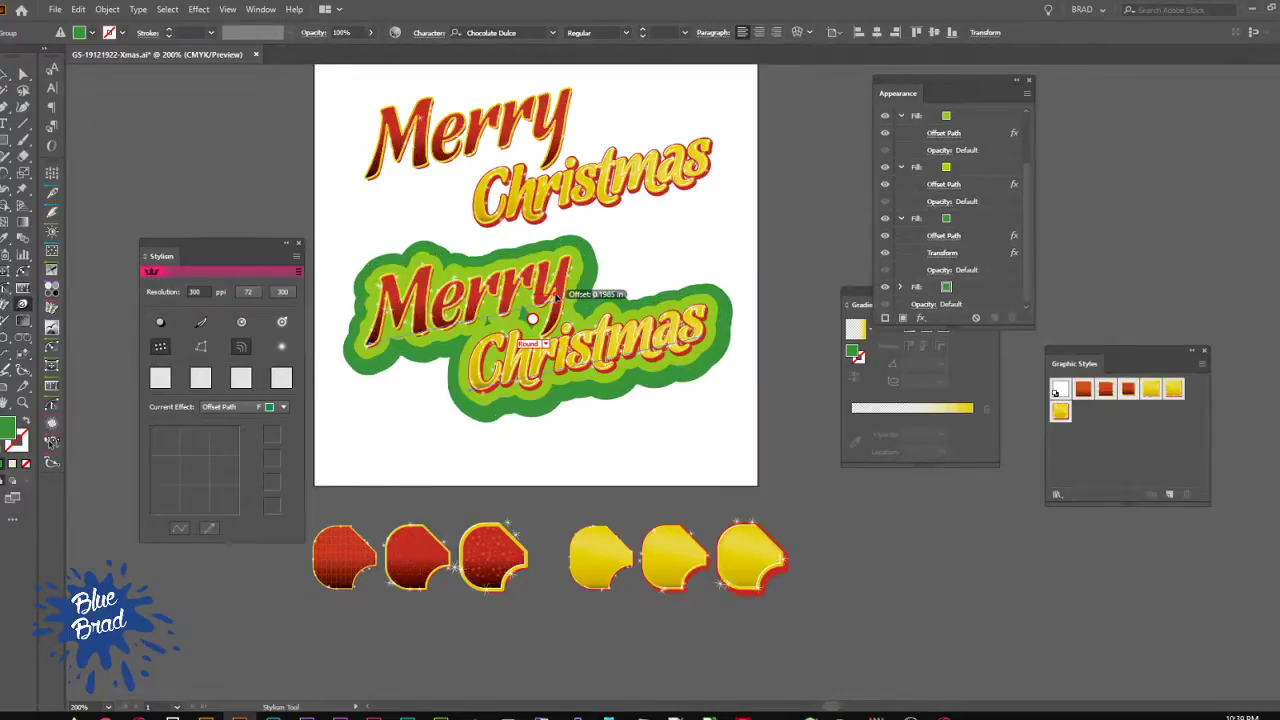
{"action": "left_click_drag", "start_coordinate": [557, 297], "coordinate": [551, 297]}
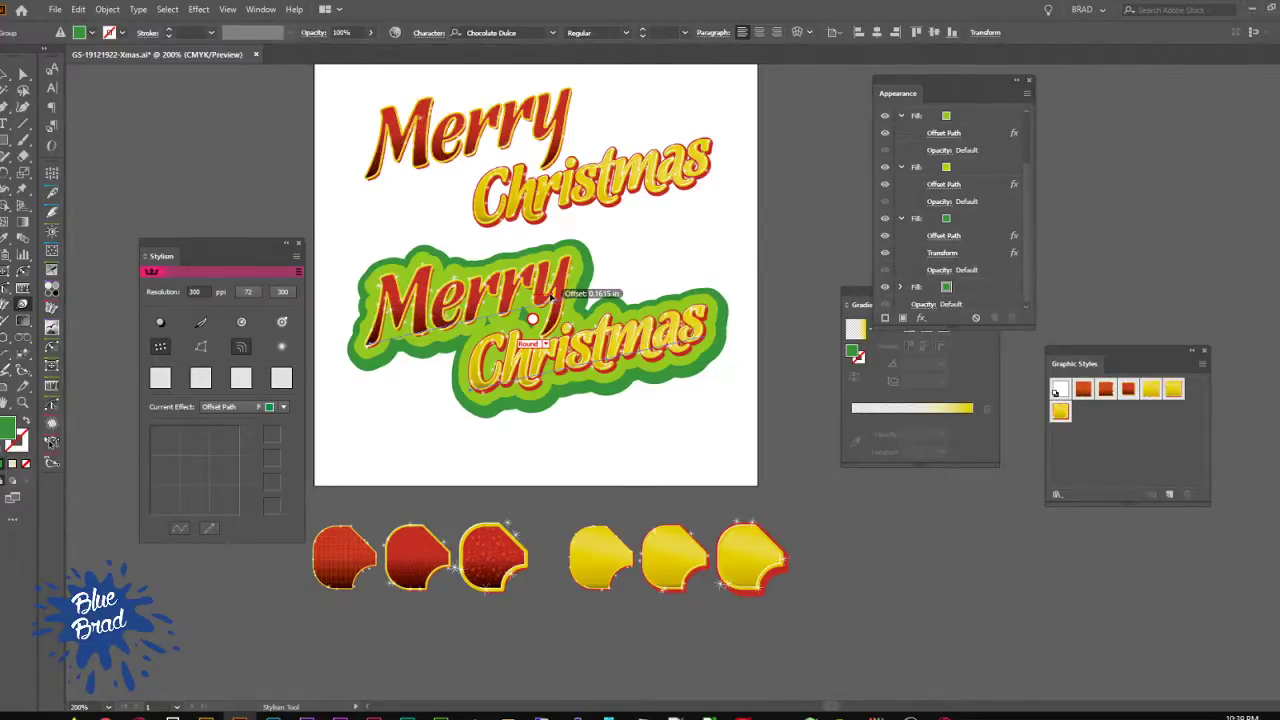
Step: Shift the lower dark green fill's Transform effect with Stylism to about 0.05 in horizontally and vertically
{"action": "left_click", "coordinate": [281, 407]}
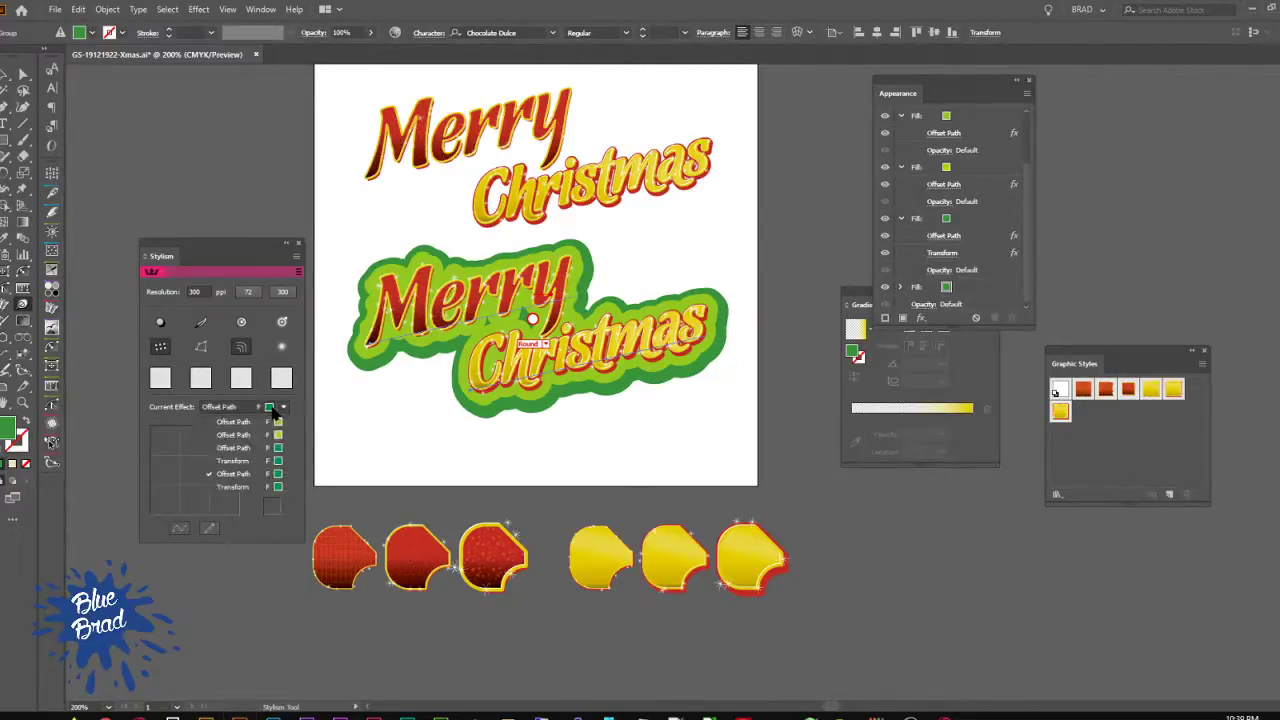
{"action": "left_click", "coordinate": [243, 488]}
{"action": "left_click_drag", "start_coordinate": [660, 410], "coordinate": [657, 411]}
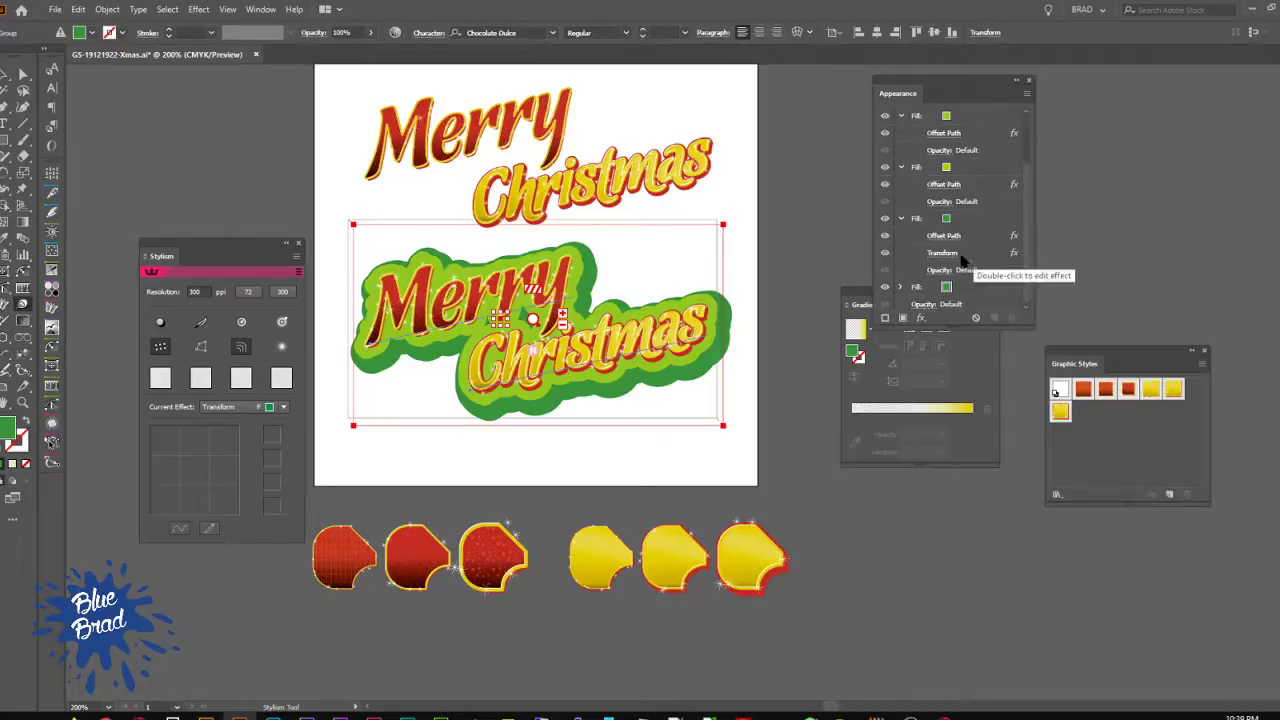
Step: Set the lower dark green fill's Transform effect to 4 copies with the preview on, and apply it
{"action": "scroll", "coordinate": [969, 284], "scroll_direction": "down", "scroll_amount": 1}
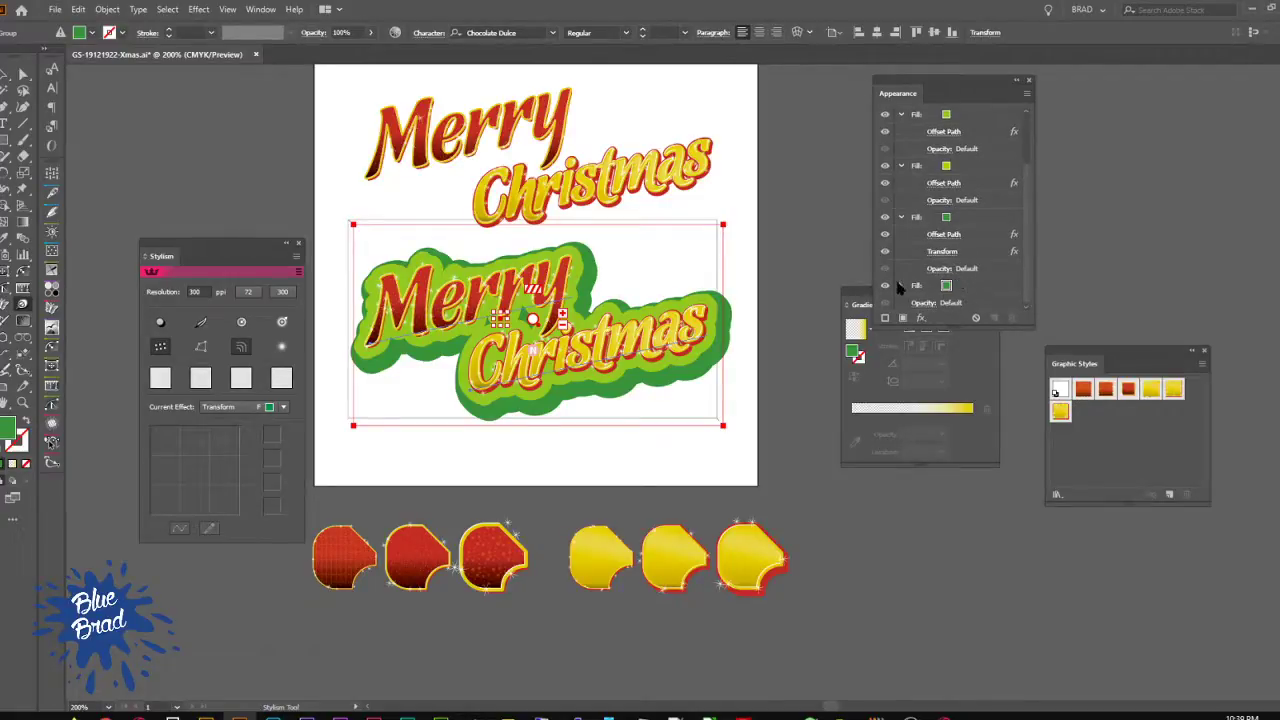
{"action": "left_click", "coordinate": [900, 286]}
{"action": "left_click", "coordinate": [940, 269]}
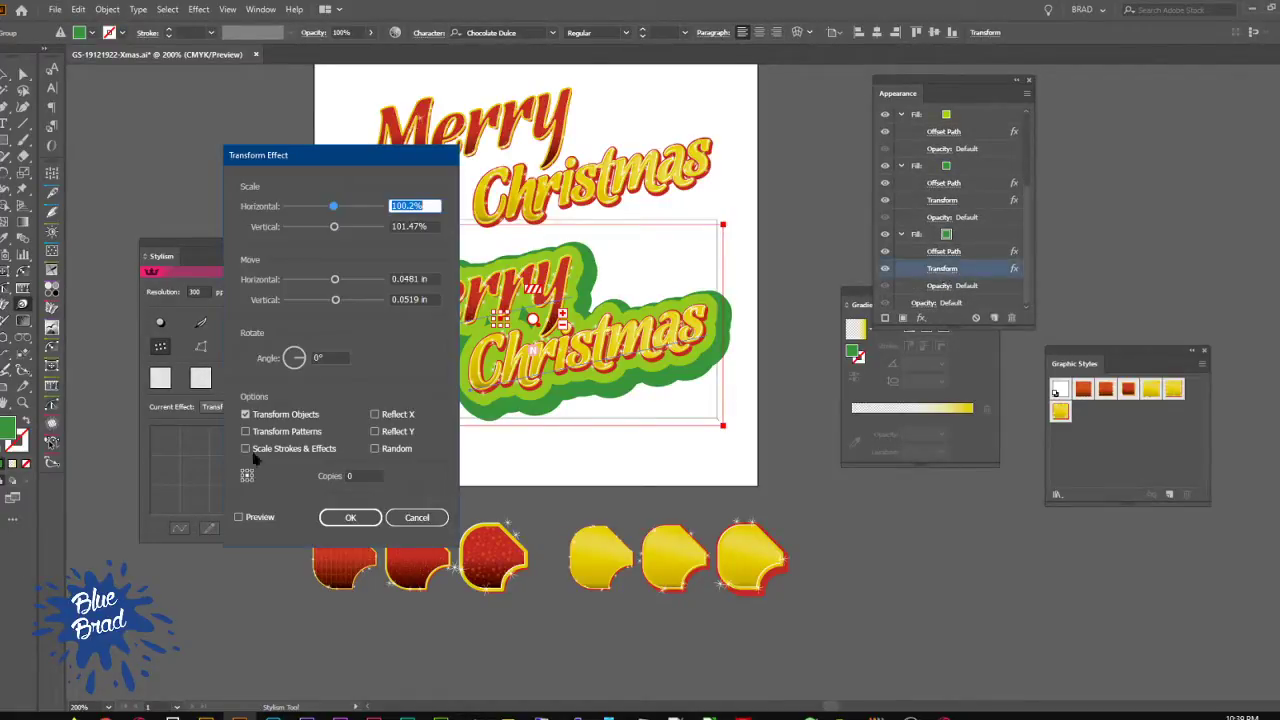
{"action": "left_click", "coordinate": [371, 475]}
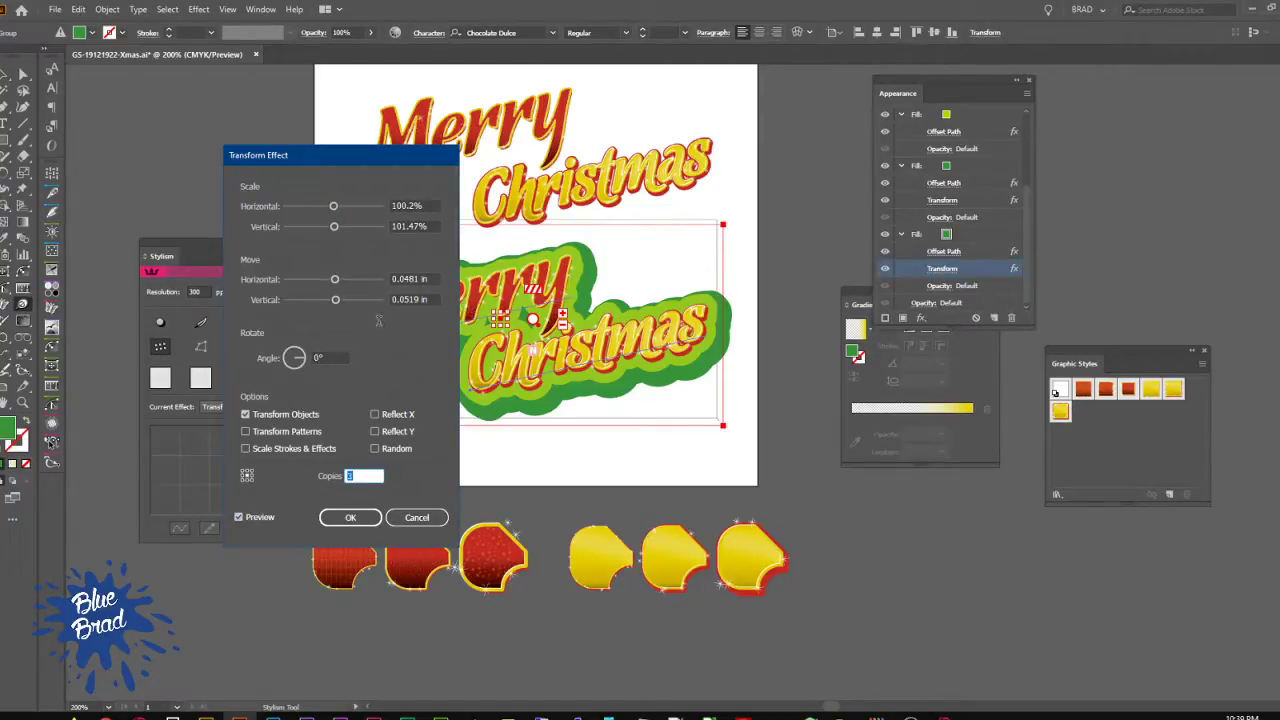
{"action": "key", "text": "Up"}
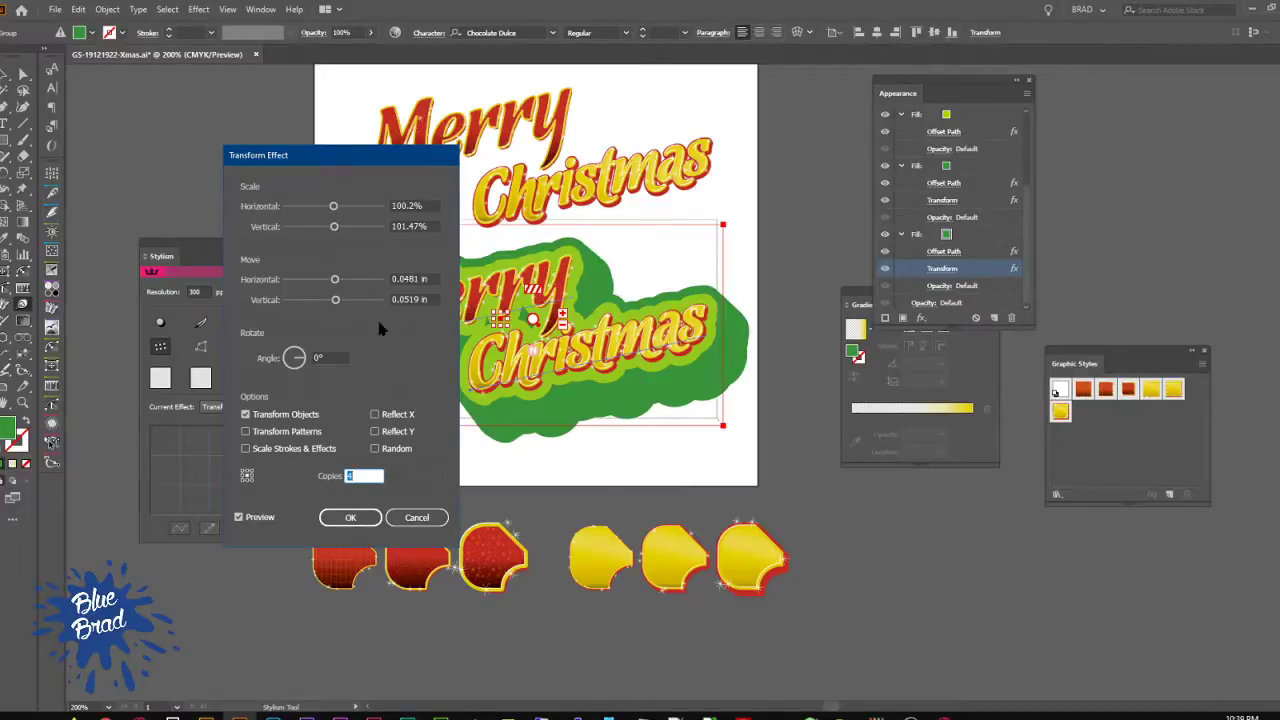
{"action": "left_click", "coordinate": [349, 518]}
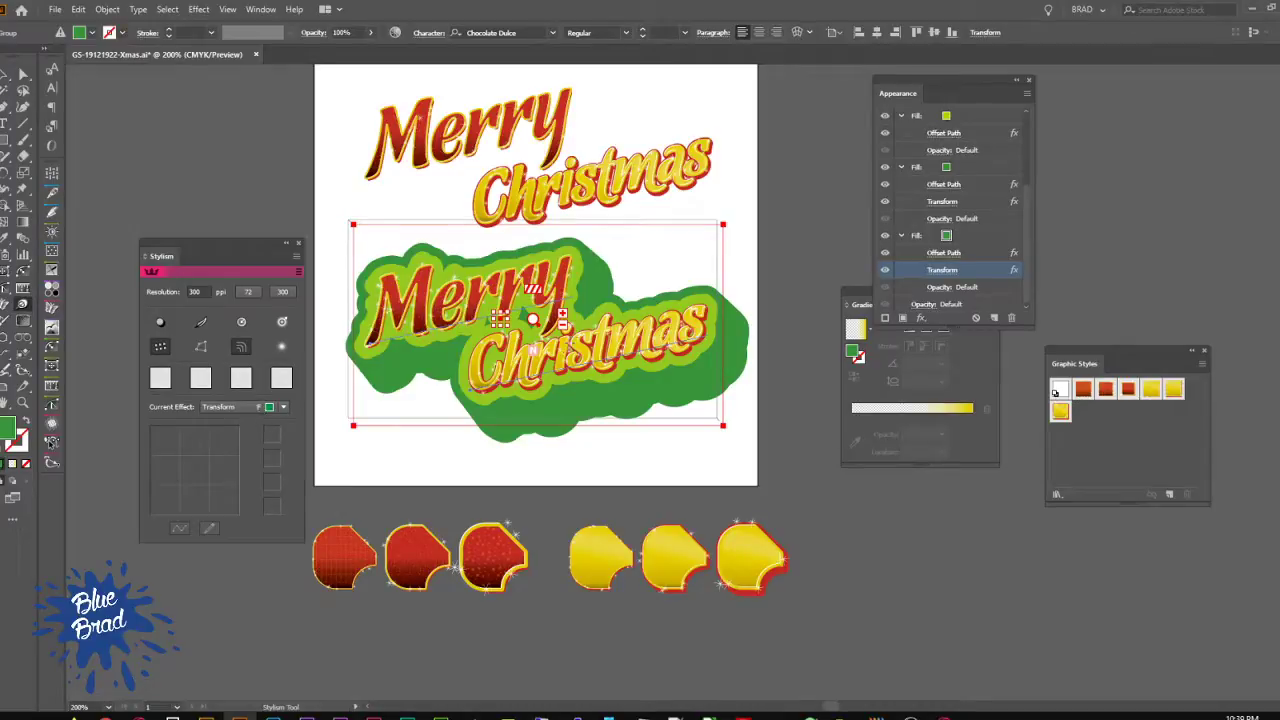
{"action": "mouse_move", "coordinate": [557, 340]}
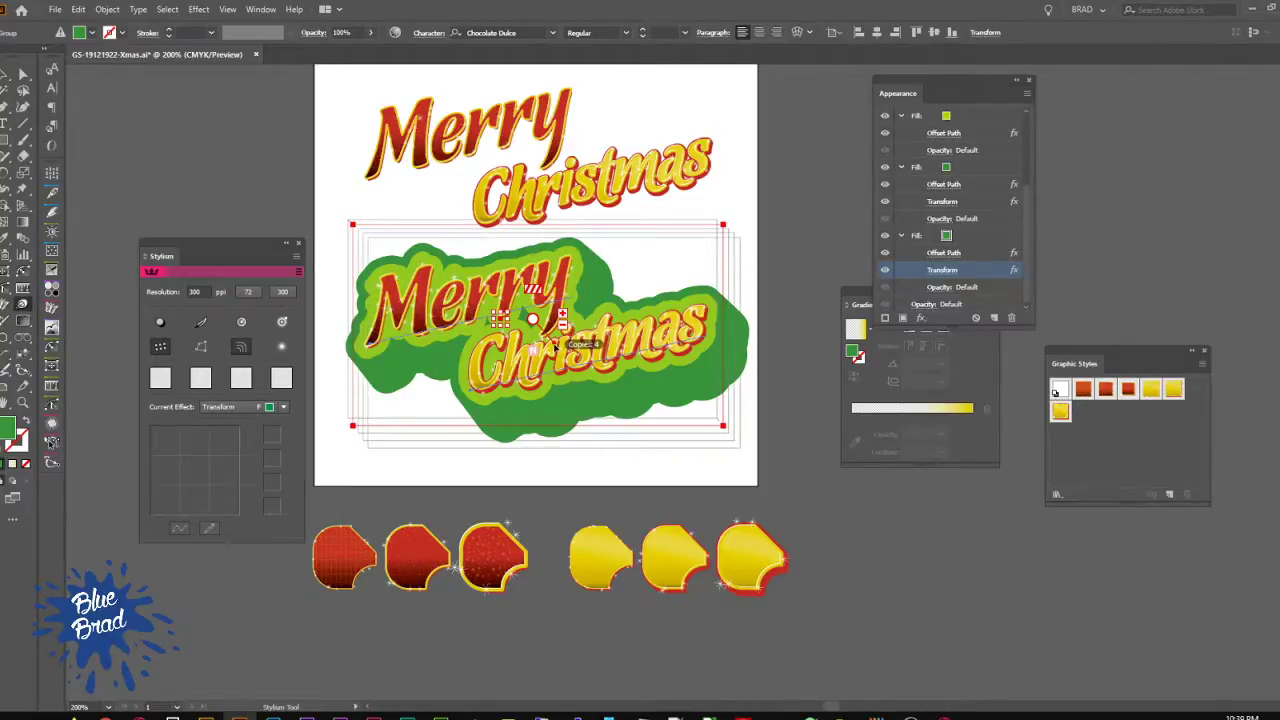
Step: Reduce the number of copies in the lower dark green fill's Transform effect with Stylism and toggle its scaling of strokes and effects
{"action": "left_click_drag", "start_coordinate": [552, 345], "coordinate": [541, 332]}
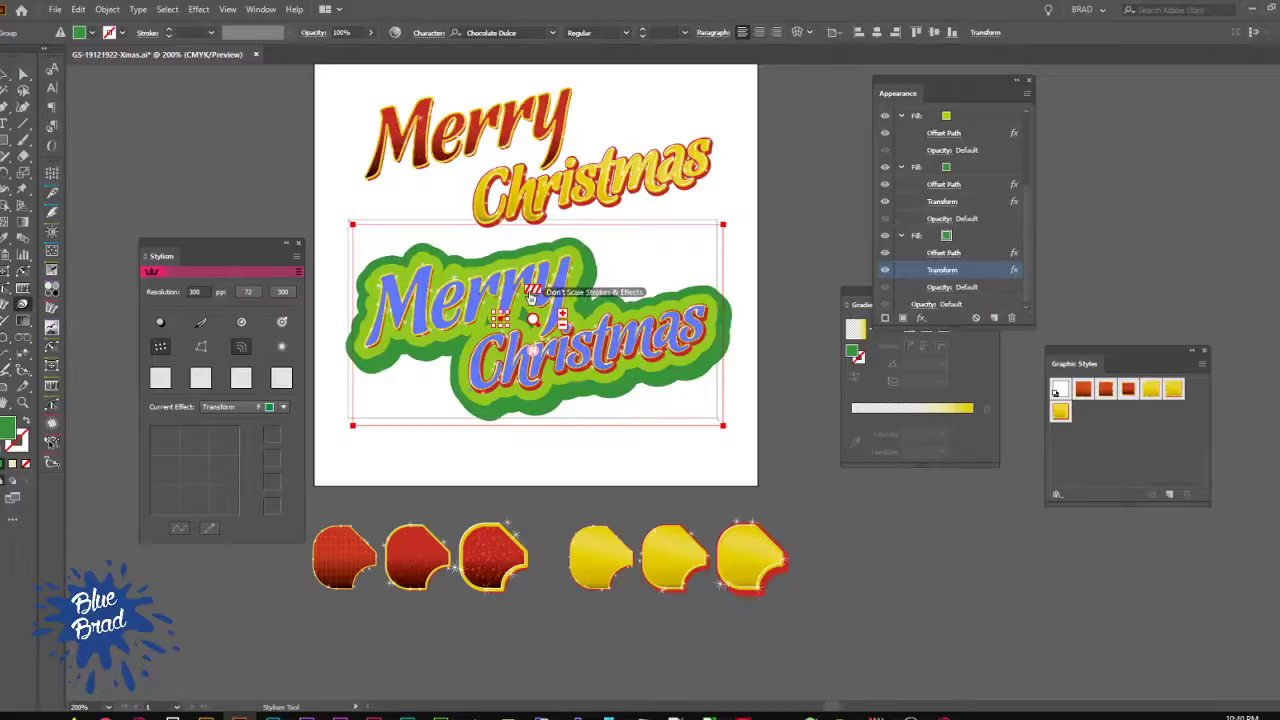
{"action": "left_click", "coordinate": [535, 296]}
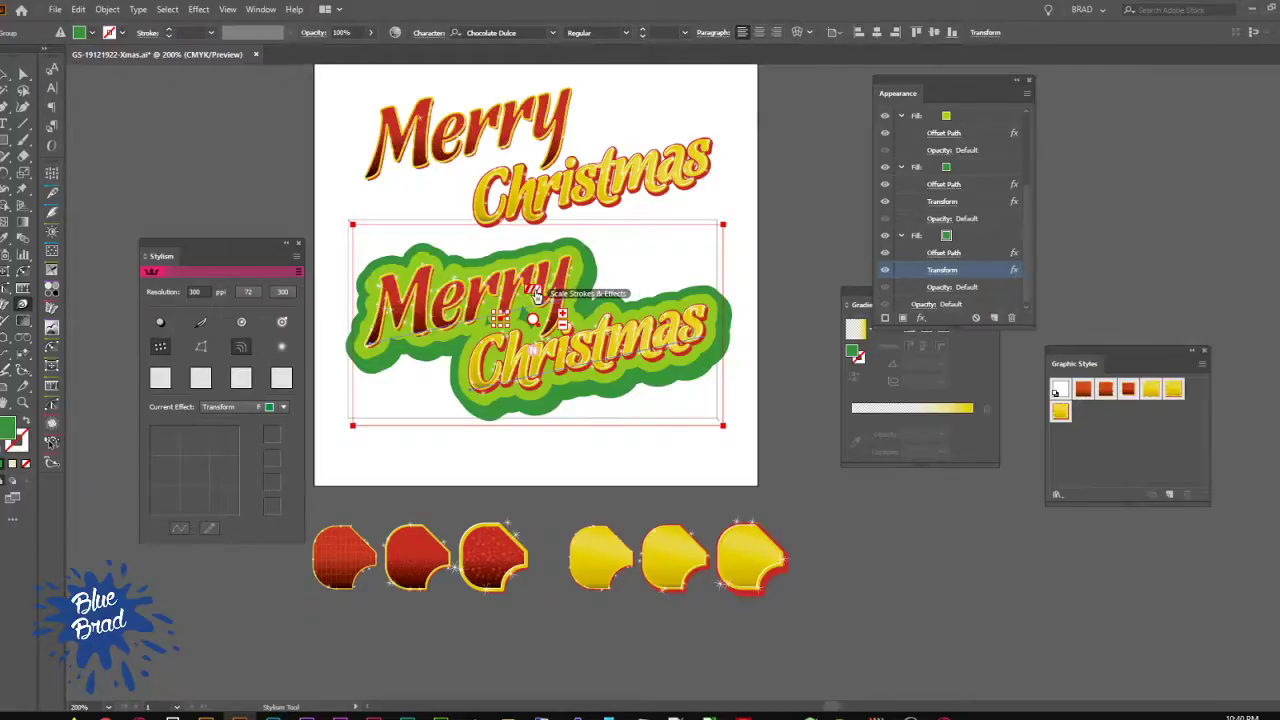
{"action": "left_click", "coordinate": [534, 294]}
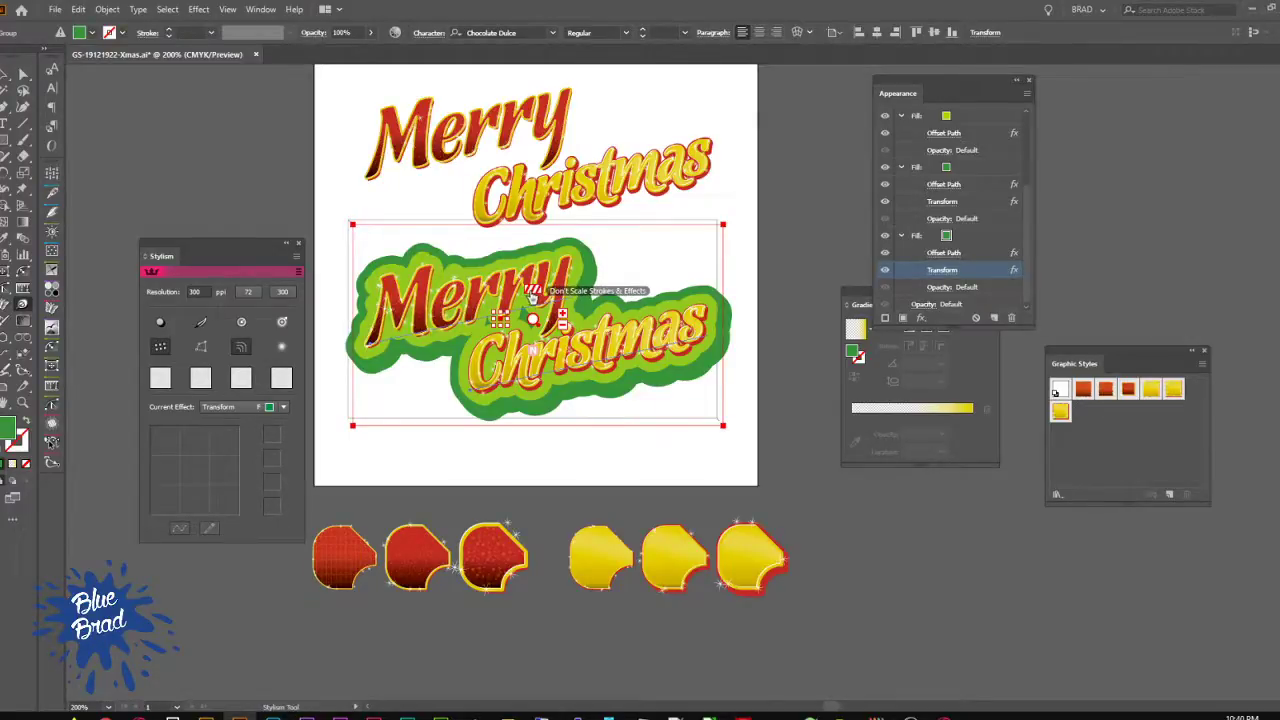
{"action": "left_click", "coordinate": [533, 294]}
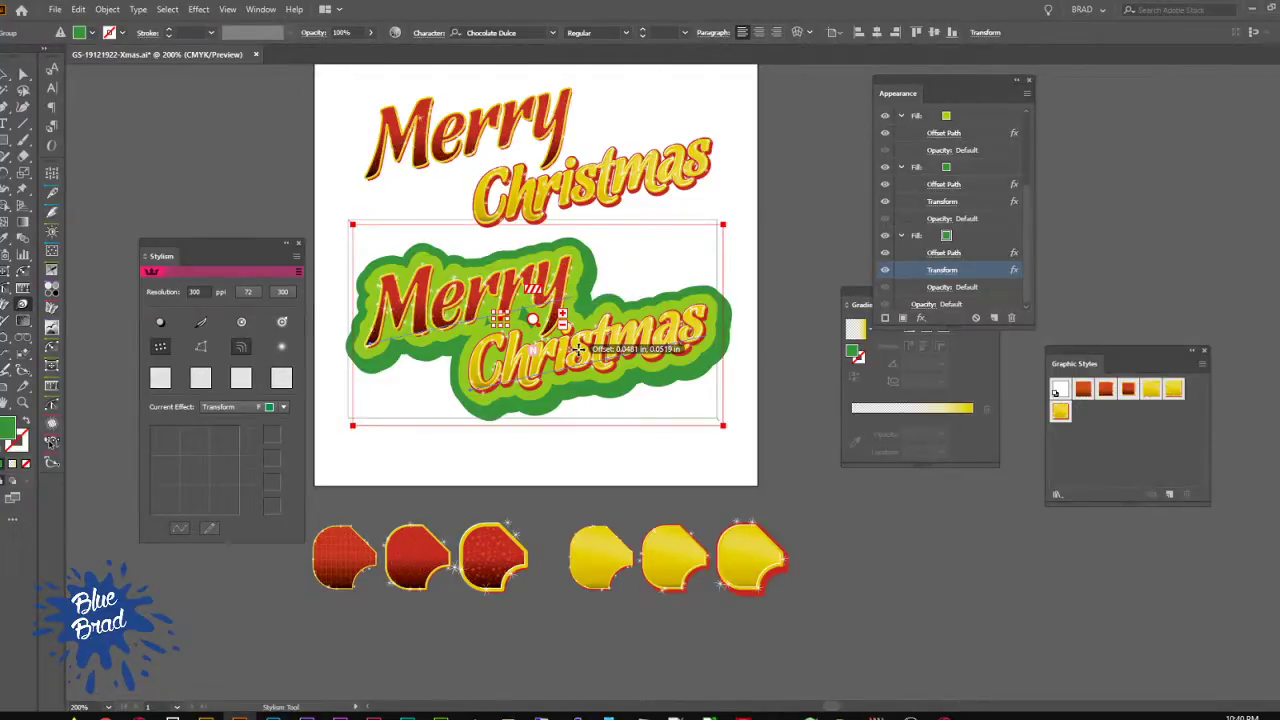
Step: Recolor the lowest green fill with a darker green swatch so it contrasts with the green fill above it
{"action": "left_click", "coordinate": [955, 240]}
{"action": "left_click", "coordinate": [947, 237]}
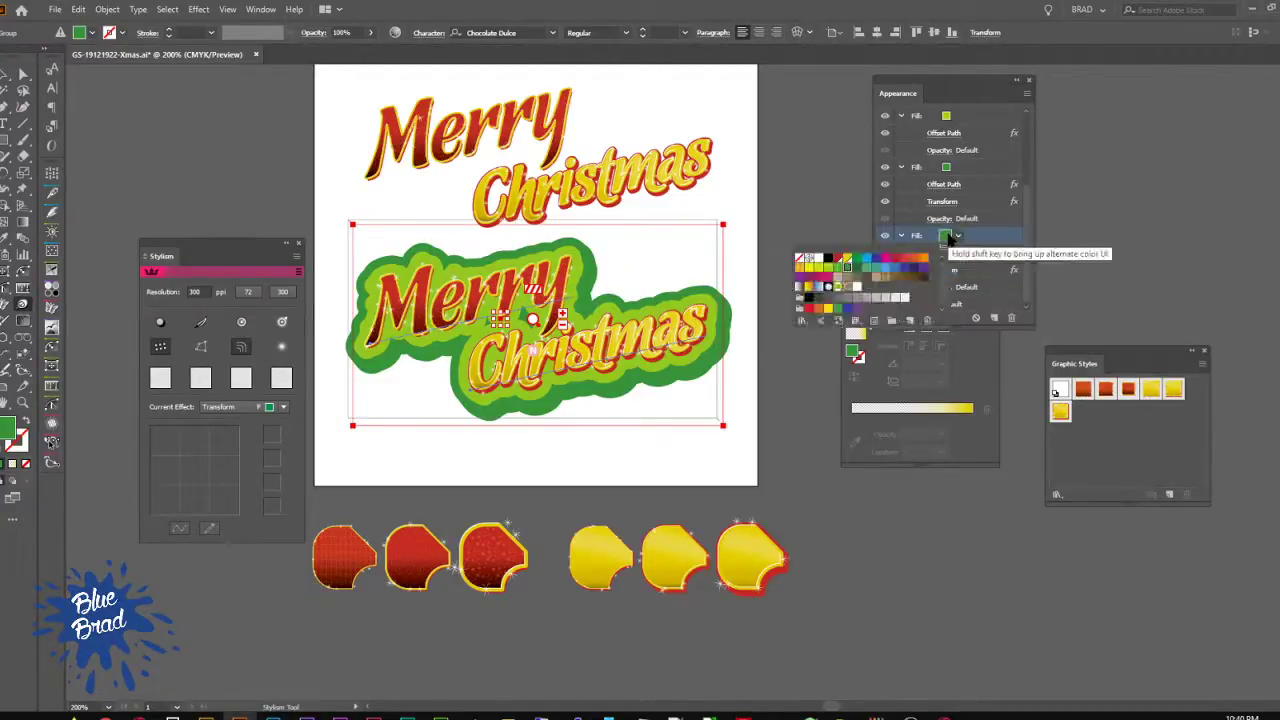
{"action": "left_click", "coordinate": [866, 270]}
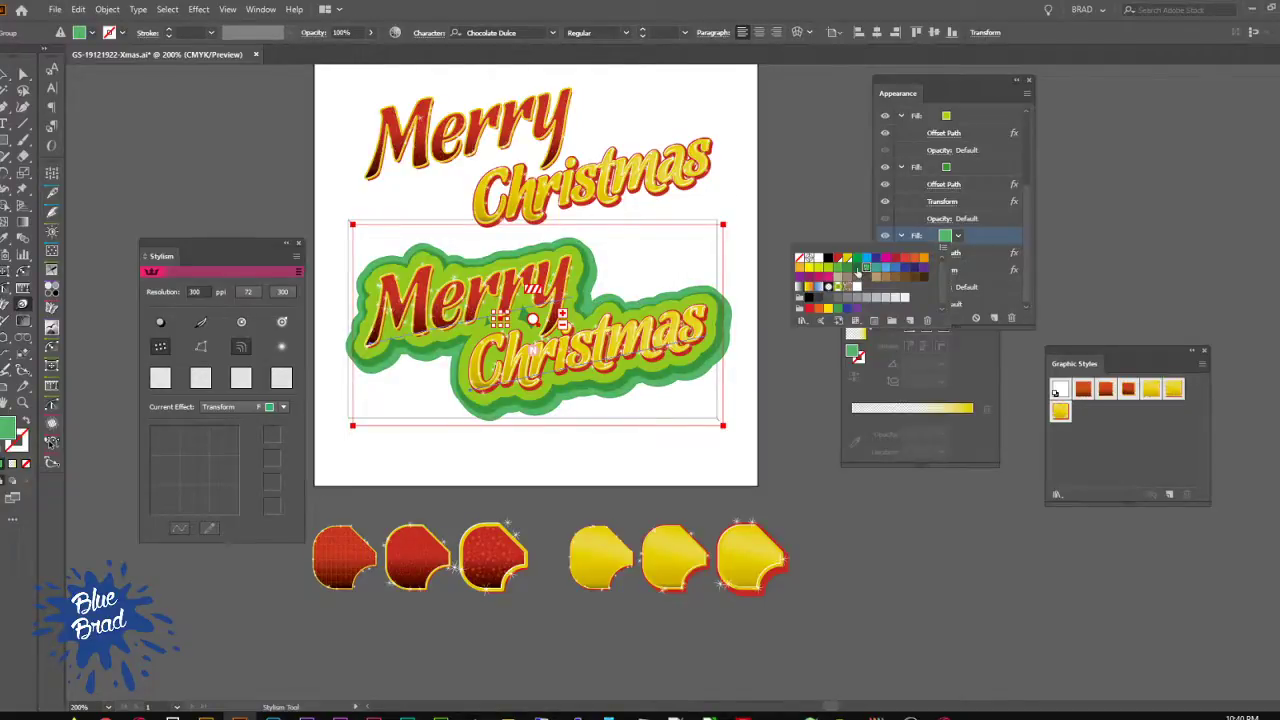
{"action": "left_click", "coordinate": [857, 271]}
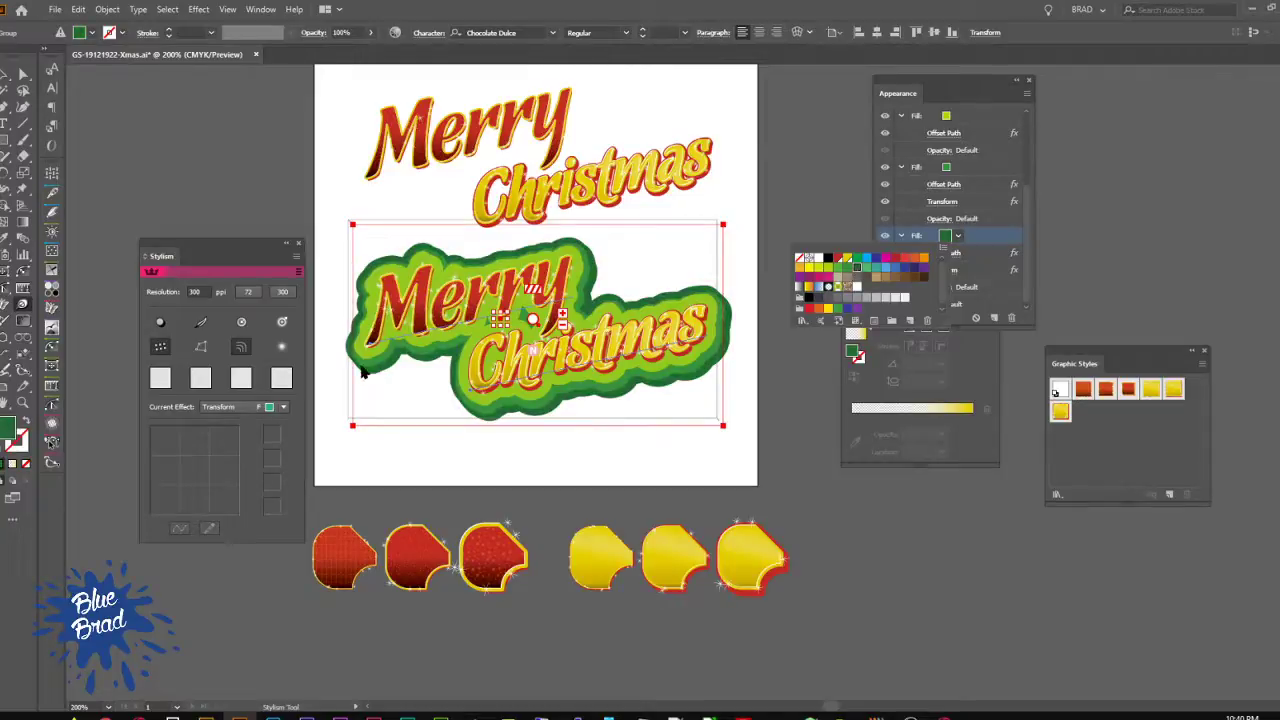
Step: Dock the Stylism panel off the canvas, then deselect the artwork and save the document
{"action": "left_click", "coordinate": [5, 76]}
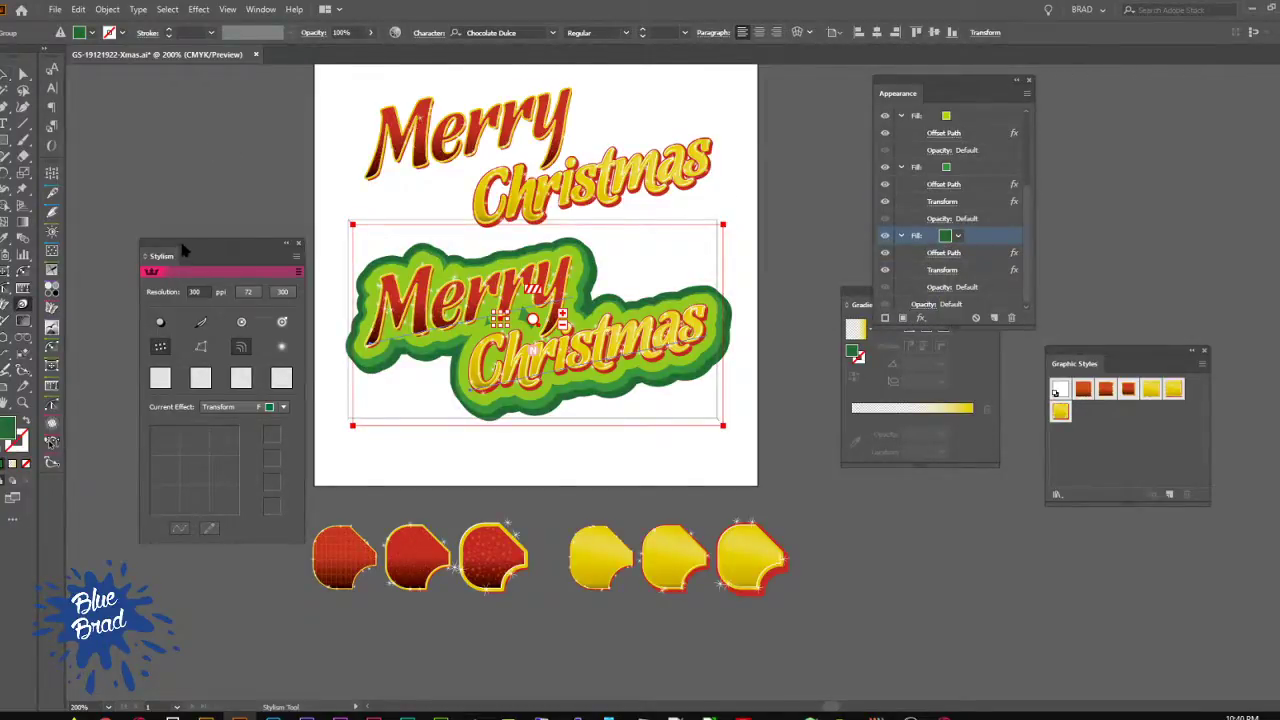
{"action": "left_click_drag", "start_coordinate": [185, 249], "coordinate": [50, 175]}
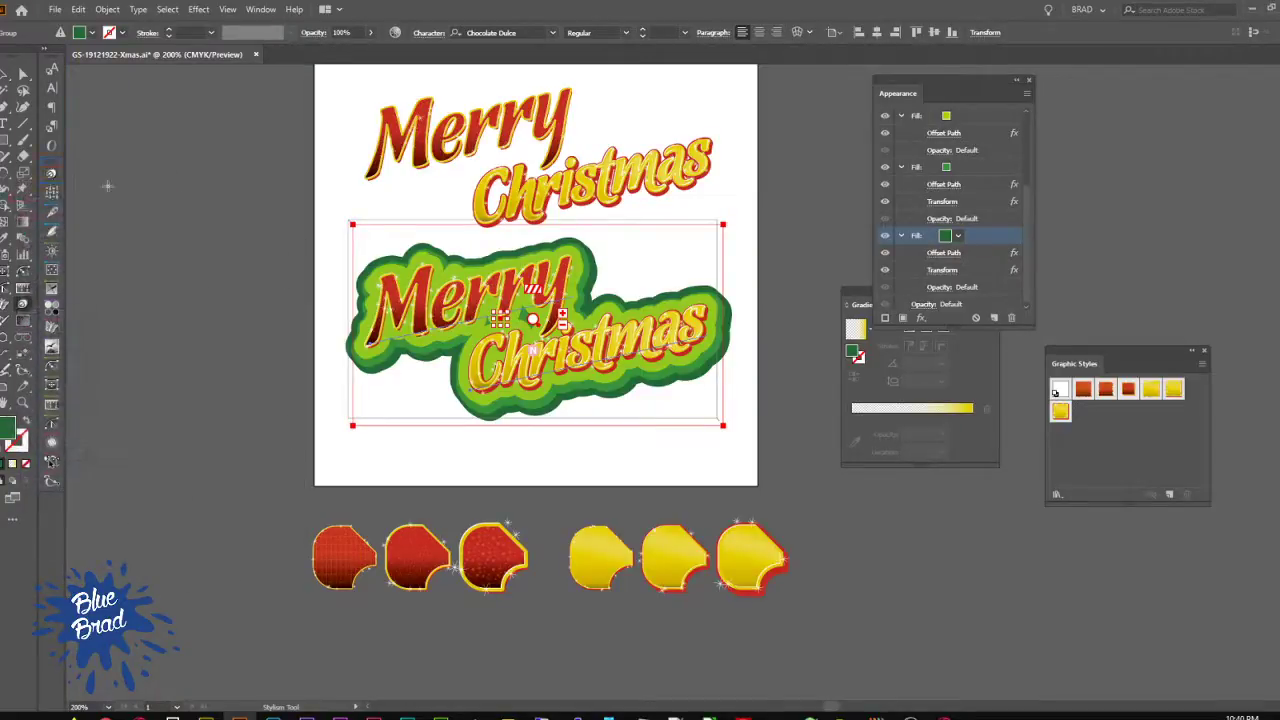
{"action": "key", "text": "v"}
{"action": "left_click", "coordinate": [165, 222]}
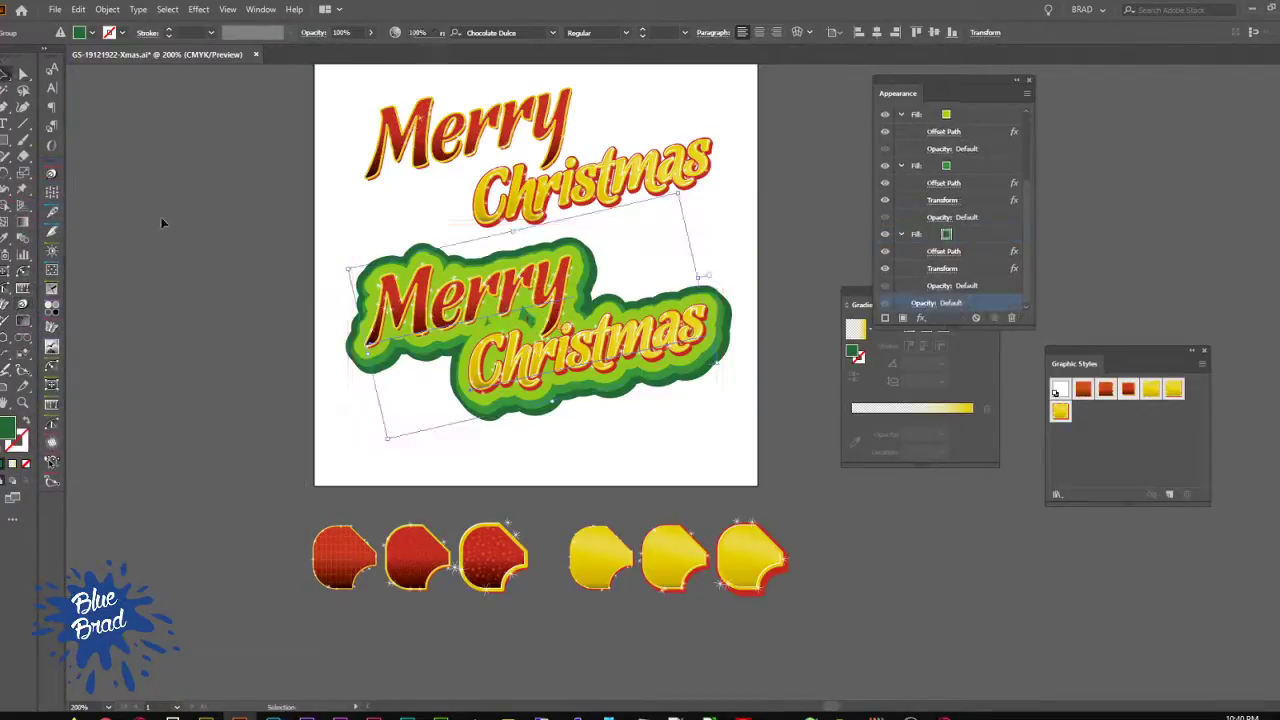
{"action": "key", "text": "a"}
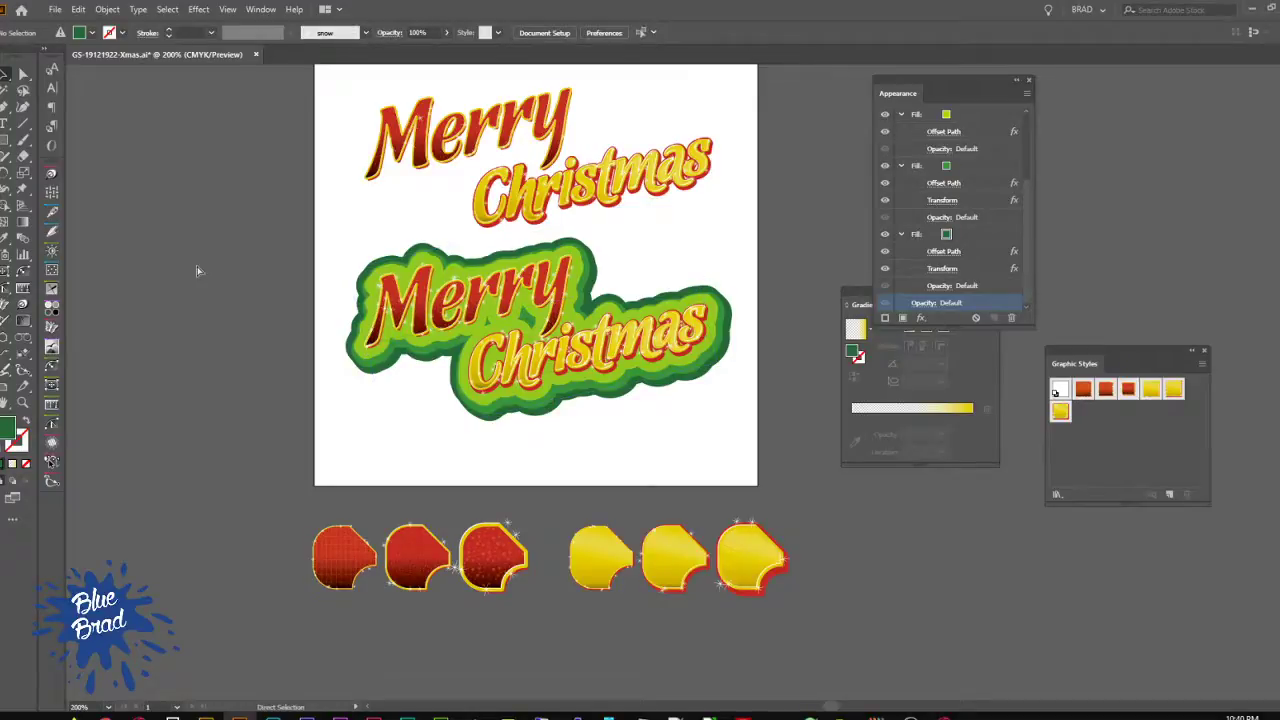
{"action": "key", "text": "v"}
{"action": "key", "text": "ctrl+s"}
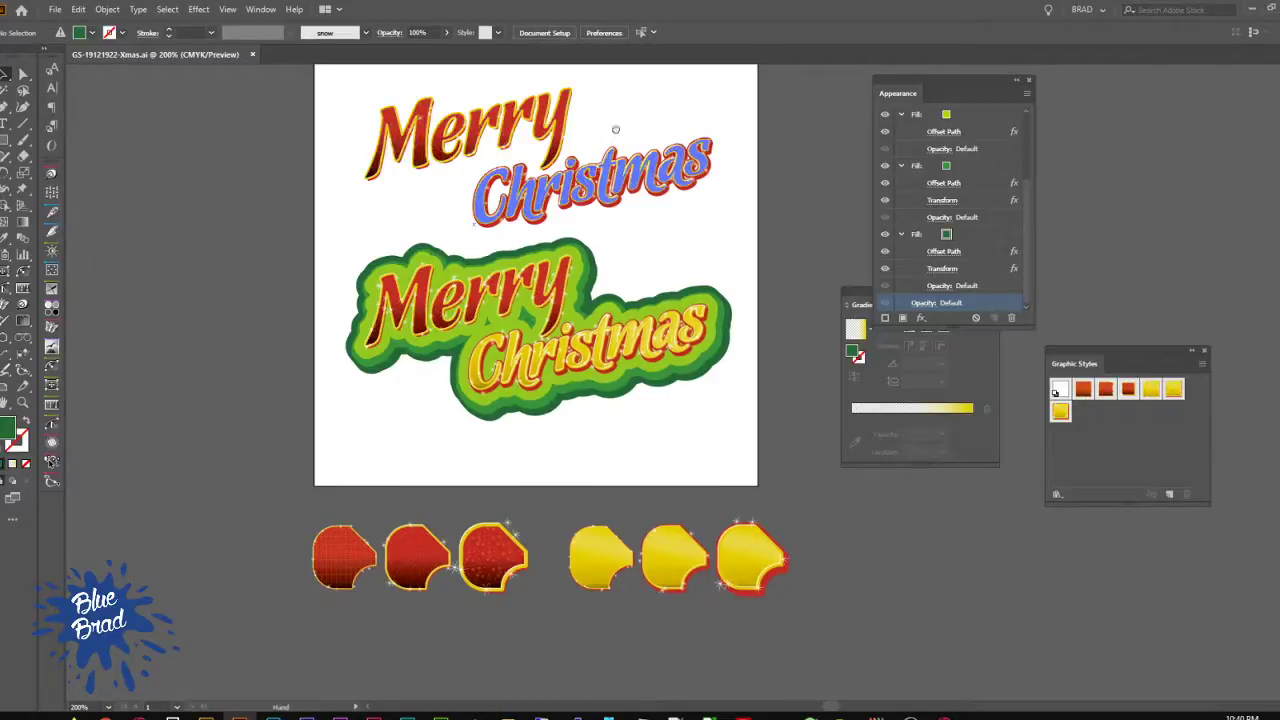
Step: Move the small square dot pattern tile above the artboard farther away from the lettering
{"action": "scroll", "coordinate": [614, 126], "scroll_direction": "up", "scroll_amount": 2}
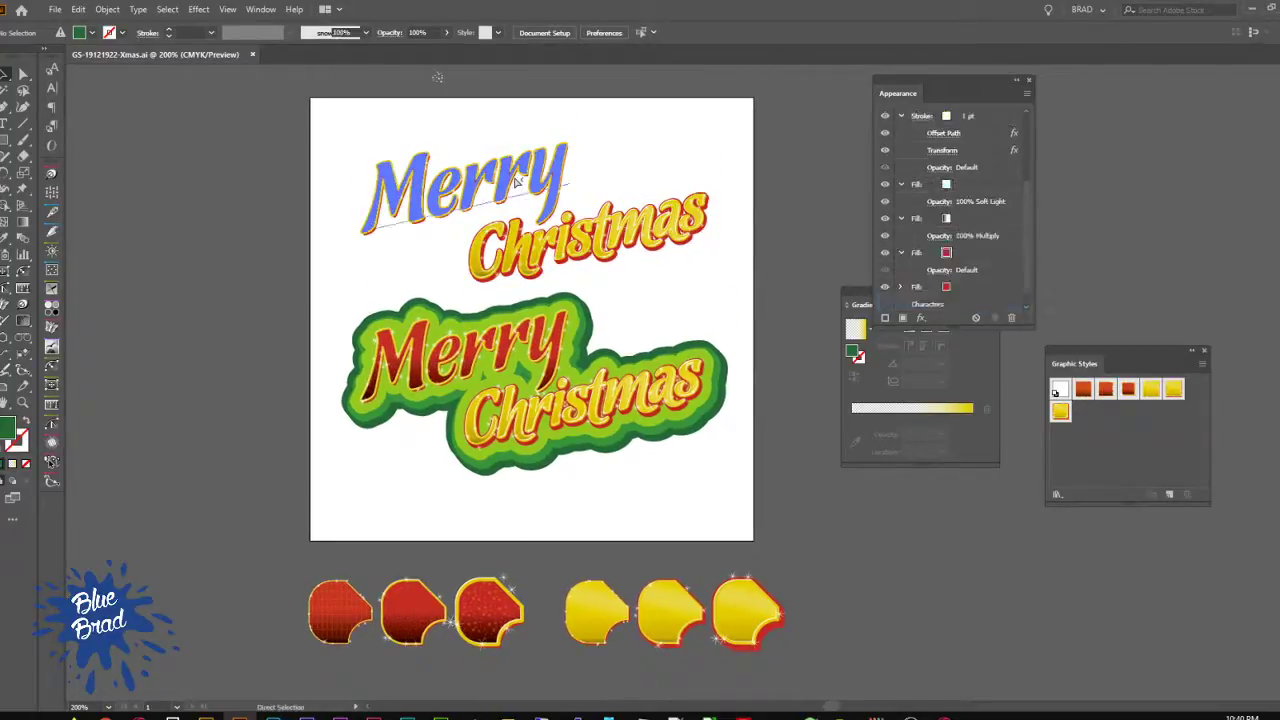
{"action": "key", "text": "ctrl+z"}
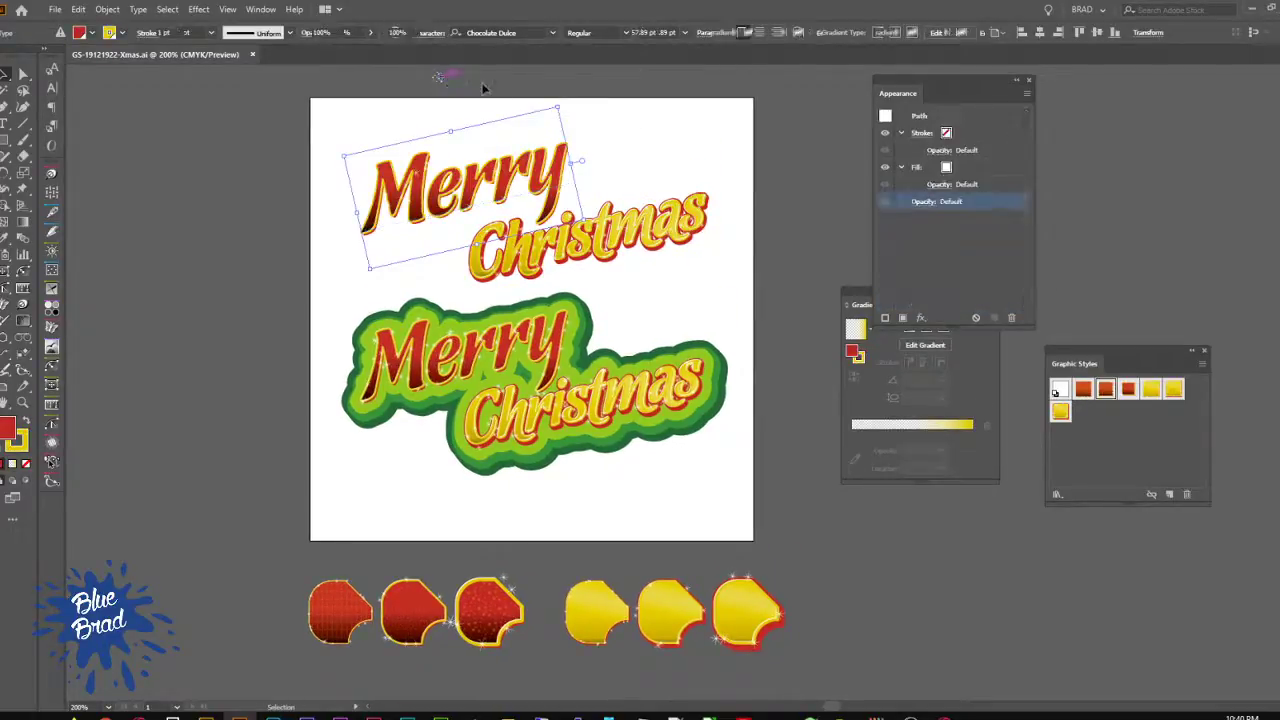
{"action": "left_click", "coordinate": [482, 88]}
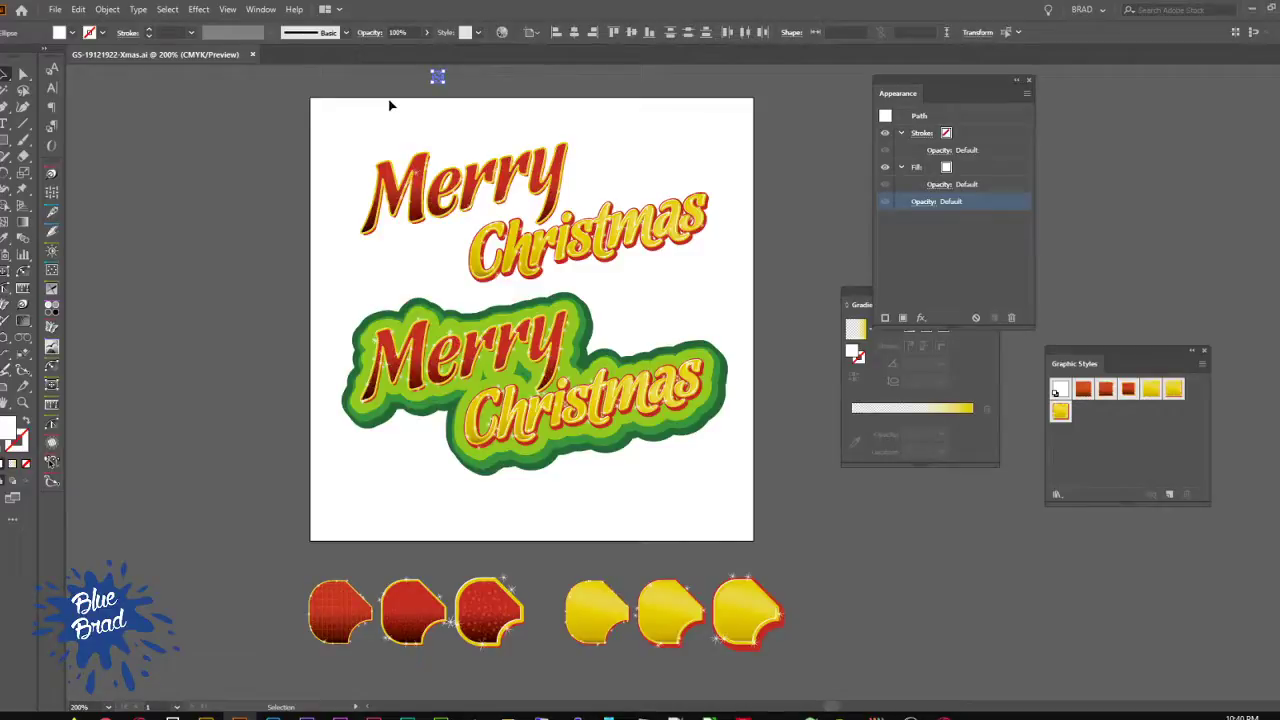
{"action": "left_click_drag", "start_coordinate": [640, 143], "coordinate": [621, 261]}
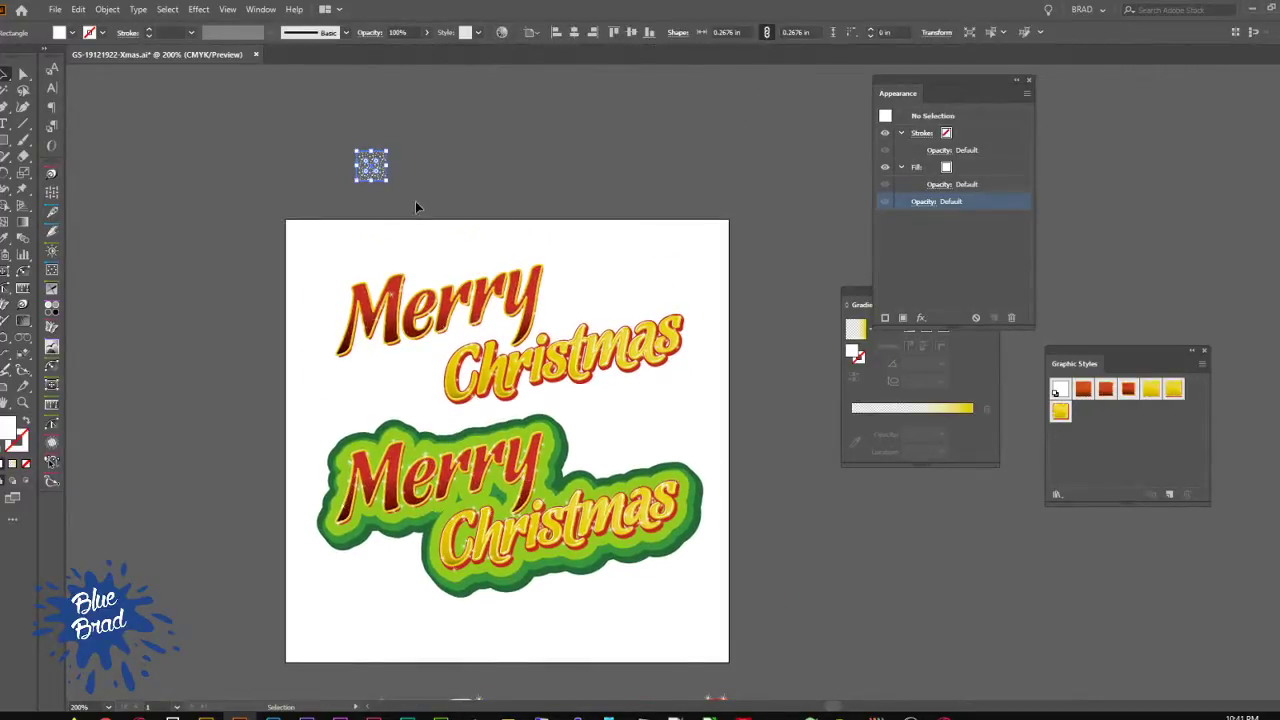
Step: Move both versions of the "Merry Christmas" lettering up together by about 0.3 in on the artboard
{"action": "left_click_drag", "start_coordinate": [633, 453], "coordinate": [643, 360]}
{"action": "left_click_drag", "start_coordinate": [683, 518], "coordinate": [560, 200]}
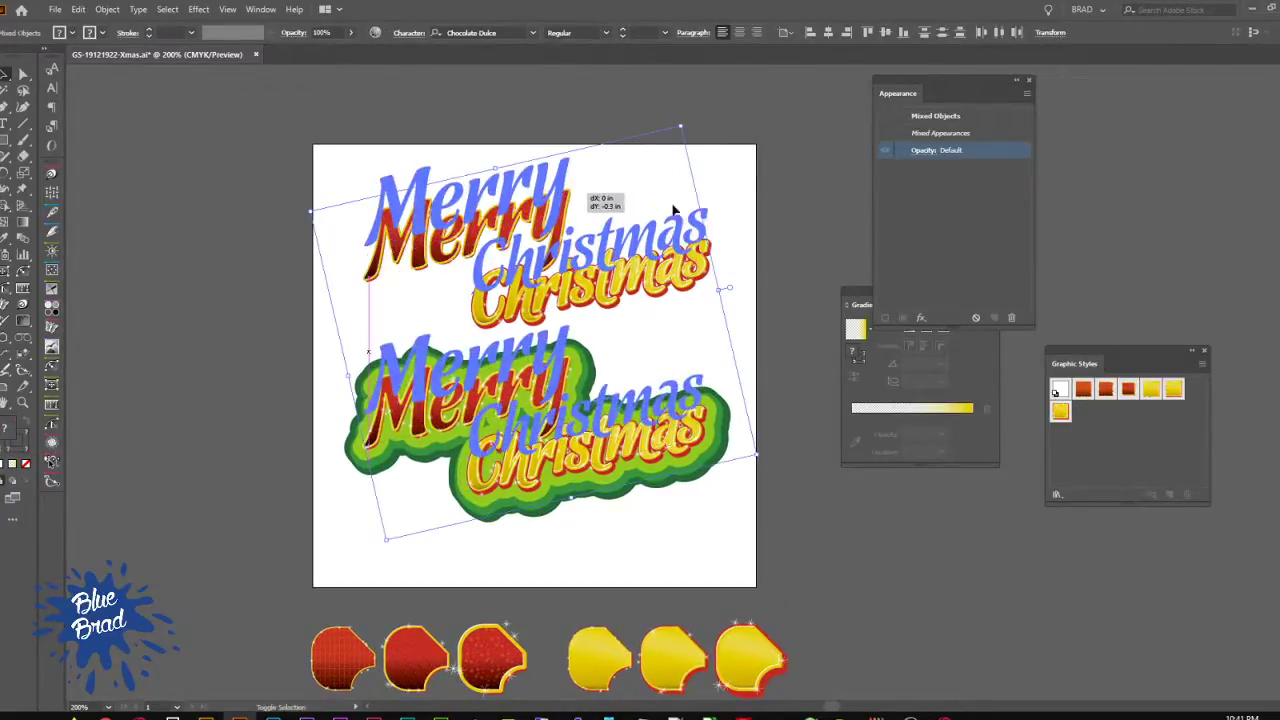
{"action": "left_click_drag", "start_coordinate": [626, 576], "coordinate": [586, 400]}
Step: Move the three red and three yellow sample shapes onto the artboard in one row below the lettering
{"action": "left_click", "coordinate": [284, 435]}
{"action": "left_click_drag", "start_coordinate": [283, 431], "coordinate": [462, 360]}
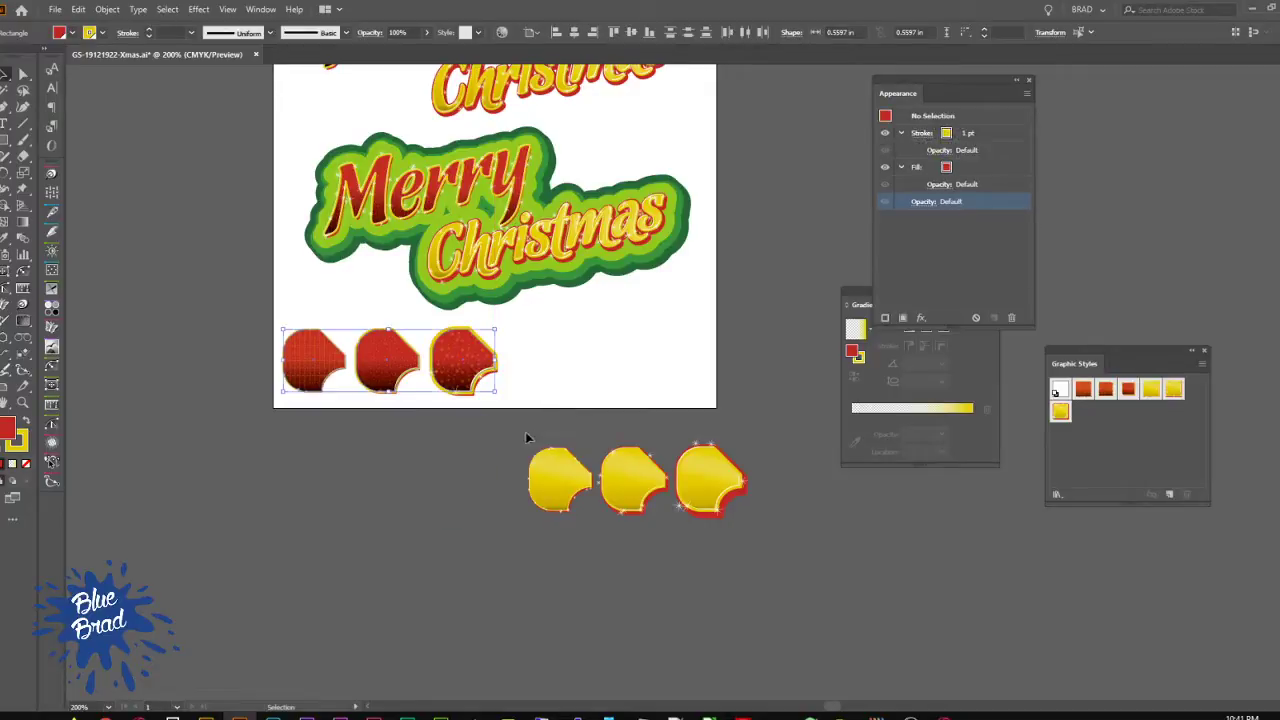
{"action": "left_click_drag", "start_coordinate": [522, 445], "coordinate": [677, 391]}
{"action": "left_click", "coordinate": [658, 481]}
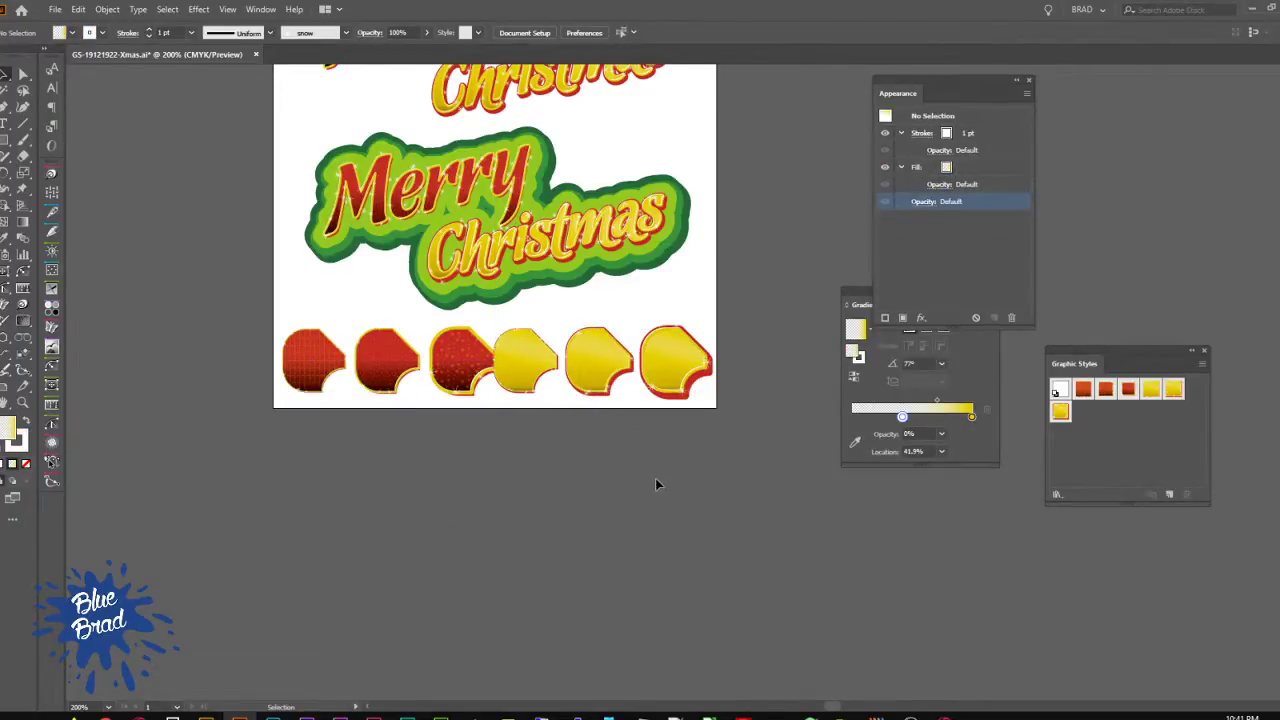
{"action": "left_click_drag", "start_coordinate": [557, 432], "coordinate": [541, 591]}
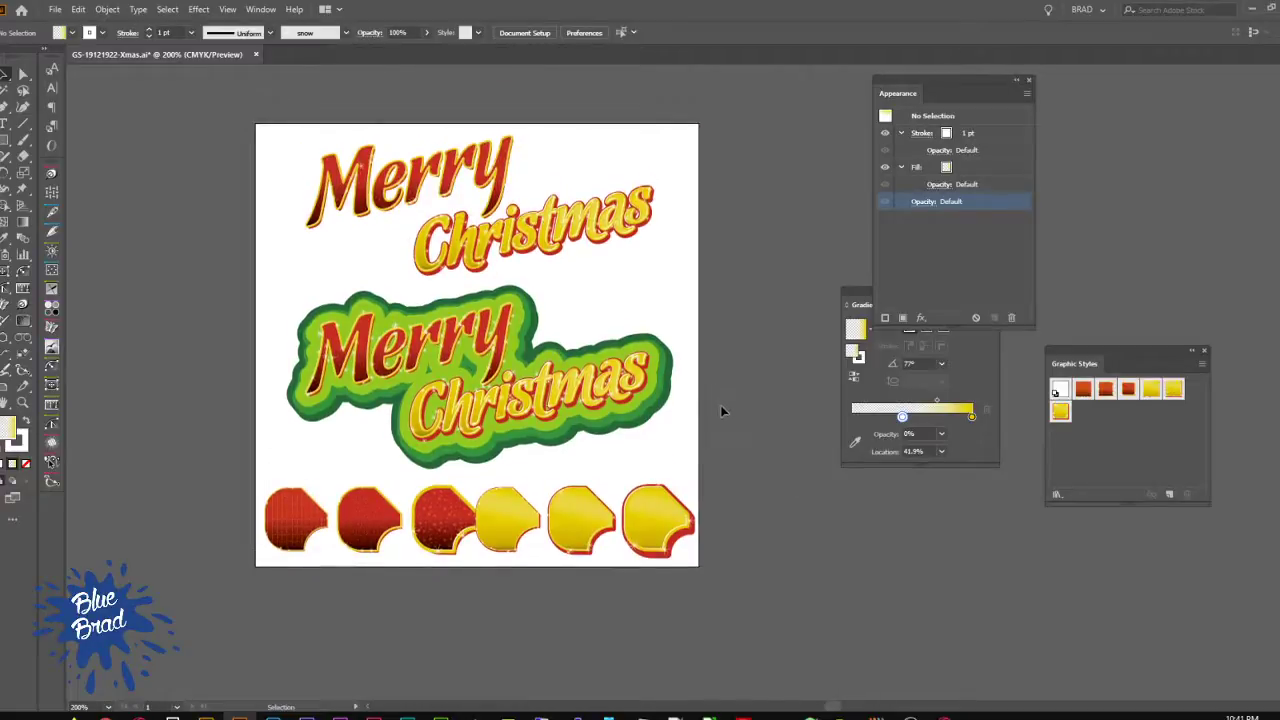
Step: Save the layered green background appearance of the lower lettering group as a new graphic style
{"action": "left_click", "coordinate": [630, 389]}
{"action": "left_click", "coordinate": [560, 346]}
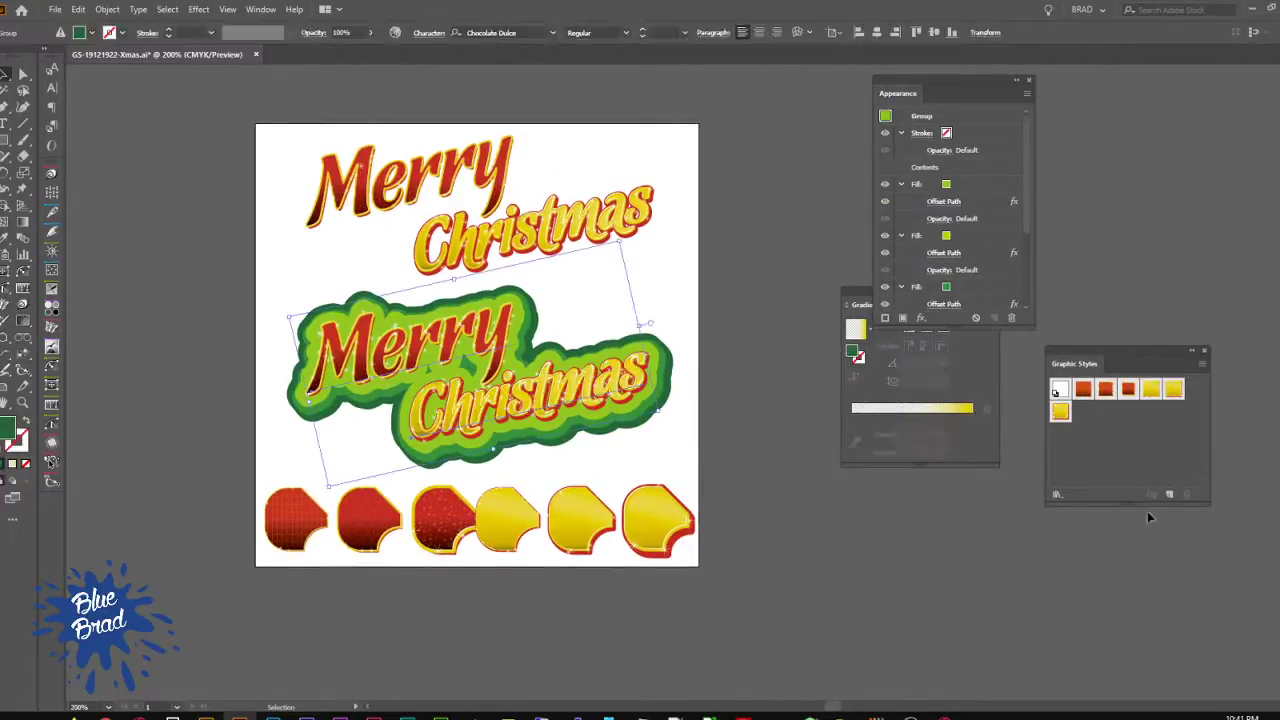
{"action": "left_click", "coordinate": [1172, 496]}
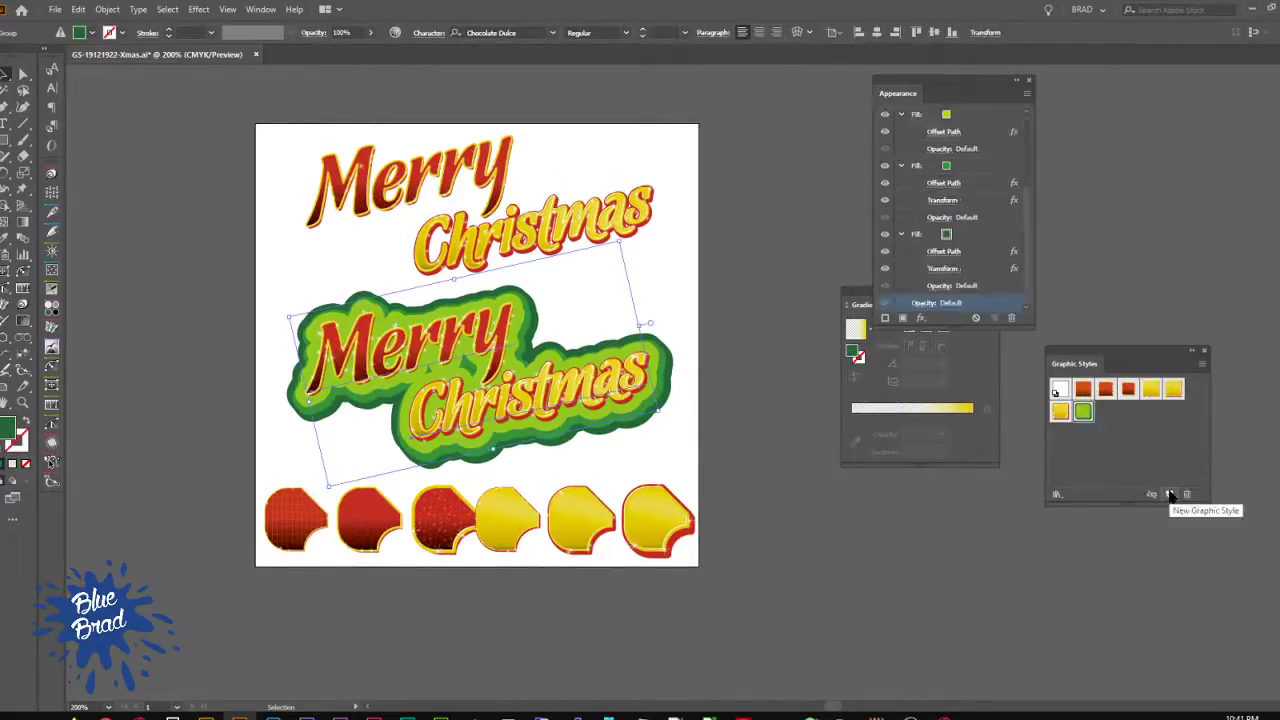
Step: Try the new green graphic style on the upper "Christmas" lettering group and undo it
{"action": "left_click", "coordinate": [534, 262]}
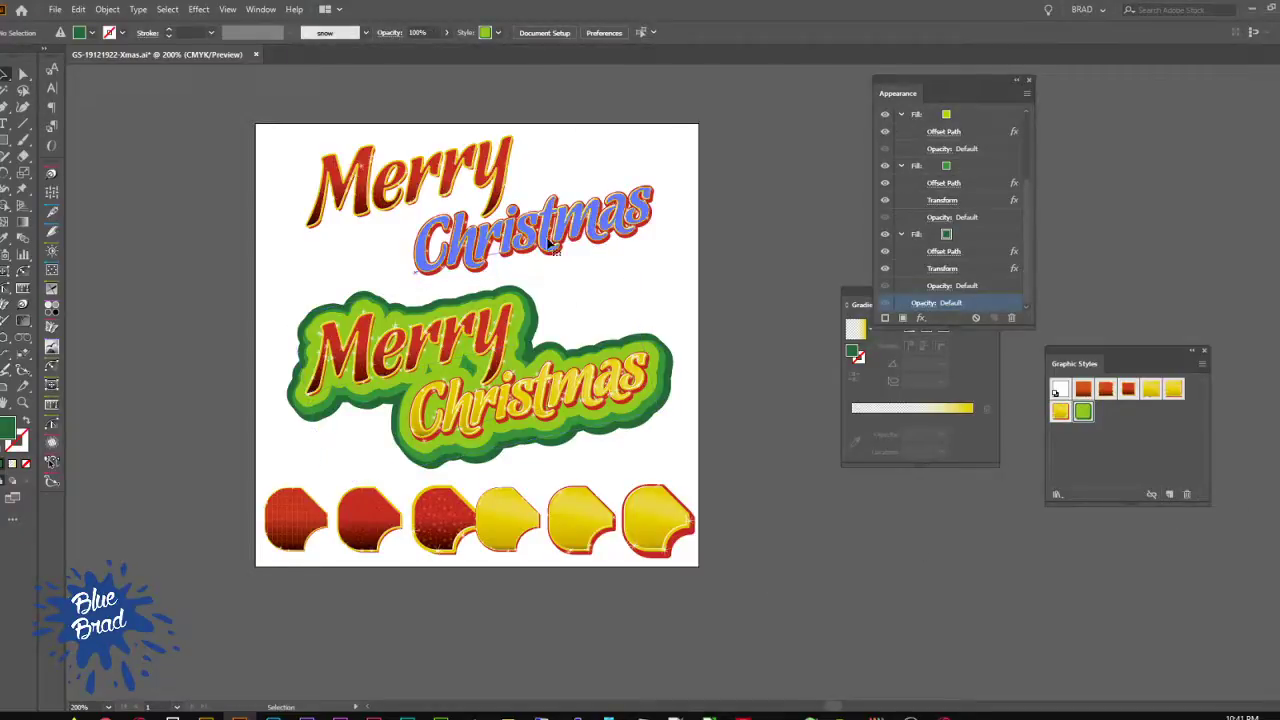
{"action": "key", "text": "a"}
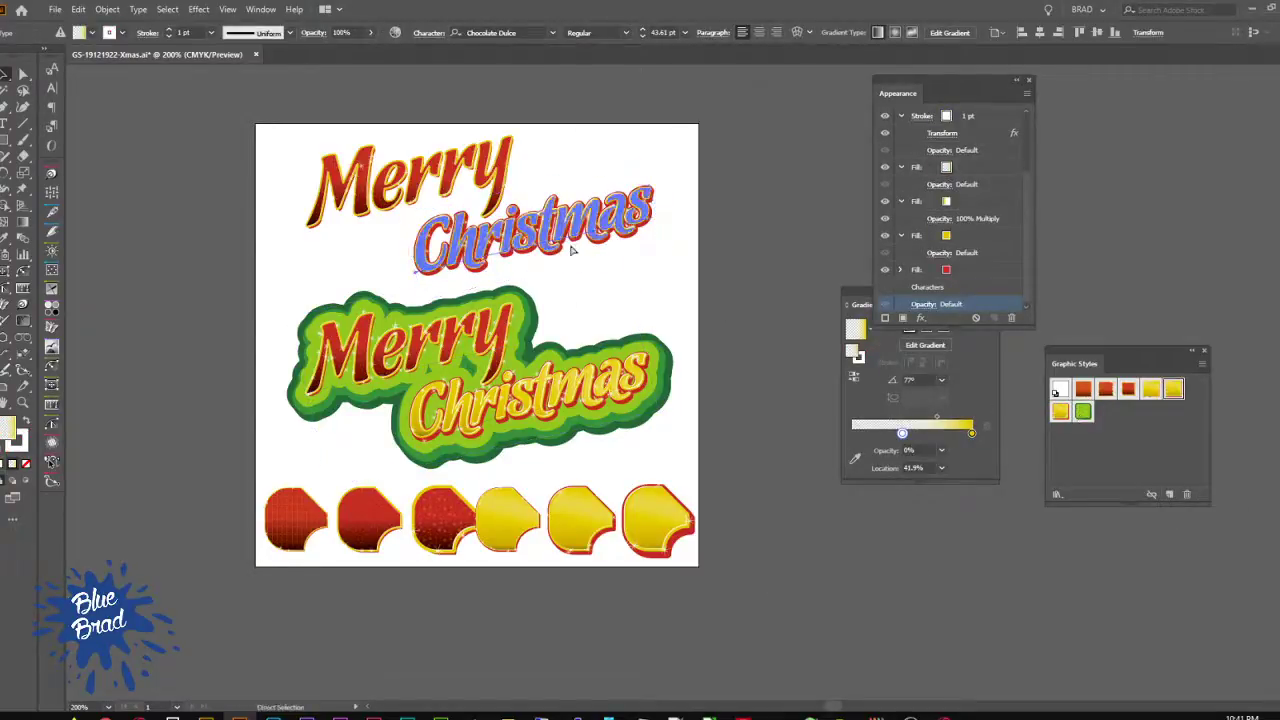
{"action": "key", "text": "v"}
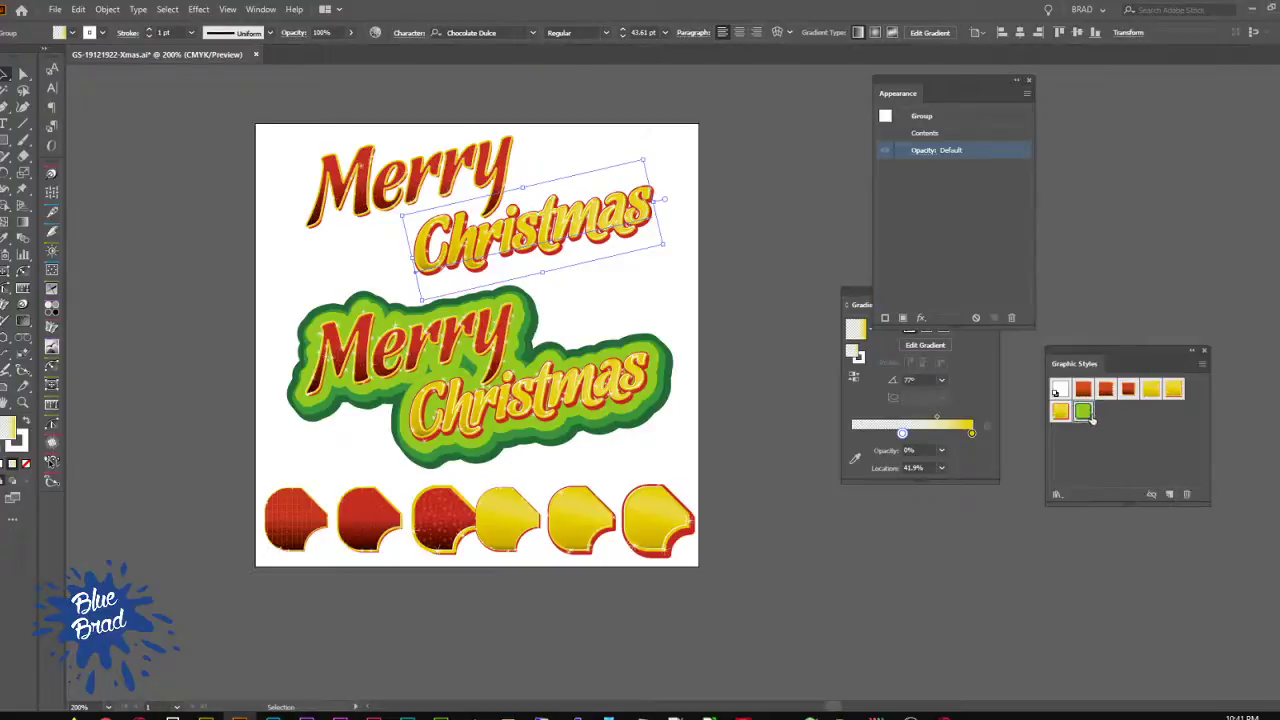
{"action": "left_click", "coordinate": [795, 328]}
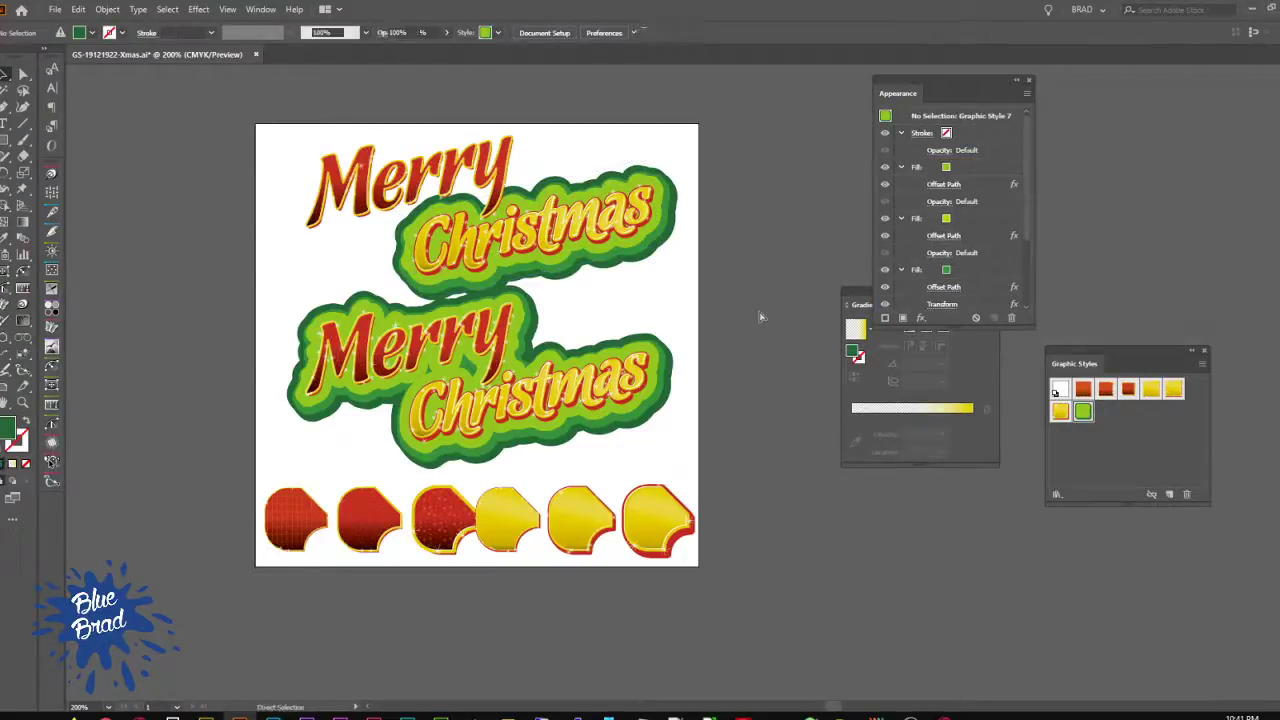
{"action": "key", "text": "ctrl+z"}
{"action": "key", "text": "ctrl+z"}
{"action": "left_click", "coordinate": [705, 512]}
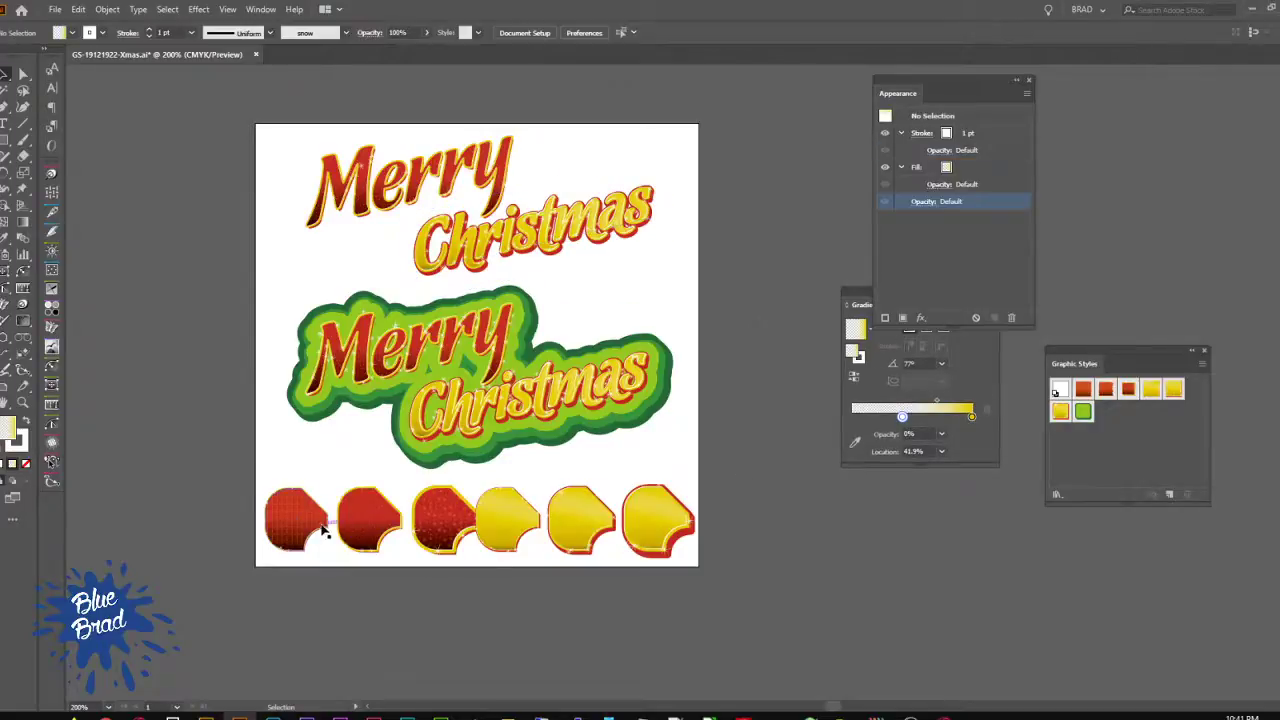
Step: Duplicate the third red and the third yellow sample shapes, placing each copy above the row of samples
{"action": "scroll", "coordinate": [323, 527], "scroll_direction": "up", "scroll_amount": 1}
{"action": "scroll", "coordinate": [323, 527], "scroll_direction": "up", "scroll_amount": 2}
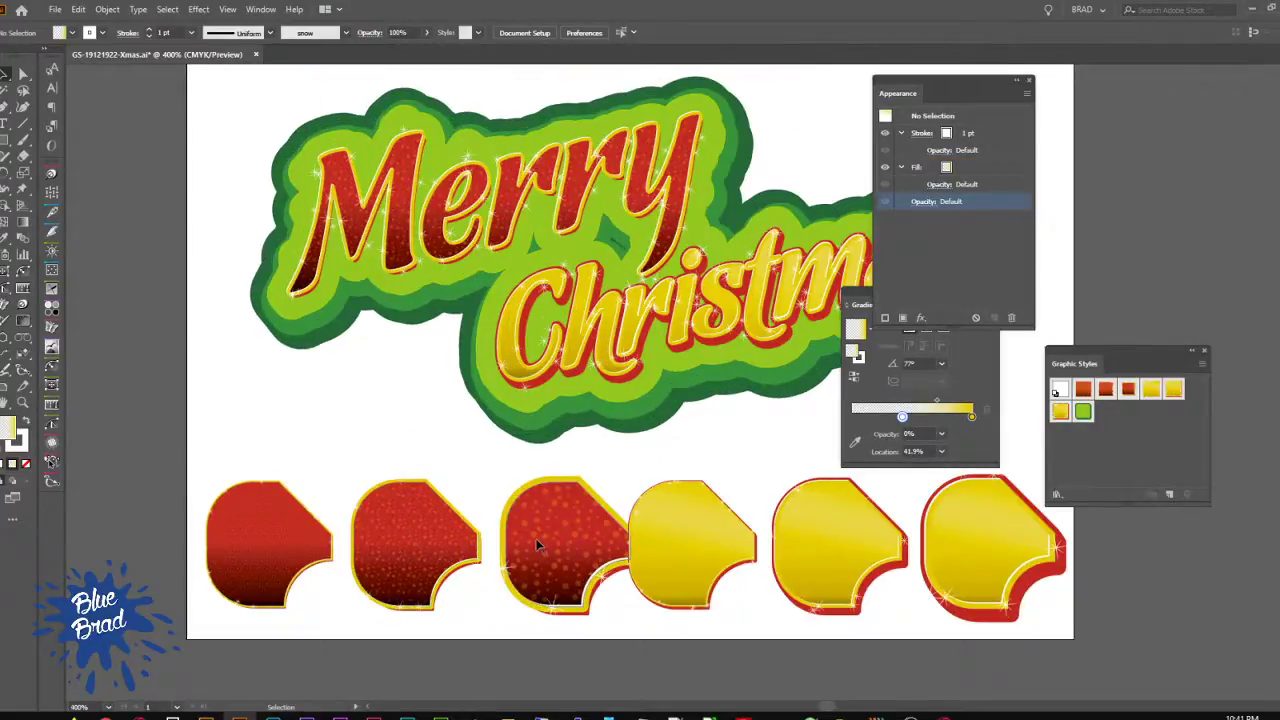
{"action": "left_click_drag", "start_coordinate": [419, 549], "coordinate": [325, 416]}
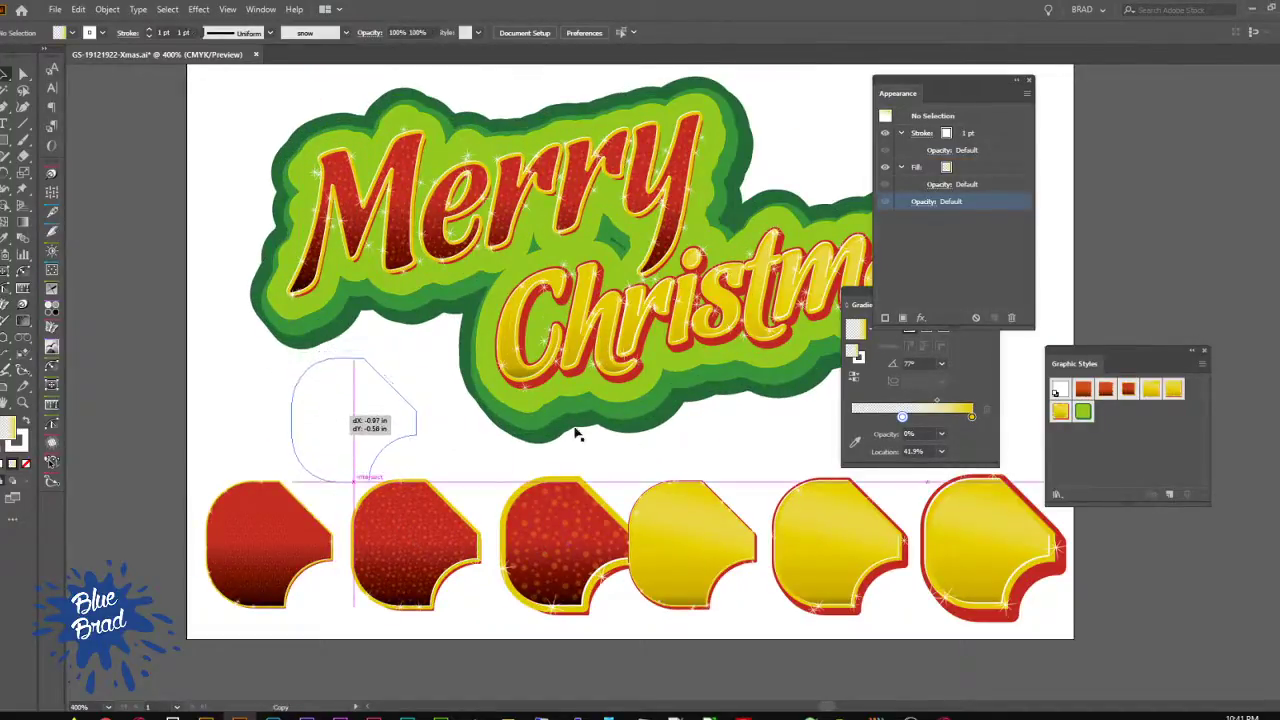
{"action": "left_click_drag", "start_coordinate": [951, 580], "coordinate": [776, 451]}
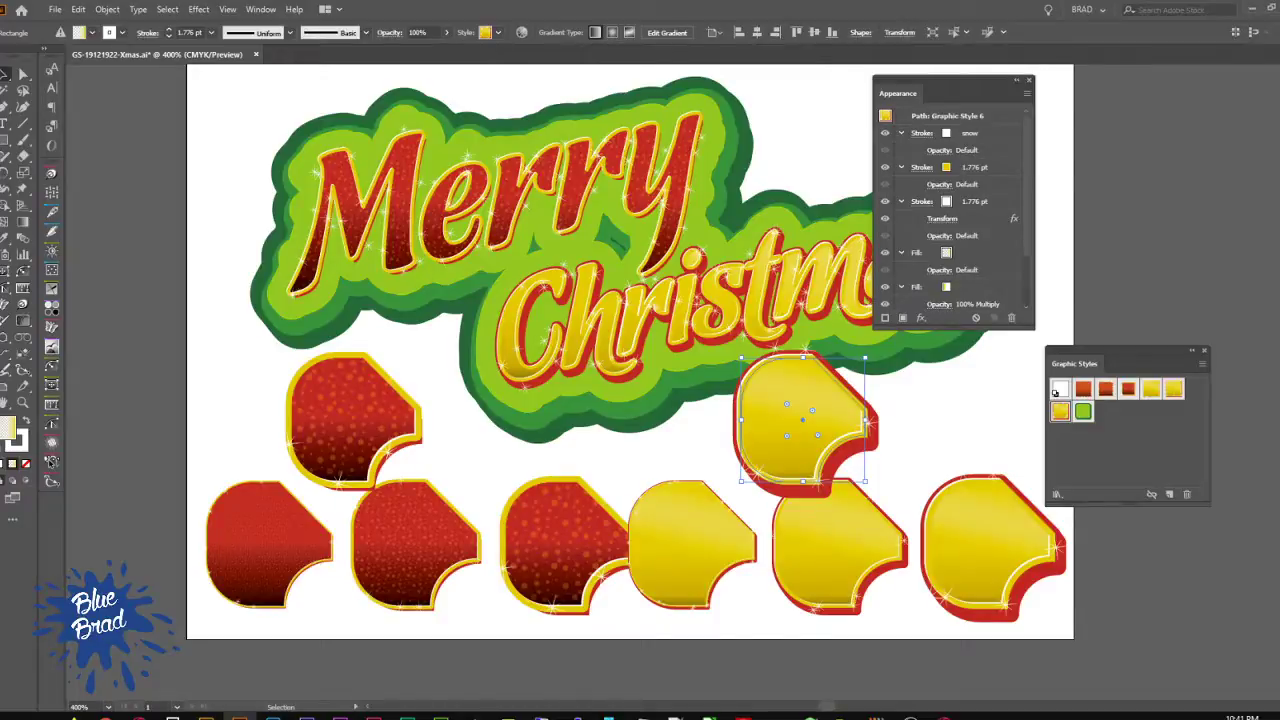
Step: Clear the floating Appearance and Graphic Styles panels off the artwork and shift the duplicated yellow shape farther right
{"action": "left_click_drag", "start_coordinate": [891, 92], "coordinate": [1075, 364]}
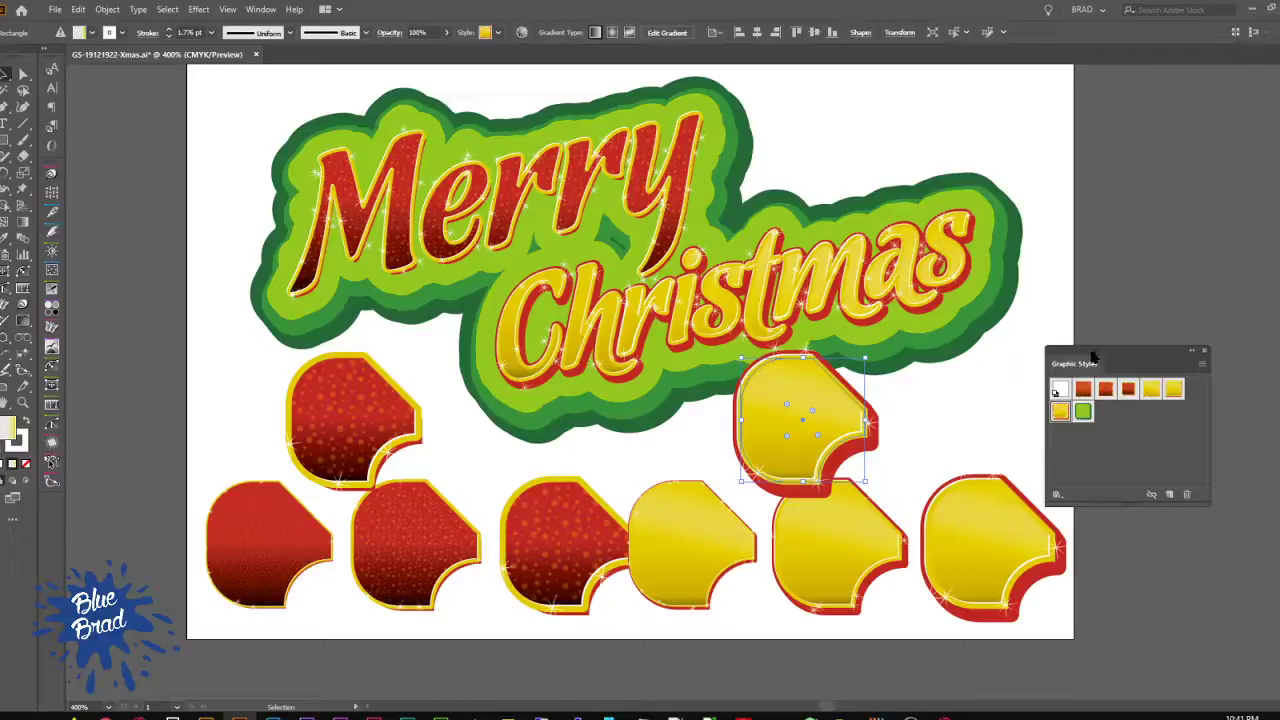
{"action": "left_click_drag", "start_coordinate": [1086, 361], "coordinate": [1180, 362]}
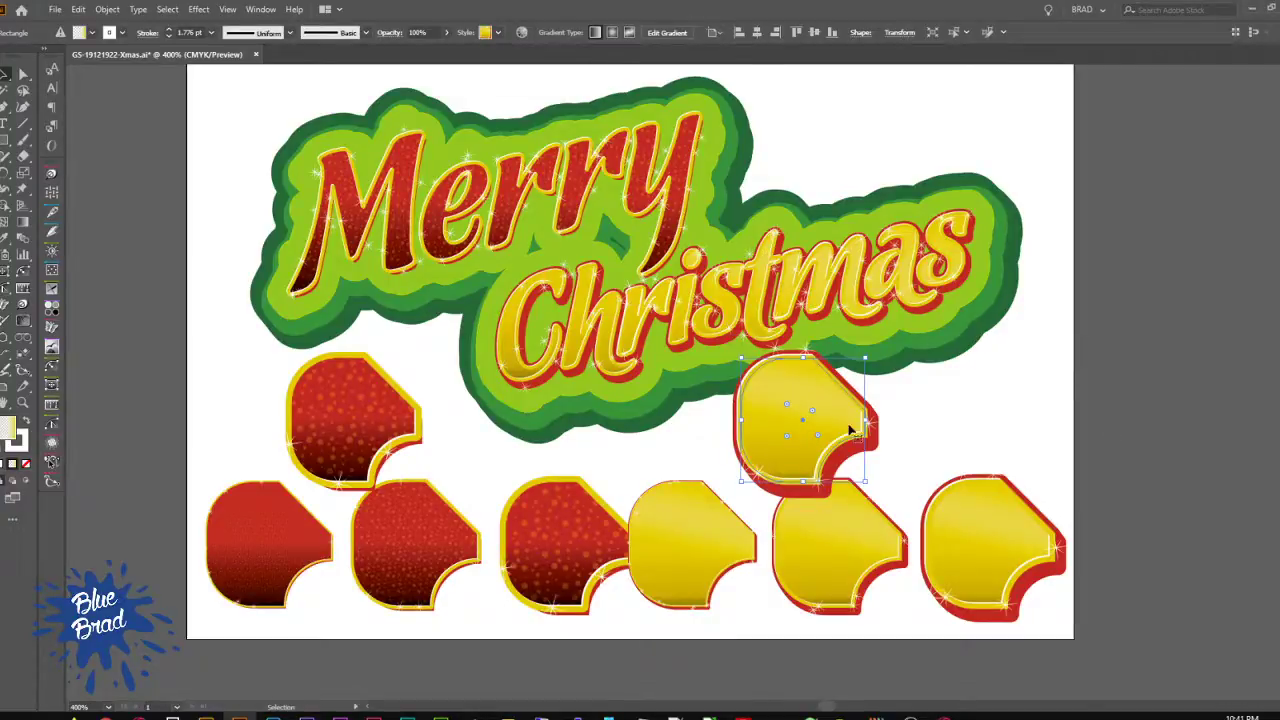
{"action": "left_click_drag", "start_coordinate": [787, 436], "coordinate": [914, 411]}
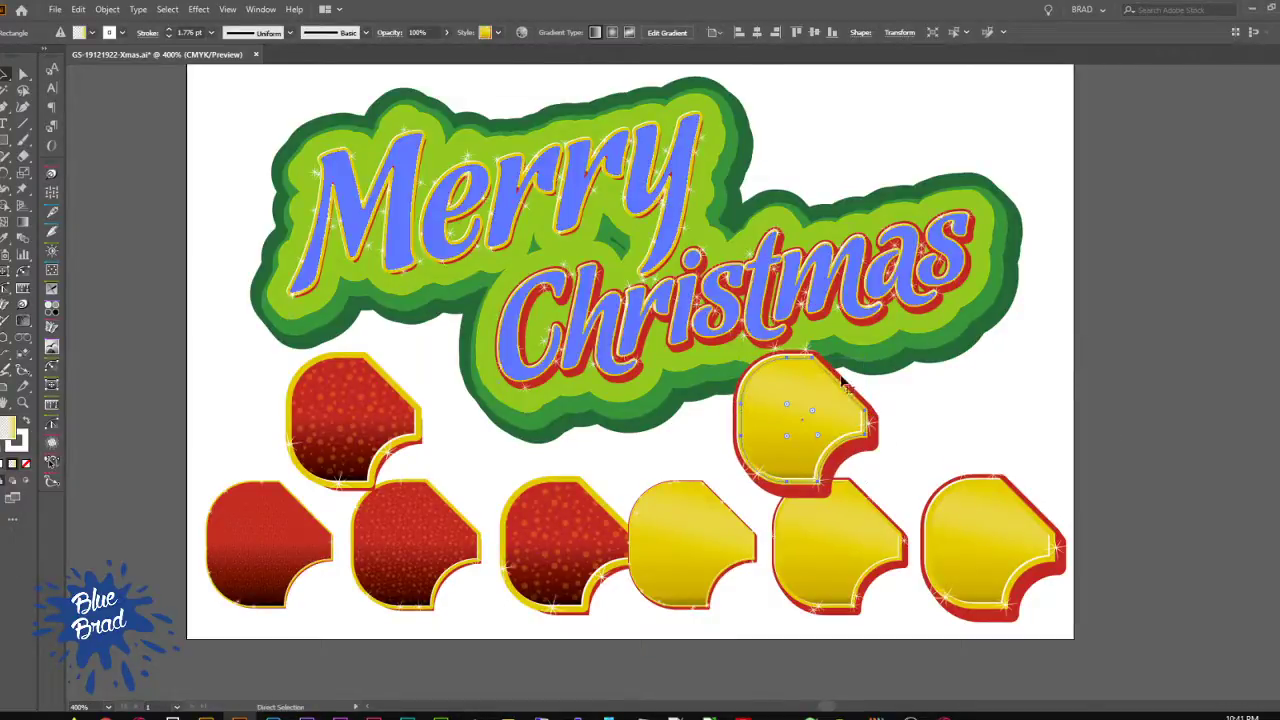
{"action": "left_click_drag", "start_coordinate": [841, 385], "coordinate": [926, 399]}
Step: Move the green-backed "Merry Christmas" lettering group straight up by about 0.21 in
{"action": "scroll", "coordinate": [617, 585], "scroll_direction": "up", "scroll_amount": 5}
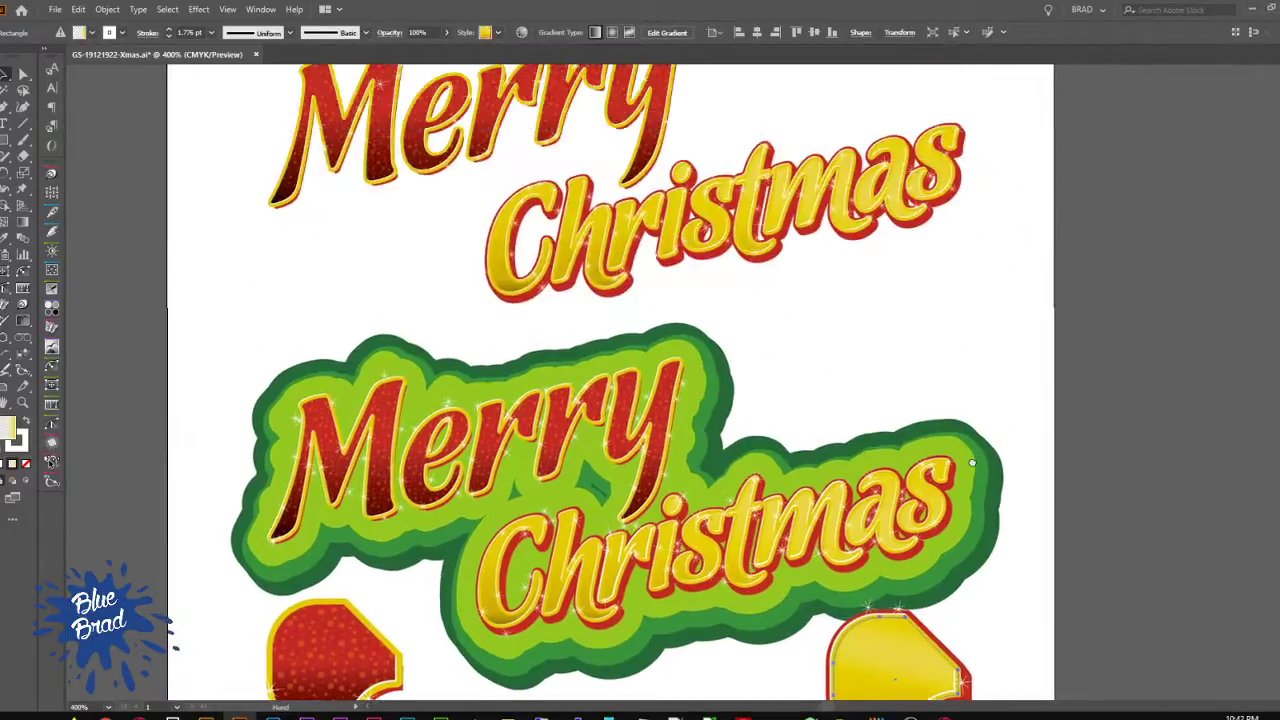
{"action": "left_click_drag", "start_coordinate": [654, 571], "coordinate": [658, 524]}
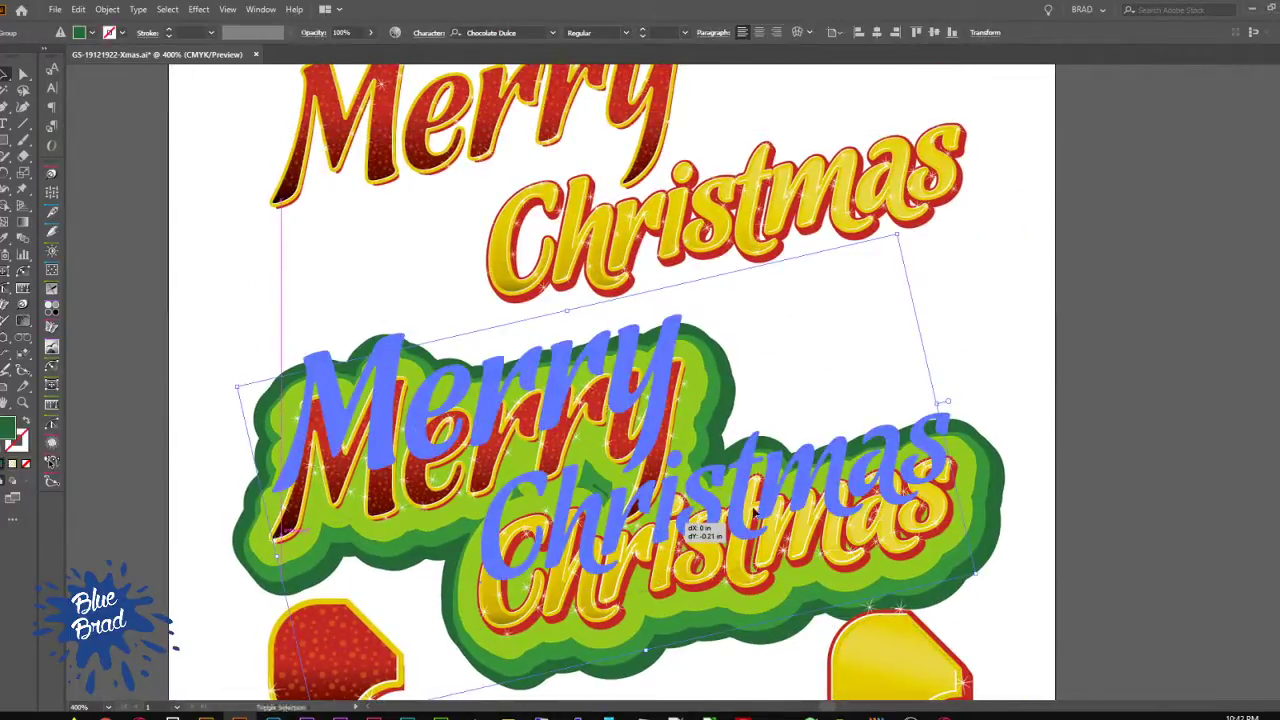
Step: Nudge the duplicated yellow and red sample shapes slightly up and left to separate them from the row of samples
{"action": "left_click_drag", "start_coordinate": [907, 277], "coordinate": [909, 277]}
{"action": "scroll", "coordinate": [909, 290], "scroll_direction": "down", "scroll_amount": 5}
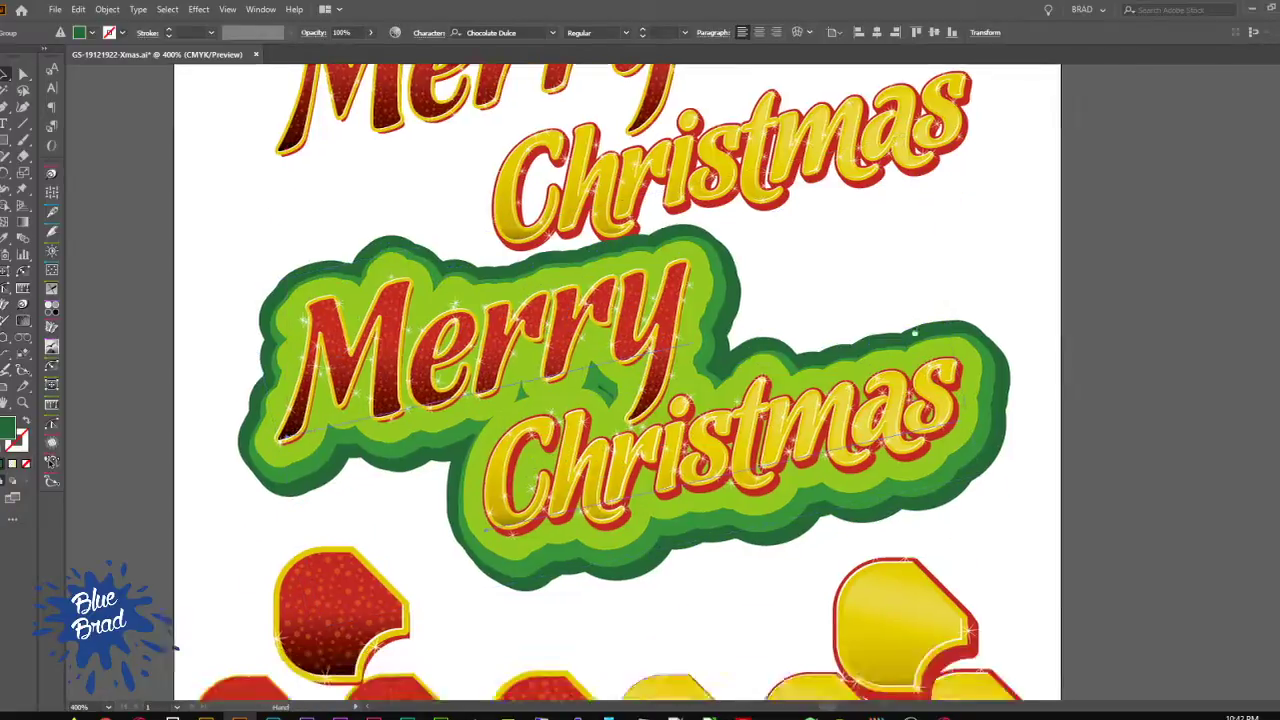
{"action": "left_click_drag", "start_coordinate": [891, 470], "coordinate": [859, 442]}
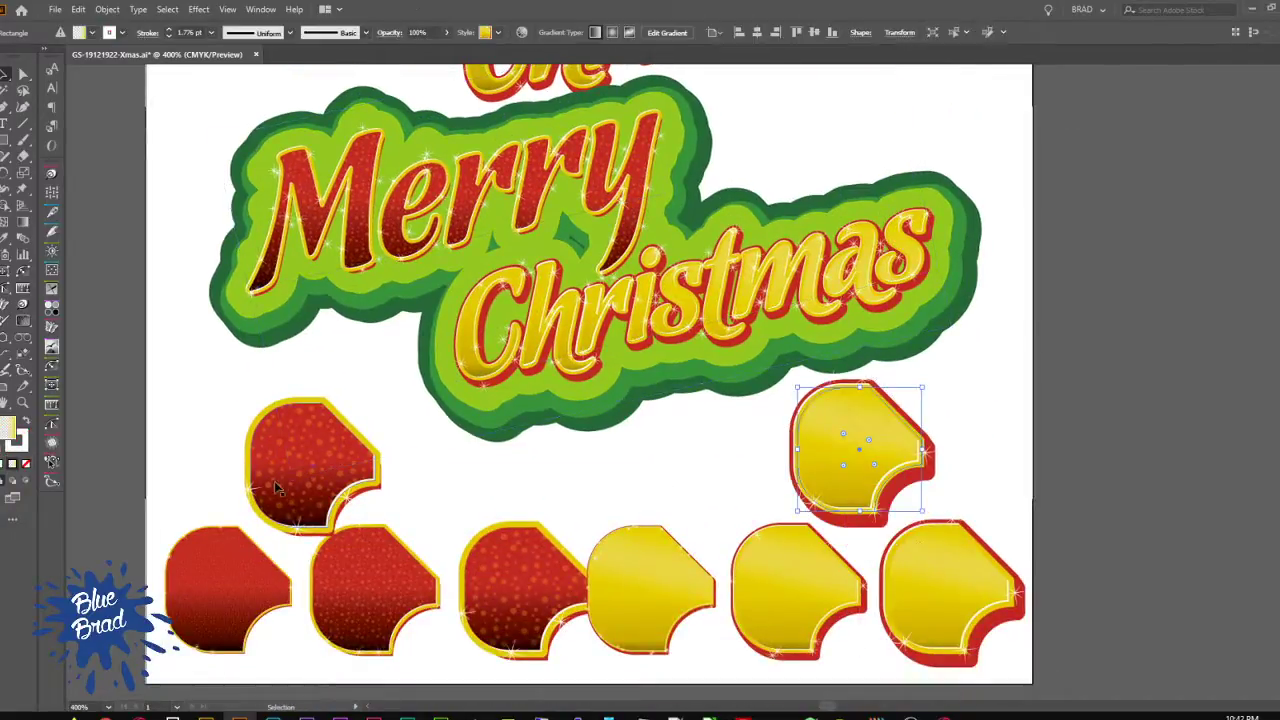
{"action": "left_click_drag", "start_coordinate": [300, 485], "coordinate": [297, 456]}
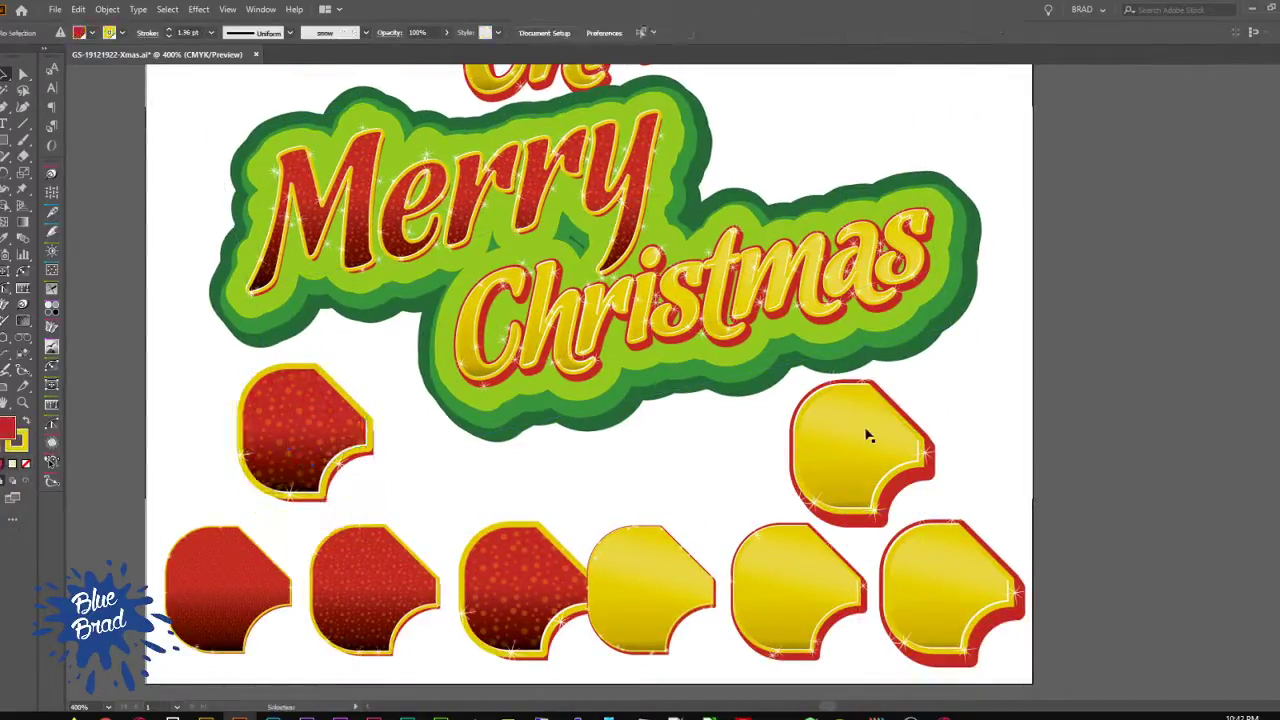
Step: Select the duplicated yellow and red sample shapes together
{"action": "left_click_drag", "start_coordinate": [712, 517], "coordinate": [675, 690]}
{"action": "left_click_drag", "start_coordinate": [677, 551], "coordinate": [612, 454]}
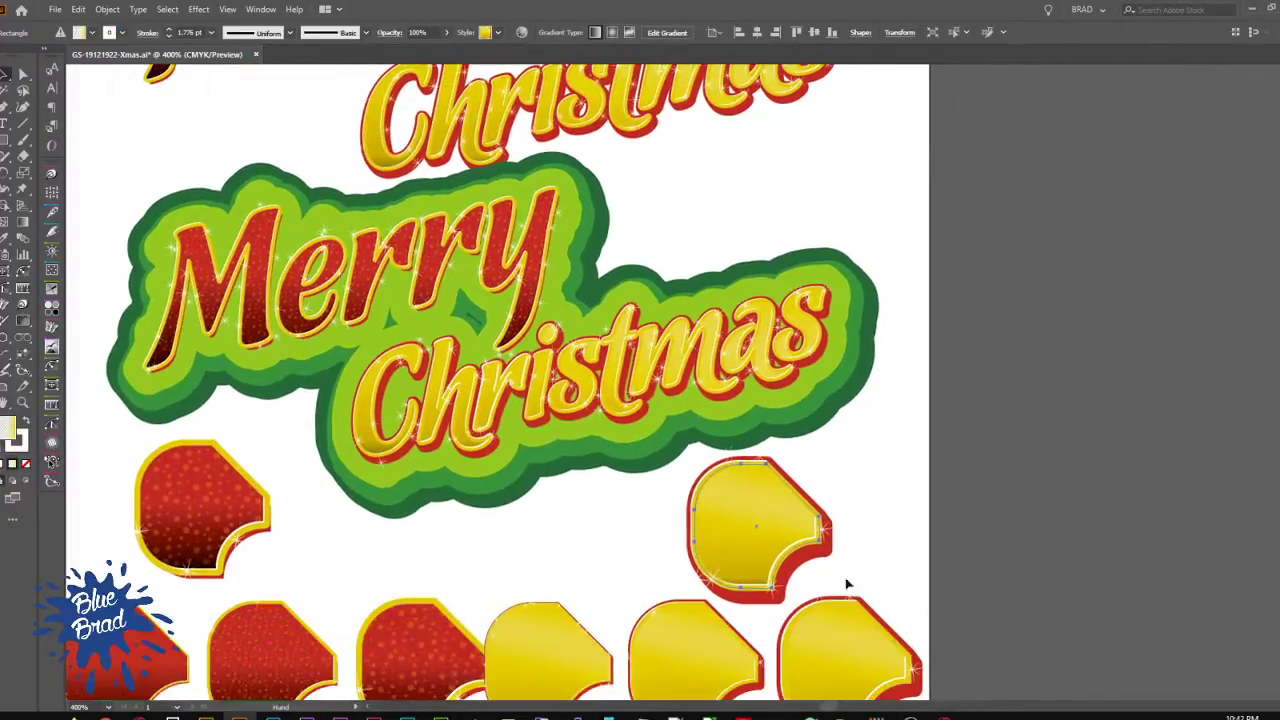
{"action": "left_click", "coordinate": [250, 530], "text": "shift"}
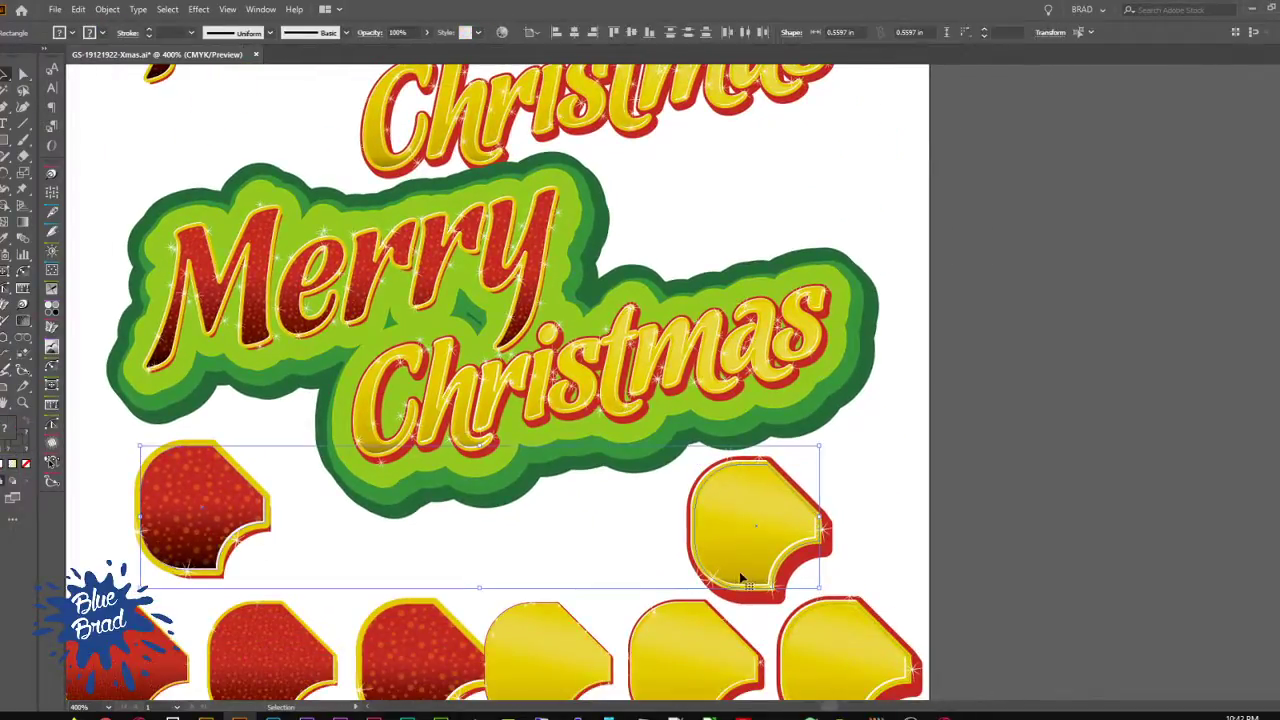
Step: Try scaling the two duplicated sample shapes down together and undo each attempt
{"action": "left_click_drag", "start_coordinate": [819, 589], "coordinate": [685, 558]}
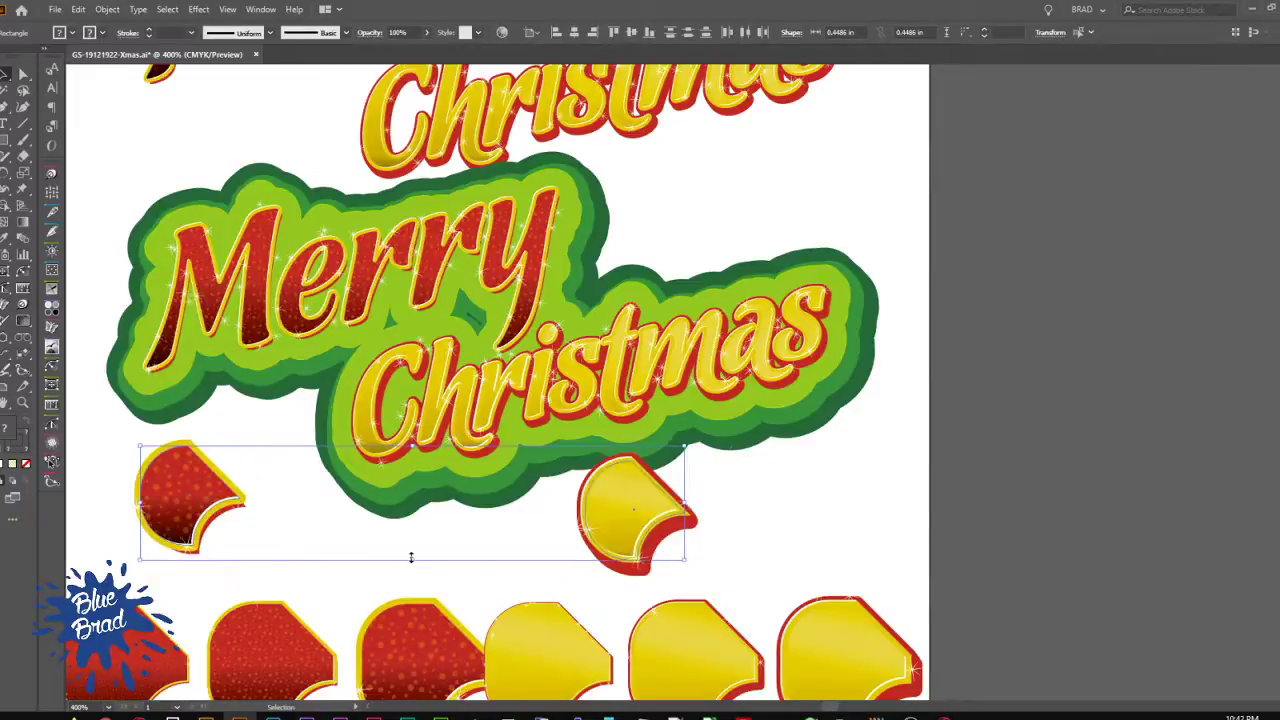
{"action": "key", "text": "ctrl+z"}
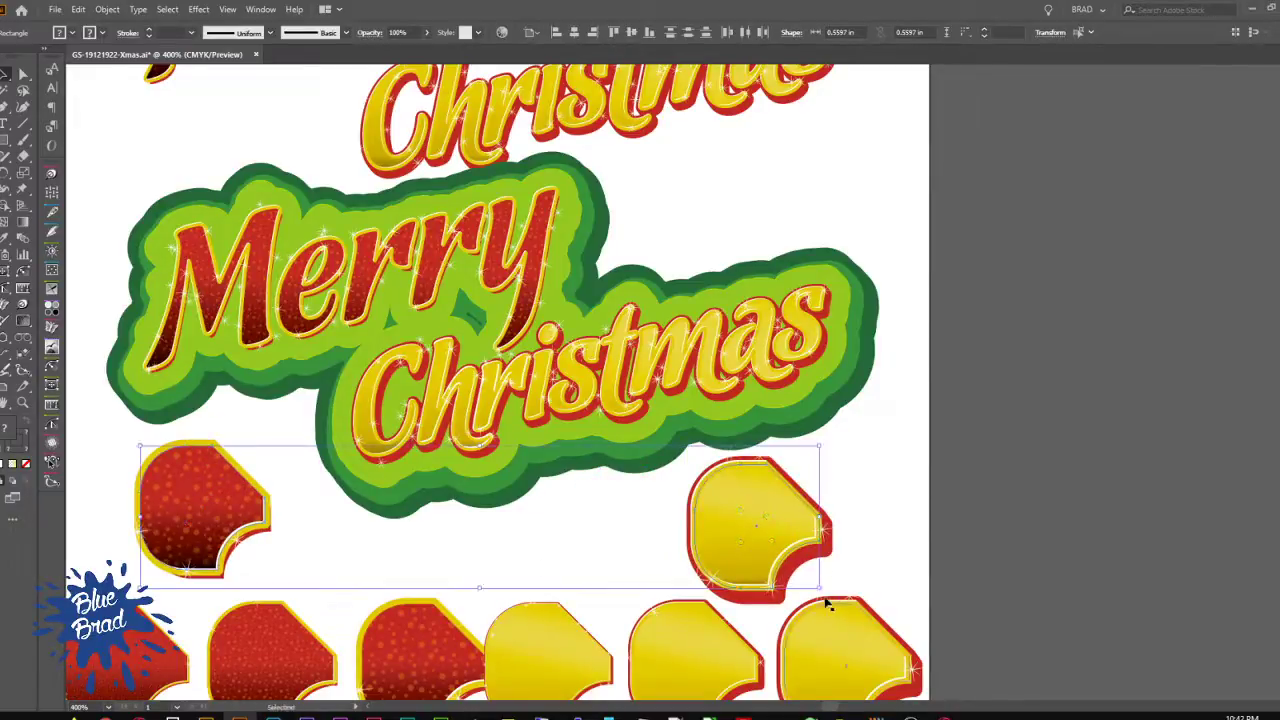
{"action": "left_click_drag", "start_coordinate": [819, 591], "coordinate": [529, 508]}
{"action": "key", "text": "ctrl+z"}
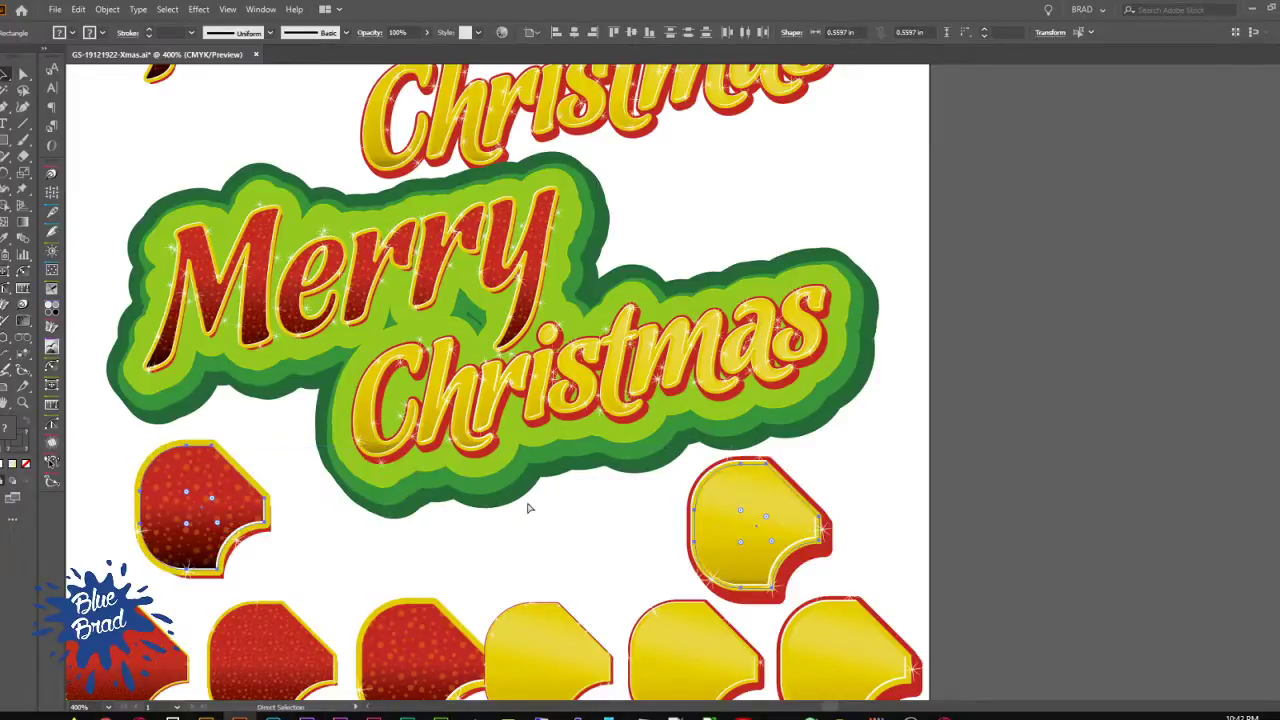
Step: Turn on Scale Corners in the General preferences
{"action": "key", "text": "ctrl+k"}
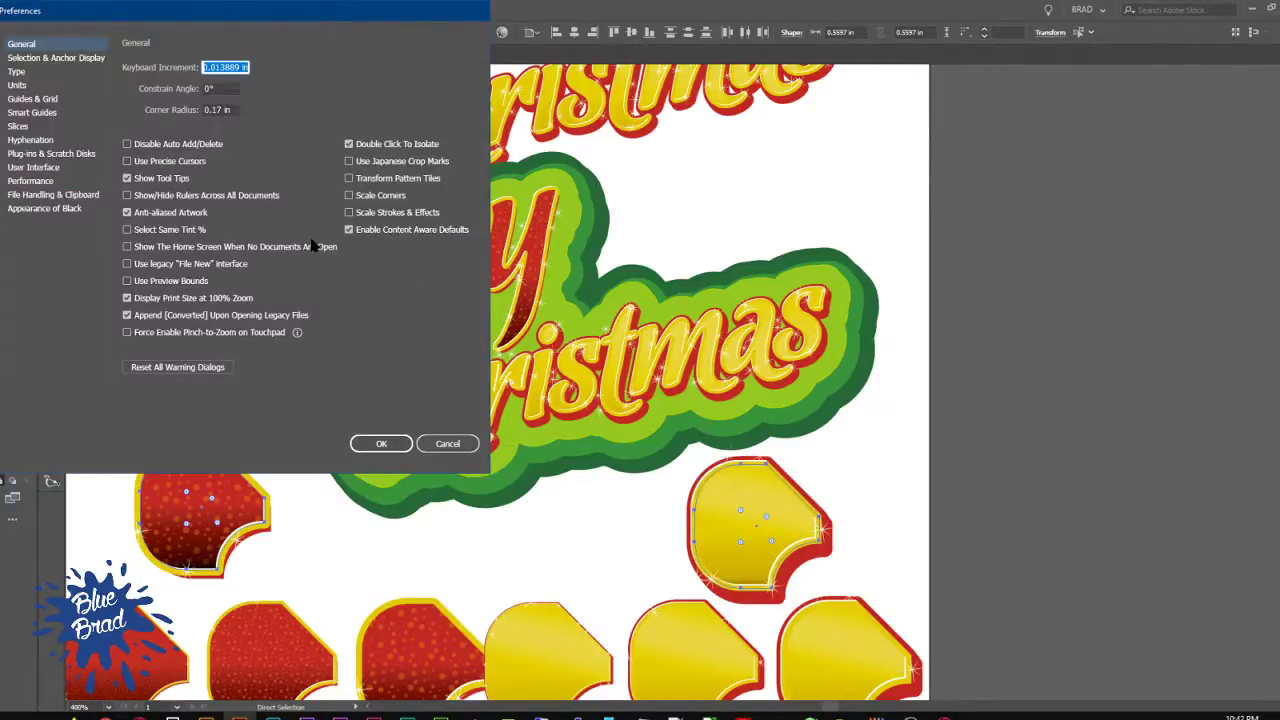
{"action": "left_click", "coordinate": [390, 195]}
{"action": "left_click", "coordinate": [381, 443]}
Step: Scale the duplicated red and yellow shapes down together and position them between the green-backed lettering and the row of samples
{"action": "key", "text": "v"}
{"action": "left_click_drag", "start_coordinate": [820, 586], "coordinate": [600, 542]}
{"action": "left_click_drag", "start_coordinate": [556, 506], "coordinate": [768, 532]}
Step: Group the small yellow sample shape on its own and apply the green Graphic Style 7 to the group
{"action": "left_click", "coordinate": [725, 548]}
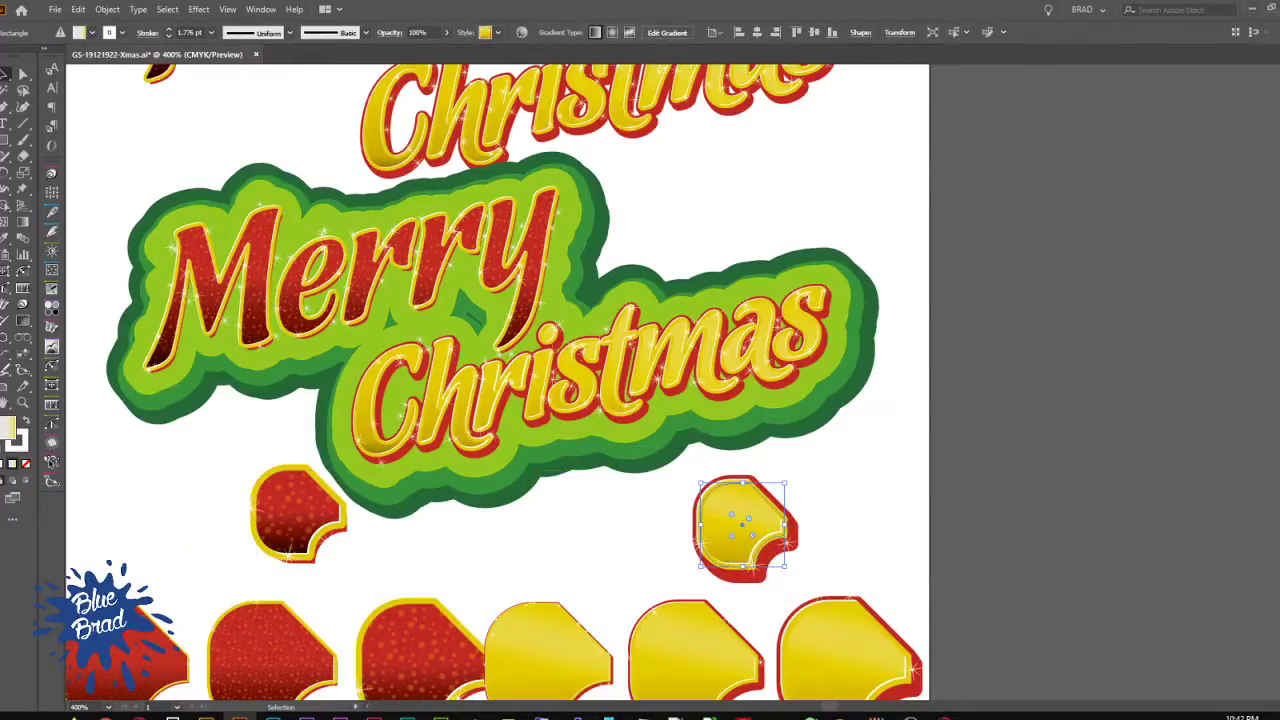
{"action": "key", "text": "shift+F6"}
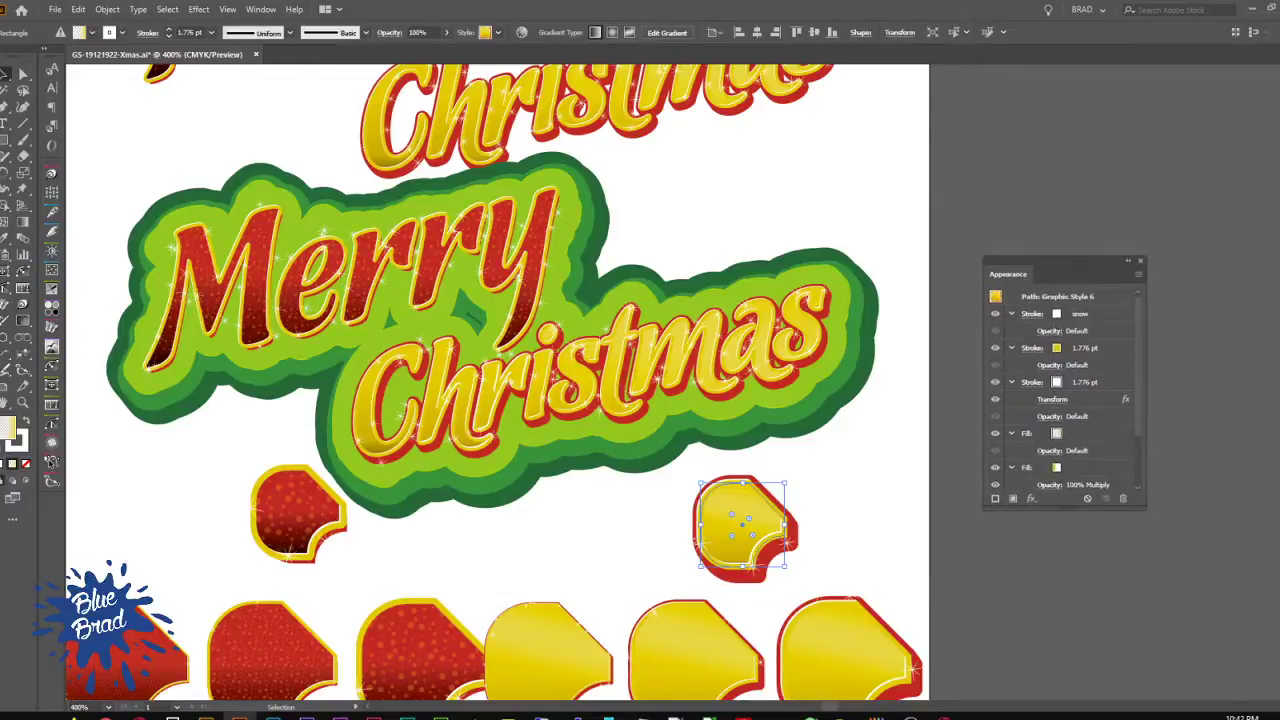
{"action": "key", "text": "F7"}
{"action": "left_click_drag", "start_coordinate": [1008, 205], "coordinate": [801, 129]}
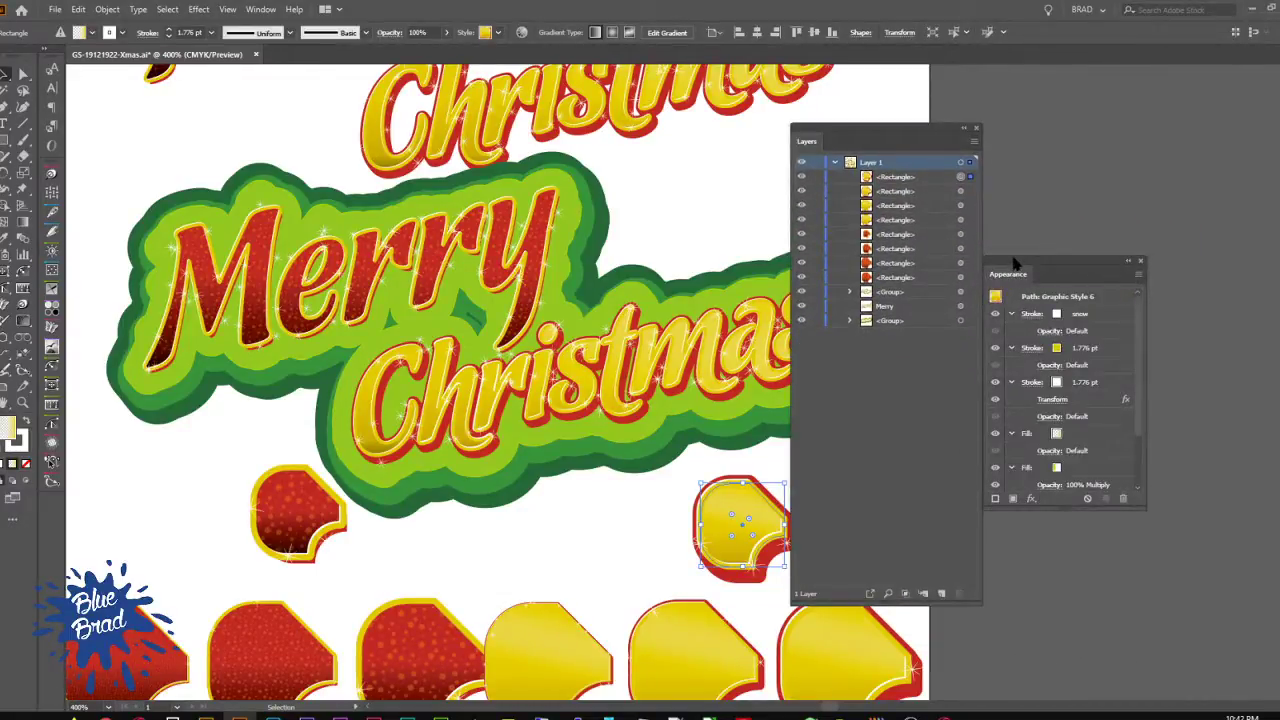
{"action": "key", "text": "ctrl+g"}
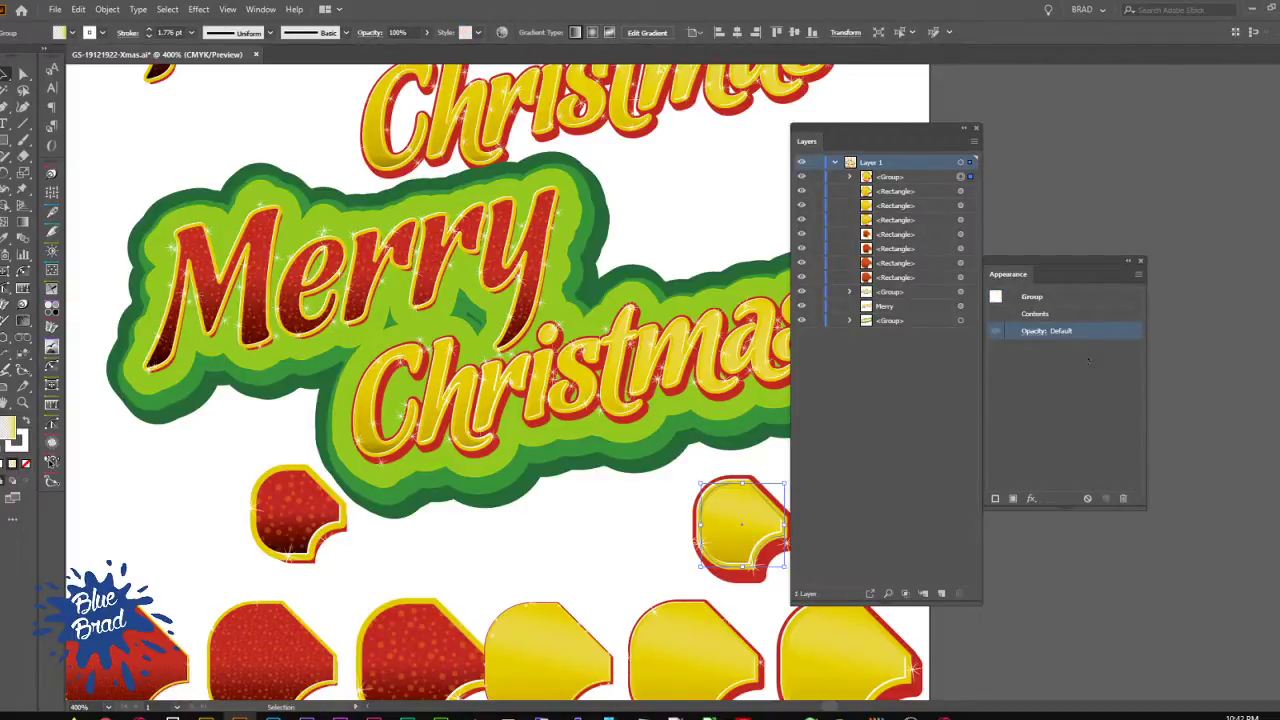
{"action": "left_click", "coordinate": [2, 230]}
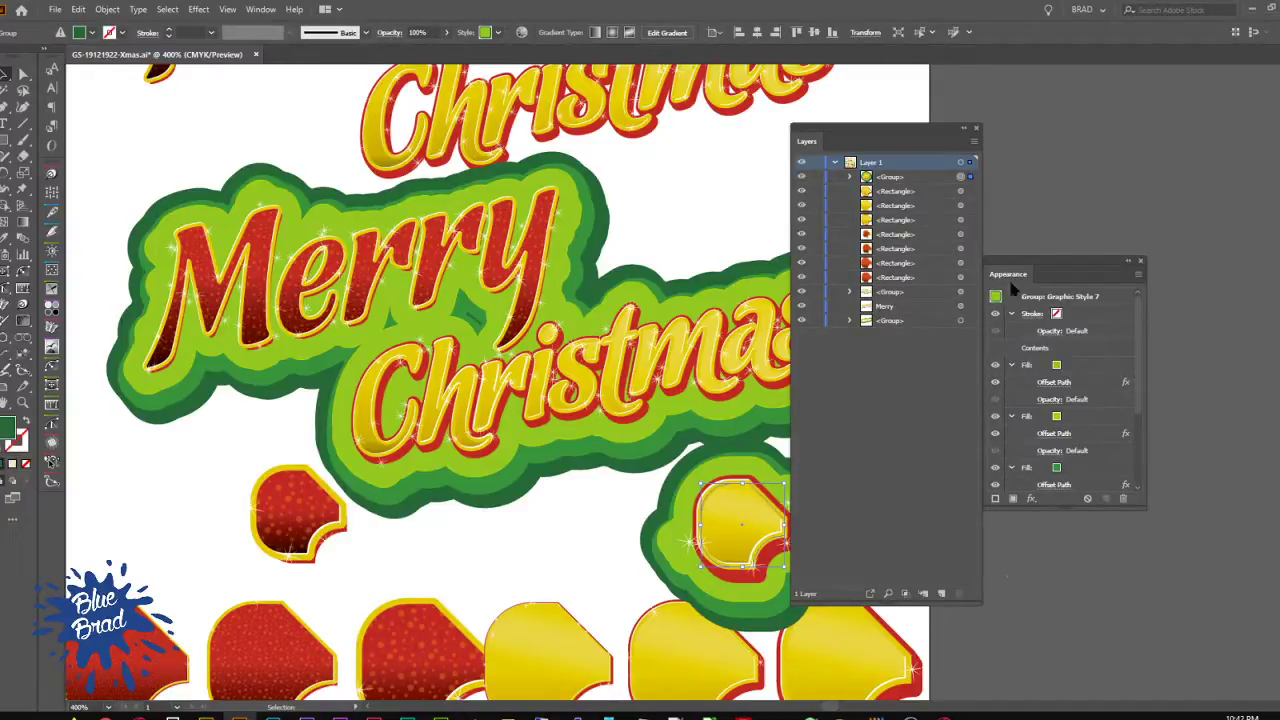
{"action": "left_click", "coordinate": [1055, 617]}
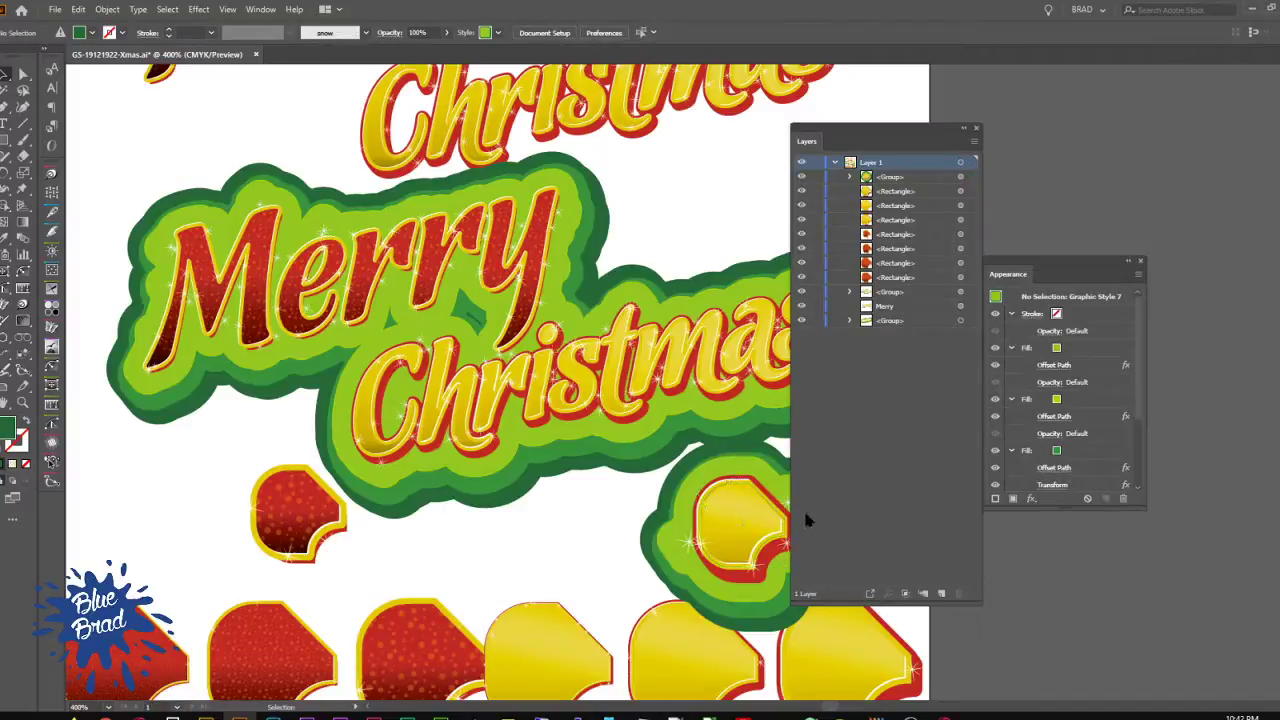
Step: Collapse the stroke and all four fill entries in the appearance of the green-backed yellow group
{"action": "left_click", "coordinate": [735, 527]}
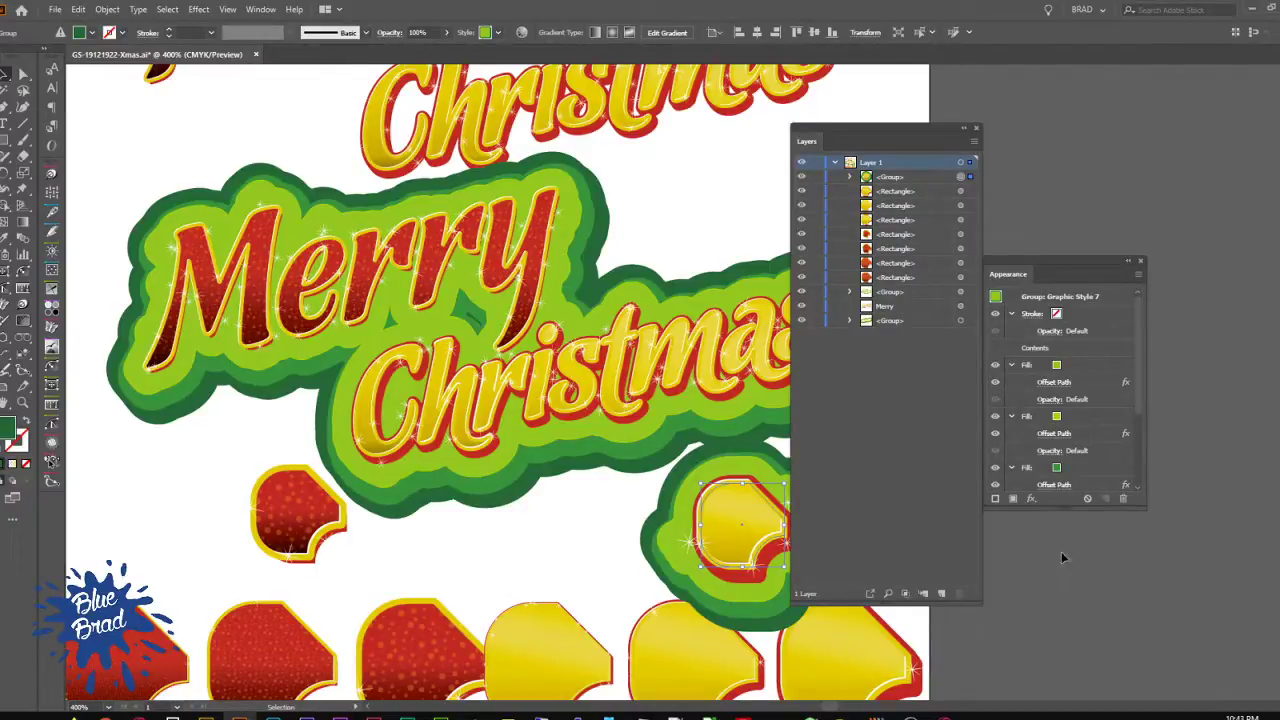
{"action": "left_click_drag", "start_coordinate": [1018, 276], "coordinate": [1062, 230]}
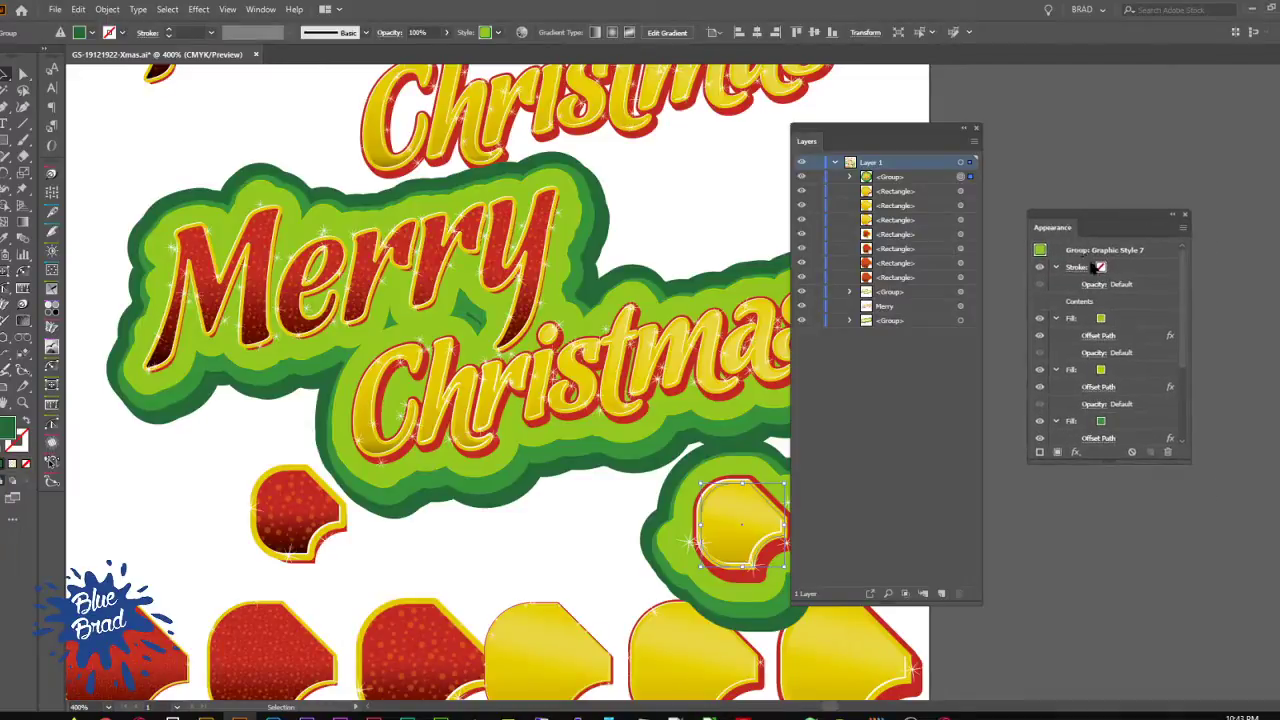
{"action": "left_click", "coordinate": [1083, 252]}
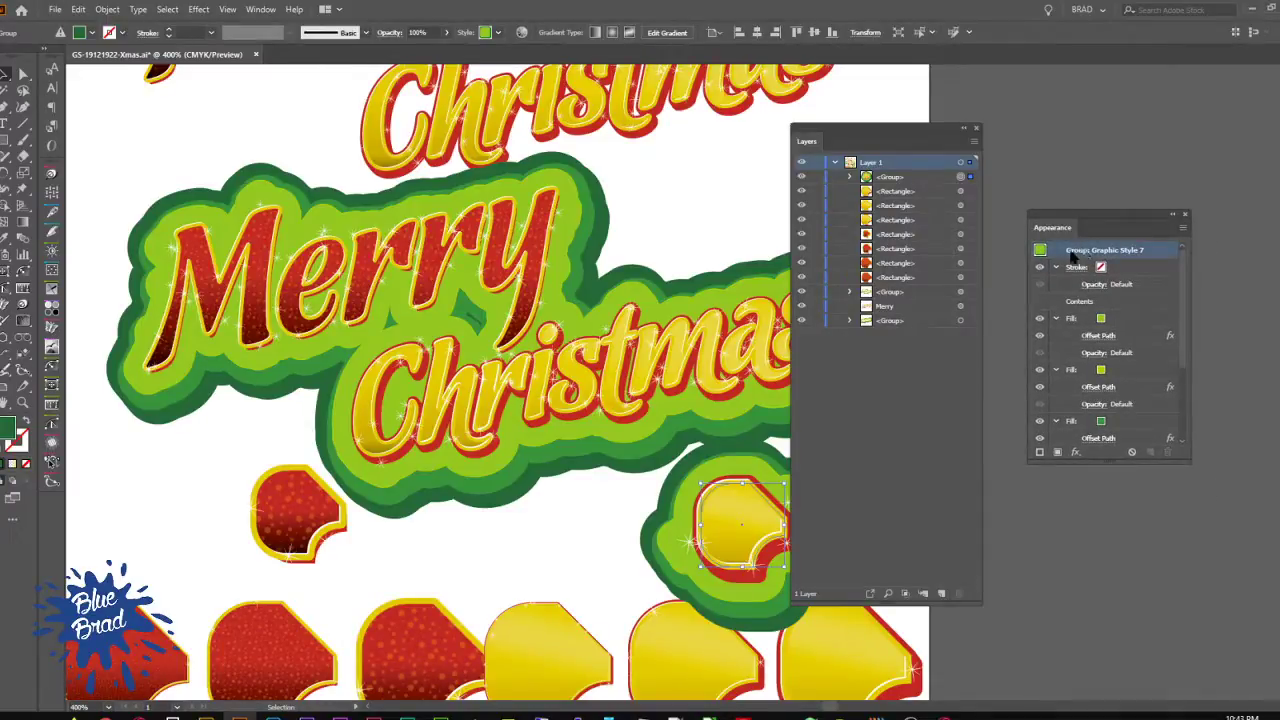
{"action": "left_click", "coordinate": [1055, 267]}
{"action": "left_click", "coordinate": [1055, 301]}
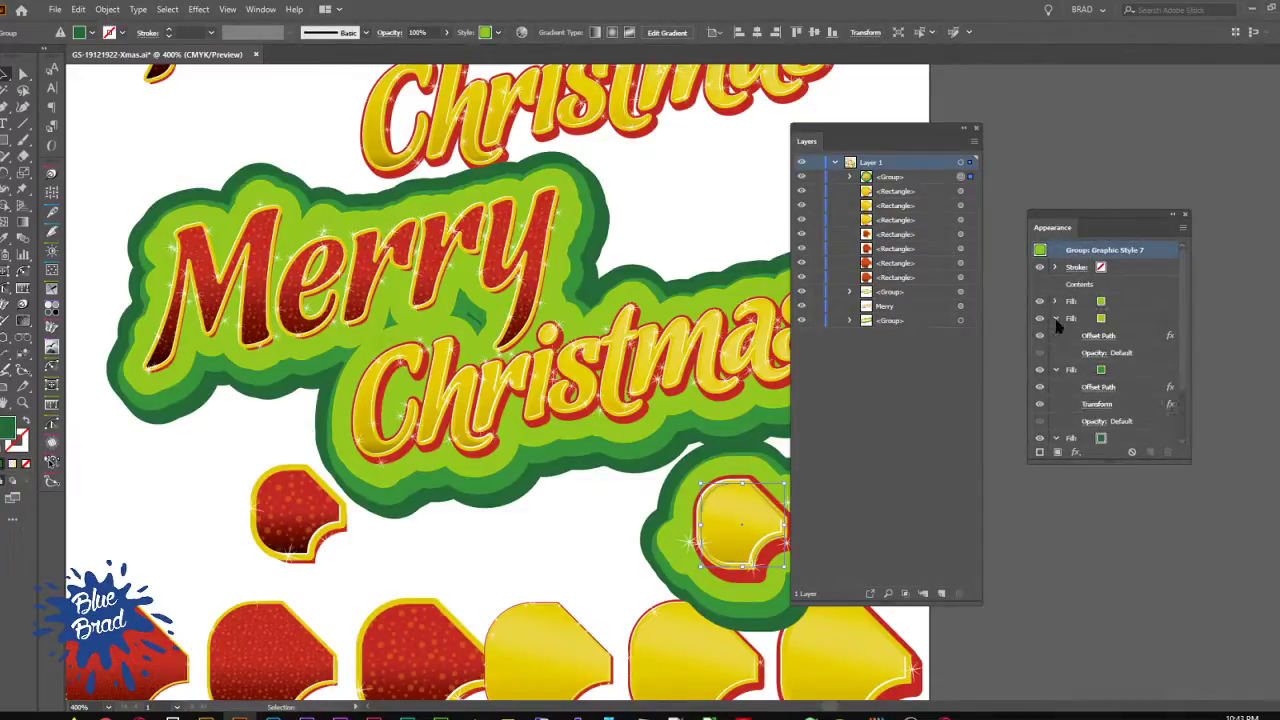
{"action": "left_click", "coordinate": [1055, 318]}
{"action": "left_click", "coordinate": [1055, 335]}
{"action": "left_click", "coordinate": [1055, 353]}
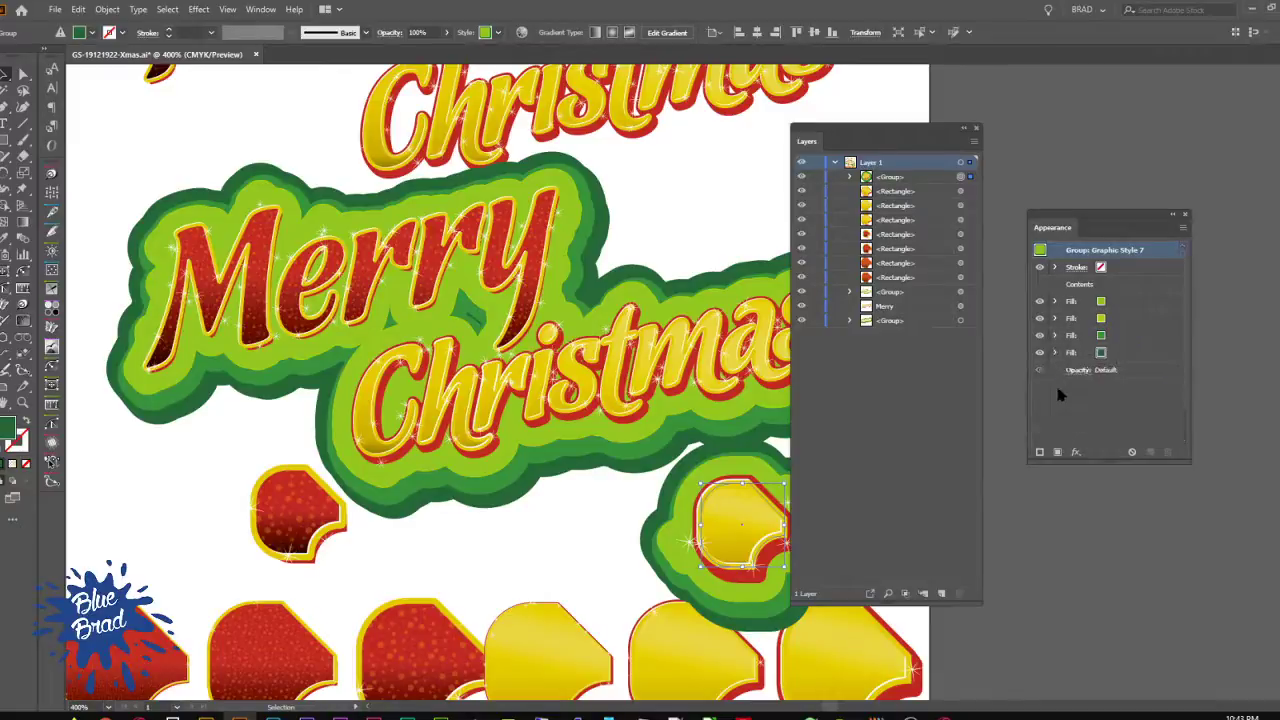
{"action": "left_click", "coordinate": [1141, 399]}
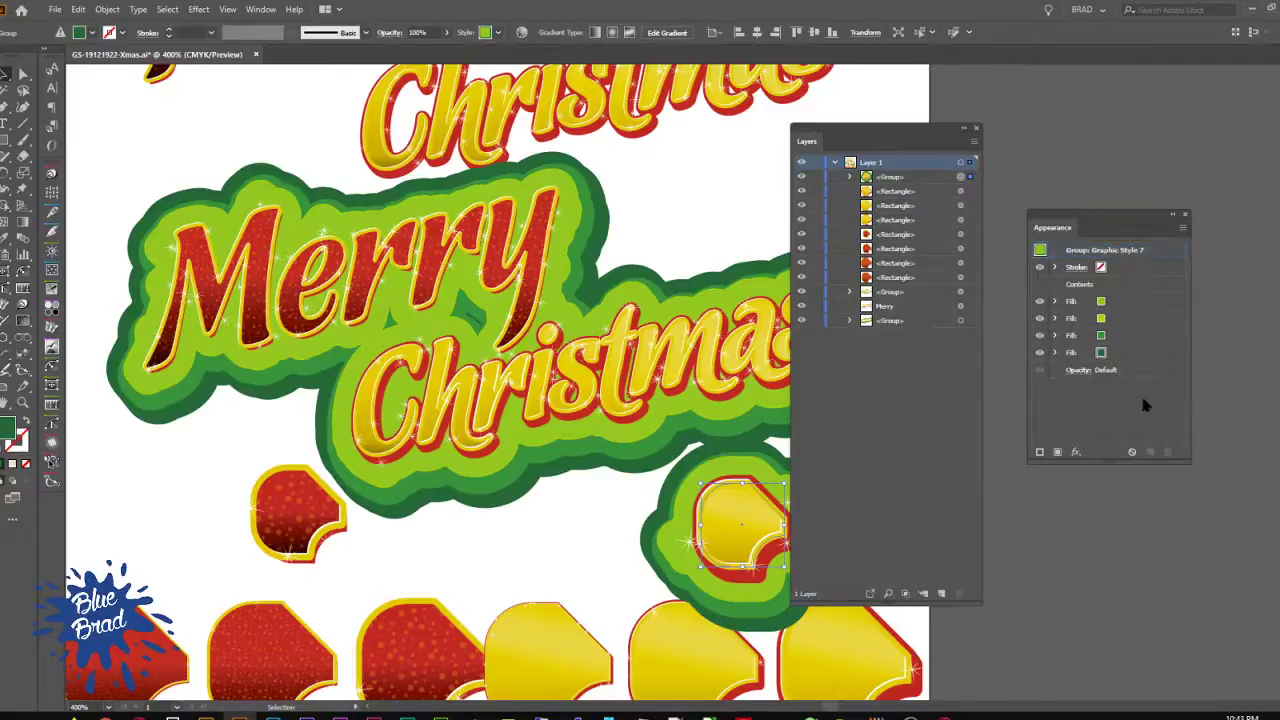
{"action": "left_click", "coordinate": [1148, 255]}
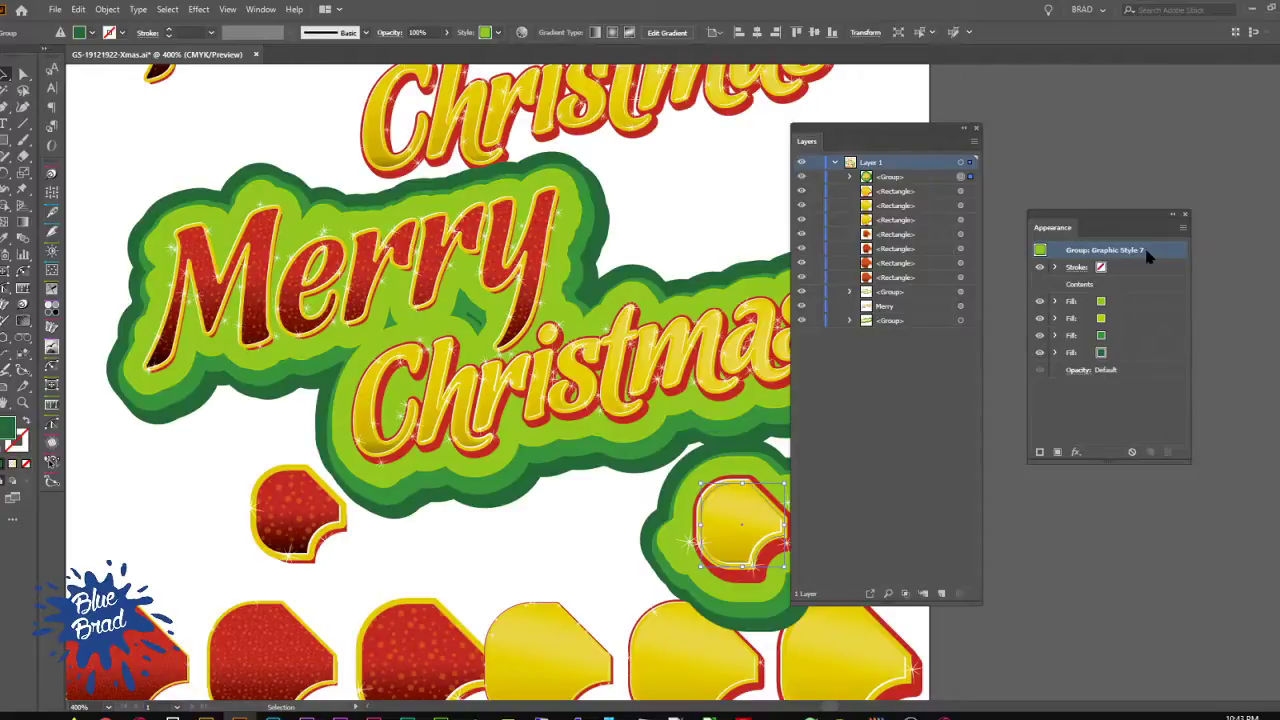
{"action": "left_click", "coordinate": [1182, 230]}
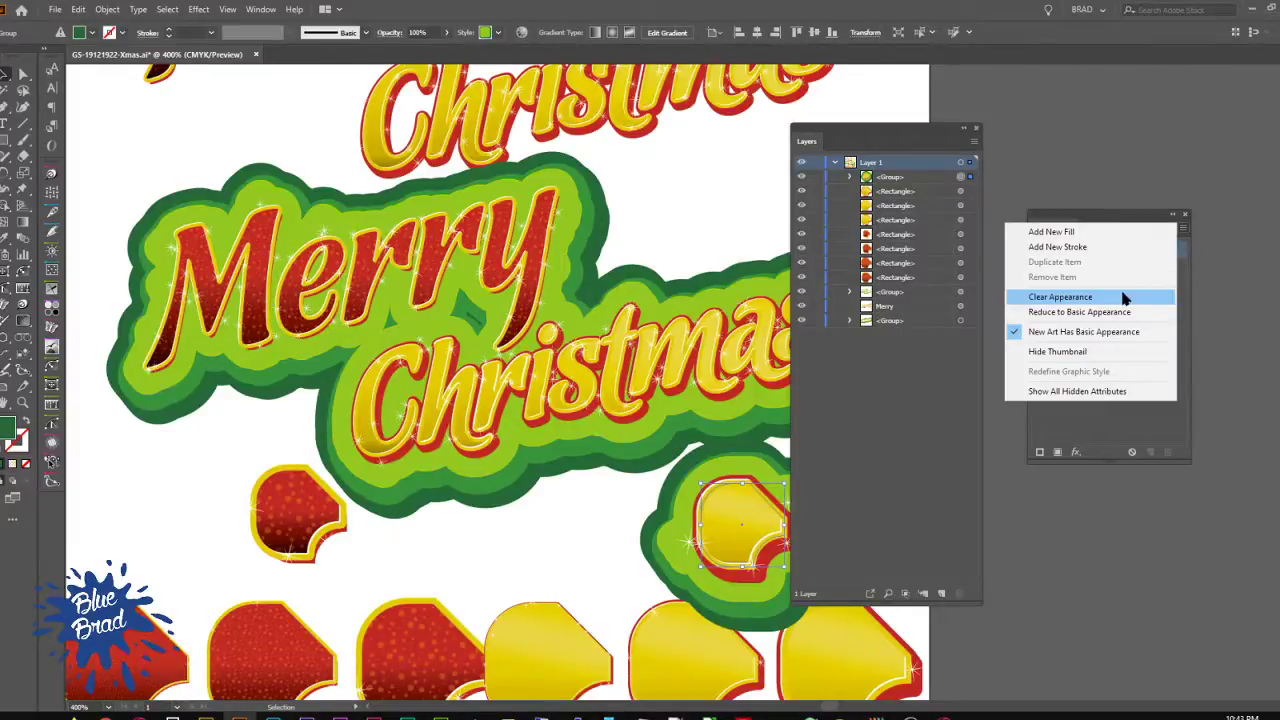
{"action": "left_click", "coordinate": [1124, 392]}
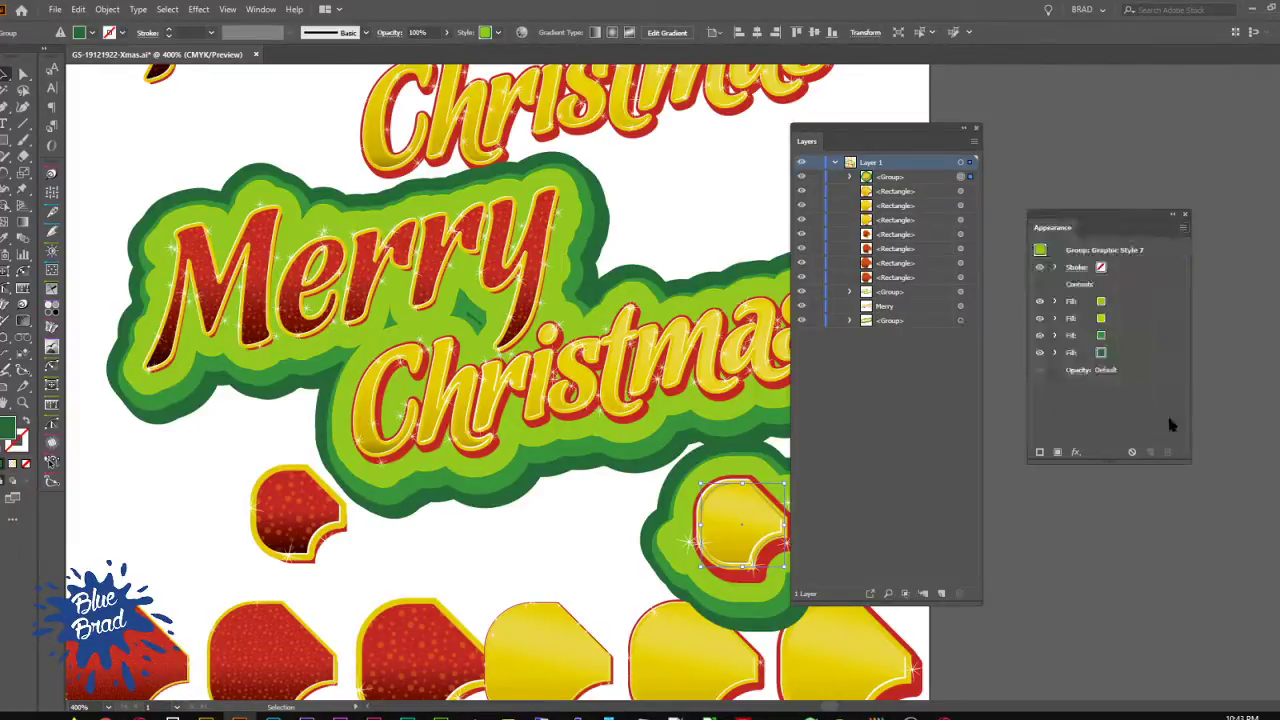
{"action": "left_click", "coordinate": [1076, 251]}
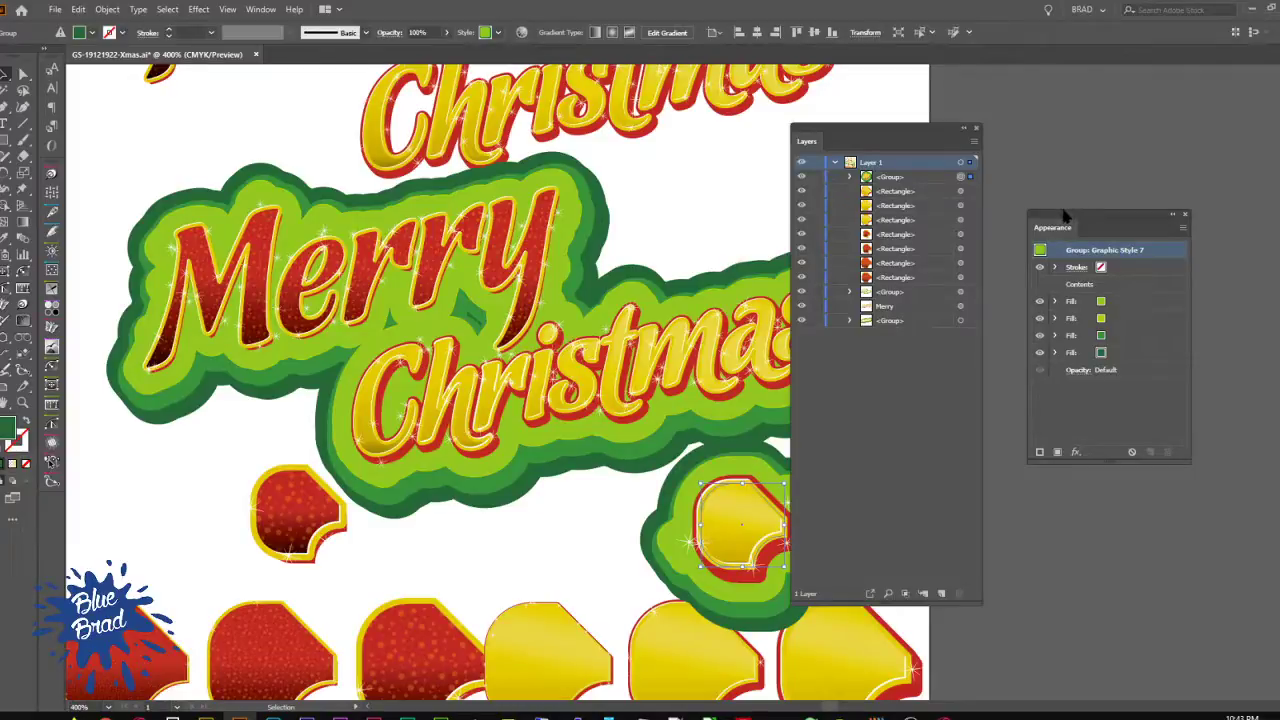
Step: Clear the floating Appearance and Layers panels off the artwork and deselect the green-backed yellow group
{"action": "left_click_drag", "start_coordinate": [1064, 216], "coordinate": [1279, 210]}
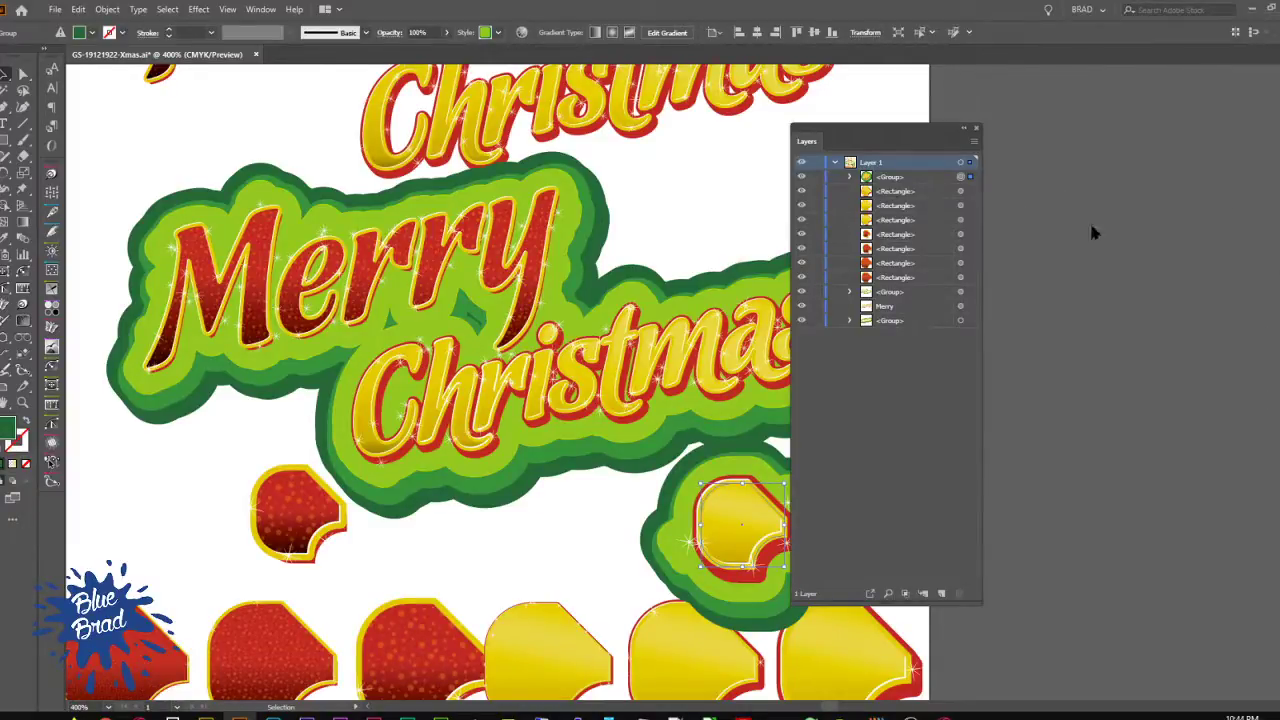
{"action": "left_click_drag", "start_coordinate": [816, 148], "coordinate": [1279, 148]}
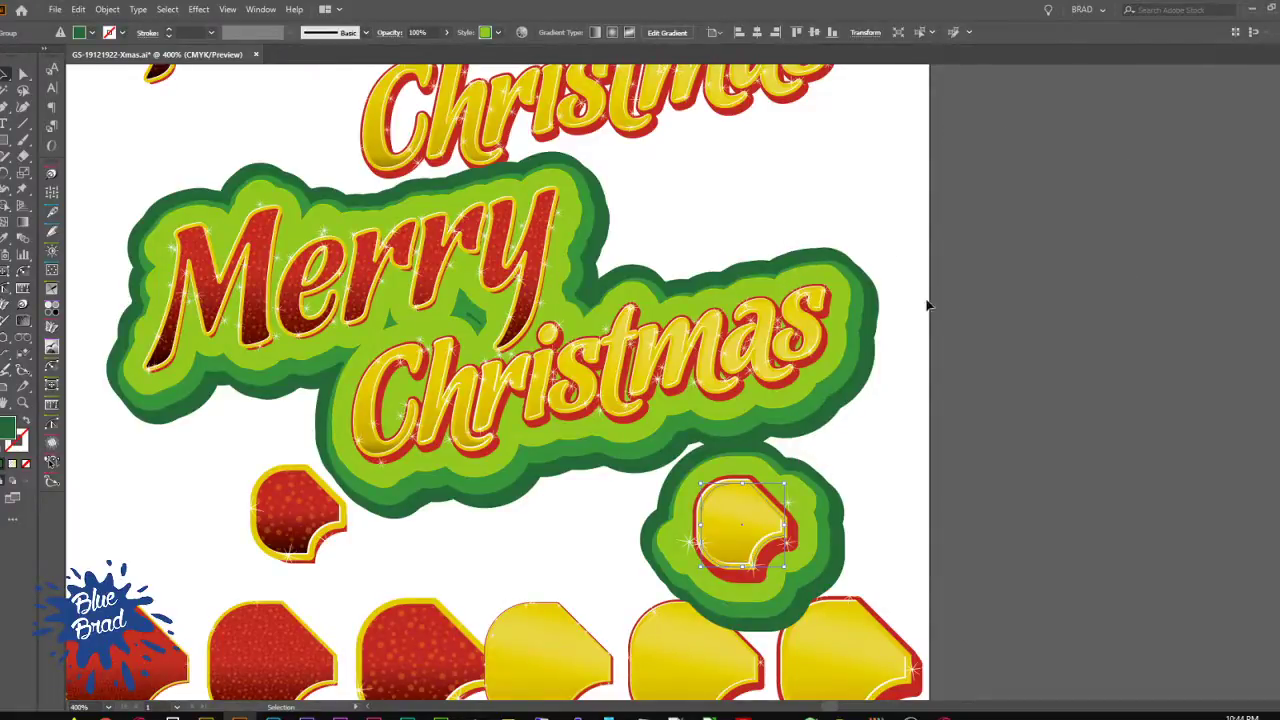
{"action": "left_click", "coordinate": [1009, 297]}
Step: Group the small red sample shape on its own, apply the green Graphic Style 7 to it and display its appearance attributes
{"action": "key", "text": "a"}
{"action": "left_click", "coordinate": [338, 522]}
{"action": "key", "text": "v"}
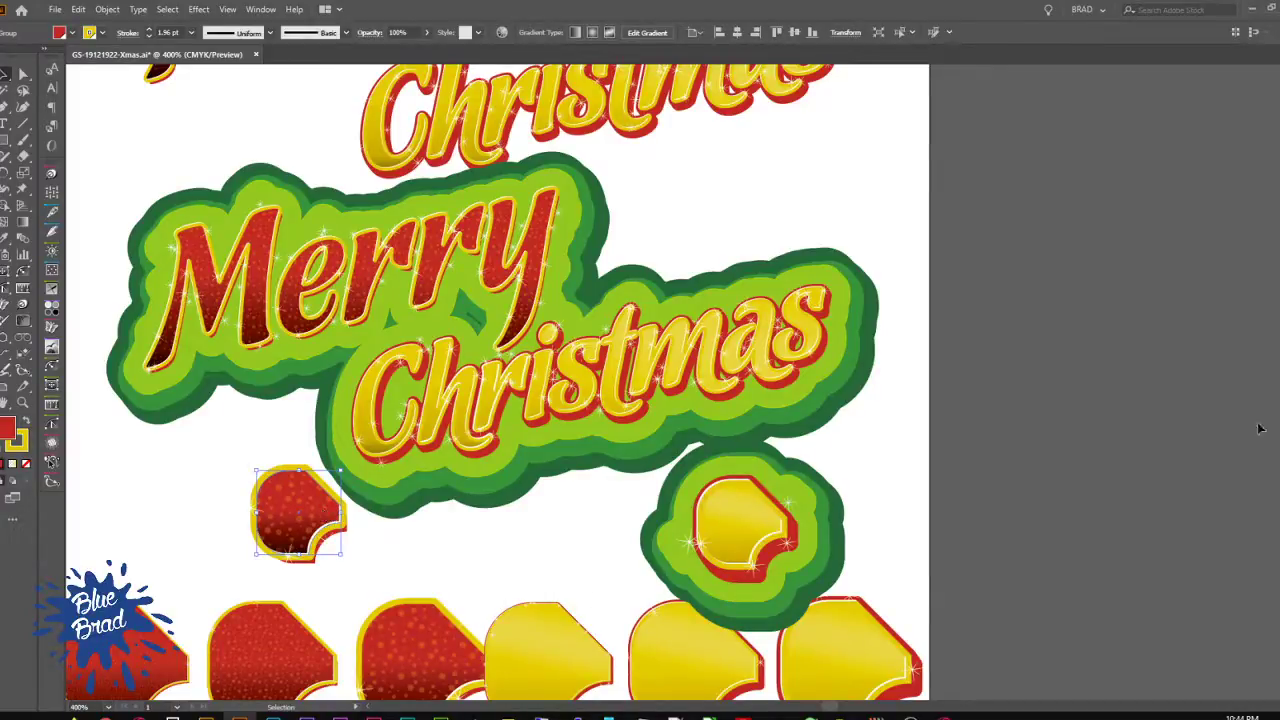
{"action": "key", "text": "shift+F6"}
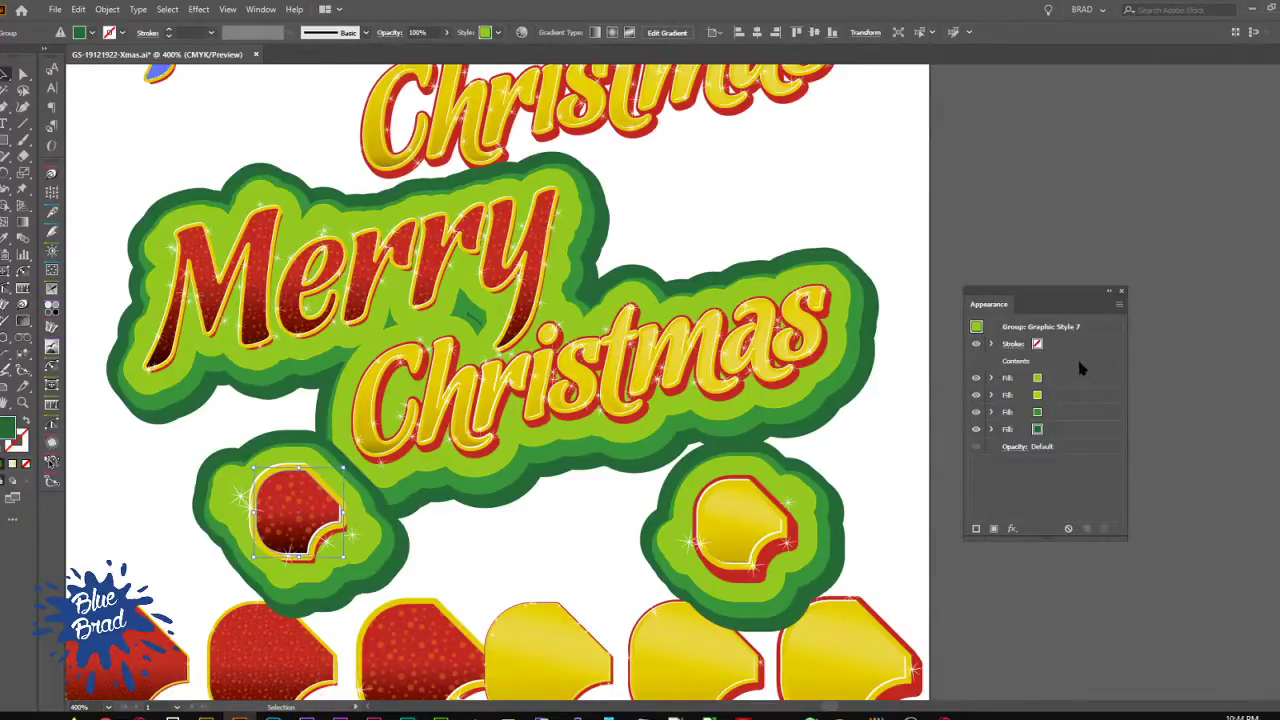
Step: Add a Transform effect to the red sample group, transforming patterns and scaling strokes and effects but not transforming objects
{"action": "left_click", "coordinate": [1079, 363]}
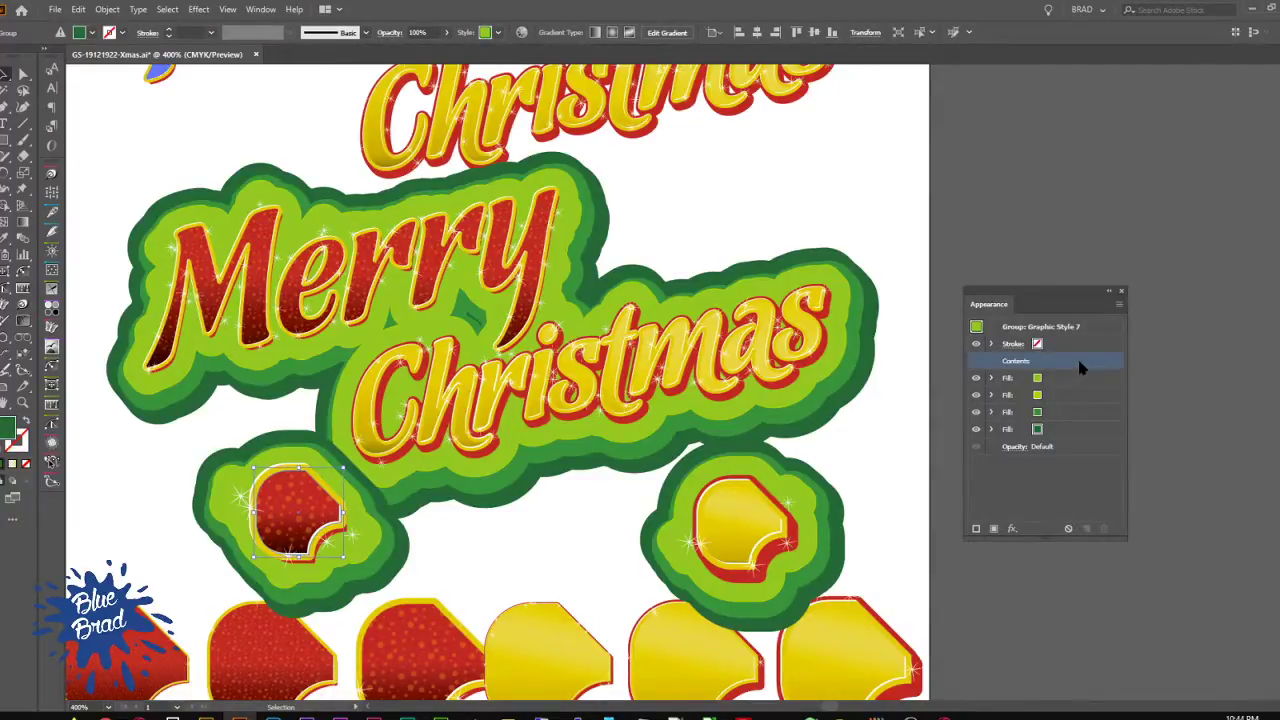
{"action": "left_click", "coordinate": [1119, 304]}
{"action": "left_click", "coordinate": [1013, 530]}
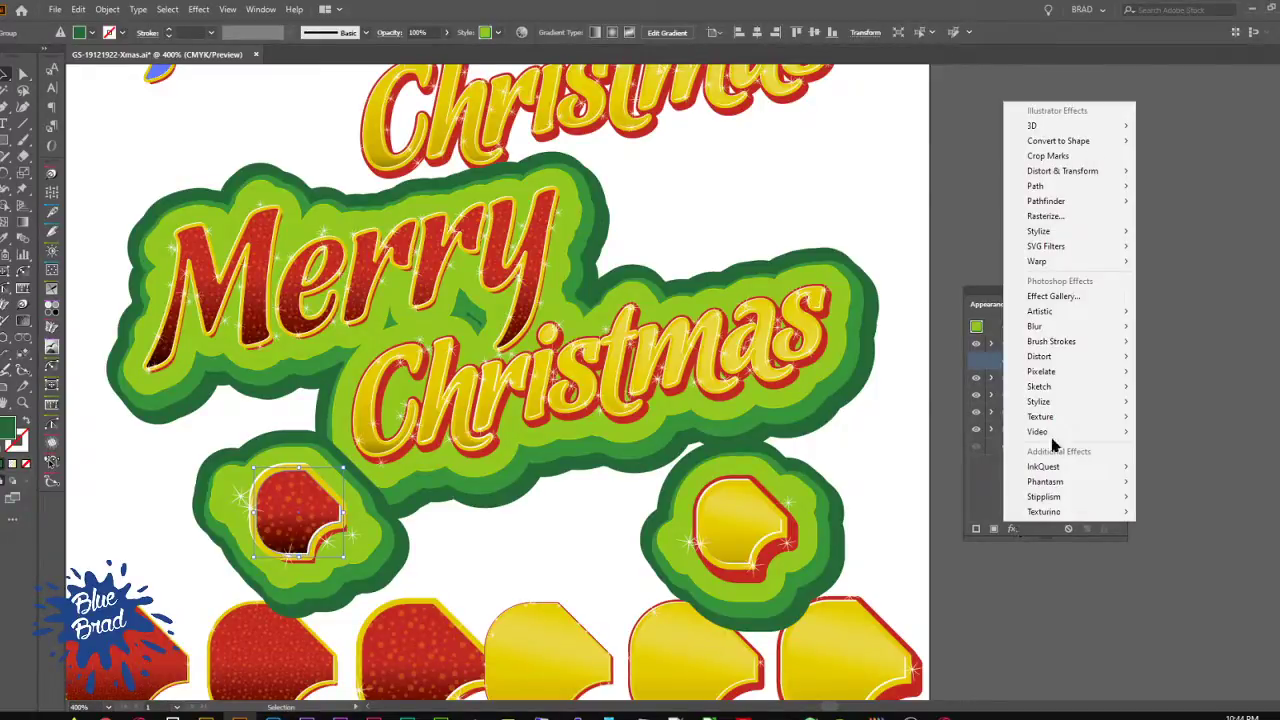
{"action": "mouse_move", "coordinate": [1059, 436]}
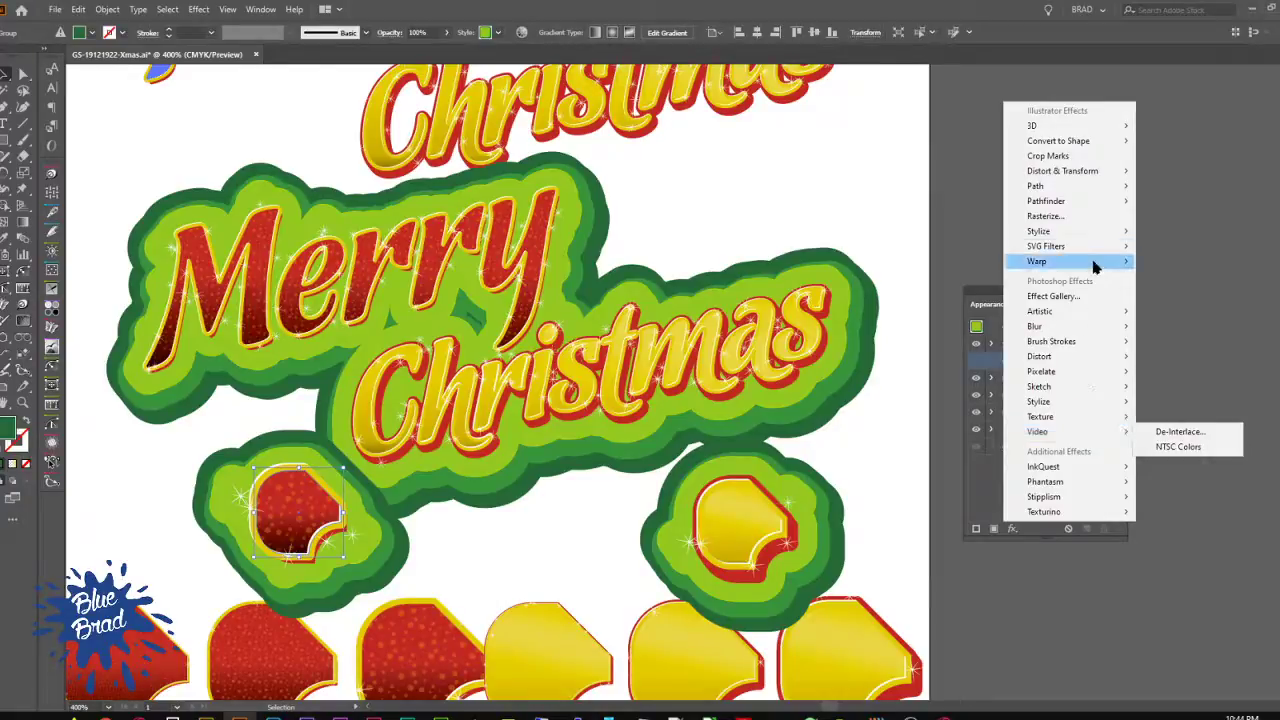
{"action": "mouse_move", "coordinate": [1098, 212]}
{"action": "mouse_move", "coordinate": [1095, 178]}
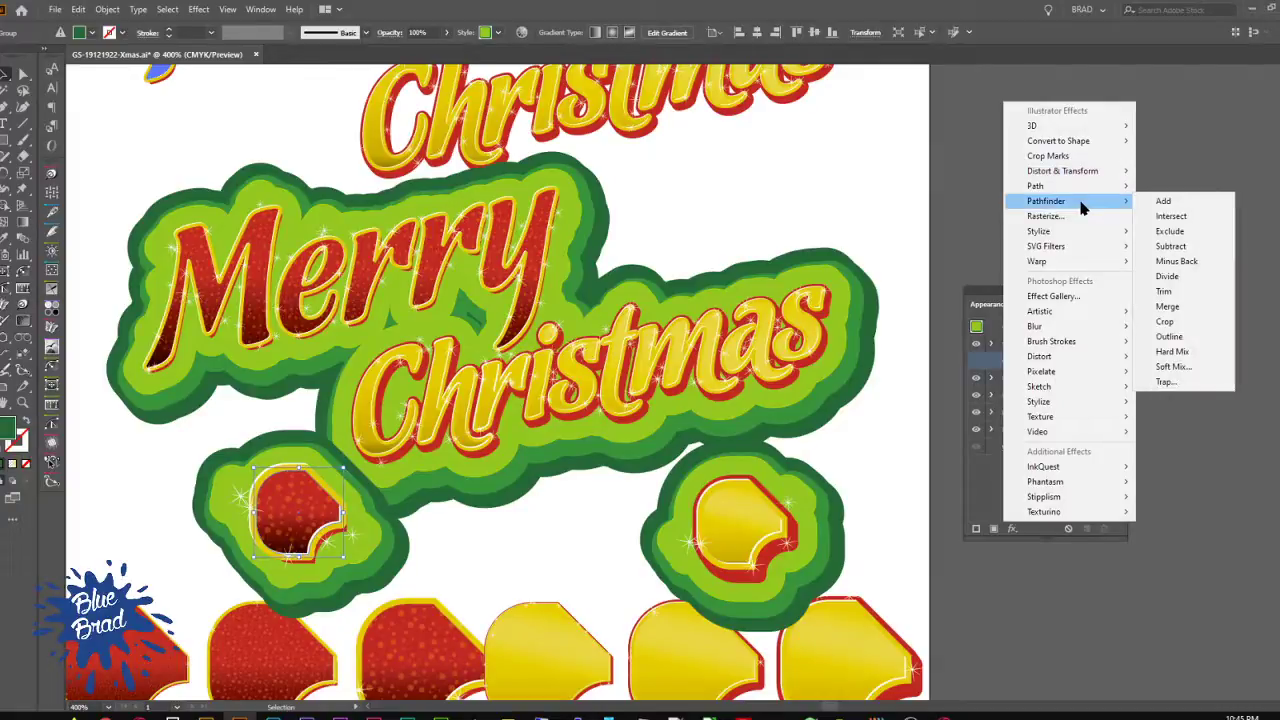
{"action": "mouse_move", "coordinate": [1071, 237]}
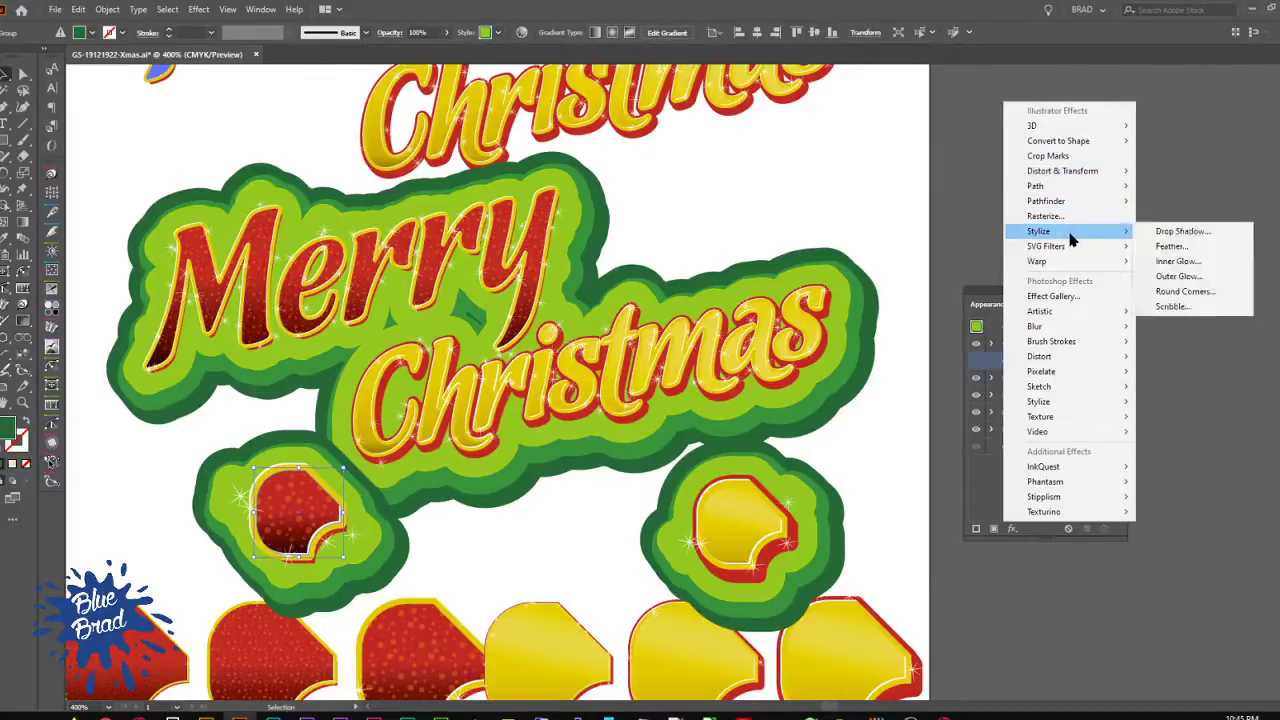
{"action": "mouse_move", "coordinate": [1070, 265]}
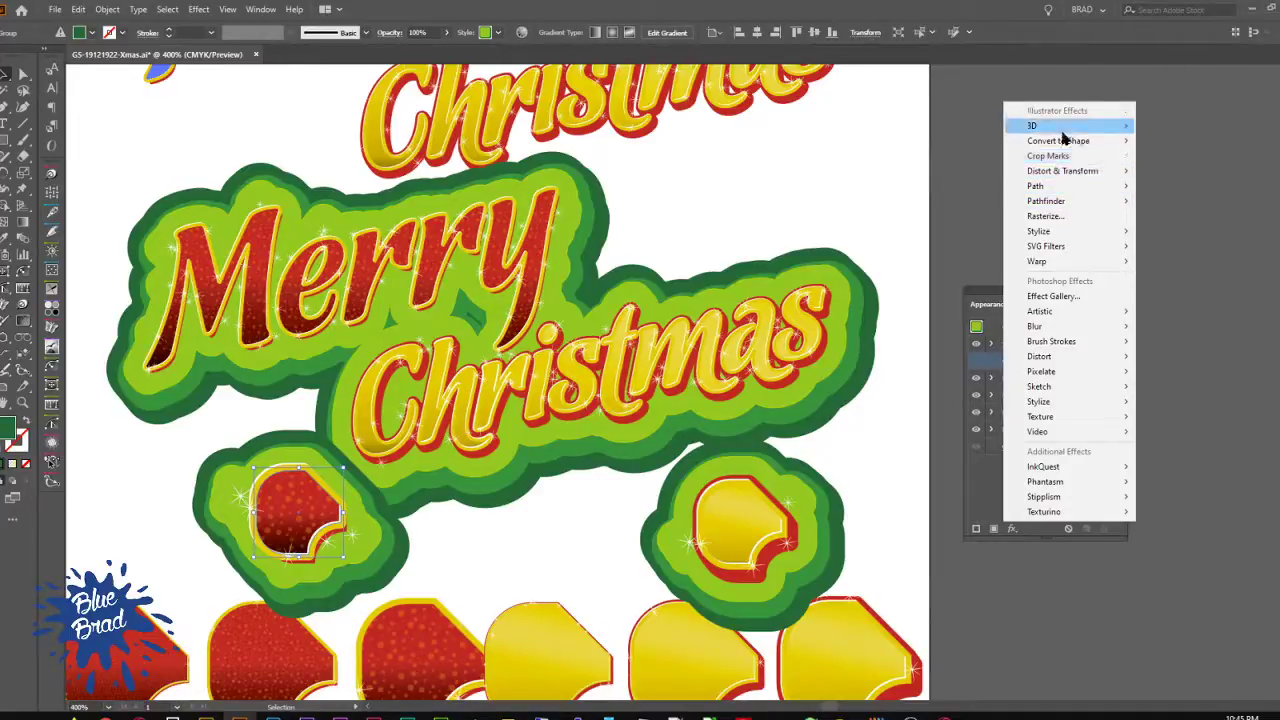
{"action": "mouse_move", "coordinate": [1065, 141]}
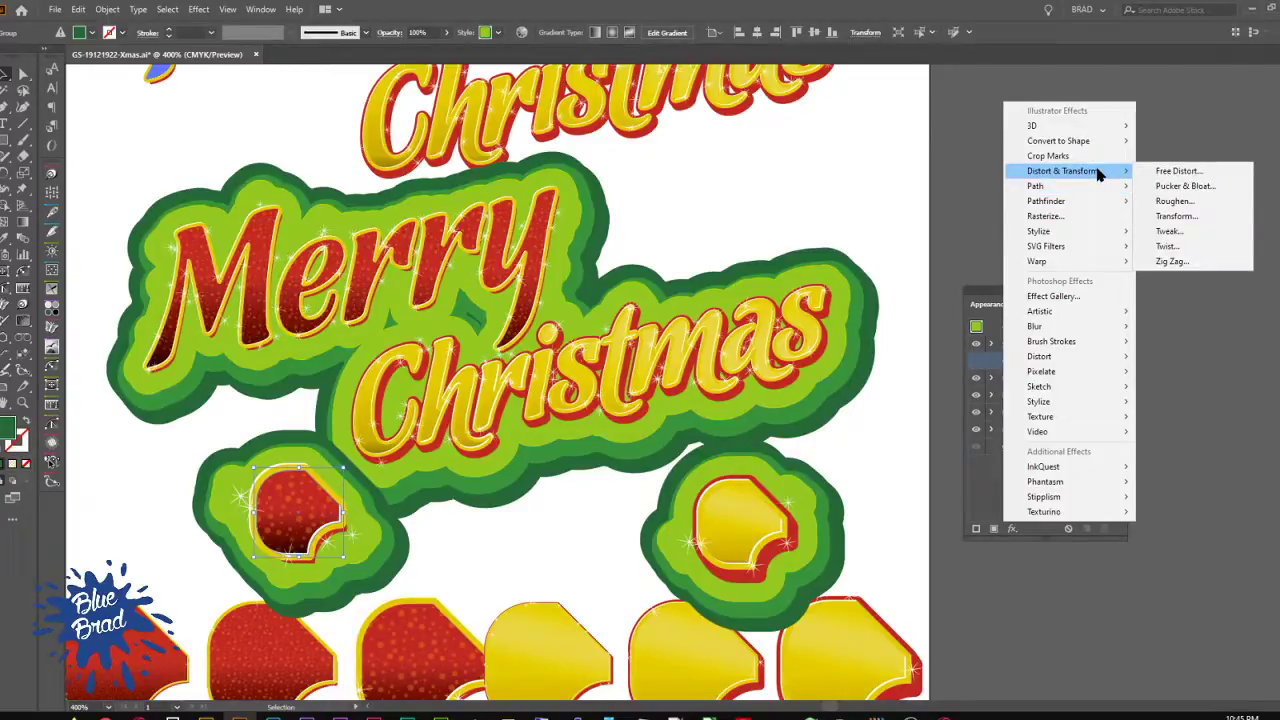
{"action": "left_click", "coordinate": [1176, 216]}
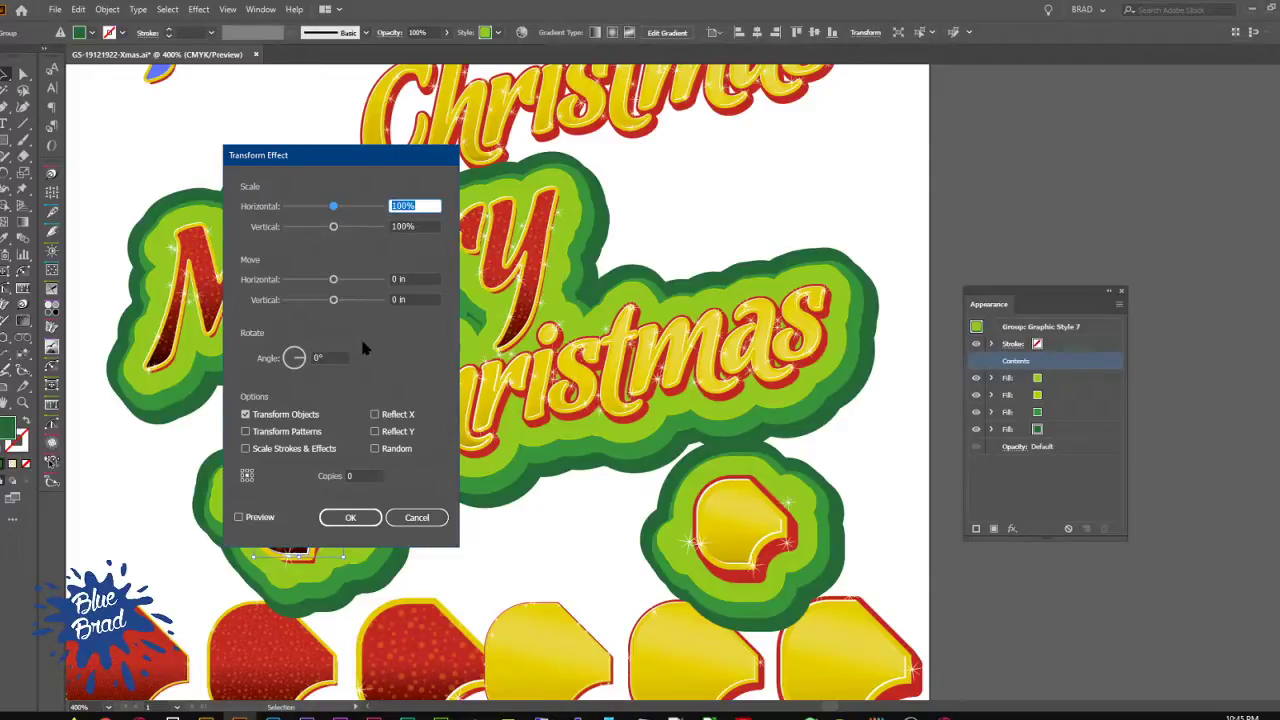
{"action": "left_click", "coordinate": [312, 416]}
{"action": "left_click", "coordinate": [310, 432]}
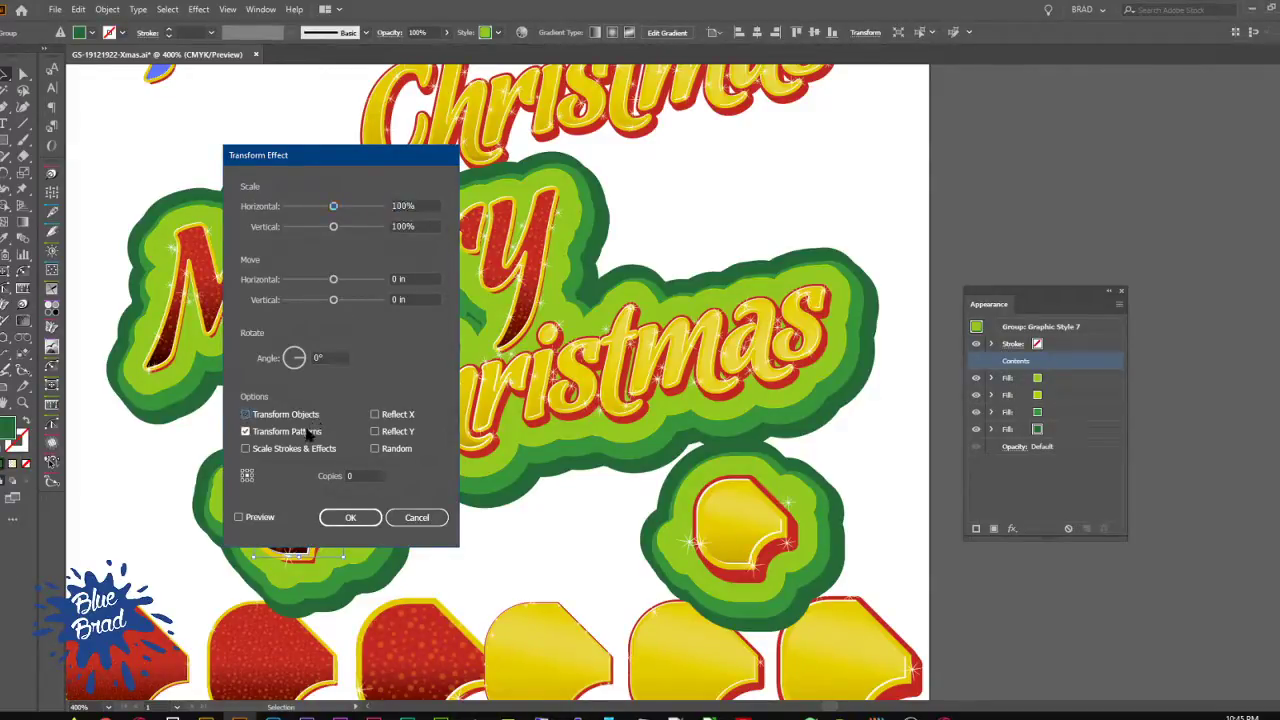
{"action": "left_click", "coordinate": [312, 449]}
Step: Preview the Transform effect while trying different scales on the red group, such as 143% horizontal and 169% vertical
{"action": "left_click_drag", "start_coordinate": [364, 164], "coordinate": [608, 183]}
{"action": "left_click_drag", "start_coordinate": [580, 226], "coordinate": [612, 248]}
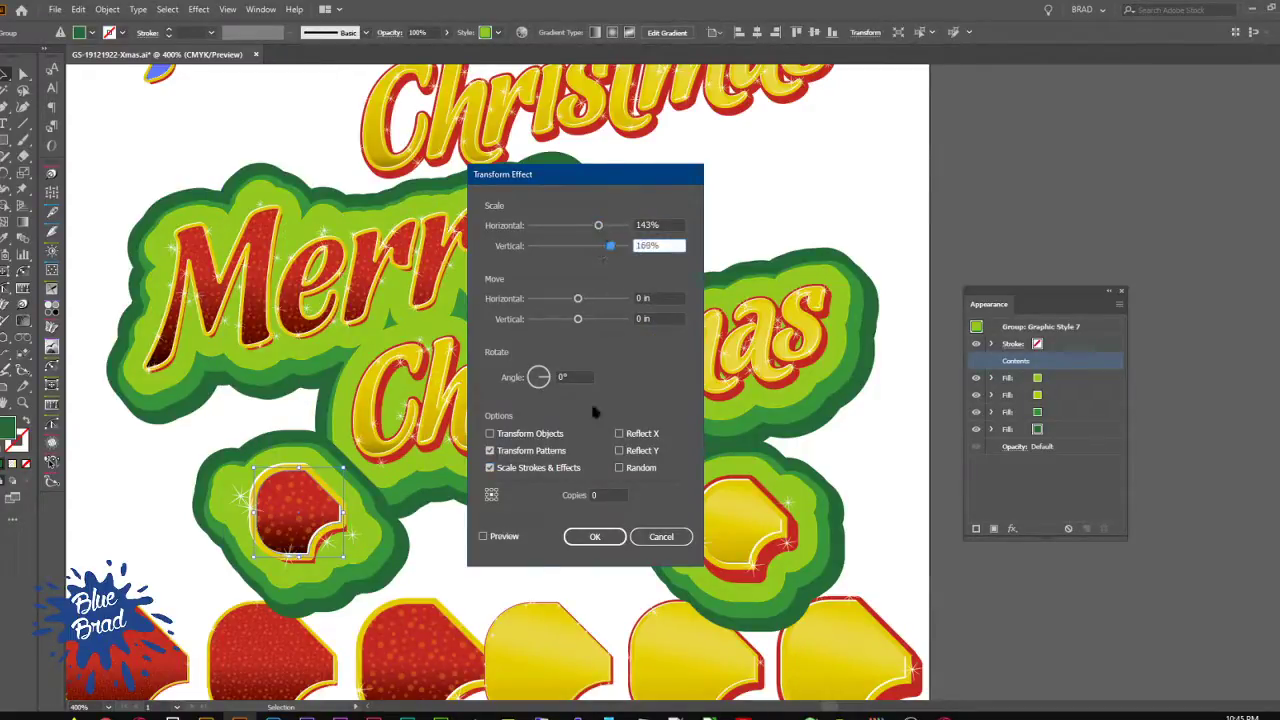
{"action": "left_click", "coordinate": [494, 535]}
{"action": "mouse_move", "coordinate": [598, 228]}
{"action": "left_mouse_down"}
{"action": "mouse_move", "coordinate": [626, 226]}
{"action": "mouse_move", "coordinate": [541, 227]}
{"action": "mouse_move", "coordinate": [585, 229]}
{"action": "left_mouse_up"}
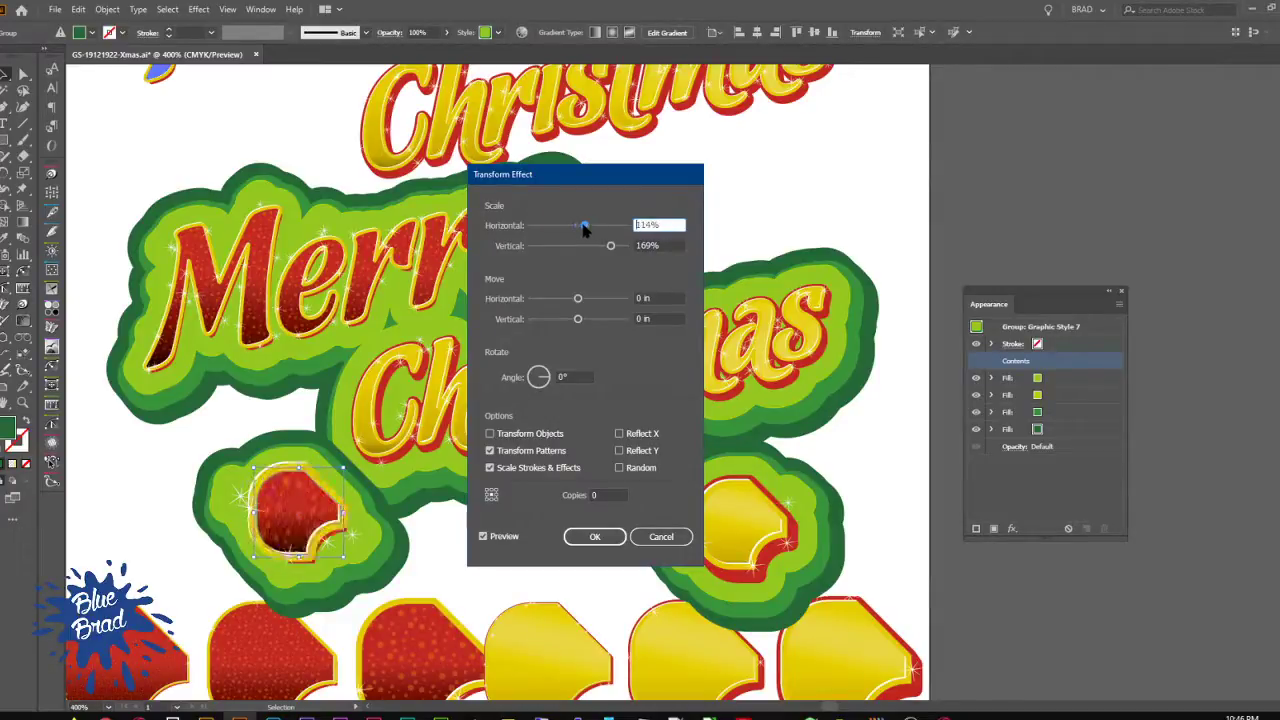
{"action": "double_click", "coordinate": [657, 224]}
{"action": "scroll", "coordinate": [656, 224], "scroll_direction": "down", "scroll_amount": 16}
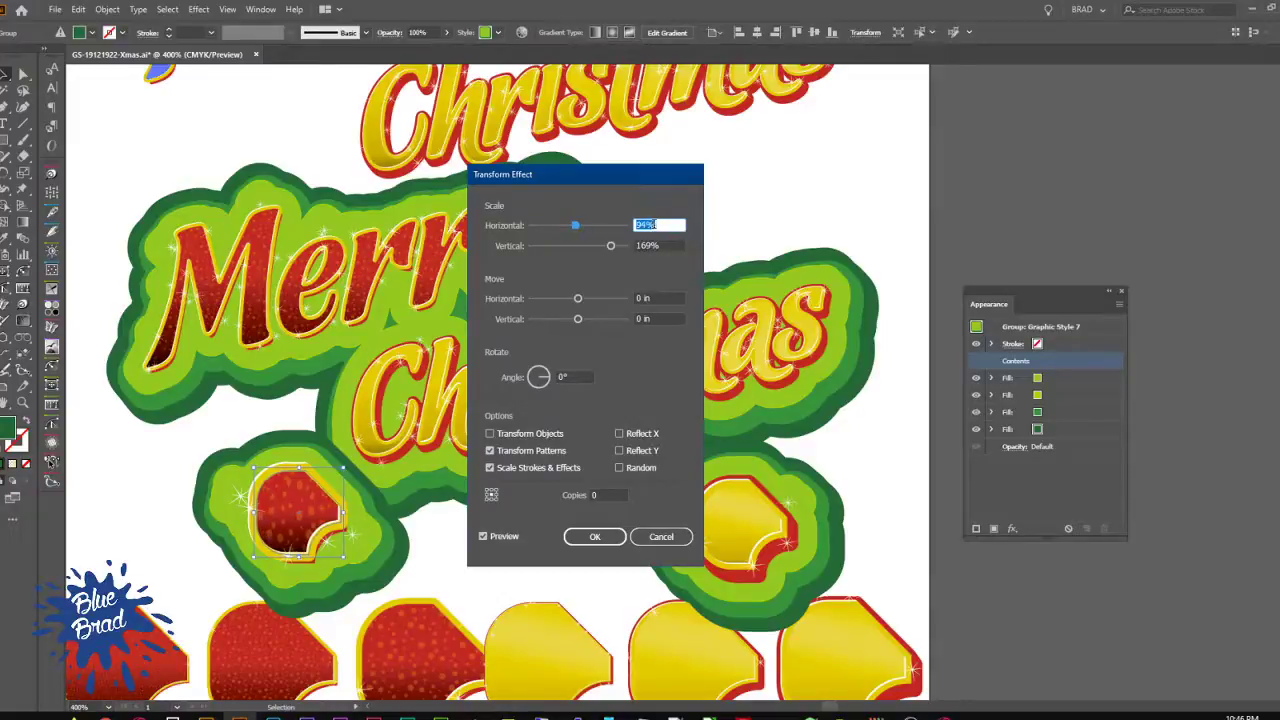
Step: Set the Transform effect's horizontal and vertical scale to 20% and apply it to the red group
{"action": "type", "text": "20"}
{"action": "key", "text": "Tab"}
{"action": "type", "text": "20"}
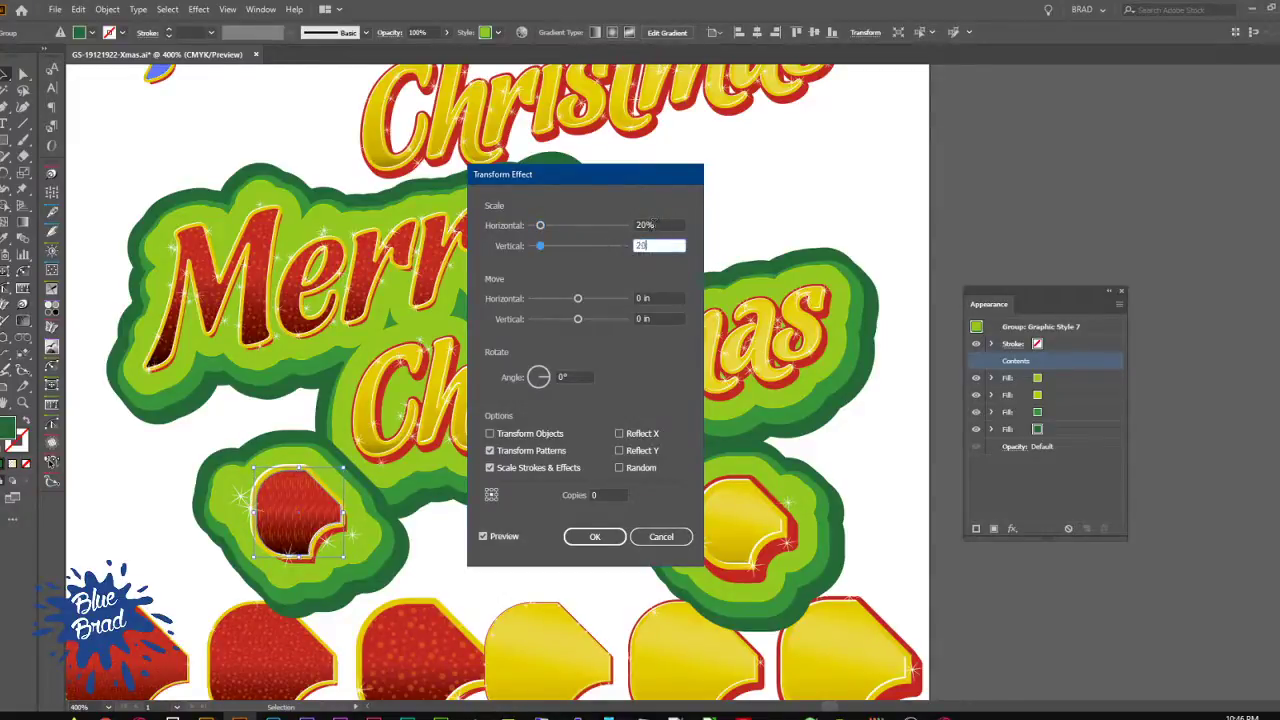
{"action": "key", "text": "Tab"}
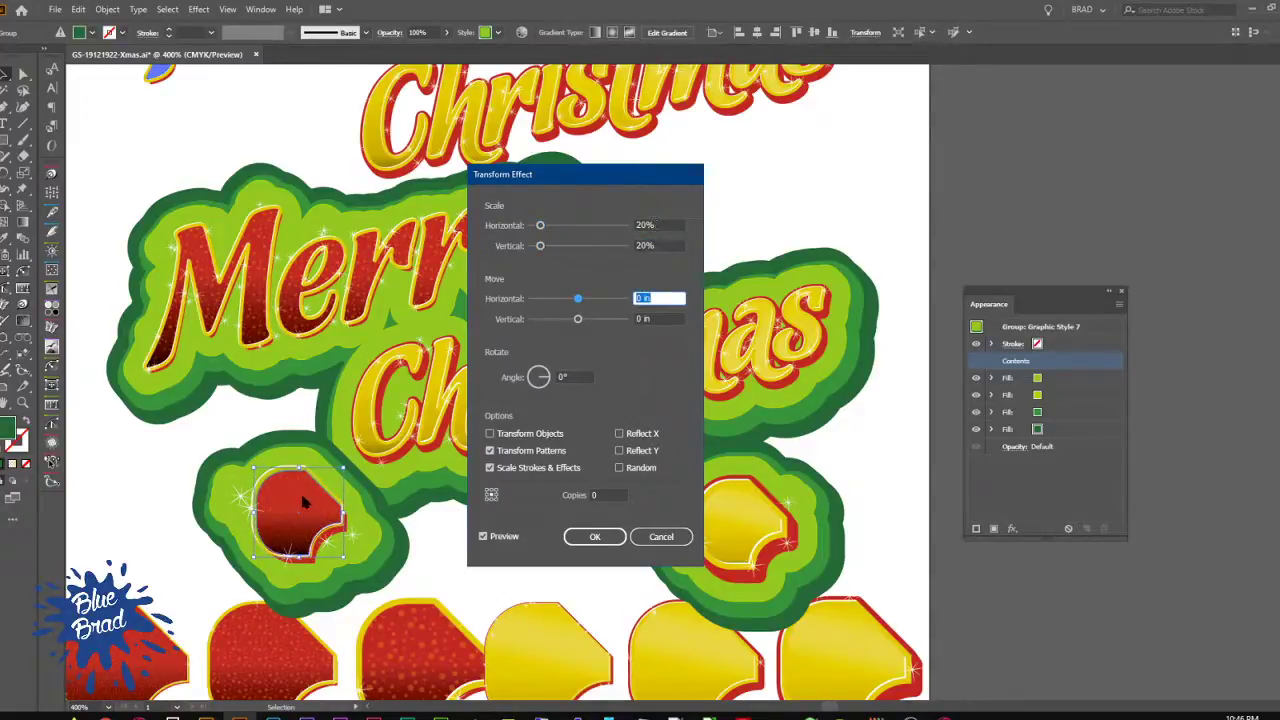
{"action": "left_click", "coordinate": [601, 540]}
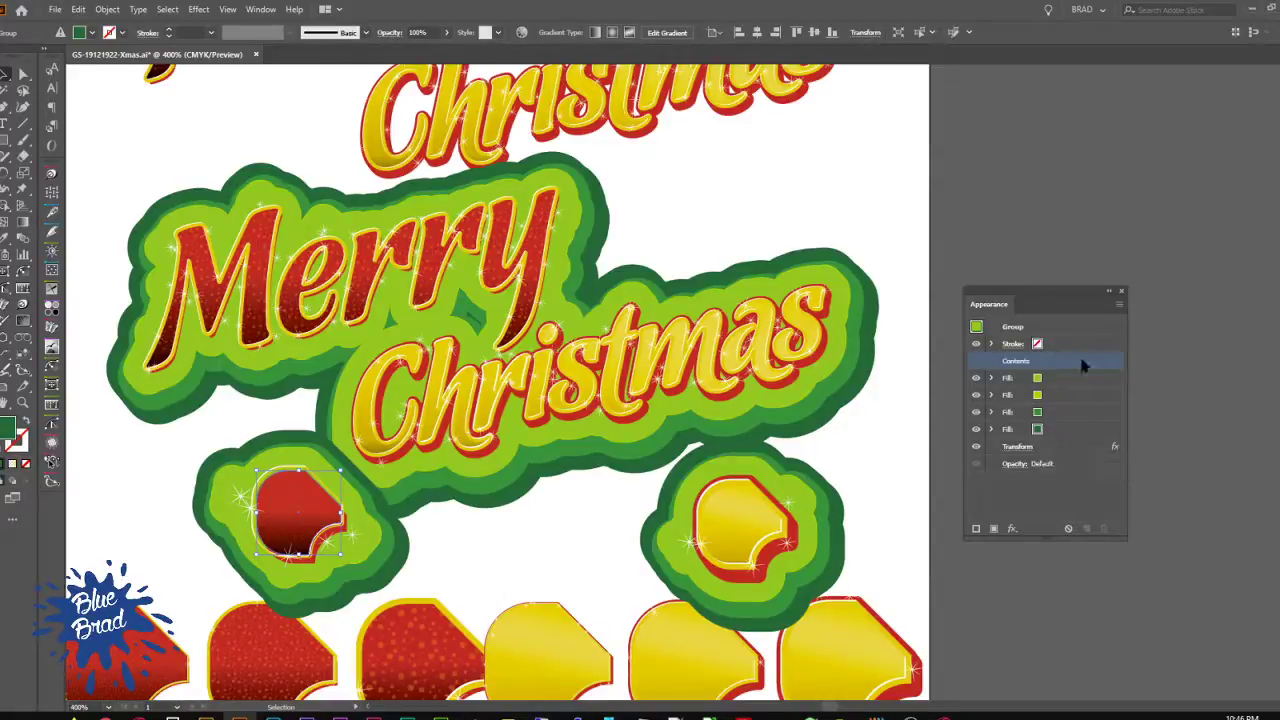
Step: Move the Transform effect above the stroke in the red group's appearance order
{"action": "left_click", "coordinate": [1048, 455]}
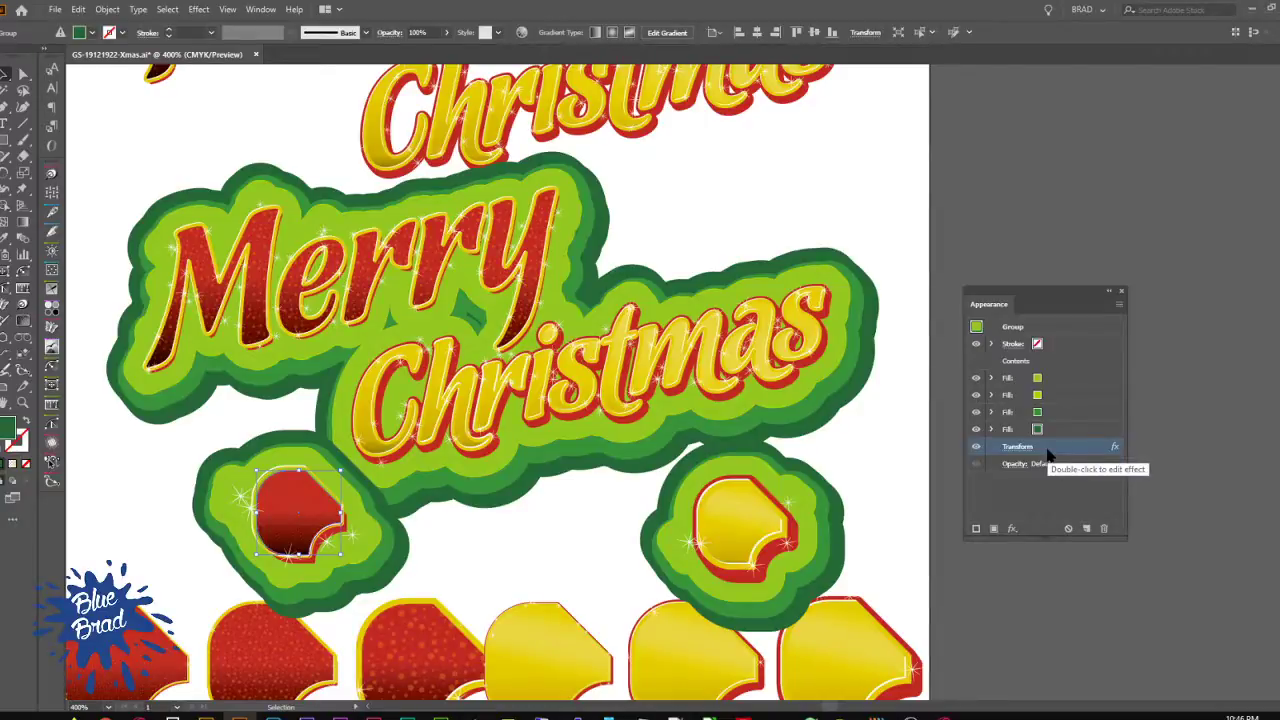
{"action": "mouse_move", "coordinate": [1048, 455]}
{"action": "left_mouse_down"}
{"action": "mouse_move", "coordinate": [1062, 362]}
{"action": "mouse_move", "coordinate": [1038, 332]}
{"action": "mouse_move", "coordinate": [1042, 343]}
{"action": "left_mouse_up"}
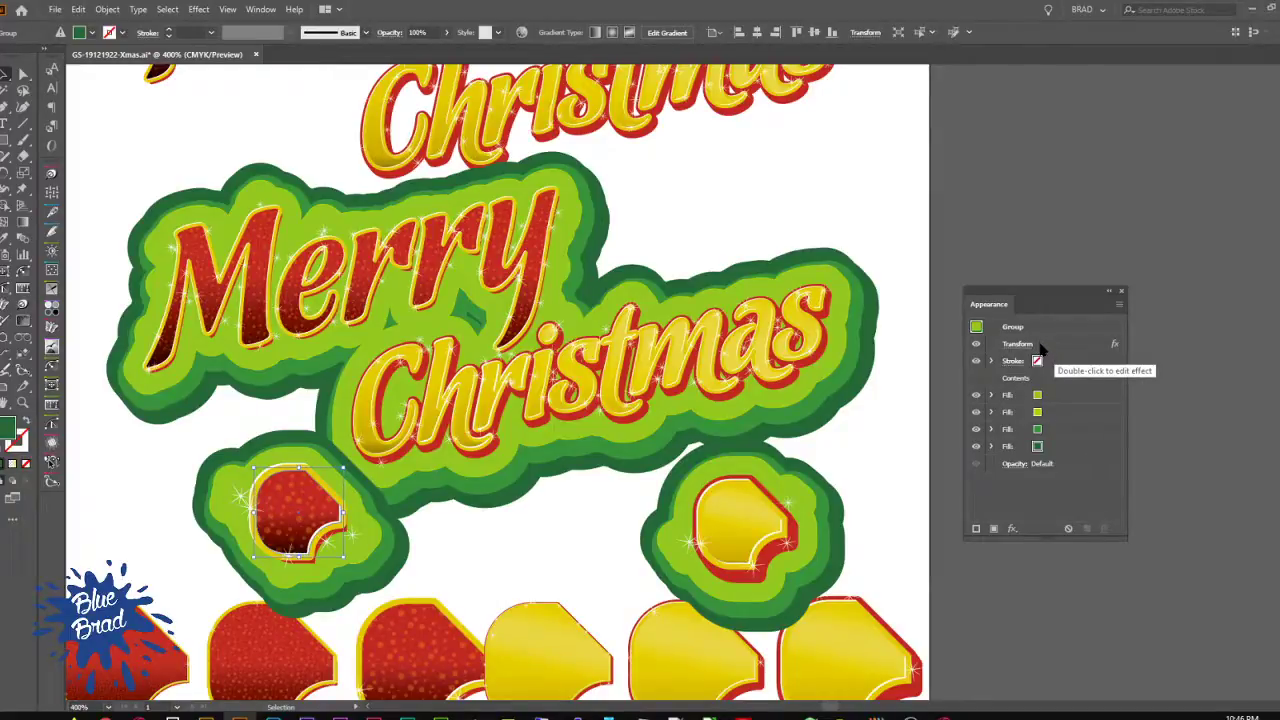
{"action": "left_click", "coordinate": [1043, 347]}
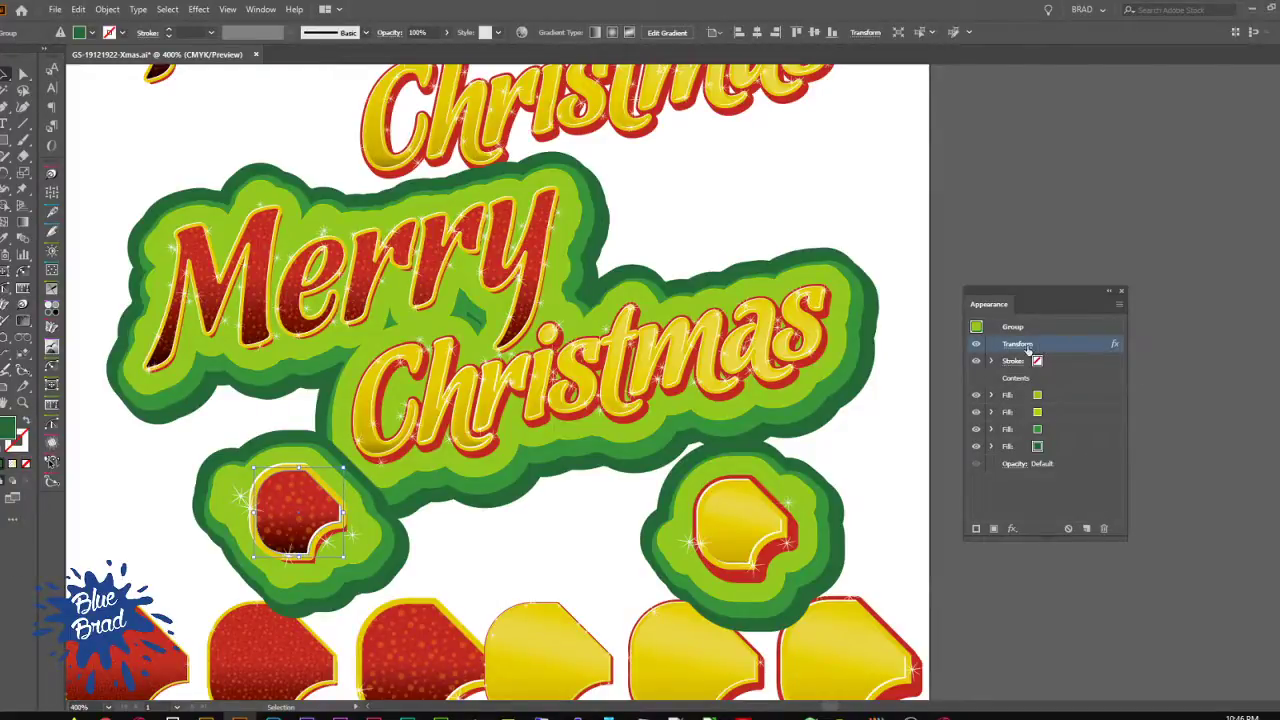
Step: Set the Transform effect's horizontal and vertical scale to 80% with the preview on and apply it
{"action": "double_click", "coordinate": [1016, 345]}
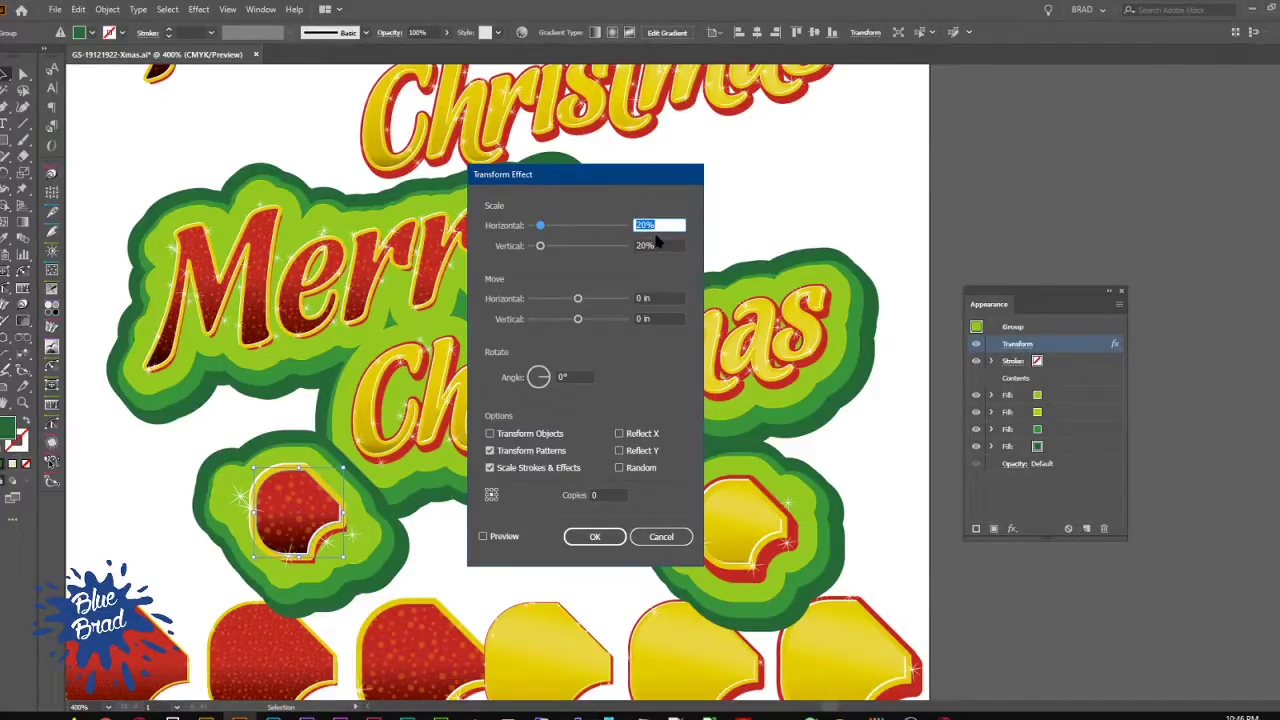
{"action": "type", "text": "80"}
{"action": "key", "text": "Tab"}
{"action": "type", "text": "80"}
{"action": "left_click", "coordinate": [503, 538]}
{"action": "left_click", "coordinate": [594, 536]}
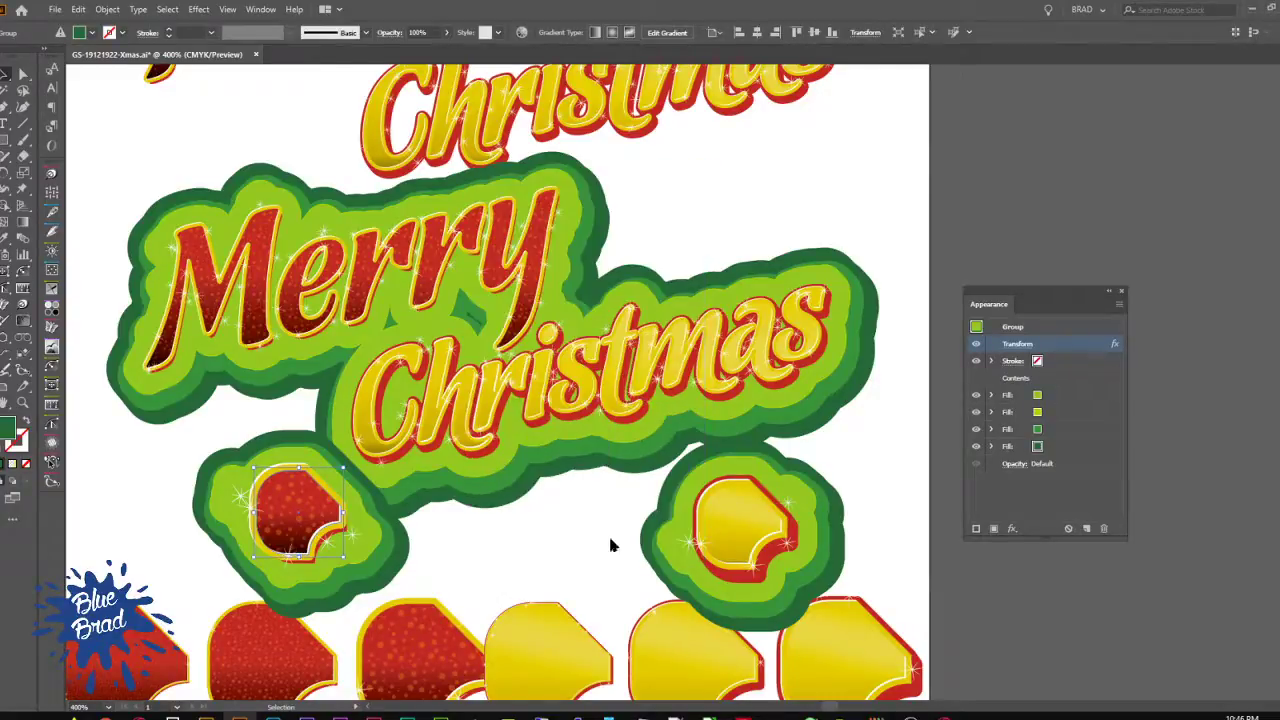
Step: Move the Transform effect back below the fills and delete it from the red group's appearance
{"action": "mouse_move", "coordinate": [1067, 342]}
{"action": "left_mouse_down"}
{"action": "mouse_move", "coordinate": [1062, 470]}
{"action": "mouse_move", "coordinate": [1062, 458]}
{"action": "left_mouse_up"}
{"action": "double_click", "coordinate": [1062, 456]}
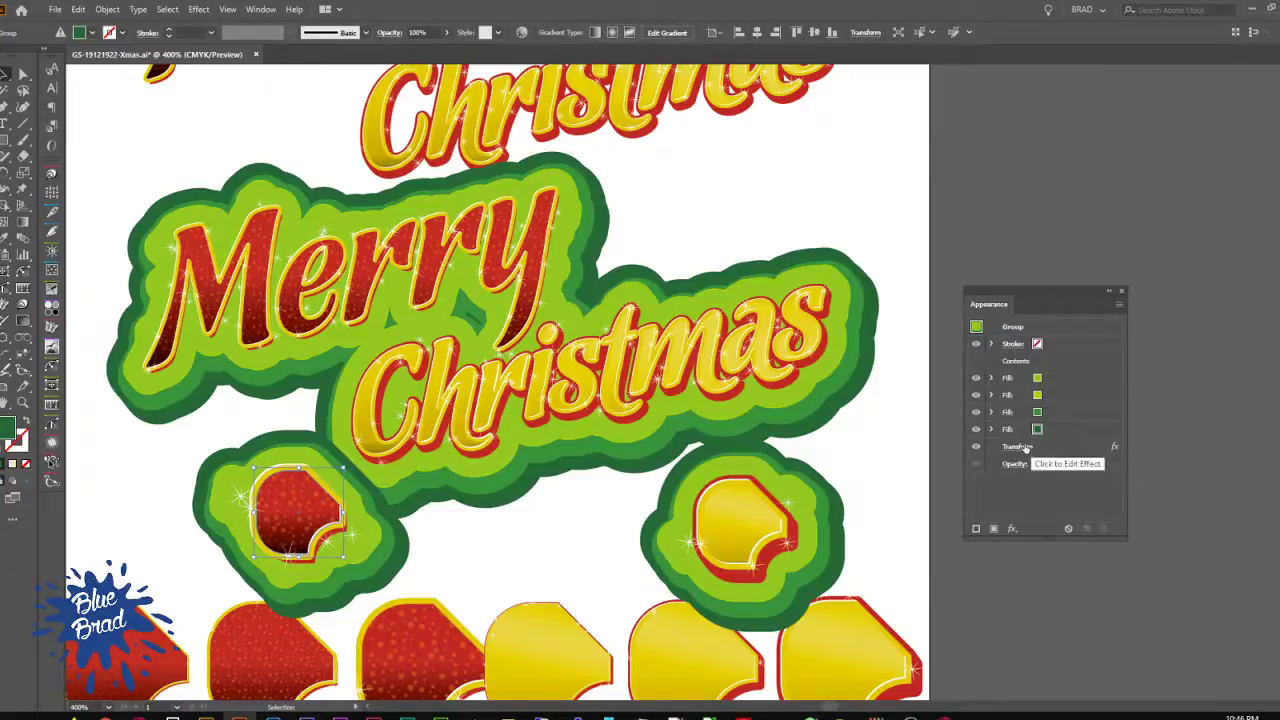
{"action": "left_click", "coordinate": [665, 534]}
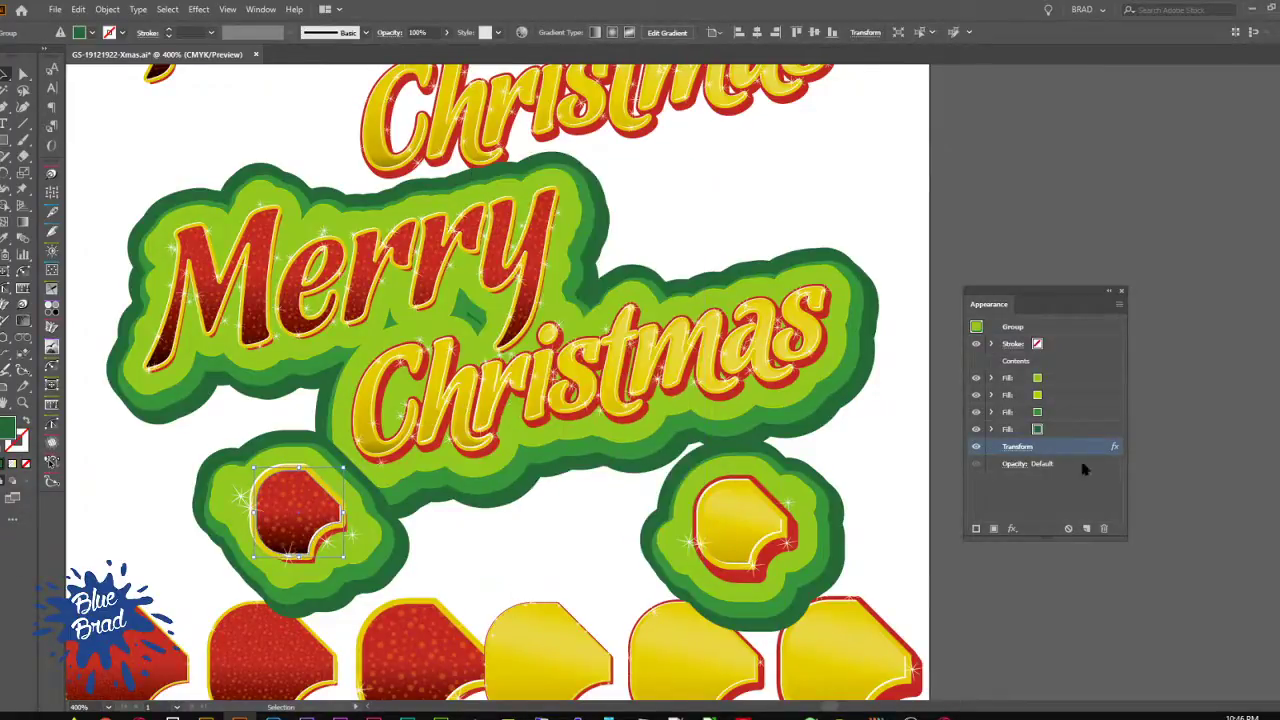
{"action": "left_click", "coordinate": [1104, 529]}
Step: Shift the green-backed red group left, clear of the Christmas lettering, deselect it and clear the floating Appearance panel away
{"action": "left_click_drag", "start_coordinate": [318, 535], "coordinate": [234, 531]}
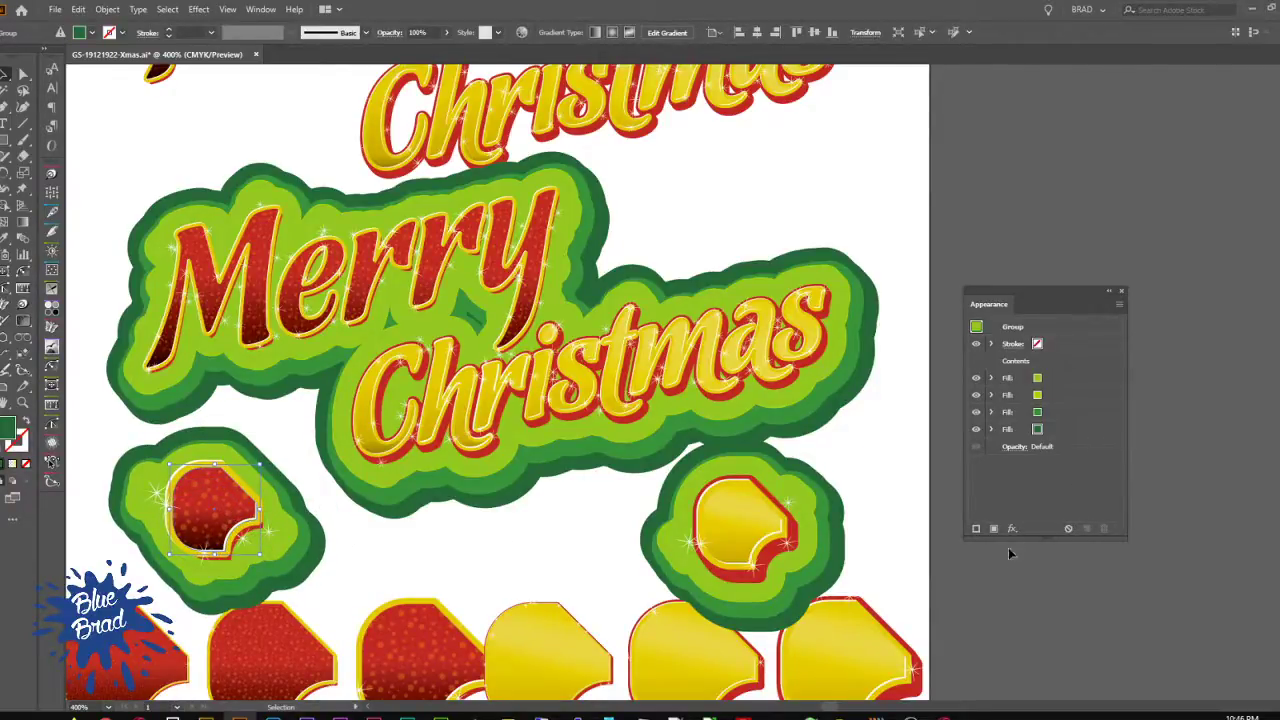
{"action": "left_click_drag", "start_coordinate": [1037, 292], "coordinate": [1005, 718]}
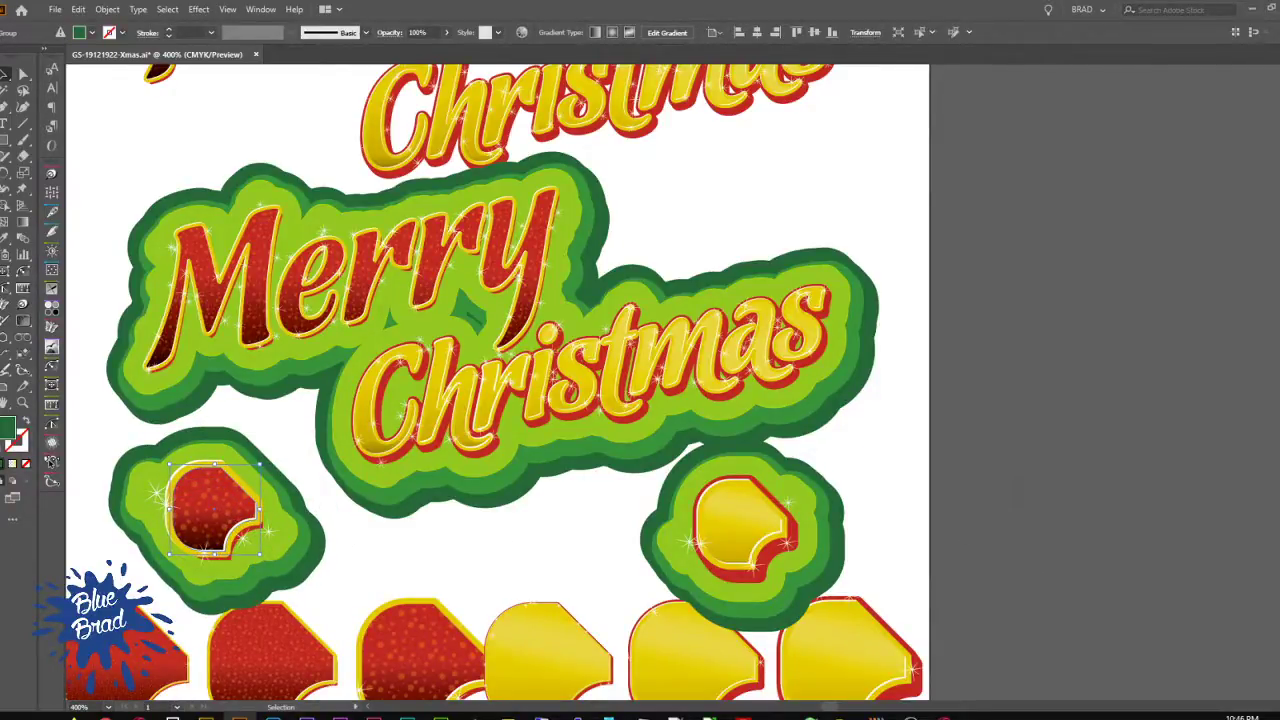
{"action": "left_click", "coordinate": [1066, 318]}
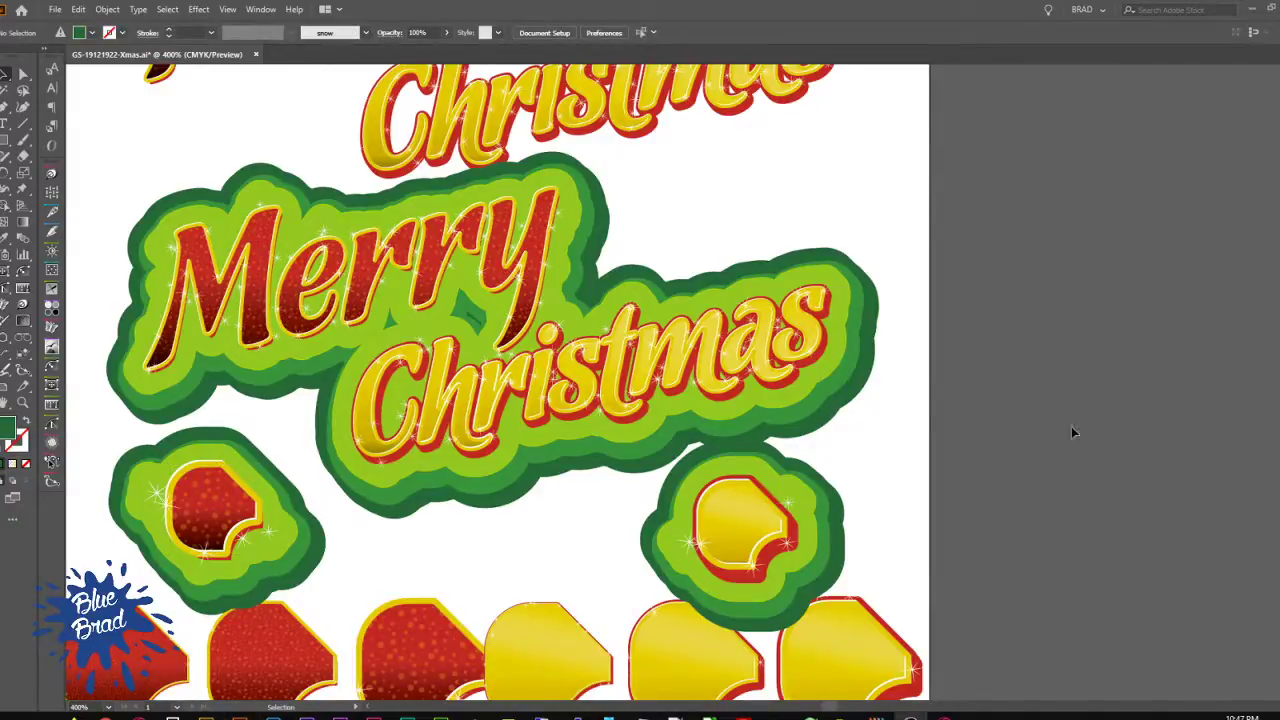
{"action": "scroll", "coordinate": [948, 333], "scroll_direction": "down", "scroll_amount": 2}
{"action": "left_click_drag", "start_coordinate": [894, 377], "coordinate": [741, 429]}
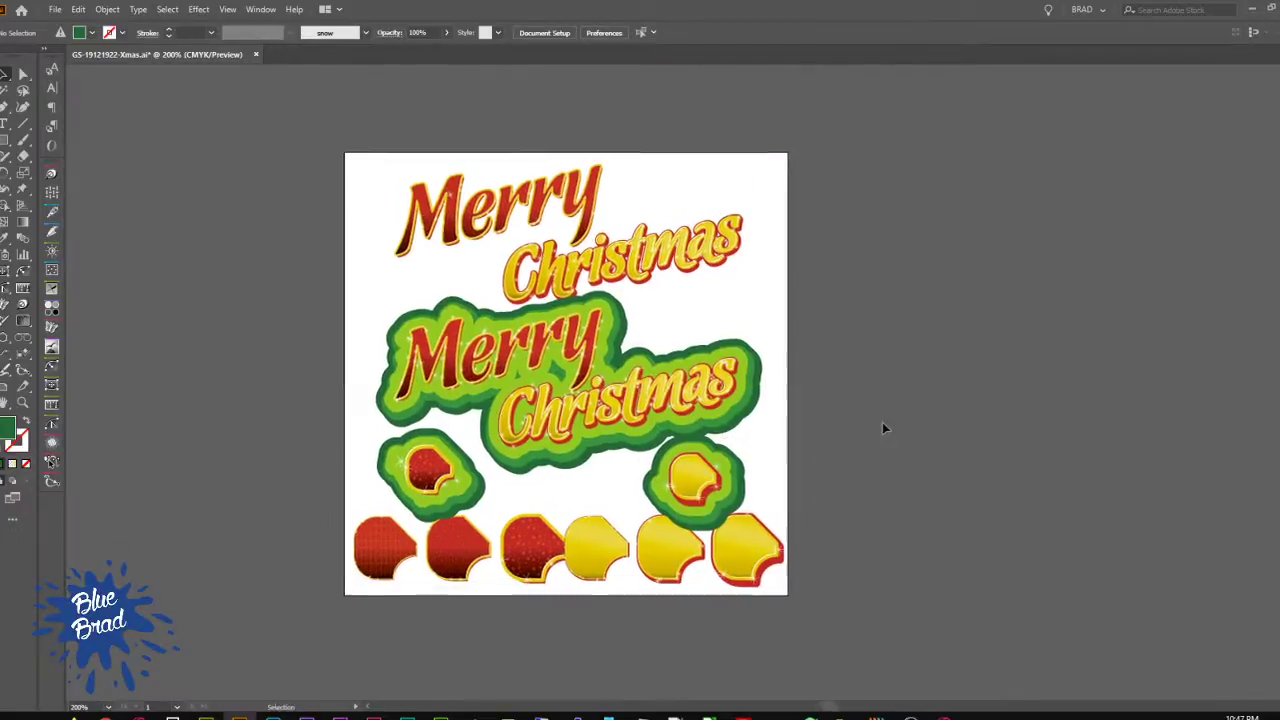